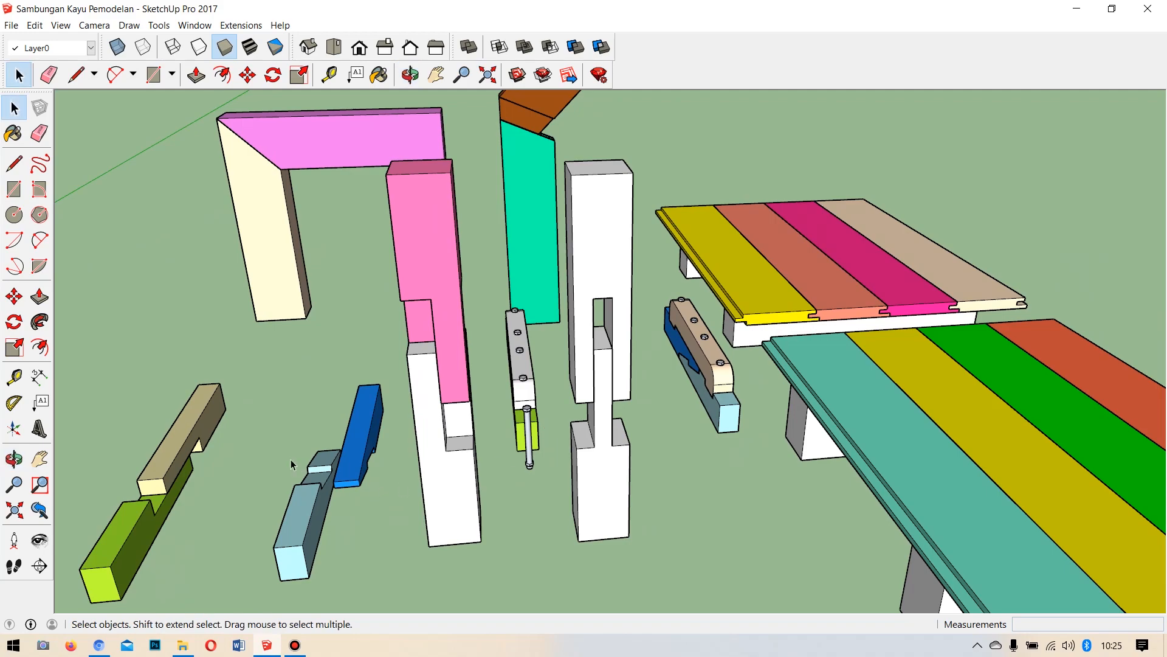
Examine the coloured wood joint models from several angles, including the posts, beams, corner frame and plank floors.
scroll(155, 515, "up", 5)
middle_click_drag(435, 512, 587, 338)
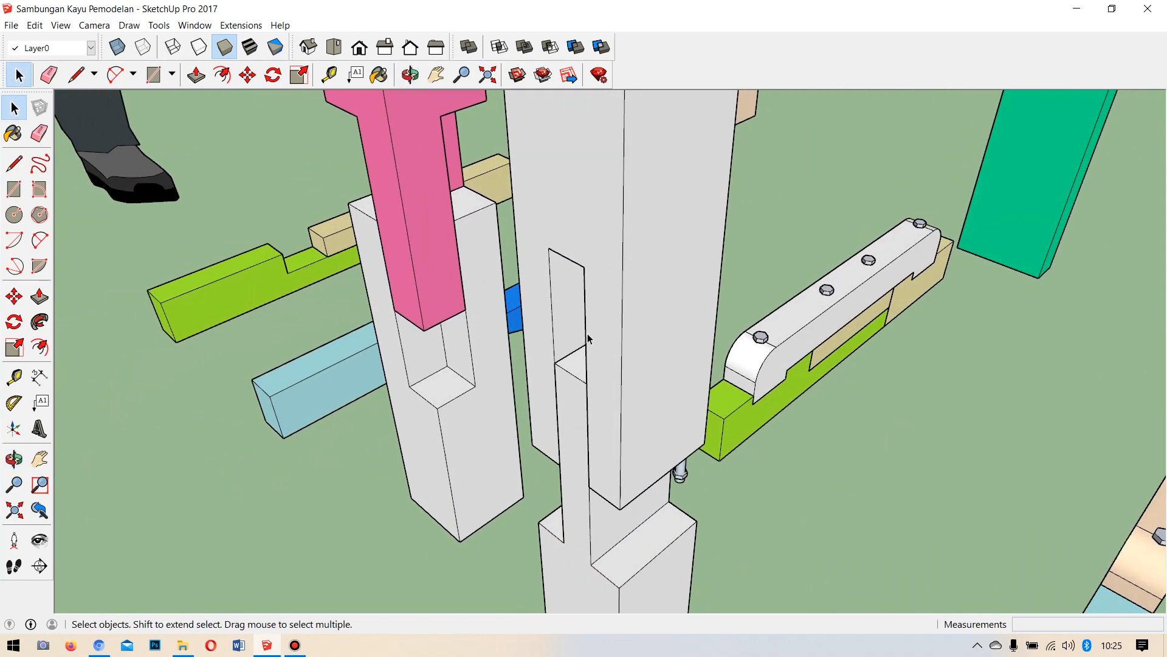
middle_click_drag(857, 489, 704, 365)
scroll(968, 546, "down", 3)
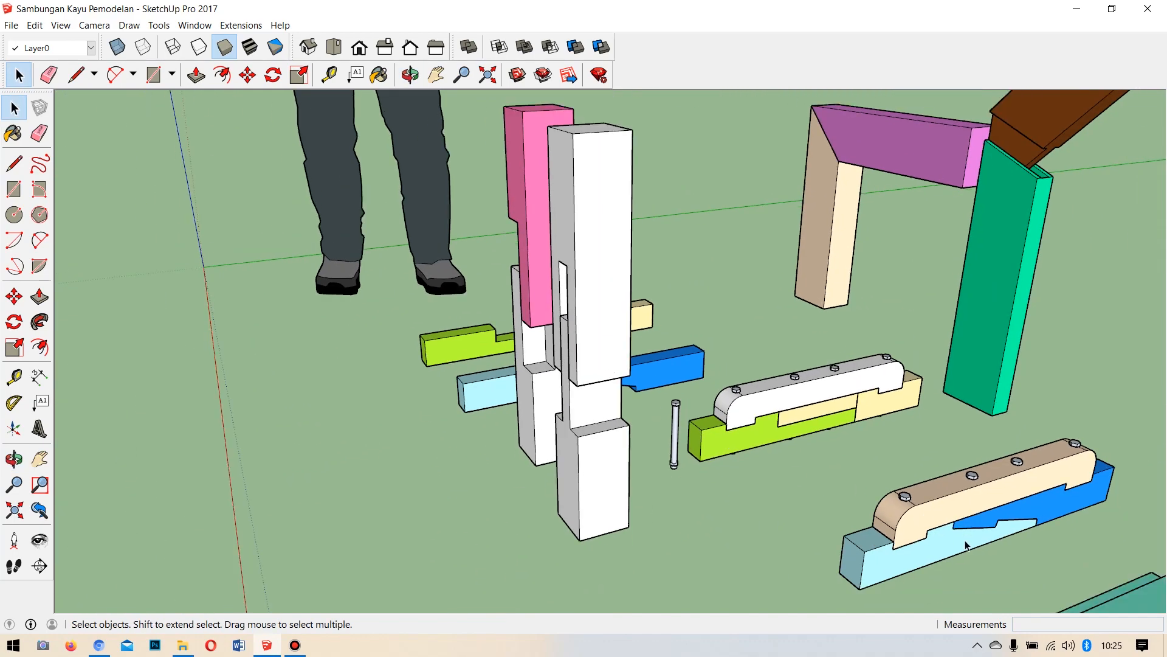
scroll(976, 515, "up", 4)
scroll(975, 515, "down", 6)
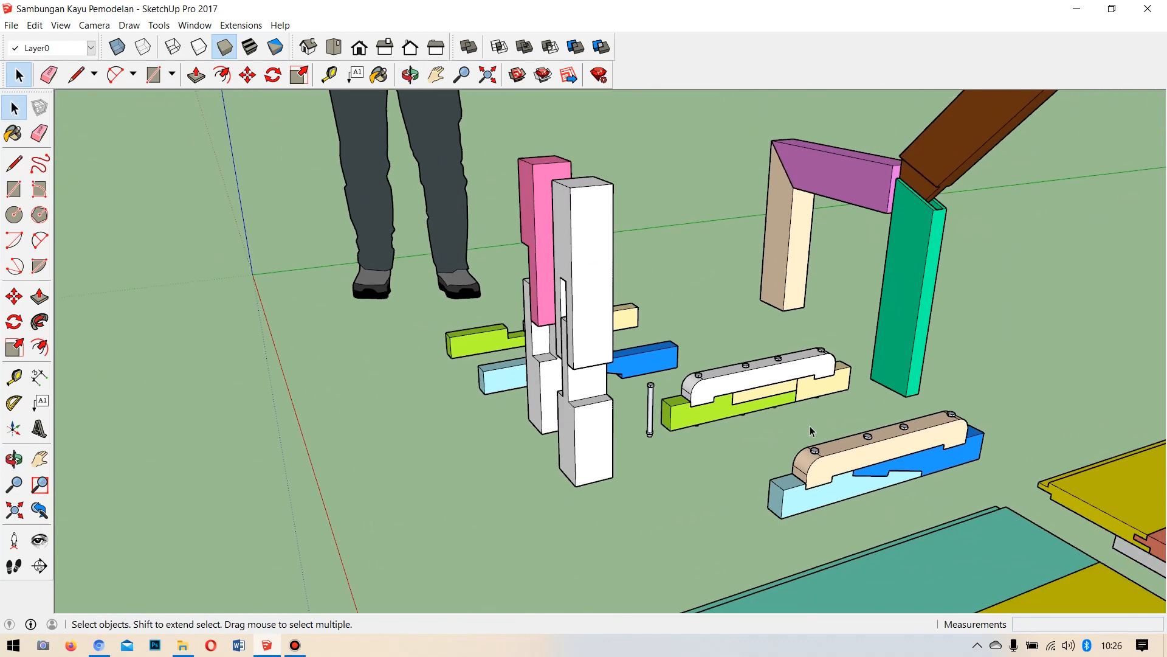
scroll(982, 127, "up", 4)
scroll(515, 323, "down", 8)
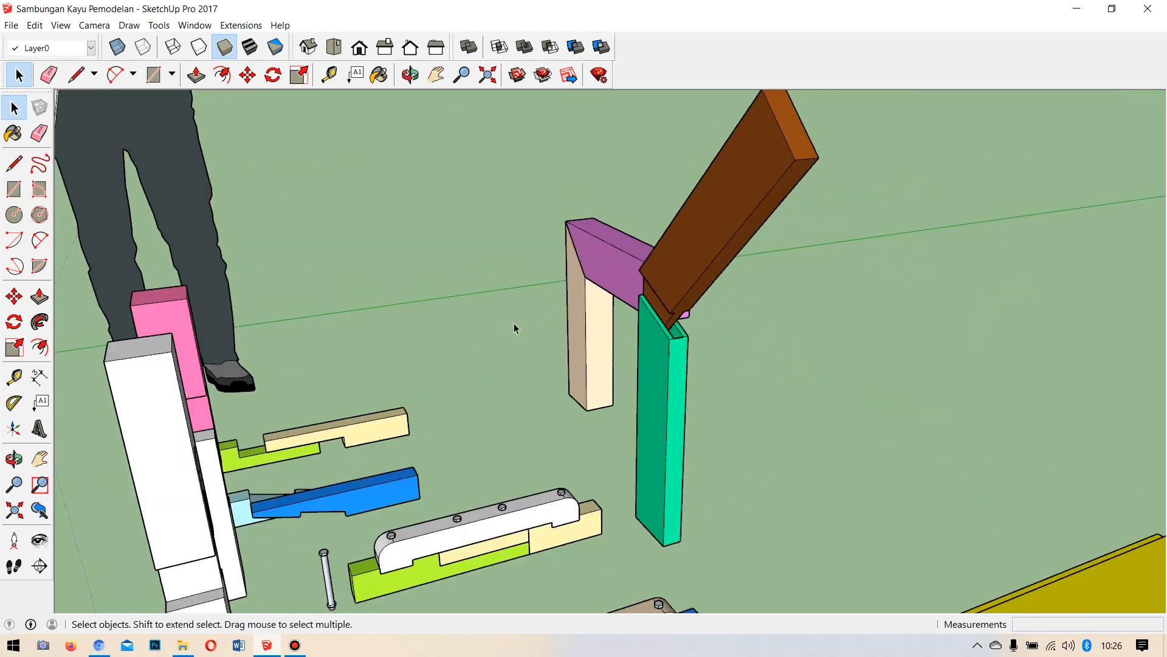
scroll(505, 349, "down", 3)
middle_click_drag(513, 573, 723, 505)
scroll(384, 440, "up", 3)
middle_click_drag(383, 440, 675, 407)
scroll(681, 404, "up", 4)
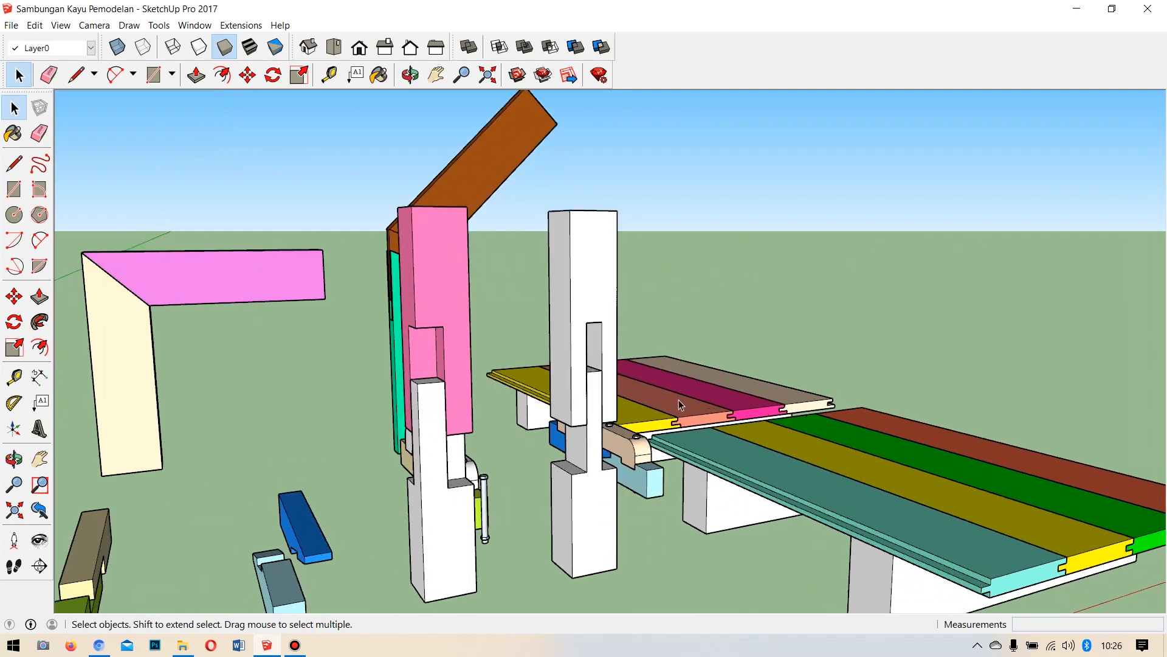
middle_click_drag(575, 434, 644, 396)
scroll(661, 345, "down", 4)
middle_click_drag(602, 336, 572, 432)
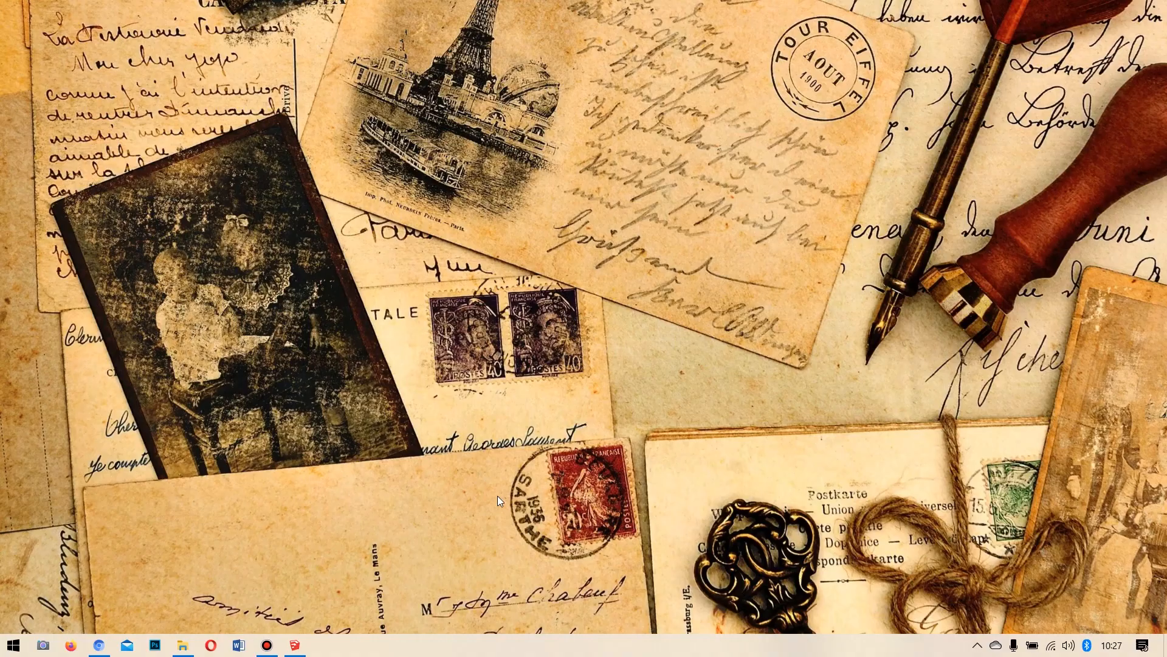
Switch to the untitled SketchUp model that contains only the standing figure.
left_click(295, 645)
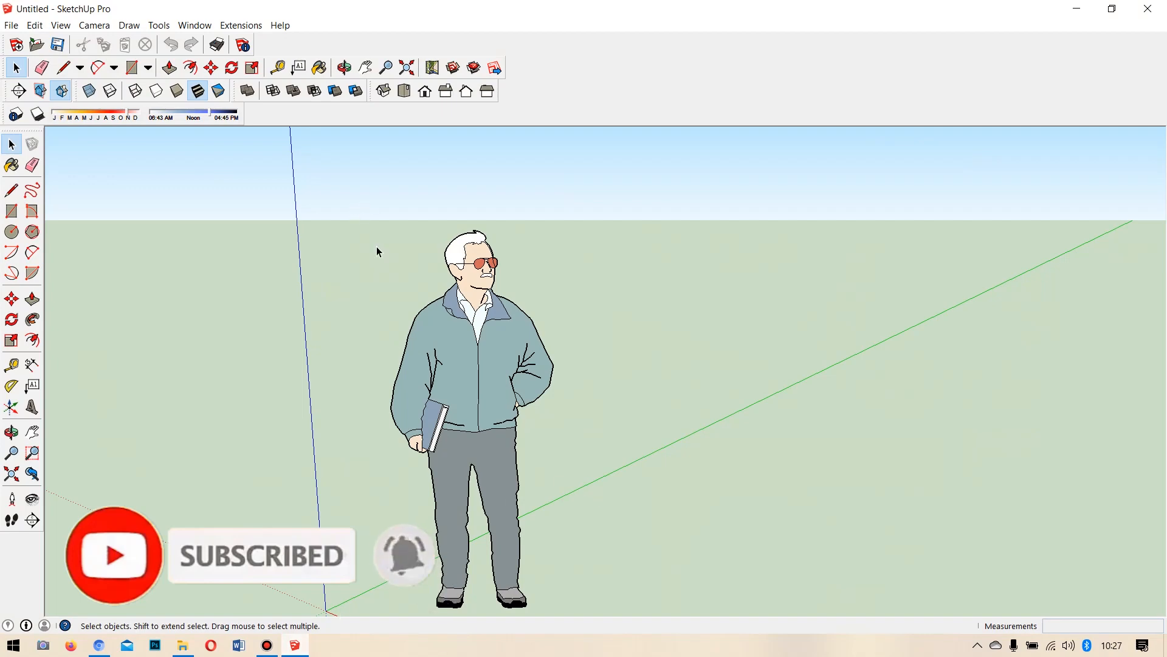
key("o")
middle_click_drag(496, 215, 582, 406)
scroll(390, 210, "down", 4)
scroll(524, 406, "up", 6)
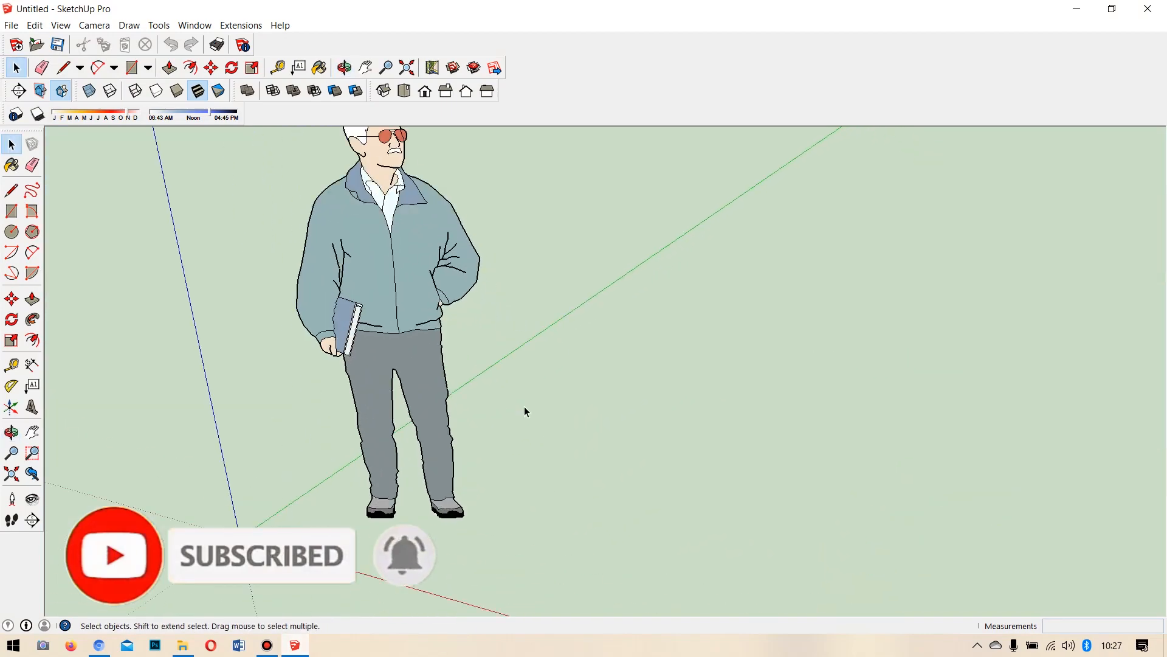
scroll(448, 391, "down", 4)
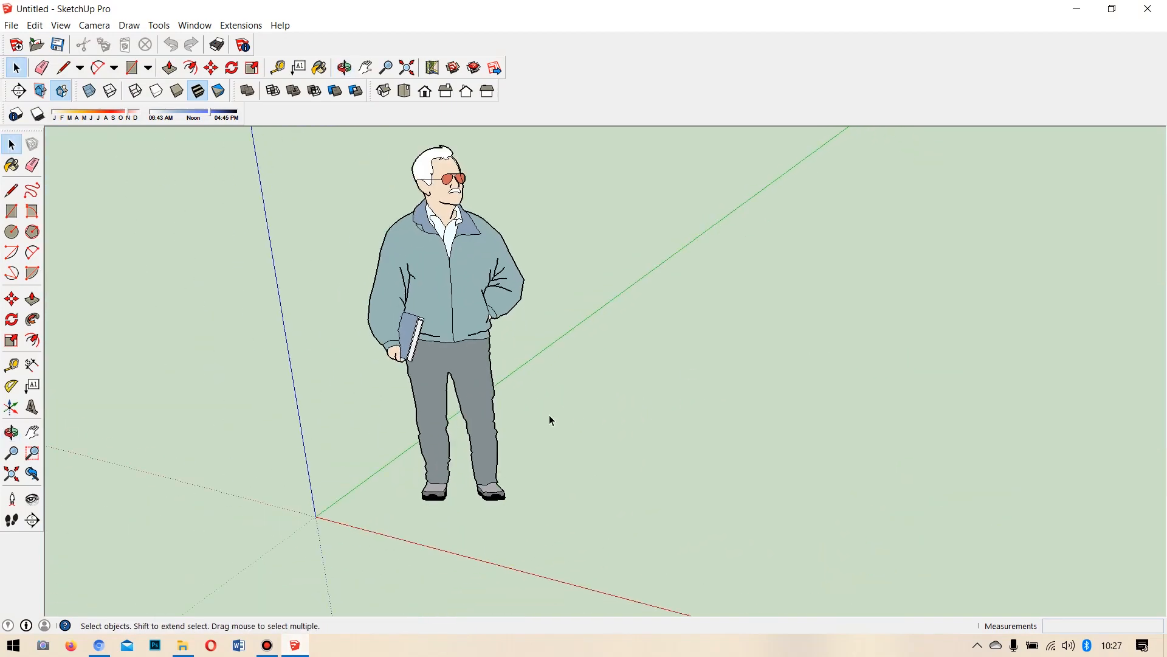
scroll(526, 334, "up", 6)
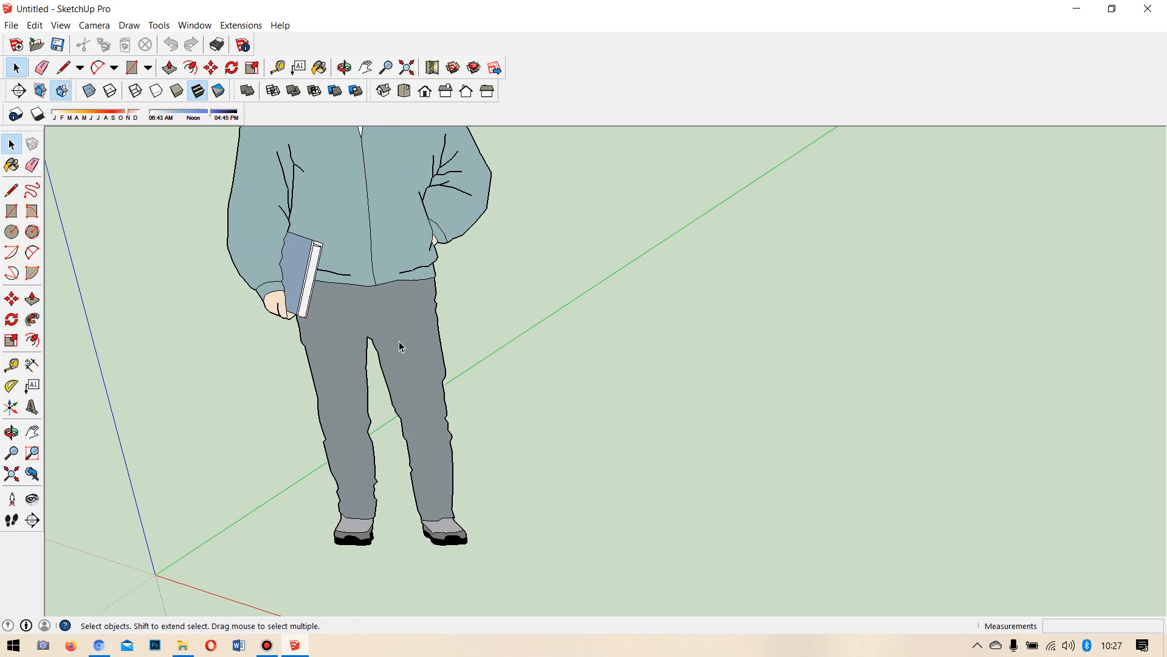
scroll(399, 338, "down", 1)
scroll(468, 346, "down", 3)
scroll(497, 459, "up", 5)
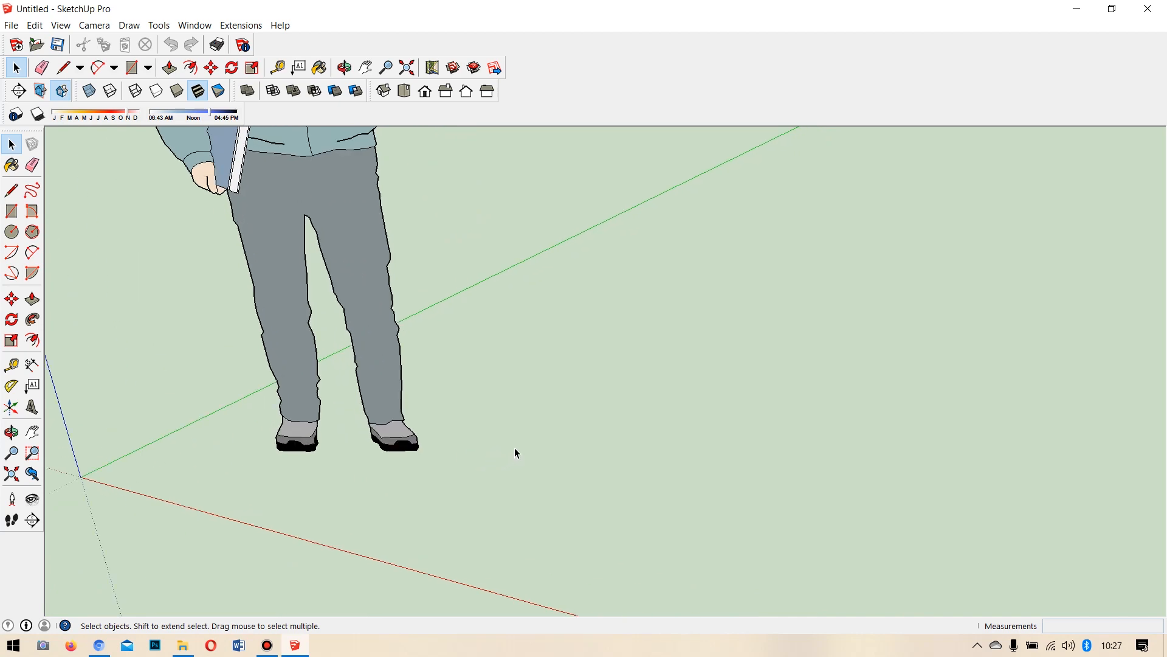
Draw a 0.04 by 0.5 m rectangle on the ground beside the figure's feet.
left_click(11, 211)
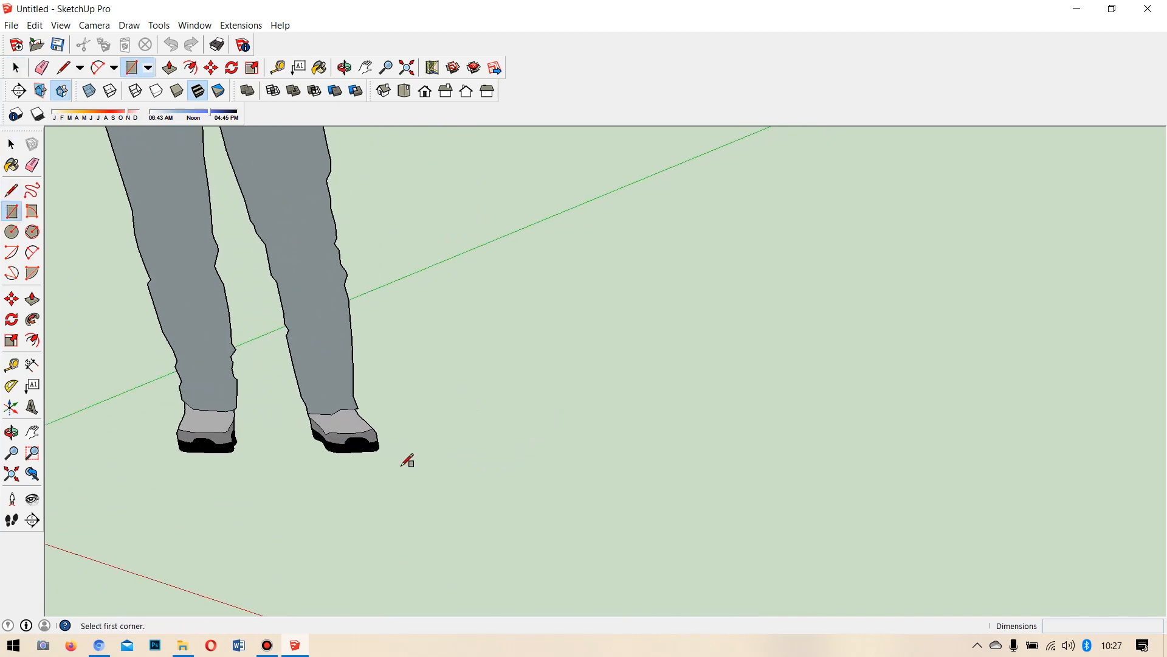
left_click(402, 504)
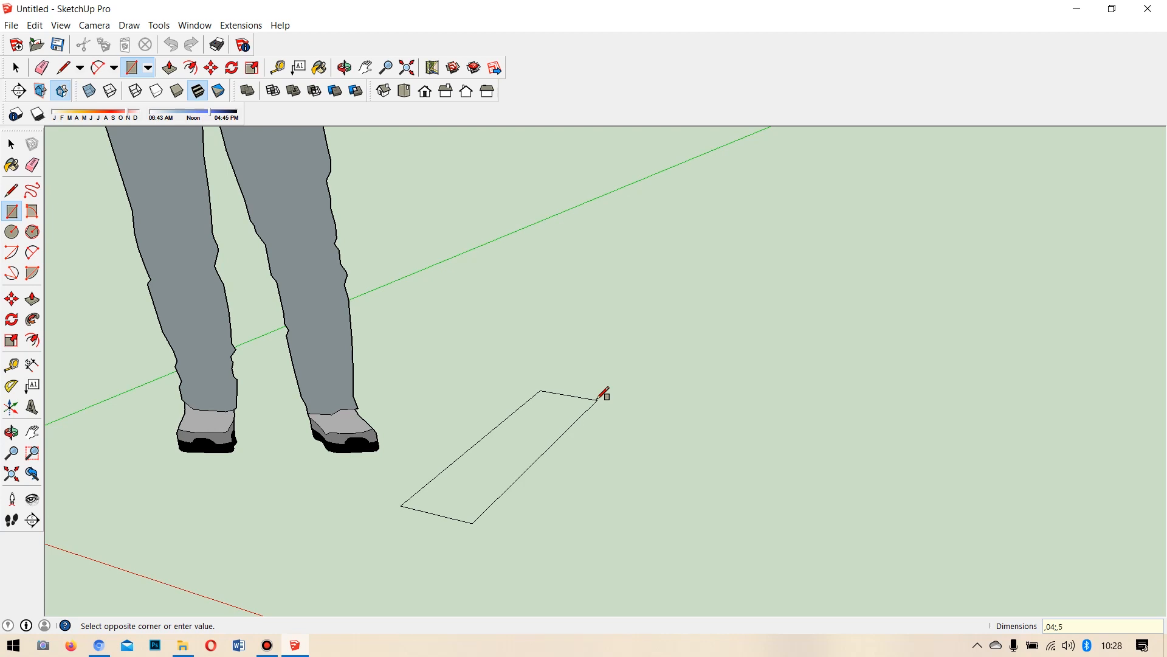
key("Return")
Push/Pull the rectangle upward 0.06 m to form a beam.
scroll(496, 426, "up", 5)
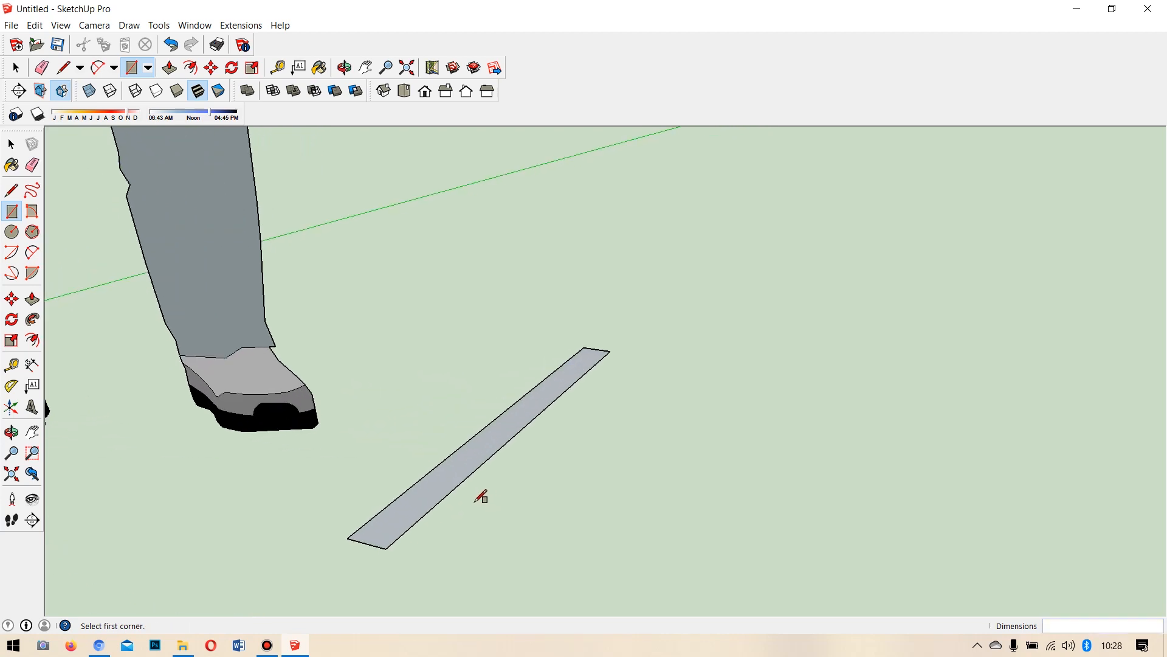
left_click(32, 299)
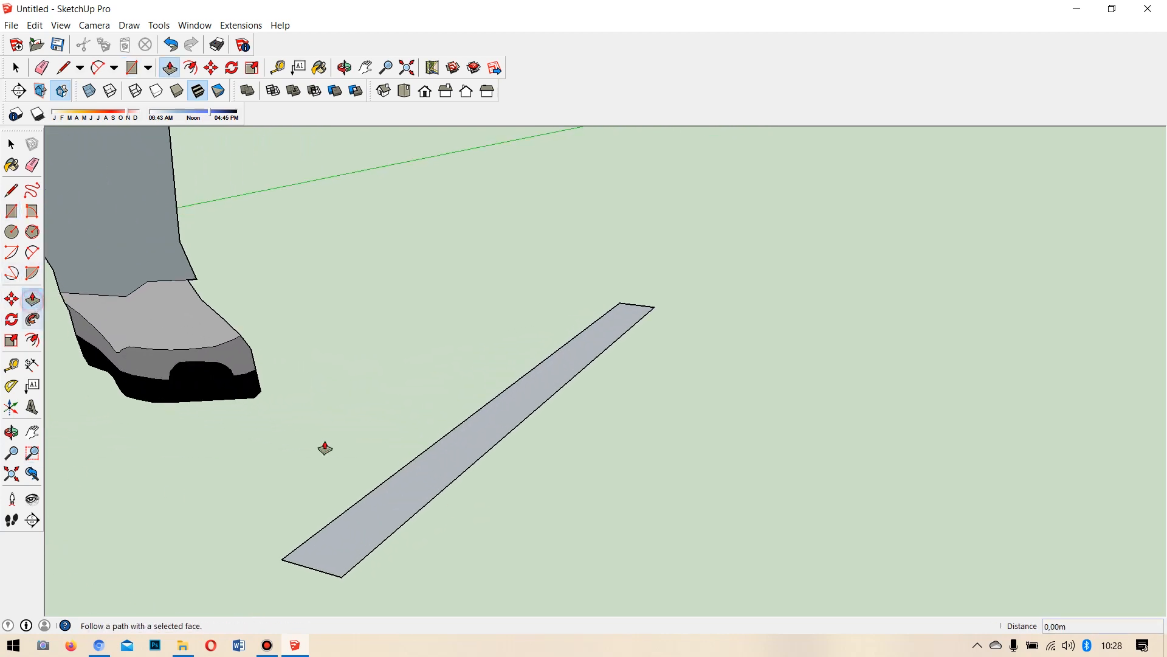
left_click_drag(392, 502, 401, 417)
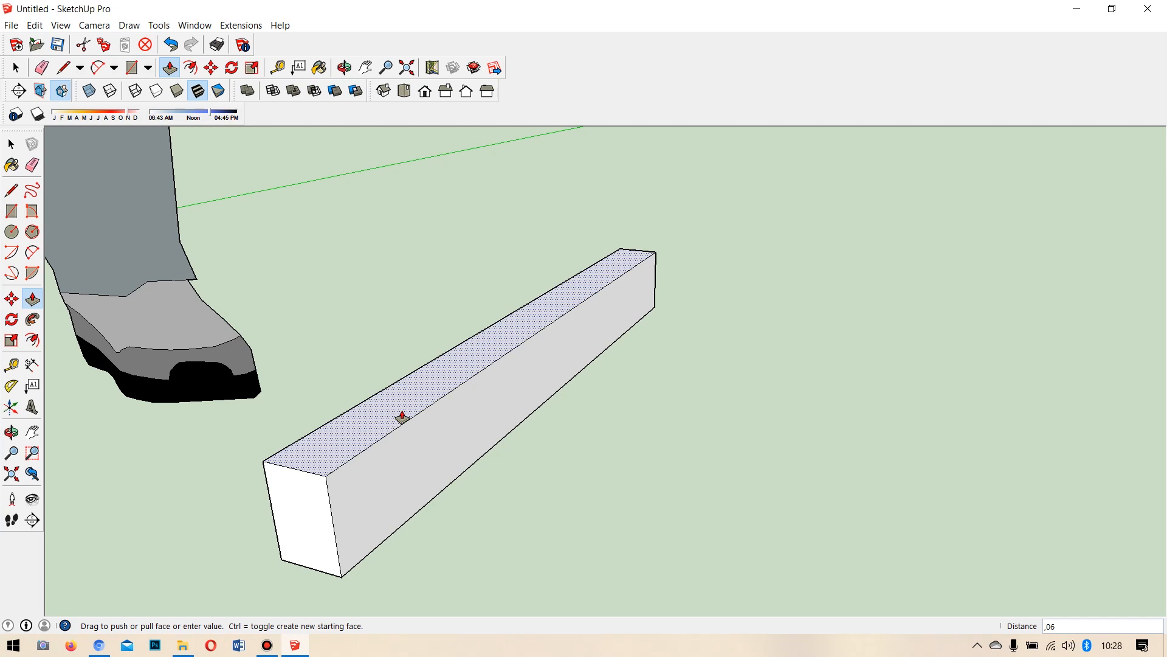
middle_click_drag(573, 432, 383, 396)
scroll(401, 393, "up", 2)
key("space")
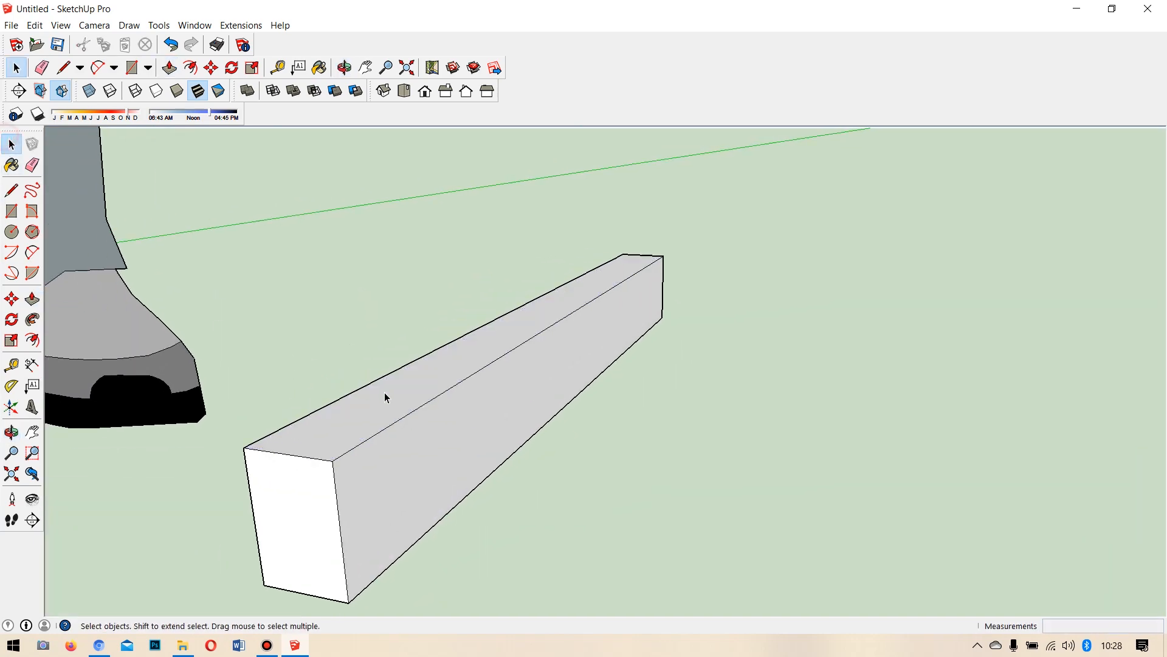
triple_click(380, 397)
middle_click_drag(571, 459, 406, 446)
middle_click_drag(571, 440, 699, 389)
Dimension the width and height of the beam's near end face.
left_click(32, 364)
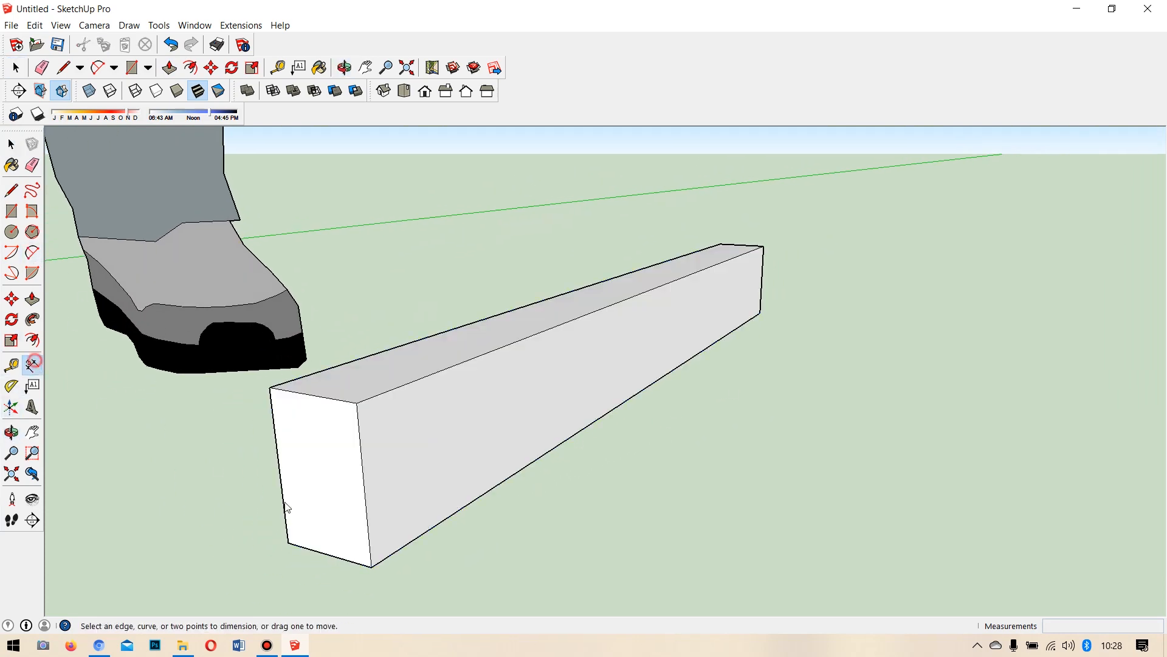
left_click(289, 541)
left_click(372, 567)
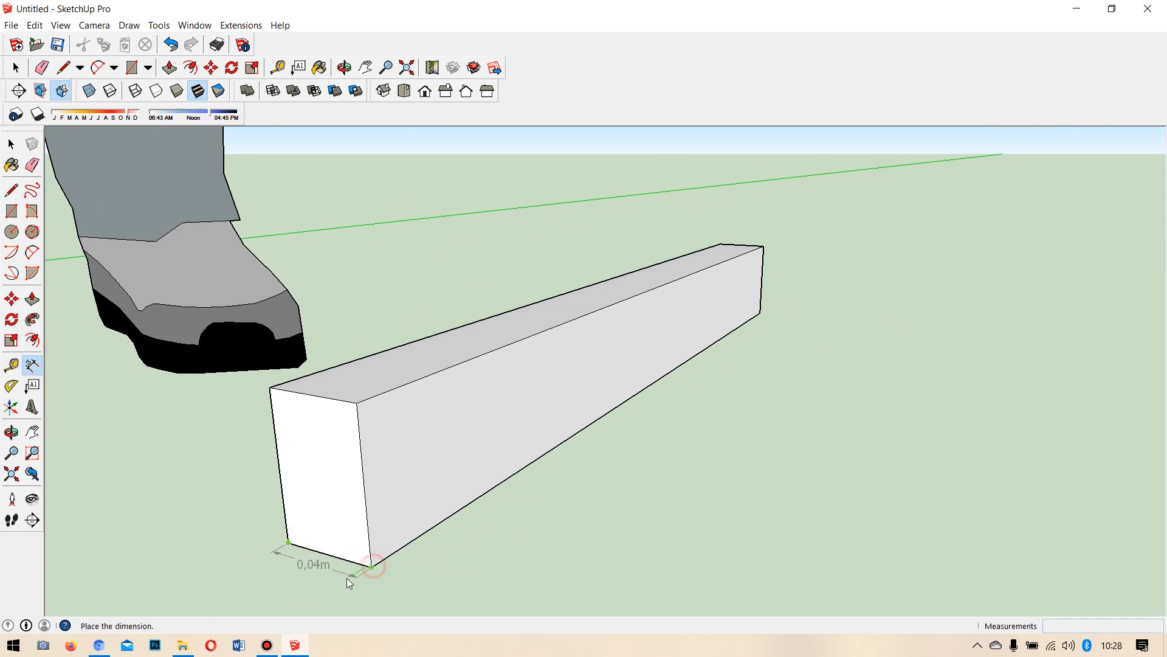
left_click(335, 590)
left_click(269, 388)
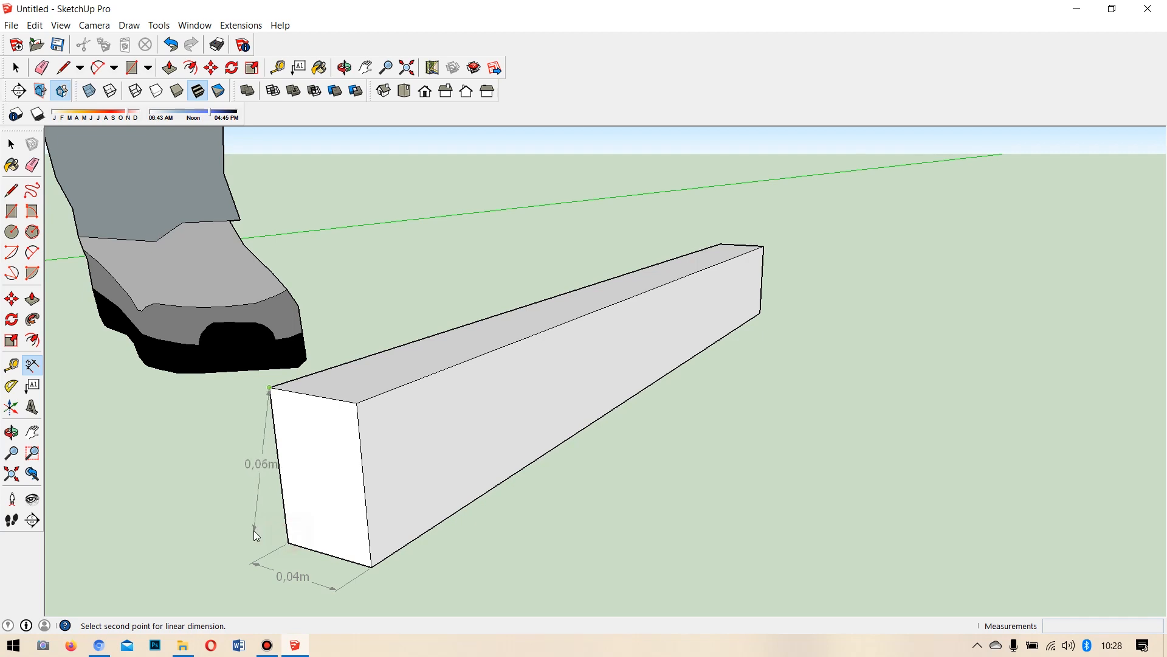
left_click(288, 541)
left_click(249, 529)
Dimension the beam's length along its lower front edge.
left_click(372, 565)
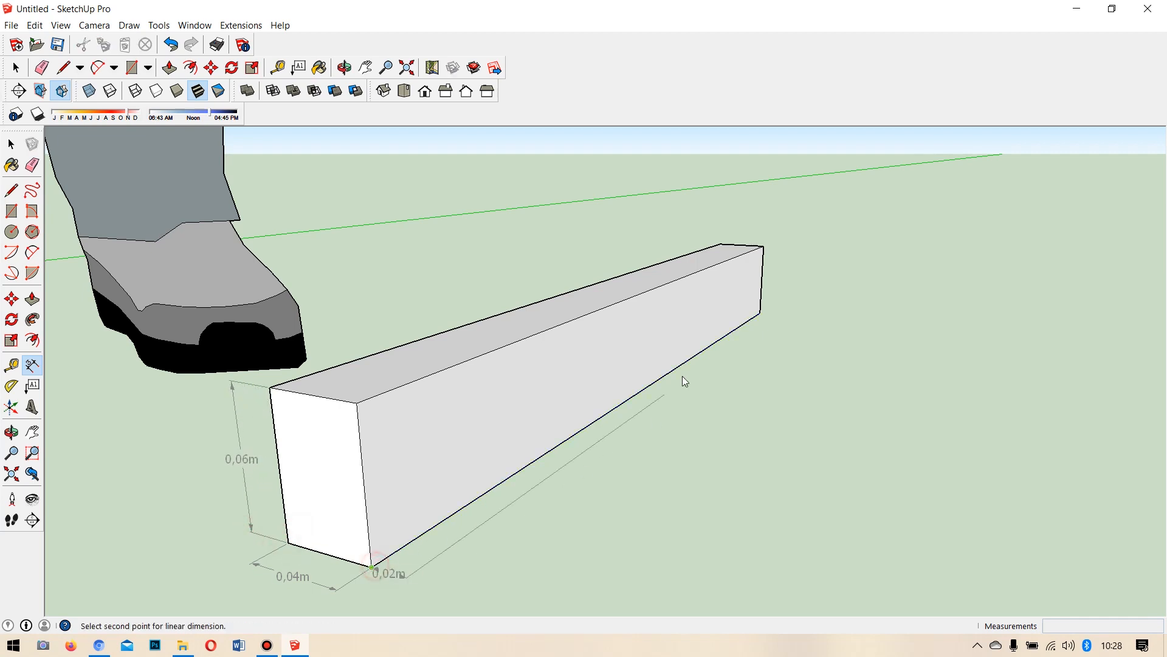
left_click(757, 315)
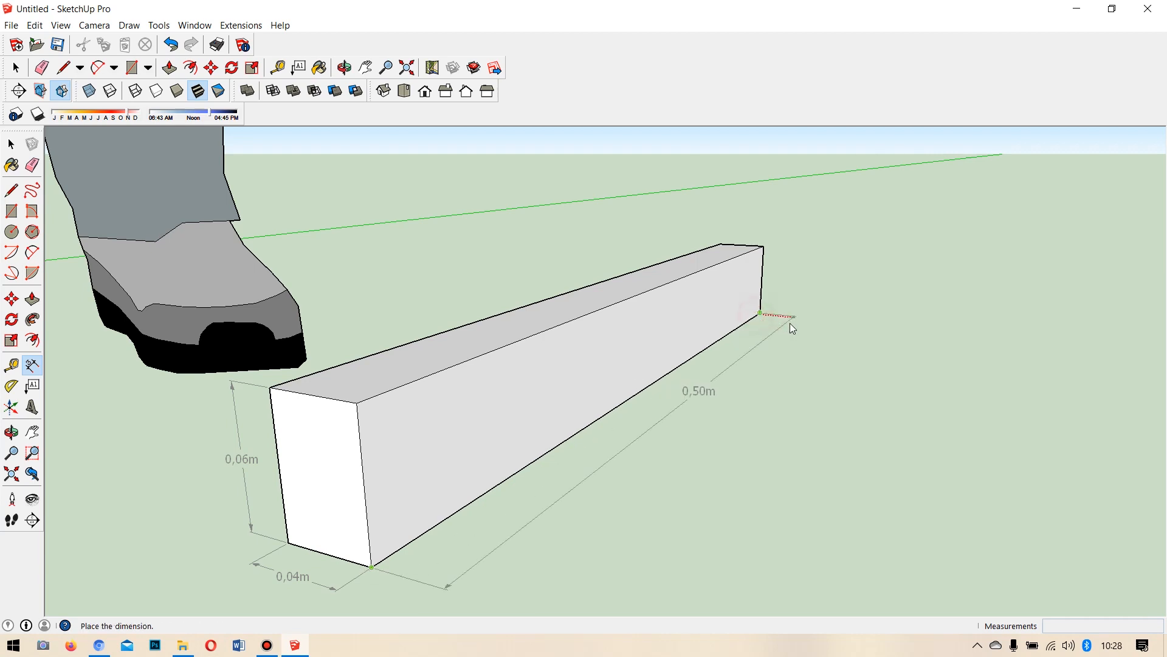
left_click(792, 324)
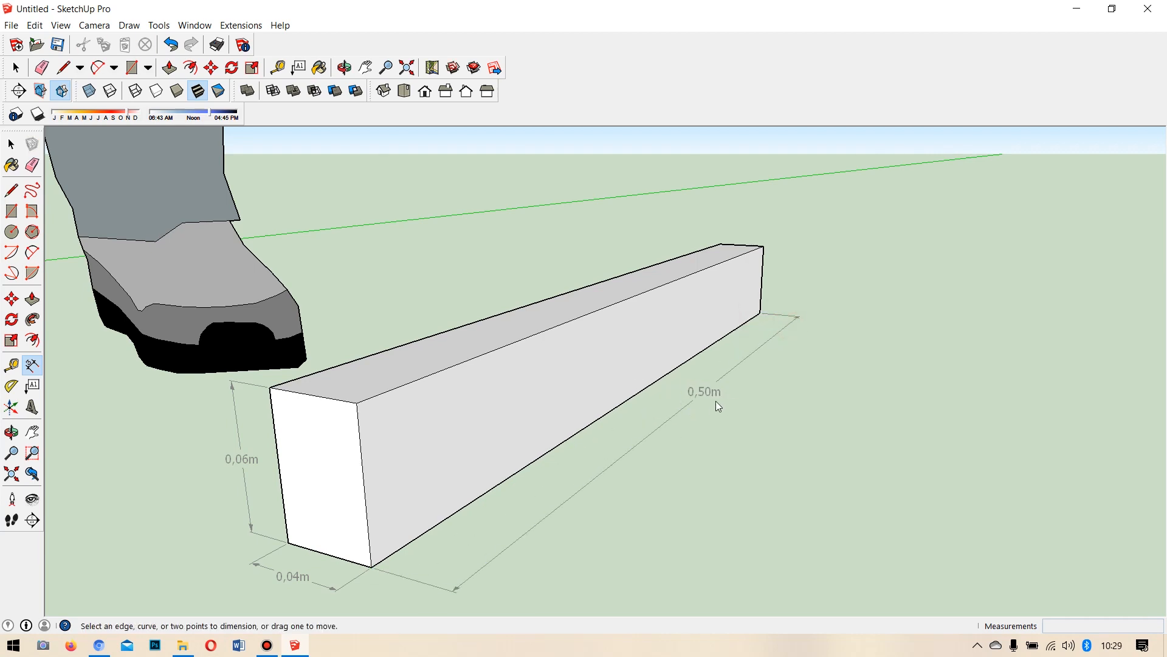
left_click(12, 146)
Copy the whole beam about 0.21 m away, placing the duplicate in front of the original.
middle_click_drag(765, 376, 614, 366)
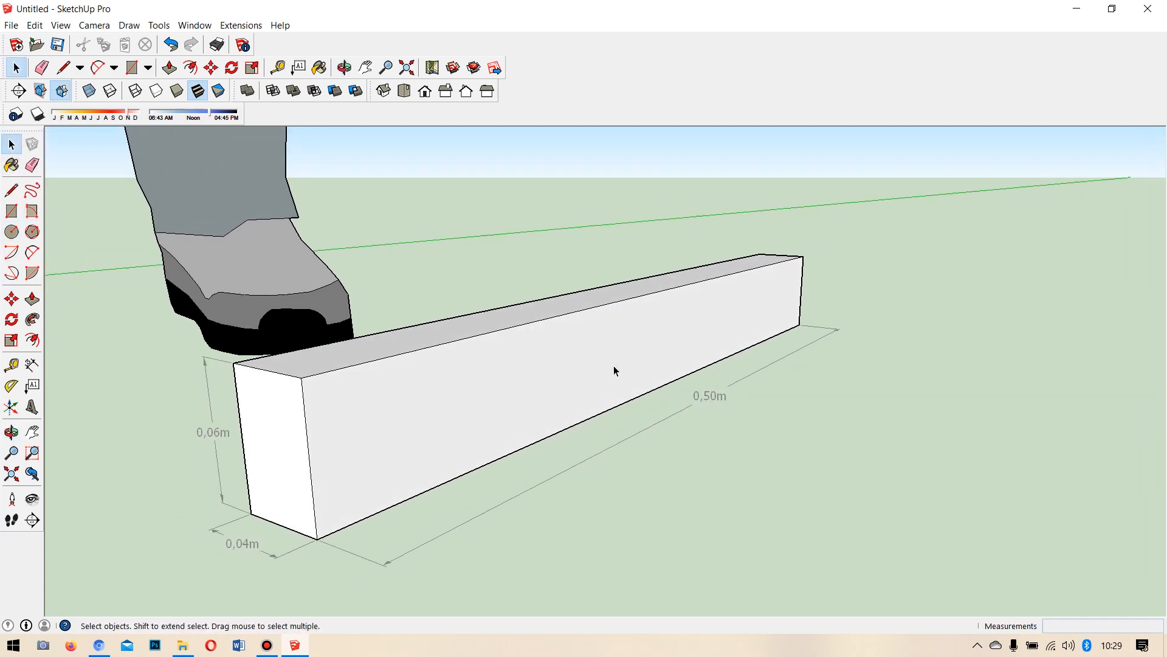
triple_click(439, 370)
left_click(12, 299)
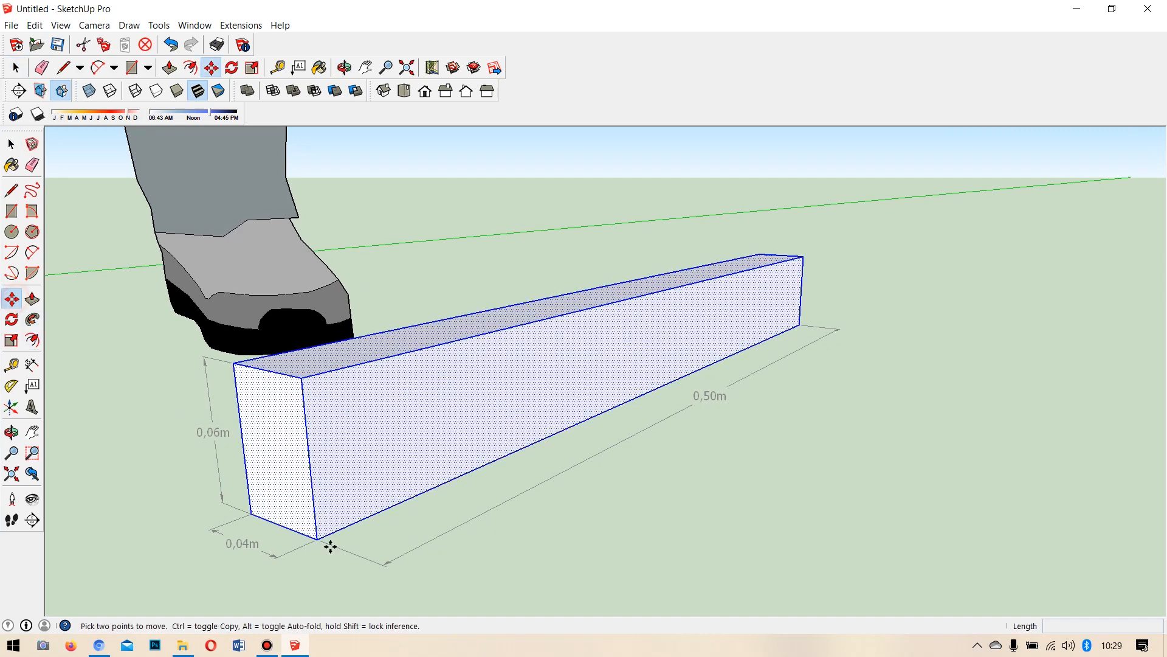
left_click(248, 514)
key("ctrl")
scroll(425, 556, "down", 2)
scroll(372, 415, "down", 2)
mouse_move(617, 448)
middle_mouse_down()
mouse_move(618, 548)
mouse_move(615, 425)
middle_mouse_up()
scroll(614, 425, "down", 3)
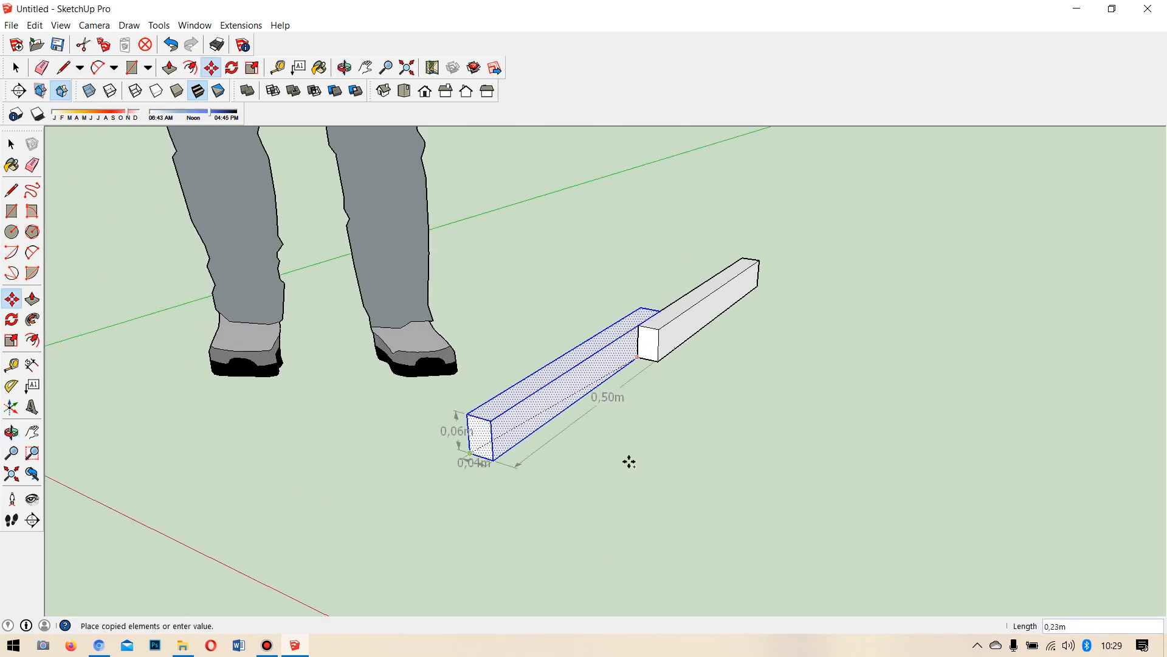
left_click(602, 494)
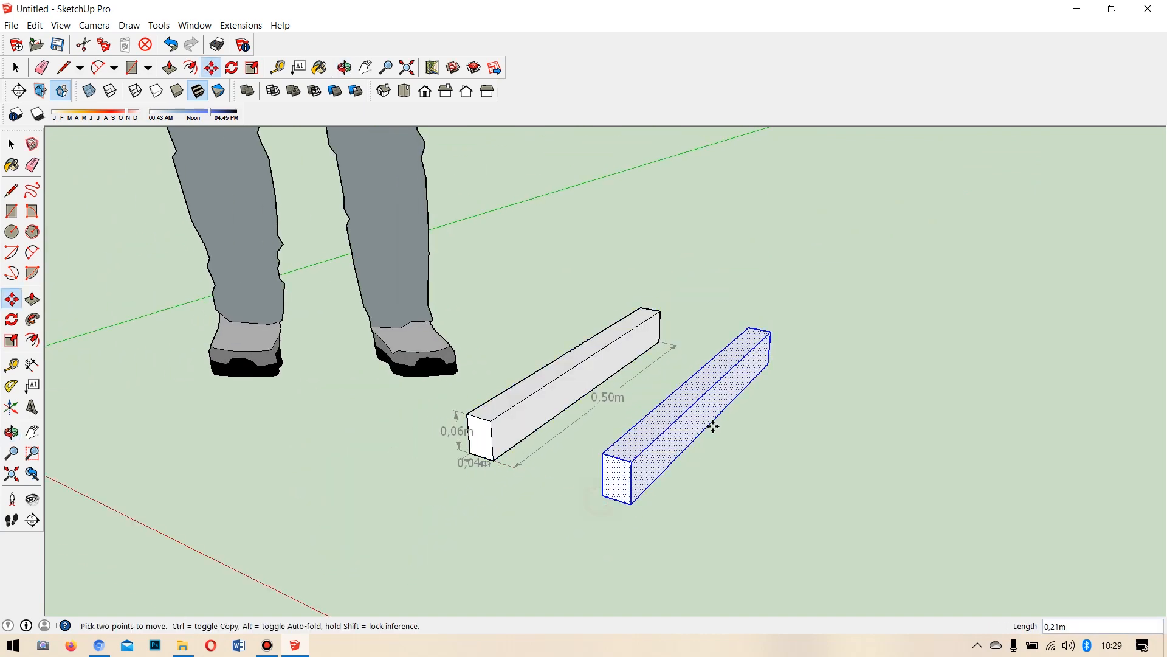
Draw a 0.50 m line along the upper edge of the copied beam's long front face, from corner to corner.
scroll(724, 428, "up", 2)
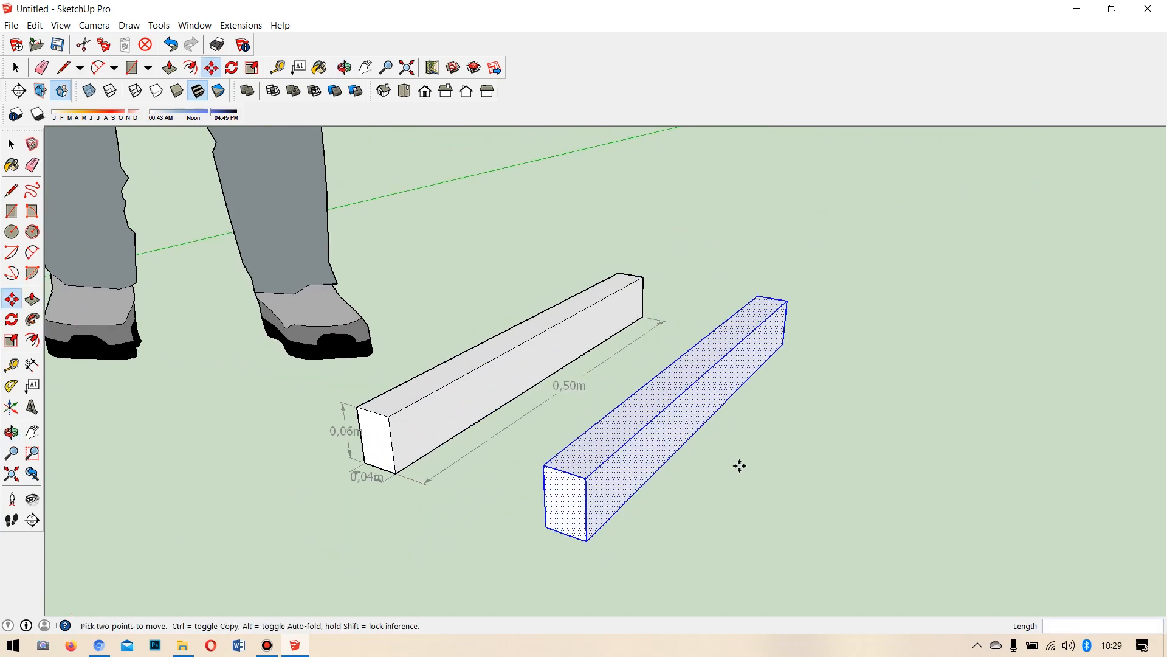
middle_click_drag(743, 464, 691, 381)
scroll(691, 381, "up", 1)
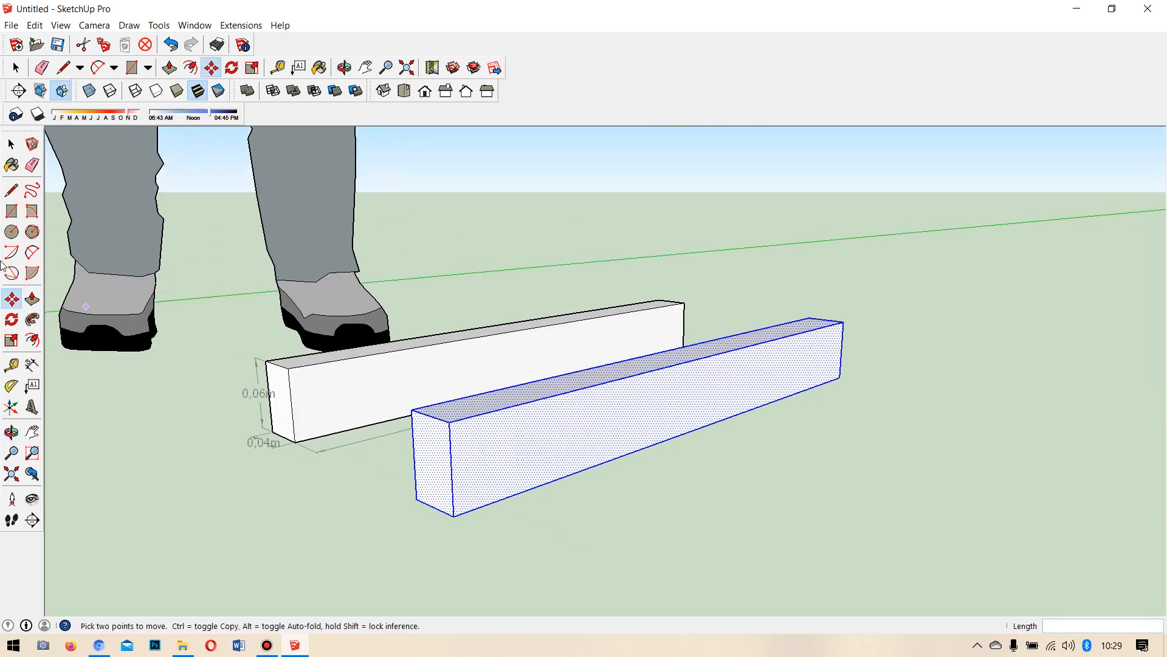
left_click(11, 190)
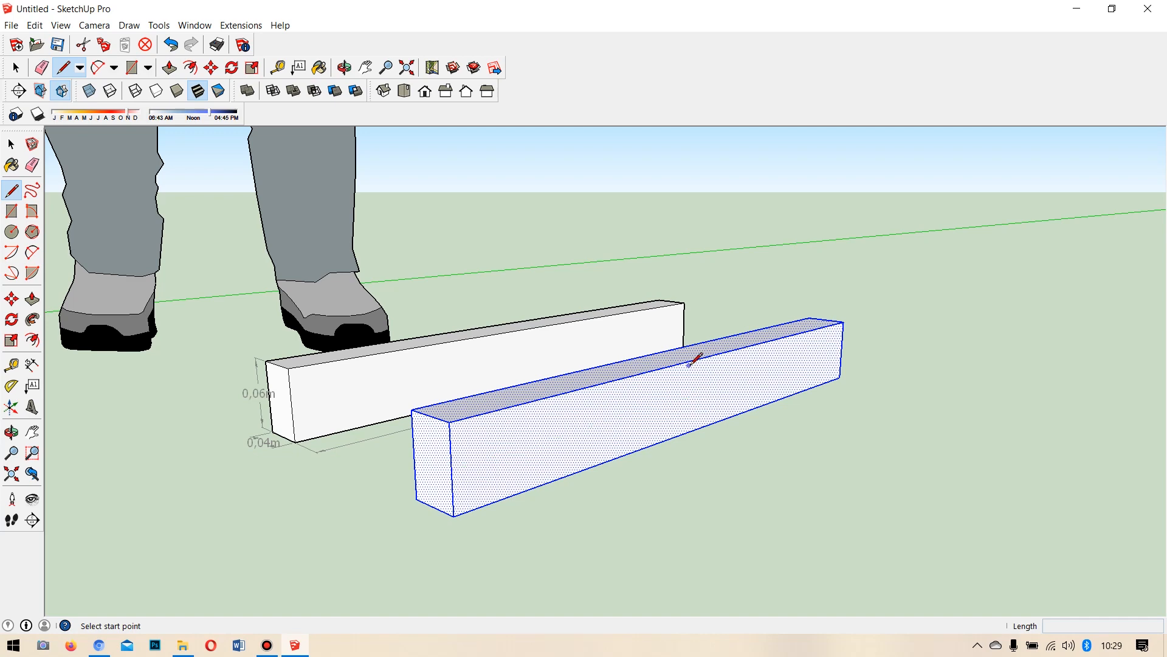
middle_click_drag(713, 368, 630, 455)
scroll(665, 410, "up", 2)
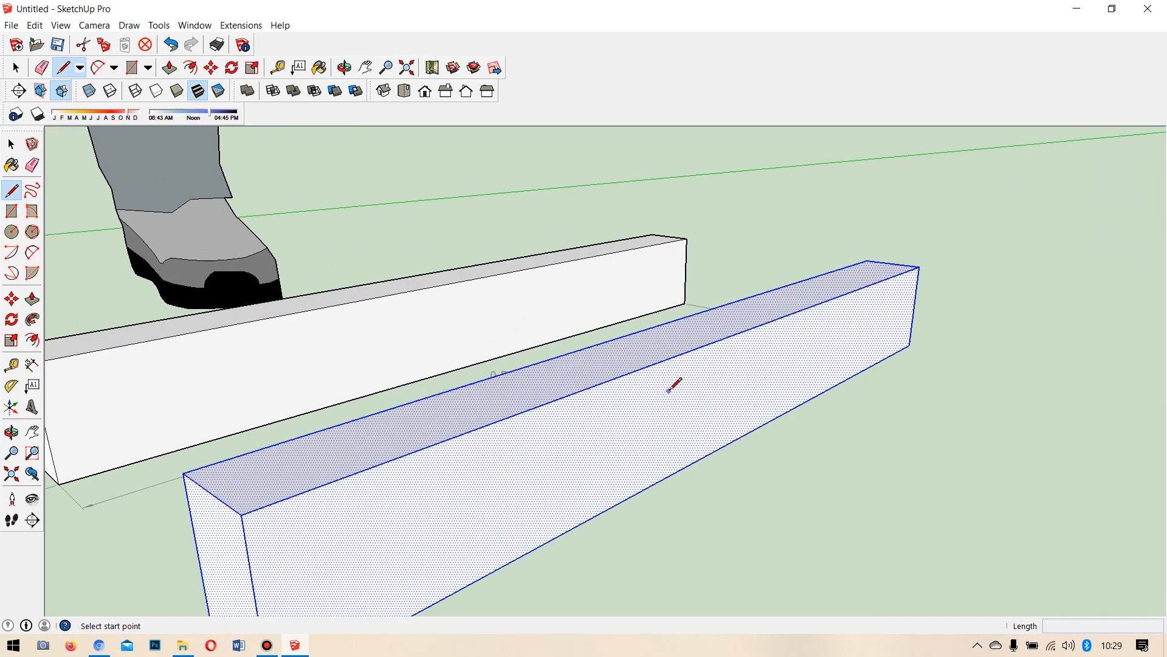
scroll(675, 380, "down", 1)
middle_click_drag(683, 363, 665, 334)
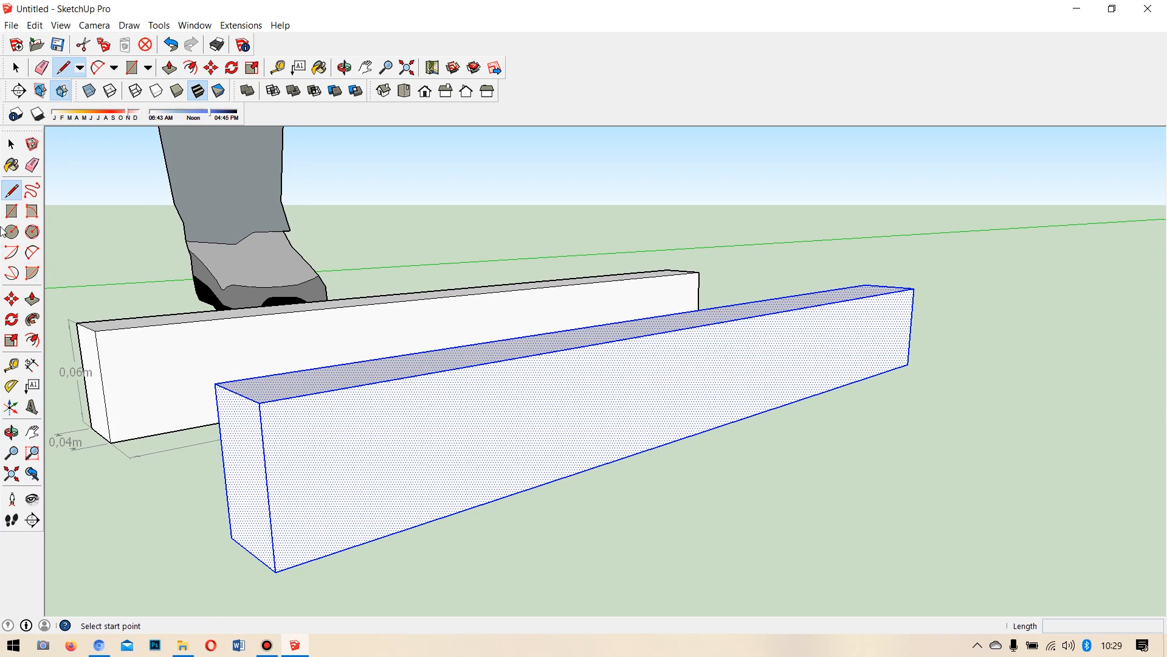
left_click(11, 145)
left_click(498, 396)
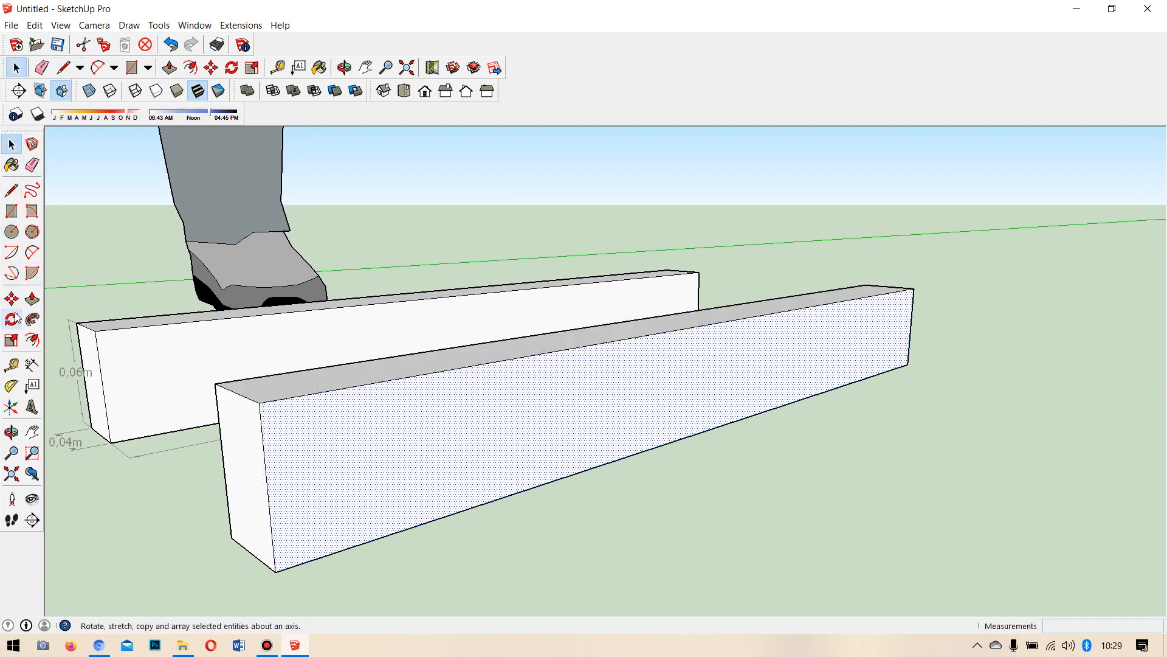
left_click(11, 191)
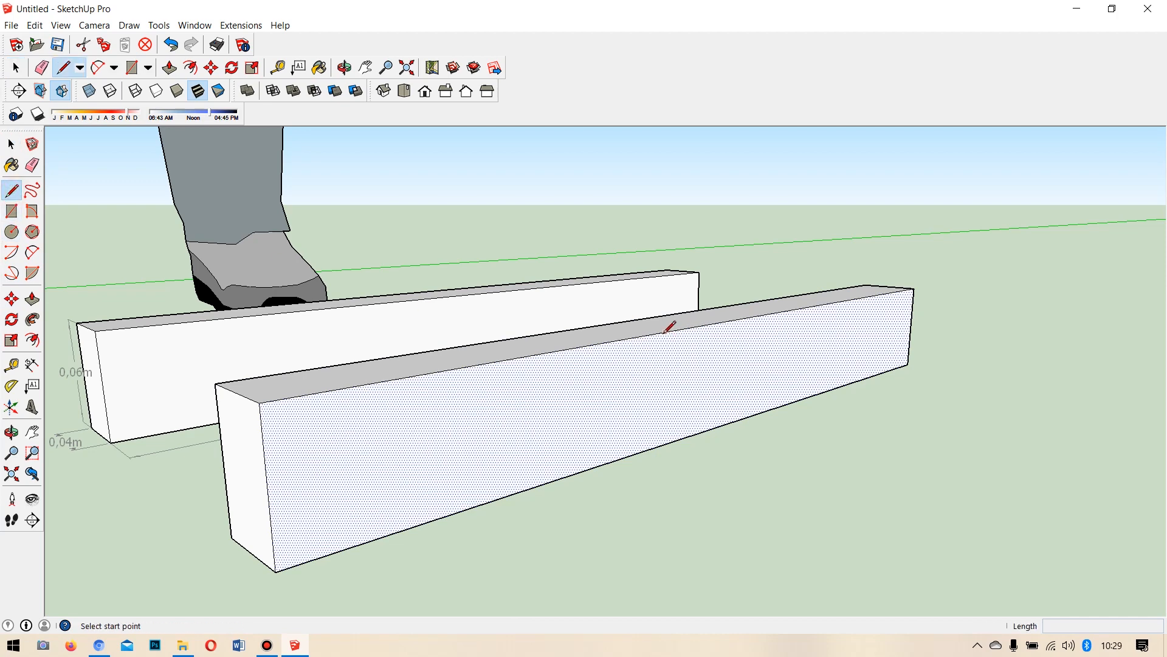
left_click(260, 398)
left_click(914, 288)
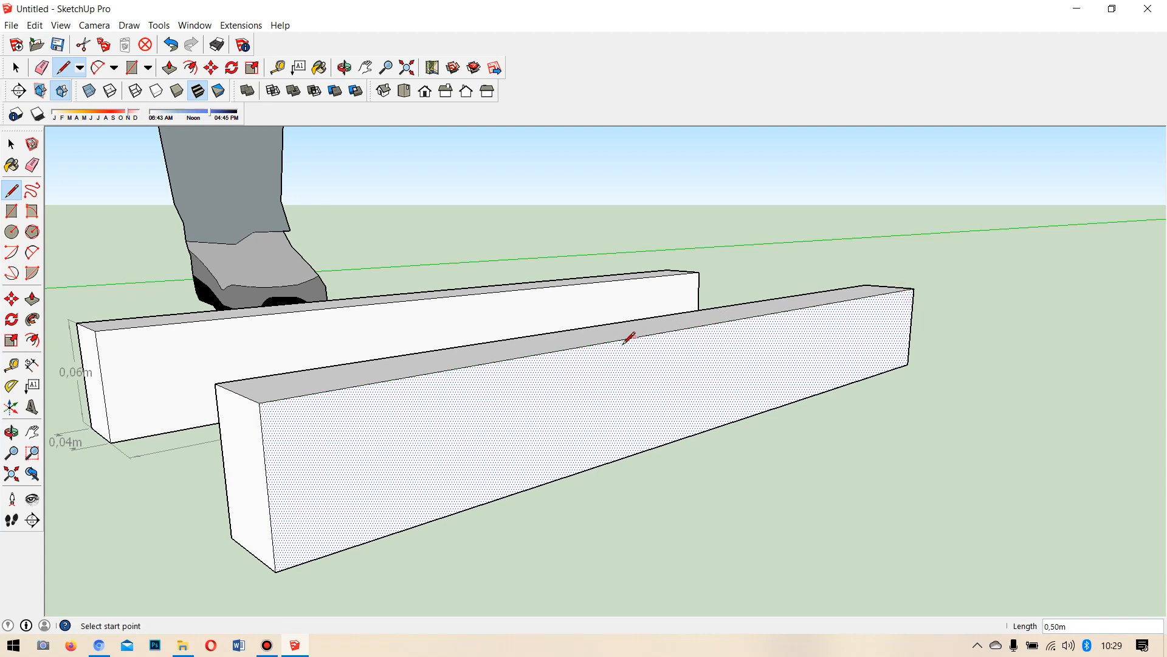
Draw a 0.06 m vertical line across the copied beam's long front face, from its lower edge's midpoint to the upper edge.
middle_click_drag(576, 347, 706, 465)
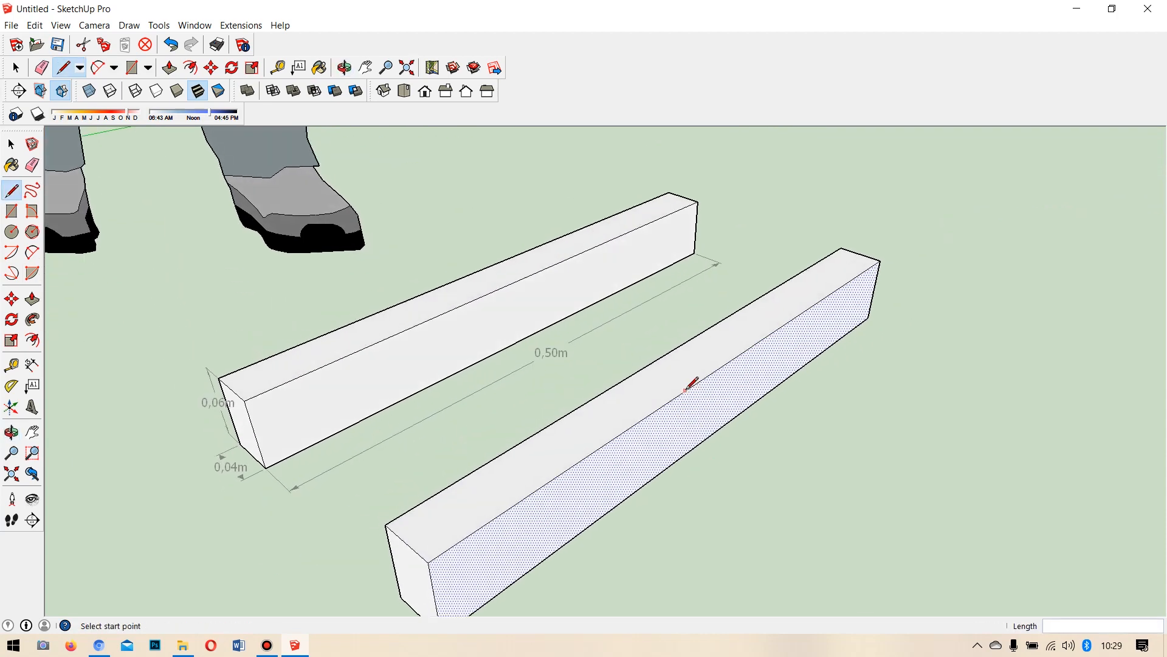
left_click(709, 435)
mouse_move(715, 372)
middle_mouse_down()
mouse_move(682, 237)
mouse_move(737, 303)
middle_mouse_up()
scroll(705, 344, "up", 5)
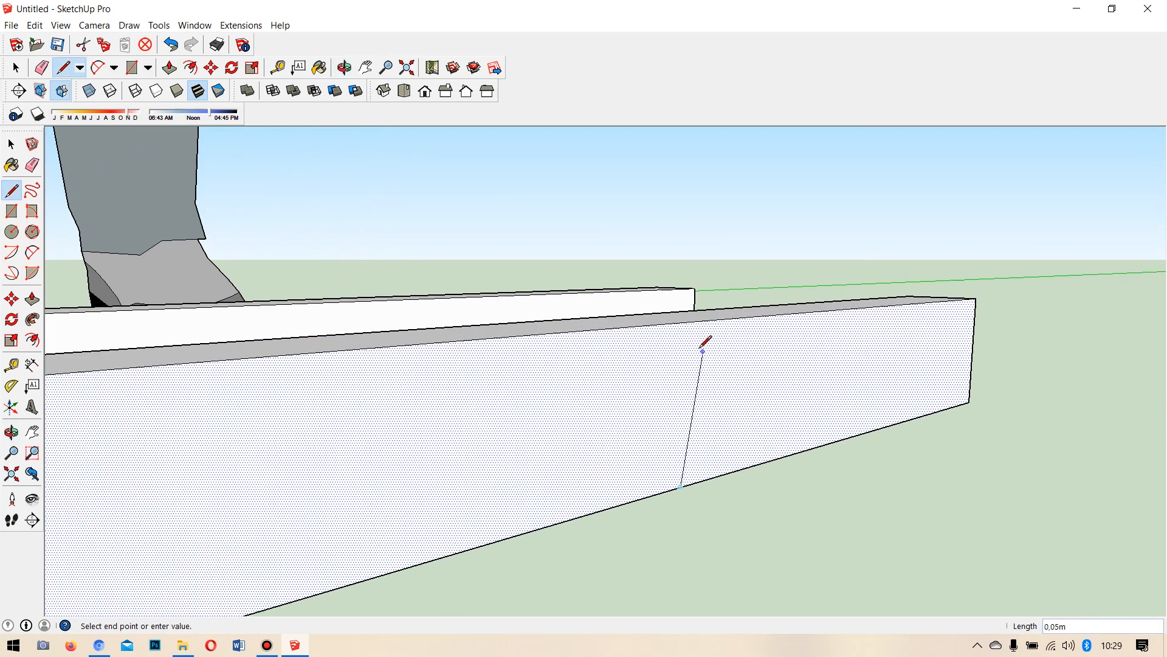
left_click(684, 321)
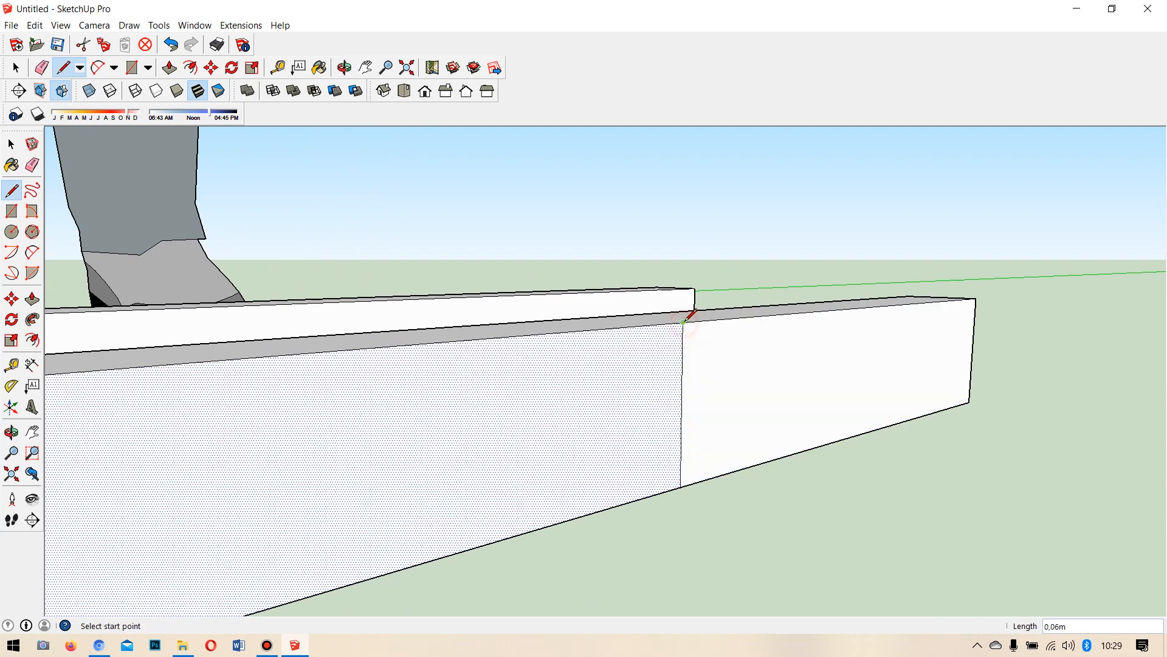
Examine the dimensioned original beam and the divided copy from several angles.
scroll(615, 346, "down", 3)
middle_click_drag(724, 403, 778, 400)
scroll(778, 400, "down", 4)
middle_click_drag(693, 410, 655, 438)
scroll(697, 420, "up", 2)
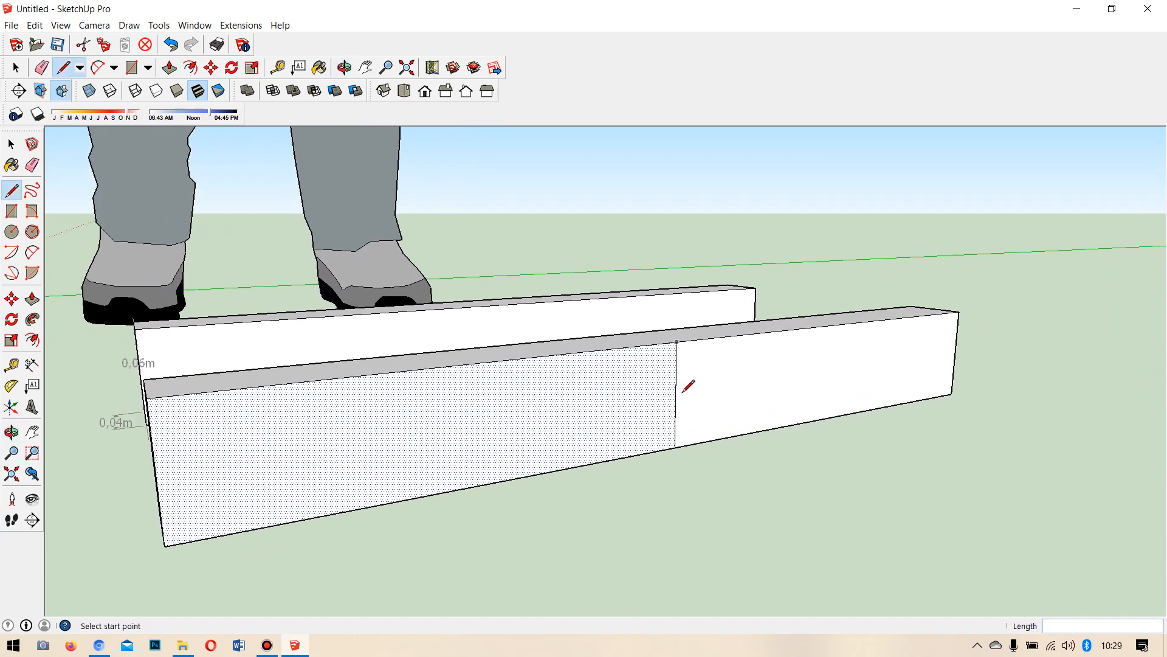
scroll(562, 410, "down", 5)
middle_click_drag(231, 435, 302, 448)
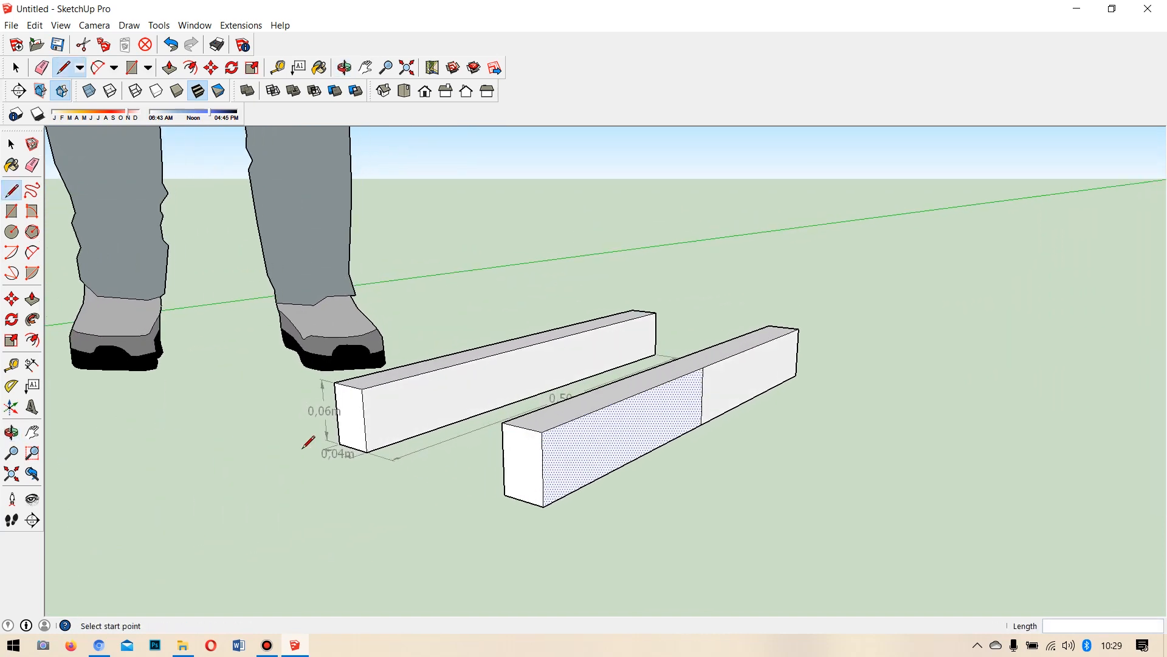
scroll(323, 445, "up", 3)
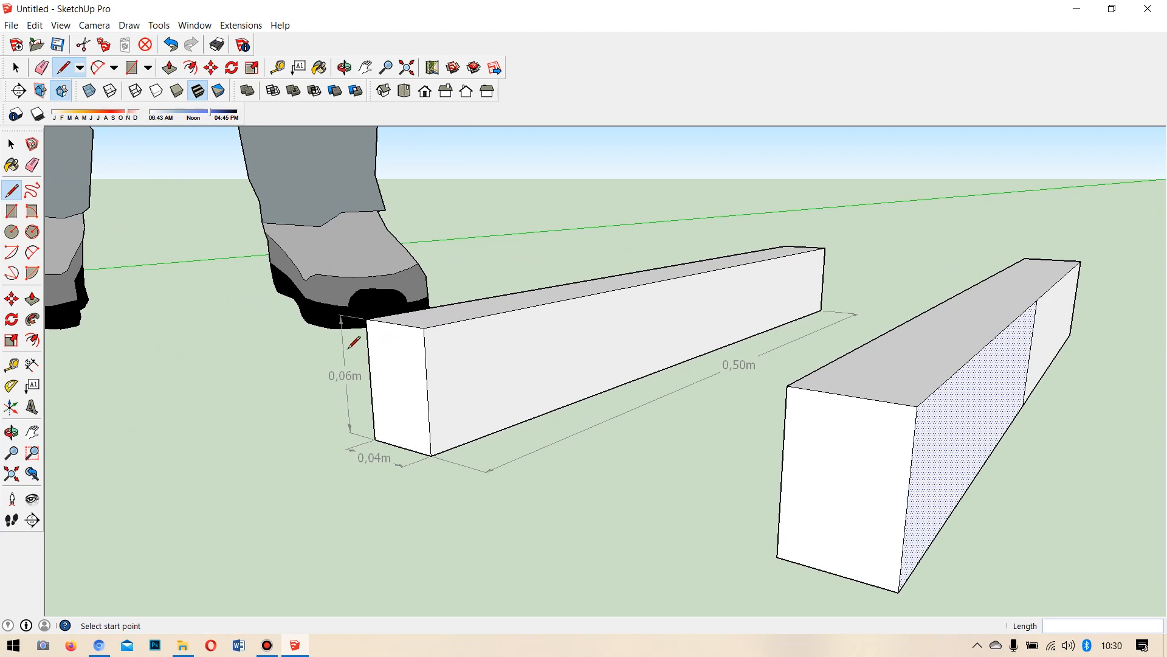
middle_click_drag(976, 424, 437, 386)
scroll(437, 387, "up", 2)
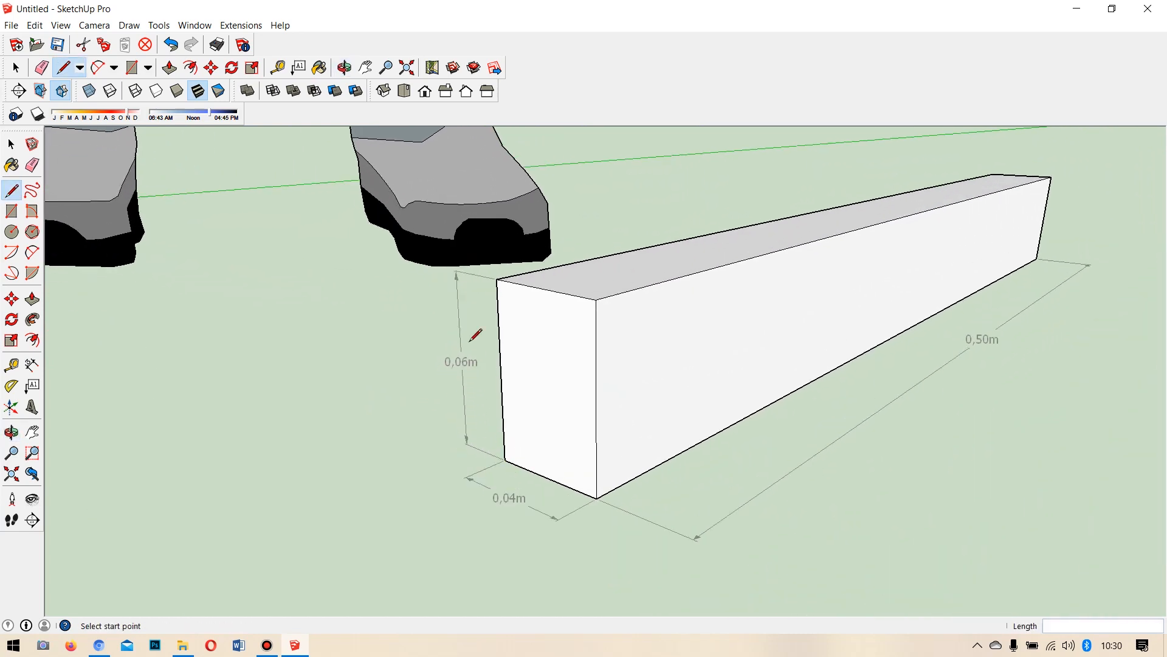
scroll(471, 364, "down", 1)
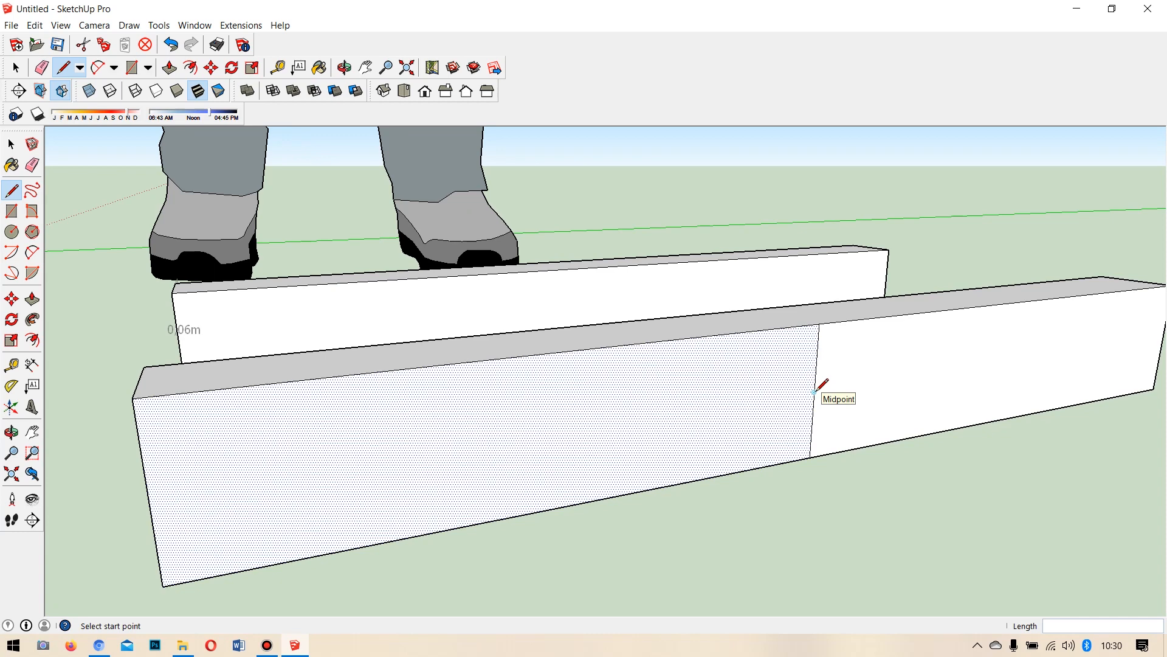
Draw a 0.09 m lengthwise line from the vertical divider's midpoint toward the far end, and an equally long one toward the near end.
left_click(814, 392)
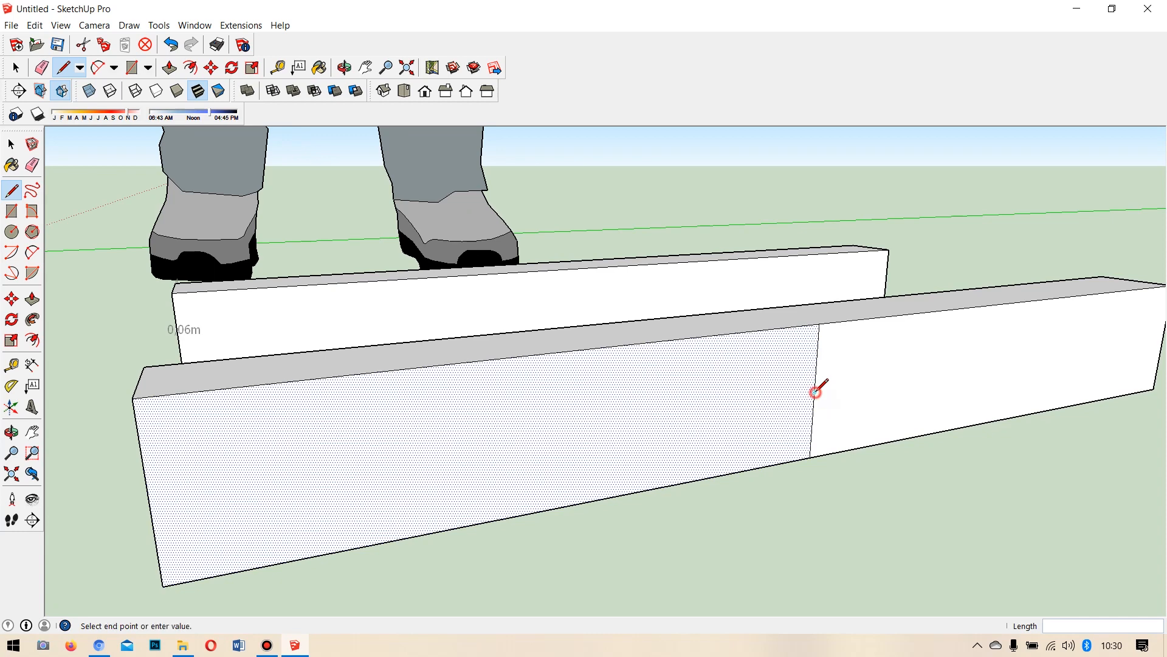
left_click(977, 366)
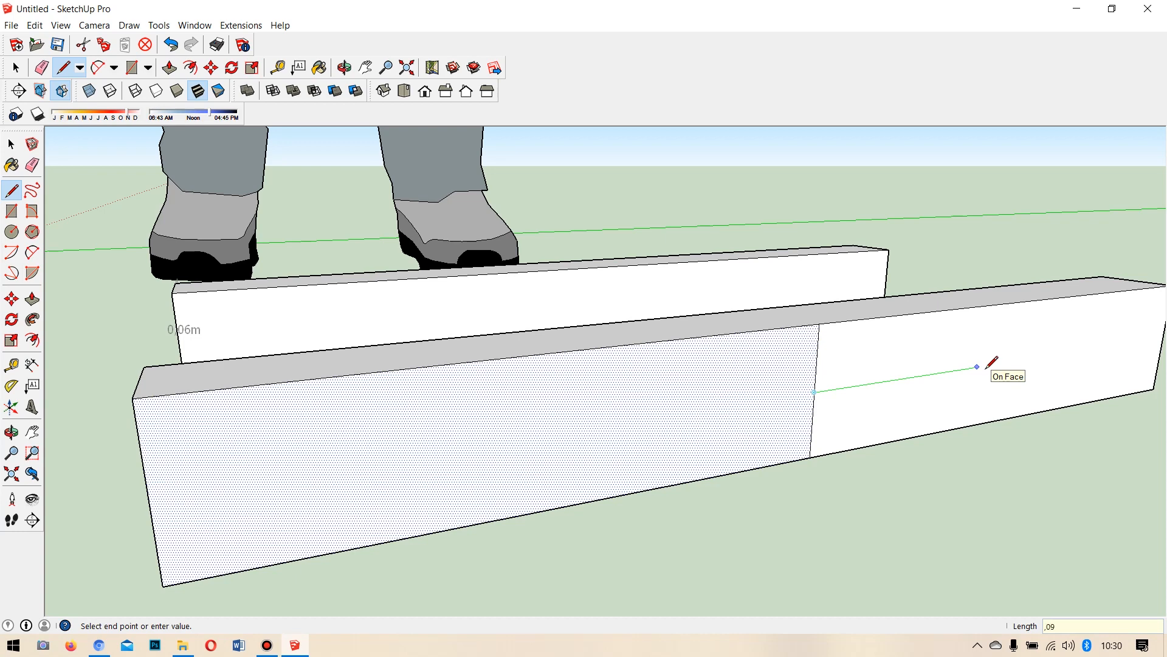
type(",09")
key("Return")
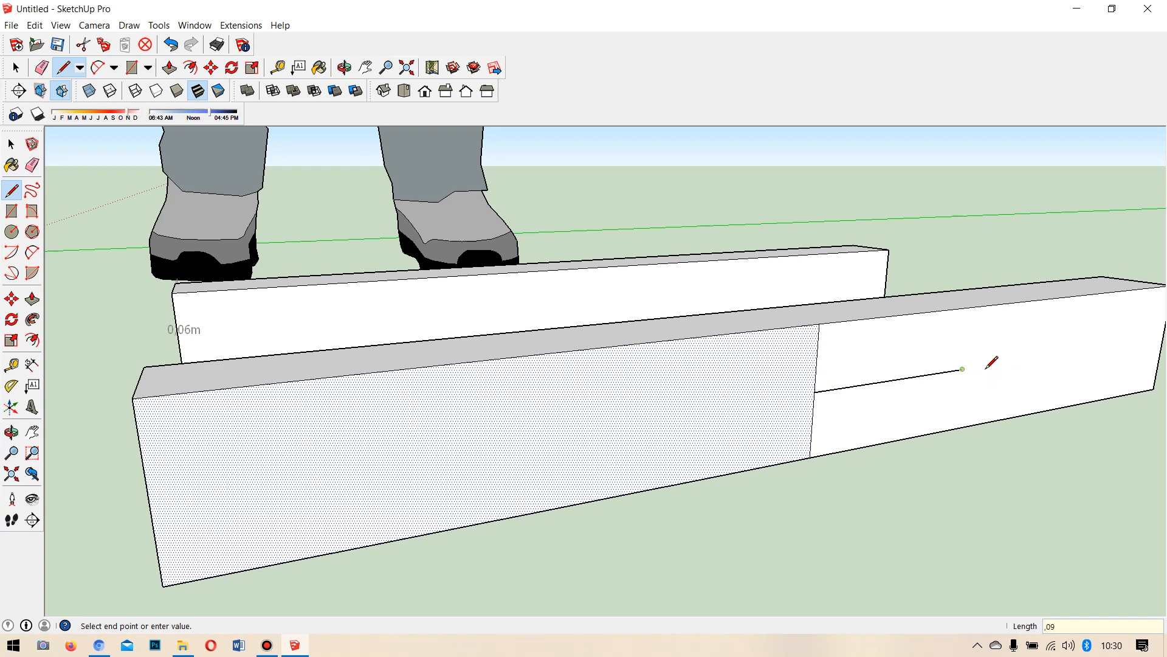
key("Escape")
left_click(815, 392)
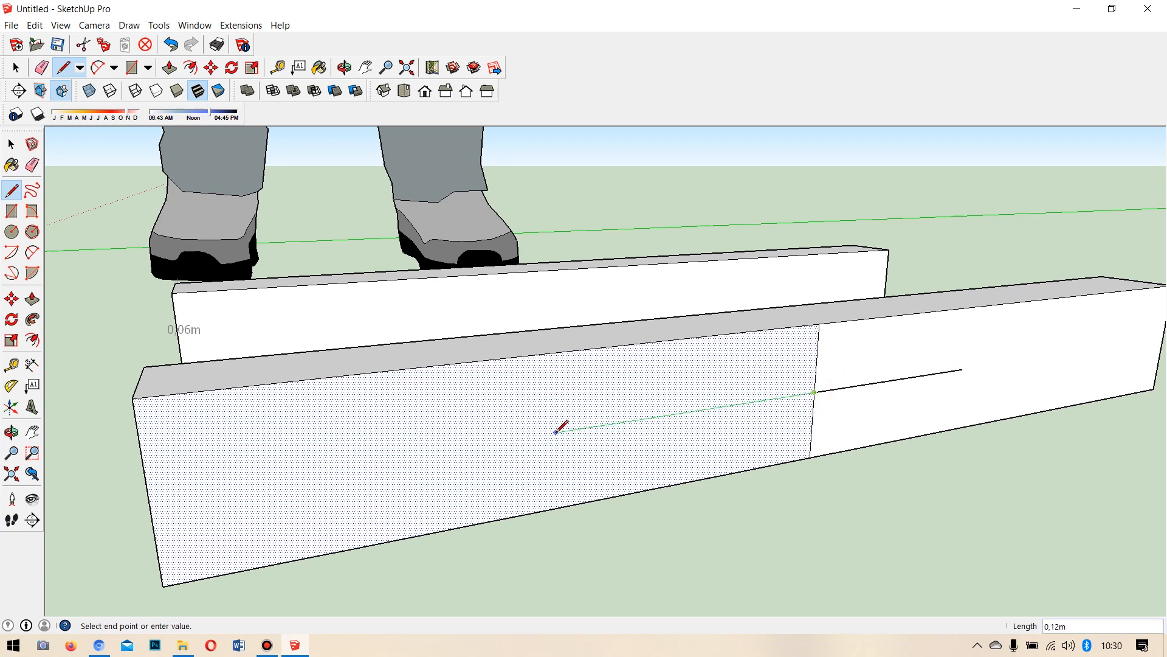
key("Return")
key("Escape")
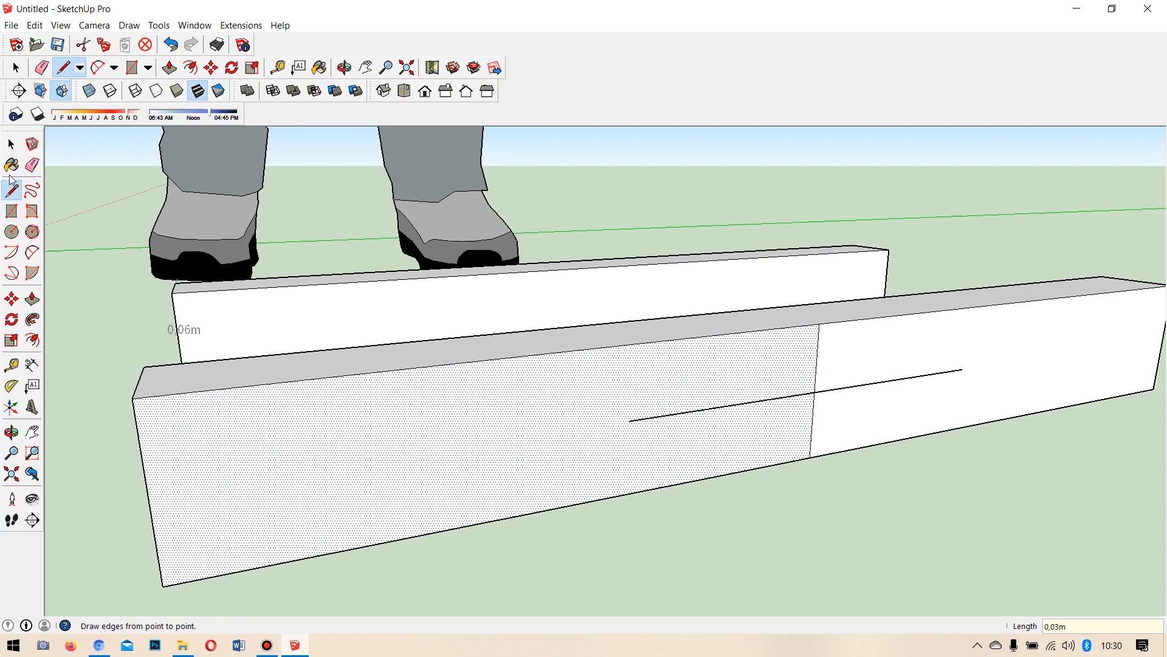
Draw 0.03 m vertical lines from the centre line's near end up to the upper edge and from its far end down to the lower edge.
left_click(11, 144)
left_click(699, 411)
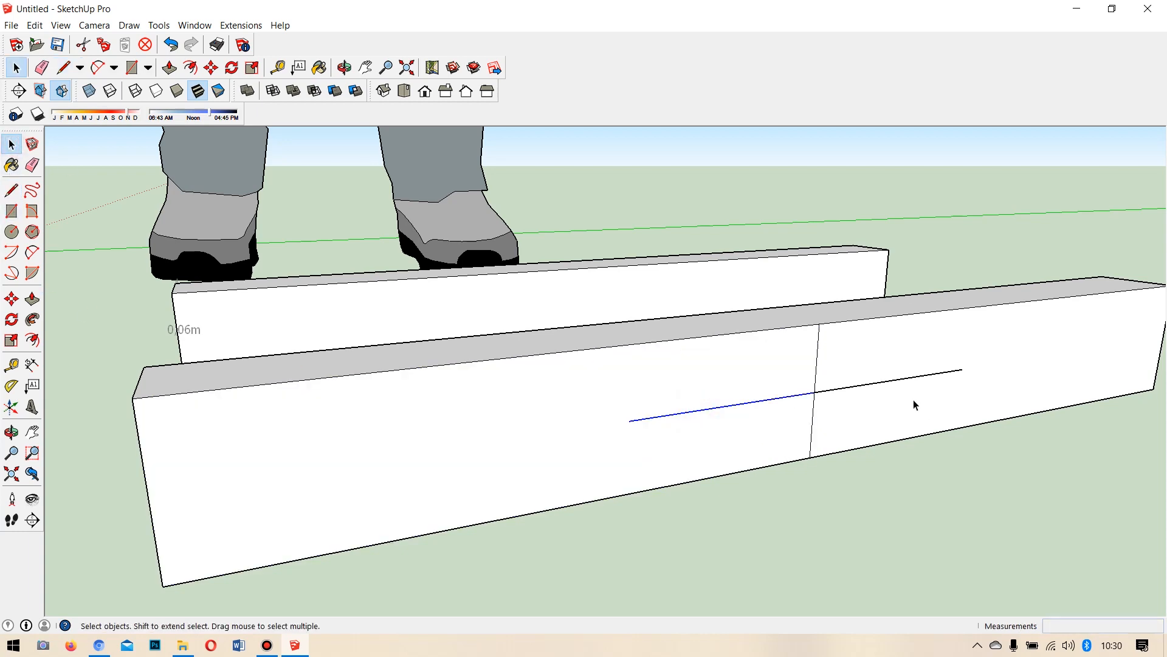
left_click(886, 382, "shift")
left_click(11, 190)
left_click(629, 420)
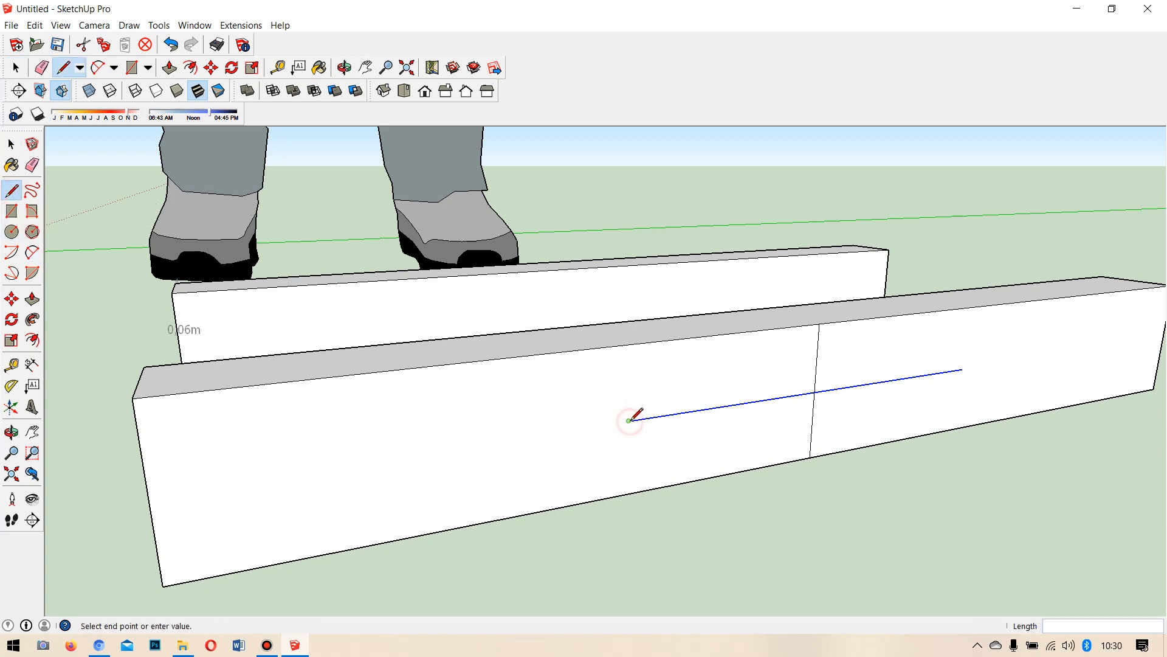
left_click(629, 345)
left_click(963, 369)
left_click(955, 428)
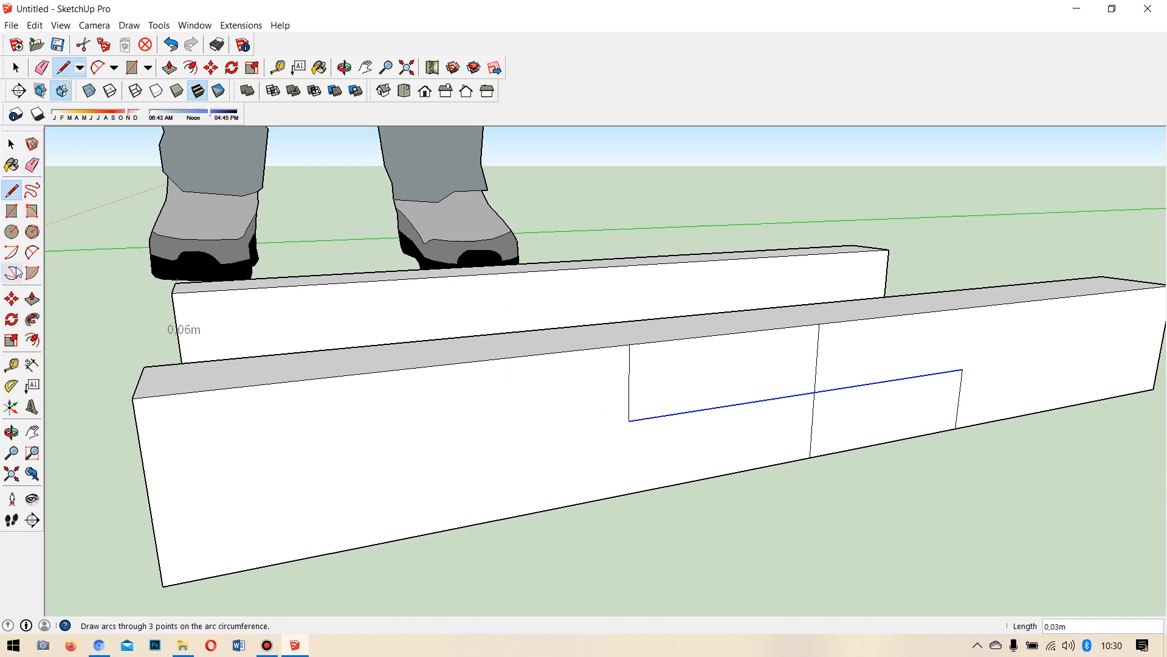
Erase both halves of the central vertical divider, leaving only the stepped half-lap outline on the face.
left_click(31, 165)
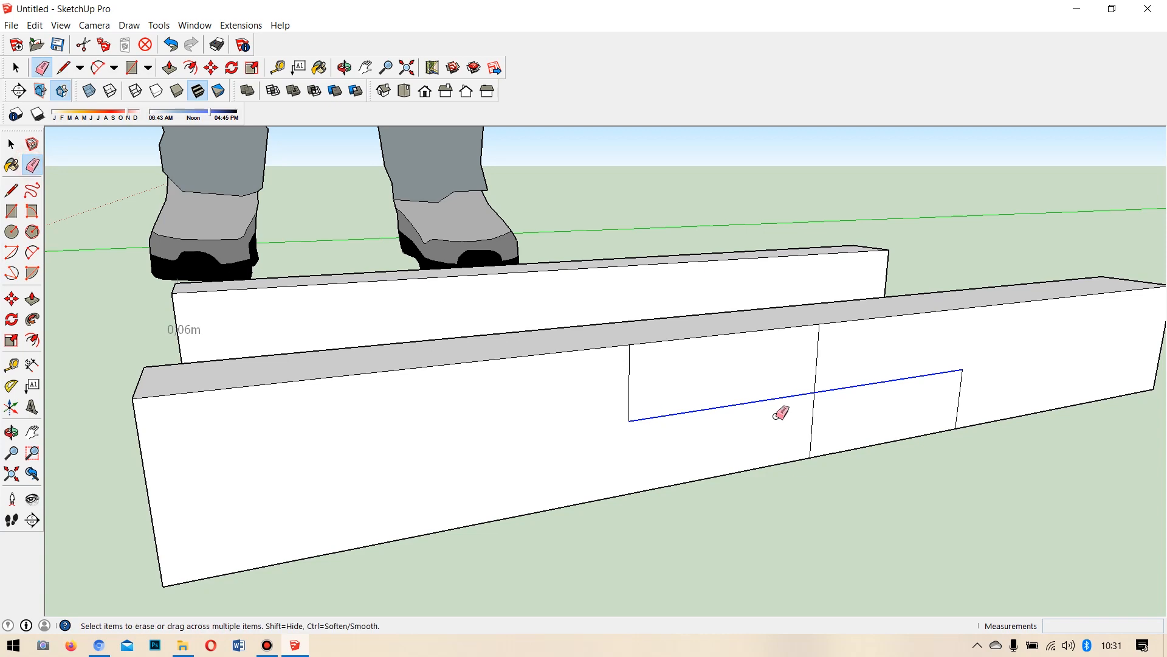
left_click(817, 358)
left_click(822, 407)
mouse_move(658, 390)
middle_mouse_down()
mouse_move(651, 396)
mouse_move(823, 391)
middle_mouse_up()
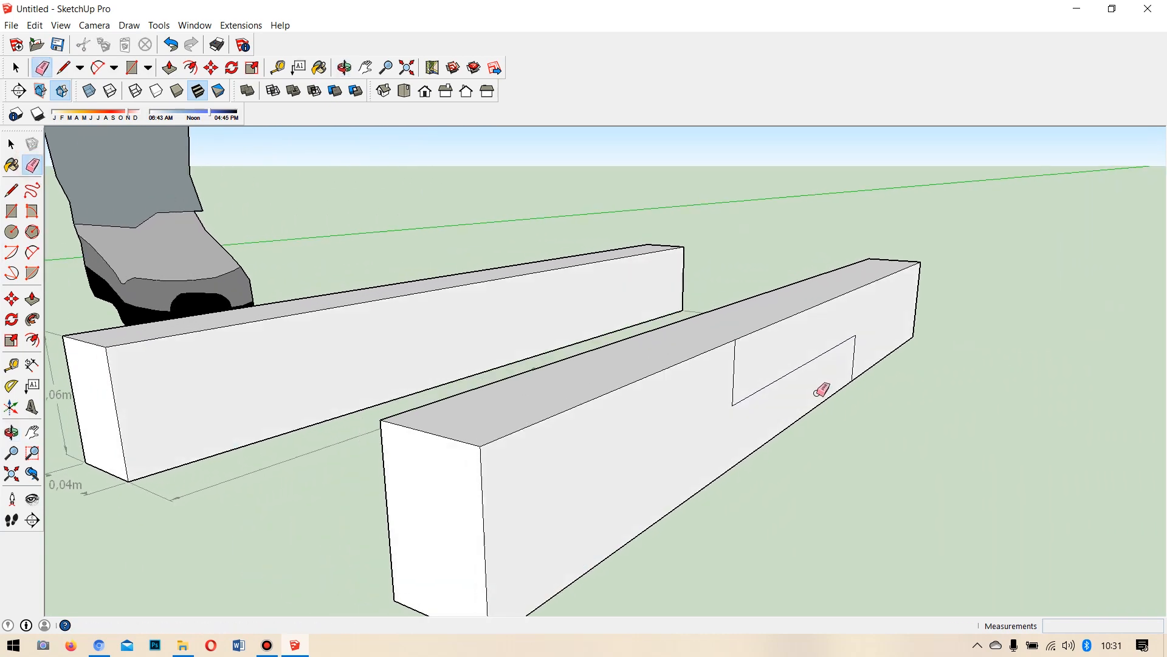
Copy the whole beam with its stepped outline about 0.10 m along the red axis, placing the duplicate in front.
left_click(11, 144)
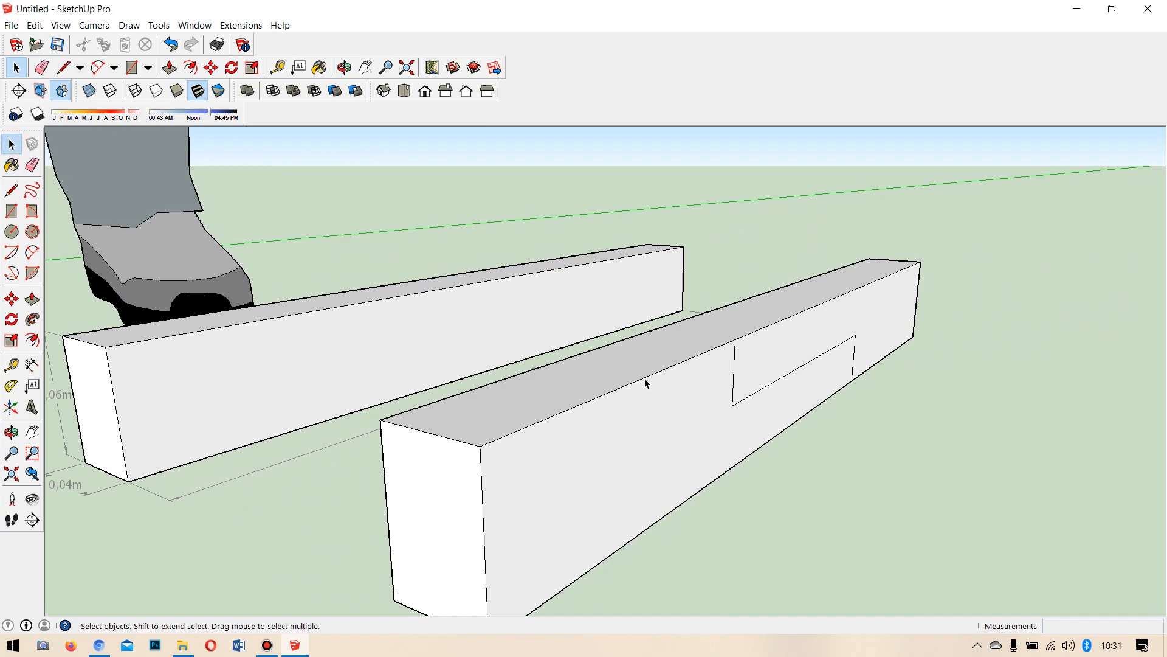
scroll(665, 367, "down", 3)
middle_click_drag(666, 368, 669, 400)
triple_click(655, 425)
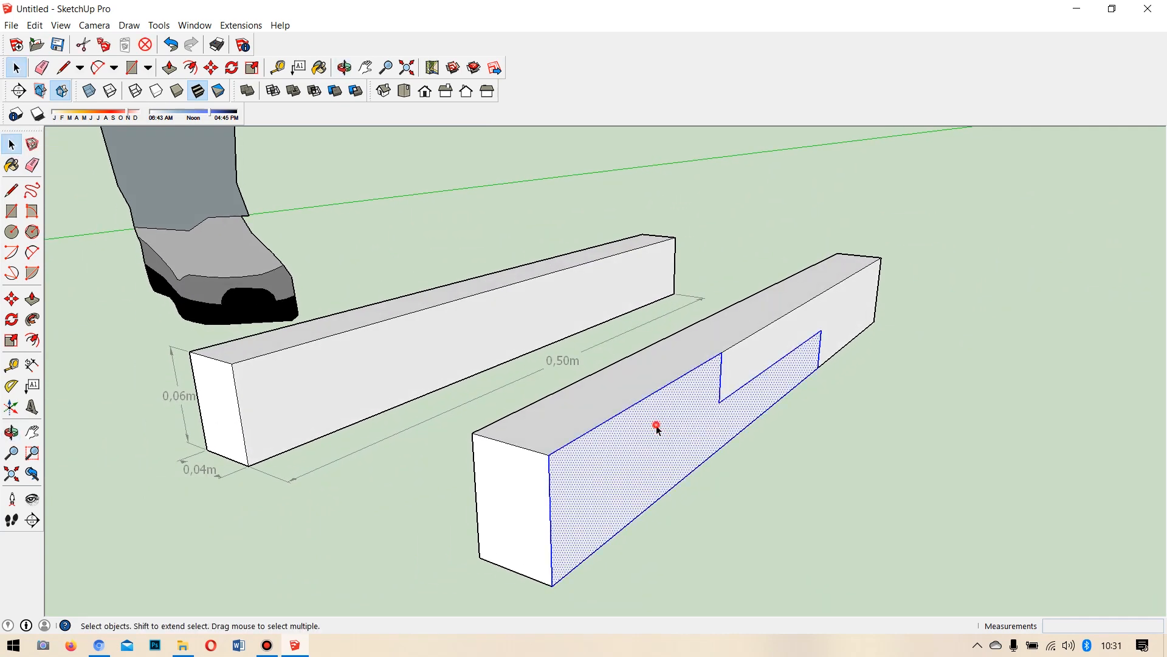
triple_click(657, 424)
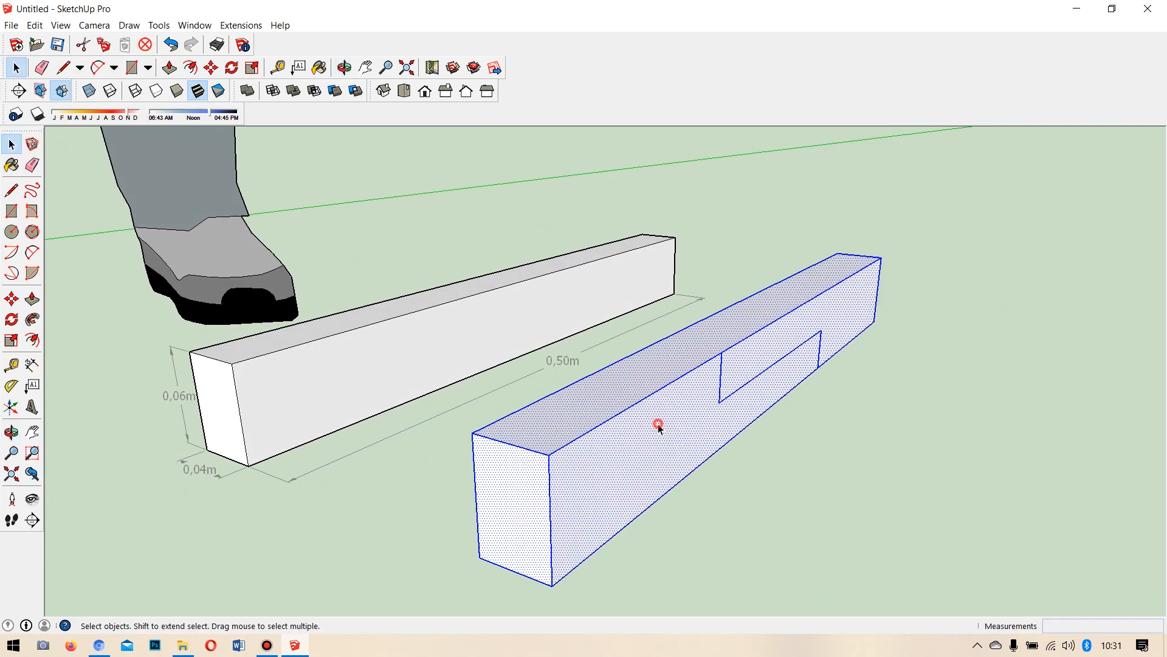
middle_click_drag(646, 456, 675, 461)
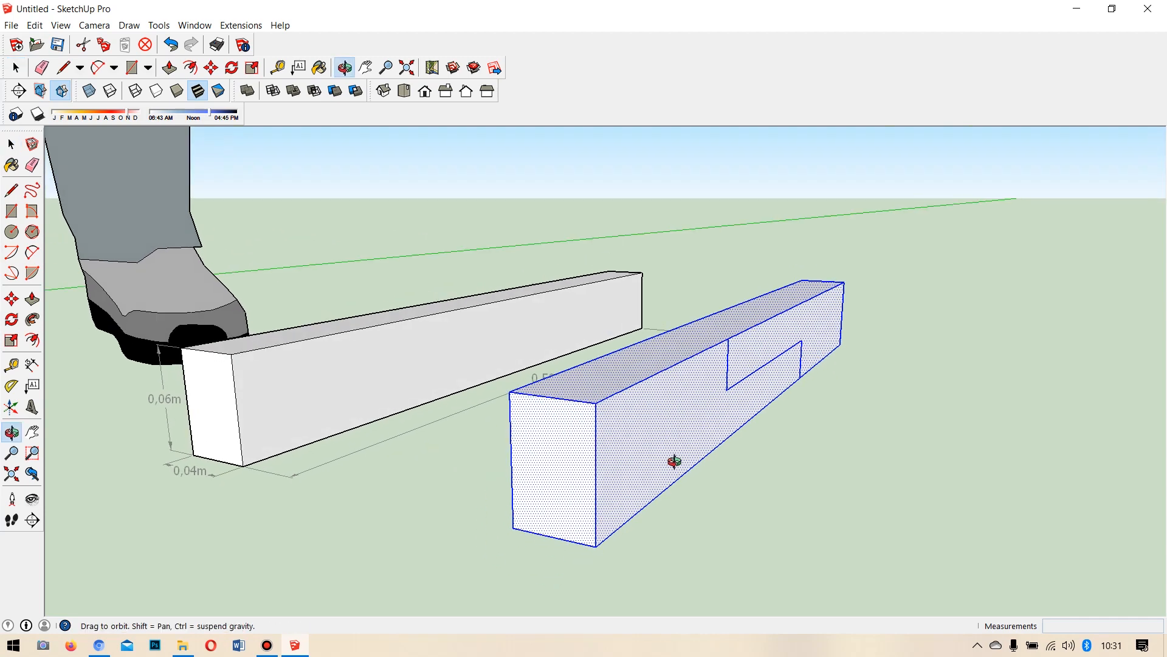
middle_click_drag(641, 417, 690, 376)
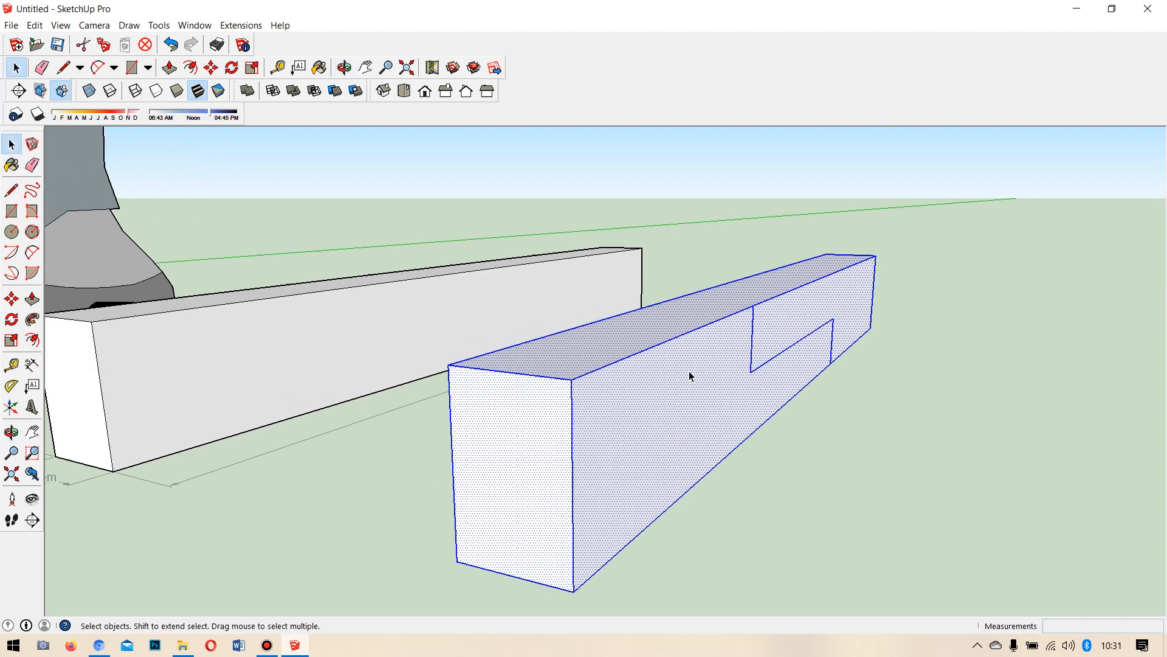
left_click(12, 298)
key("ctrl")
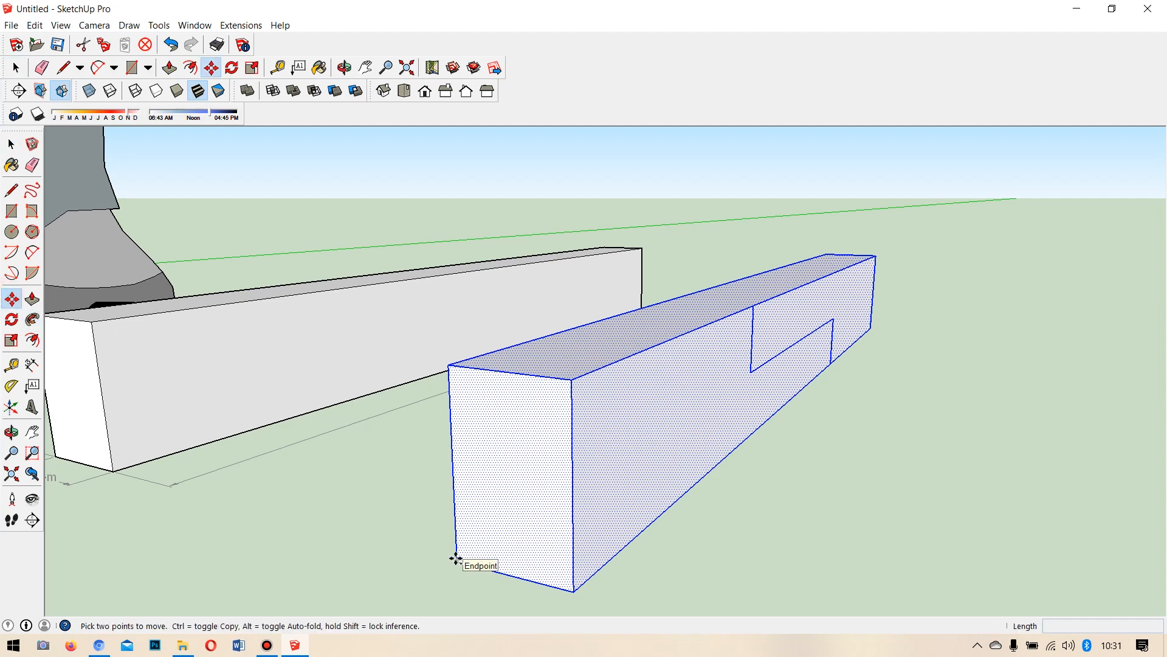
left_click(456, 558)
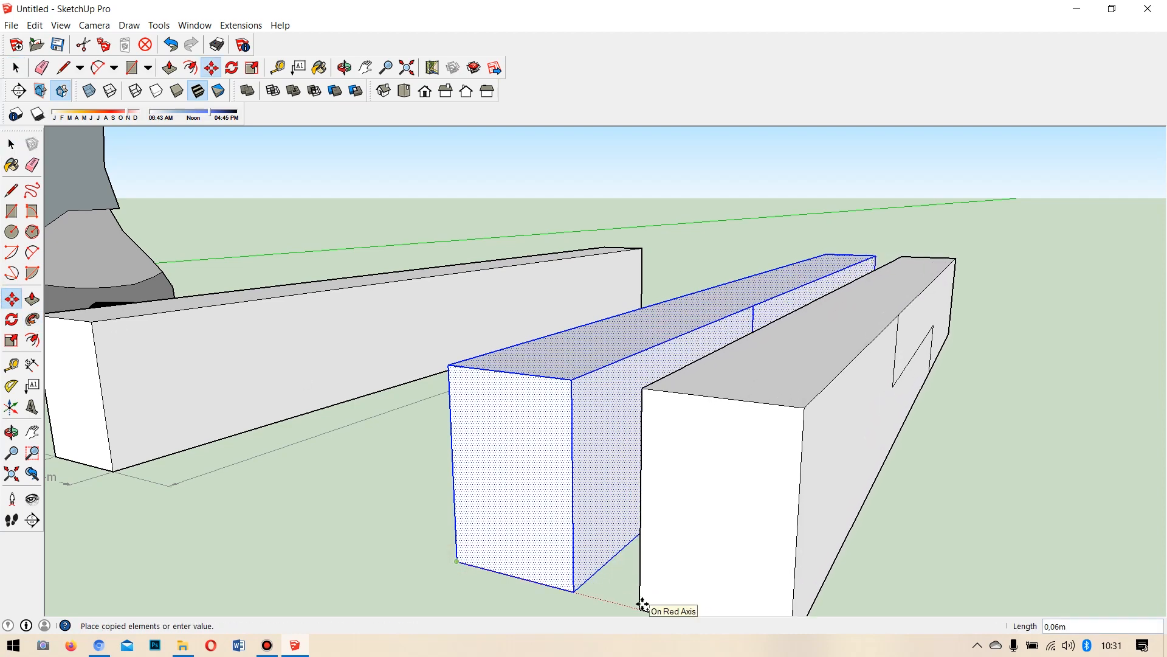
scroll(642, 605, "up", 3)
scroll(665, 435, "down", 5)
middle_click_drag(644, 471, 741, 584)
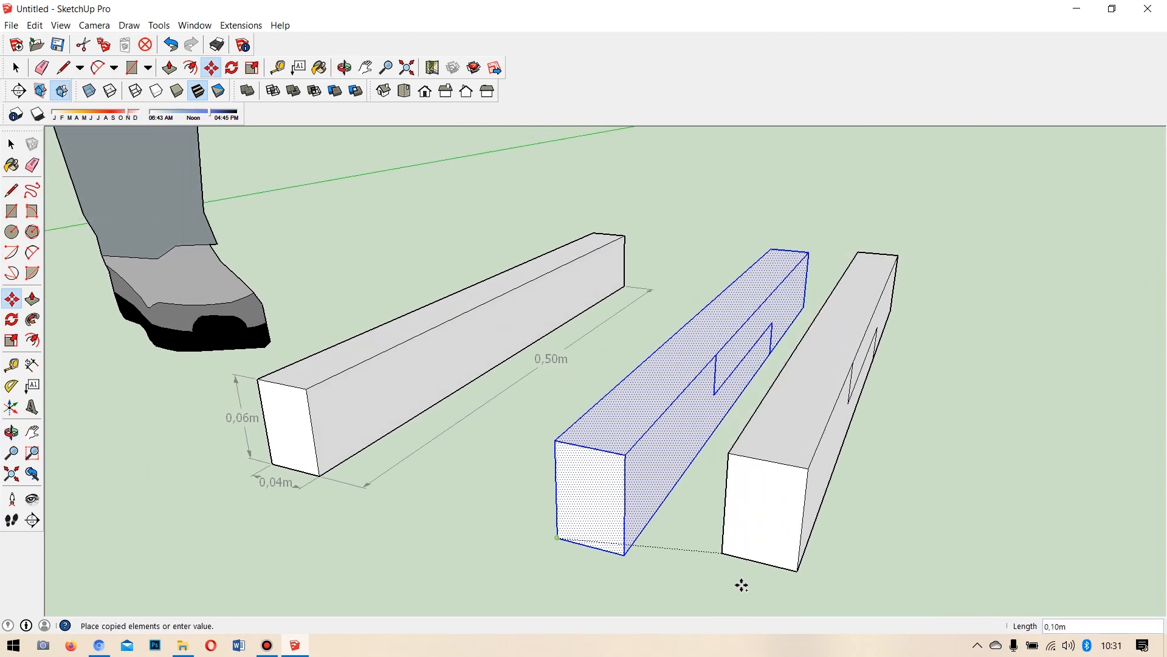
left_click(720, 584)
Push the near lower section through the front copy and the far upper section 0.04 m through the middle beam to remove both.
middle_click_drag(782, 565, 857, 456)
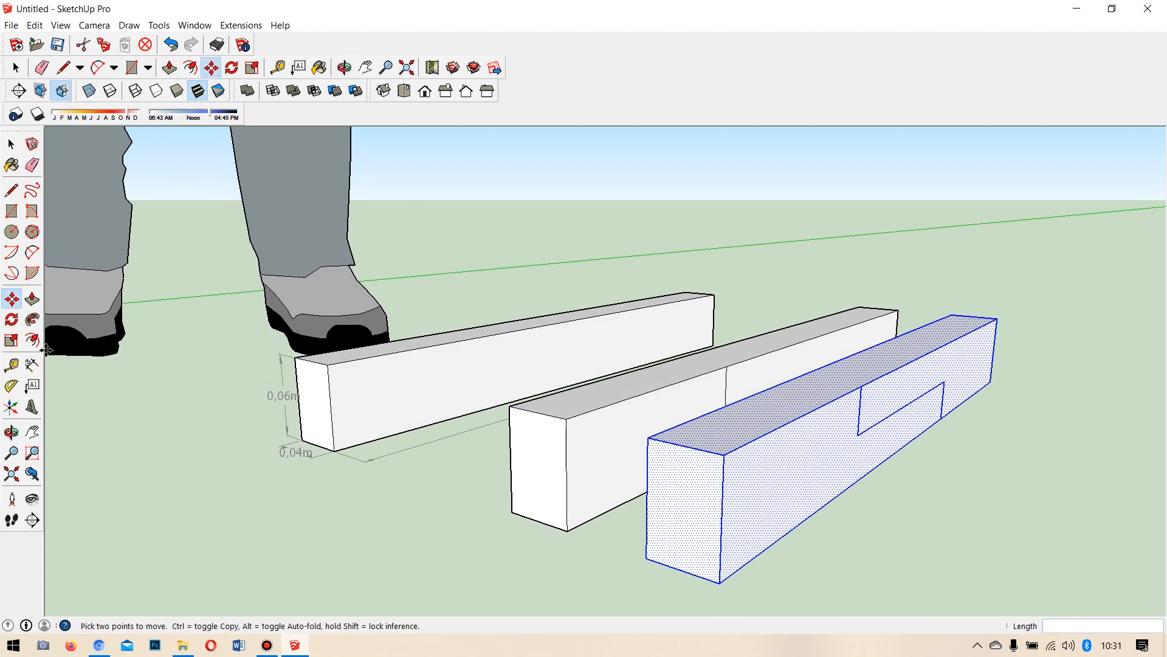
left_click(32, 299)
left_click_drag(770, 493, 685, 476)
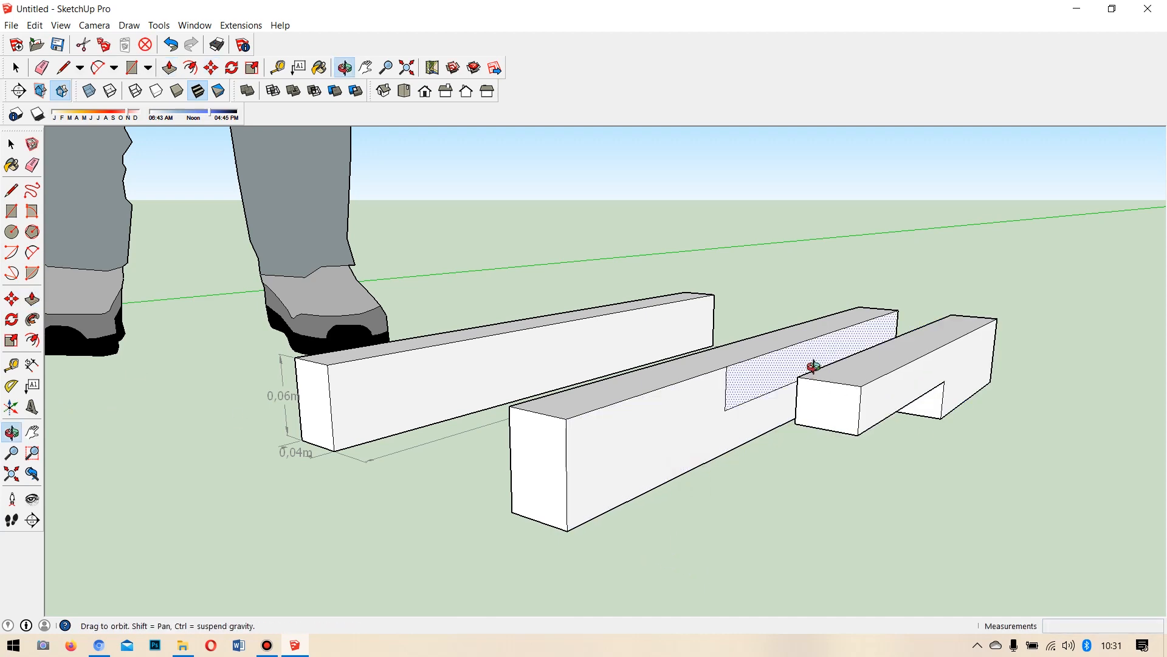
scroll(738, 422, "up", 5)
left_click(720, 406)
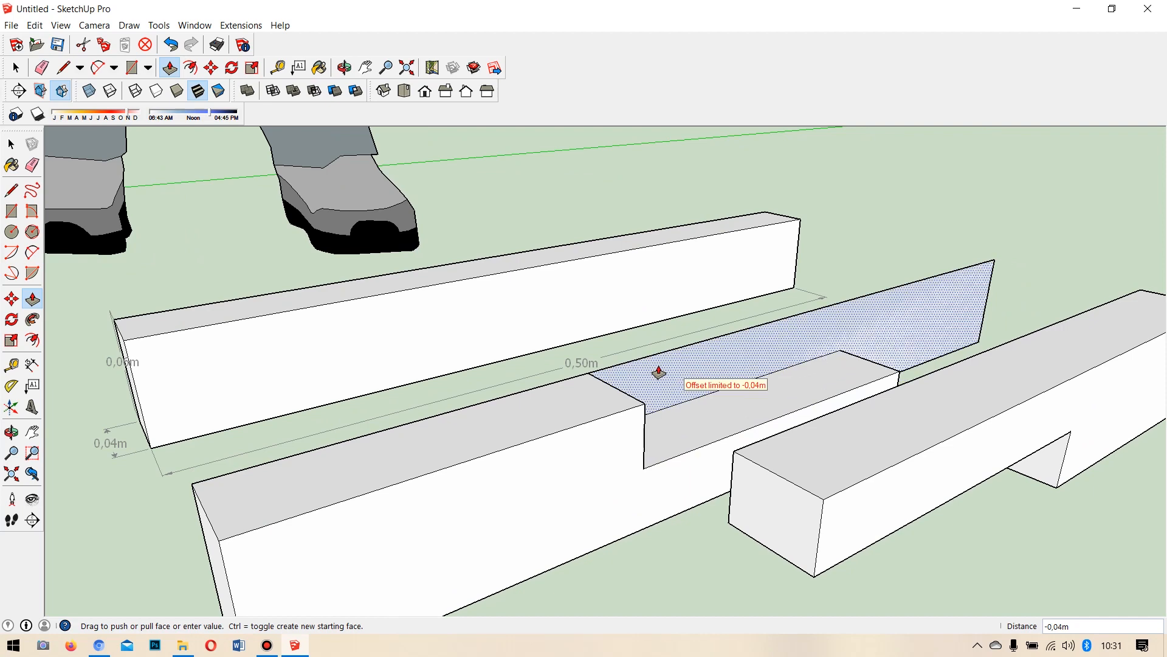
left_click(657, 370)
Make the middle notched beam a group, and make the front notched beam a separate group.
left_click(11, 143)
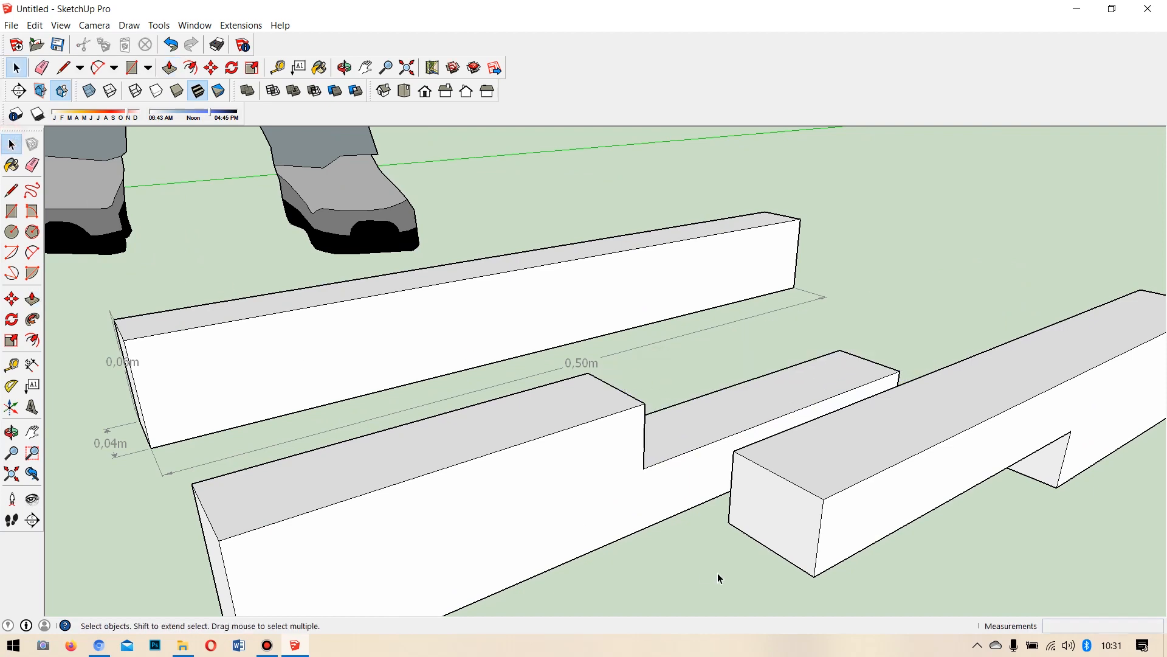
middle_click_drag(692, 545, 724, 477)
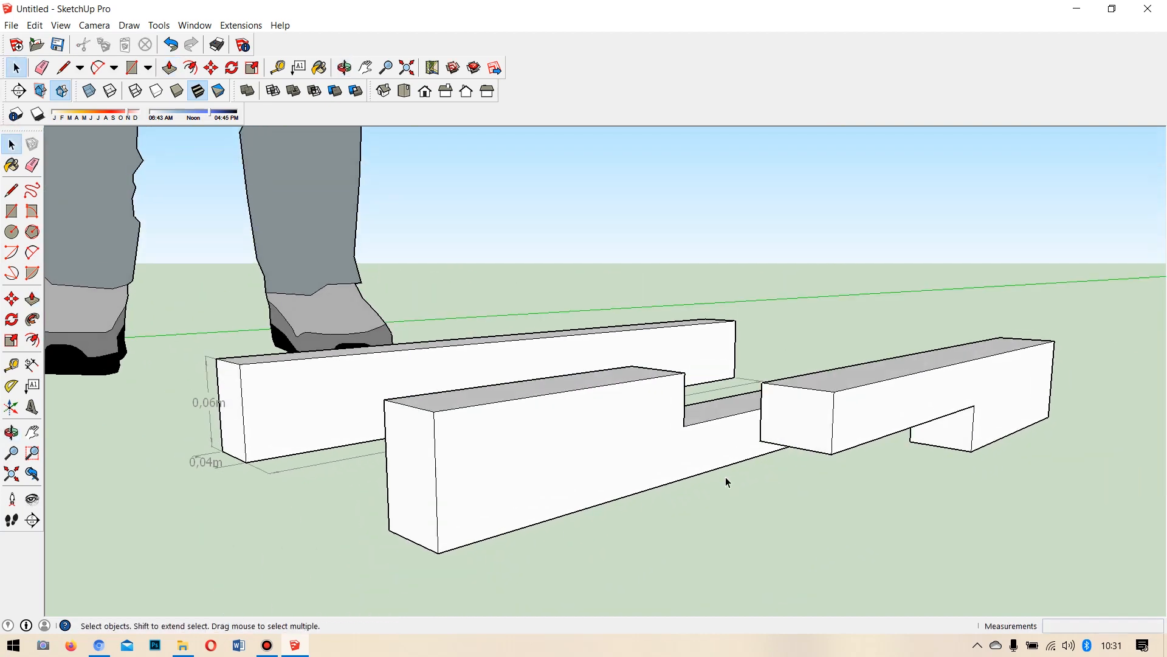
triple_click(575, 443)
right_click(575, 443)
left_click(622, 325)
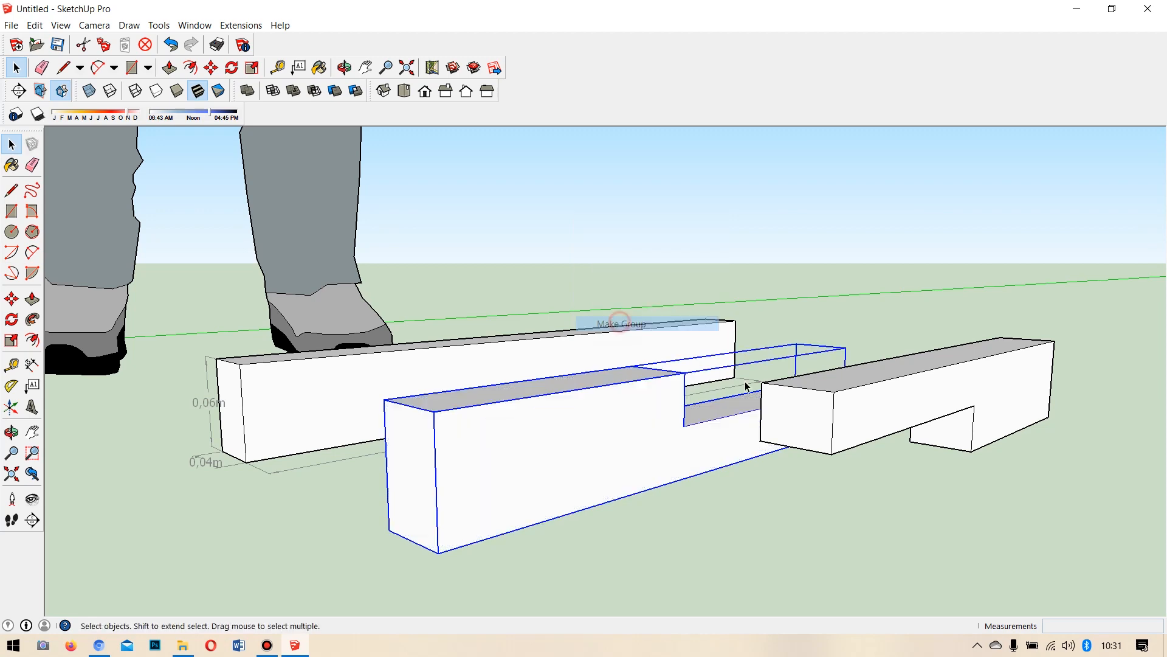
triple_click(839, 404)
right_click(849, 395)
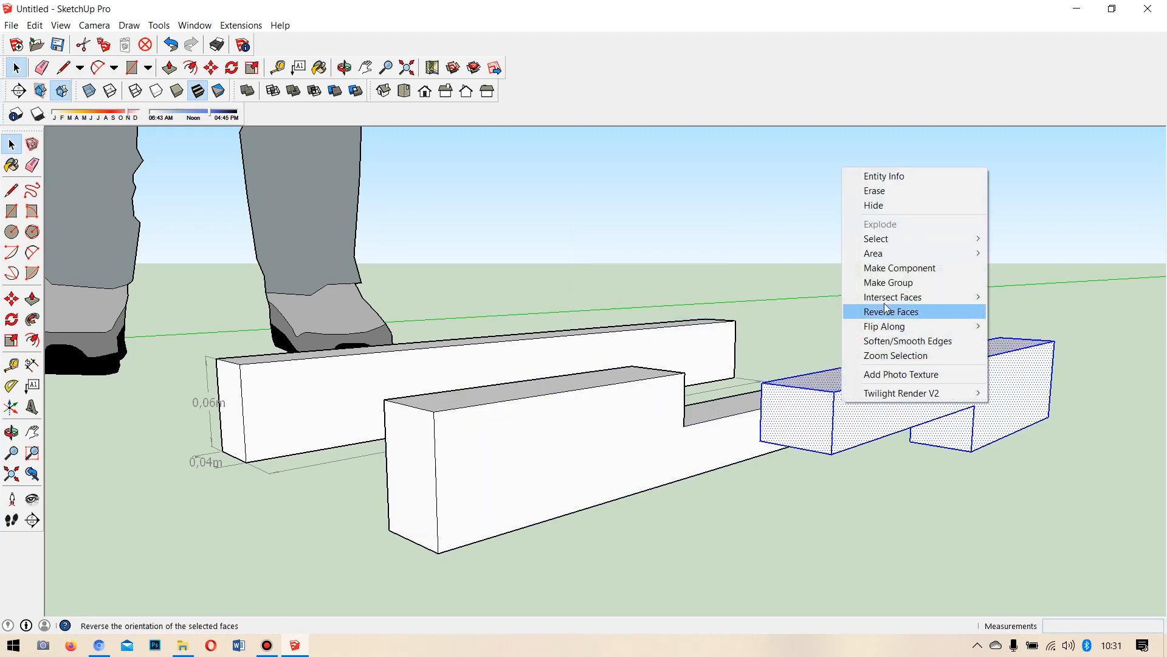
left_click(887, 283)
Move the front group by its near upper corner onto the middle group's step corner so the two laps interlock.
left_click(10, 300)
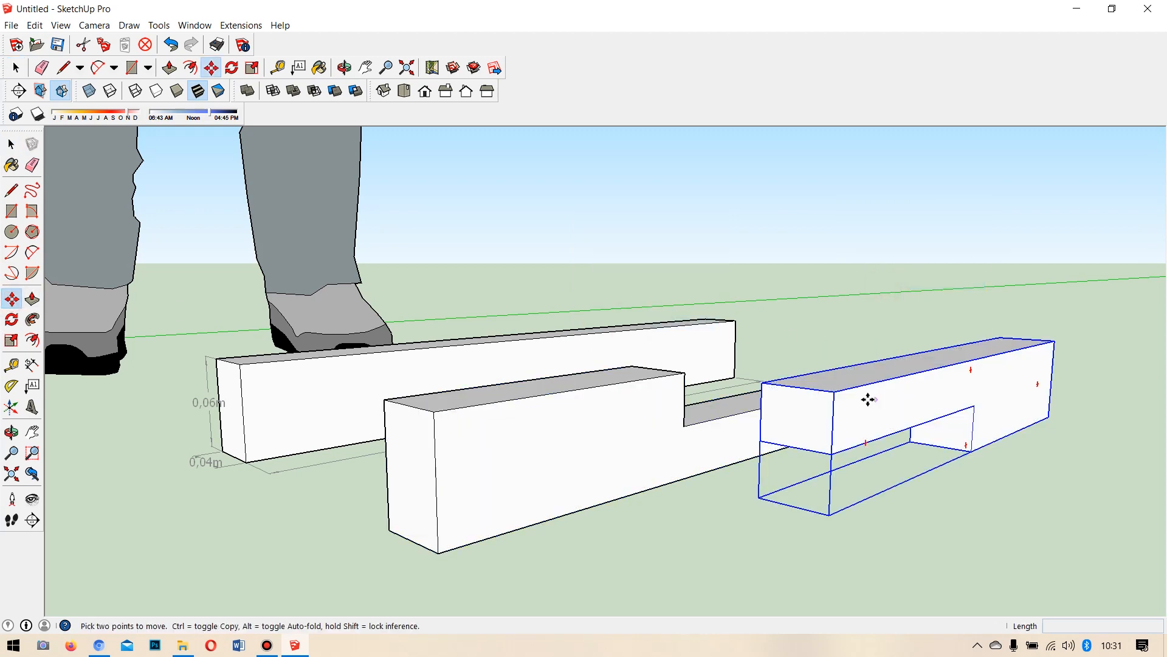
left_click(834, 391)
left_click(687, 372)
Paint the near half-lap group with the named colour 0056_Yellow.
left_click(10, 145)
left_click(12, 165)
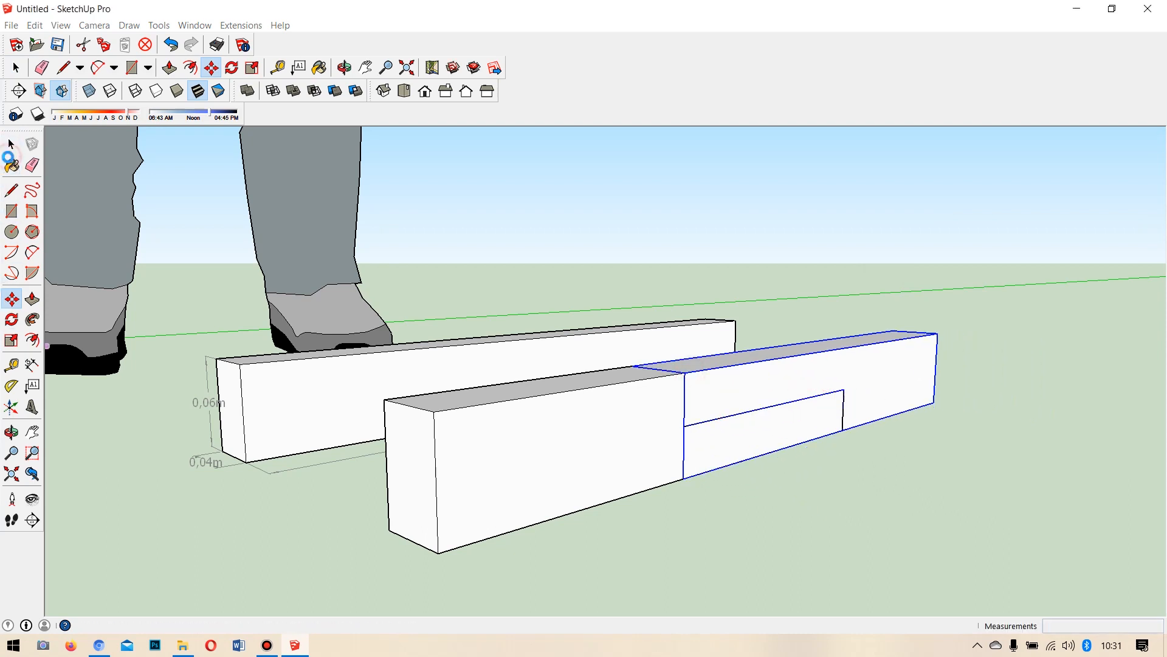
left_click_drag(547, 172, 550, 212)
left_click(506, 207)
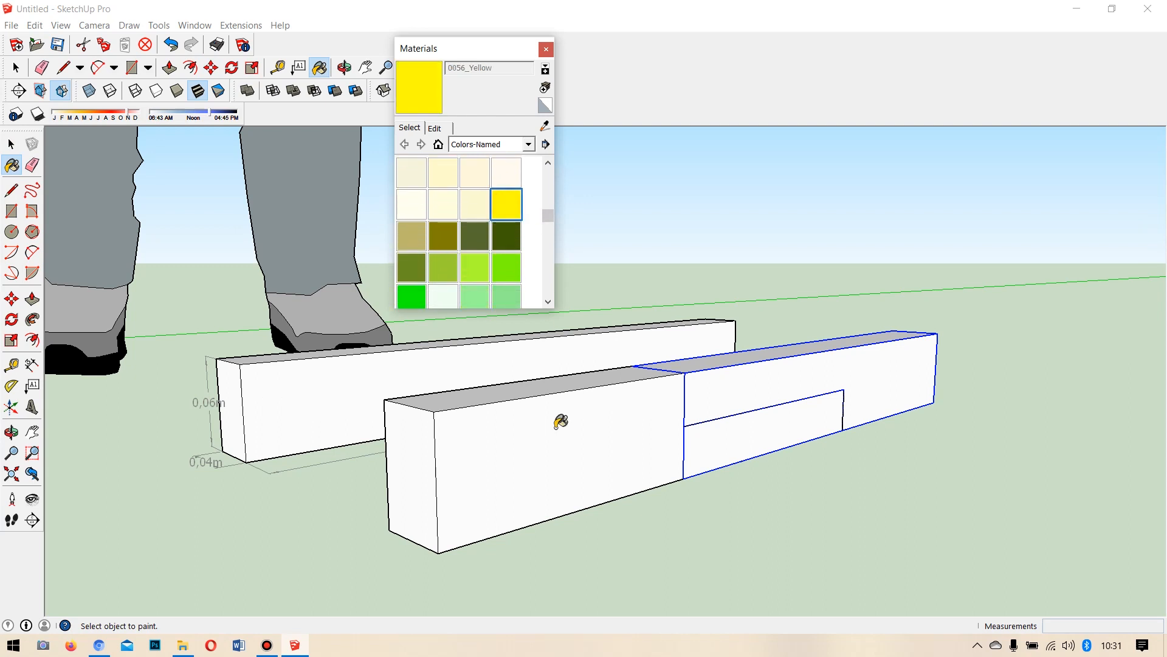
left_click(555, 422)
Paint the far half-lap group with the named colour 0065_Lime.
left_click_drag(546, 217, 554, 221)
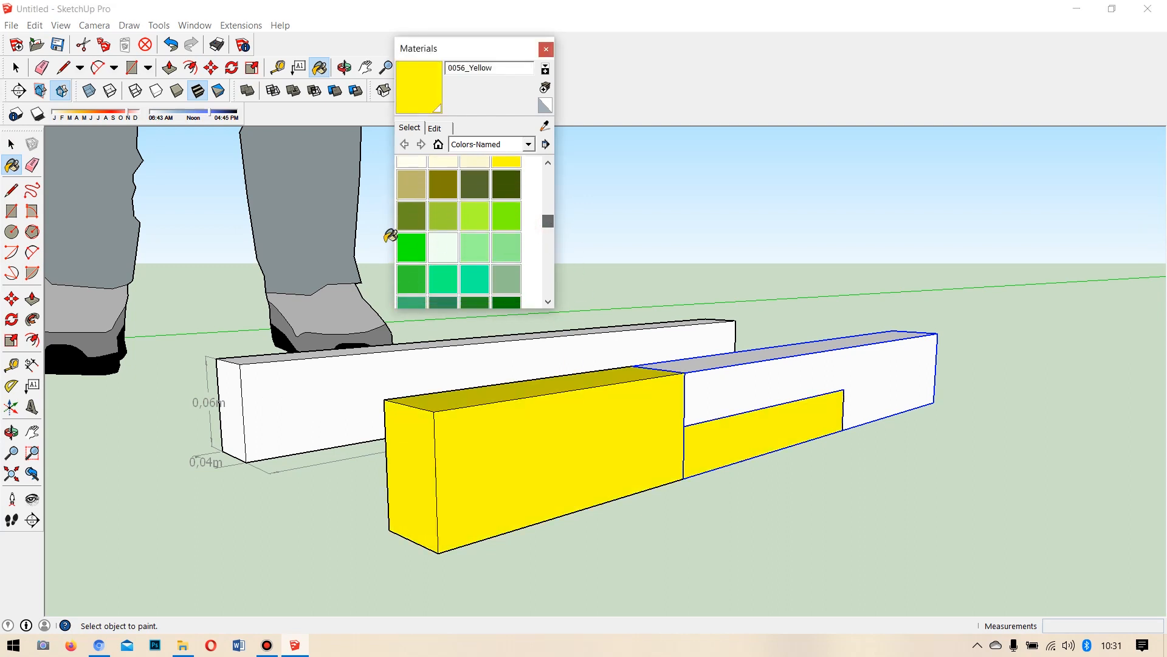
left_click(411, 244)
left_click(824, 351)
mouse_move(656, 336)
middle_mouse_down()
mouse_move(690, 430)
mouse_move(584, 399)
mouse_move(678, 436)
middle_mouse_up()
scroll(681, 435, "up", 1)
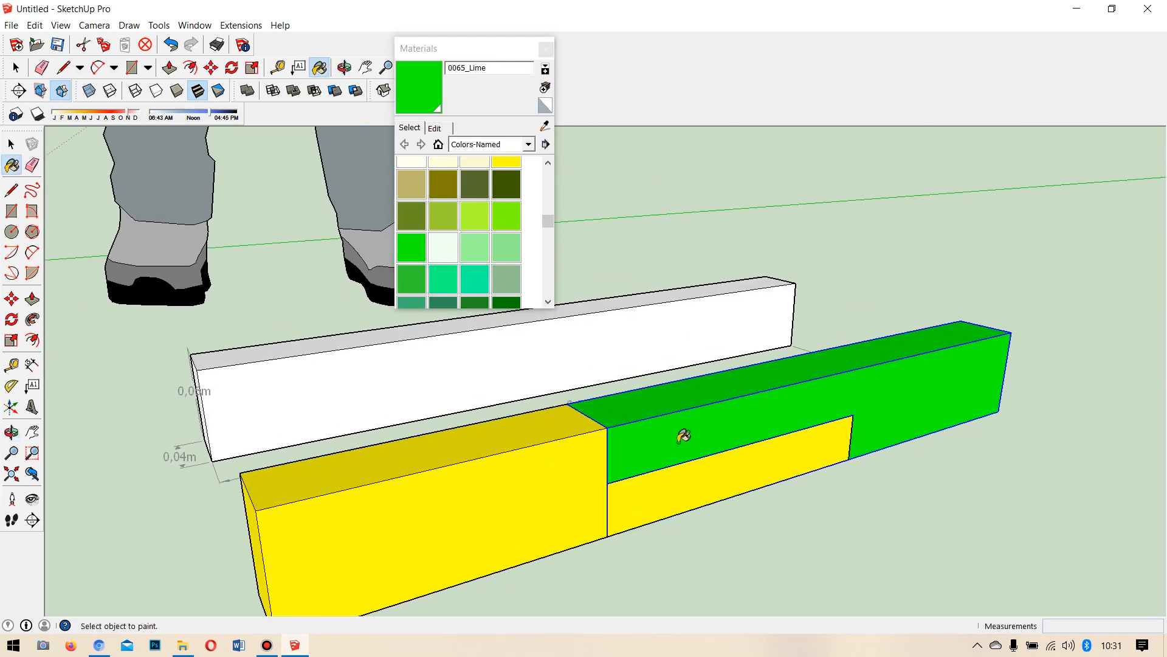
mouse_move(534, 425)
middle_mouse_down()
mouse_move(677, 429)
mouse_move(616, 382)
mouse_move(723, 404)
middle_mouse_up()
Copy the whole white rear beam about 0.39 m along the red axis, placing the duplicate in front of the coloured joint.
left_click(10, 144)
triple_click(249, 375)
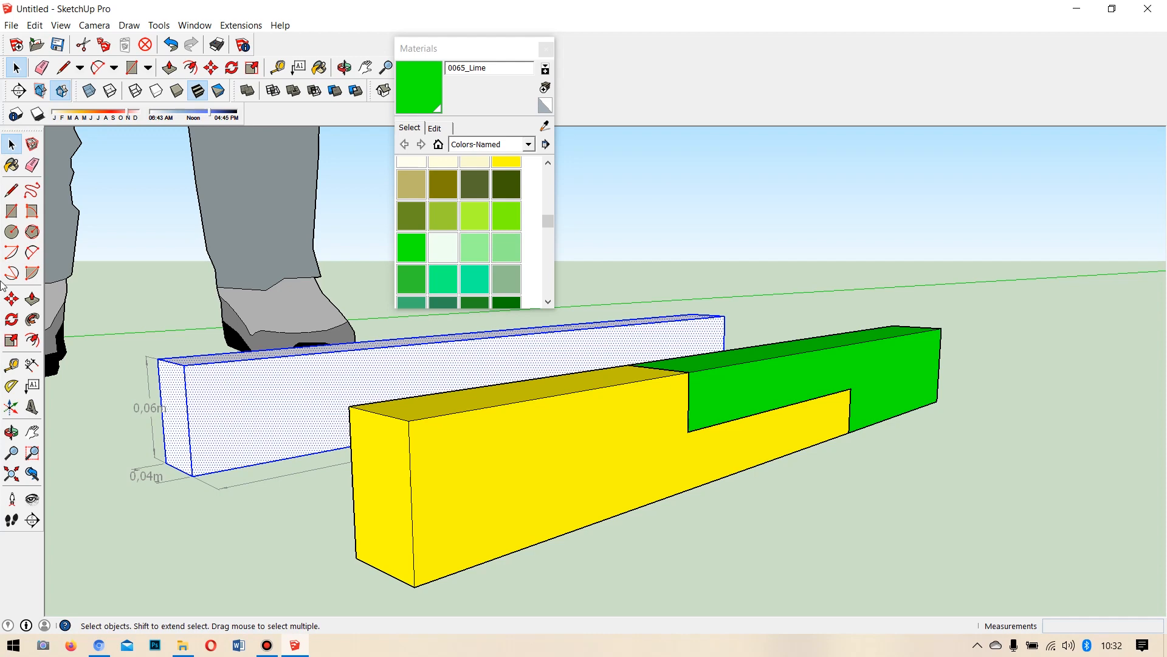
left_click(12, 299)
left_click(162, 459)
key("ctrl")
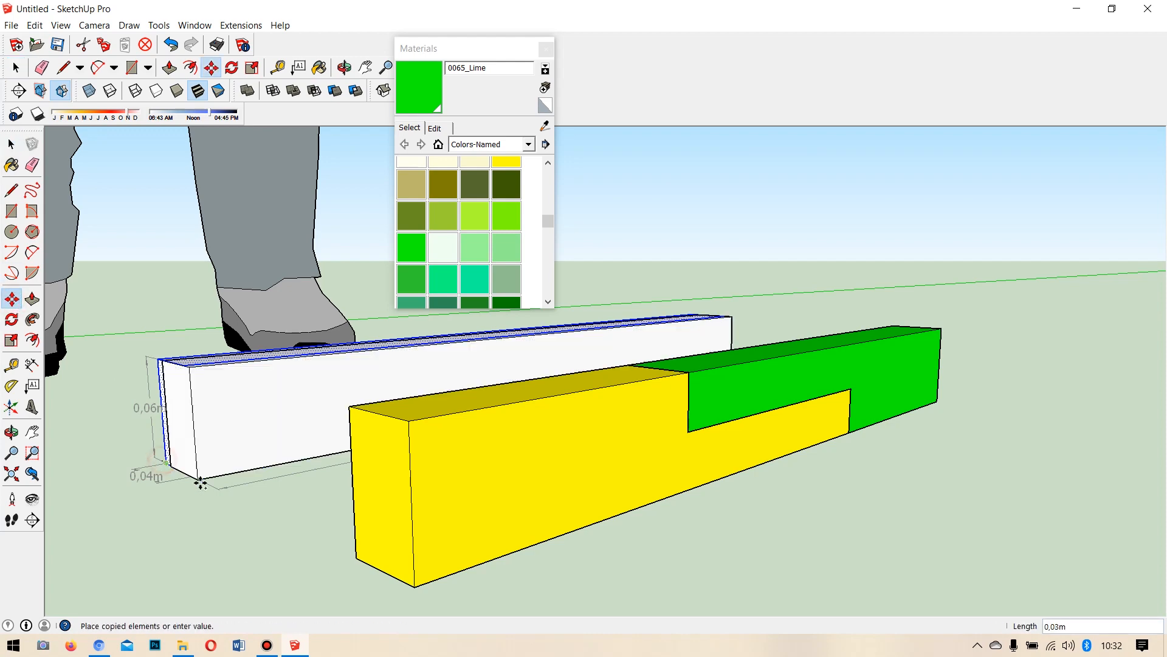
scroll(417, 594, "down", 5)
scroll(252, 500, "down", 6)
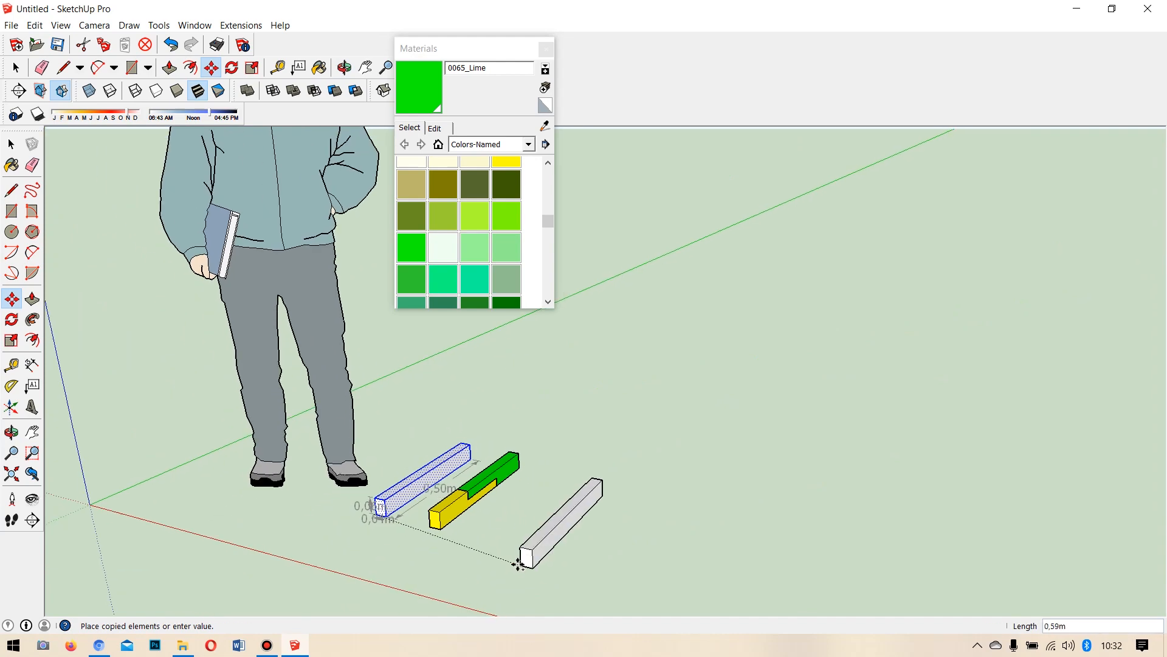
scroll(508, 541, "up", 5)
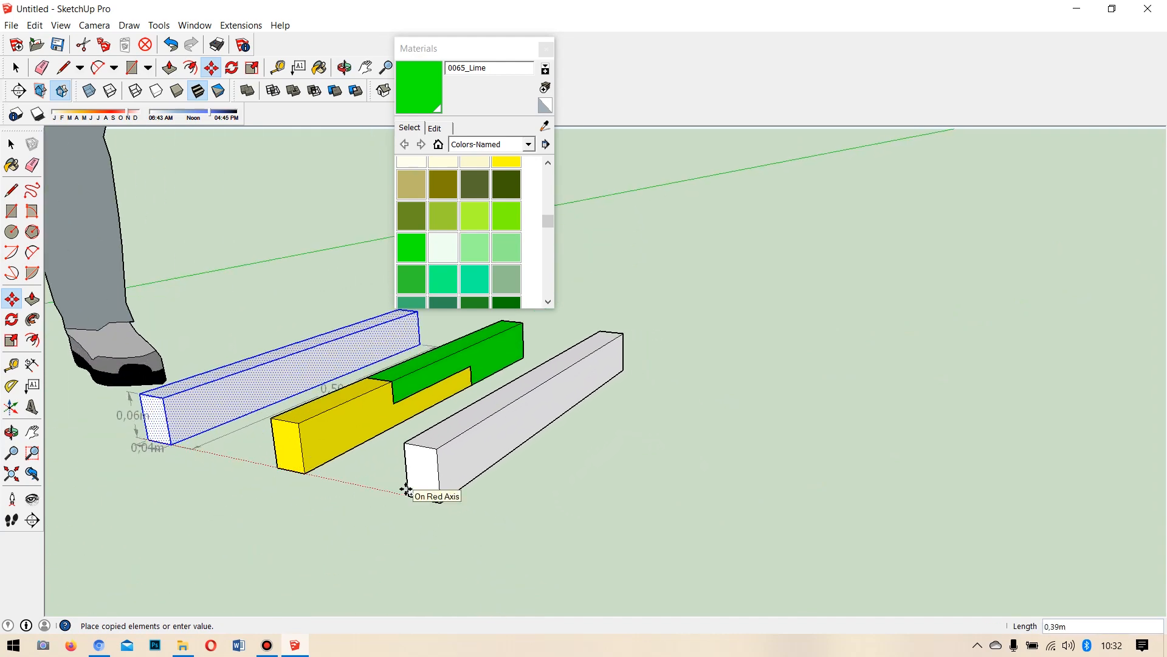
left_click(408, 488)
scroll(535, 407, "up", 3)
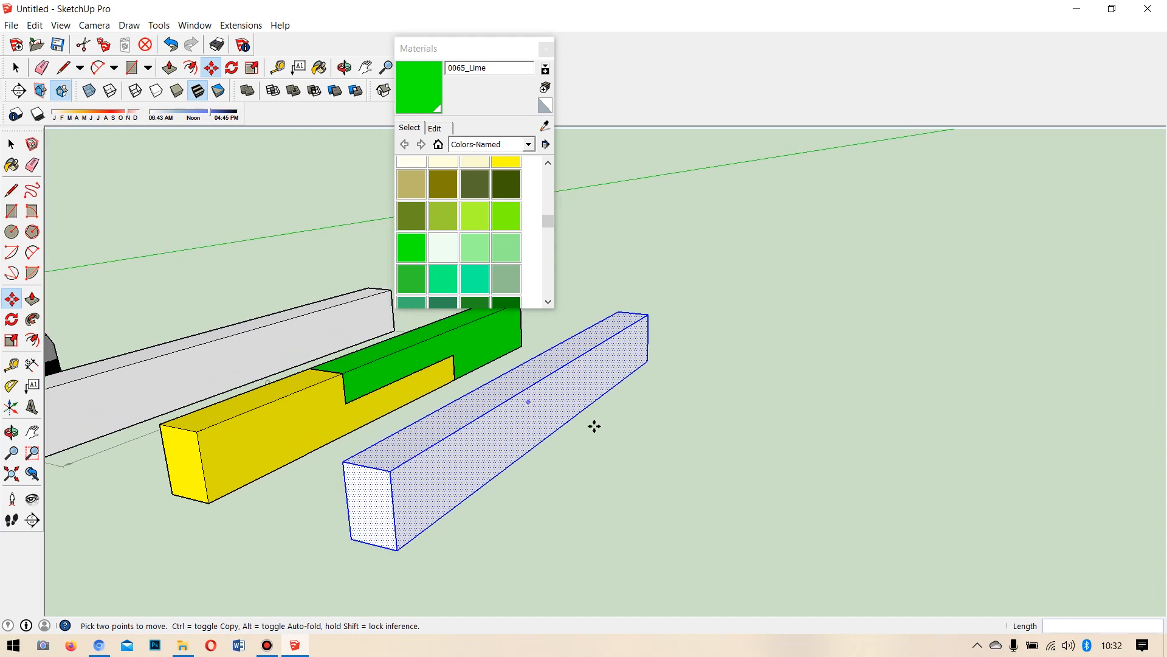
Draw a vertical line across the front copy's long side face at its midpoint, from top edge to bottom edge, and clear the selection.
middle_click_drag(594, 424, 417, 456)
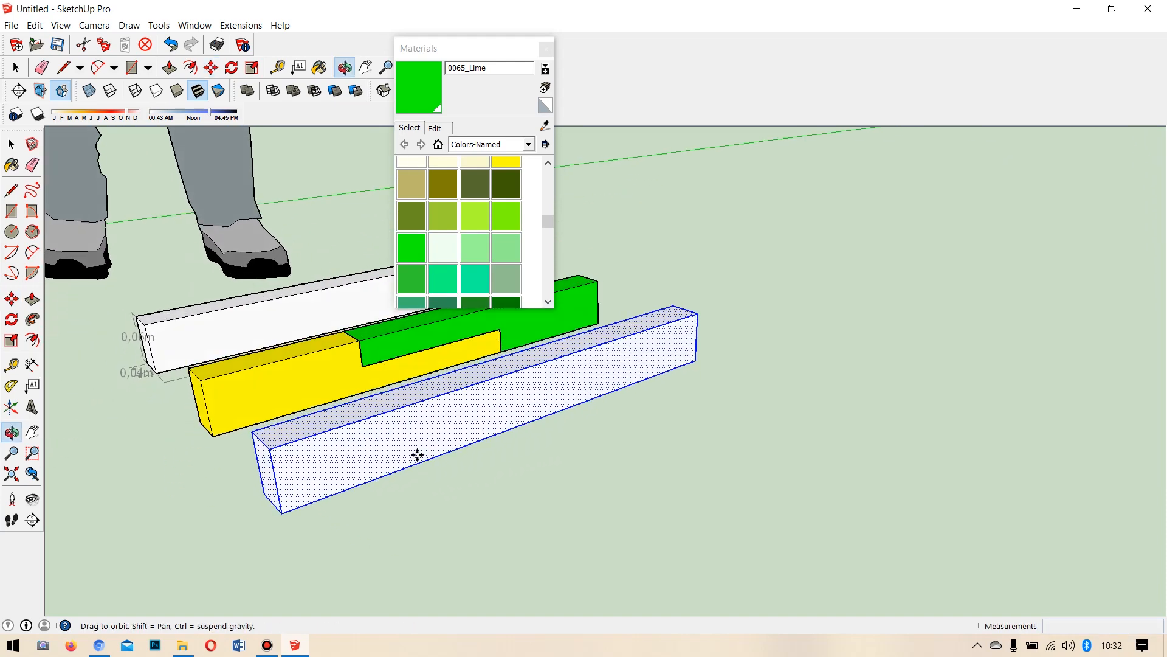
left_click(12, 190)
scroll(516, 384, "up", 3)
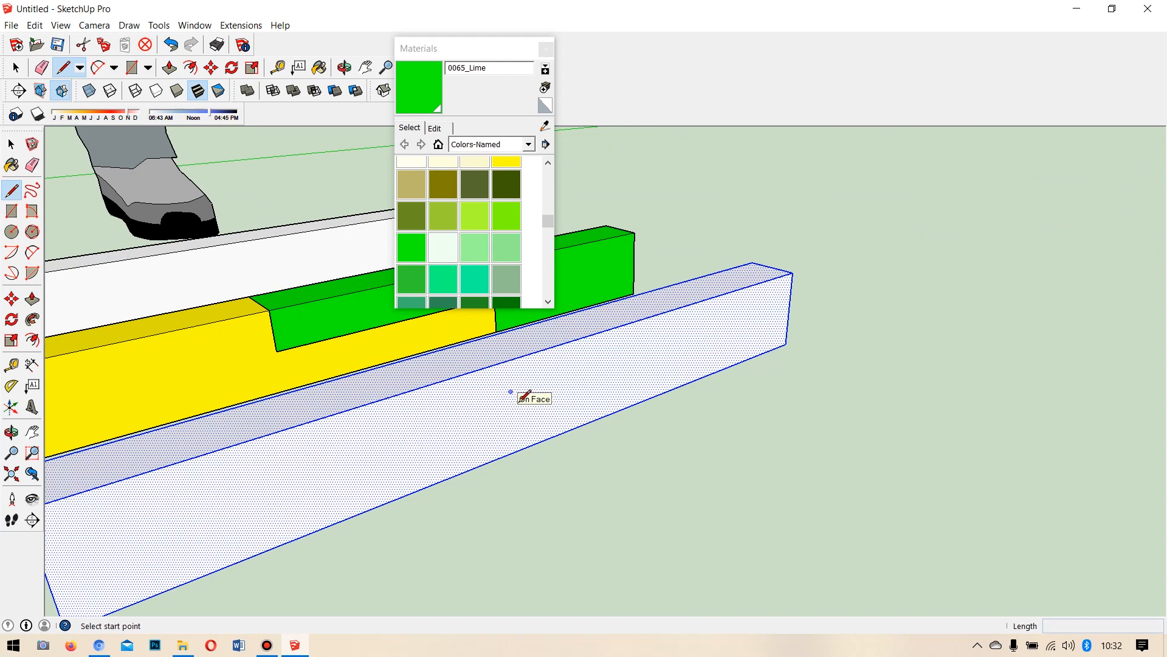
middle_click_drag(515, 385, 594, 400)
left_click(535, 390)
middle_click_drag(549, 417, 547, 477)
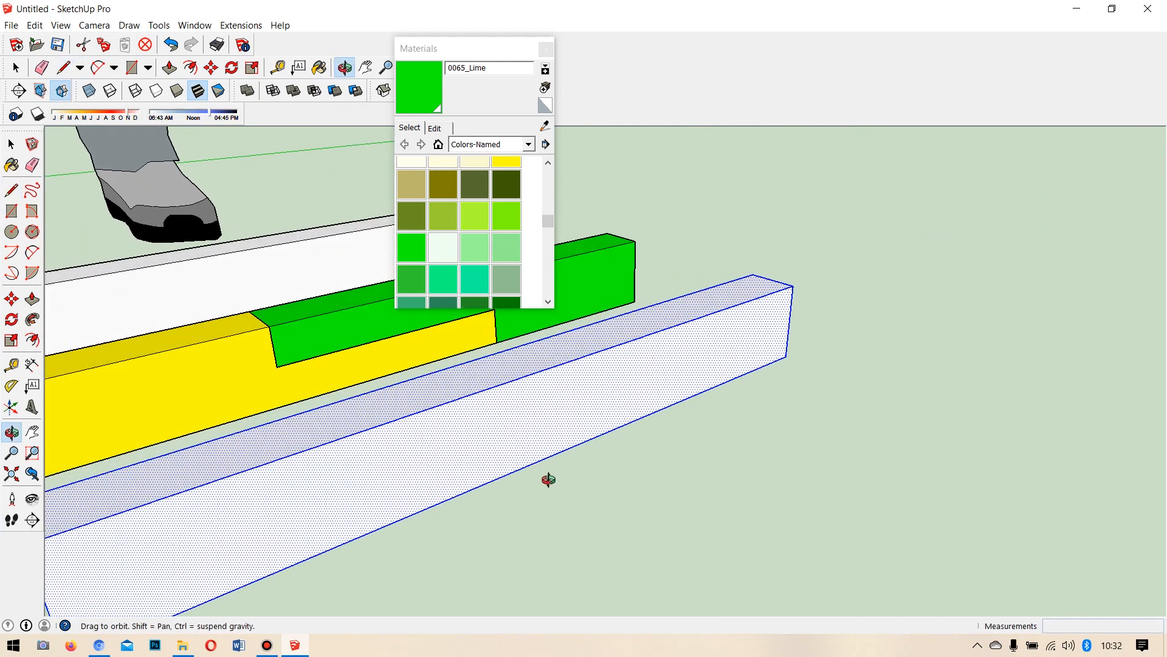
left_click(535, 374)
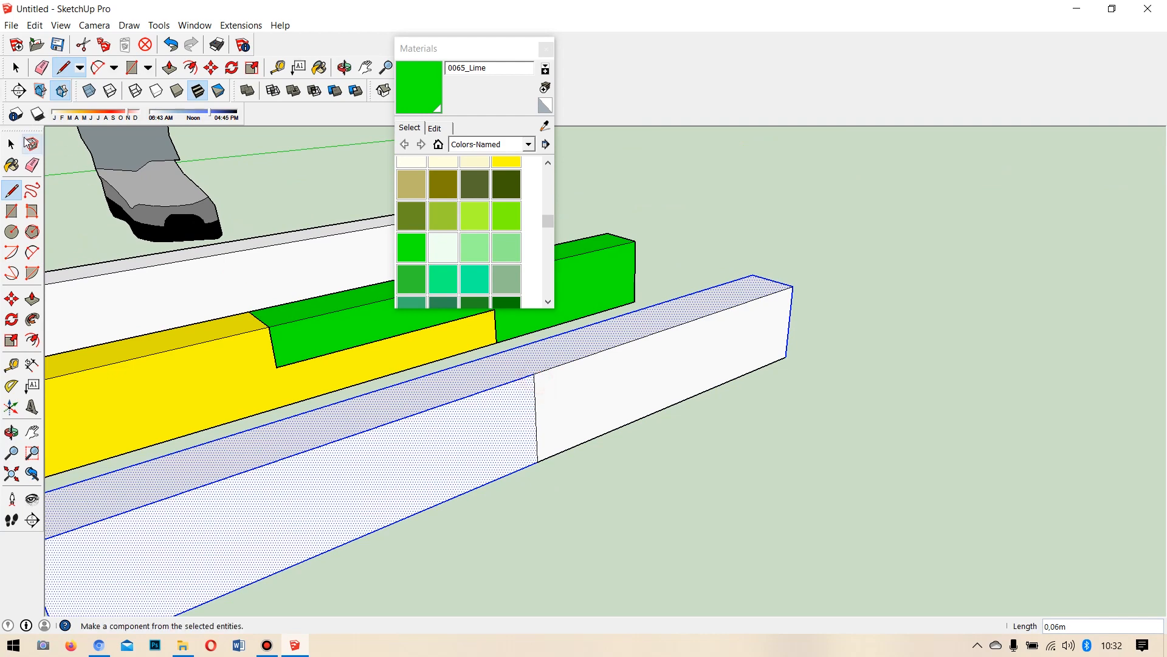
left_click(11, 145)
left_click(730, 472)
middle_click_drag(569, 441, 650, 415)
middle_click_drag(378, 529, 509, 398)
Draw horizontal lines 0.09 m both ways from the centre line's midpoint, joining the near end to the top edge and the far end to the bottom.
key("l")
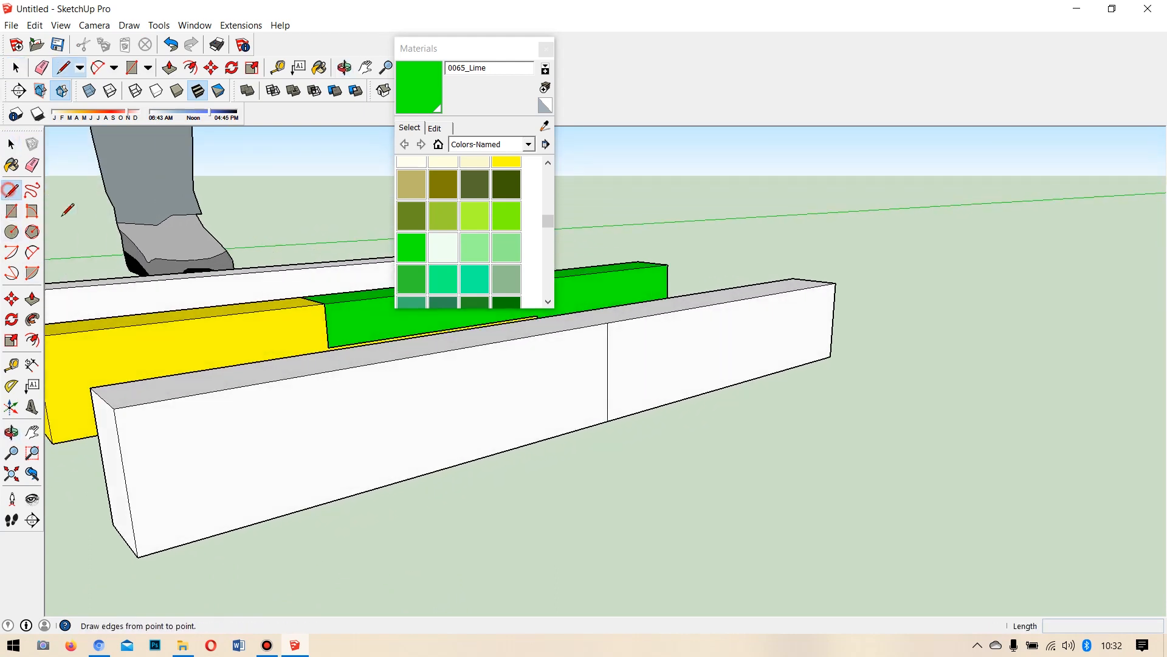
left_click(608, 372)
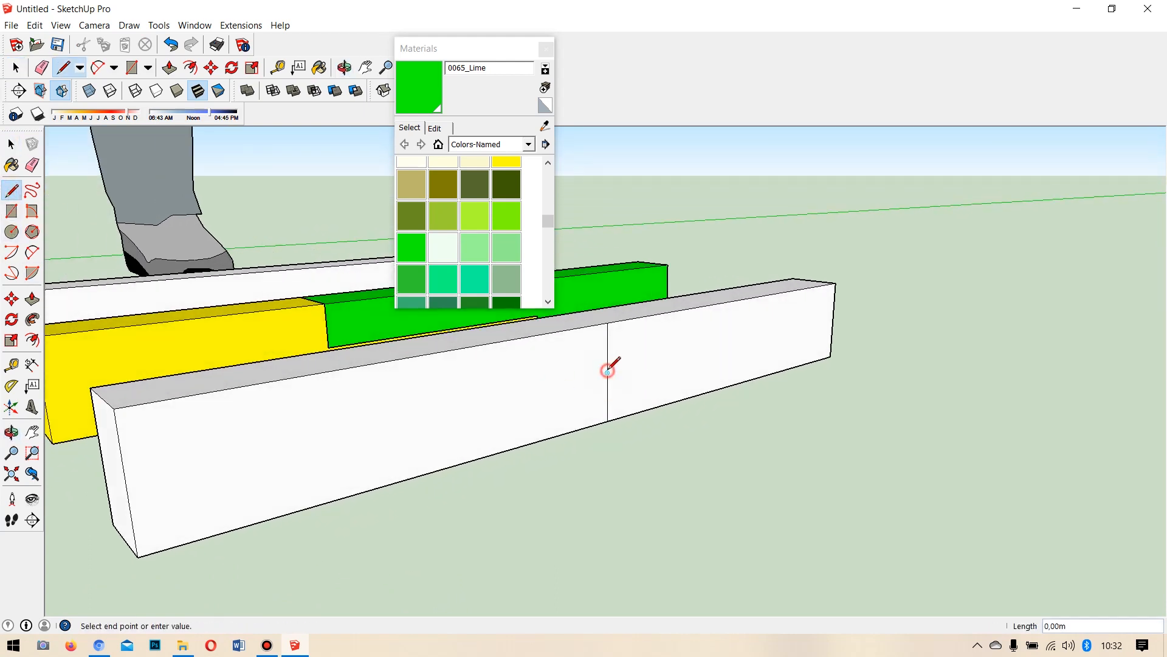
left_click(706, 349)
key("Escape")
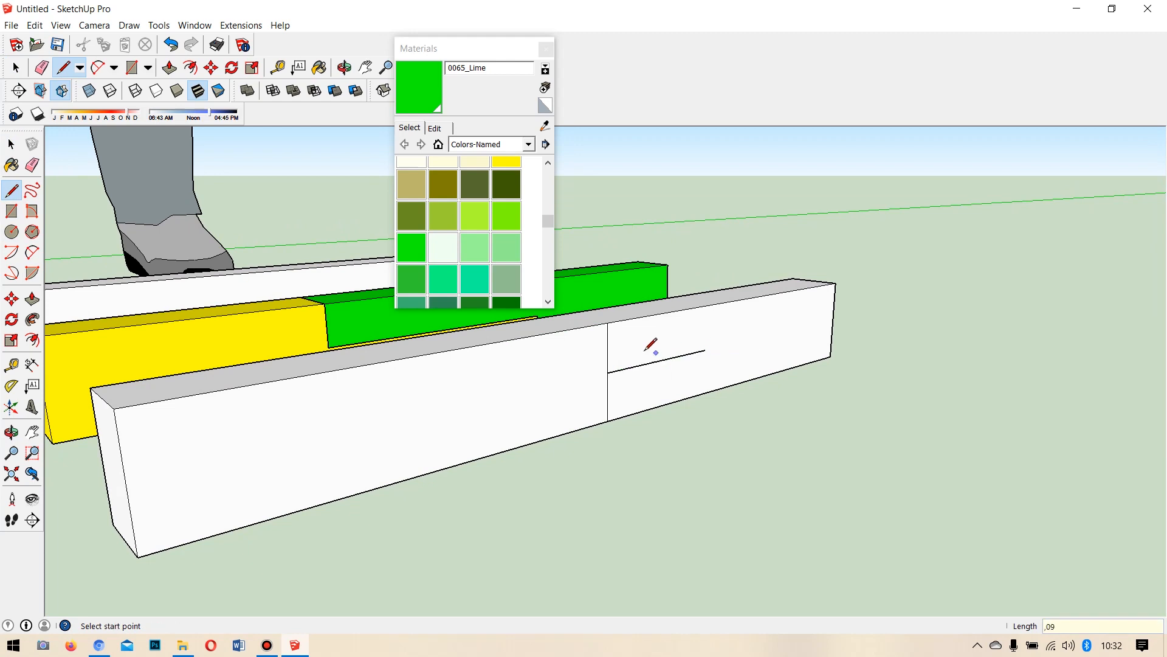
left_click(608, 372)
type(",")
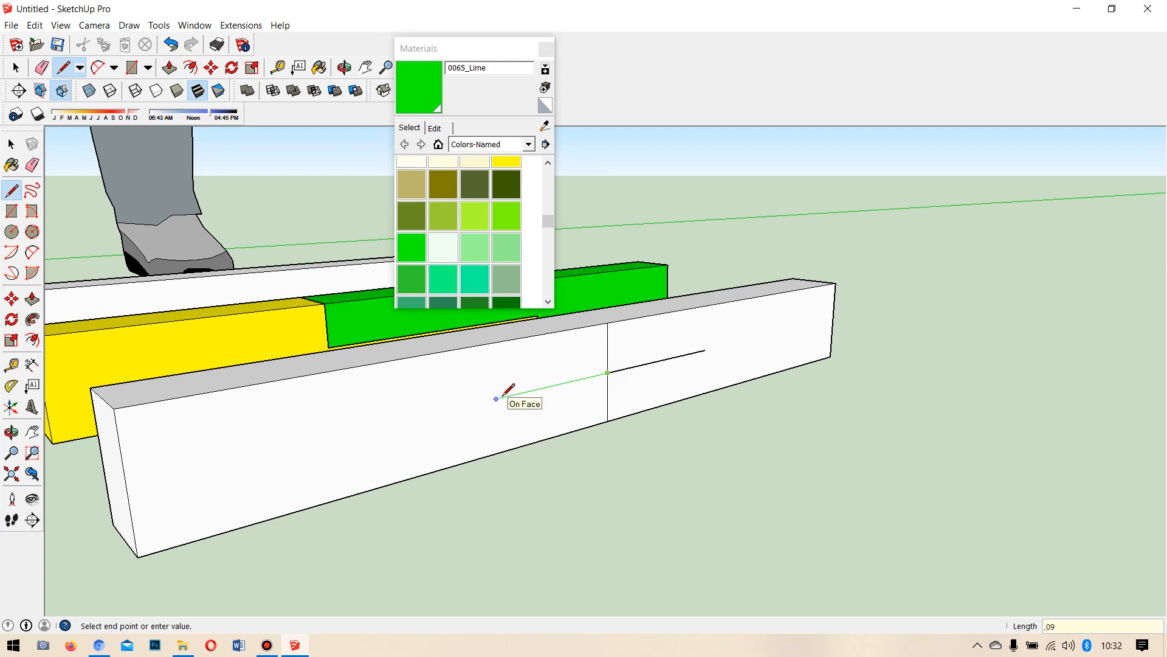
type("09")
key("Return")
left_click(479, 345)
left_click(705, 350)
left_click(706, 392)
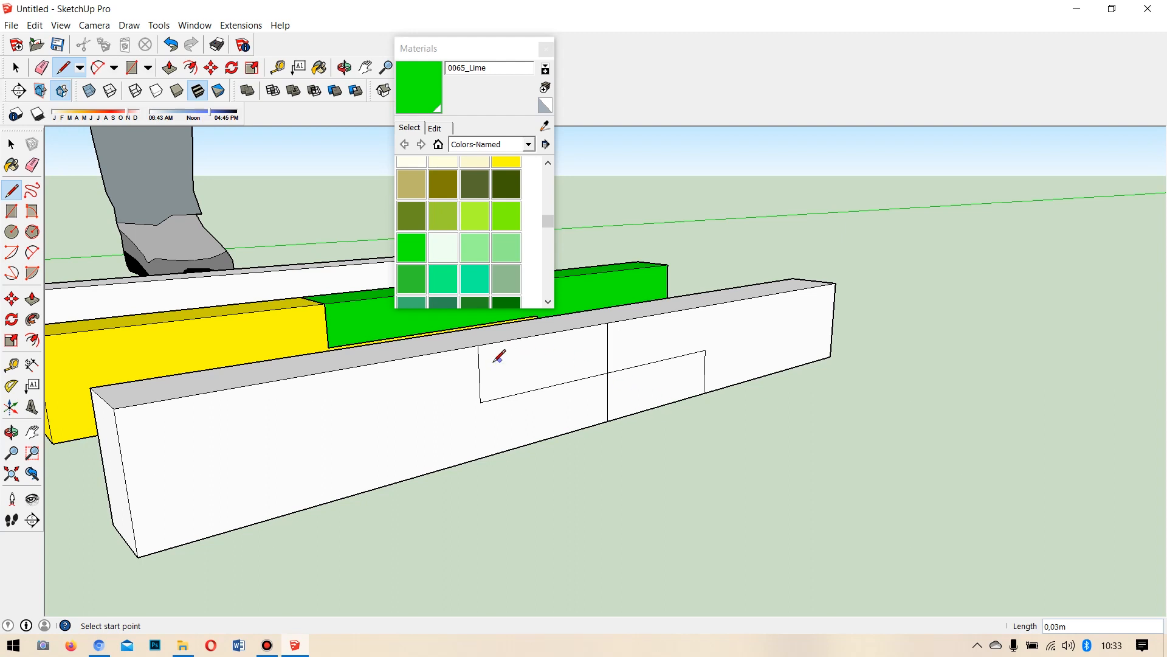
Divide the outline's near vertical line with a 0.012 m segment down from the top edge, and erase the portion below it.
scroll(516, 349, "up", 2)
scroll(596, 338, "down", 2)
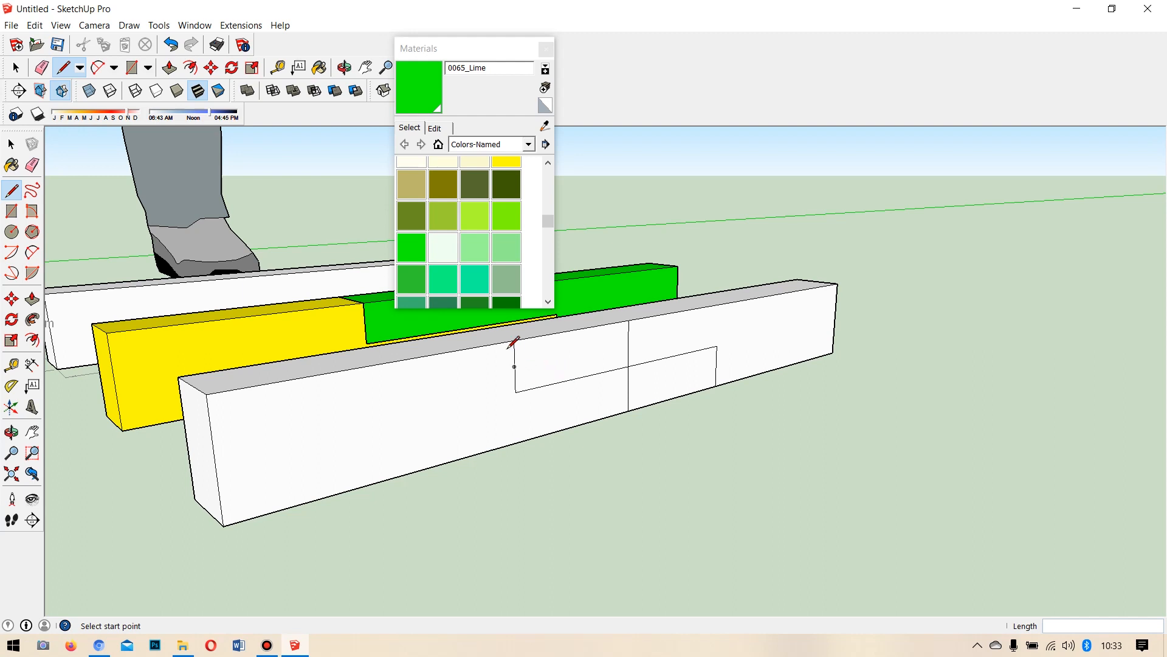
scroll(521, 351, "up", 5)
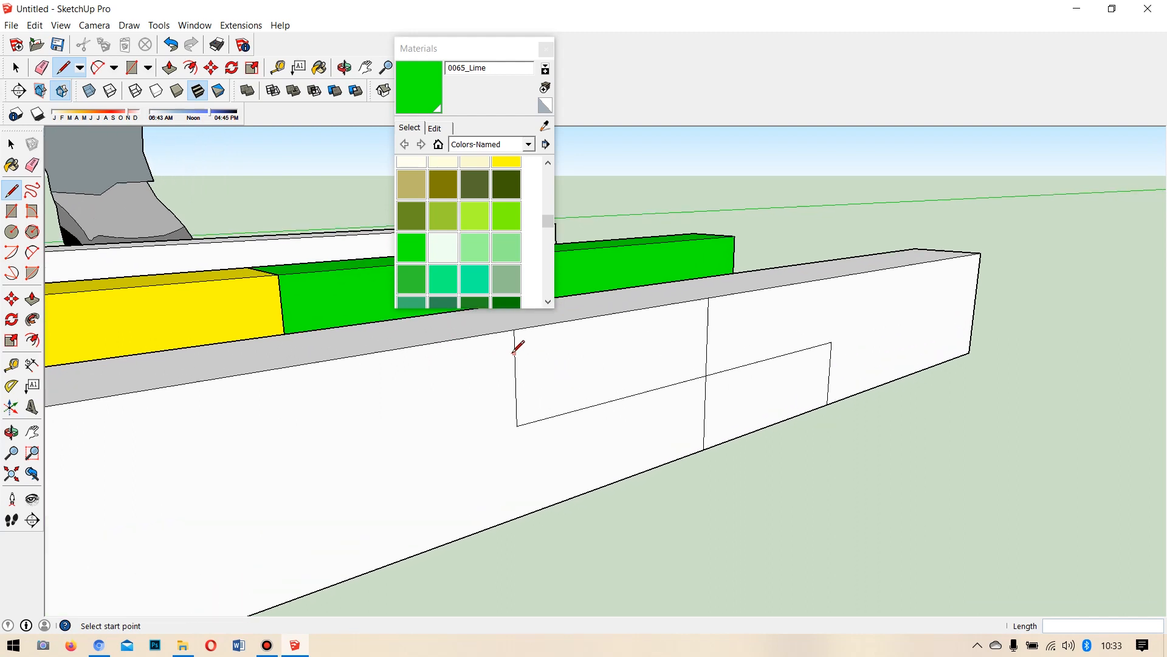
left_click(514, 324)
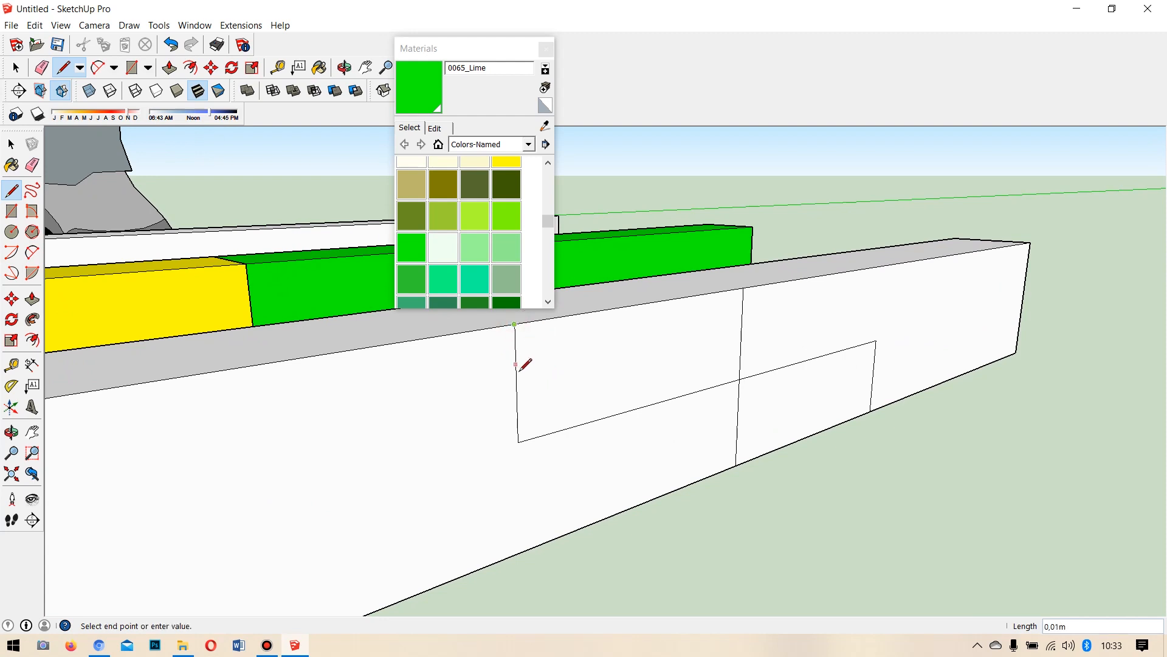
key("Escape")
left_click(516, 325)
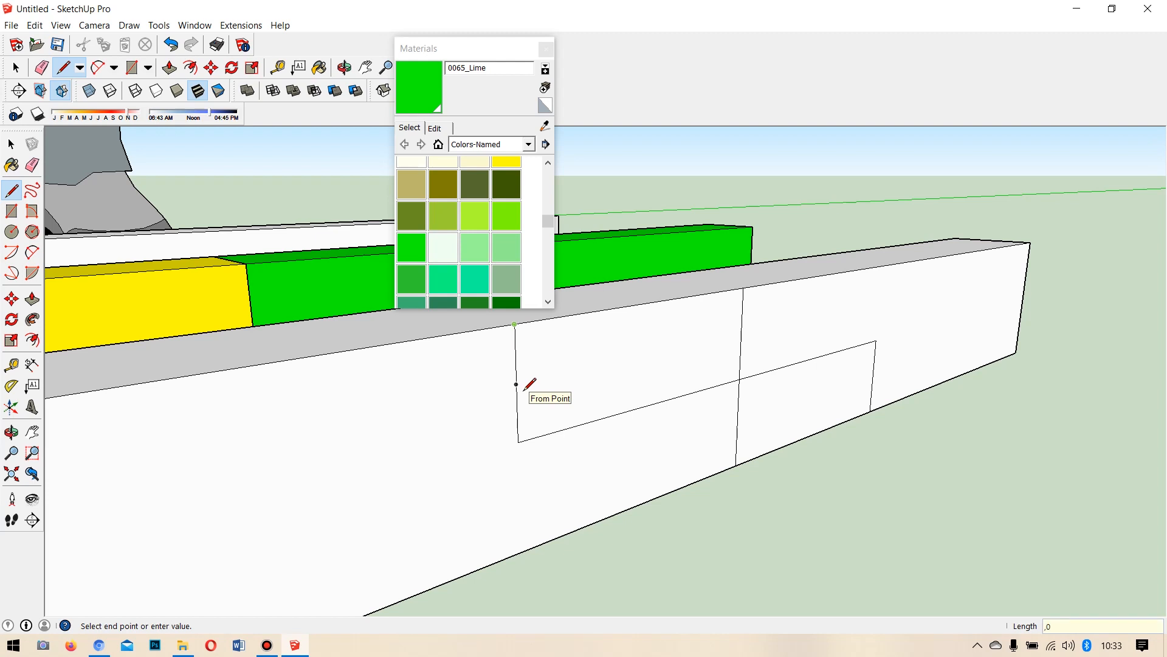
type(",012")
key("Return")
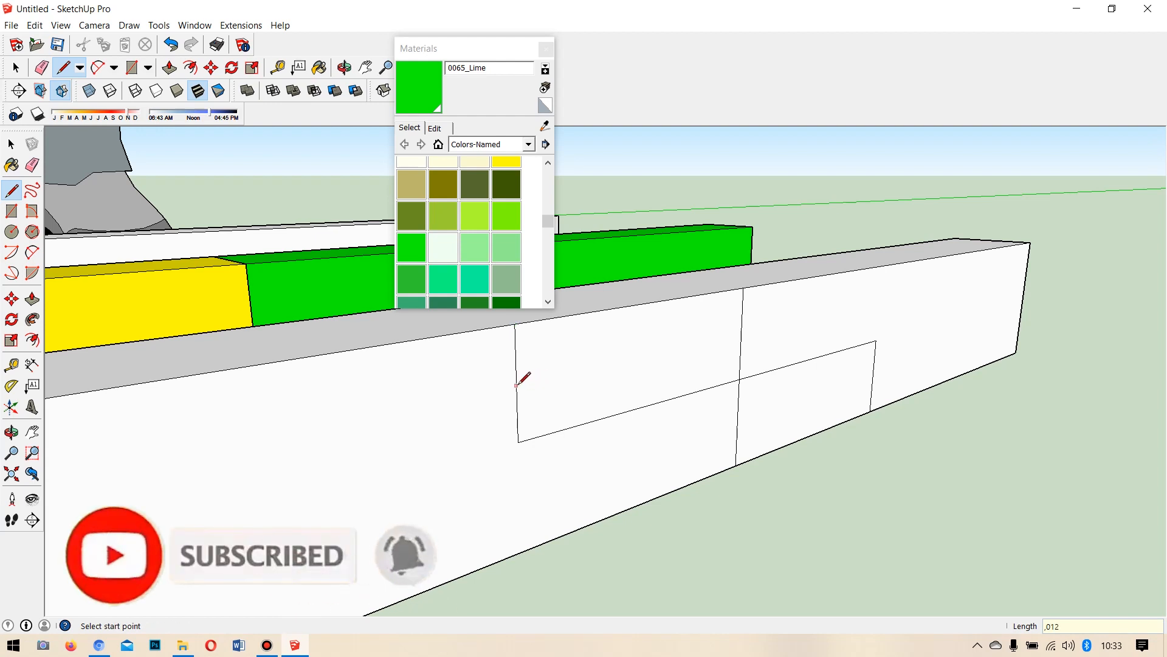
left_click(33, 163)
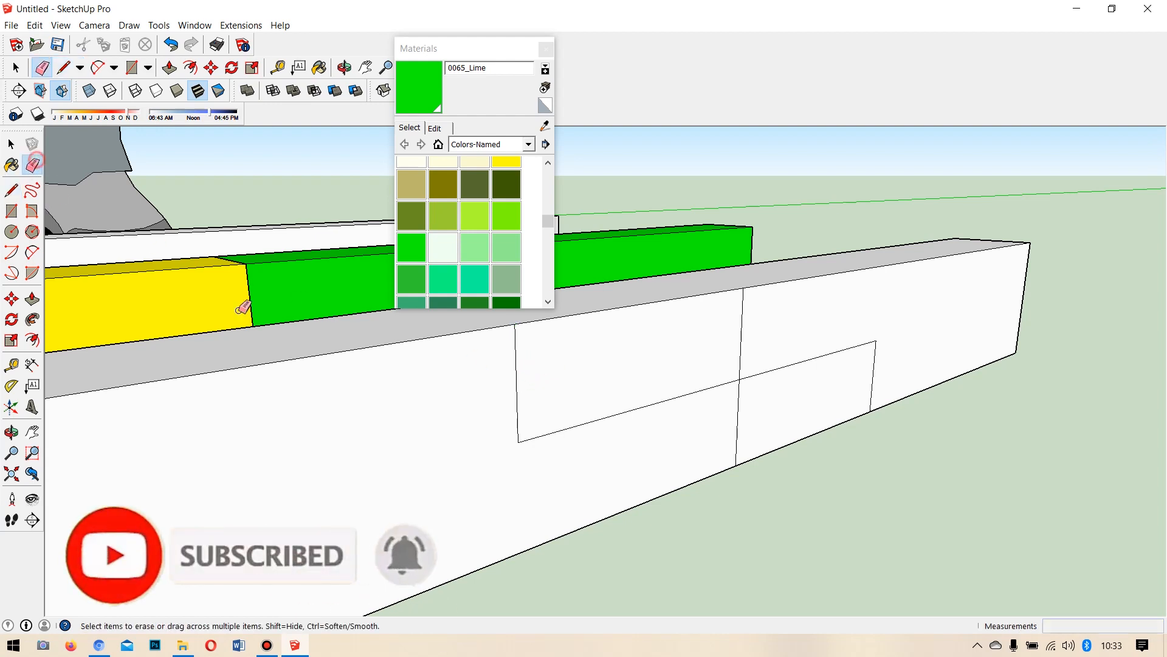
left_click(516, 399)
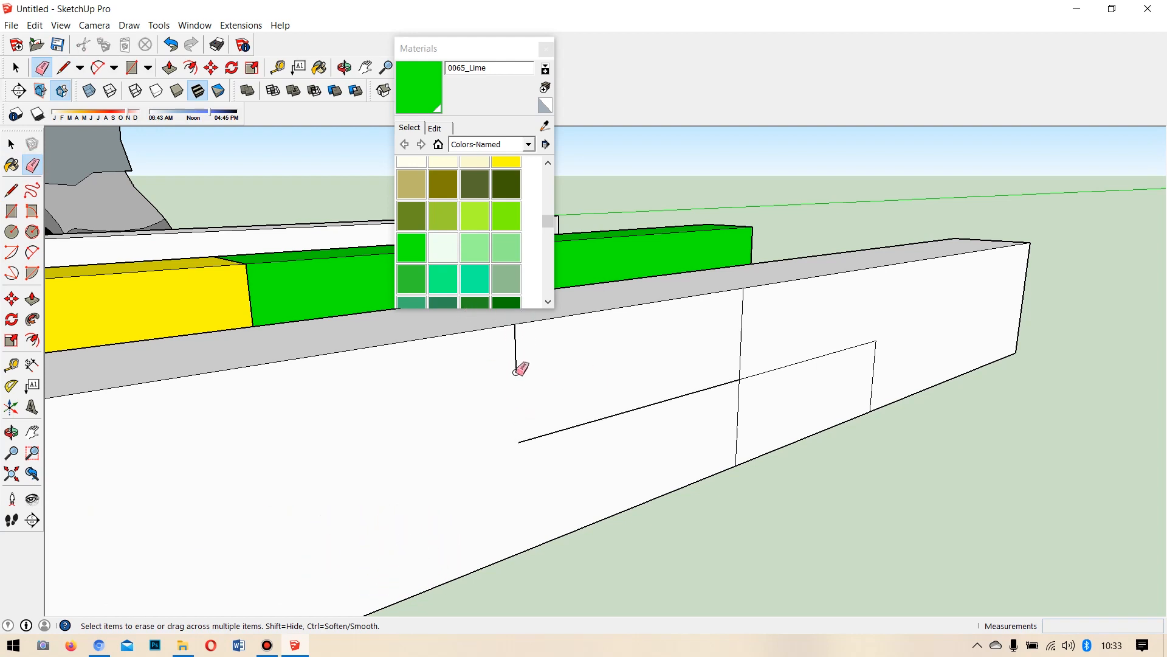
Divide the outline's far vertical line with a 0.012 m segment up from the beam's bottom edge, and erase the portion above it.
left_click(11, 190)
scroll(685, 385, "down", 2)
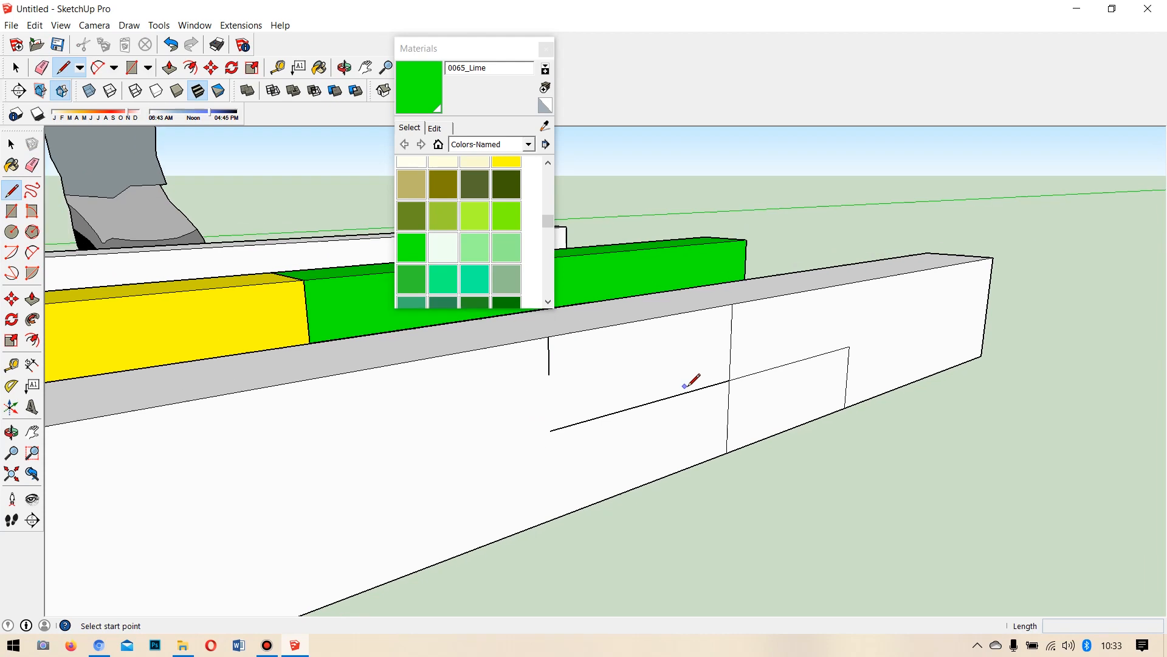
scroll(691, 381, "down", 5)
scroll(217, 400, "up", 5)
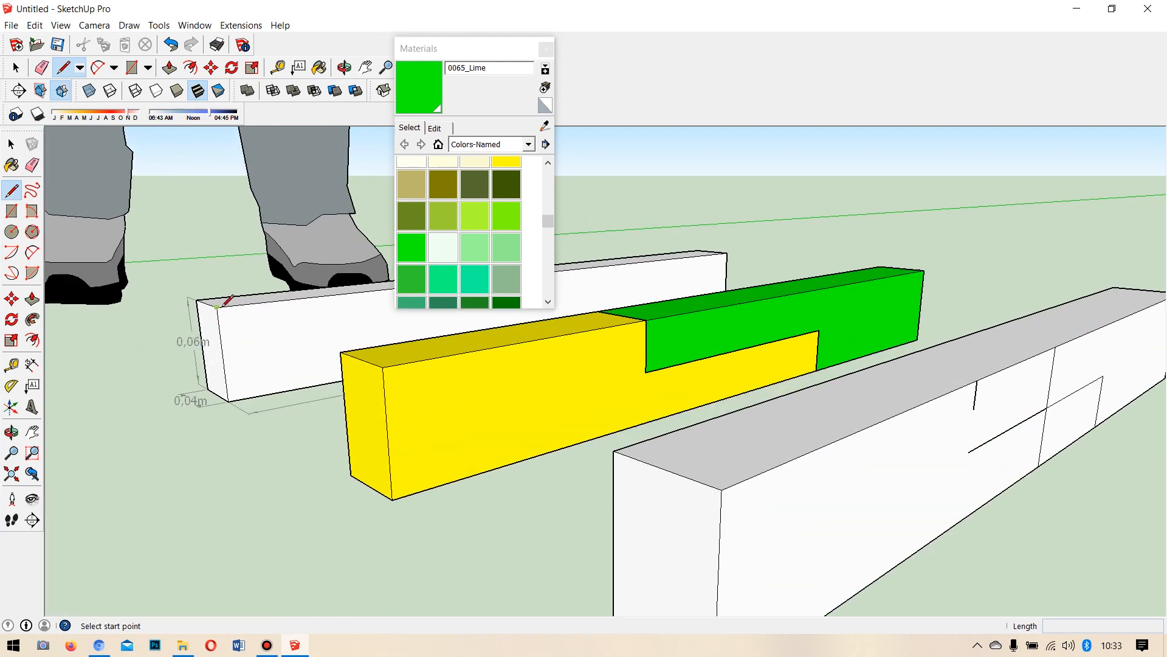
scroll(755, 481, "down", 4)
scroll(763, 443, "up", 3)
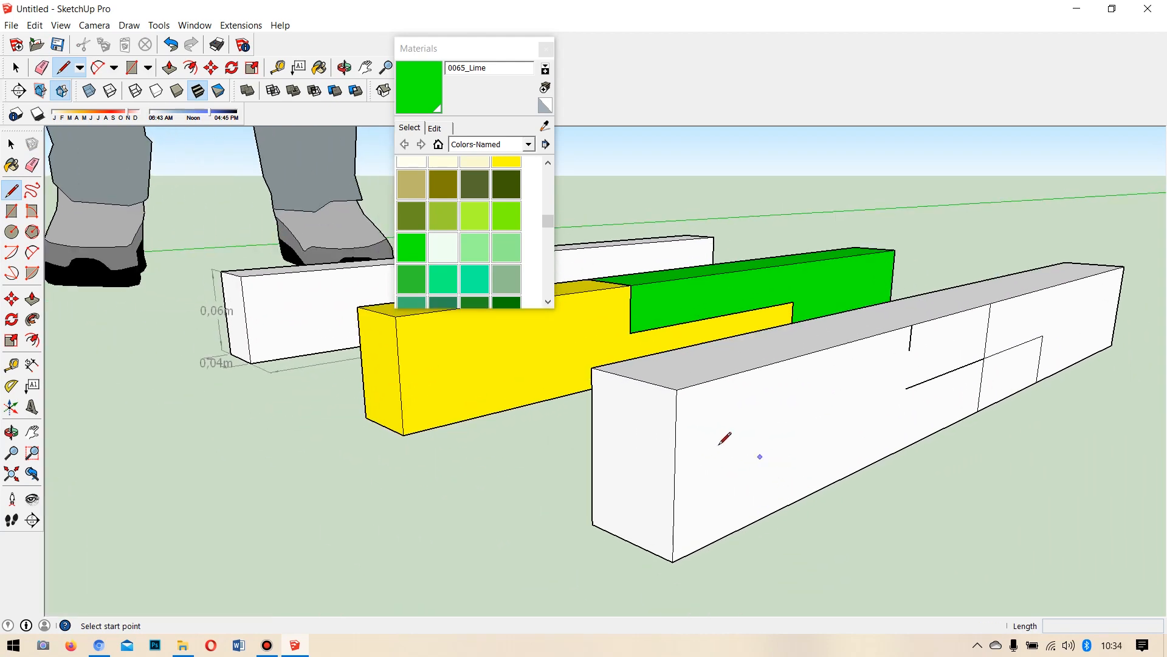
scroll(760, 444, "down", 2)
scroll(1045, 423, "up", 2)
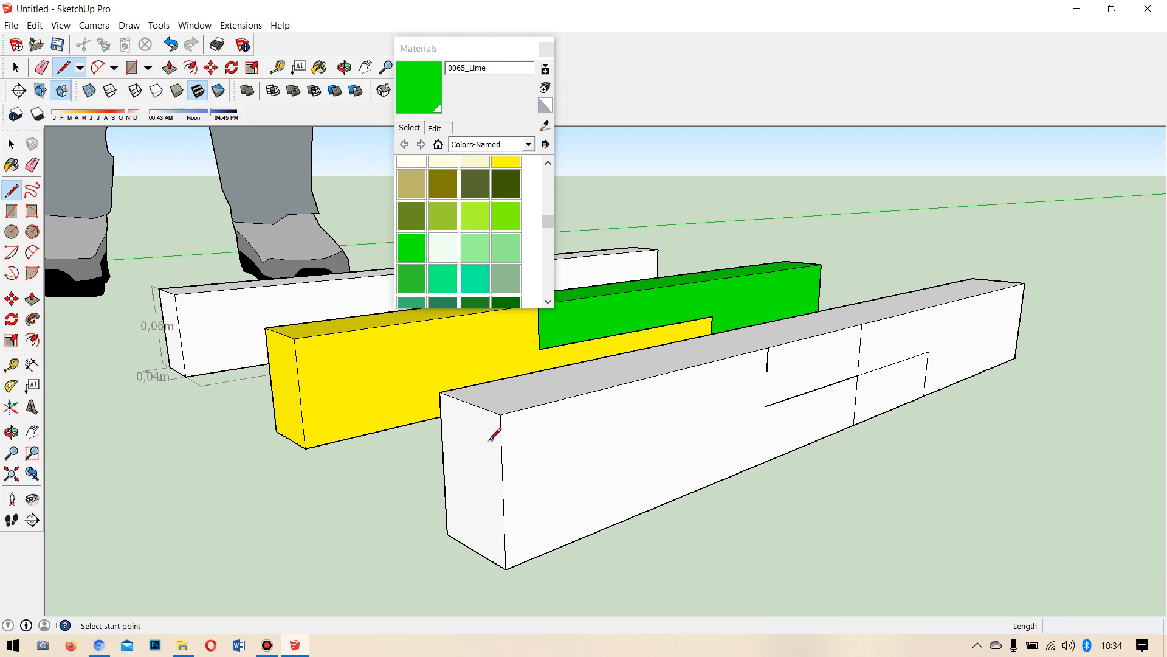
scroll(845, 395, "up", 3)
middle_click_drag(977, 360, 590, 388)
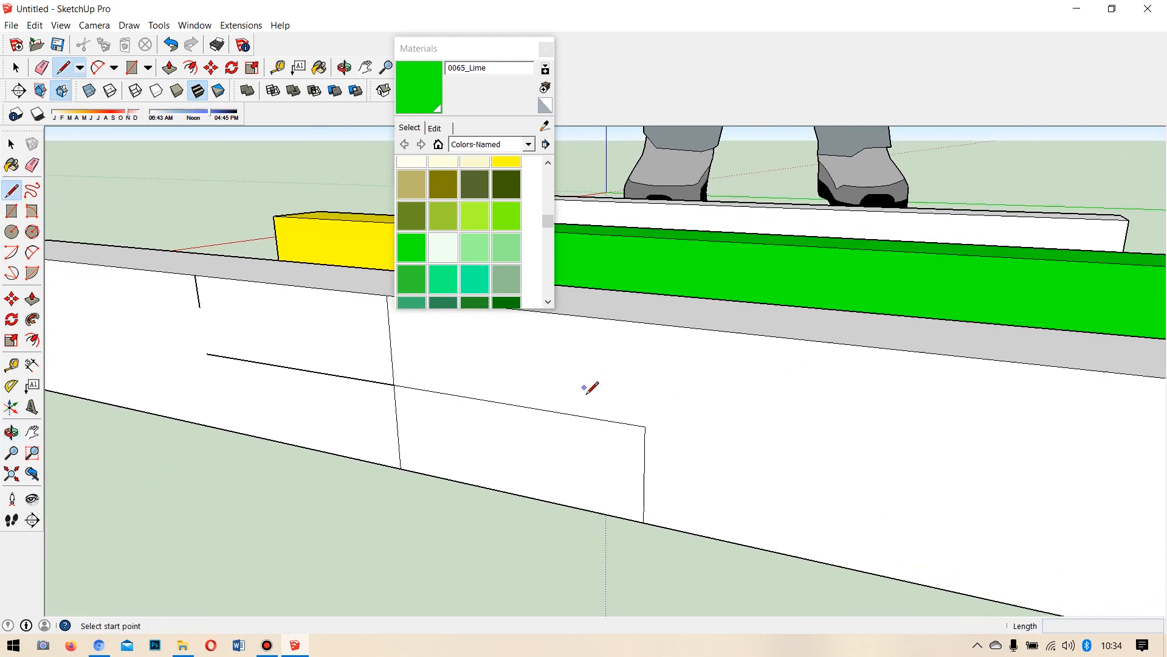
left_click(643, 521)
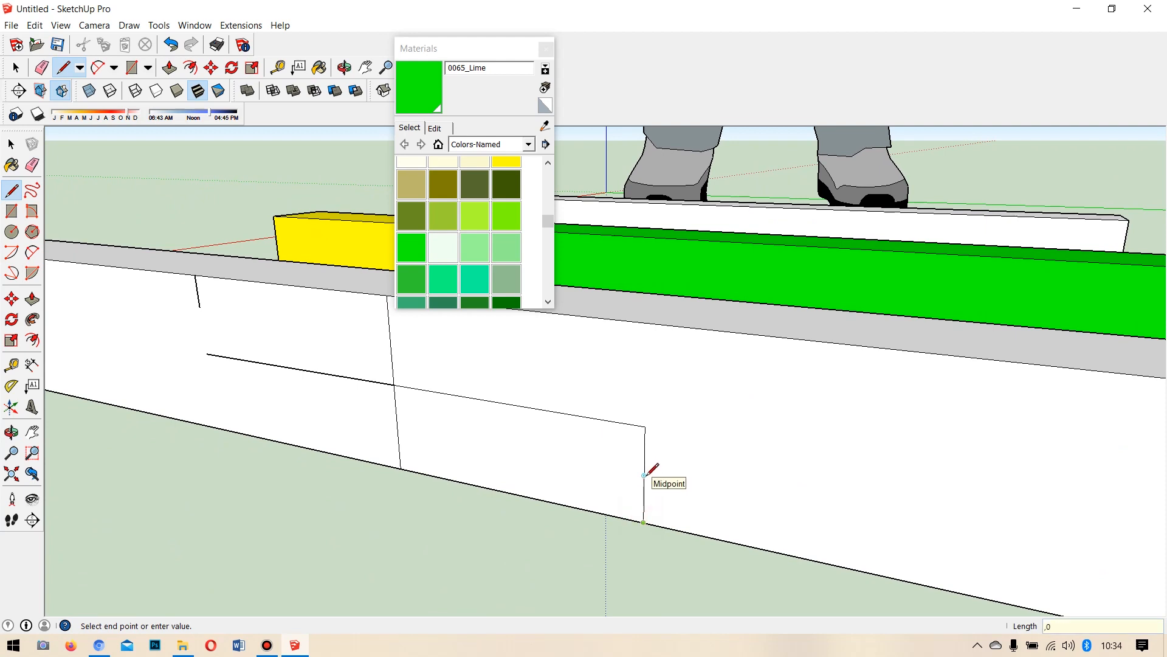
key("Return")
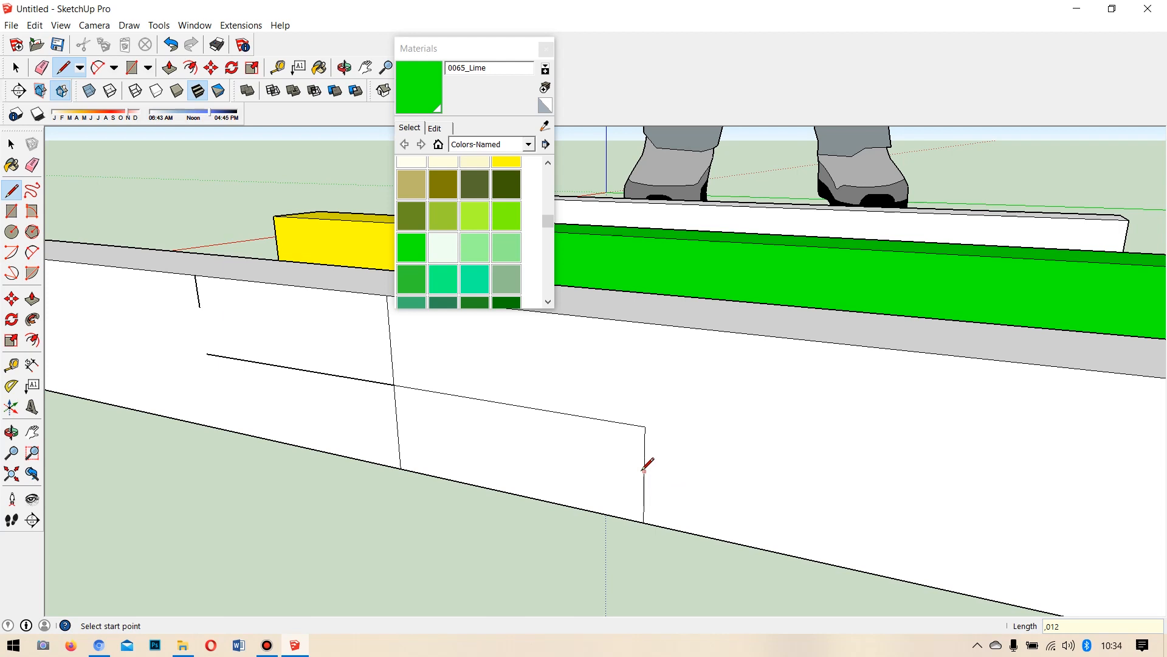
left_click(32, 164)
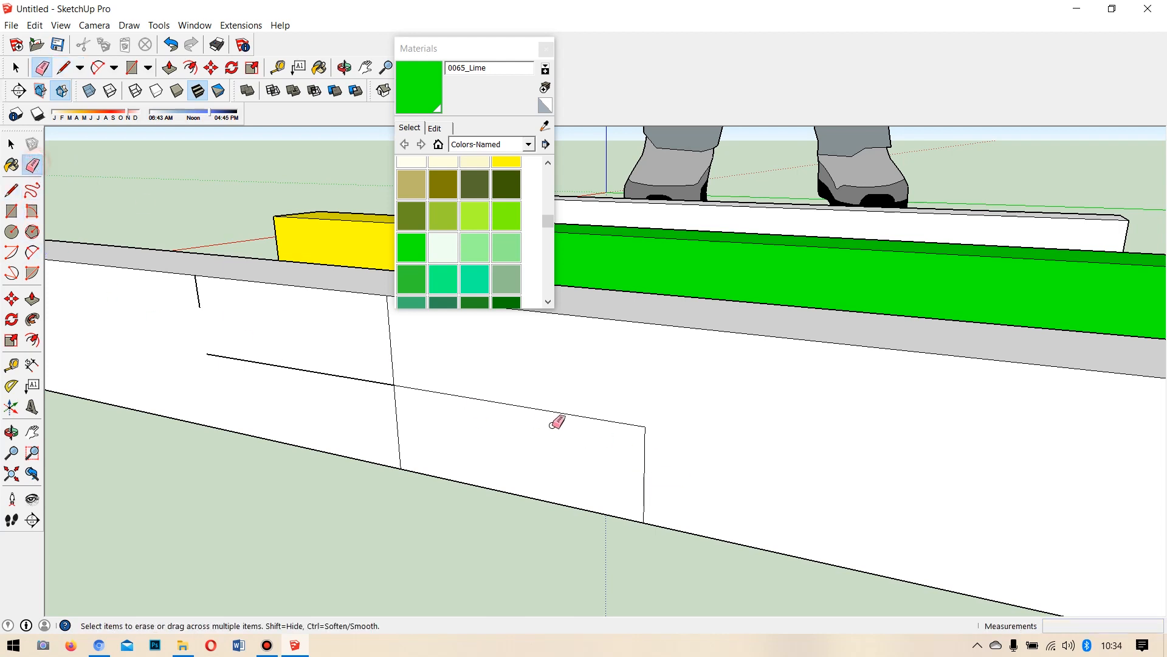
left_click(643, 433)
mouse_move(659, 475)
middle_mouse_down()
mouse_move(542, 391)
mouse_move(658, 388)
middle_mouse_up()
Draw two diagonal lines across the beam's side face, joining the top and bottom ends of the two short vertical segments.
left_click(11, 190)
middle_click_drag(403, 382, 426, 340)
left_click(545, 48)
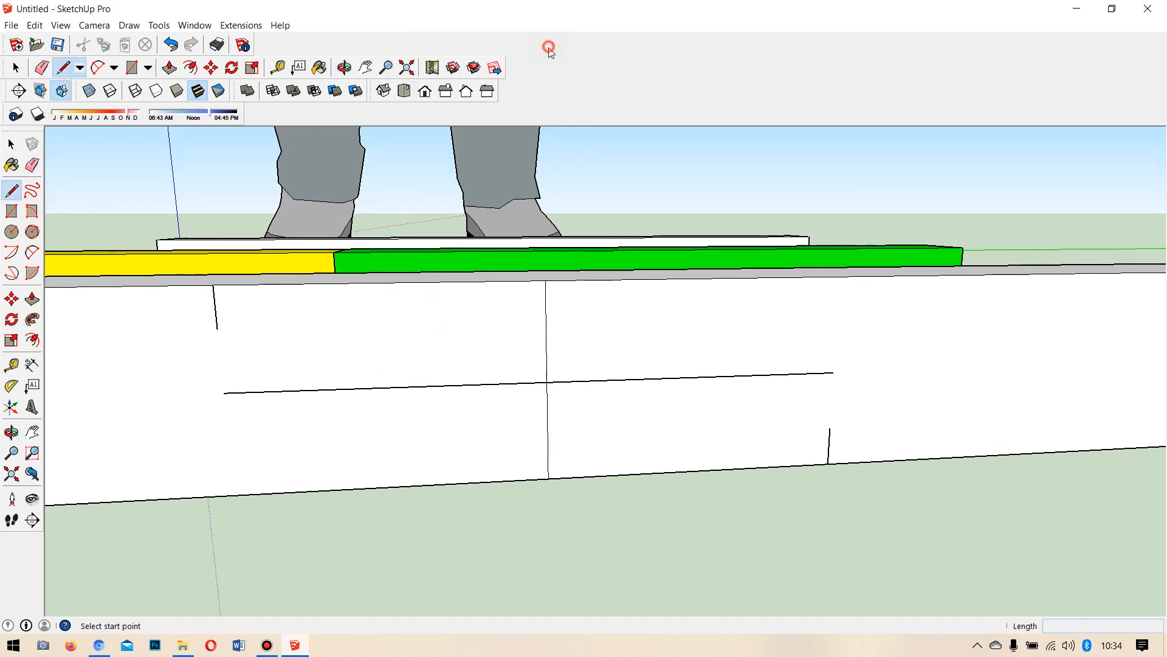
left_click(212, 285)
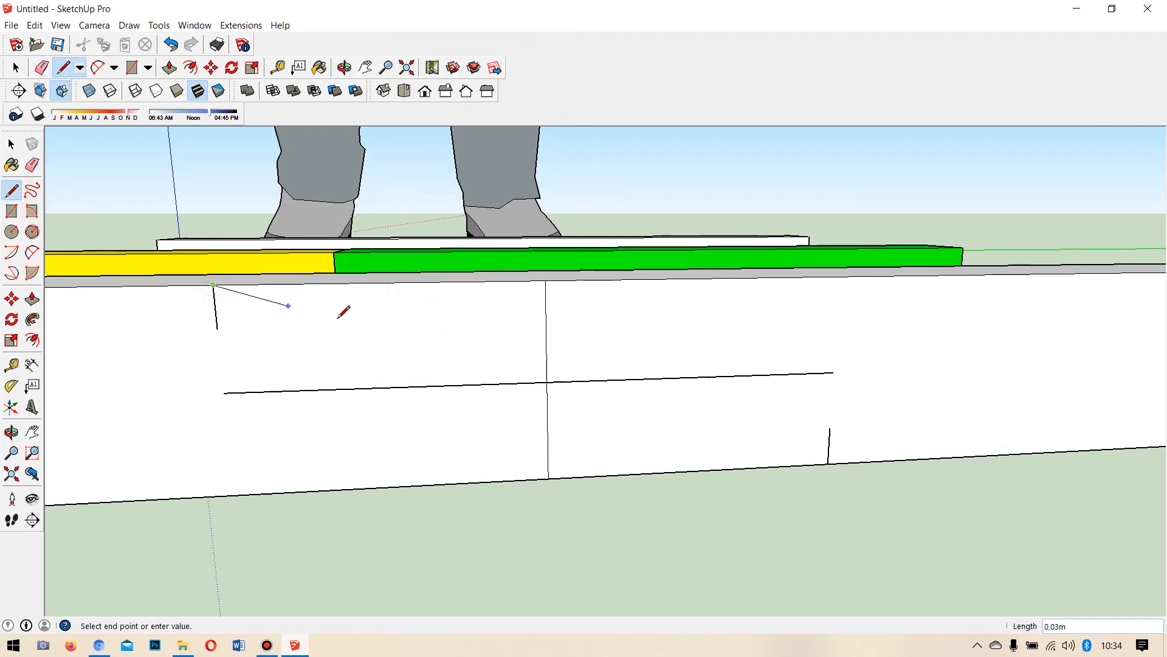
left_click(831, 427)
left_click(217, 329)
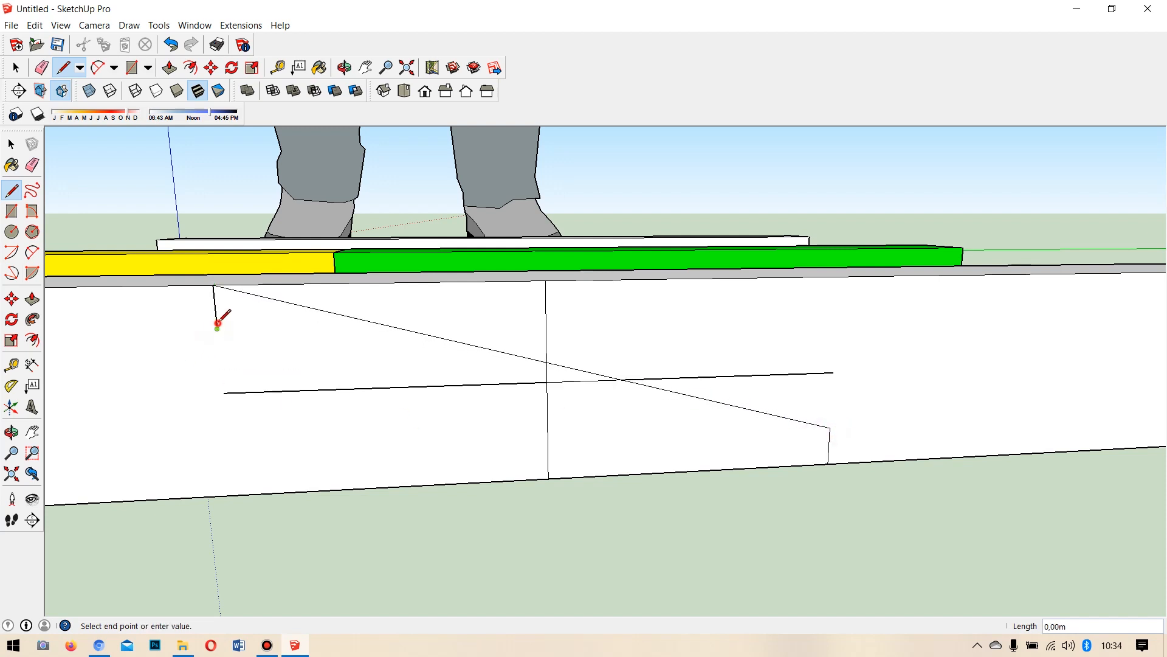
left_click(828, 463)
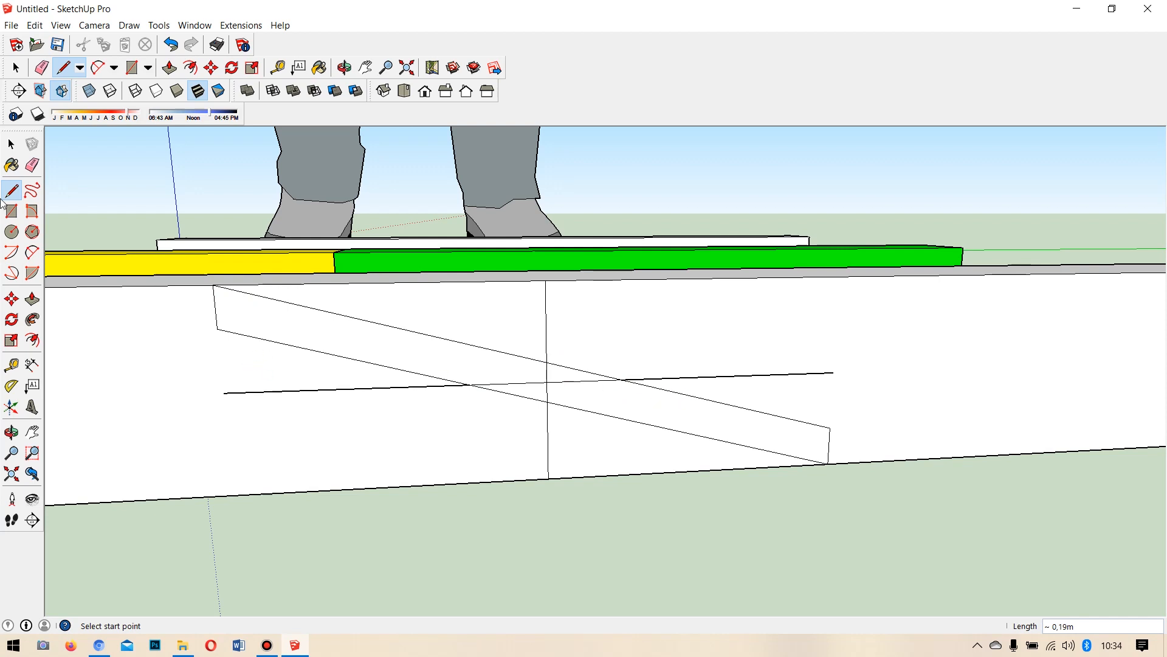
Erase the portions of the horizontal and vertical centre lines lying outside the diagonal band.
left_click(32, 165)
left_click(354, 388)
left_click(776, 375)
left_click(555, 340)
left_click(548, 433)
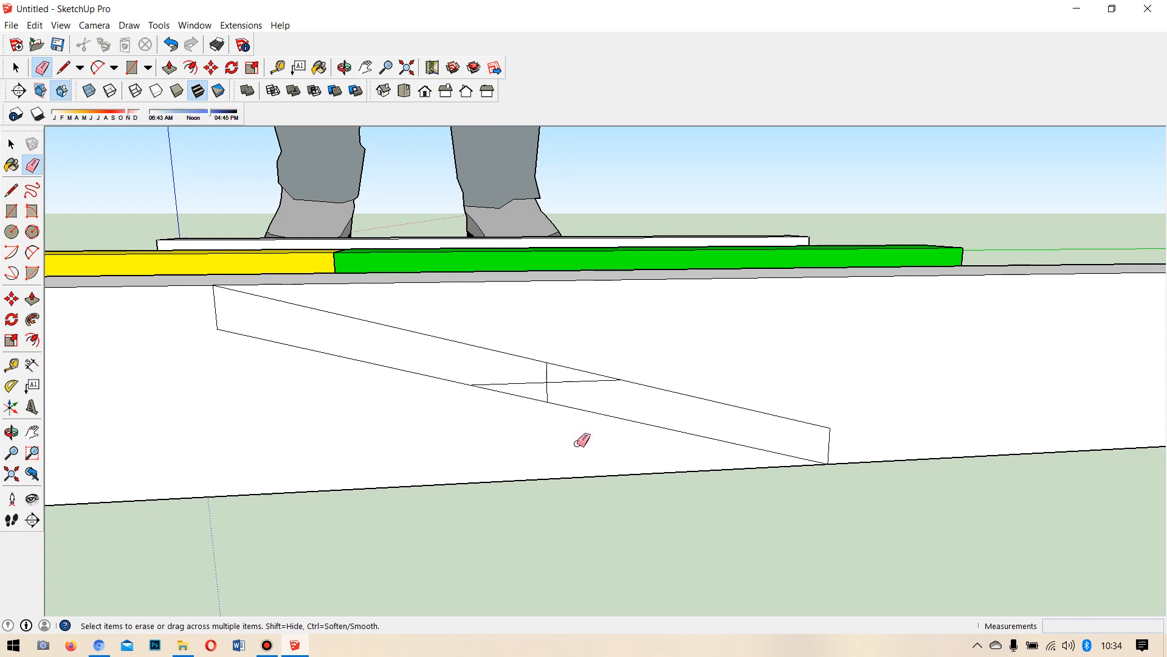
Draw a slanted line through the centre intersection, perpendicular to the band, reaching from the lower diagonal to the upper one.
scroll(545, 379, "up", 10)
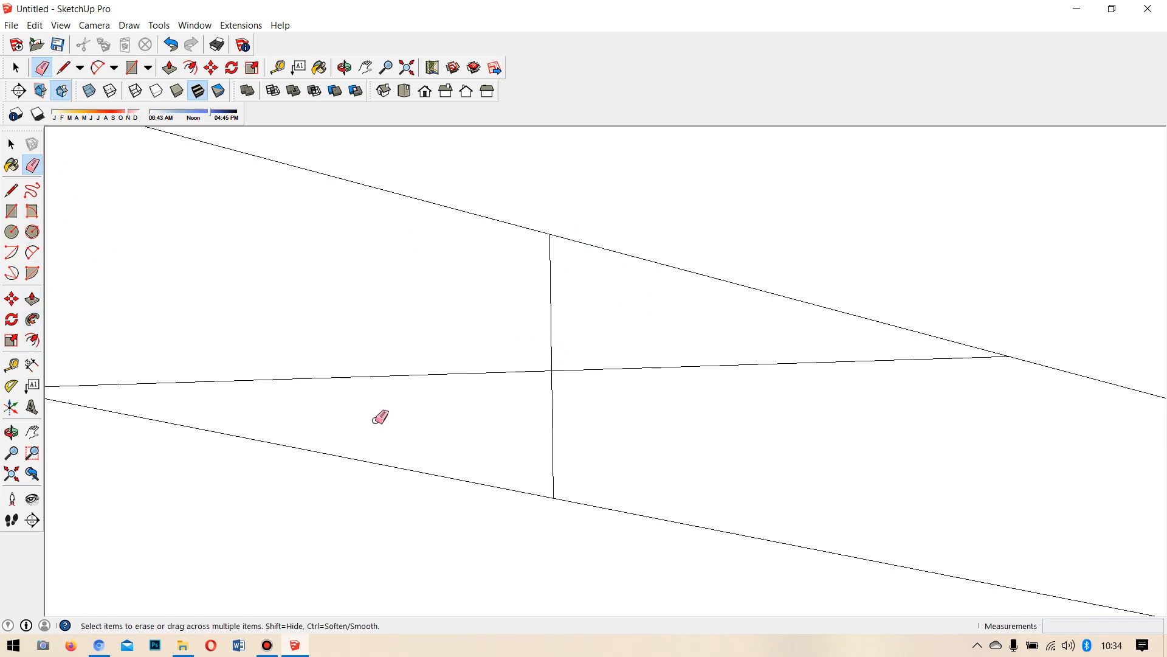
left_click(11, 190)
scroll(565, 402, "up", 3)
left_click(537, 337)
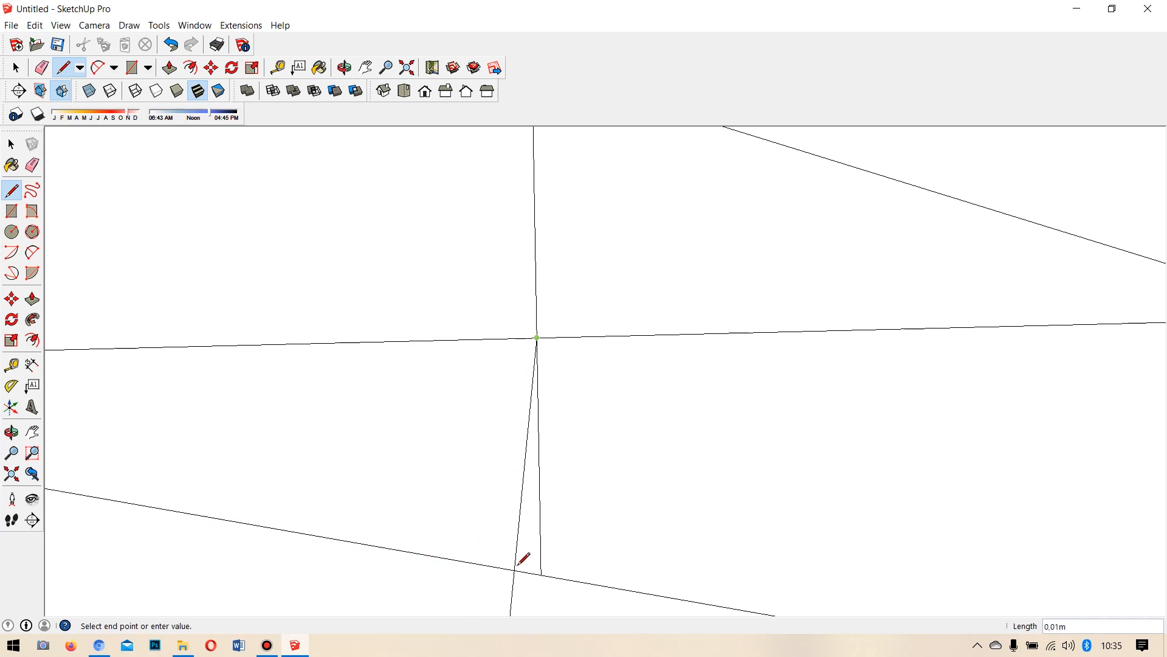
left_click(481, 564)
left_click(537, 335)
scroll(538, 462, "down", 2)
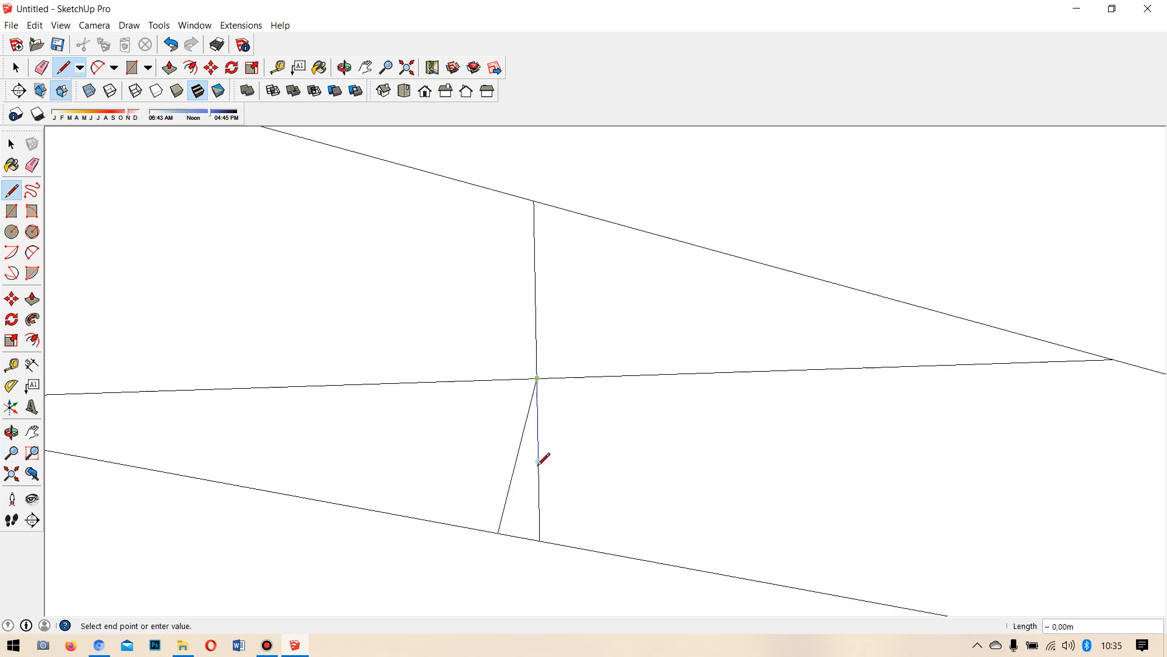
left_click(578, 212)
Erase the centre lines and surplus diagonal portions, leaving a single stepped scarf outline across the side face.
key("e")
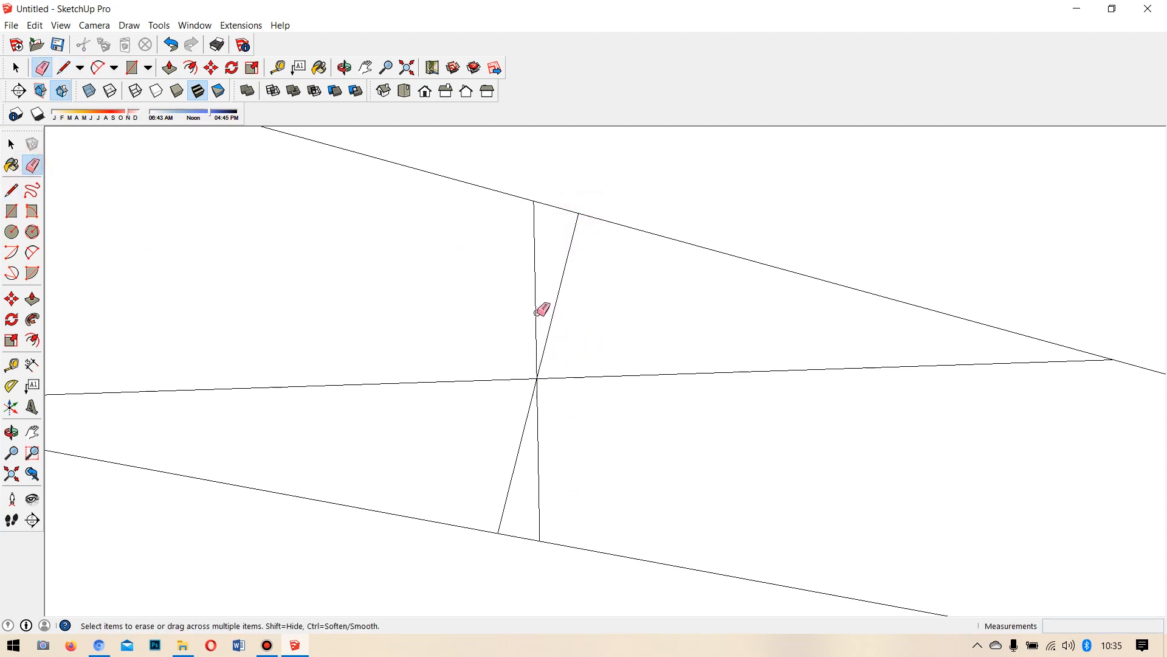
scroll(536, 314, "down", 3)
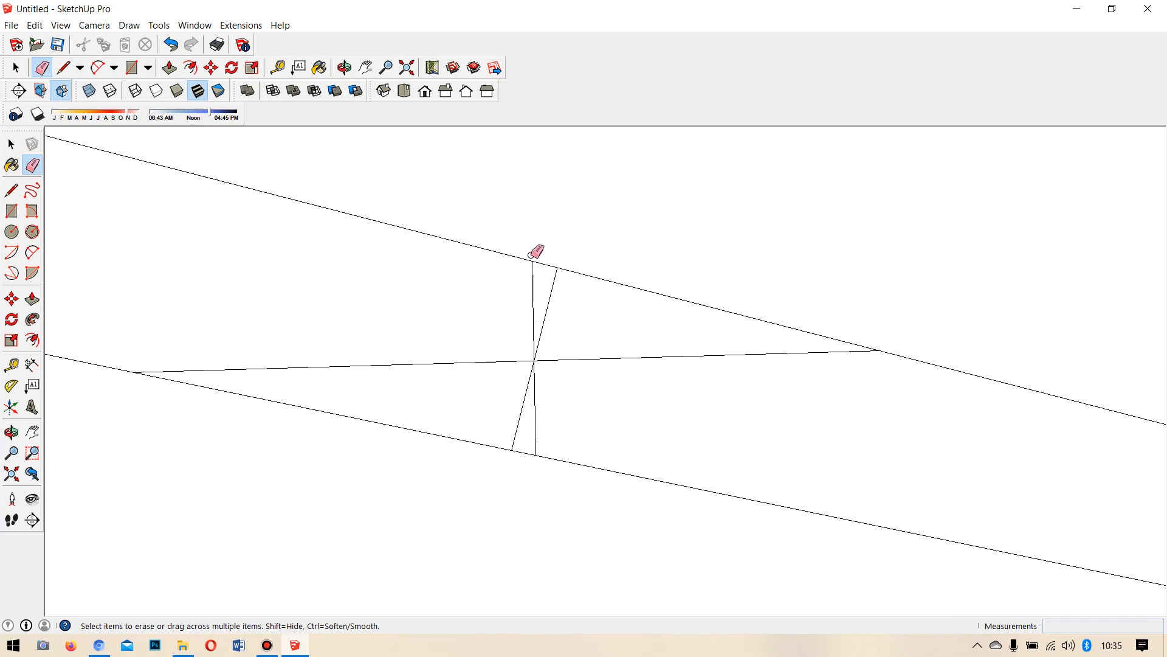
left_click_drag(532, 255, 533, 304)
mouse_move(509, 351)
left_mouse_down()
mouse_move(474, 369)
mouse_move(535, 369)
left_mouse_up()
mouse_move(537, 458)
left_mouse_down()
mouse_move(555, 372)
mouse_move(569, 395)
left_mouse_up()
scroll(579, 417, "down", 2)
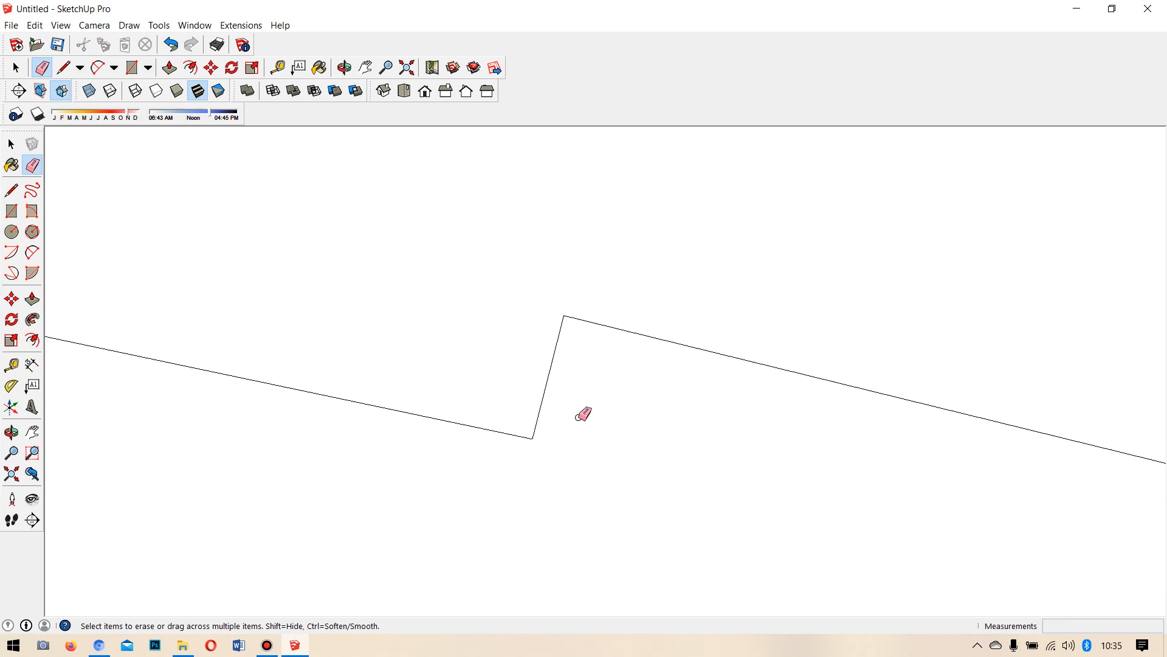
scroll(557, 364, "down", 3)
middle_click_drag(449, 356, 690, 362)
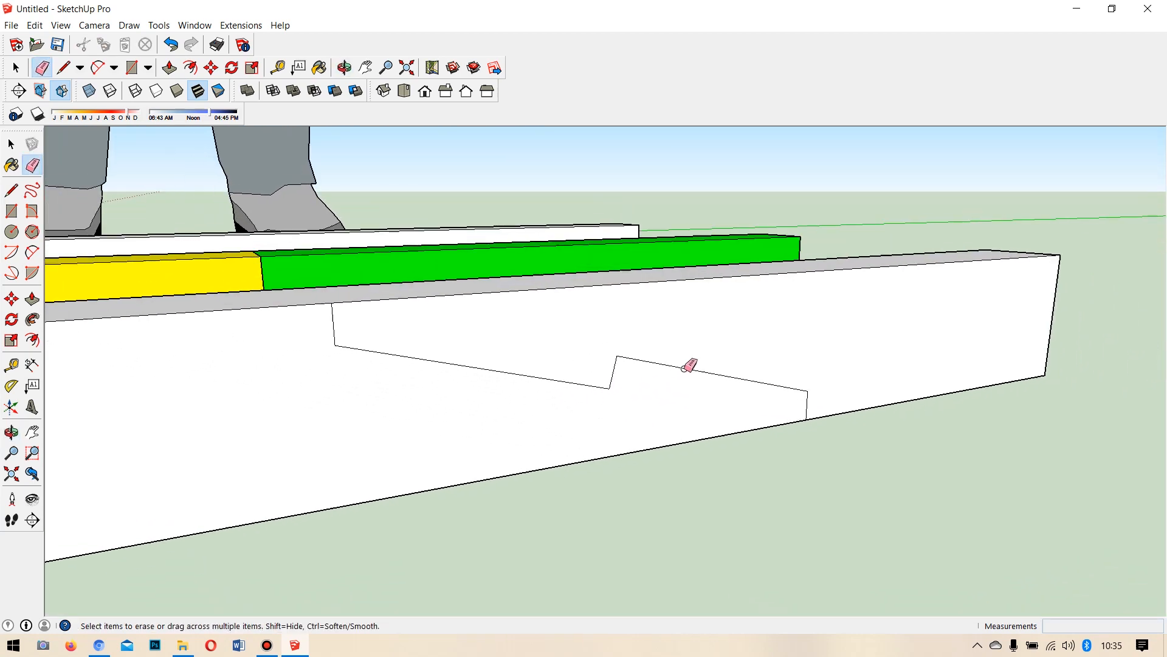
Copy the outlined beam along the red axis, placing the duplicate in front of the original.
middle_click_drag(712, 416, 727, 450)
scroll(723, 422, "down", 3)
left_click(11, 144)
left_click(471, 497)
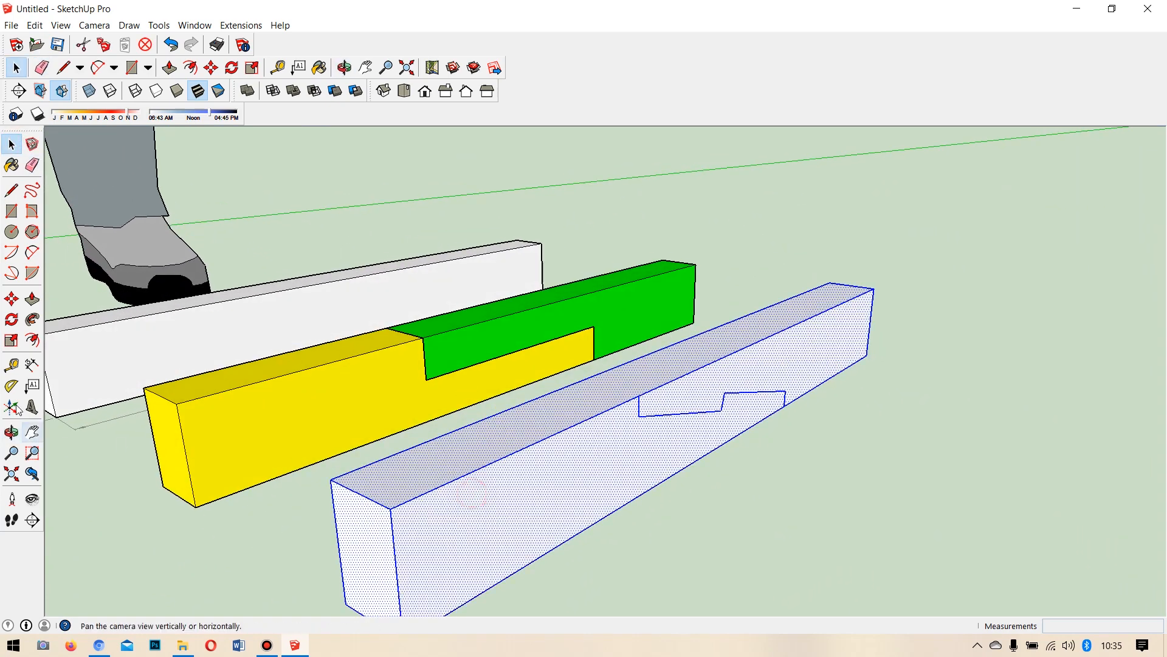
left_click(11, 299)
left_click(335, 482)
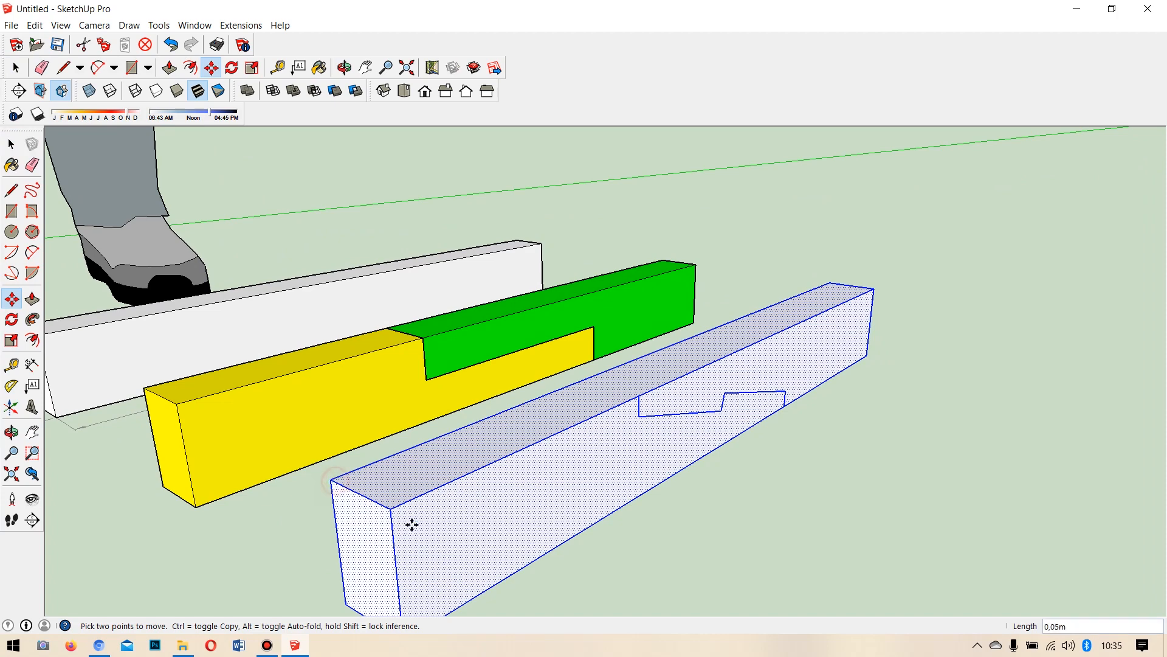
middle_click_drag(476, 588, 523, 544)
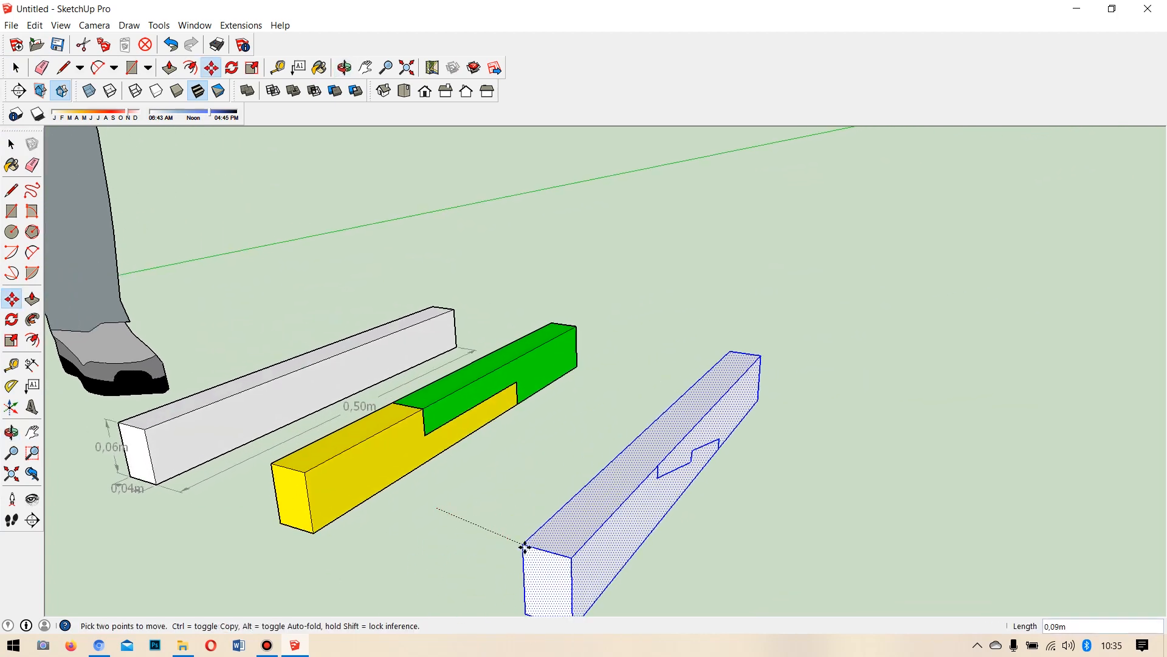
key("ctrl")
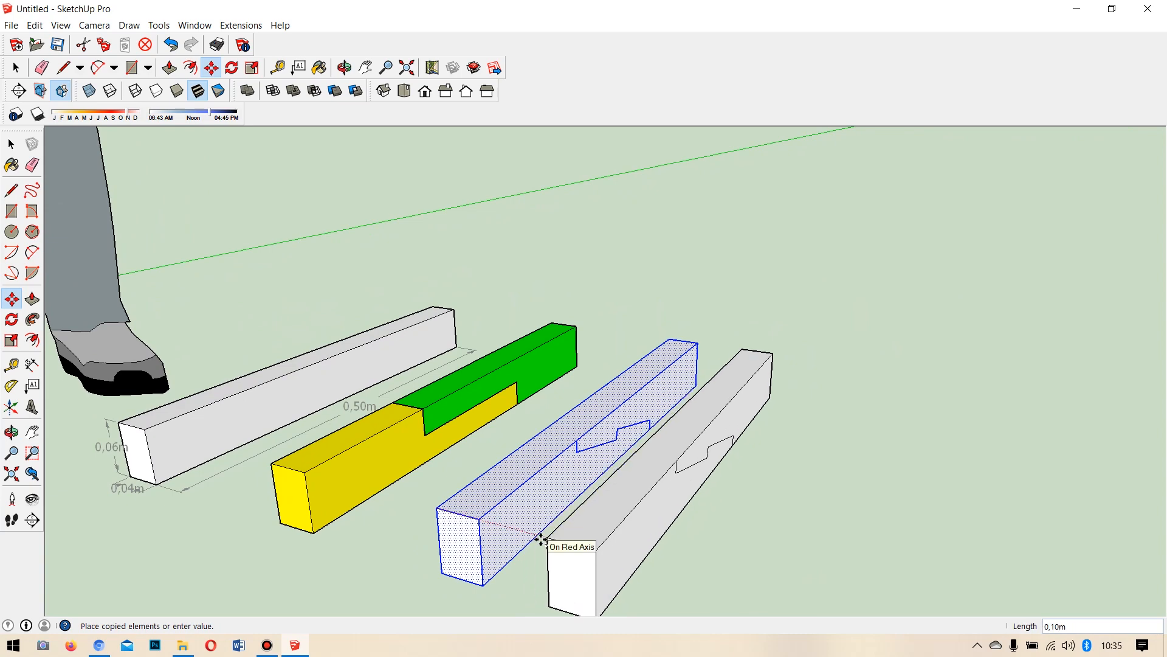
left_click(586, 542)
mouse_move(586, 542)
middle_mouse_down()
mouse_move(633, 555)
mouse_move(592, 526)
middle_mouse_up()
Push the lower near portion out of the front beam and the upper far portion out of the rear one, 0.04 m deep.
left_click(32, 298)
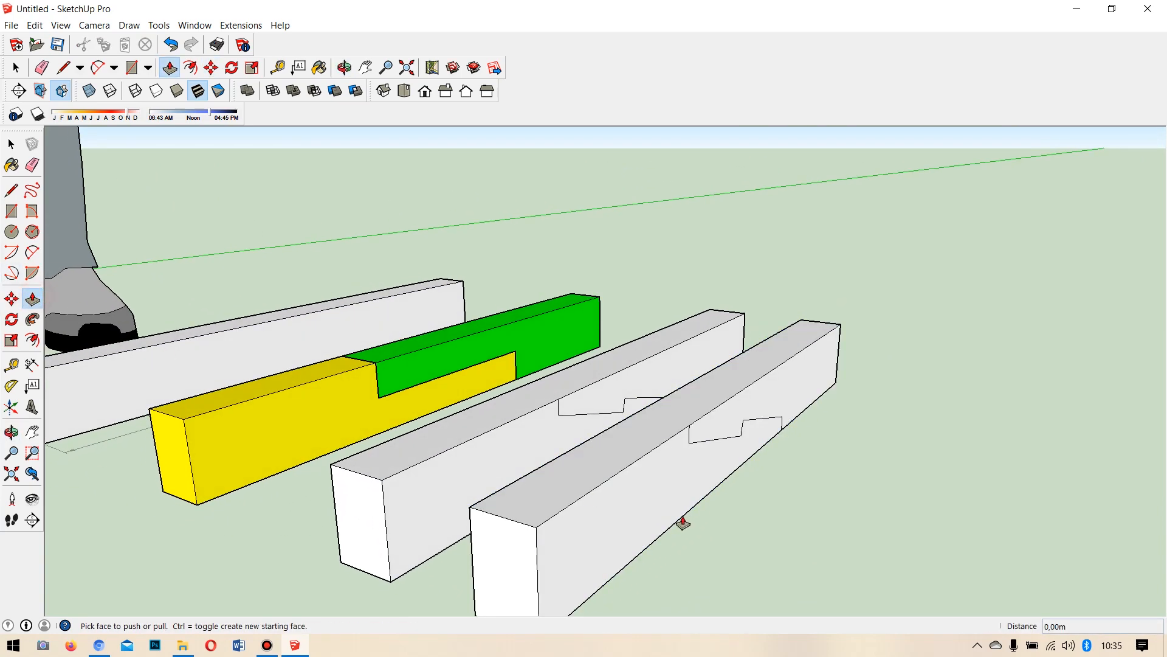
middle_click_drag(682, 521, 659, 514)
left_click(648, 512)
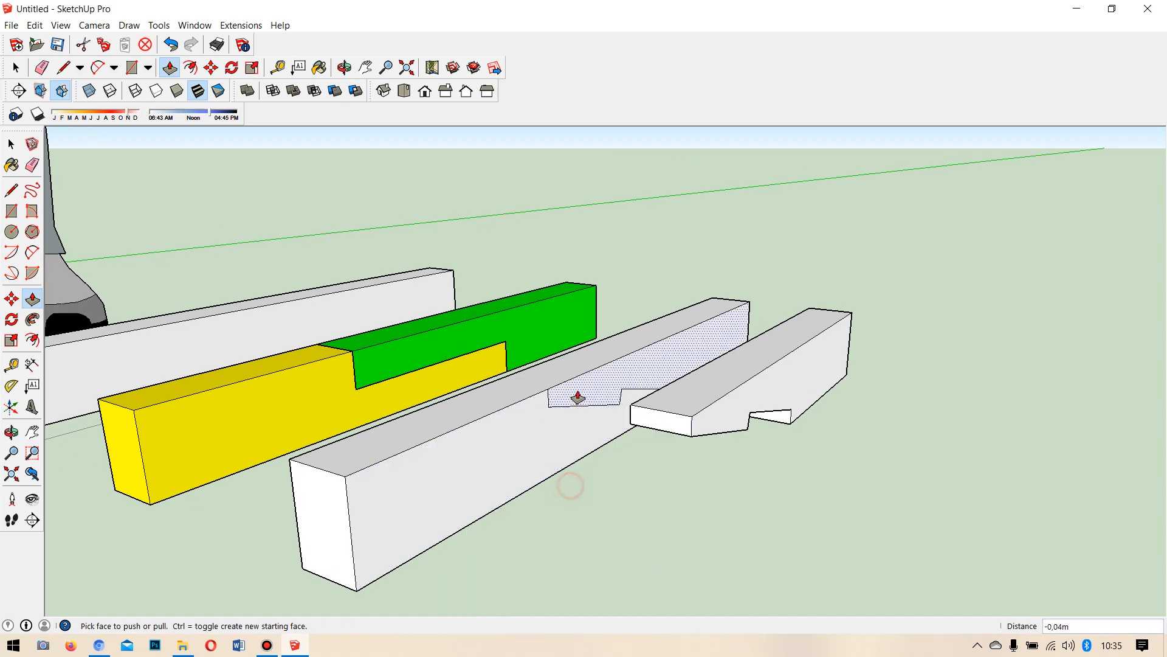
key("Escape")
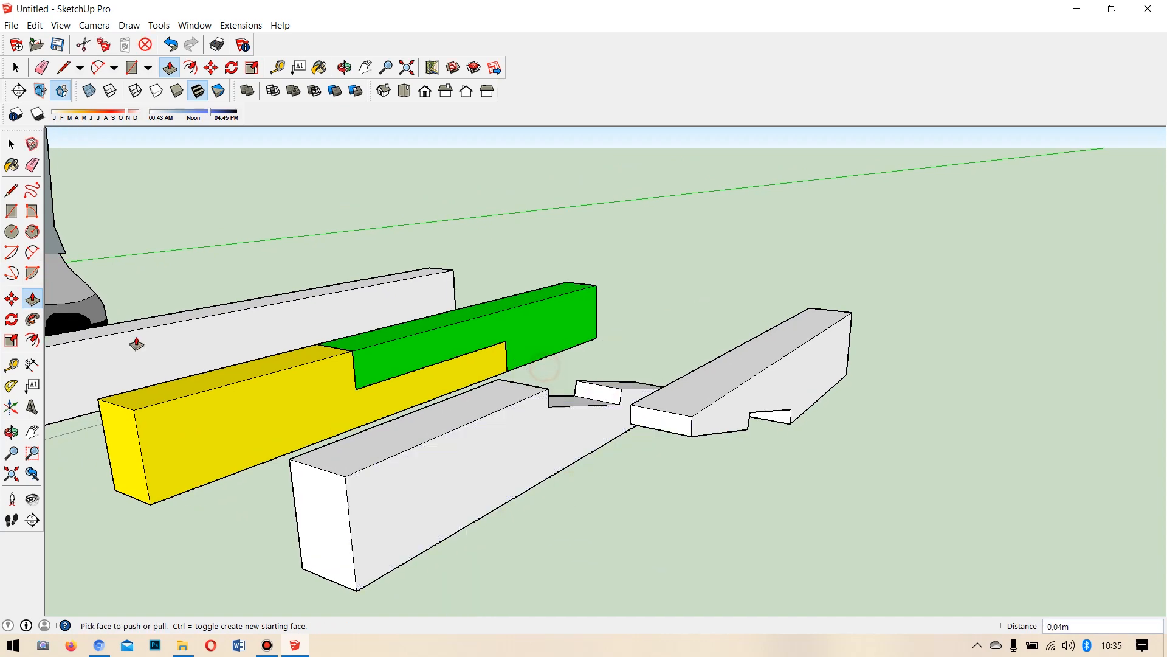
Turn each of the two cut scarf joint pieces into its own group.
left_click(11, 143)
left_click(444, 429)
triple_click(444, 429)
right_click(444, 429)
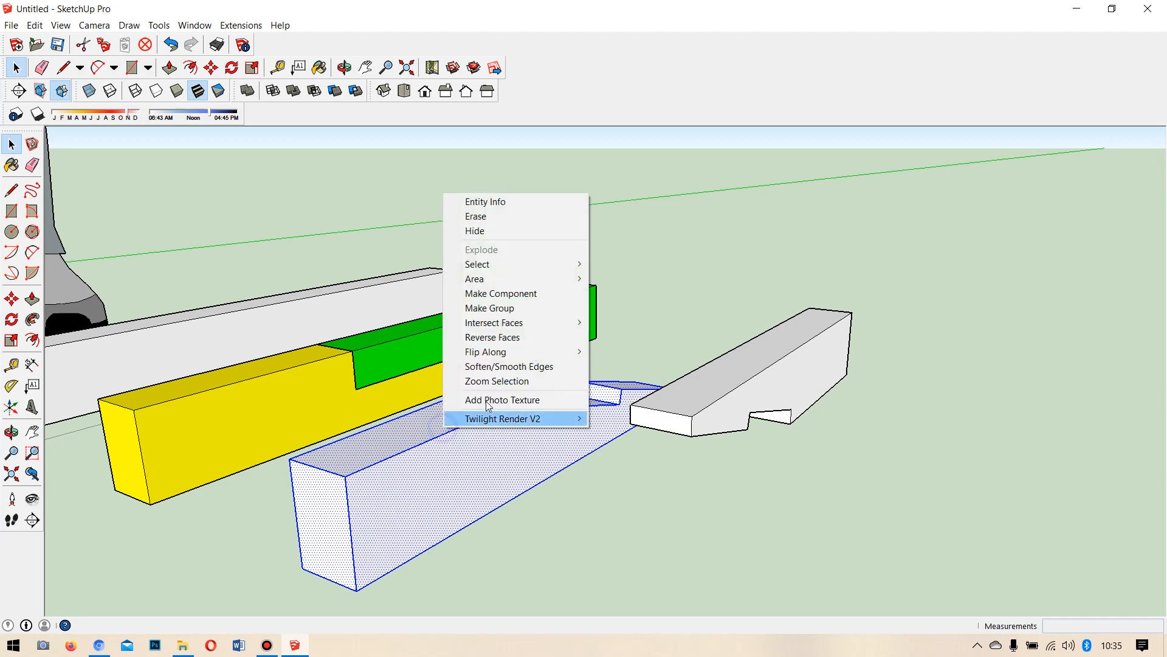
left_click(499, 308)
triple_click(720, 403)
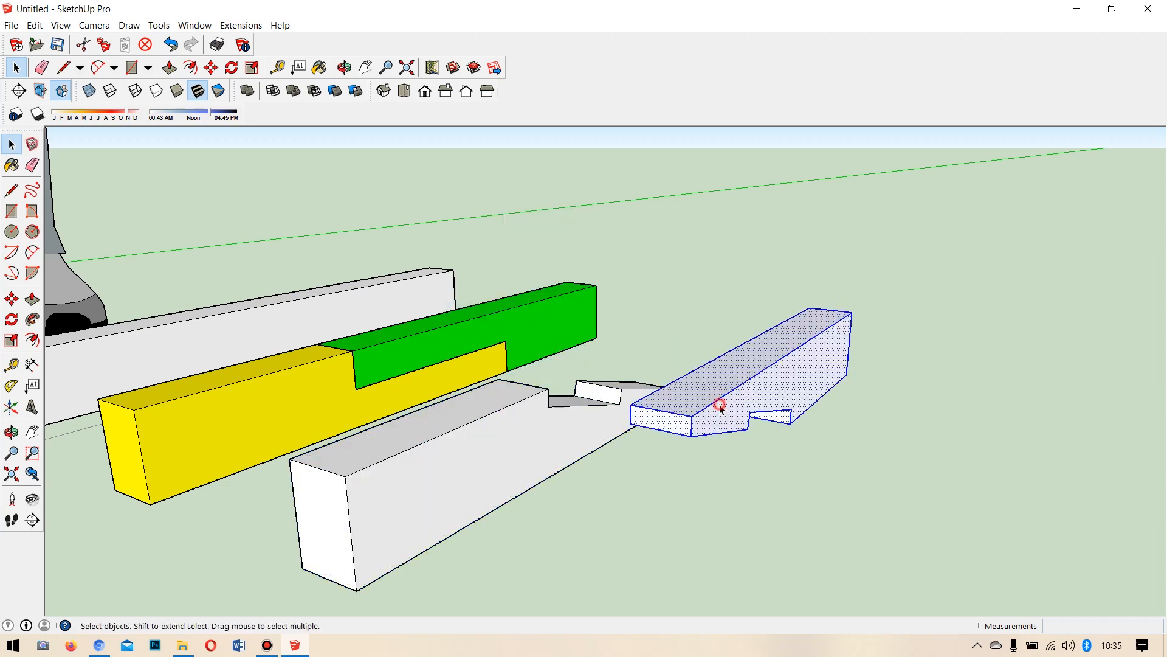
right_click(719, 404)
left_click(765, 284)
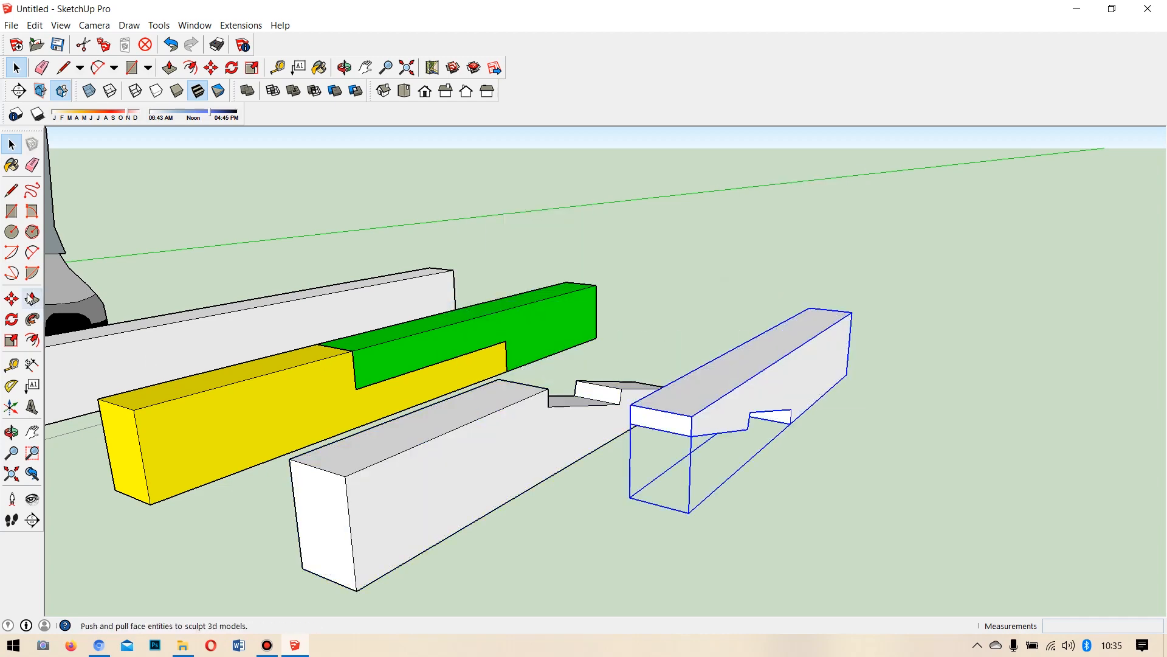
Paint the front scarf joint piece with the 0026_LightSalmon colour.
key("b")
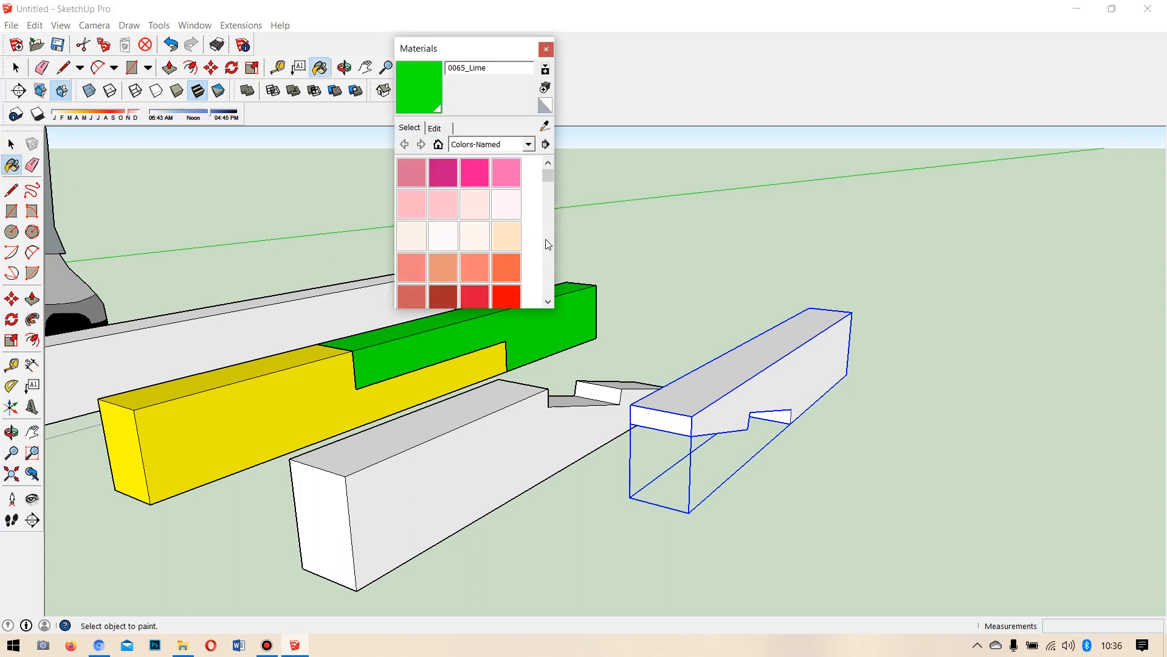
left_click_drag(548, 177, 549, 183)
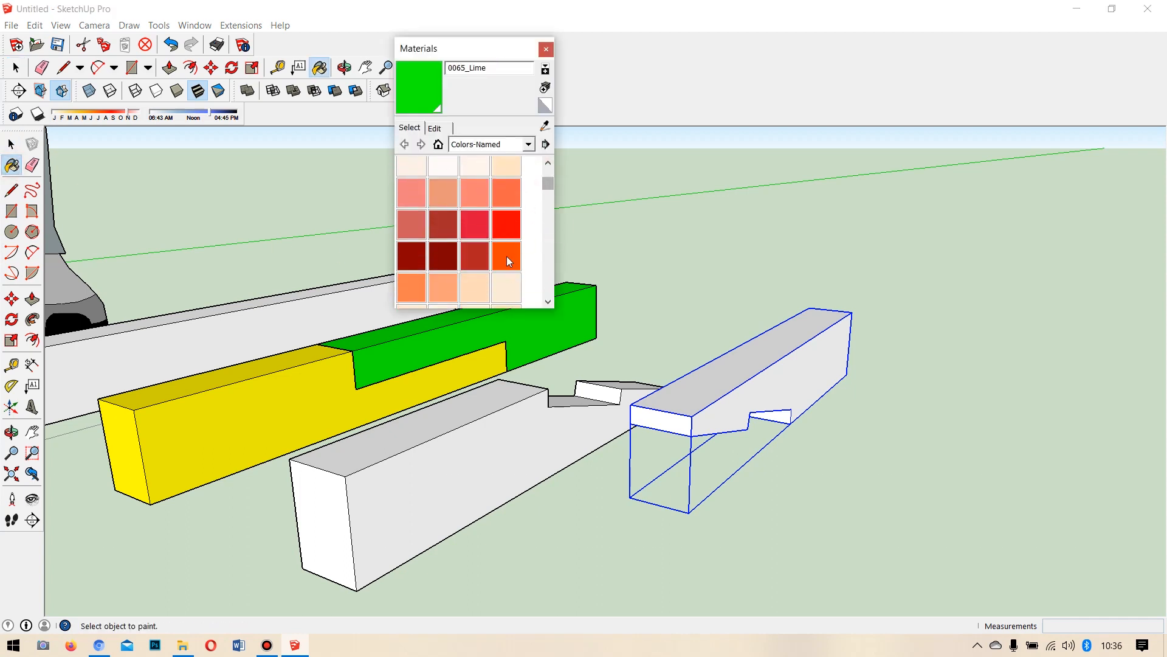
left_click(439, 289)
left_click(743, 373)
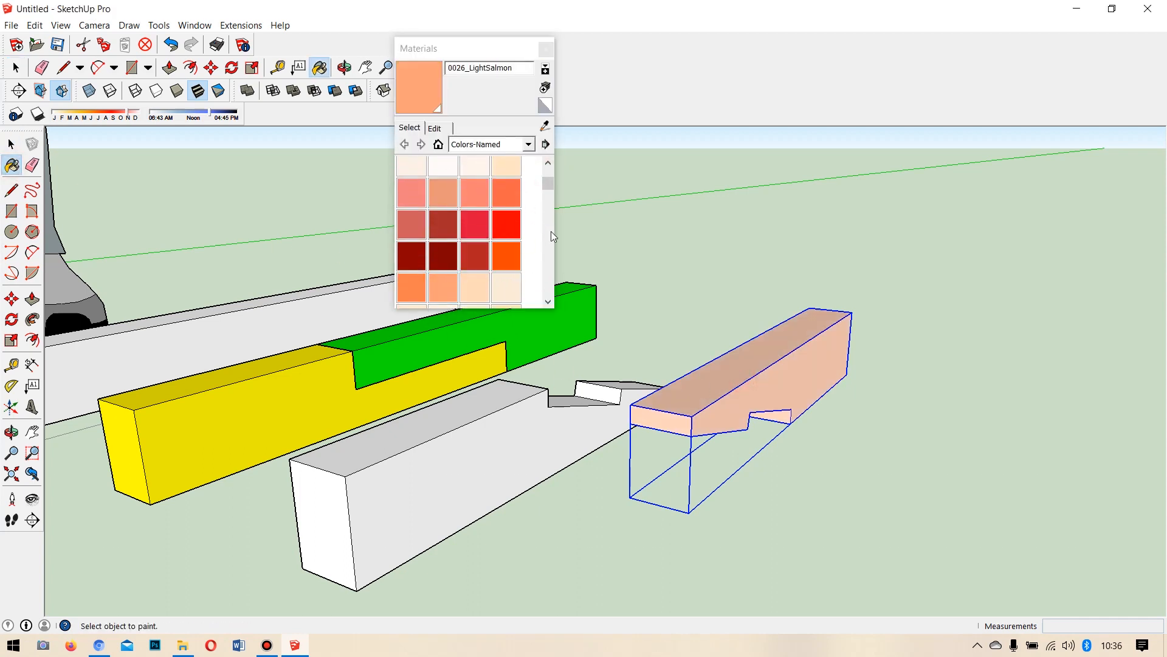
Paint the rear scarf joint piece with 0048_PaleGoldenrod and clear the selection.
left_click_drag(549, 184, 549, 204)
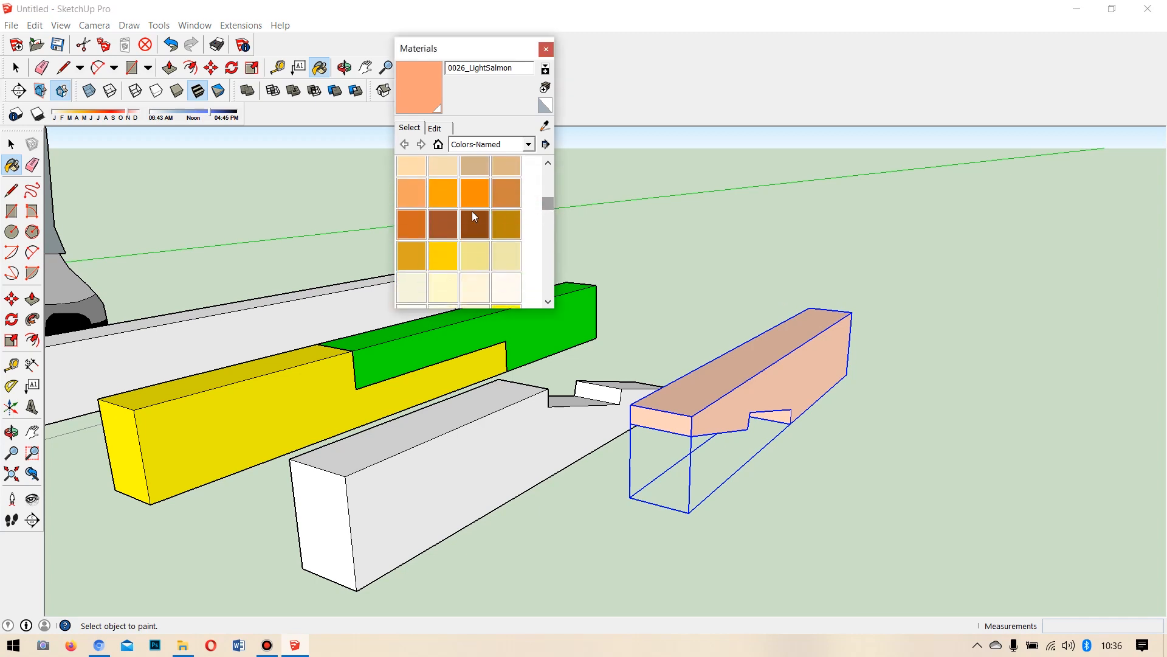
left_click(501, 265)
left_click(480, 422)
left_click(11, 144)
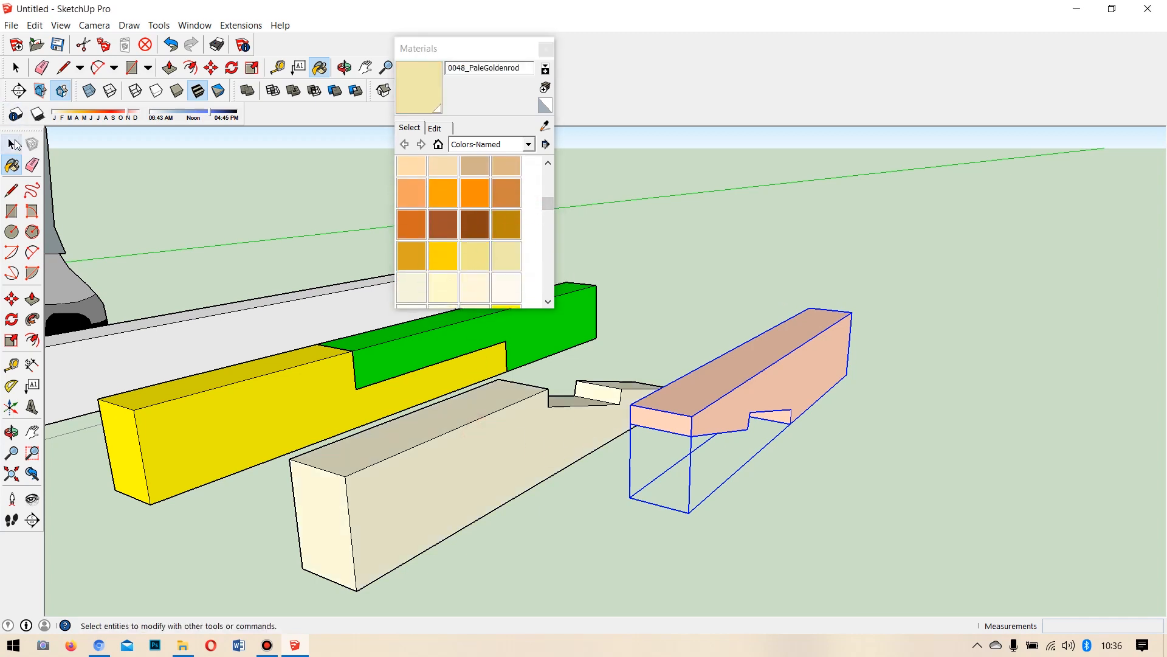
left_click(13, 144)
left_click(946, 402)
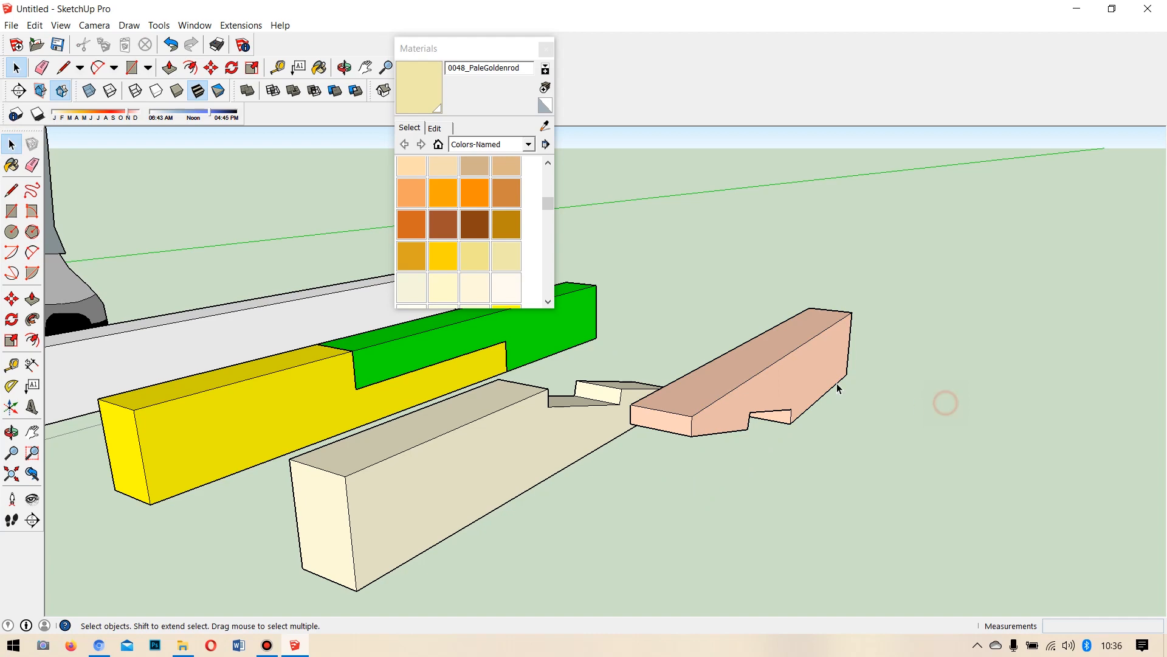
Move the light salmon piece towards the pale goldenrod piece and fit their stepped scarf faces together.
left_click(11, 299)
left_click(693, 415)
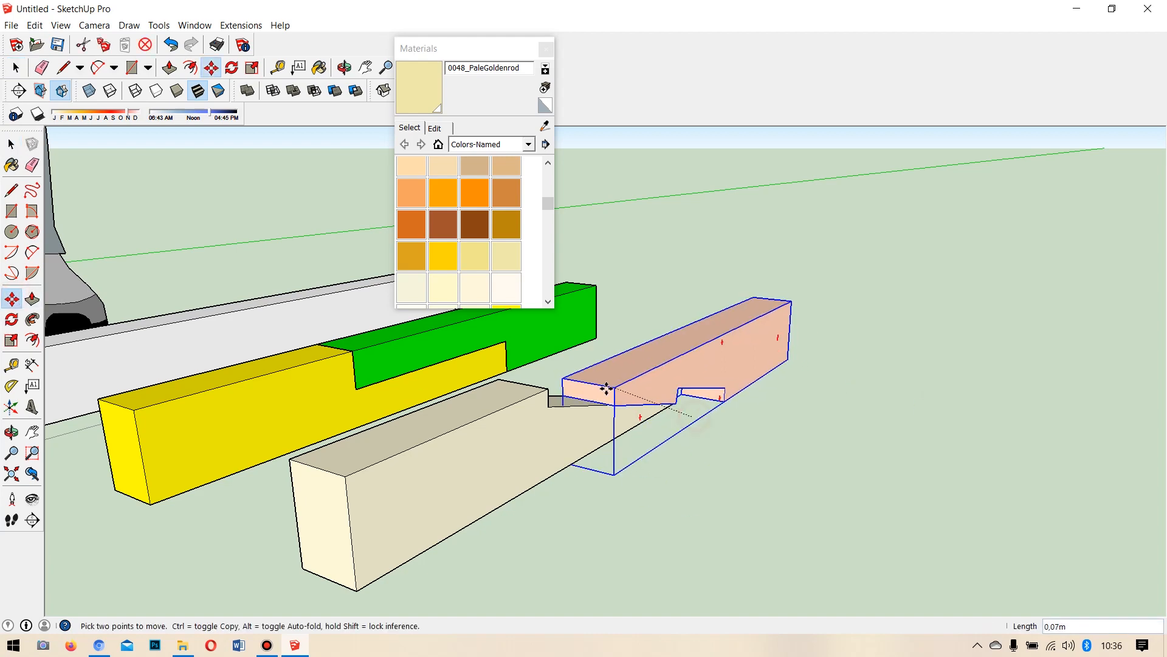
left_click(592, 402)
middle_click_drag(617, 443, 480, 447)
left_click(458, 451)
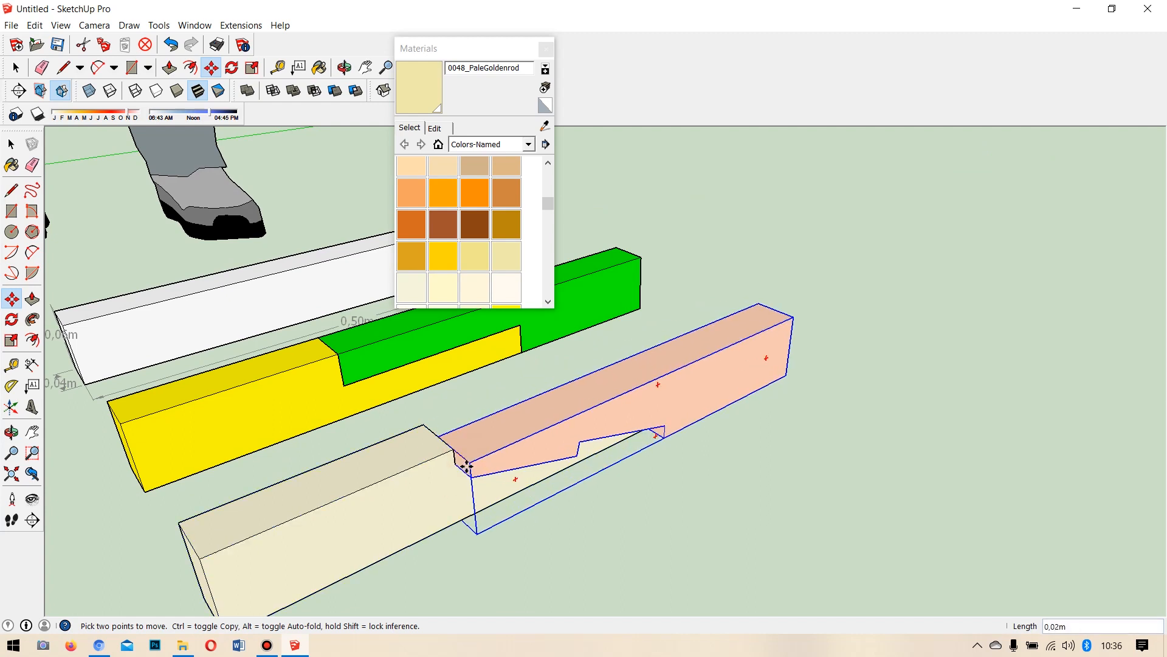
left_click(468, 468)
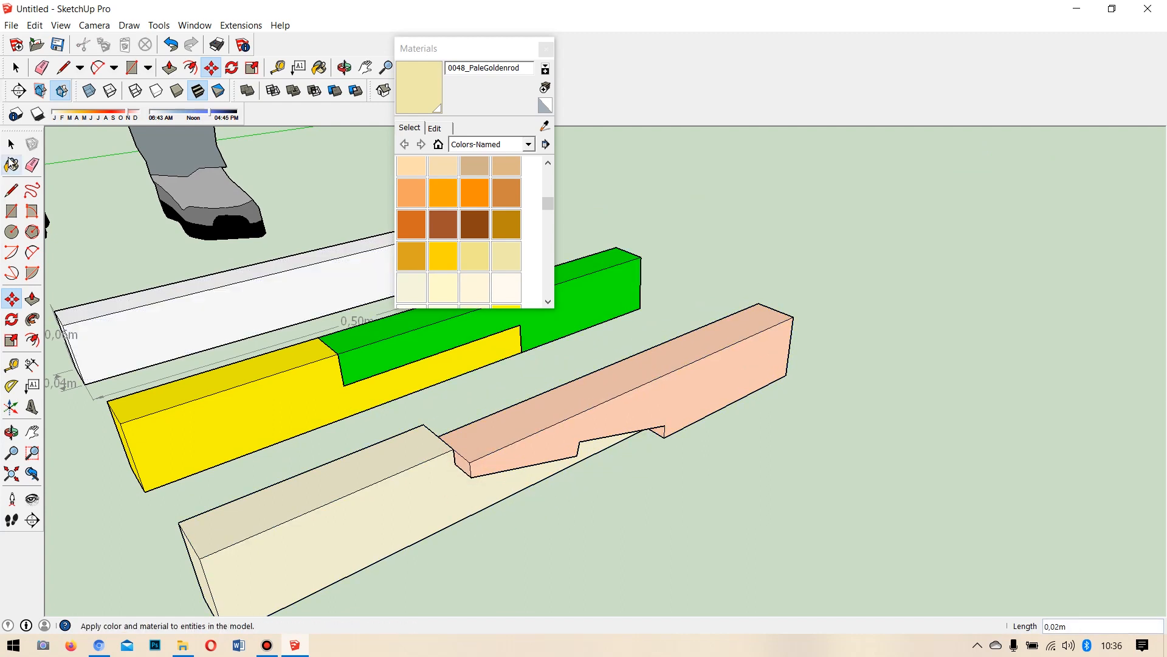
Lift the green half of the half-lap joint slightly off the yellow half.
left_click(10, 144)
left_click(531, 347)
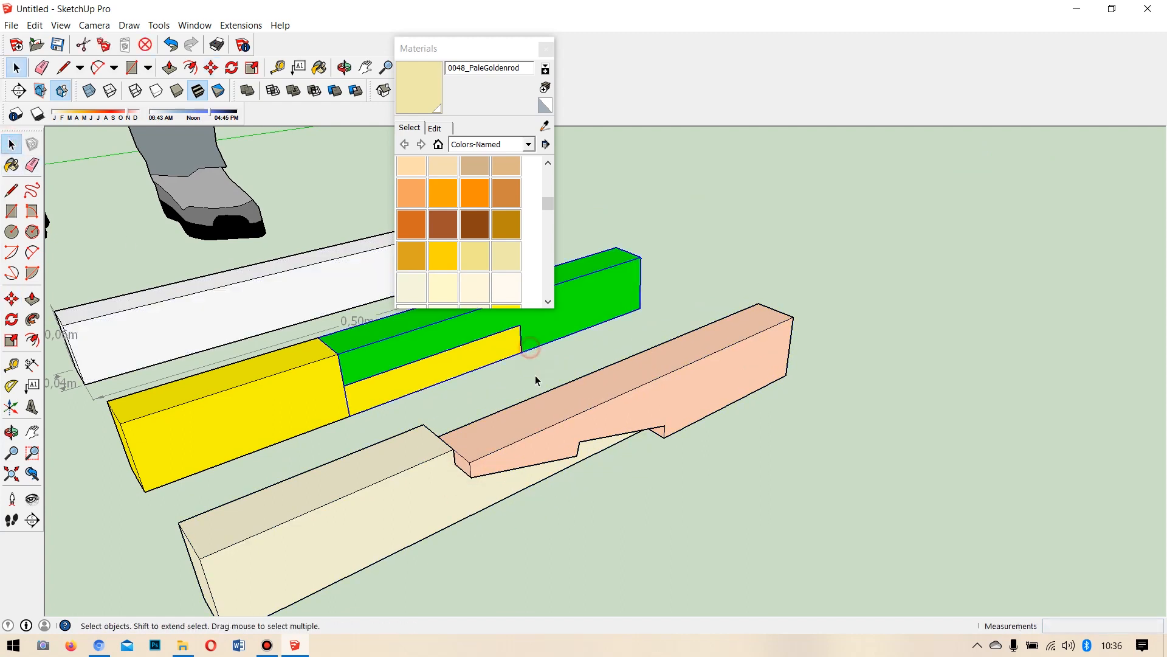
left_click(11, 298)
left_click(339, 358)
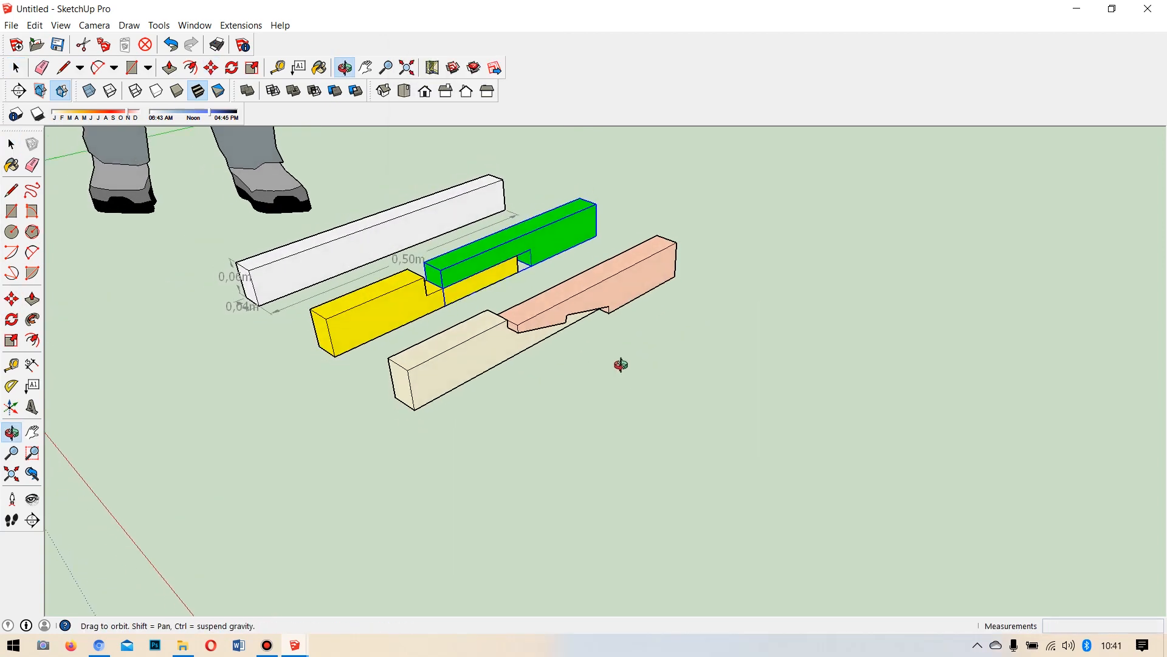
Draw a 0.08 × 0.08 m square on the ground in front of the scarf joint.
key("r")
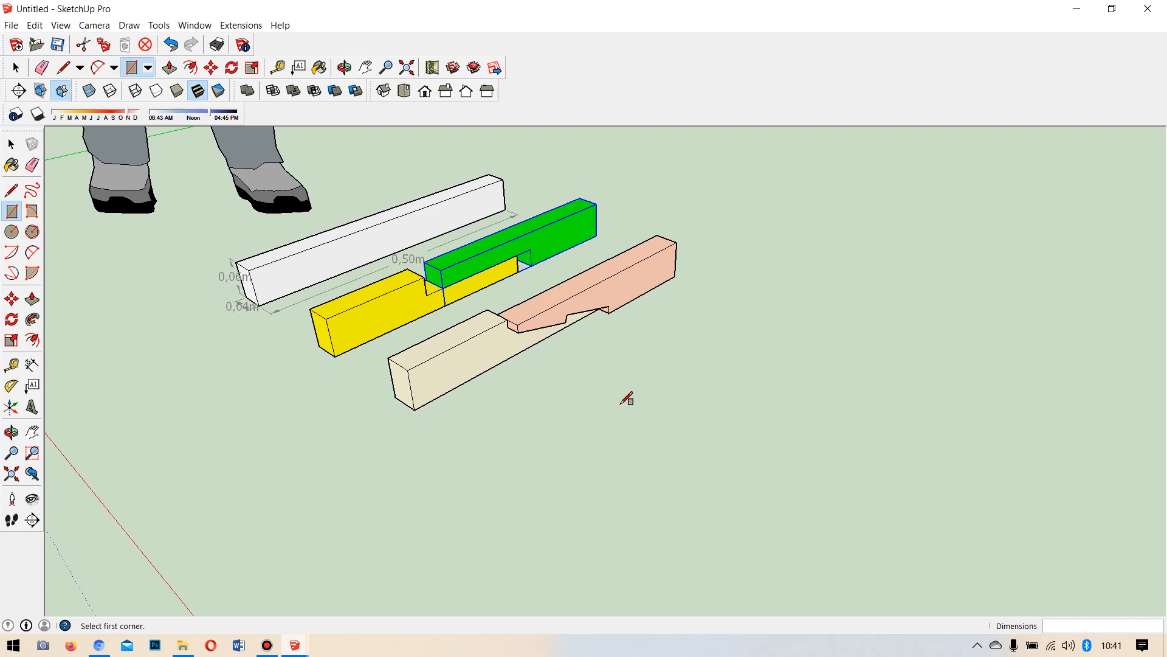
scroll(635, 360, "up", 3)
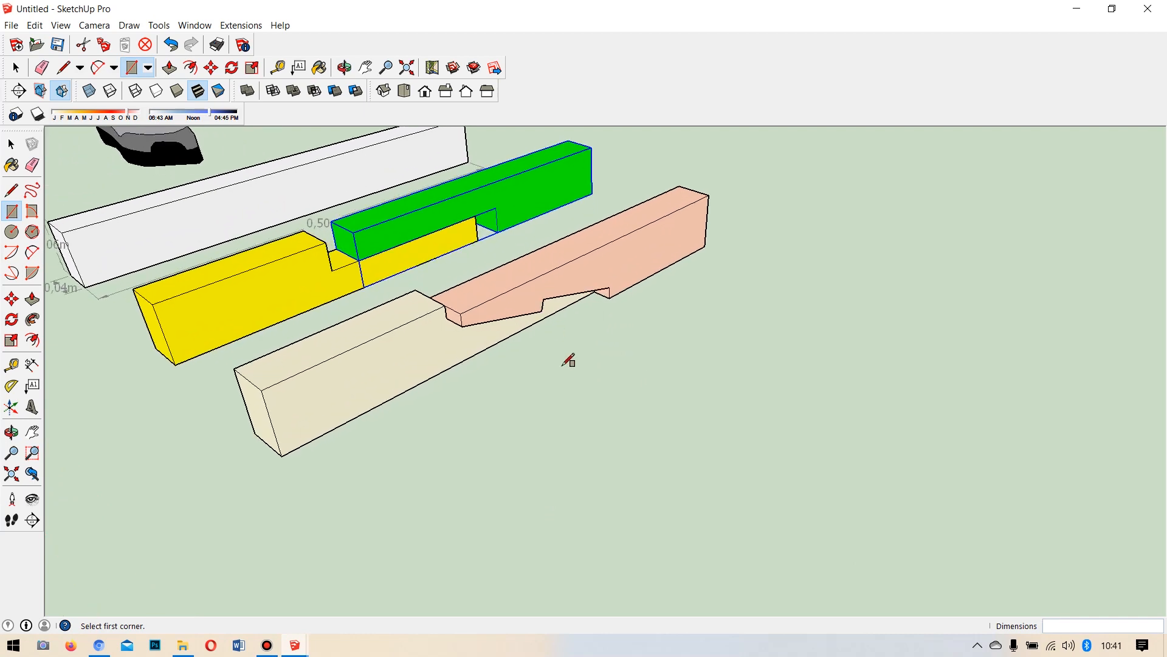
scroll(667, 411, "down", 2)
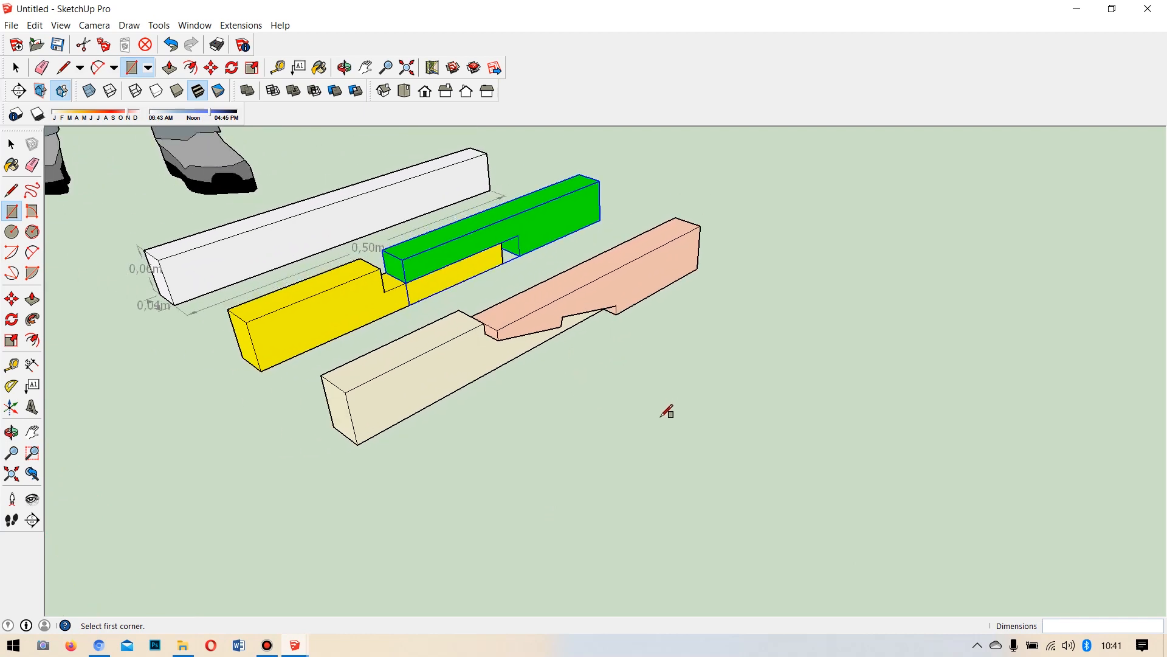
scroll(602, 412, "down", 1)
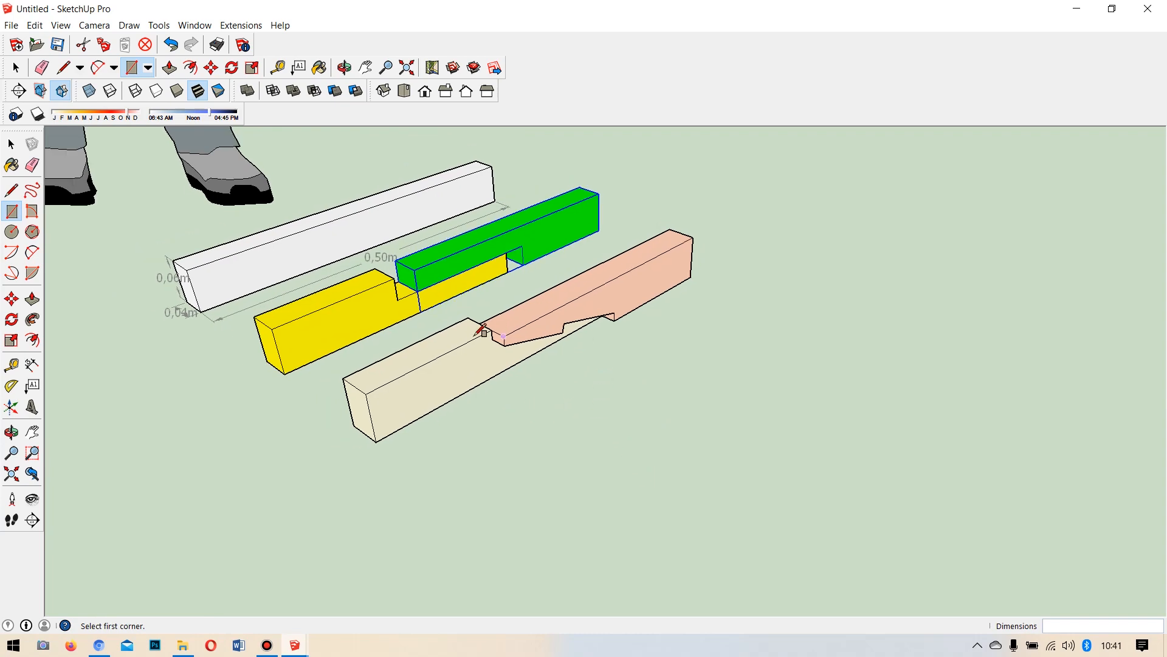
scroll(474, 336, "down", 2)
middle_click_drag(554, 372, 659, 396)
scroll(619, 392, "up", 2)
key("r")
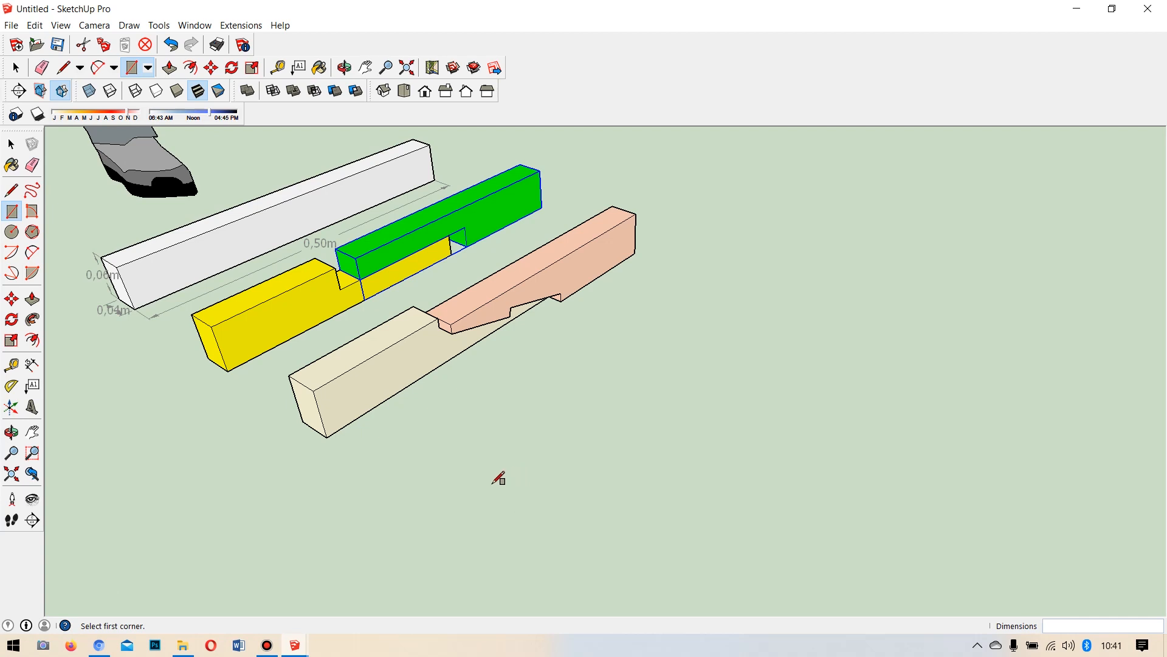
left_click(468, 460)
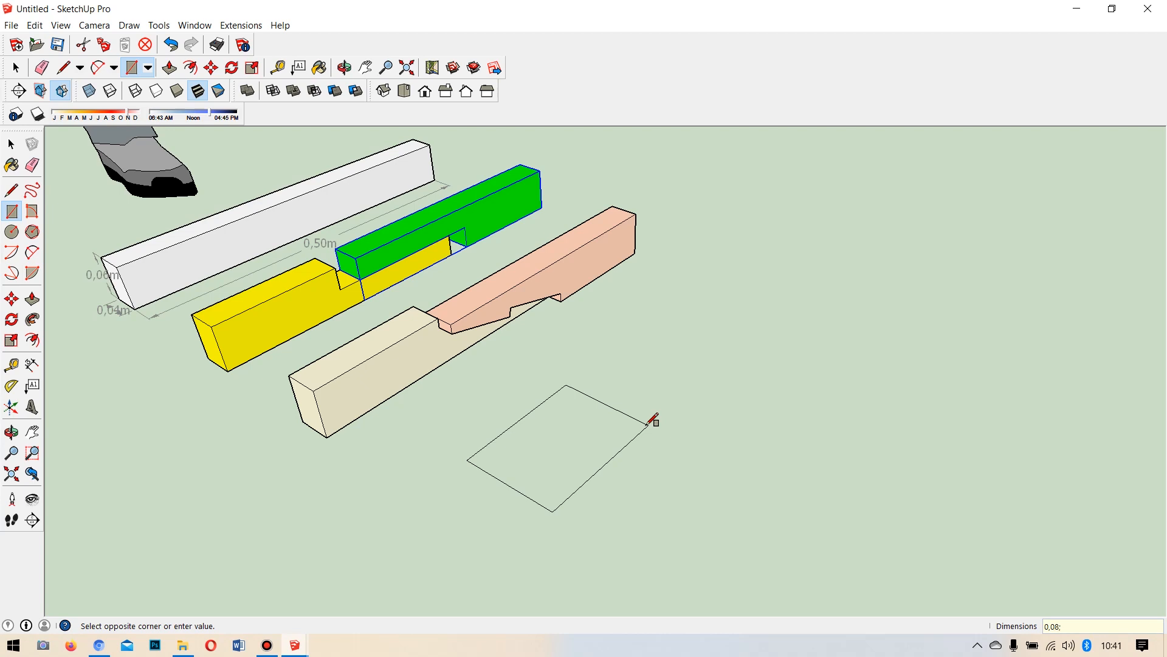
key("Return")
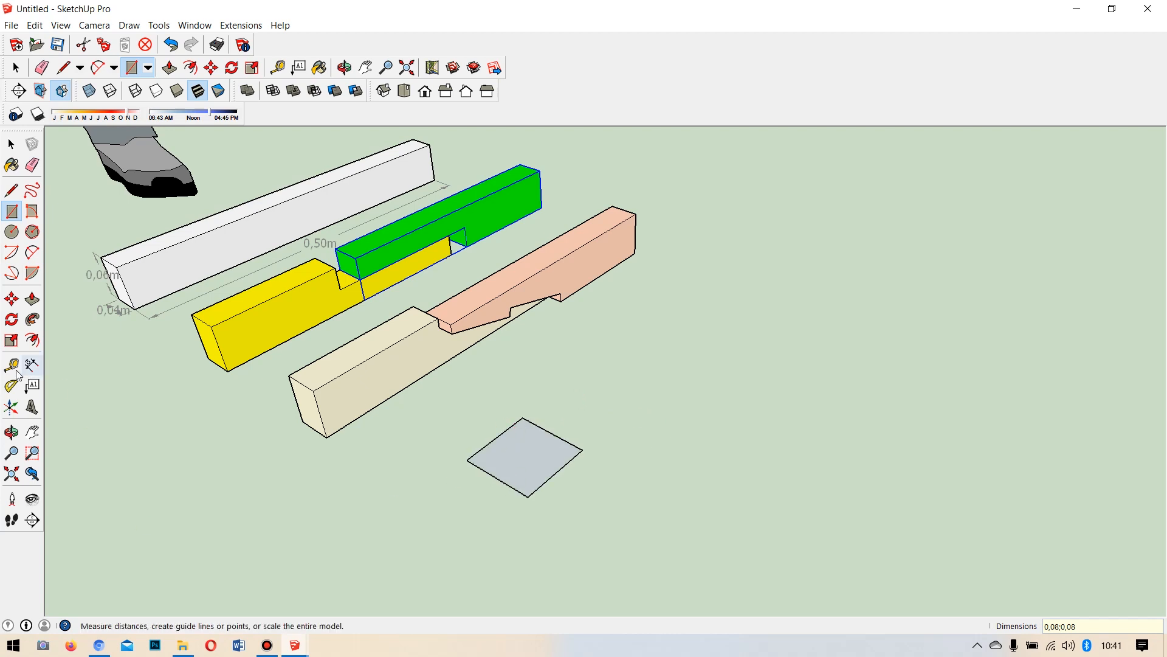
Extrude the square upwards 0.5 m into a vertical post.
left_click(32, 298)
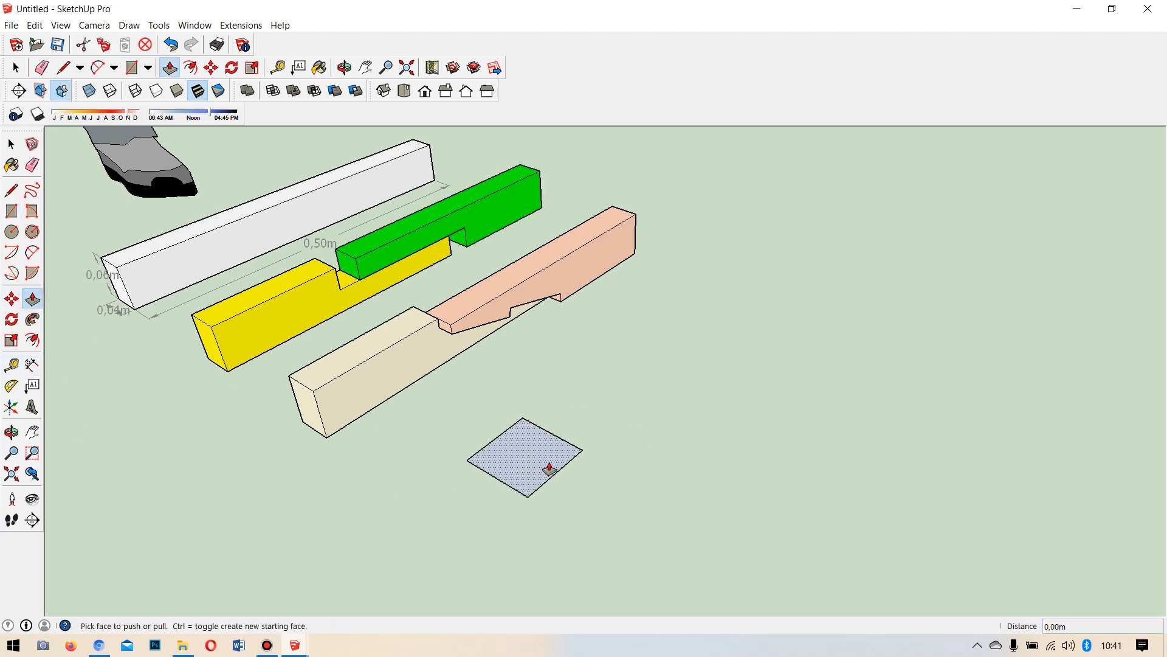
left_click(549, 469)
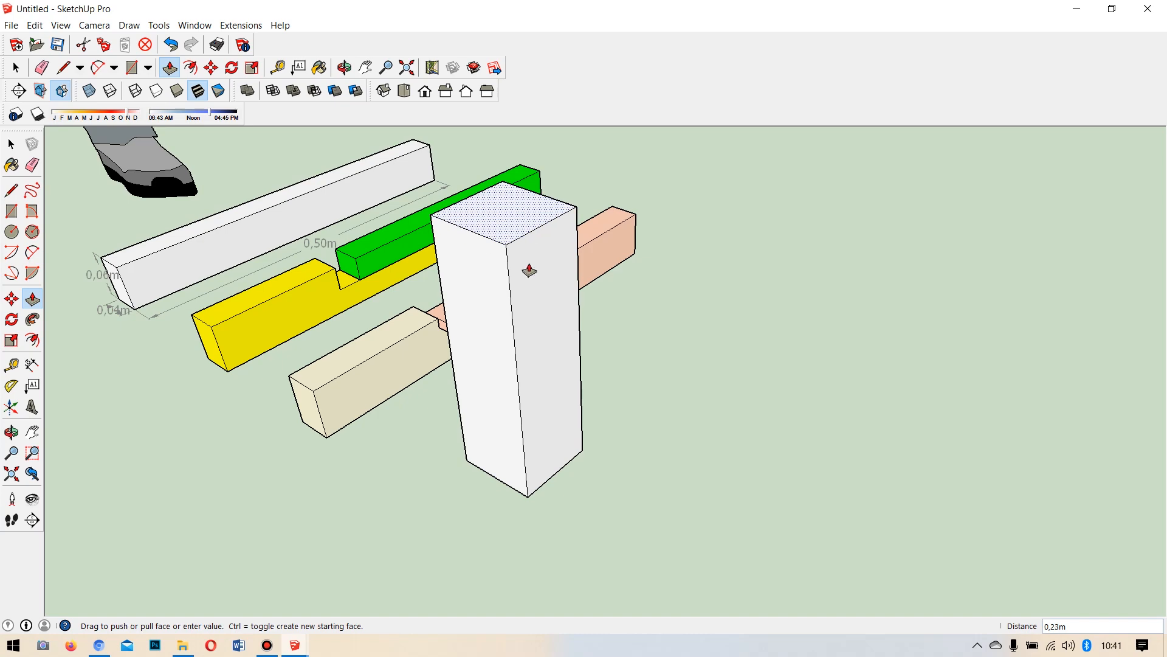
scroll(535, 298, "down", 2)
middle_click_drag(540, 306, 616, 230)
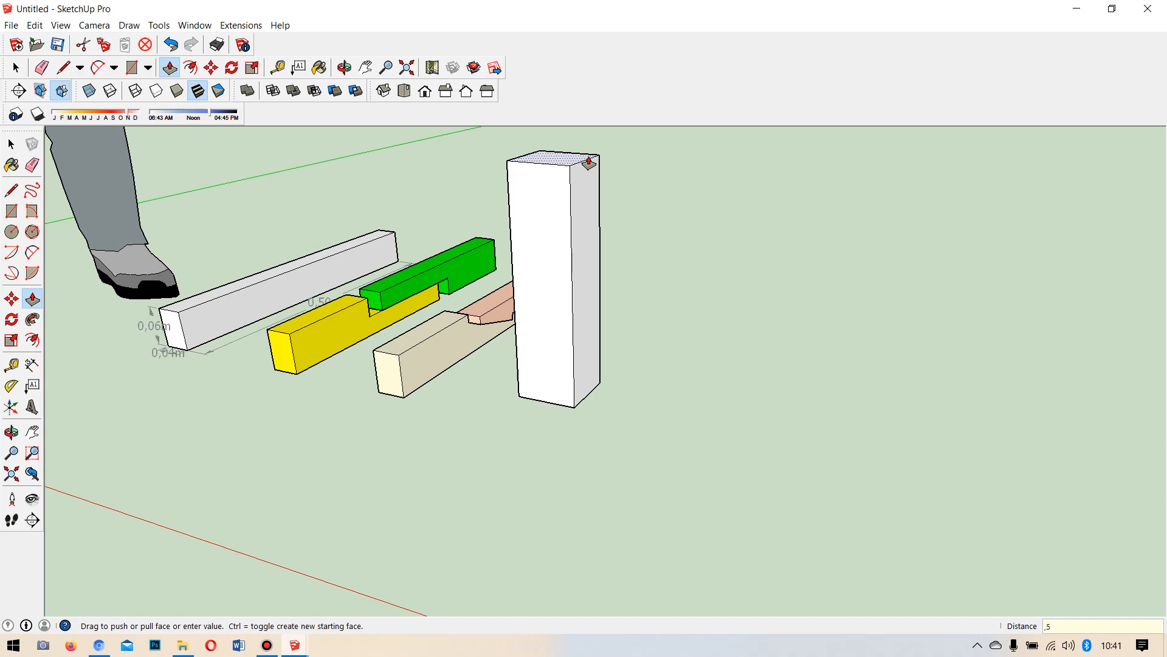
key("Return")
Draw a horizontal line across the post's front face at mid-height, from edge midpoint to edge midpoint.
scroll(609, 302, "down", 3)
mouse_move(610, 302)
middle_mouse_down()
mouse_move(550, 305)
mouse_move(631, 172)
mouse_move(611, 290)
middle_mouse_up()
scroll(560, 174, "up", 3)
scroll(563, 193, "up", 3)
scroll(611, 290, "down", 3)
key("r")
key("l")
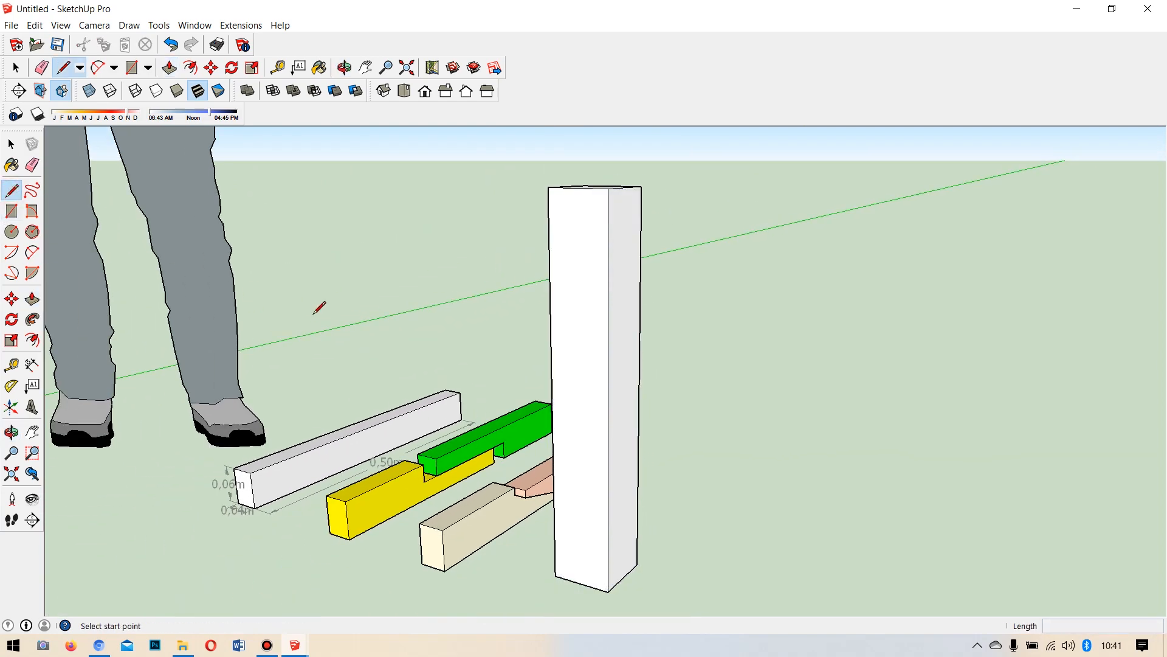
middle_click_drag(604, 417, 834, 383)
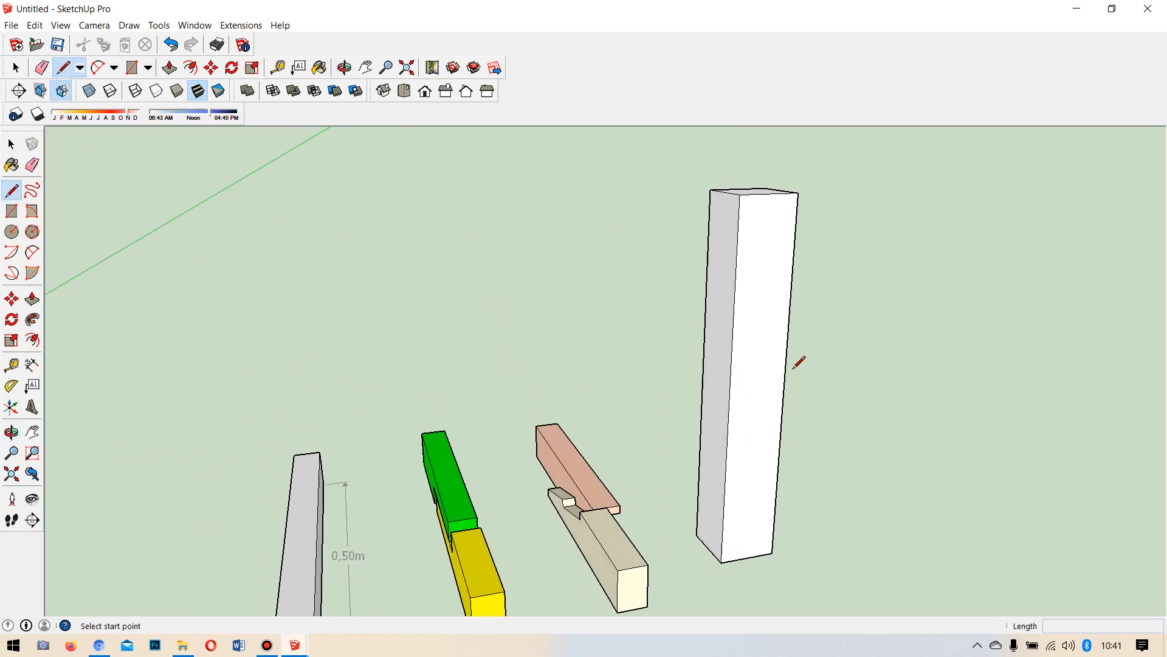
middle_click_drag(804, 471, 903, 487)
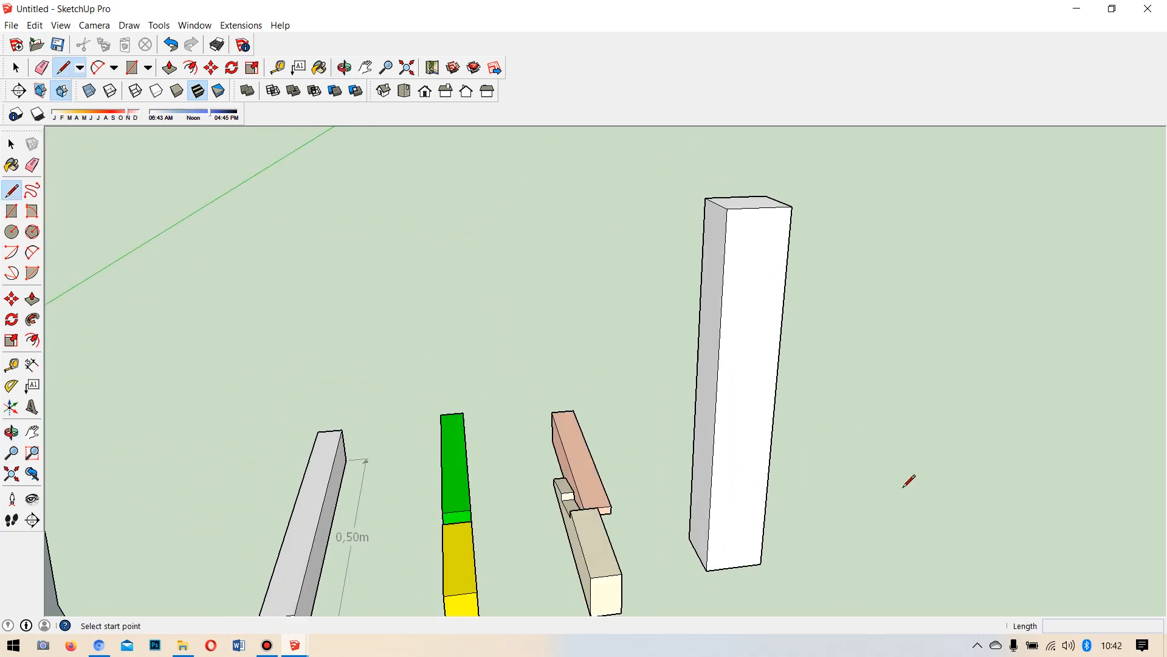
middle_click_drag(818, 532, 604, 521)
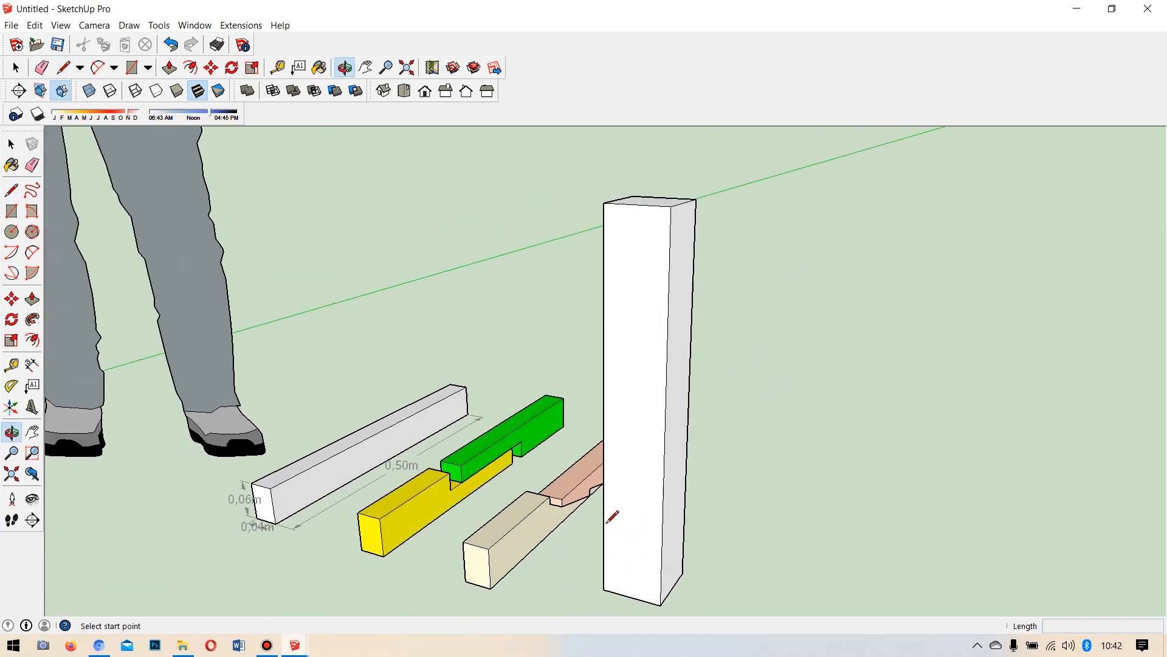
middle_click_drag(607, 409, 659, 546)
scroll(655, 550, "up", 2)
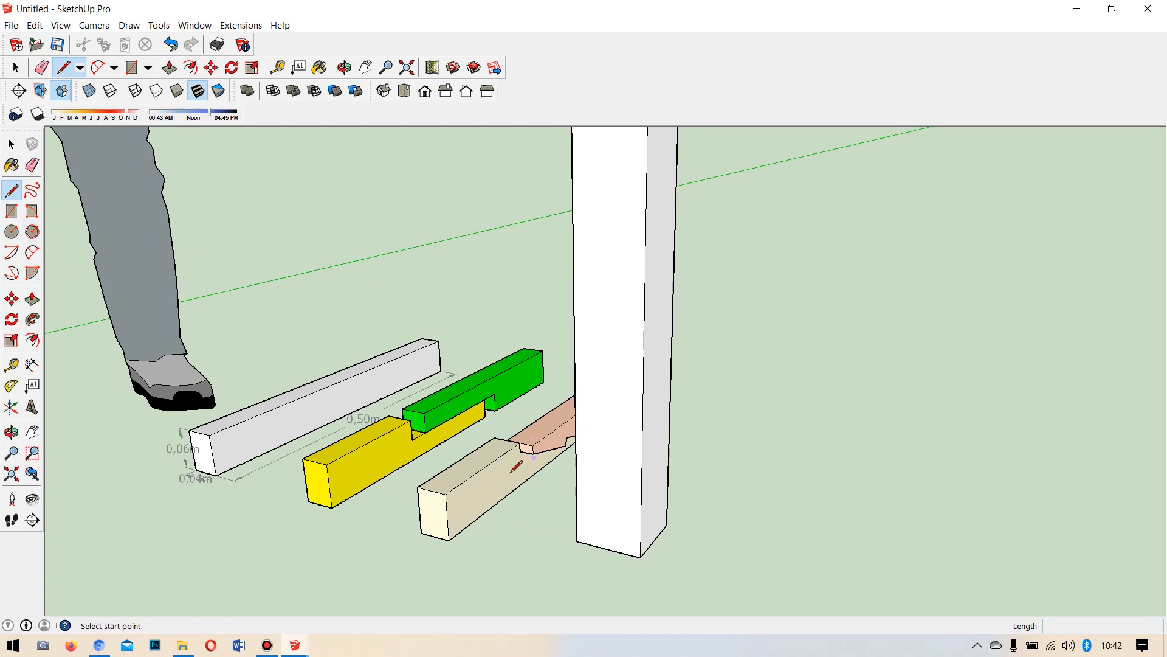
scroll(634, 492, "down", 2)
scroll(655, 359, "up", 1)
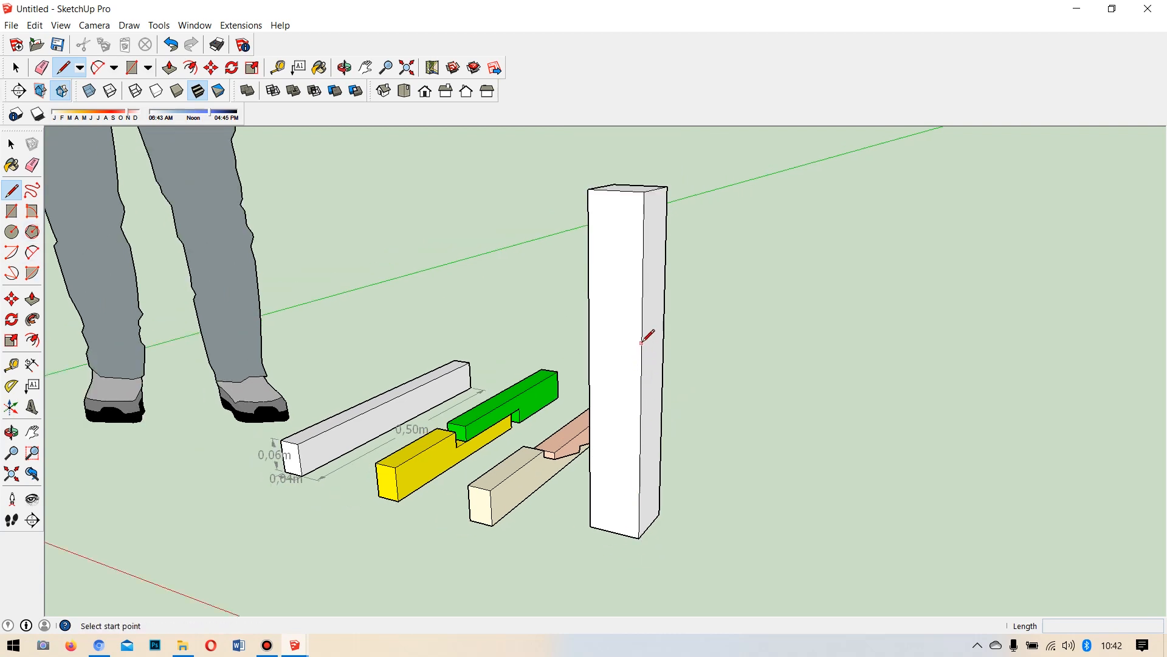
left_click(641, 377)
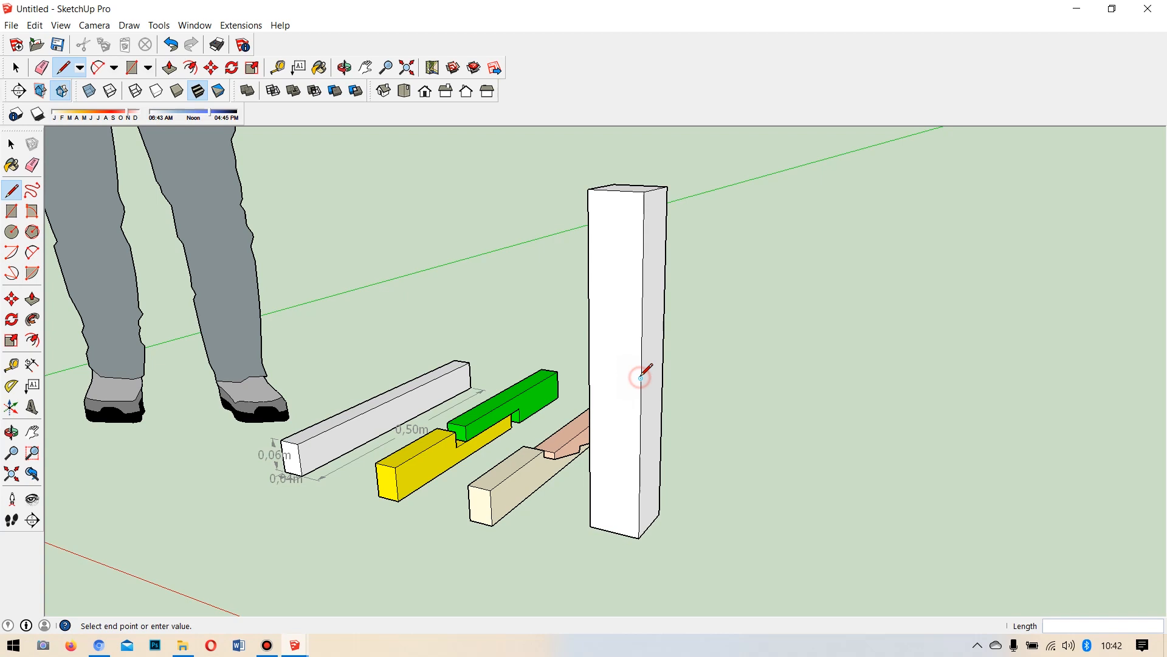
left_click(587, 370)
From the midline's centre, draw 0.08 m vertical lines down and up, joining their ends to the right and left post edges respectively.
scroll(611, 365, "up", 2)
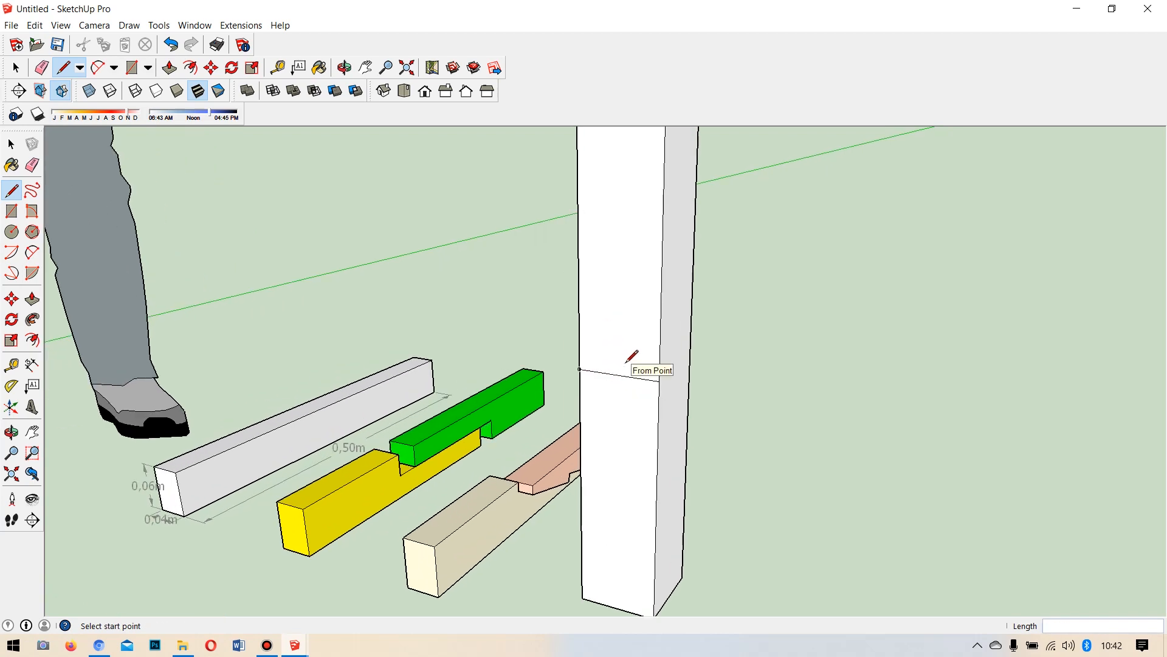
left_click(619, 376)
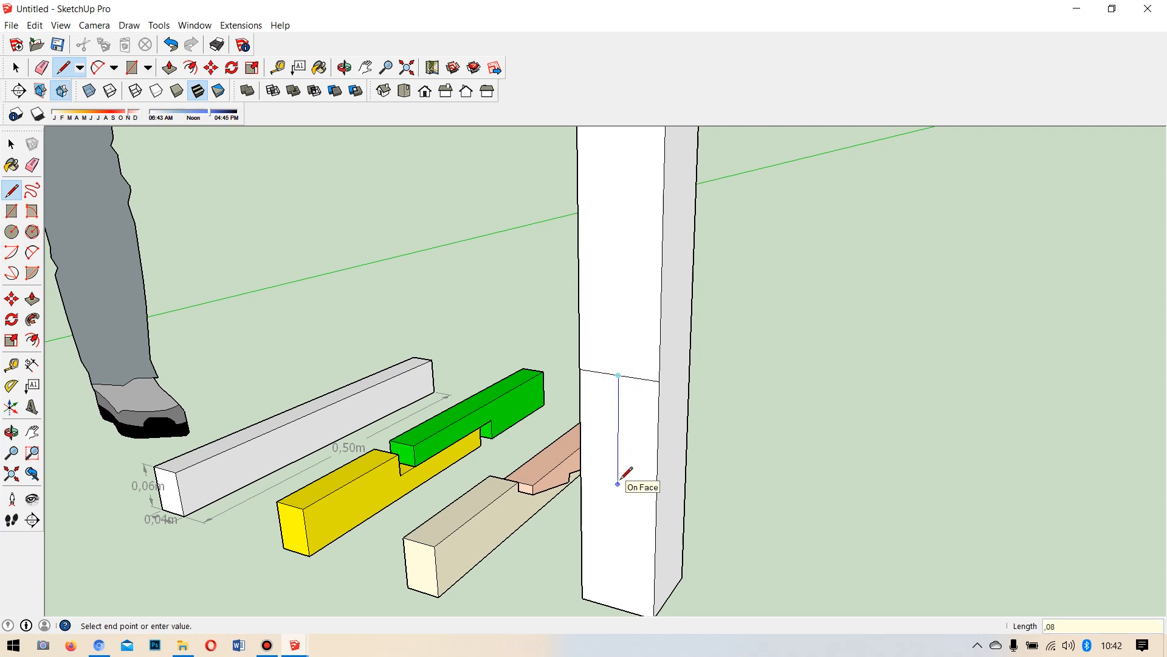
left_click(657, 462)
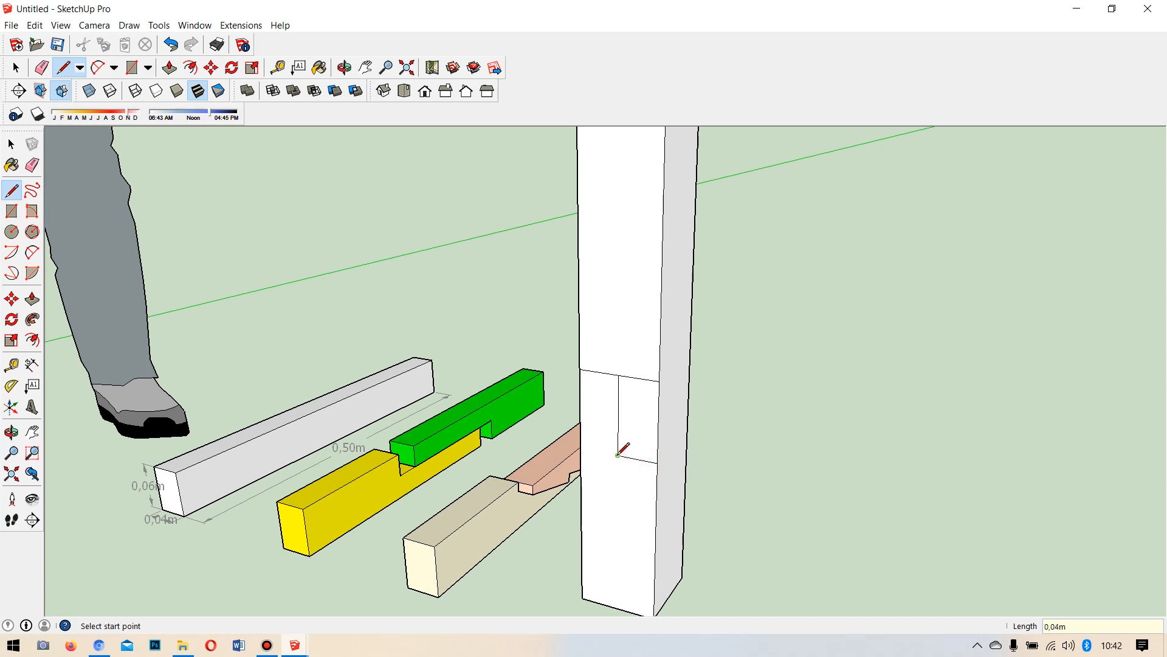
left_click(619, 374)
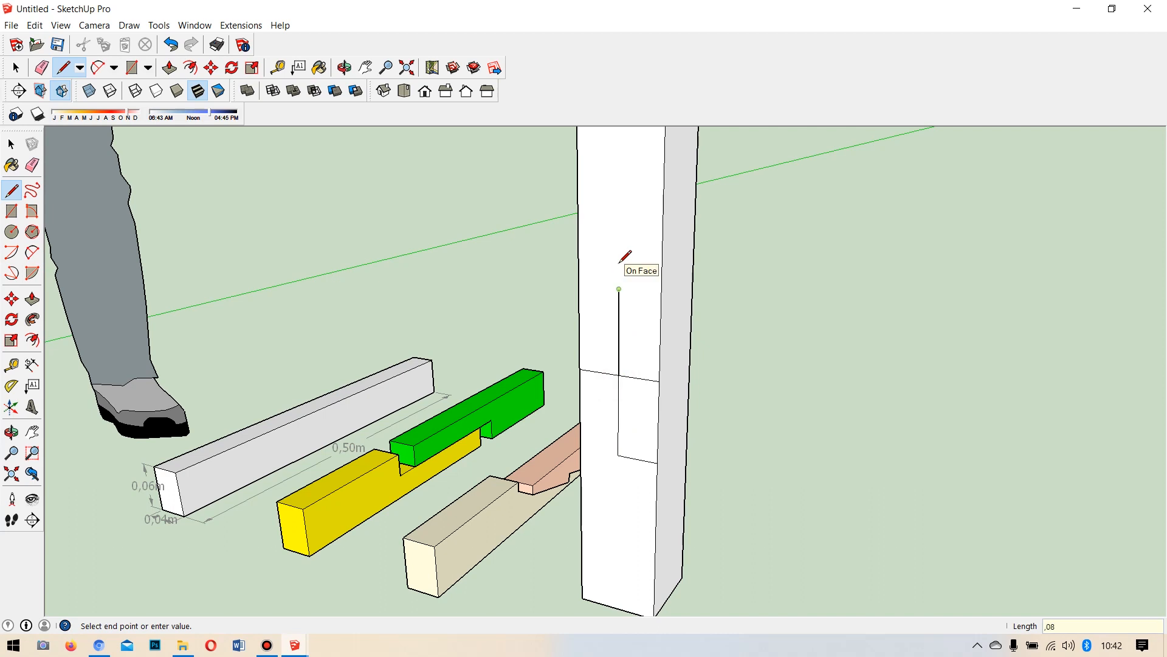
left_click(578, 284)
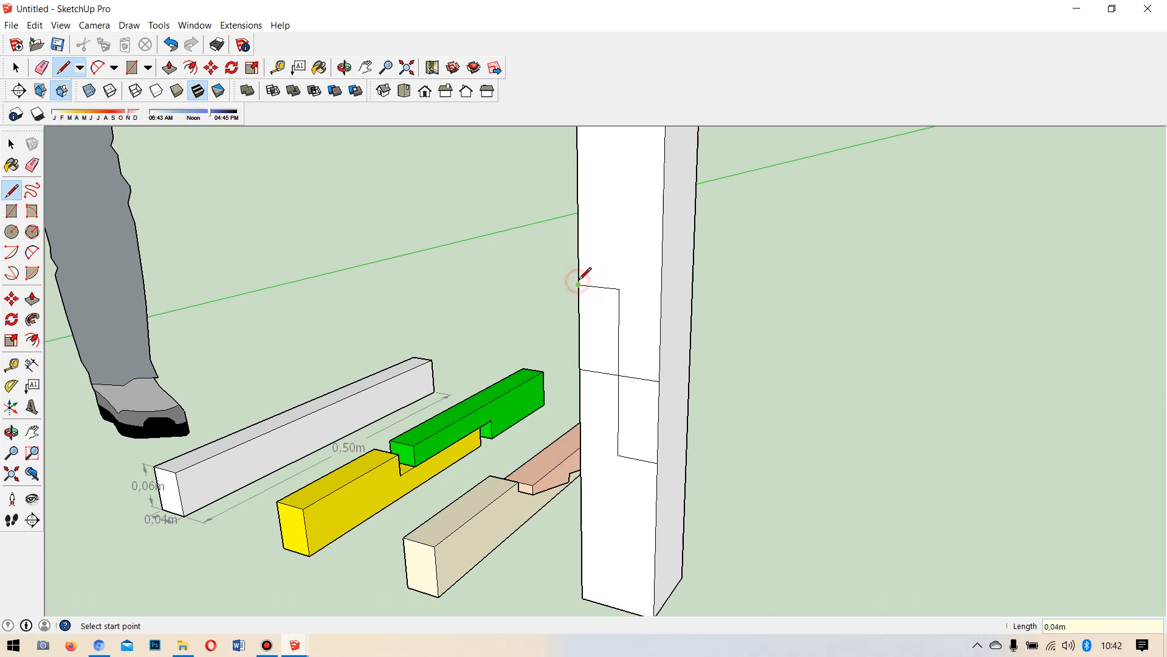
Erase both halves of the horizontal midline, leaving only the stepped joint outline on the post face.
left_click(32, 165)
left_click(599, 372)
left_click(633, 370)
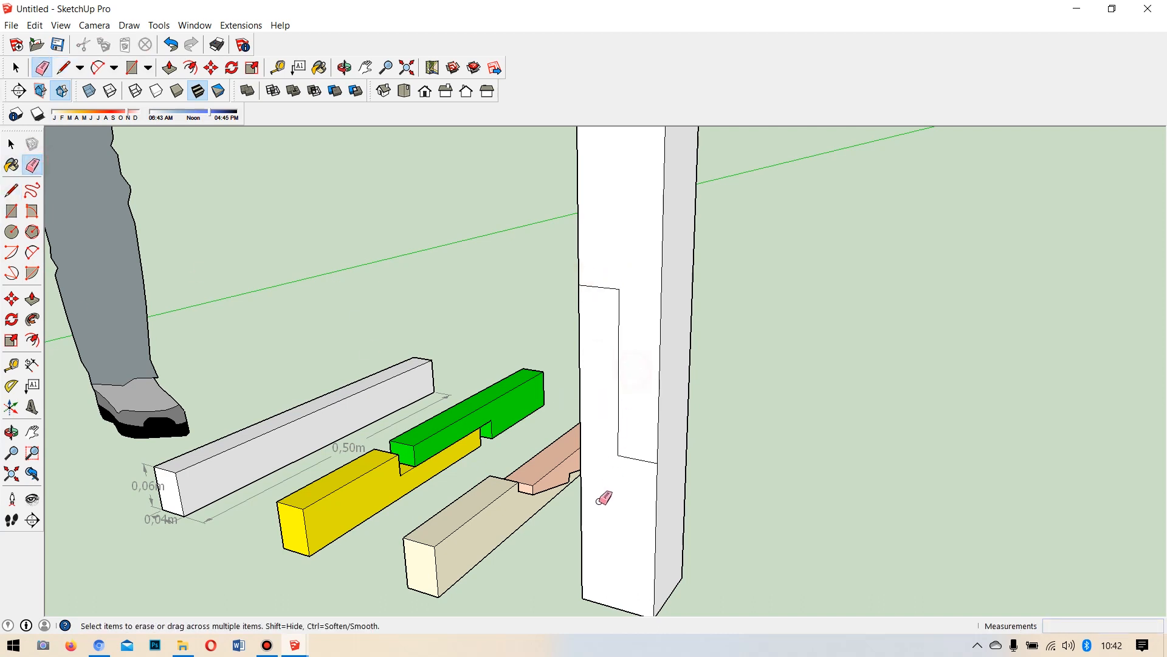
Select the whole post and place a copy about 0.19 m behind it along the green axis.
middle_click_drag(713, 308, 601, 340)
left_click(10, 145)
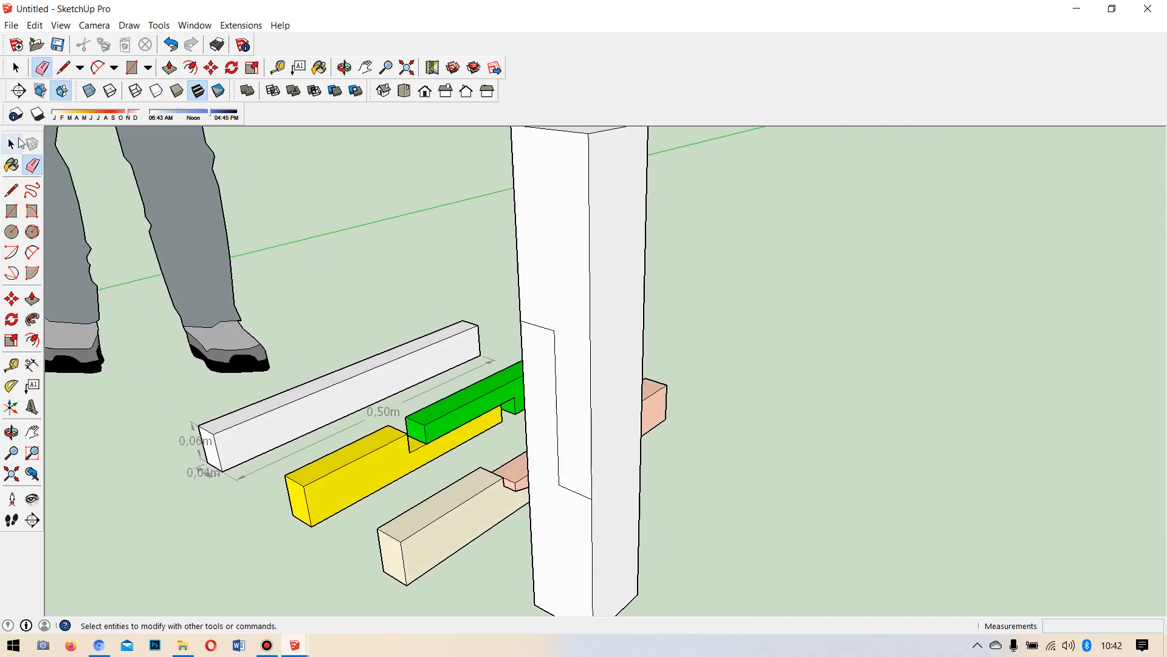
left_click(566, 294)
left_click(567, 534)
triple_click(575, 410)
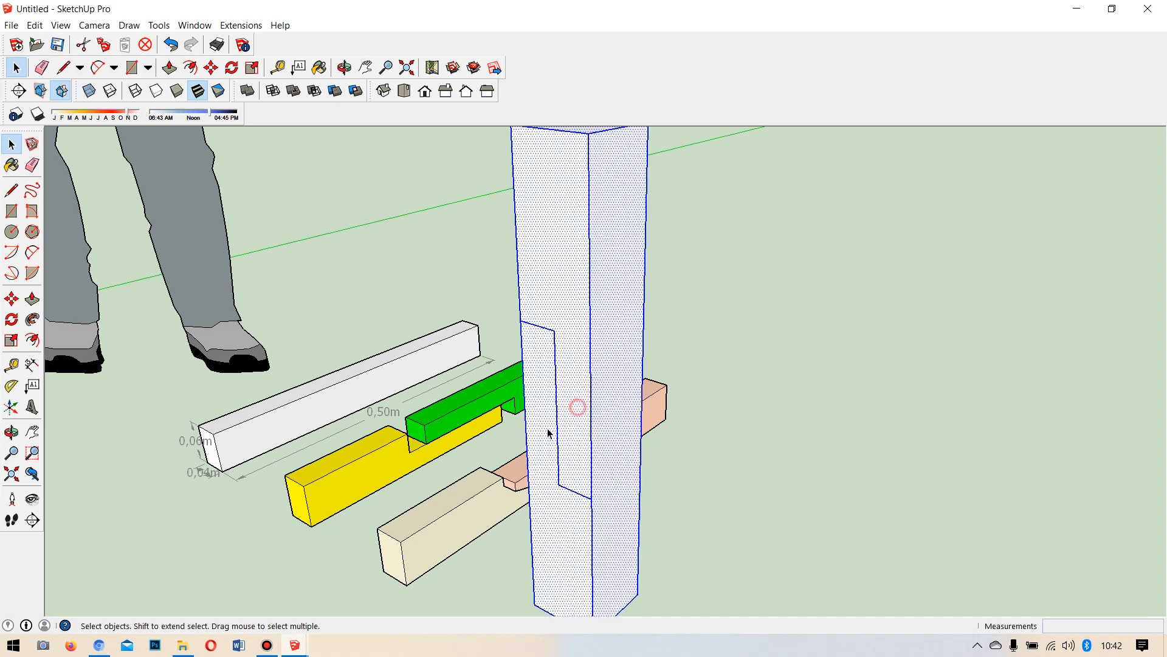
left_click(21, 298)
scroll(563, 450, "down", 3)
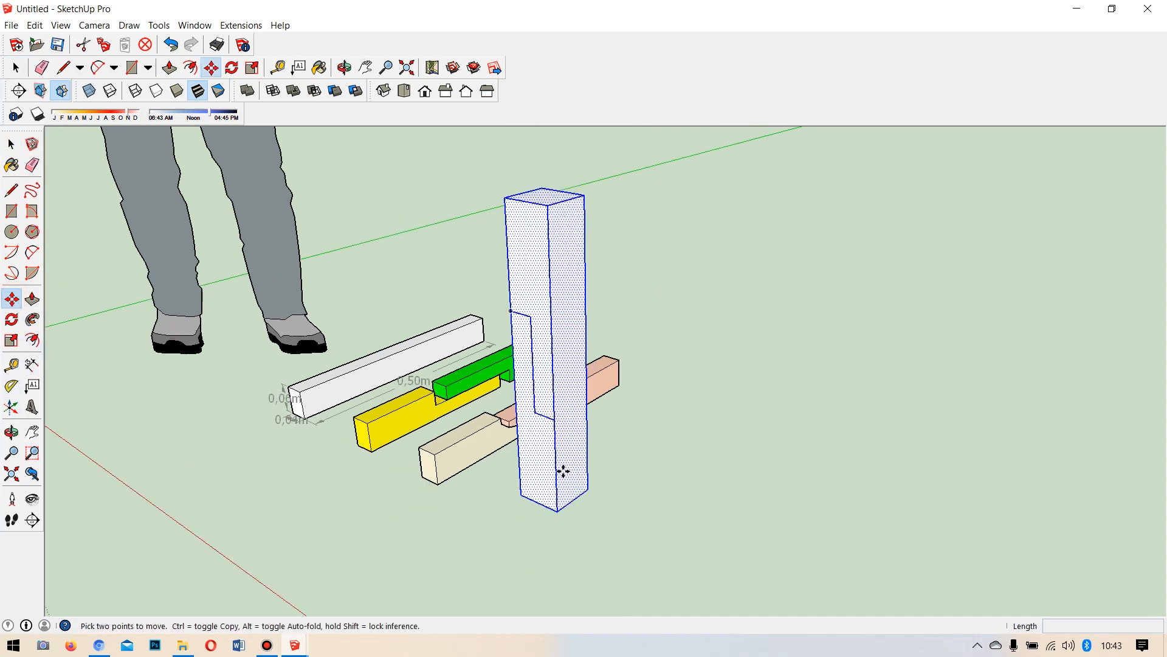
key("ctrl")
left_click(560, 509)
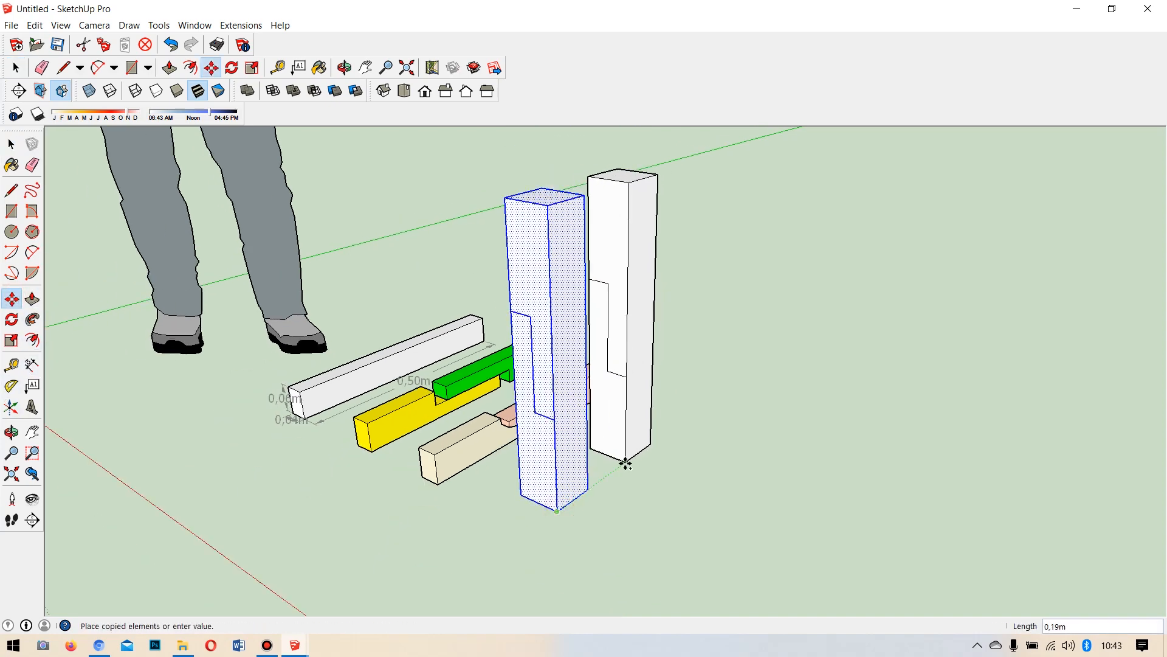
left_click(625, 463)
Push the front post's face above the stepped outline 0.08 m through its full depth to cut away the upper part.
scroll(617, 253, "up", 3)
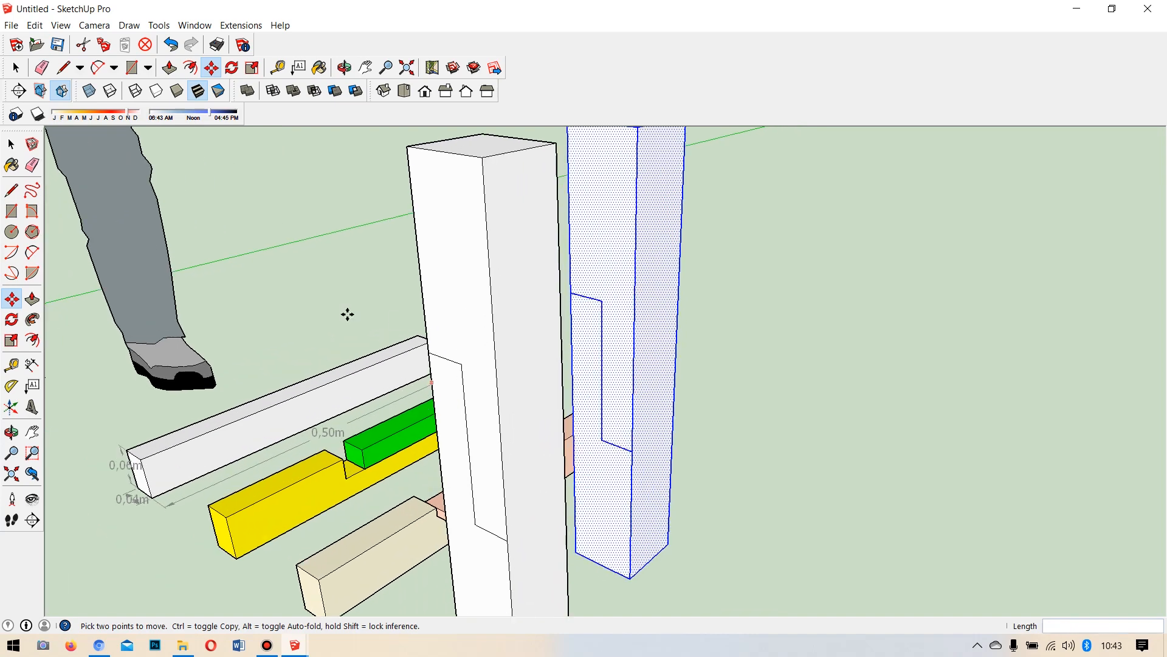
left_click(33, 298)
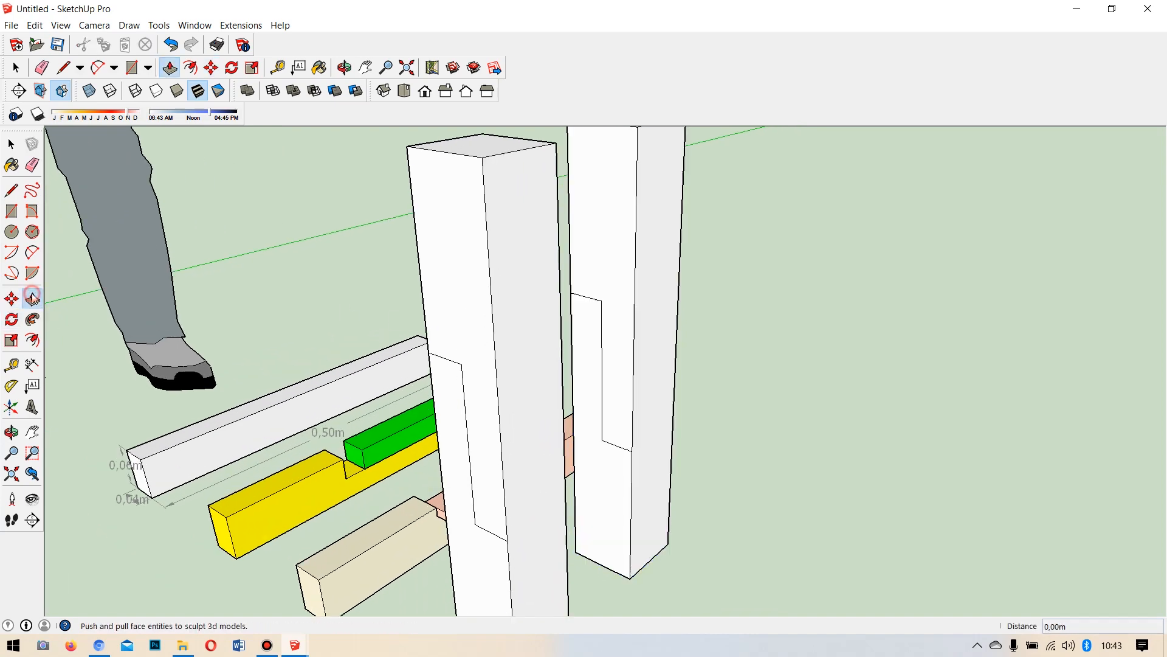
left_click(467, 286)
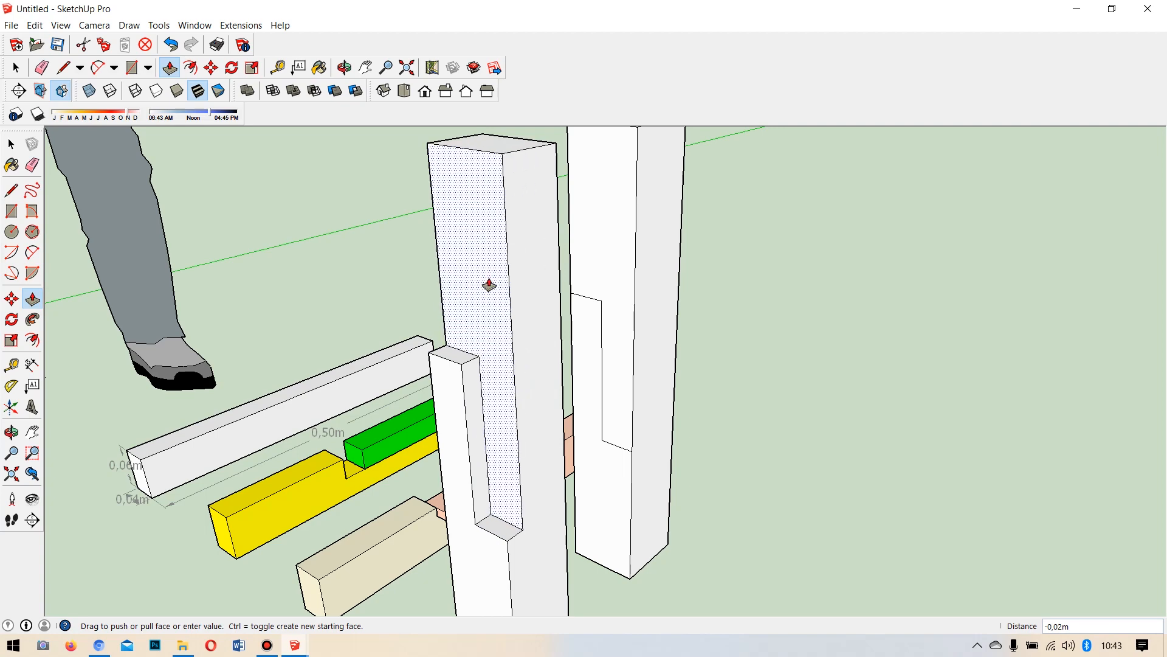
left_click(539, 267)
Split the tenon's top face with a line between its side midpoints and push the rear half down 0.16 m to the shoulder.
left_click(11, 191)
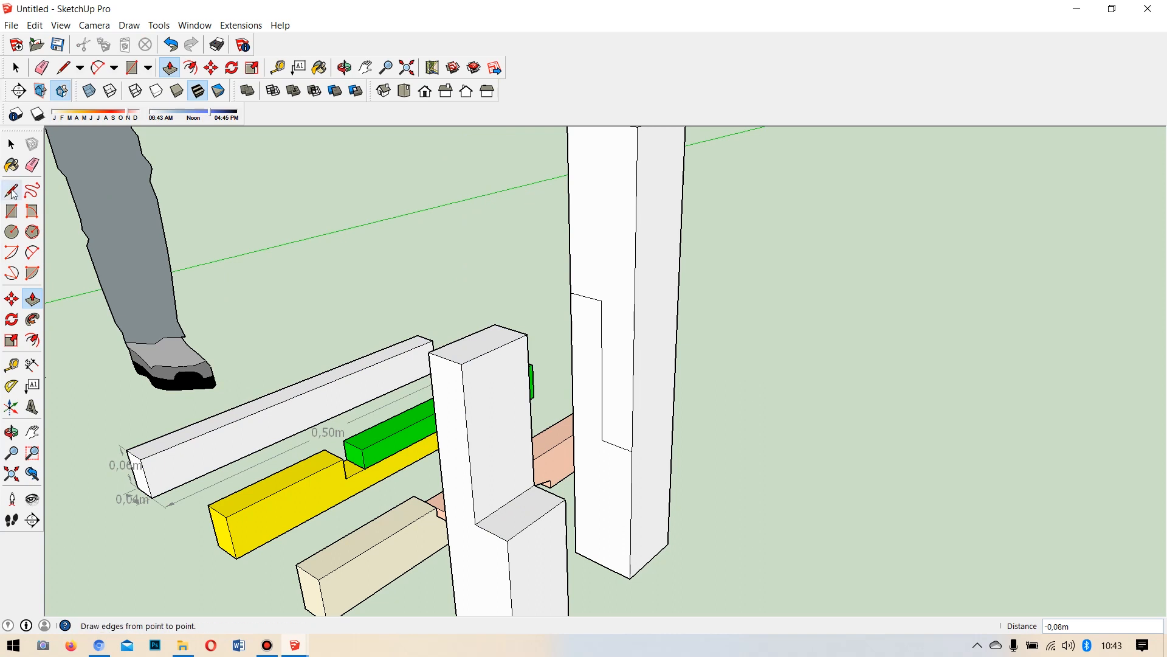
left_click(495, 348)
left_click(469, 334)
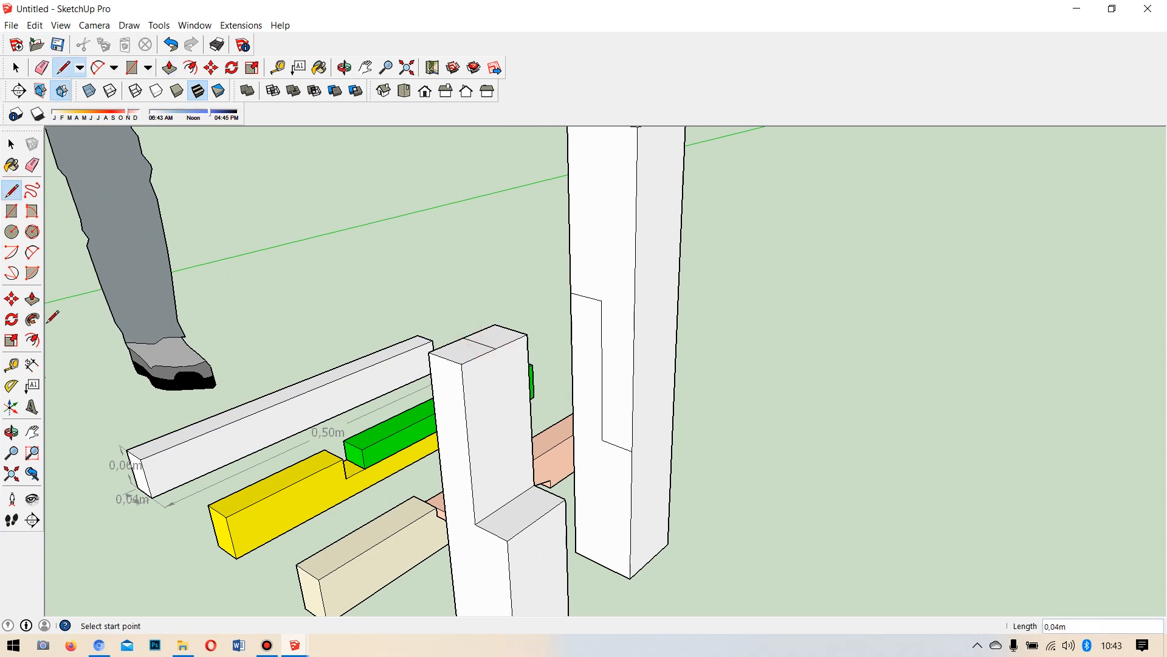
left_click(32, 299)
left_click(496, 334)
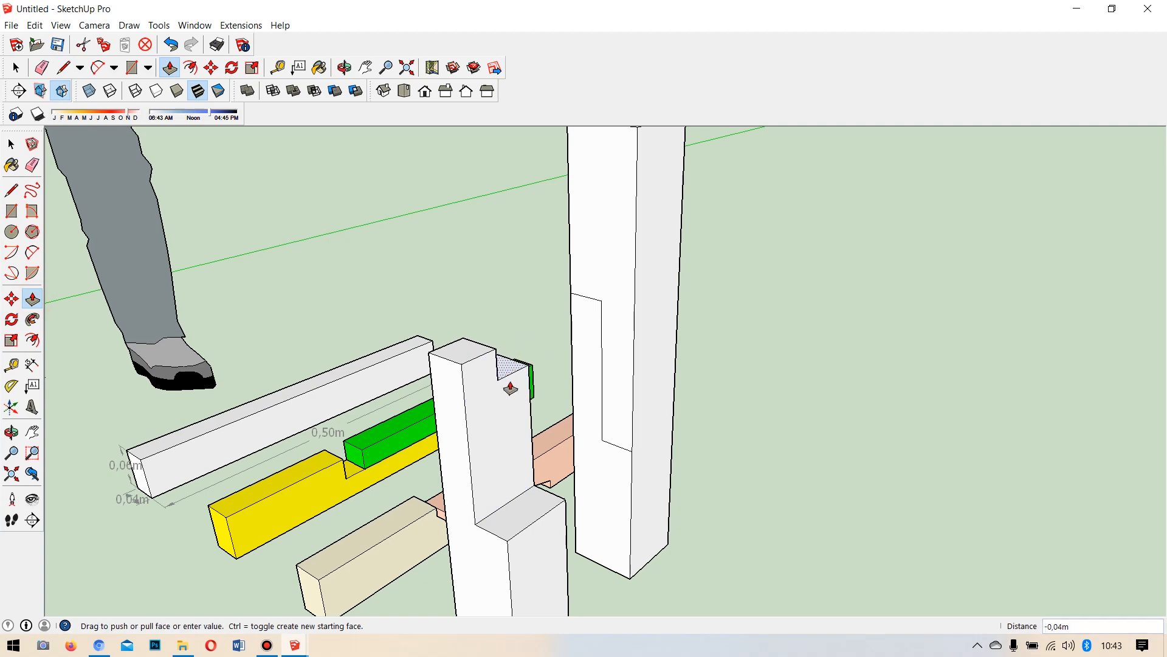
left_click(520, 494)
middle_click_drag(521, 495, 404, 594)
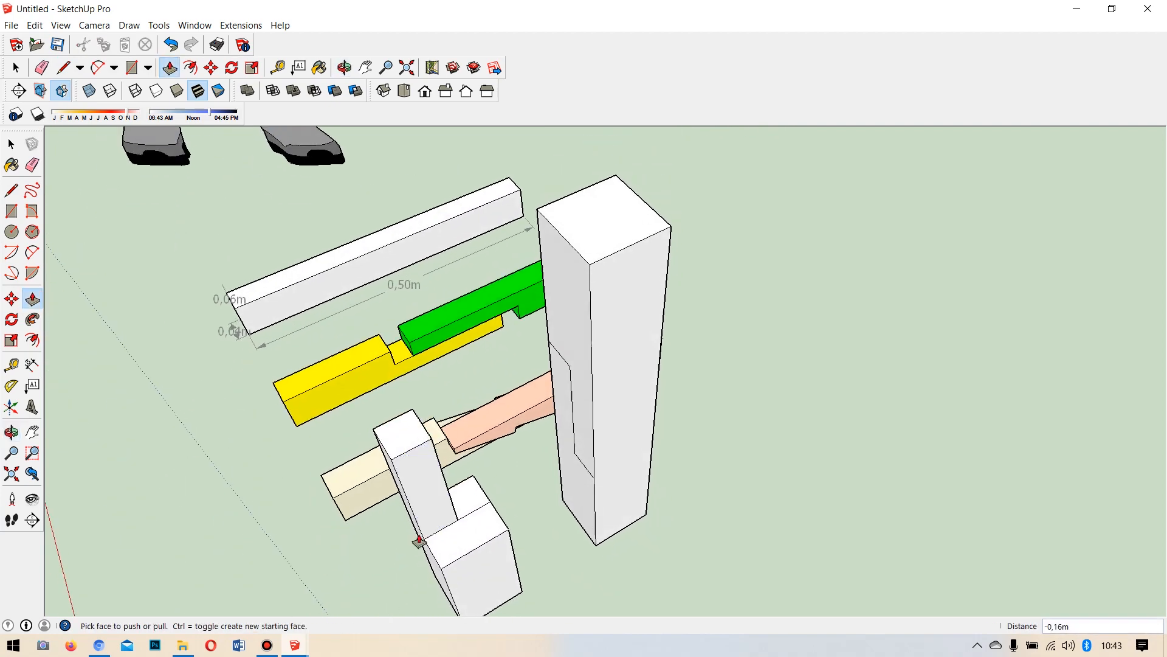
scroll(409, 477, "up", 3)
middle_click_drag(553, 492, 472, 534)
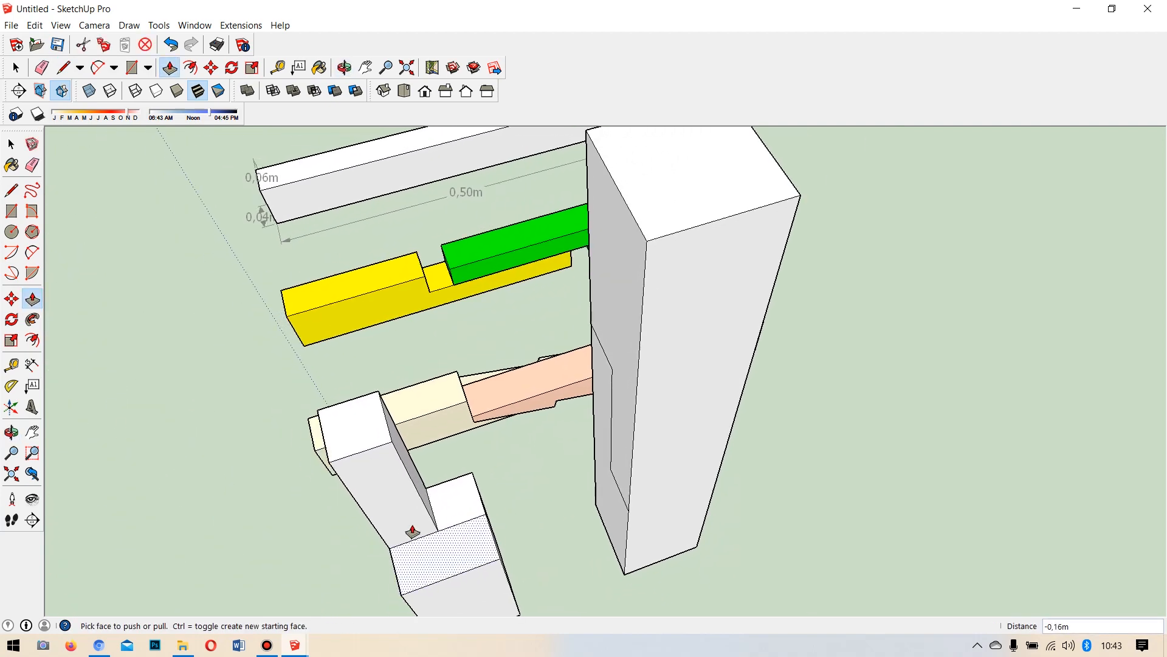
Draw a 0.04 × 0.04 m square on the rear shoulder beside the tenon and pull it up 0.16 m to form a second, diagonally opposite tenon.
left_click(12, 211)
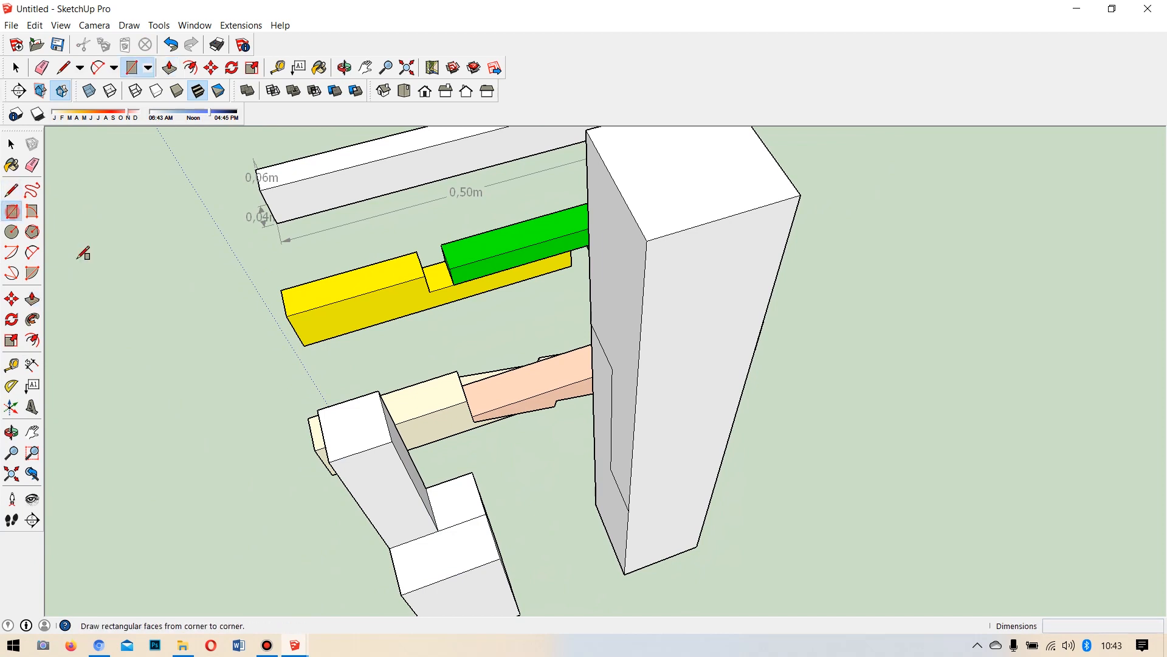
left_click(439, 530)
left_click(503, 553)
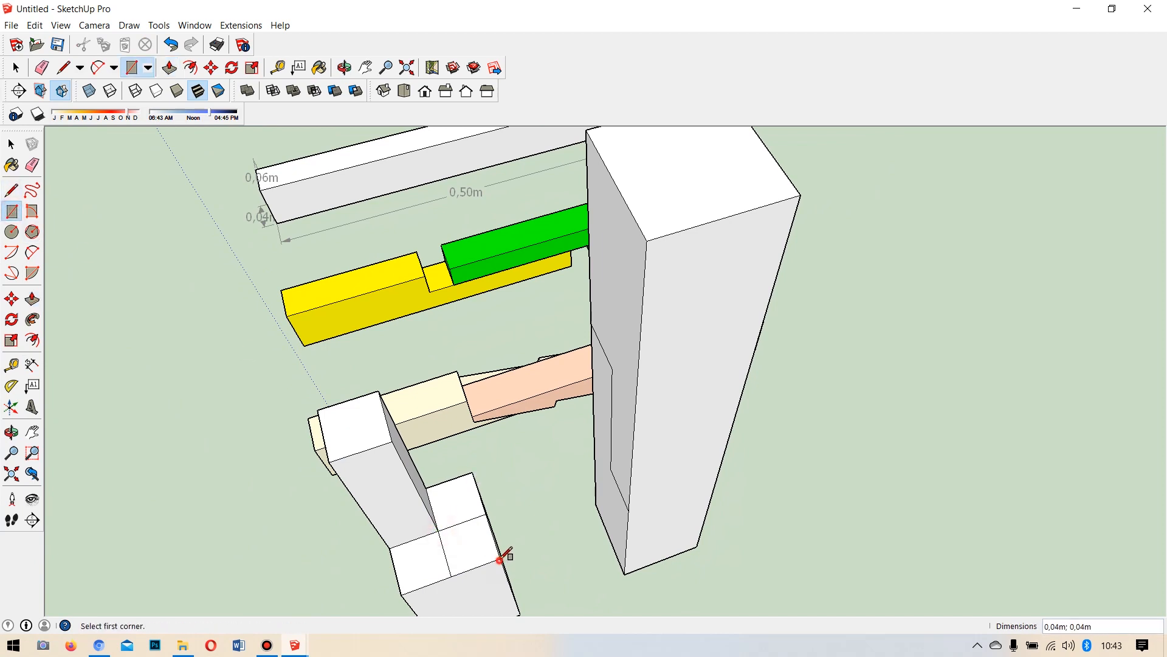
left_click(31, 299)
left_click(486, 549)
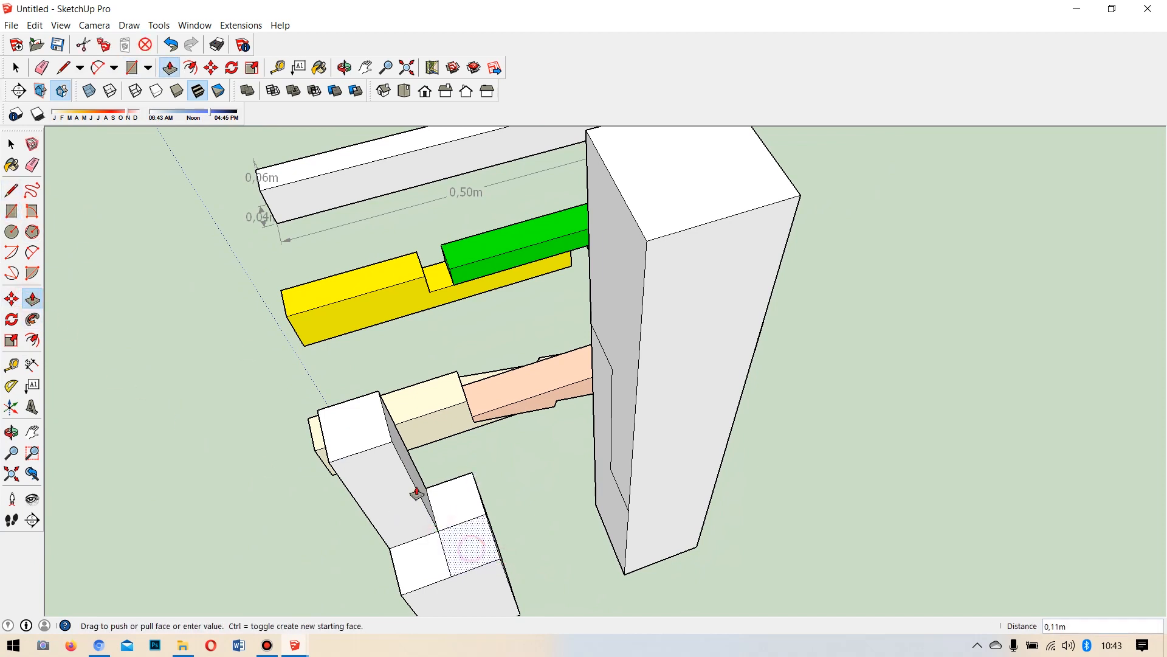
left_click(366, 453)
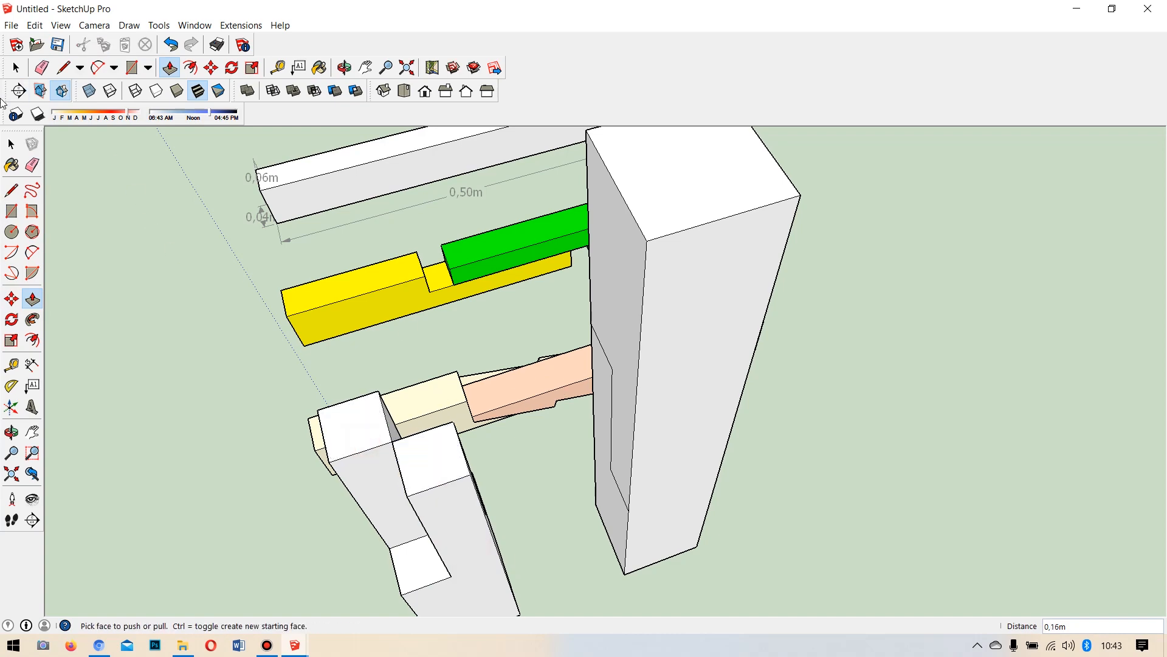
Examine the cut front post and the outlined rear post, selecting each in turn to check its geometry.
left_click(11, 144)
middle_click_drag(279, 285, 669, 262)
scroll(659, 338, "down", 4)
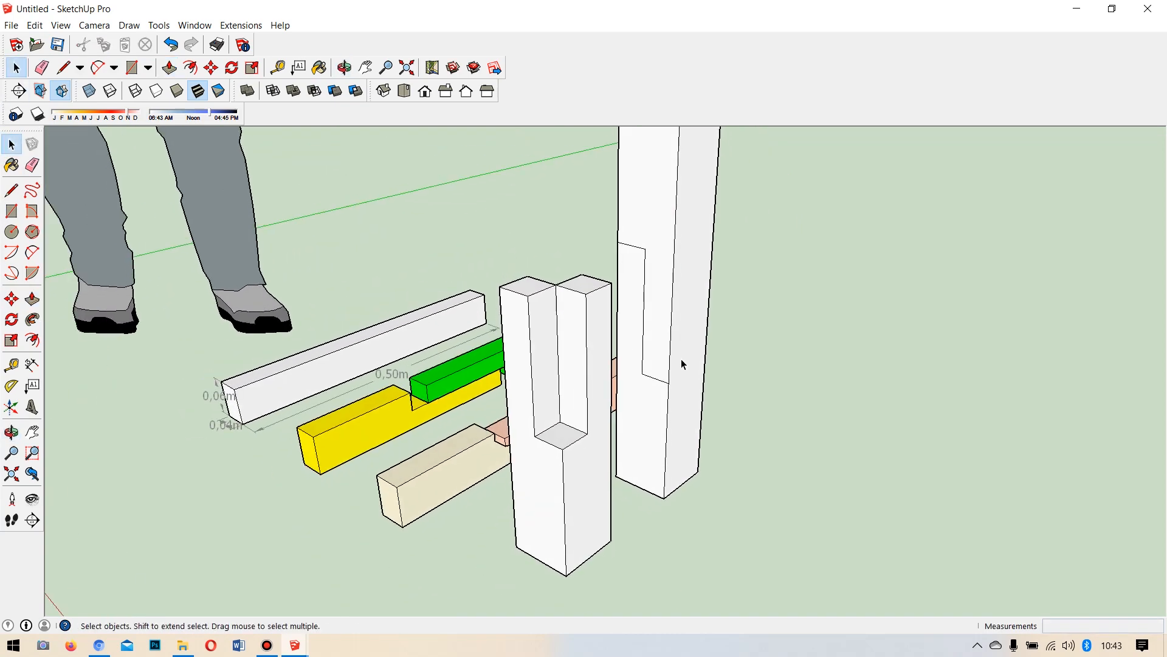
middle_click_drag(697, 419, 644, 412)
scroll(663, 383, "up", 2)
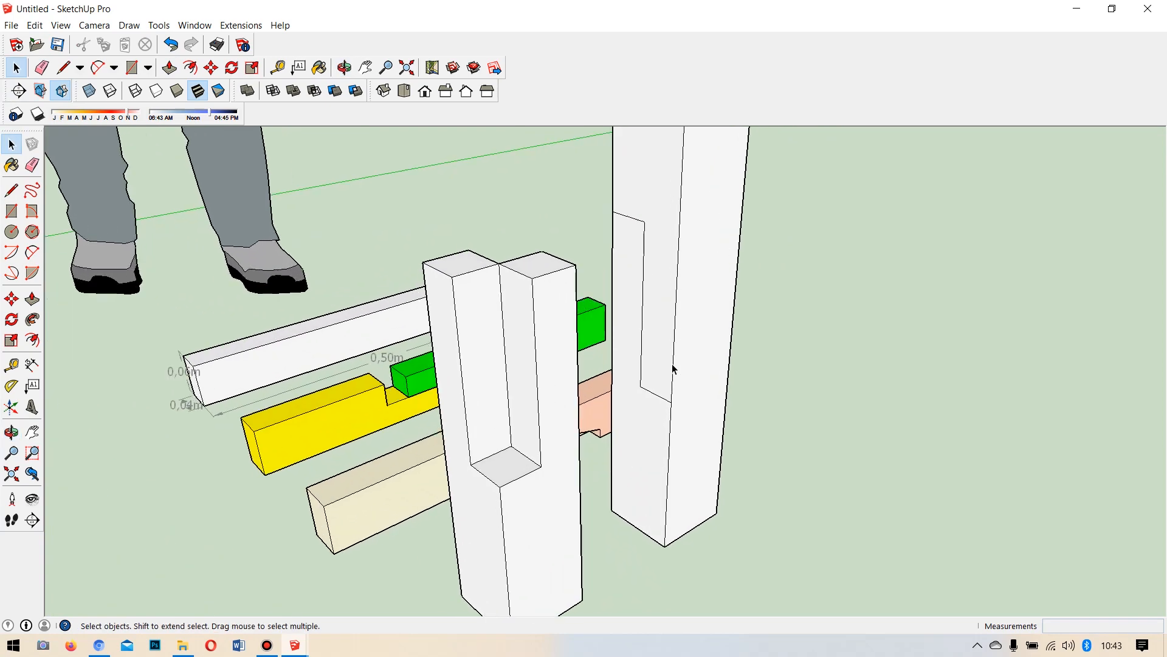
middle_click_drag(681, 318, 688, 307)
left_click(677, 289)
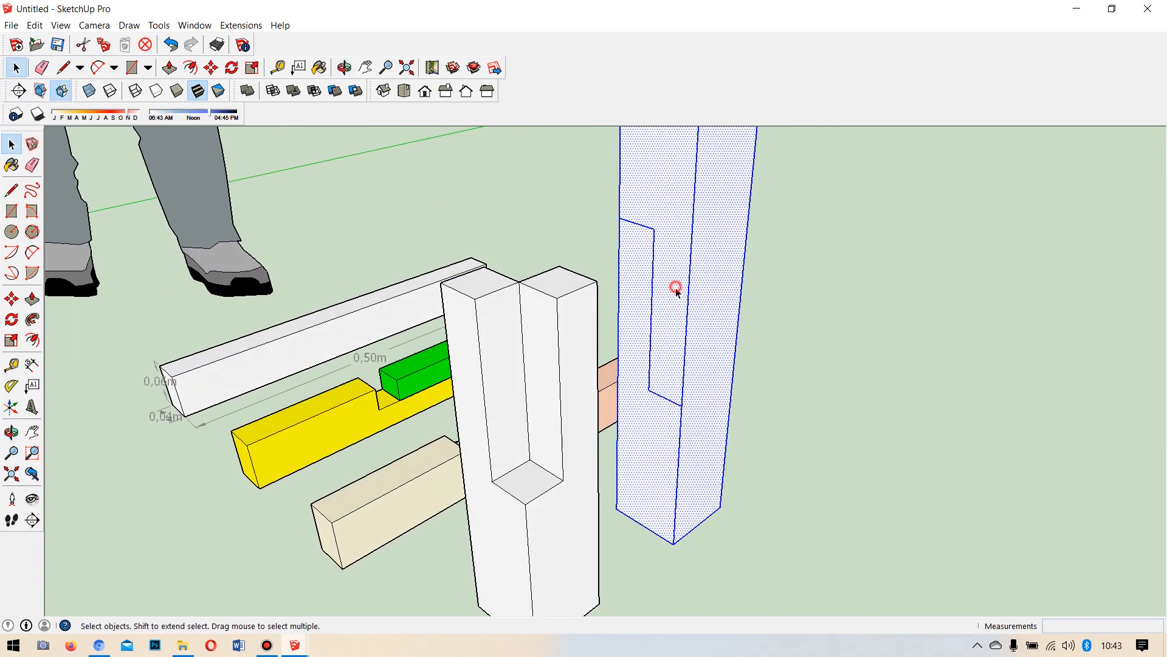
left_click(562, 448)
triple_click(584, 381)
left_click(882, 465)
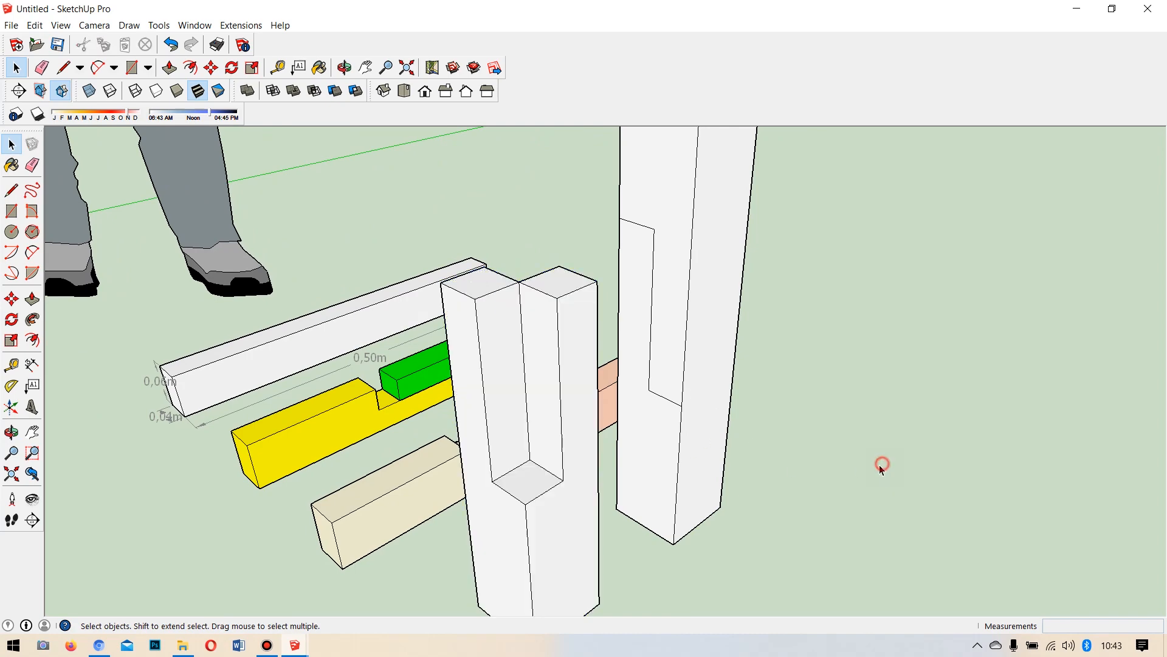
Push the rear post's face below the stepped outline 0.08 m through its full depth to cut away the lower part.
triple_click(669, 377)
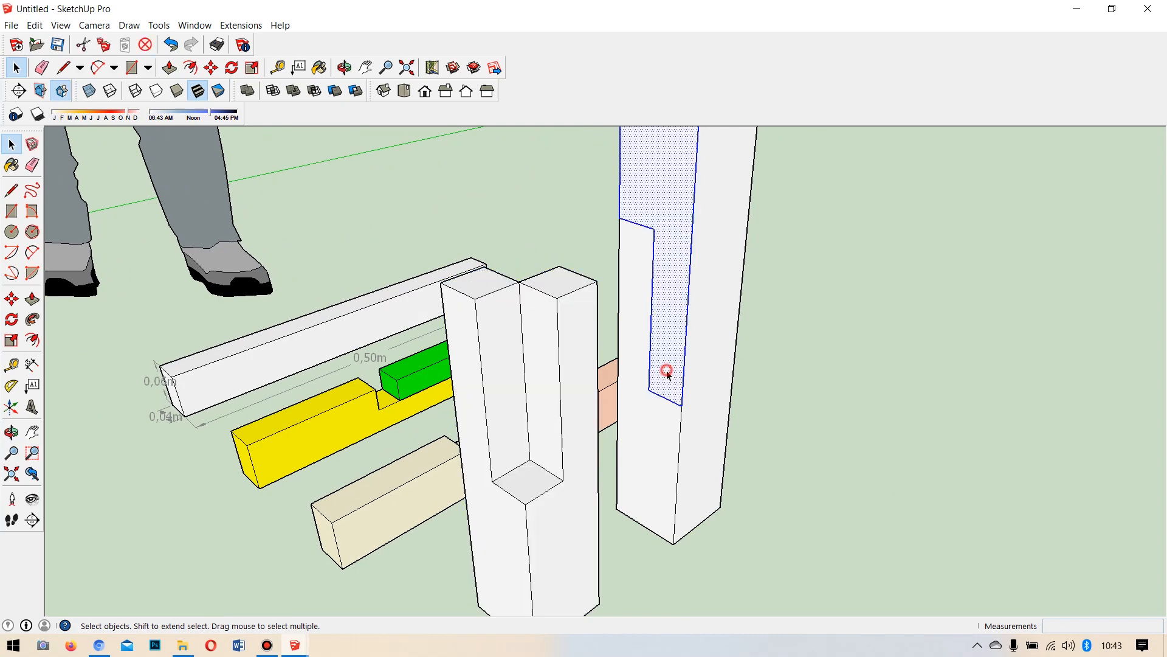
left_click(32, 298)
left_click_drag(669, 448, 748, 422)
middle_click_drag(748, 422, 766, 271)
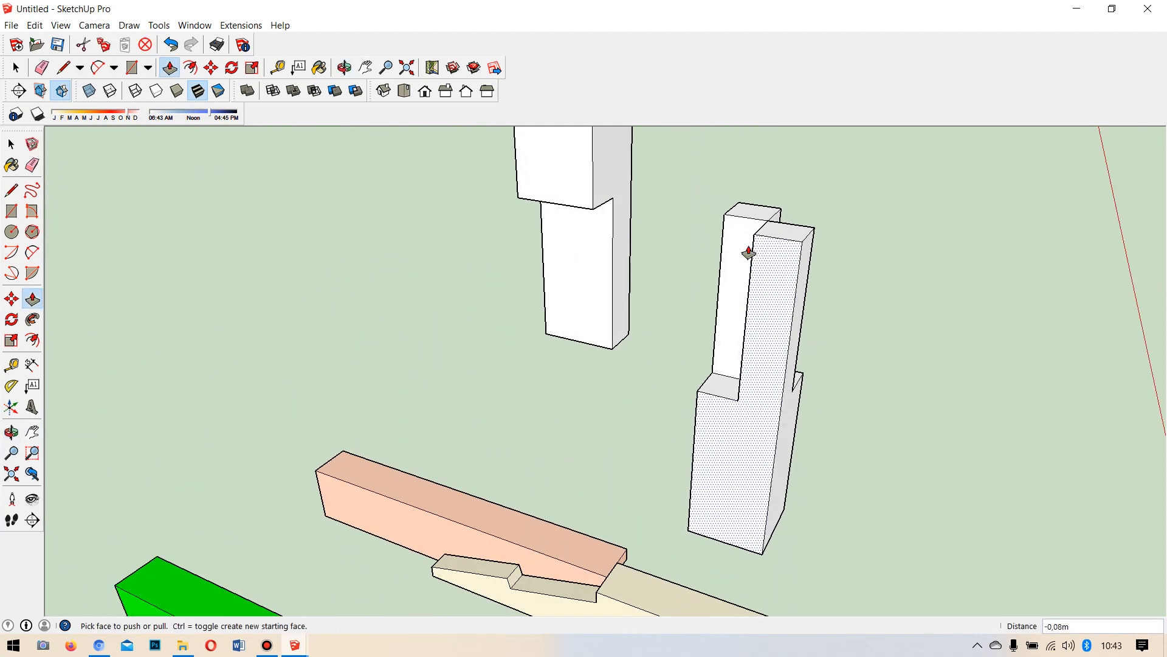
Split the rear post's tenon end face with a line between its side midpoints and push one half up 0.16 m to the shoulder.
scroll(579, 177, "up", 2)
scroll(1083, 318, "up", 2)
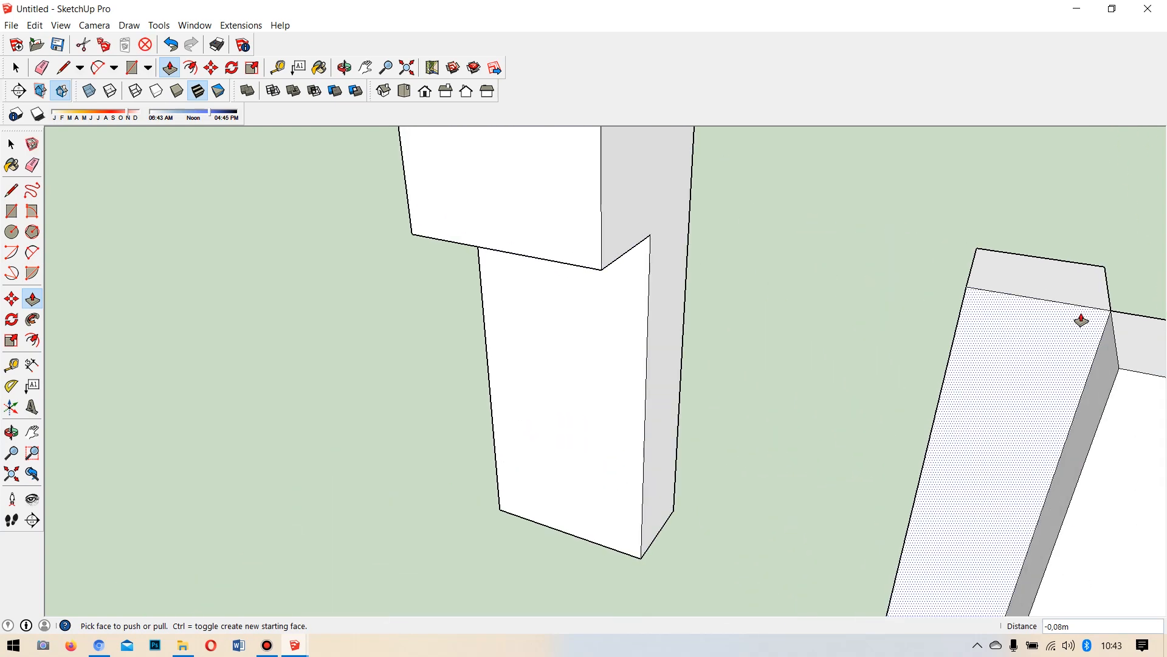
scroll(646, 406, "down", 1)
middle_click_drag(646, 407, 572, 499)
left_click(11, 189)
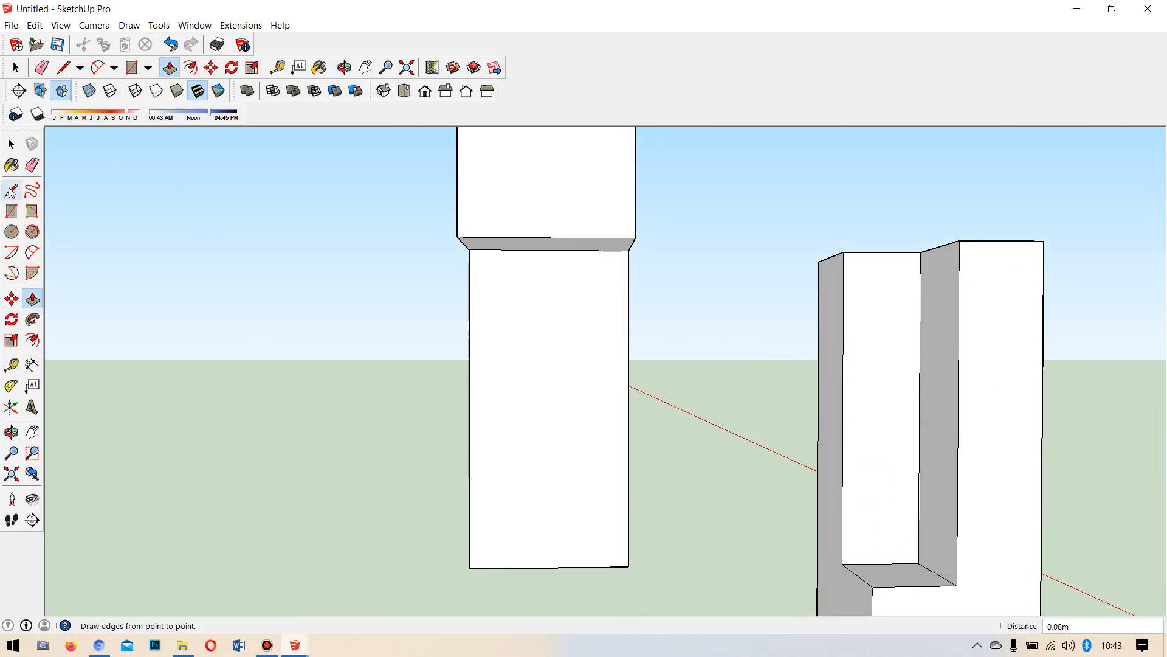
mouse_move(551, 502)
middle_mouse_down()
mouse_move(555, 521)
mouse_move(584, 190)
mouse_move(678, 130)
mouse_move(786, 203)
mouse_move(799, 234)
middle_mouse_up()
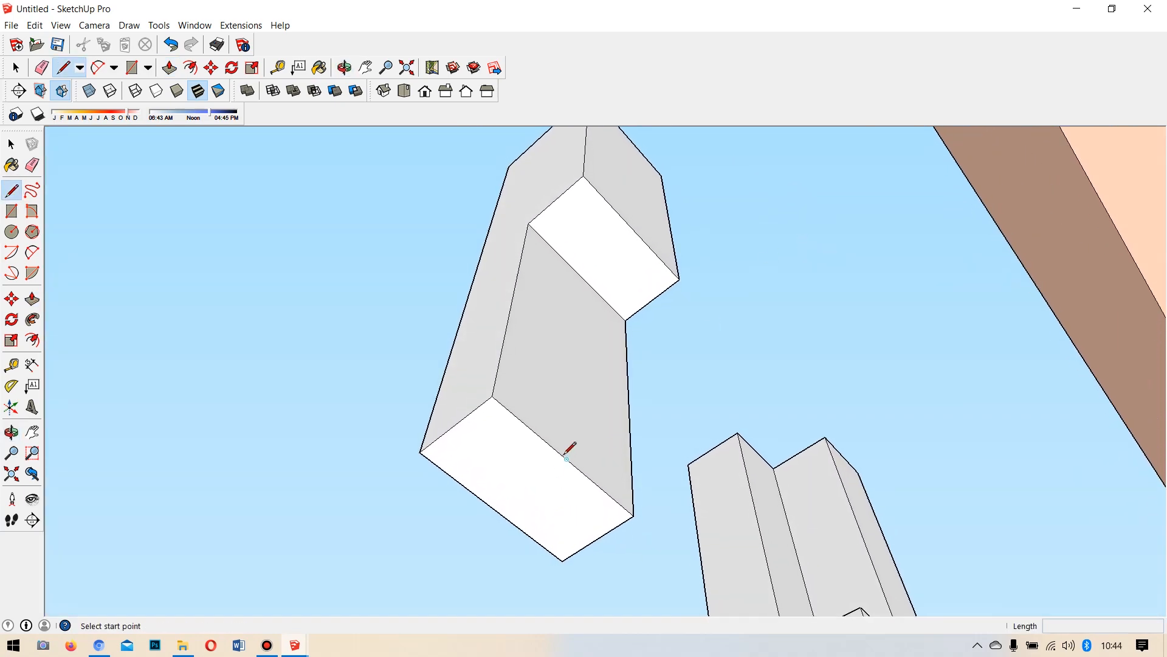
left_click(566, 459)
left_click(493, 507)
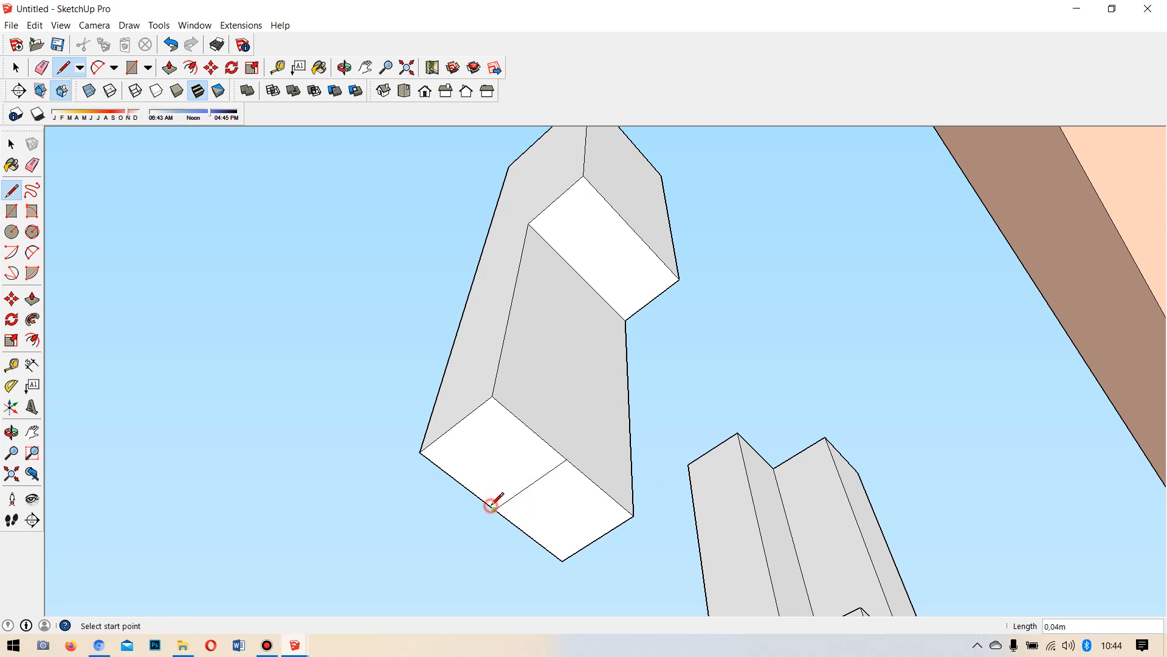
left_click(32, 298)
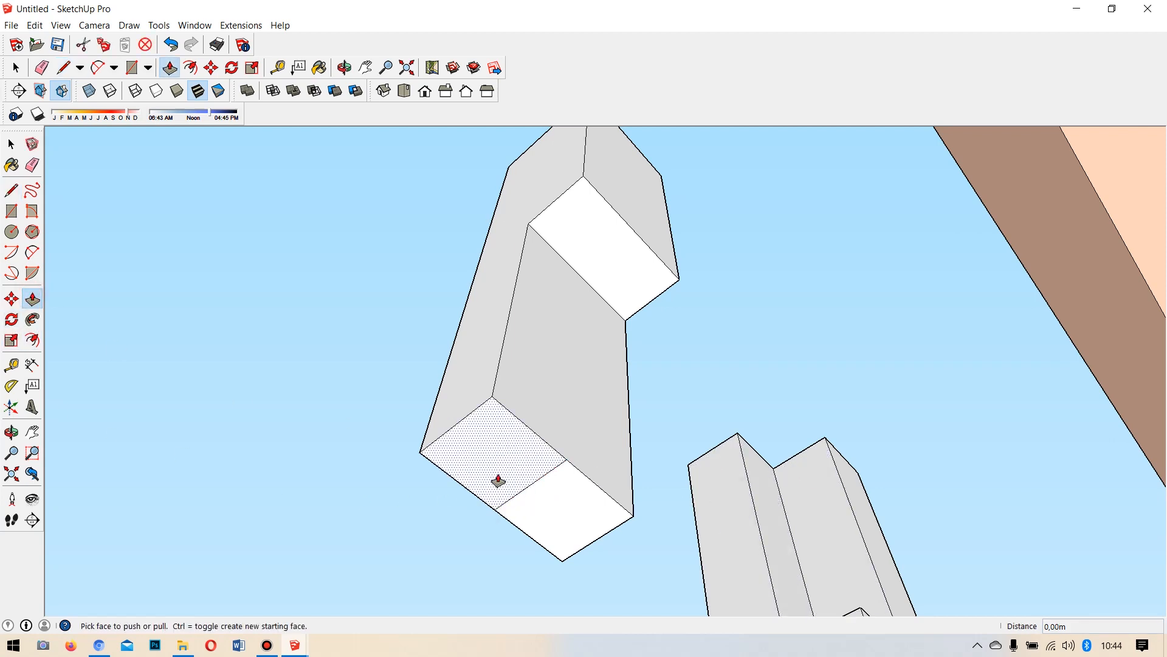
left_click_drag(498, 458, 546, 249)
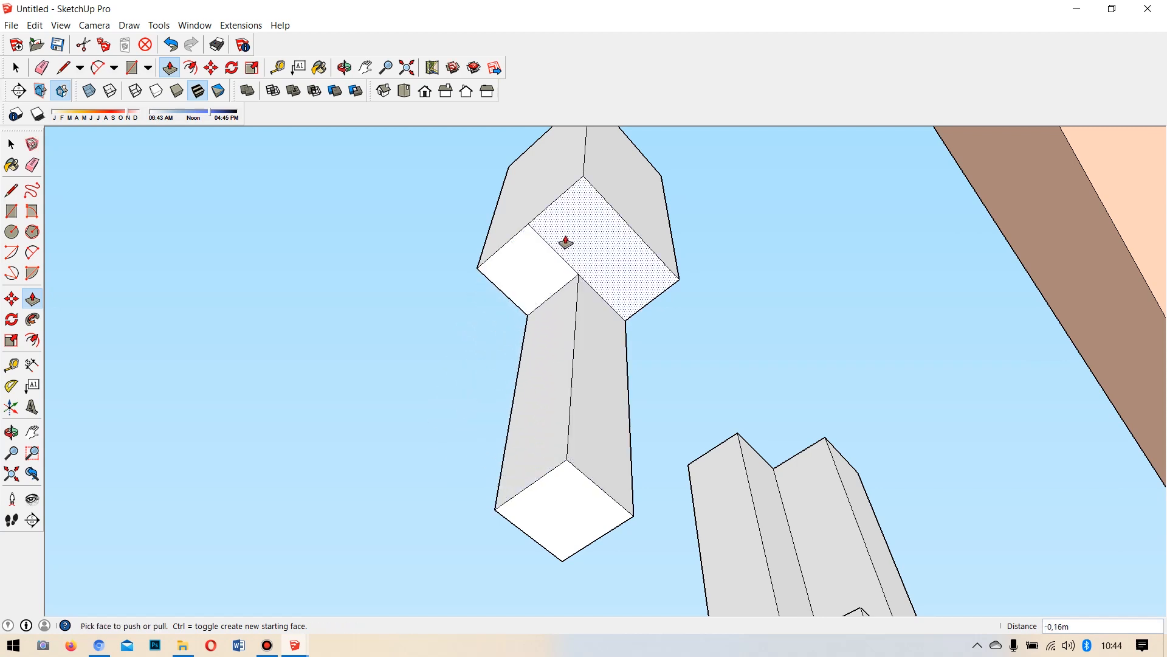
Divide the rear post's underside shoulder with a 0.04 m line and pull the quarter diagonal to the tenon down level with the tenon's end.
left_click(11, 191)
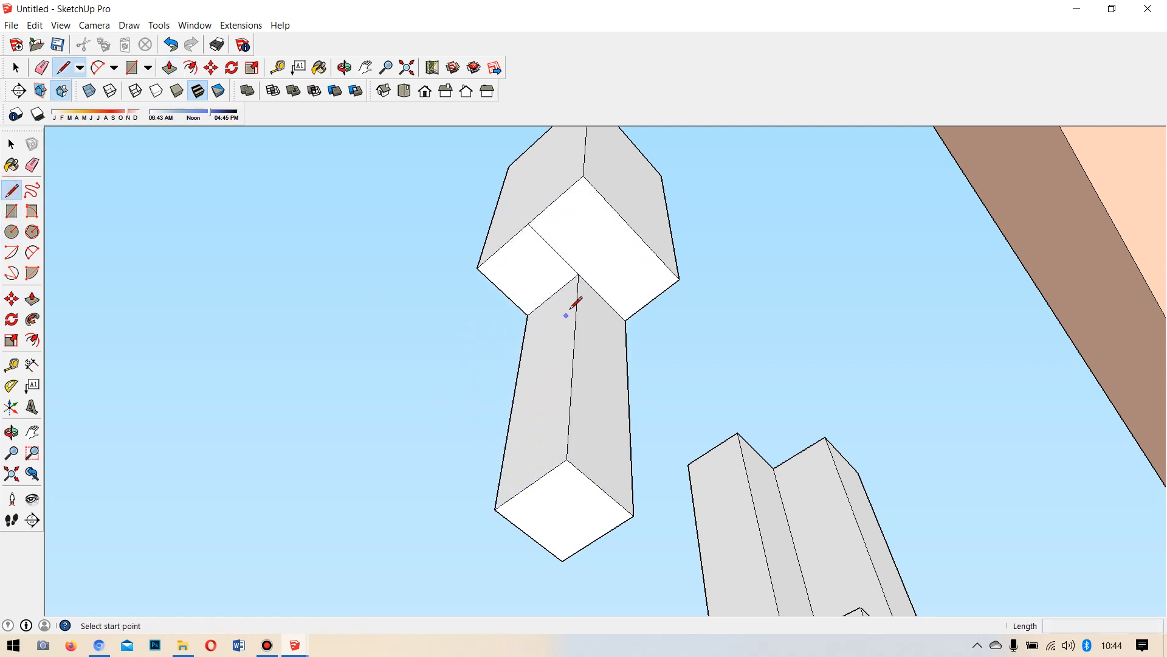
left_click(578, 274)
left_click(634, 230)
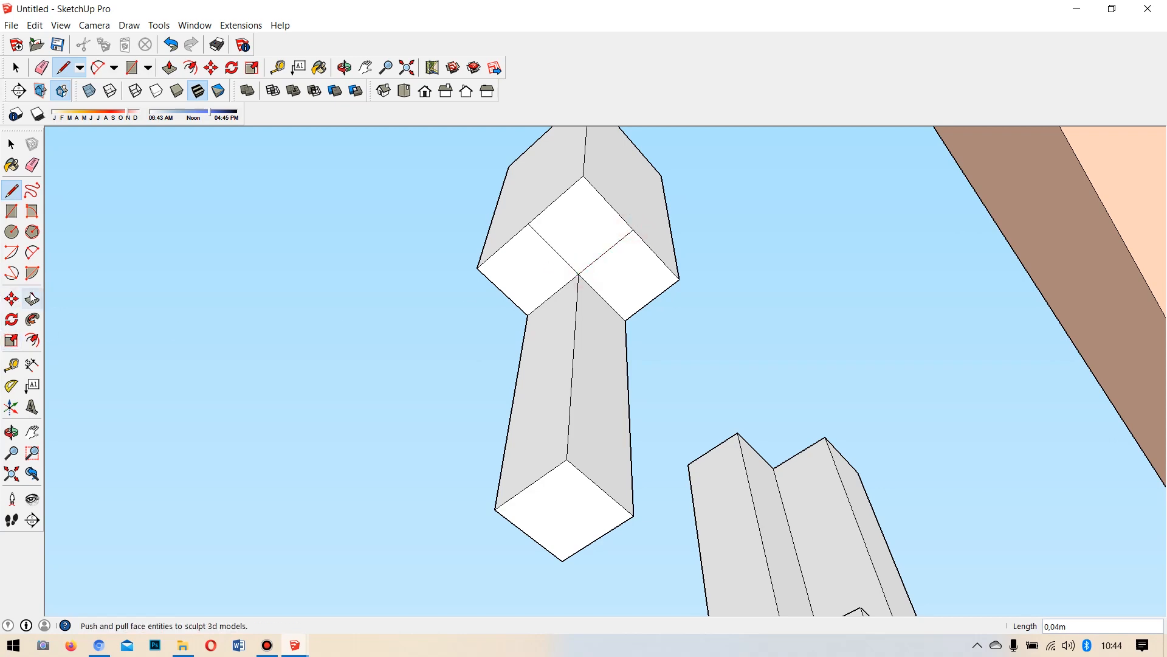
left_click(32, 299)
left_click(599, 227)
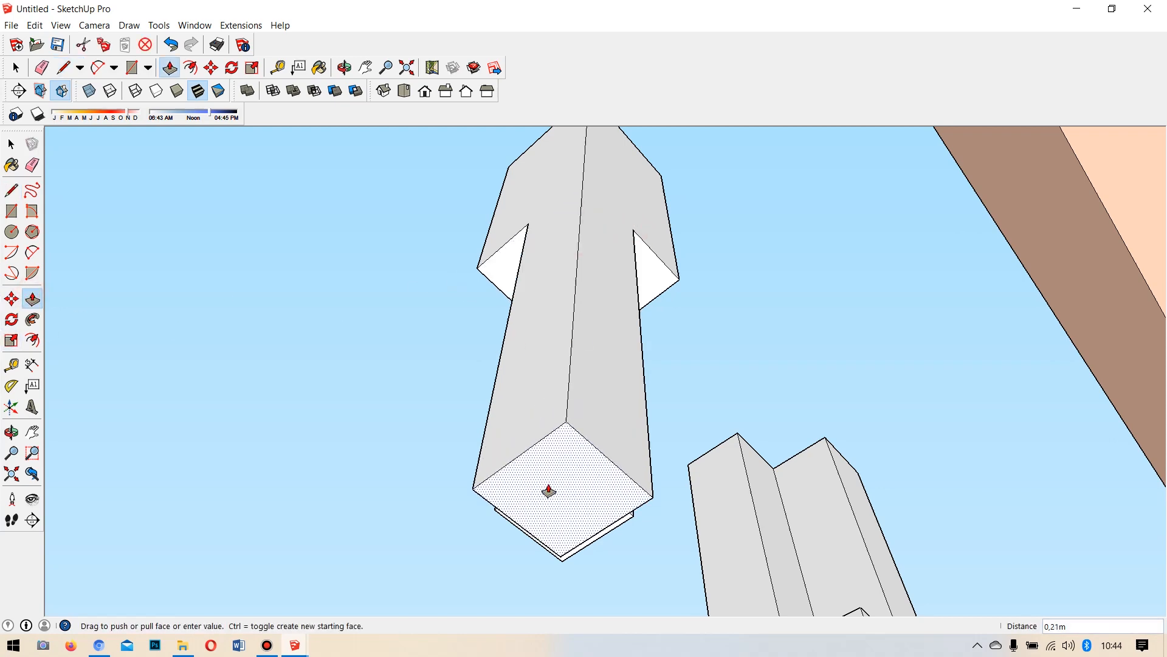
left_click(583, 530)
middle_click_drag(672, 390, 547, 594)
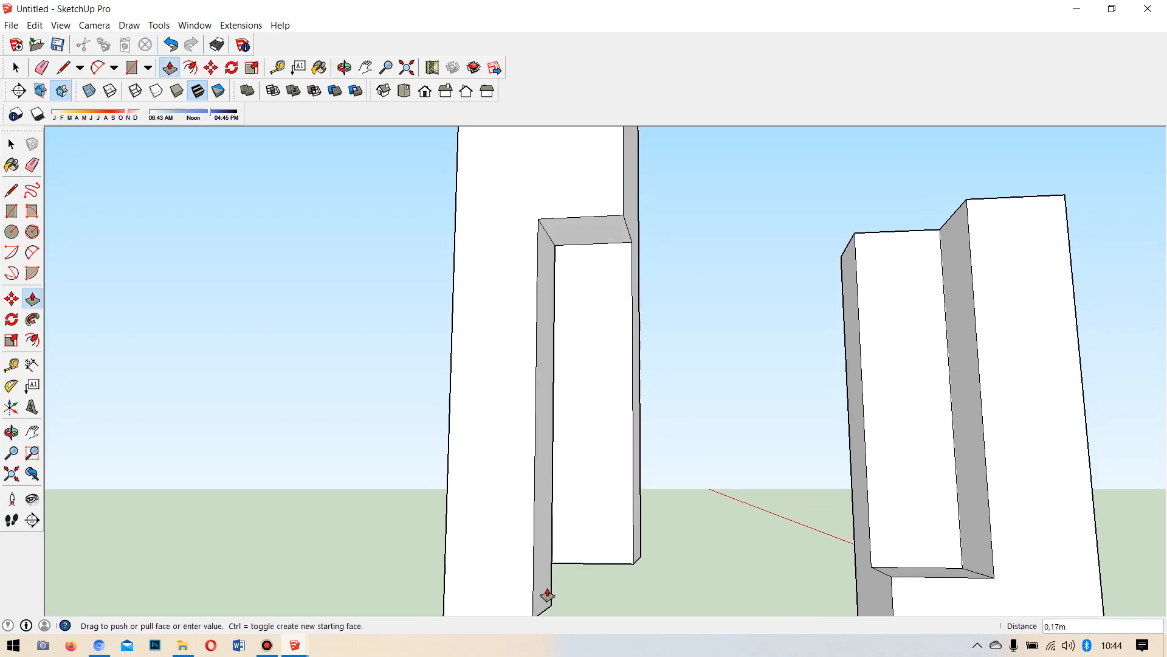
left_click(618, 562)
Make the front post and the rear post each a separate group.
scroll(635, 375, "down", 2)
middle_click_drag(635, 375, 608, 437)
key("space")
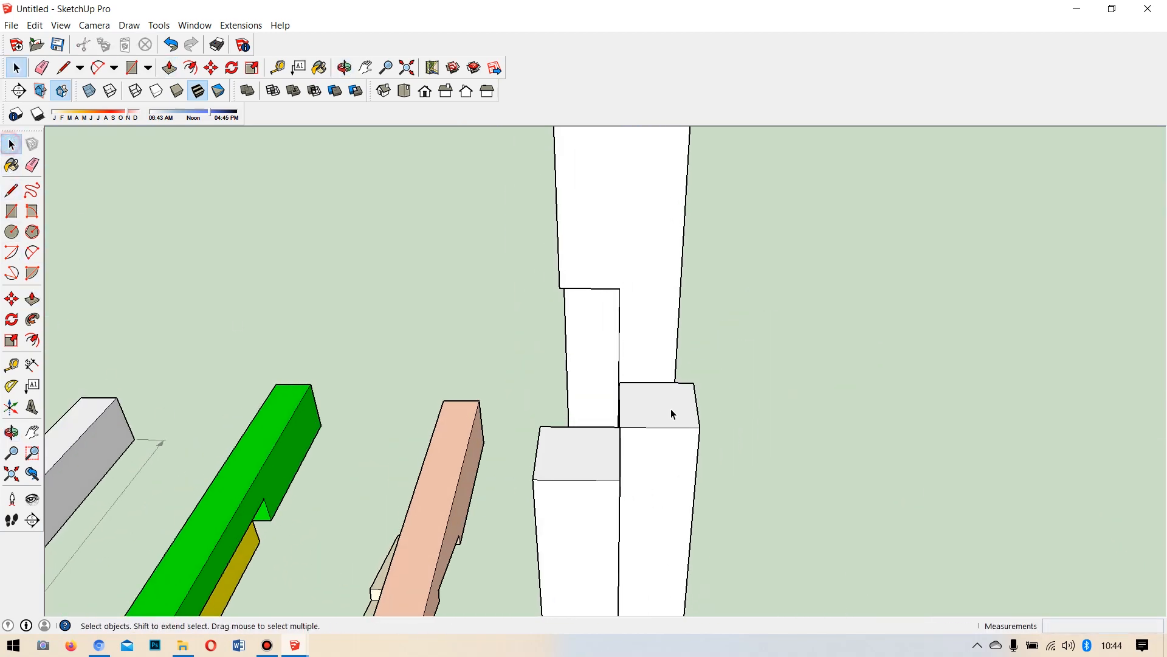
middle_click_drag(708, 316, 621, 348)
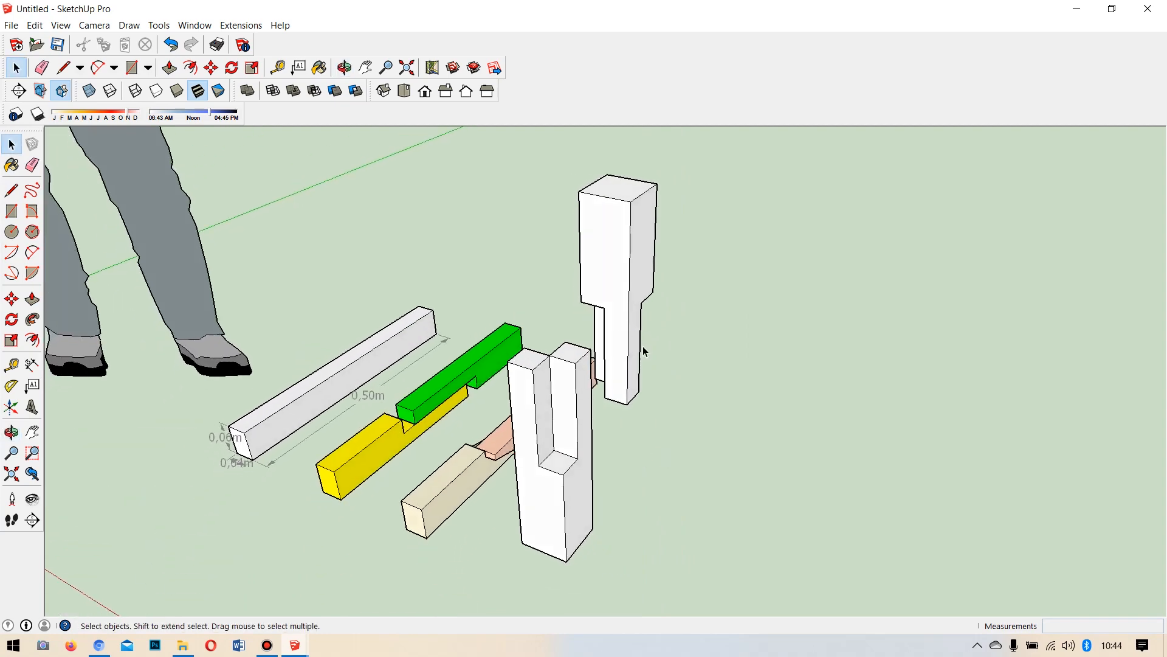
triple_click(569, 395)
right_click(568, 392)
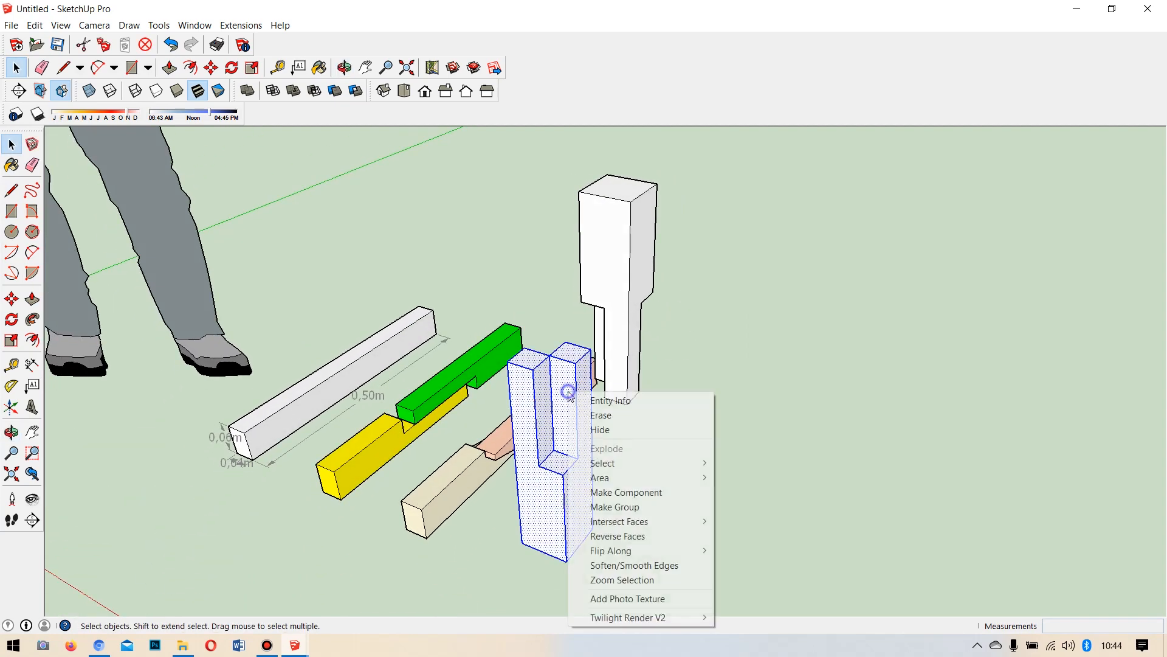
left_click(626, 507)
triple_click(633, 294)
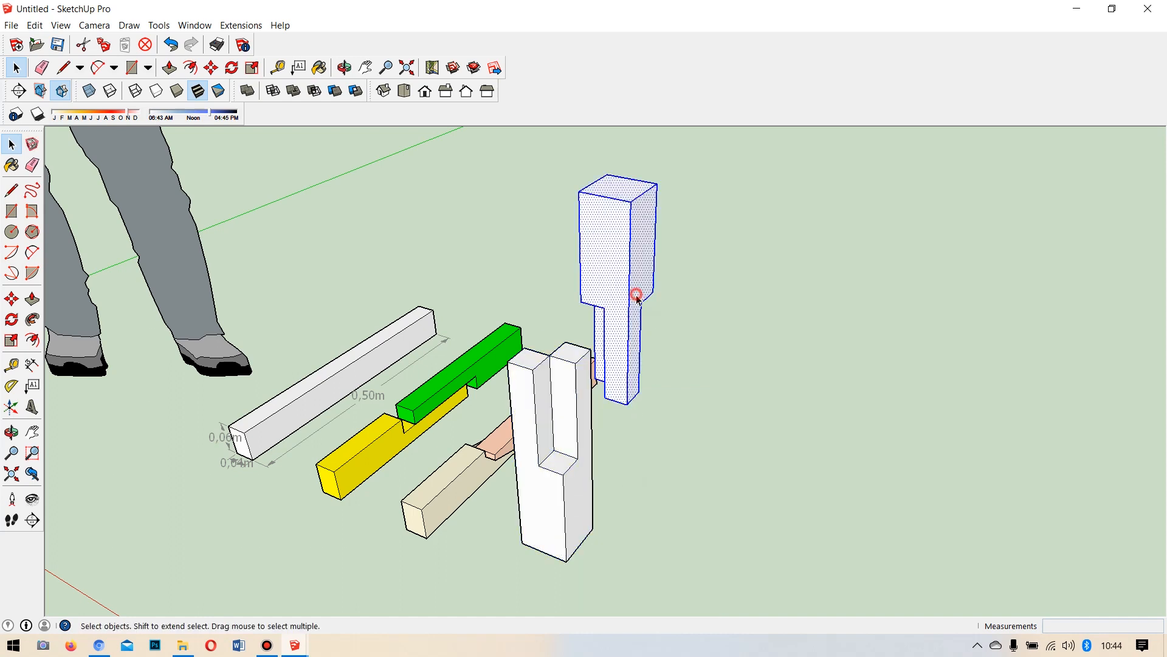
right_click(635, 296)
left_click(679, 411)
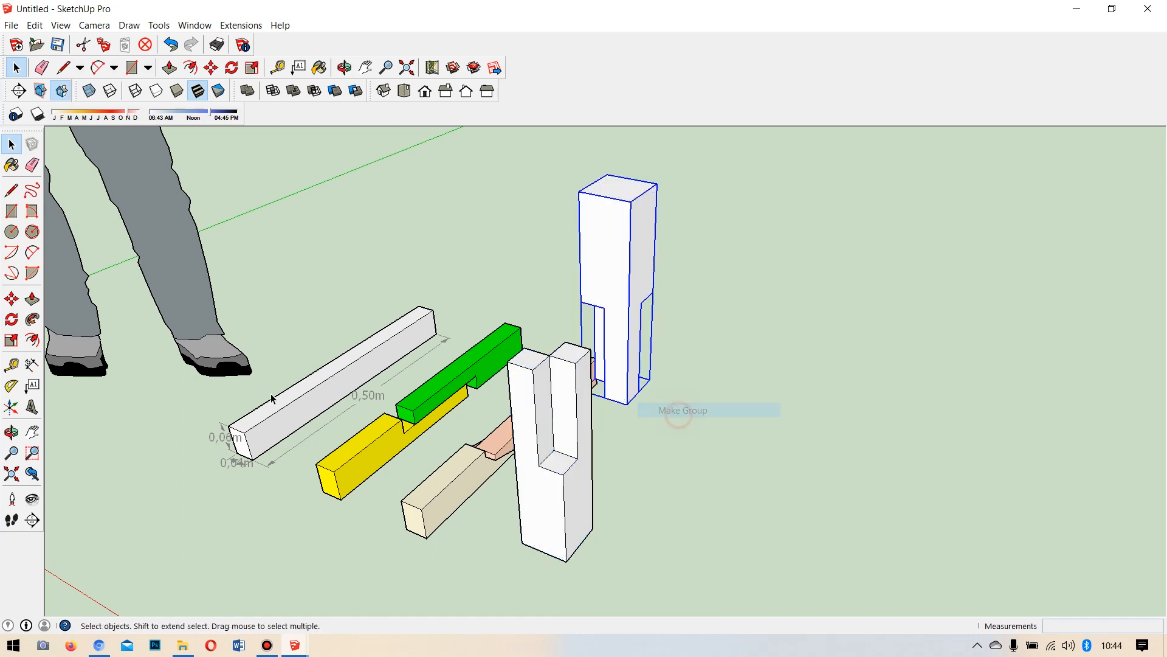
Move the rear post 0.19 m along the green axis to fit the front post, and raise it about 0.09 m to open the joint.
left_click(12, 299)
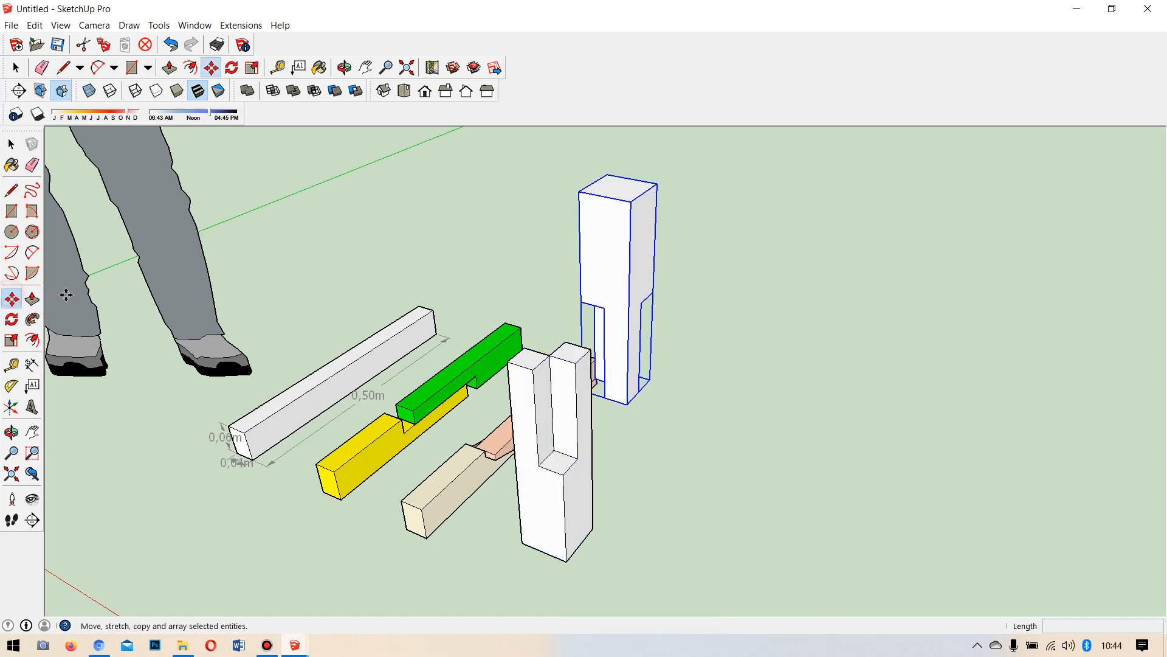
left_click(632, 201)
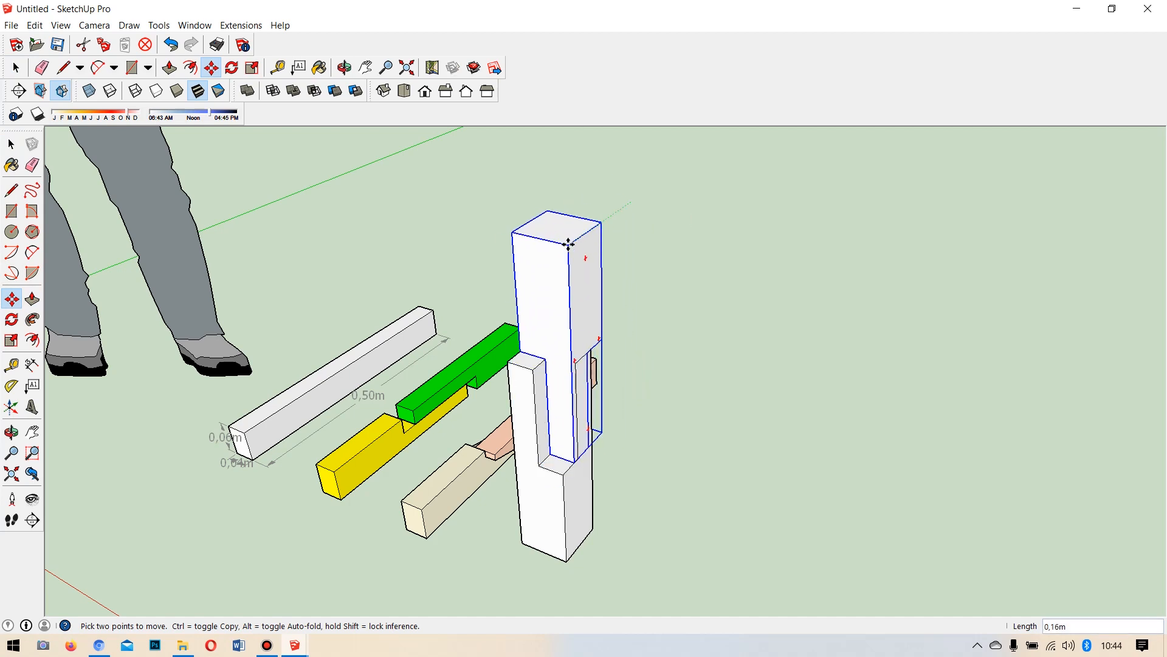
left_click(554, 252)
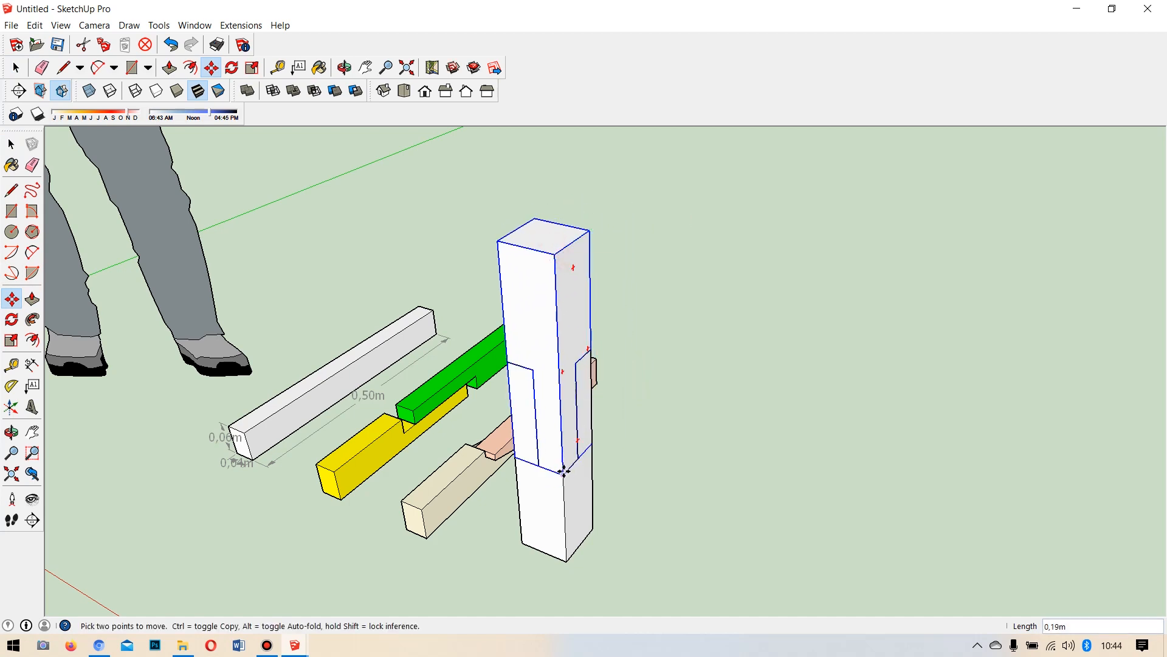
left_click(564, 471)
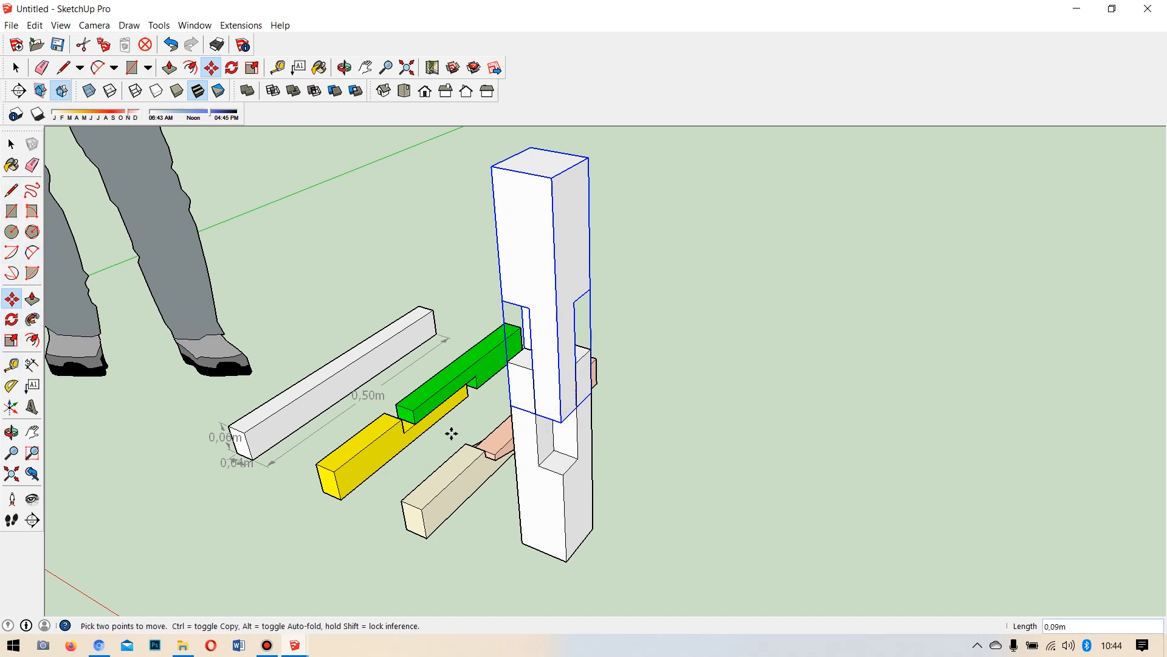
middle_click_drag(615, 387, 136, 303)
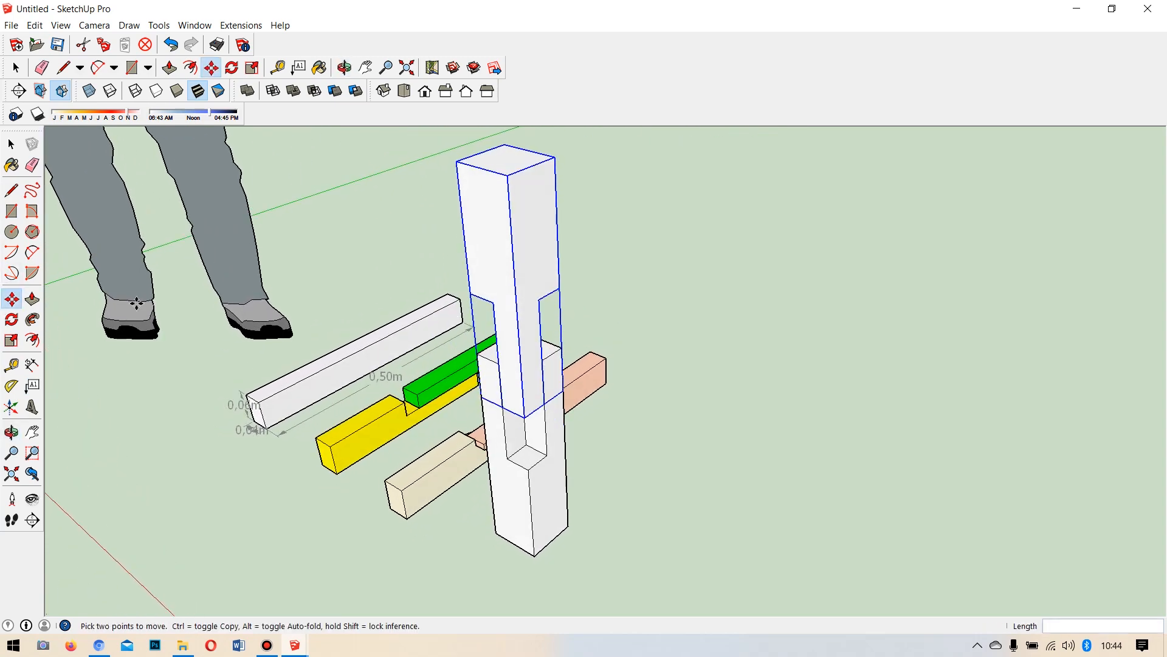
Paint the lower post with the 0096_SkyBlue material from Colors-Named and clear the selection.
left_click(11, 165)
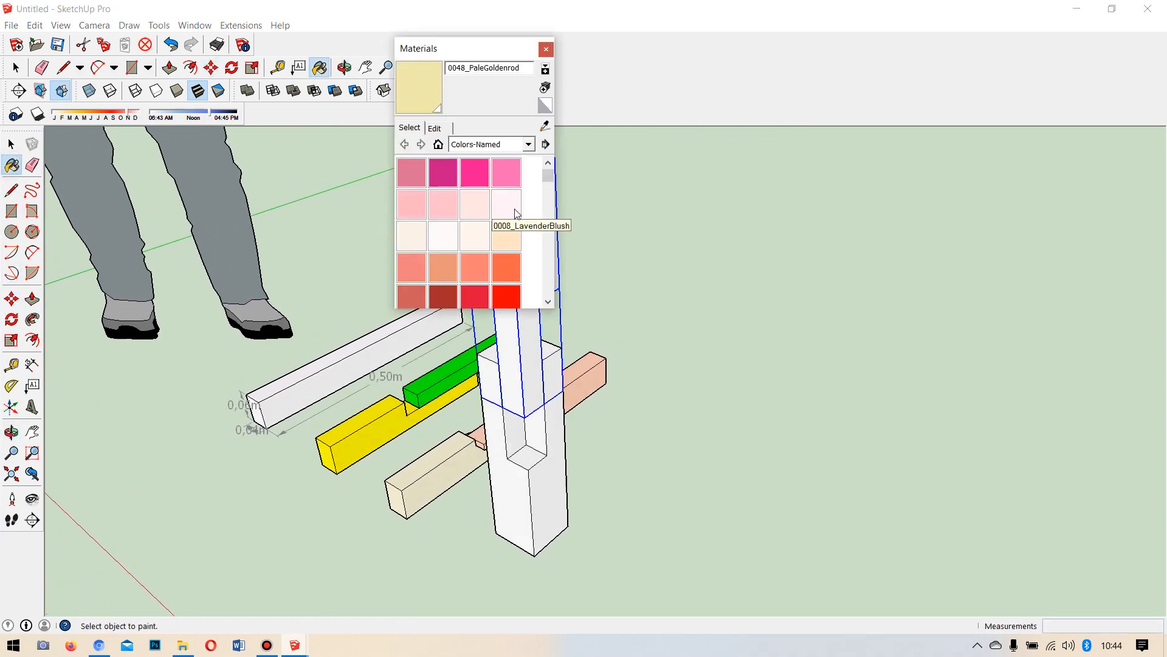
left_click_drag(547, 179, 548, 209)
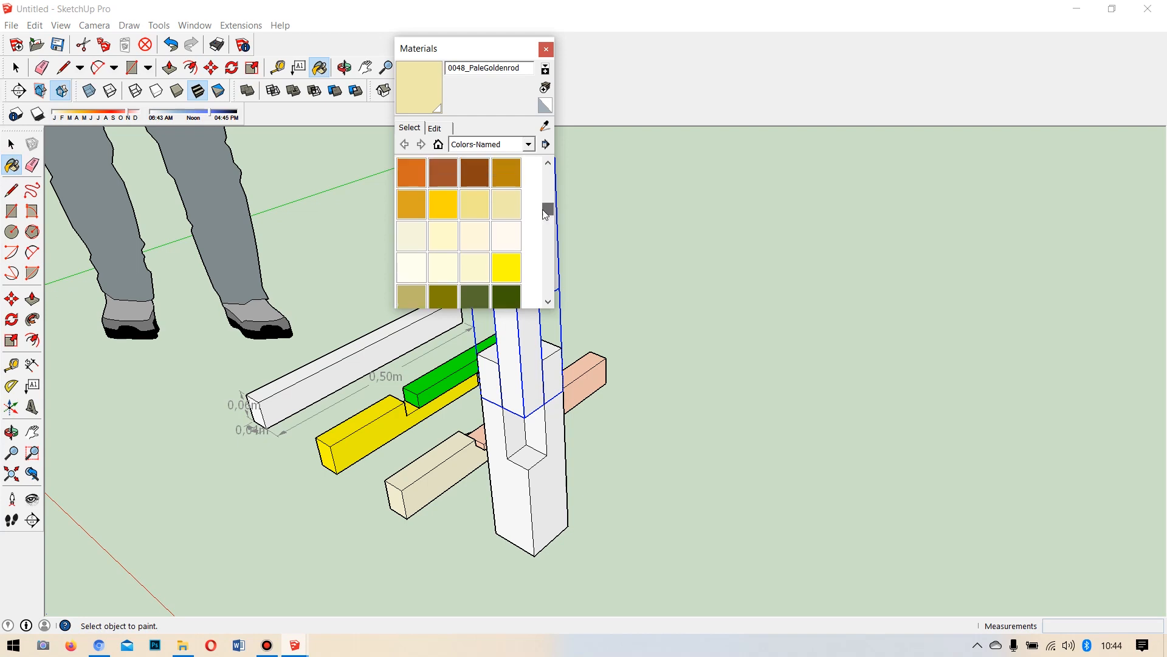
left_click_drag(545, 209, 547, 243)
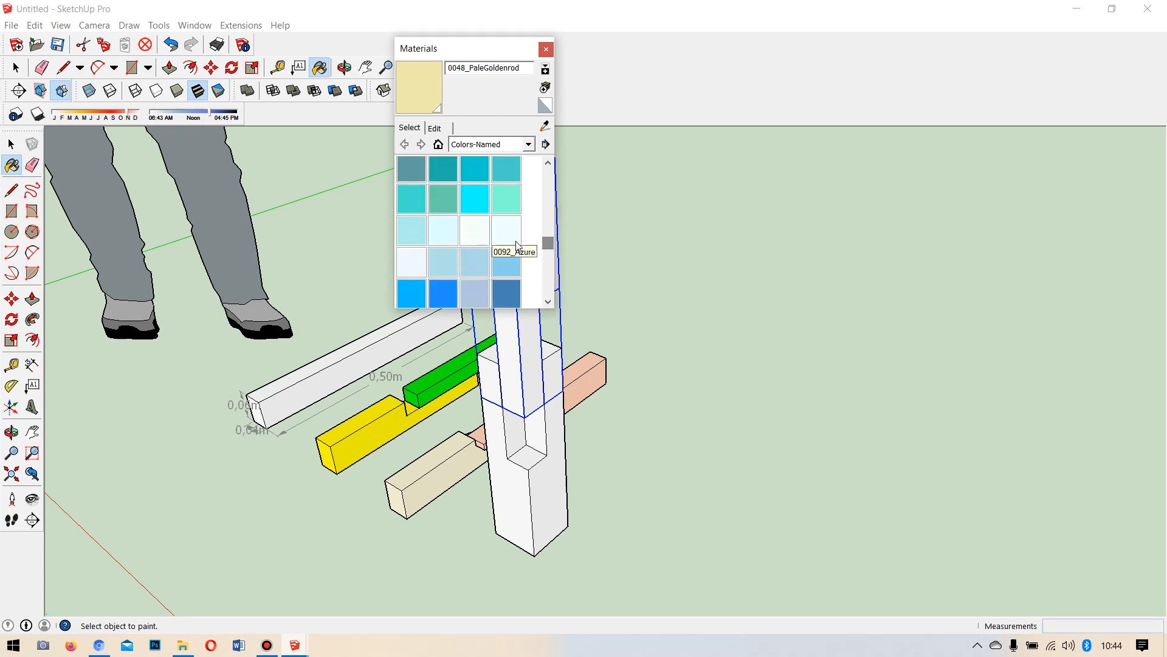
left_click(505, 239)
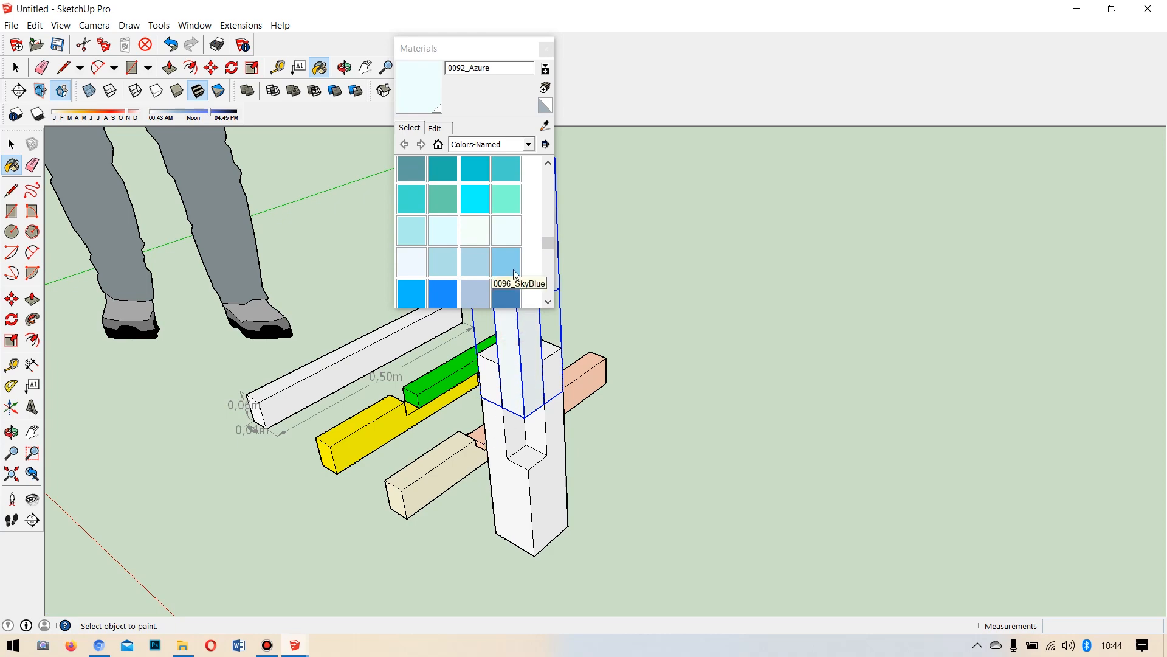
left_click(506, 277)
left_click(522, 475)
mouse_move(523, 475)
middle_mouse_down()
mouse_move(620, 456)
mouse_move(268, 350)
middle_mouse_up()
left_click(14, 146)
left_click(717, 411)
scroll(462, 433, "down", 3)
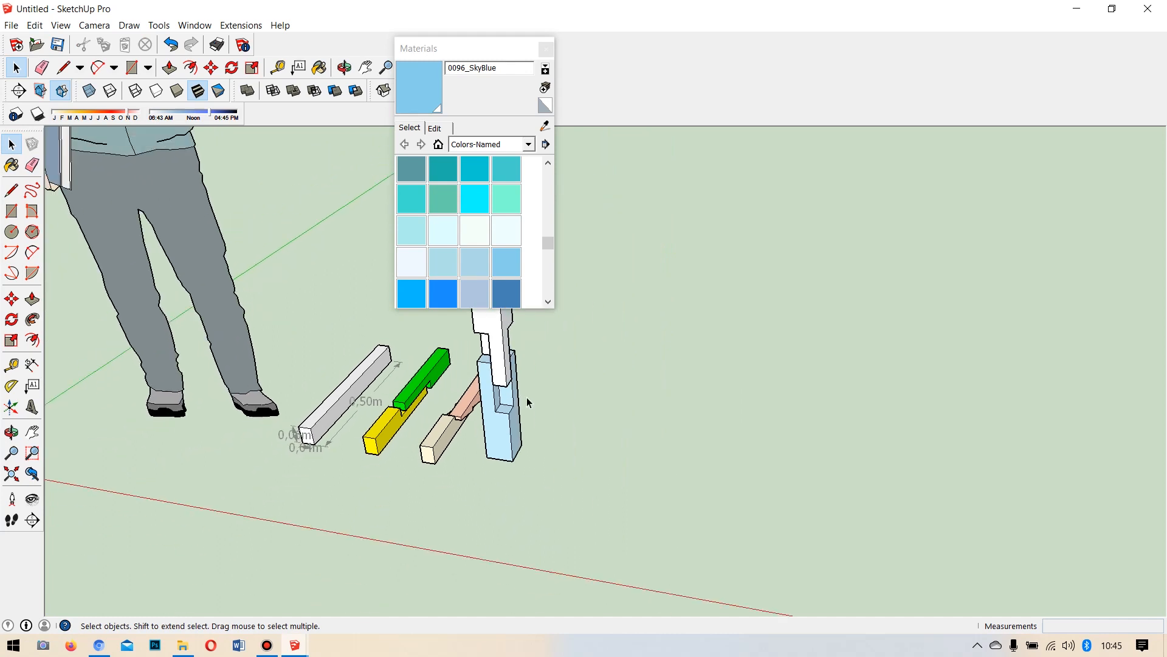
Close the Materials window and draw a 0.08 by 0.08 m square on the ground beside the blue post.
left_click(546, 48)
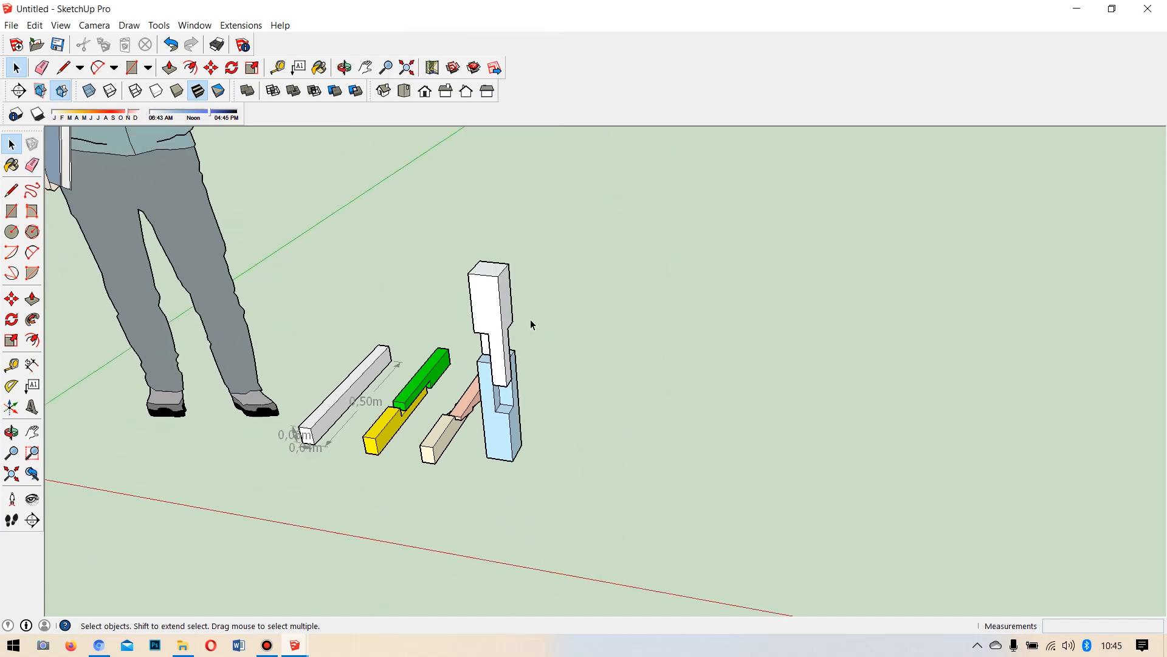
scroll(535, 377, "up", 4)
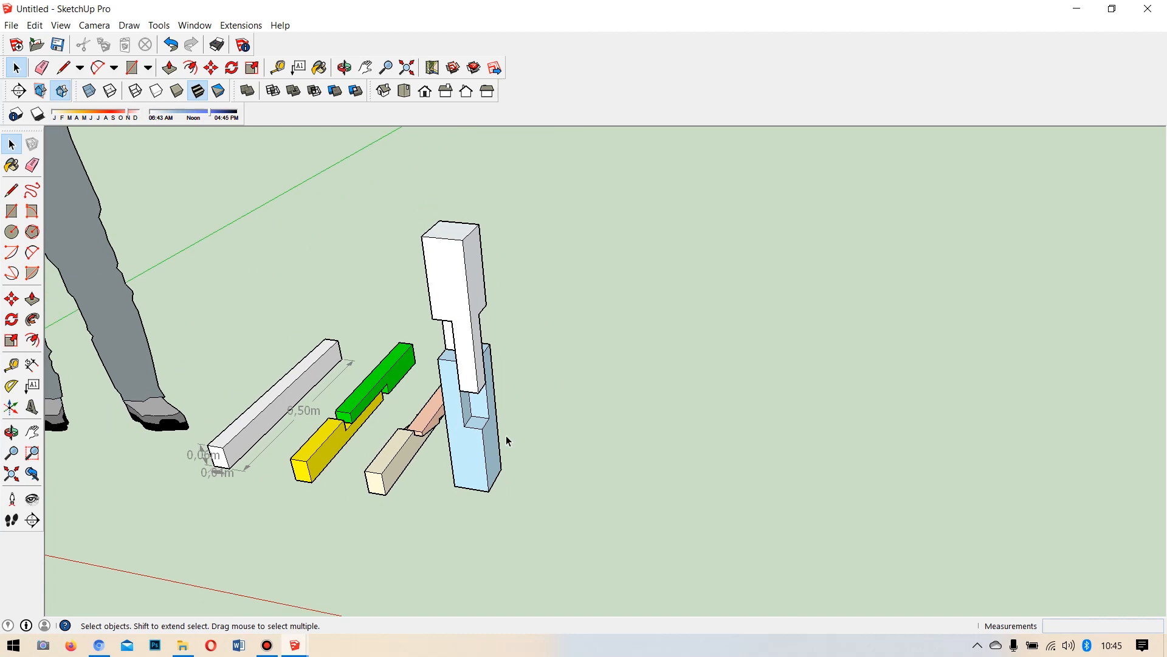
scroll(474, 439, "up", 2)
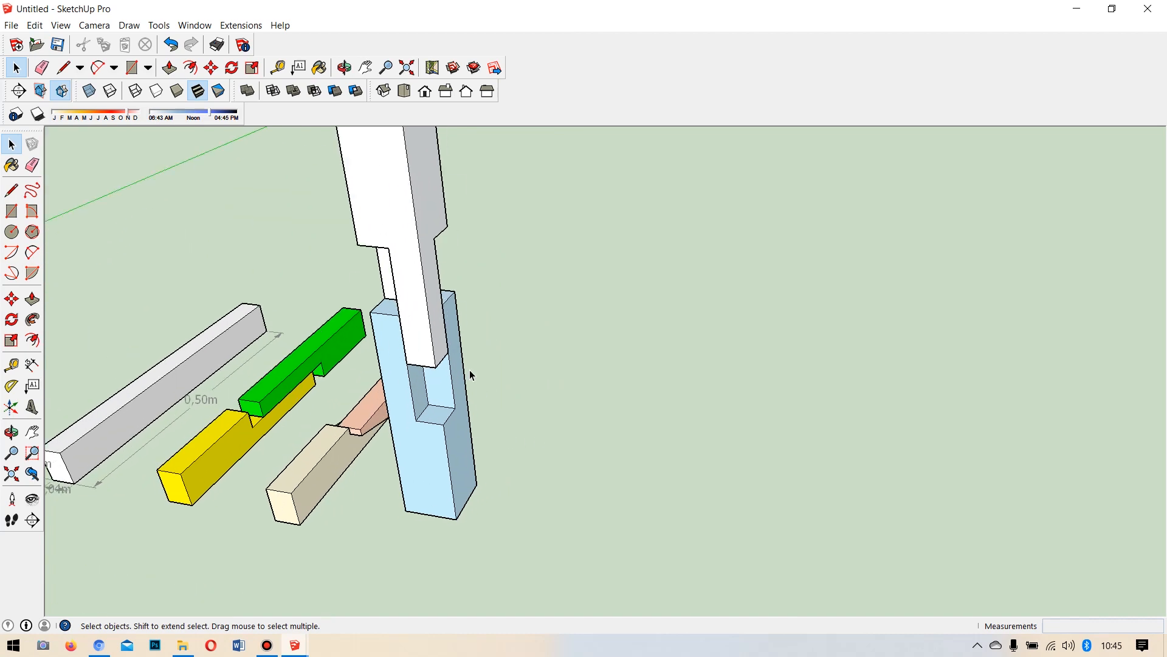
scroll(350, 380, "down", 2)
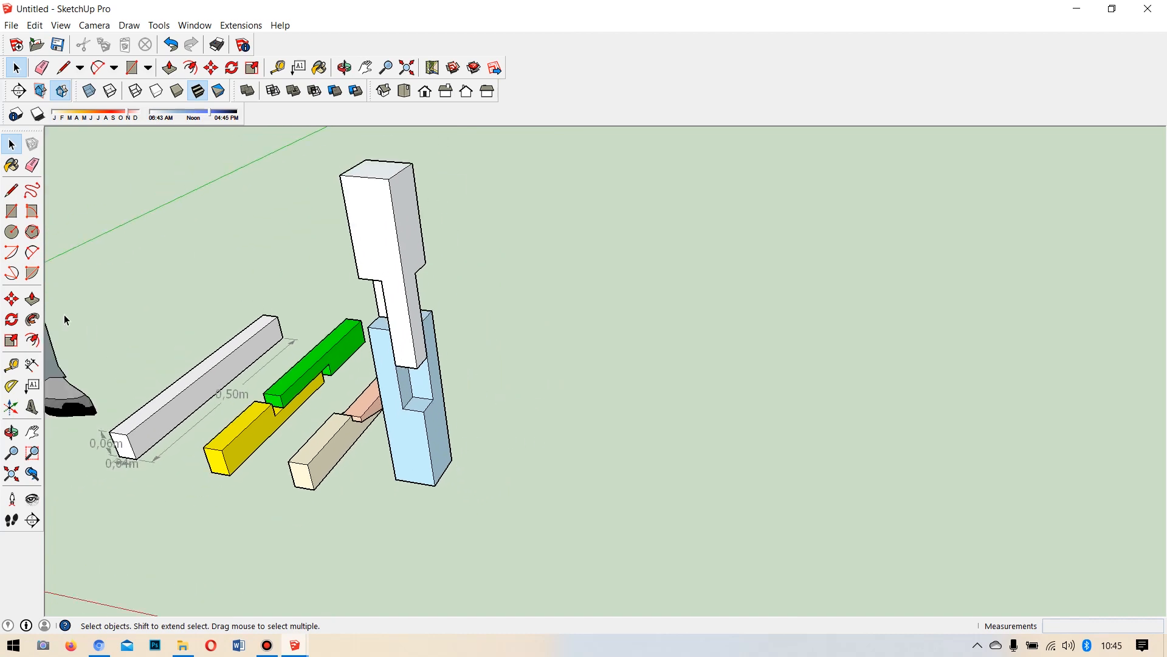
left_click(11, 211)
scroll(510, 495, "up", 1)
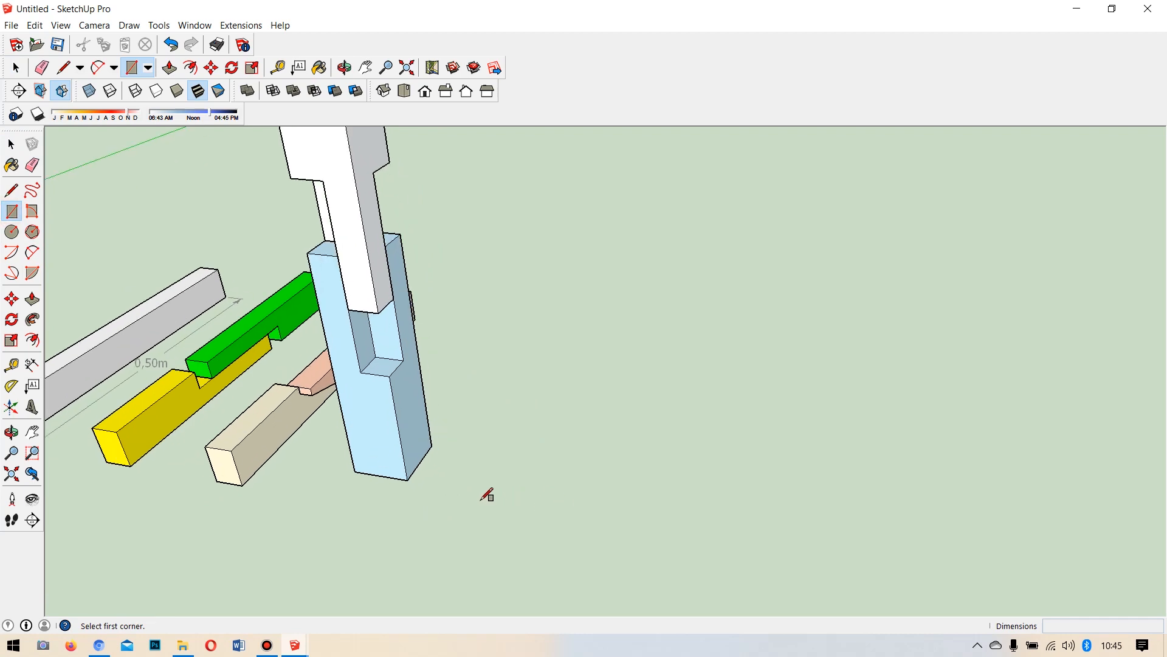
left_click(480, 501)
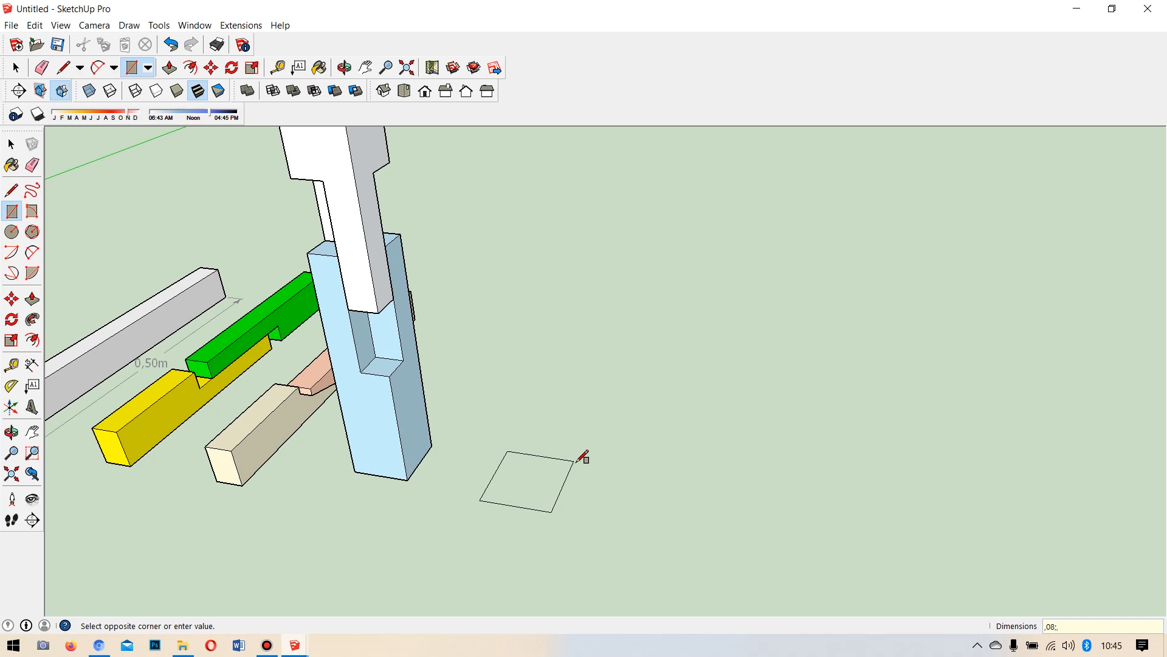
left_click(583, 457)
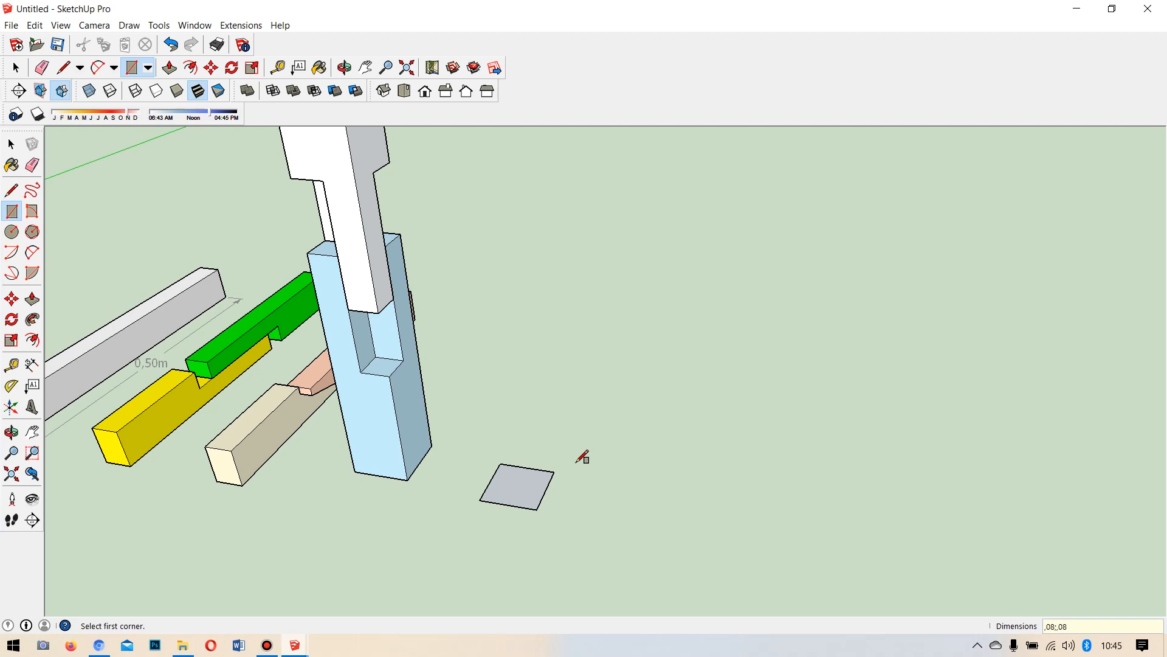
Pull the new square up 0.50 m to form a post.
left_click(32, 298)
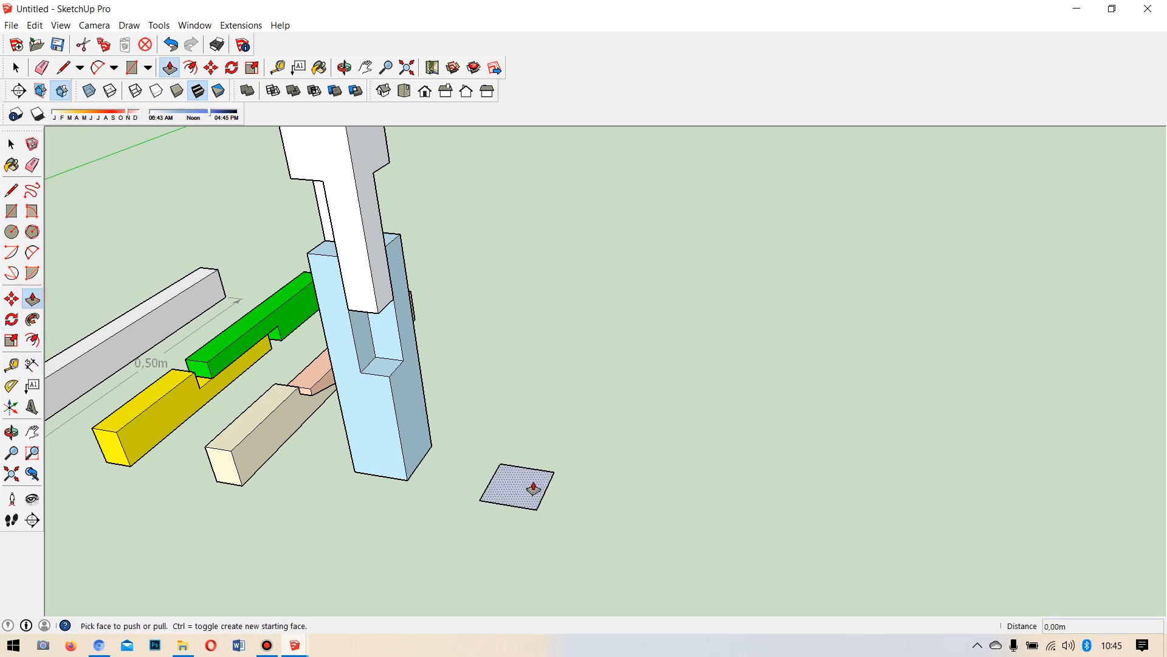
left_click(530, 488)
scroll(526, 419, "down", 5)
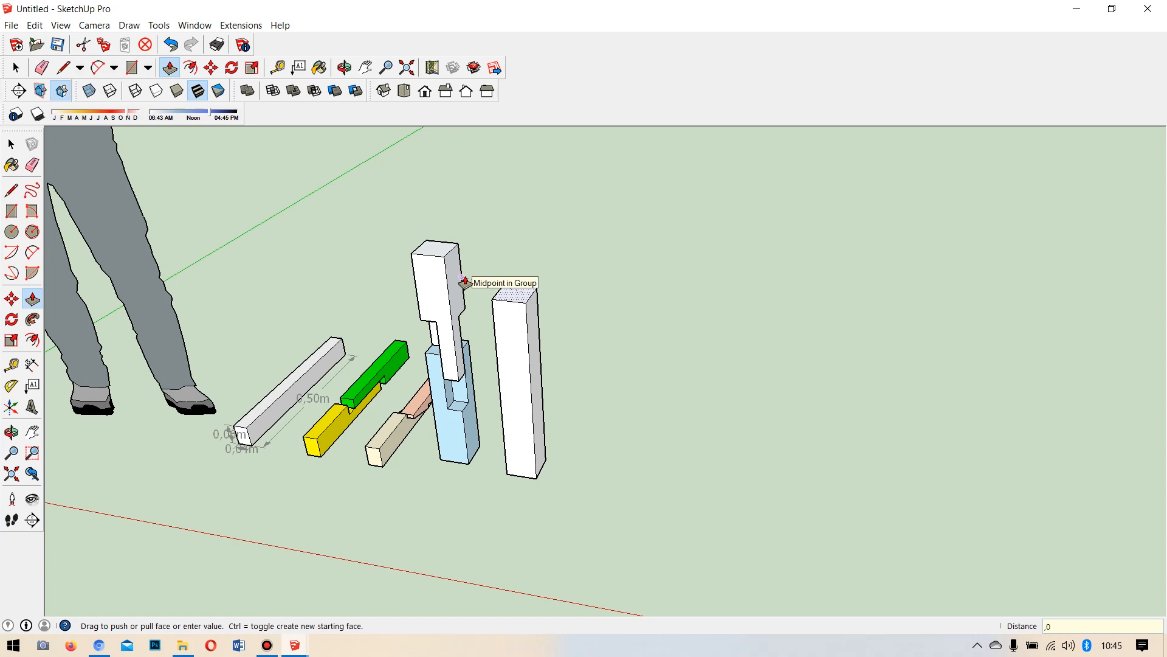
key("Return")
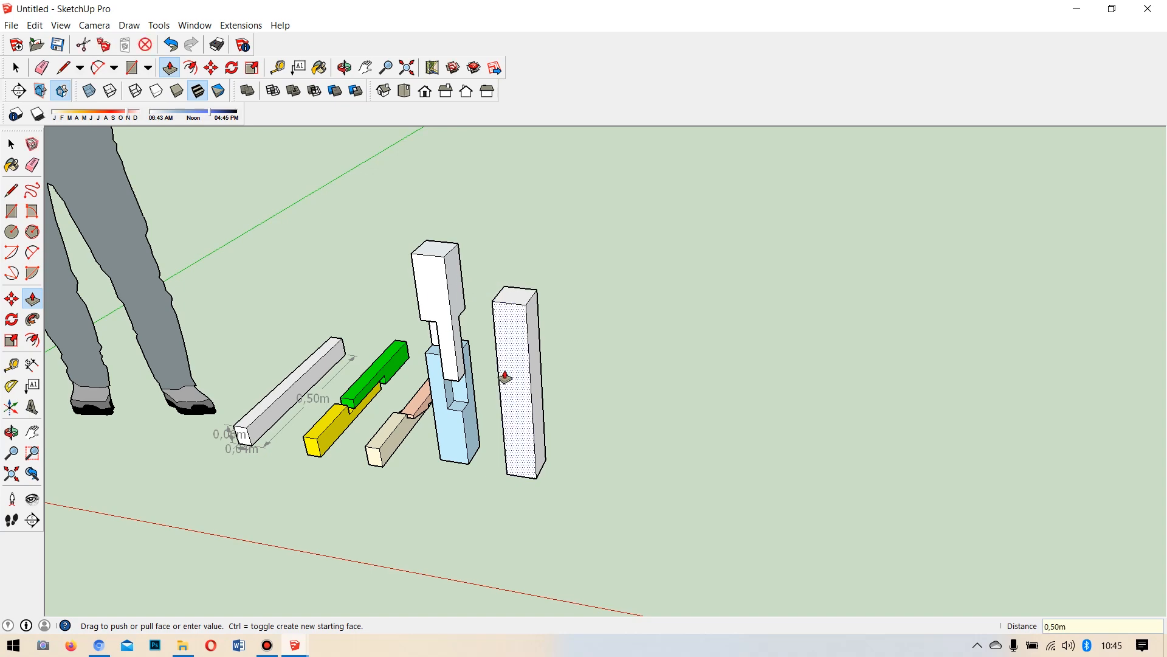
Draw a horizontal line edge to edge across the new post's front face at mid-height.
scroll(521, 373, "up", 5)
scroll(490, 334, "up", 5)
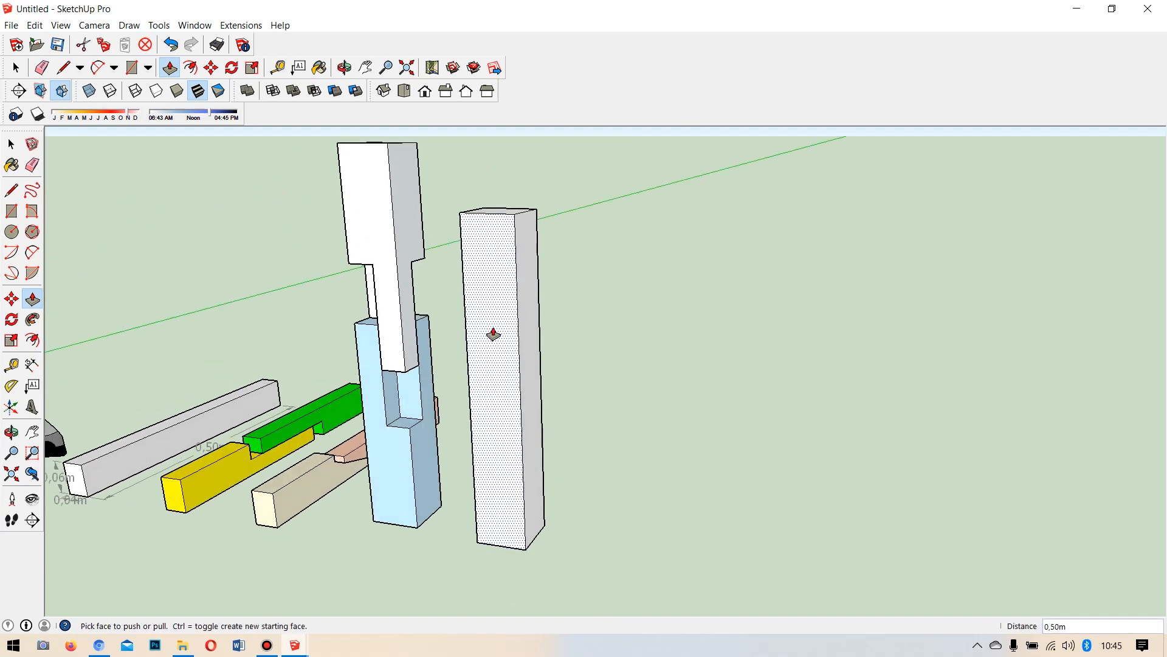
left_click(11, 190)
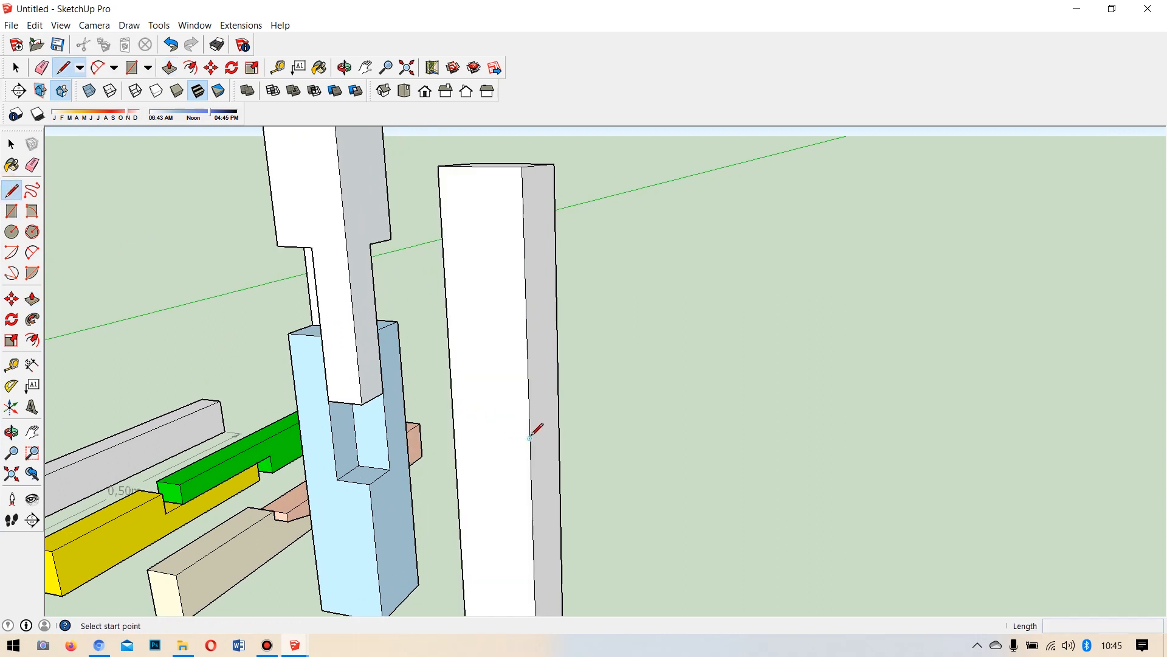
left_click(530, 436)
left_click(454, 429)
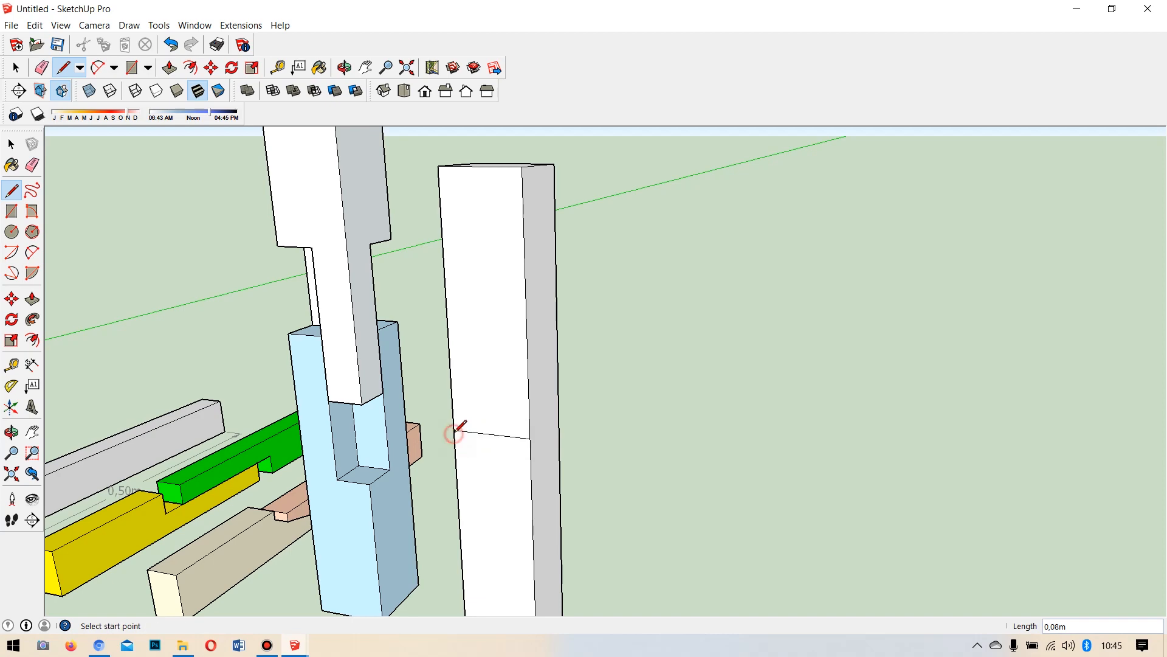
From the midpoint of the mid-height line, draw one vertical guide line upward and another 0.08 m downward on the face.
scroll(551, 343, "down", 3)
scroll(551, 342, "up", 3)
middle_click_drag(550, 404, 617, 438)
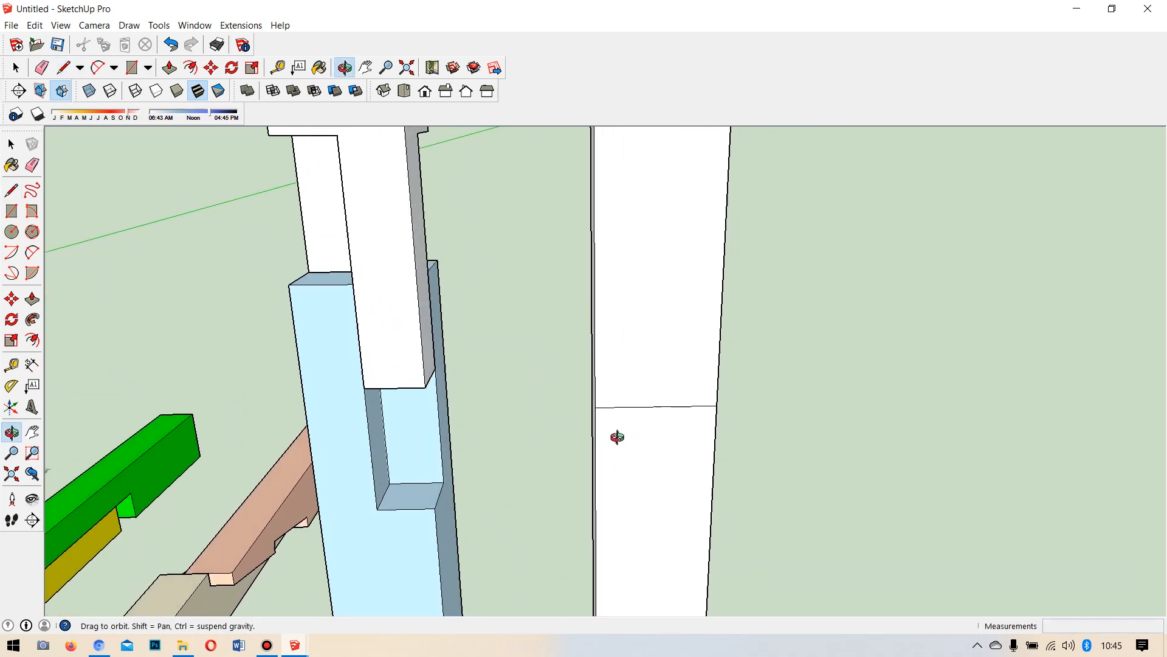
left_click(656, 407)
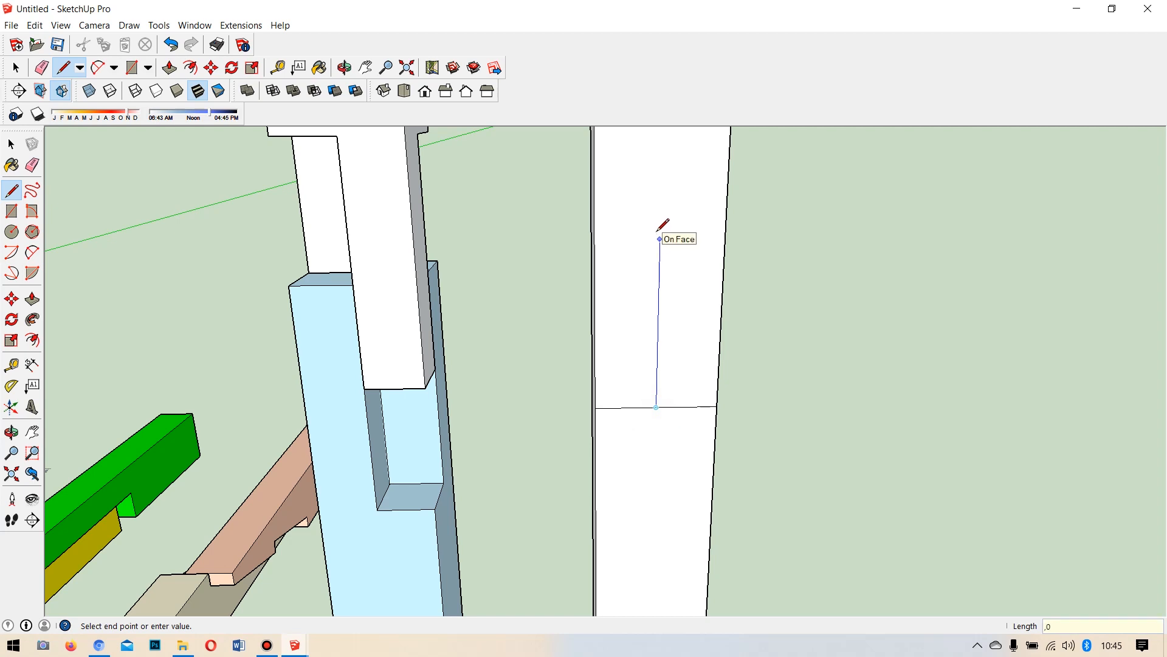
key("Return")
key("Escape")
left_click(656, 407)
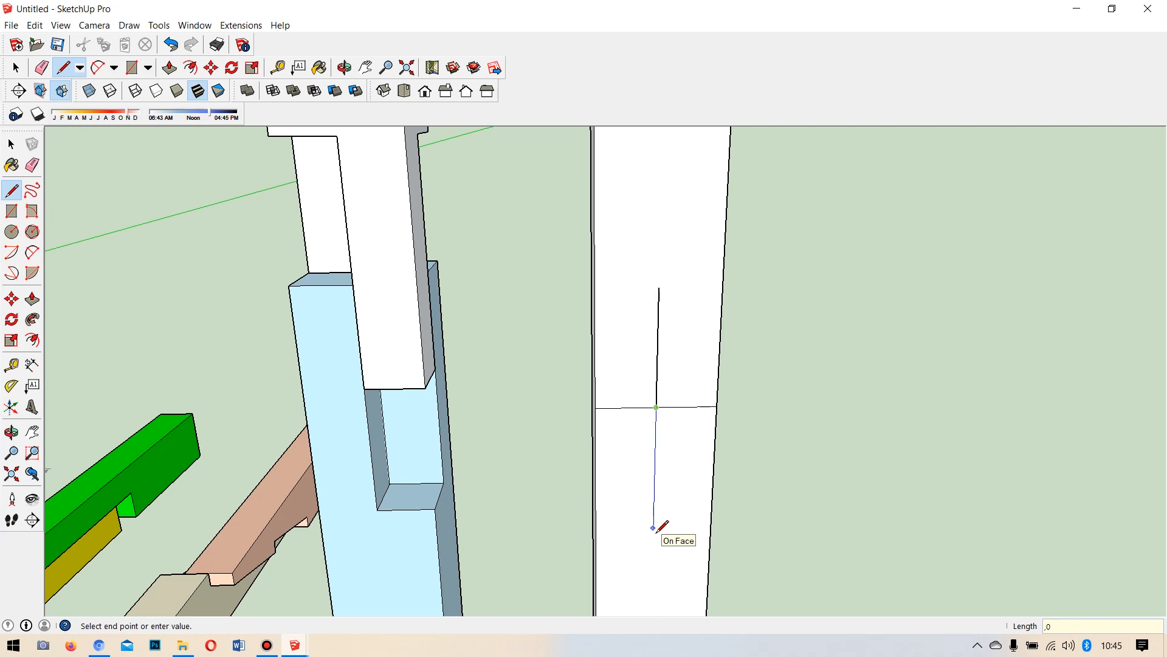
type(",08")
key("Return")
Copy both halves of the mid-height line 0.08 m down to the lower end of the vertical guide line.
left_click(12, 144)
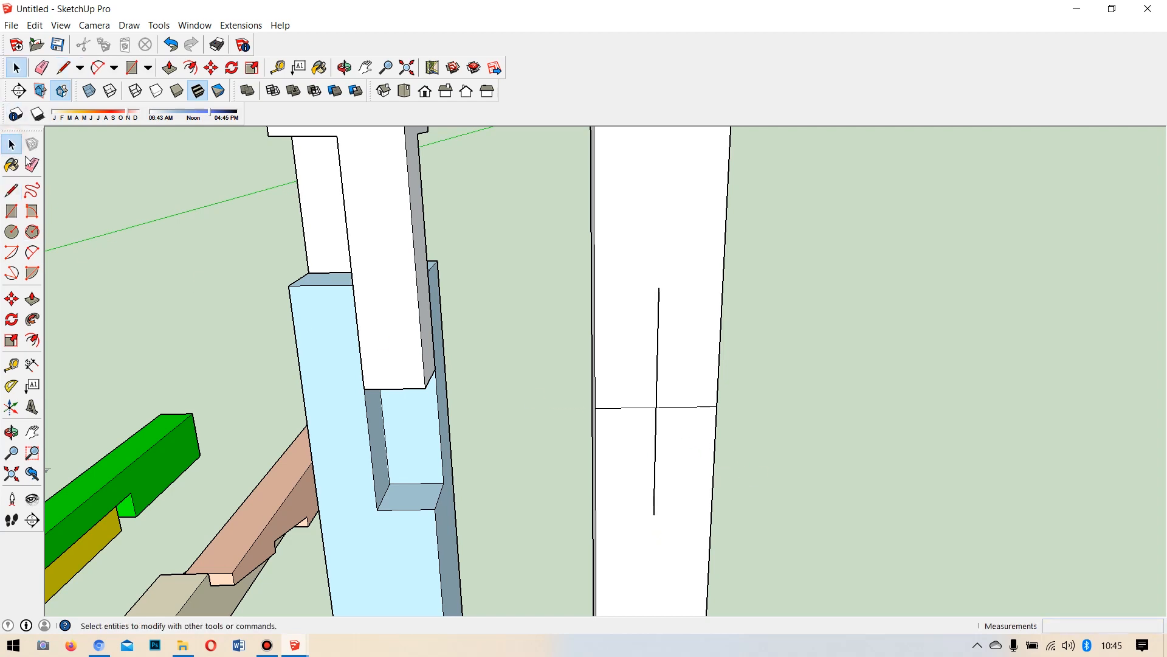
left_click(628, 408)
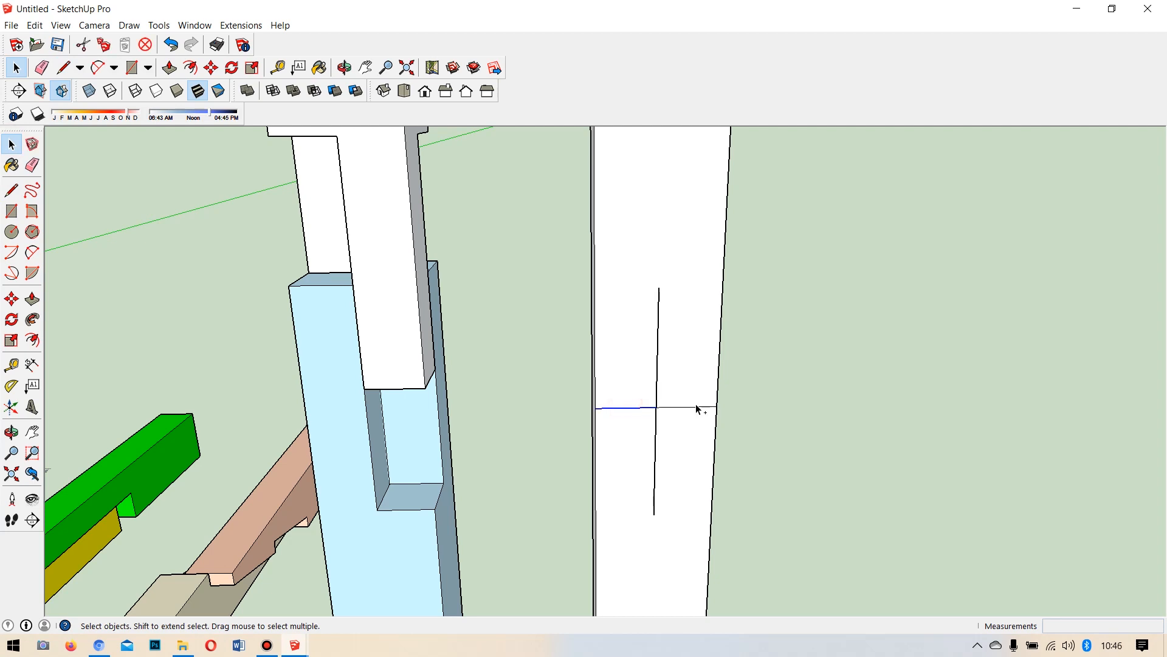
left_click(693, 409, "ctrl")
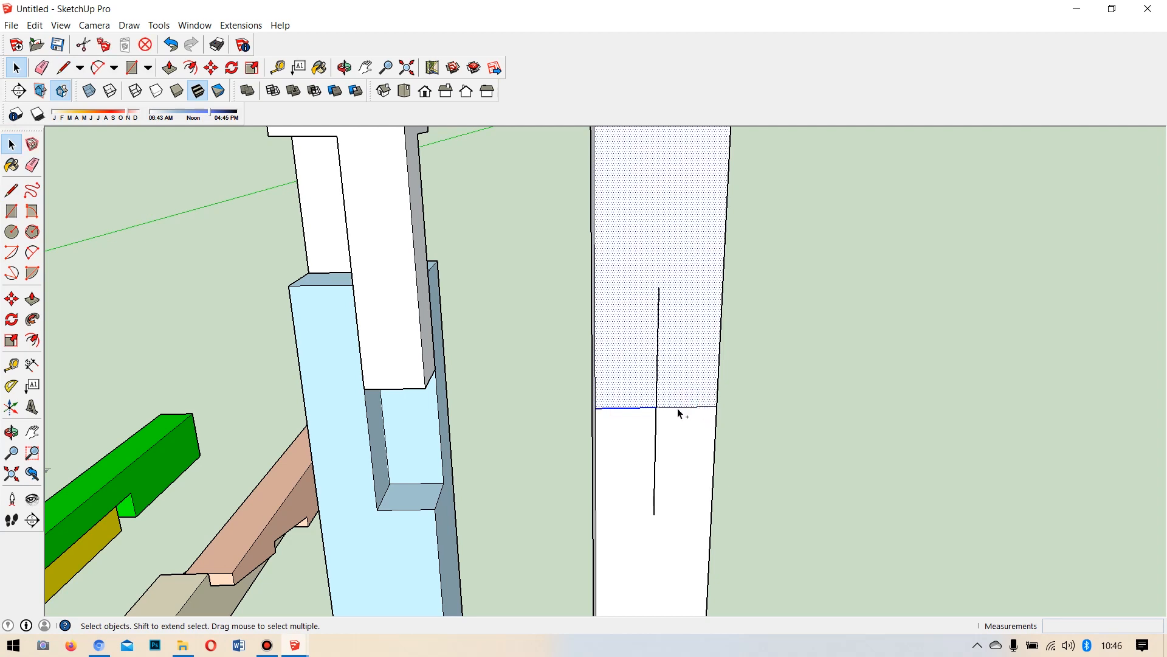
left_click(698, 350, "shift")
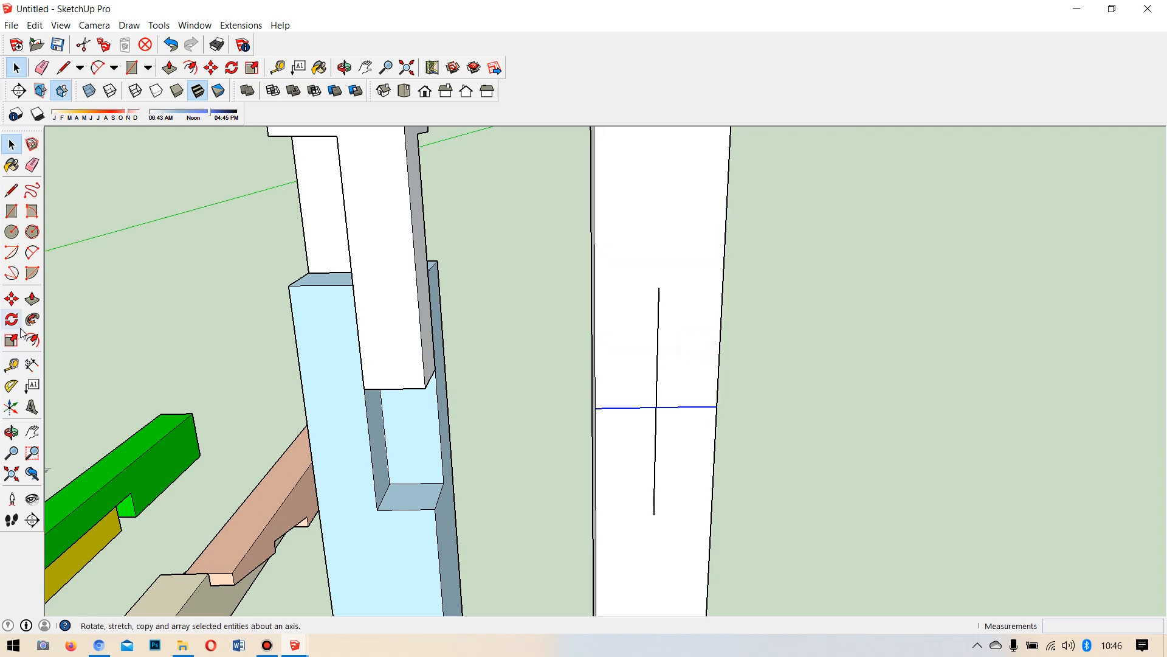
left_click(12, 298)
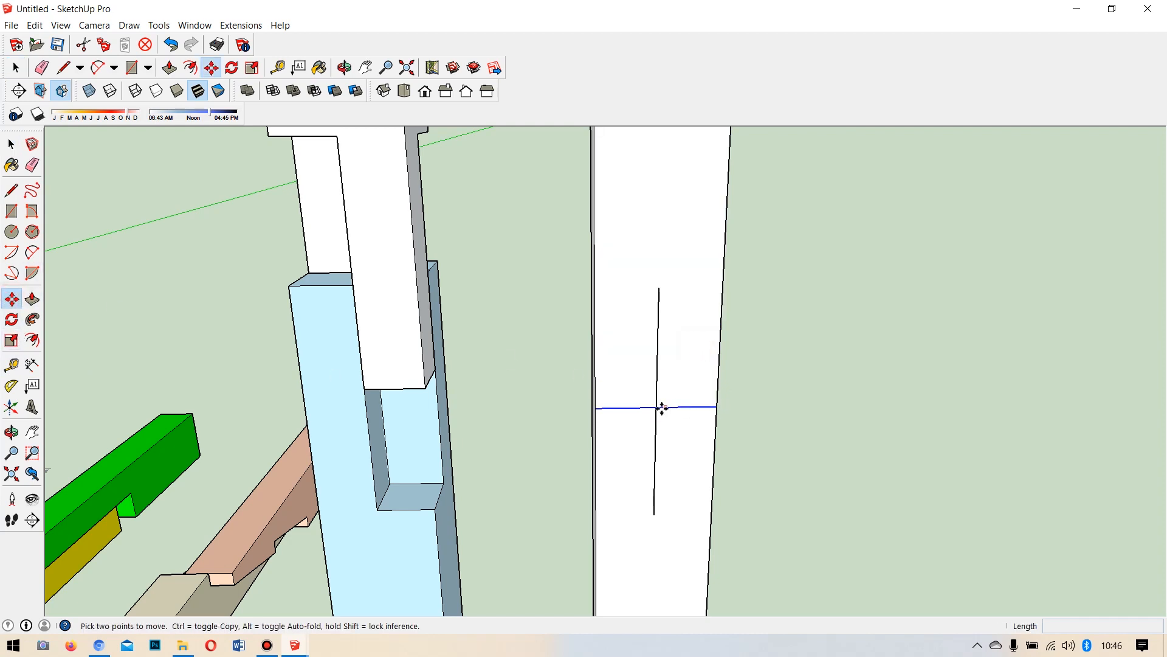
left_click(656, 407)
key("ctrl")
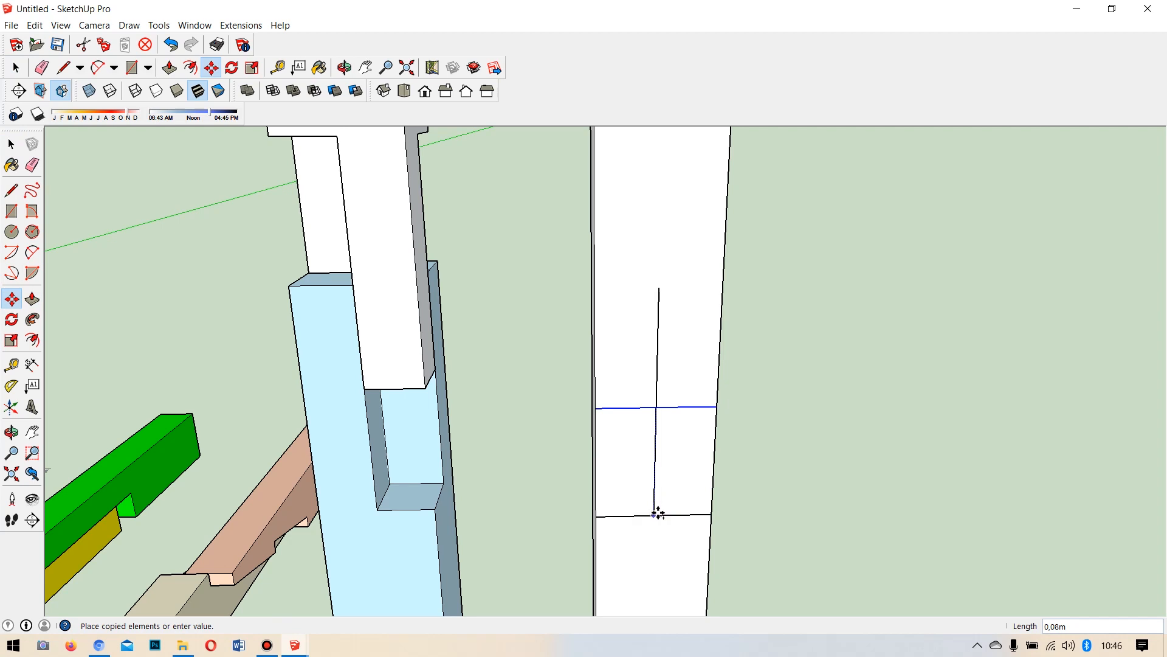
left_click(656, 516)
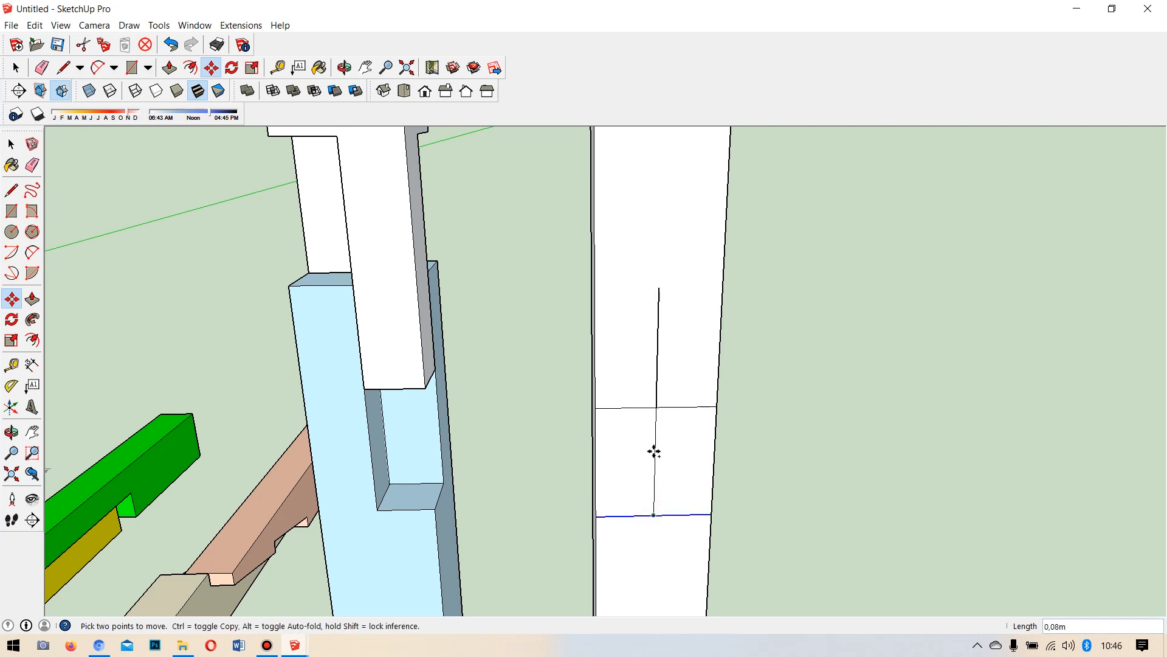
Erase the original mid-height line and the vertical guide line, keeping only the lower horizontal line.
left_click(32, 165)
left_click(626, 407)
left_click(687, 406)
scroll(667, 506, "up", 2)
left_click(12, 146)
scroll(615, 516, "up", 2)
left_click(658, 497)
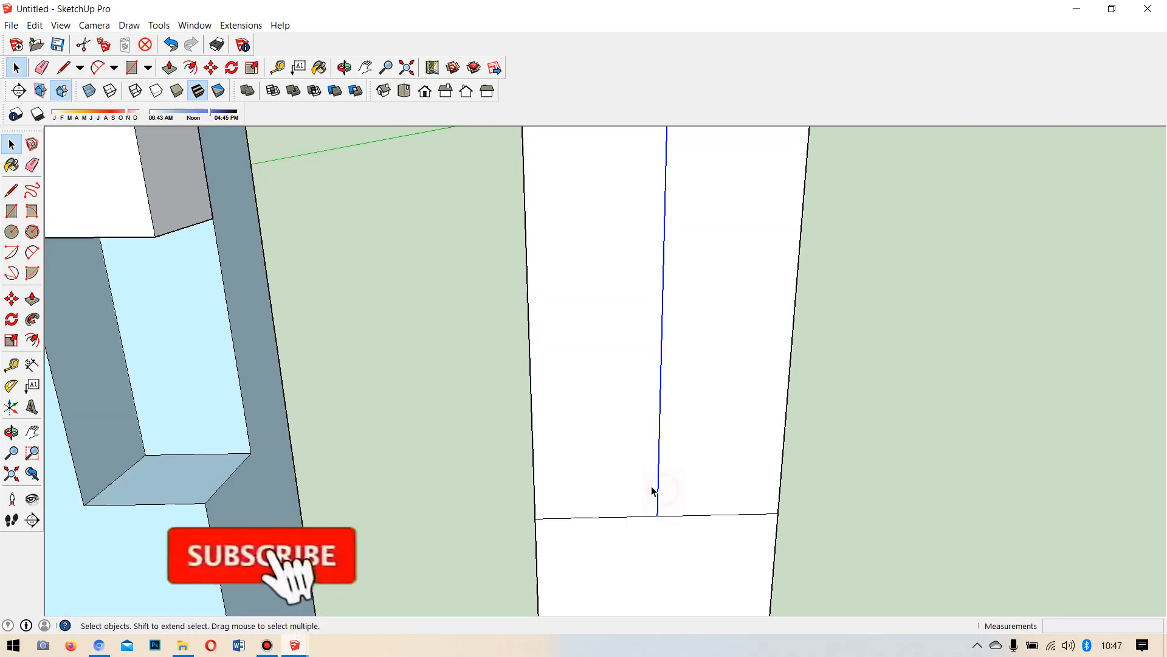
key("Delete")
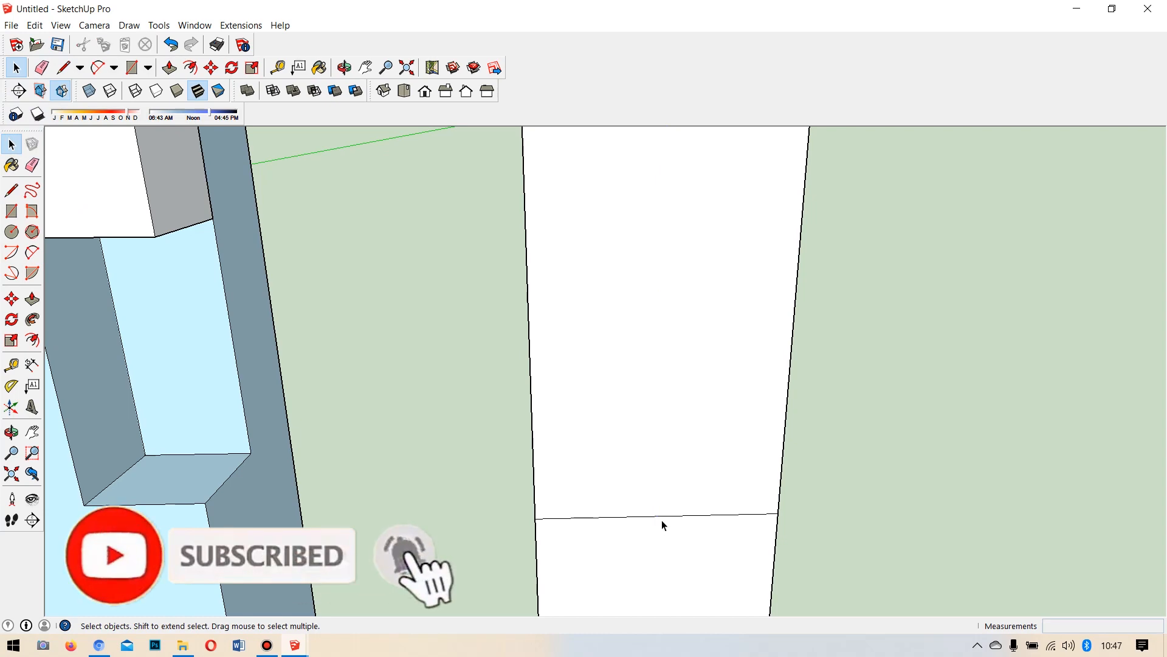
Divide the remaining horizontal line on the post's face into three equal segments.
left_click(662, 514)
left_click(651, 517)
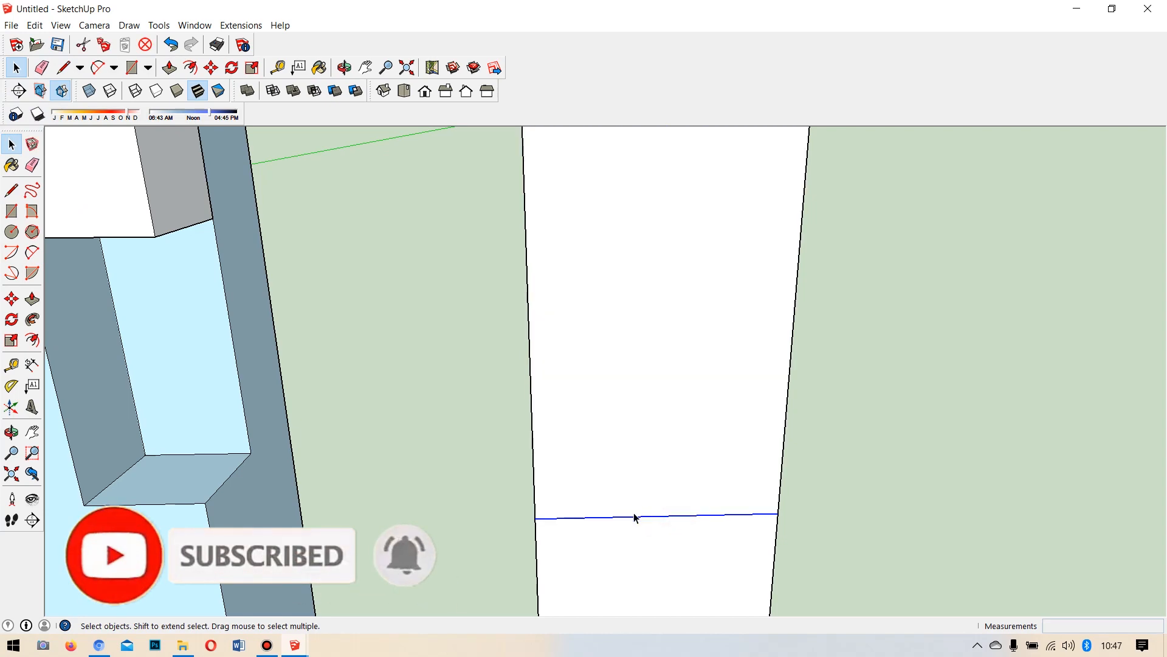
right_click(627, 519)
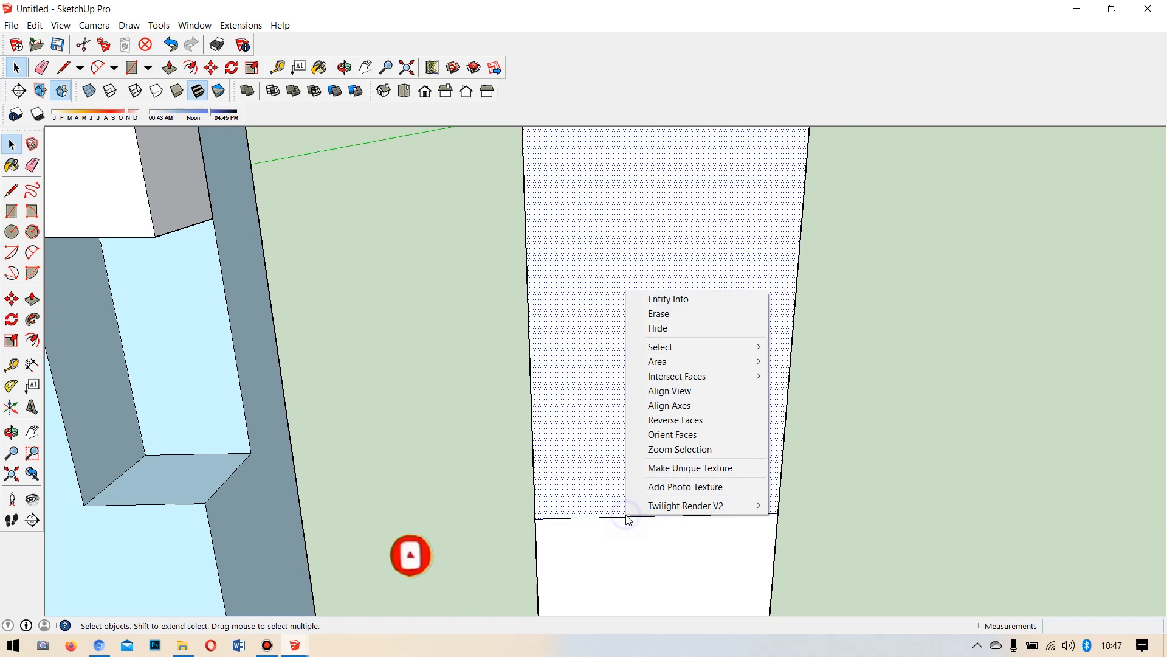
left_click(615, 523)
left_click(612, 517)
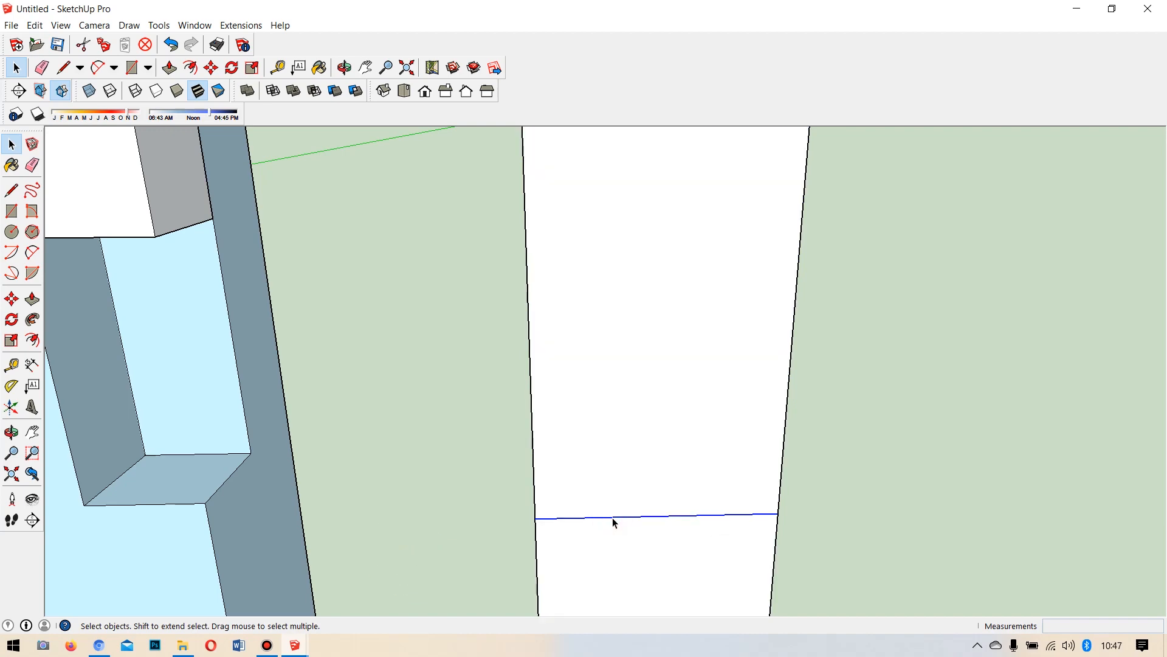
right_click(612, 517)
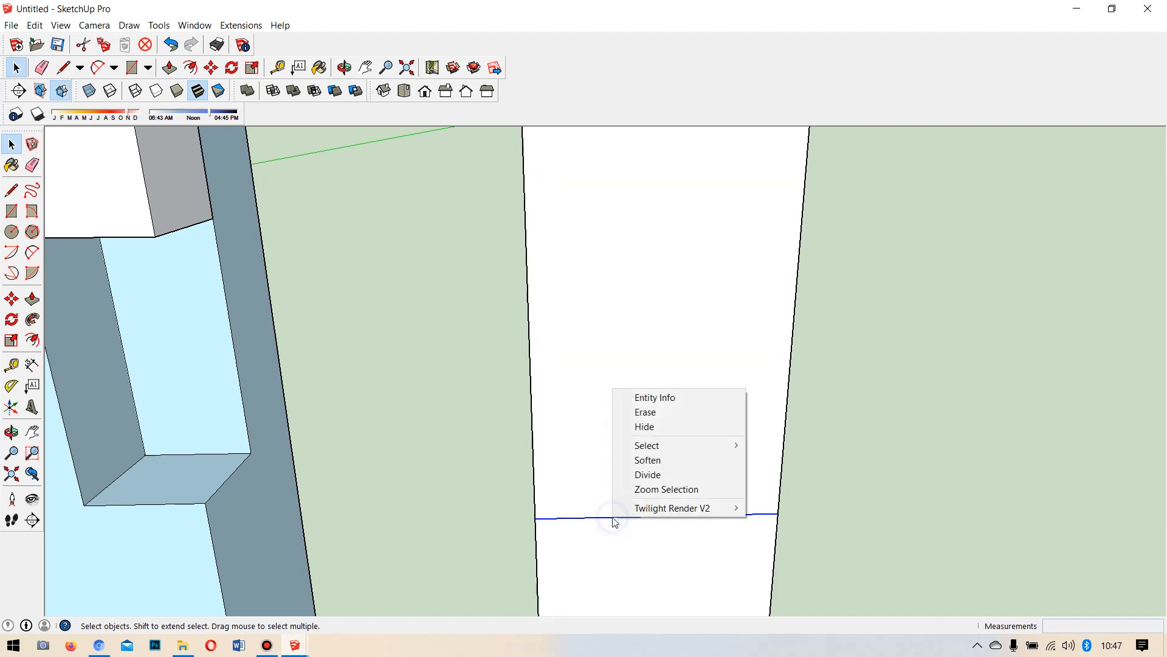
left_click(663, 476)
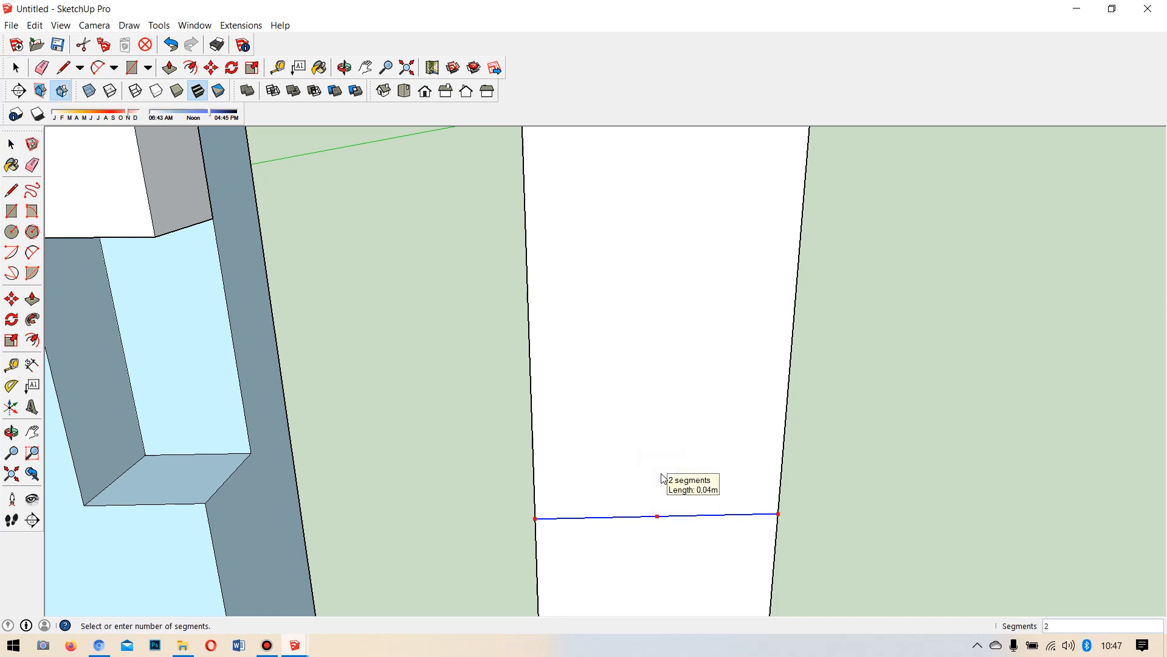
left_click(695, 522)
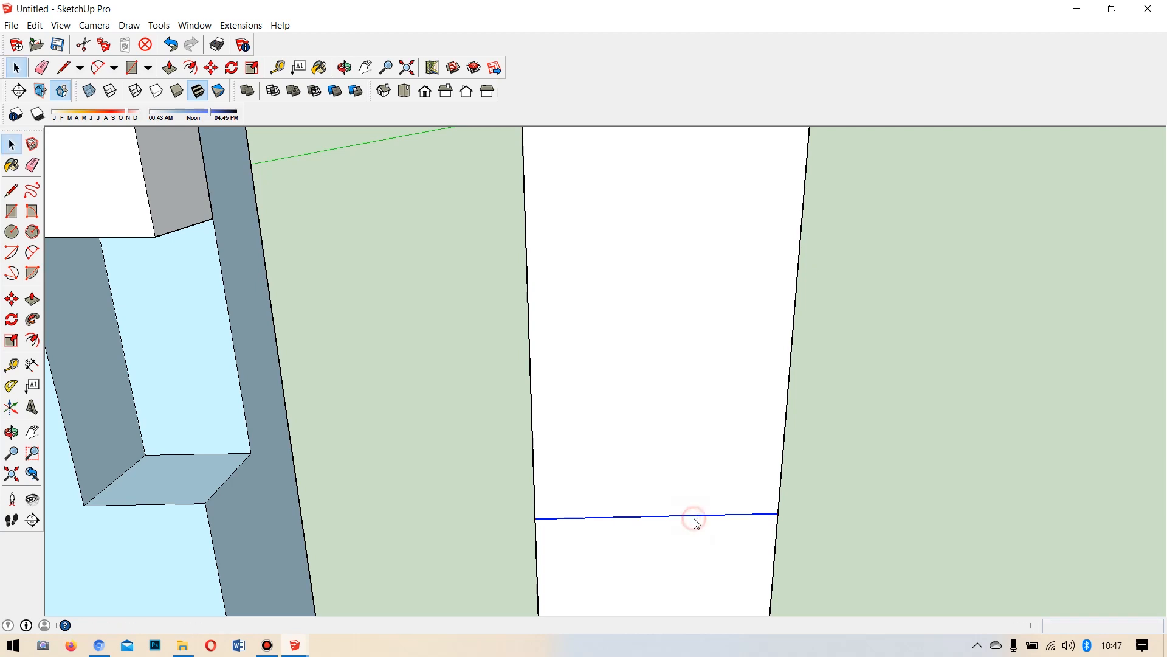
Check the divisions of the horizontal line on the post's face by selecting its individual segments.
left_click(11, 191)
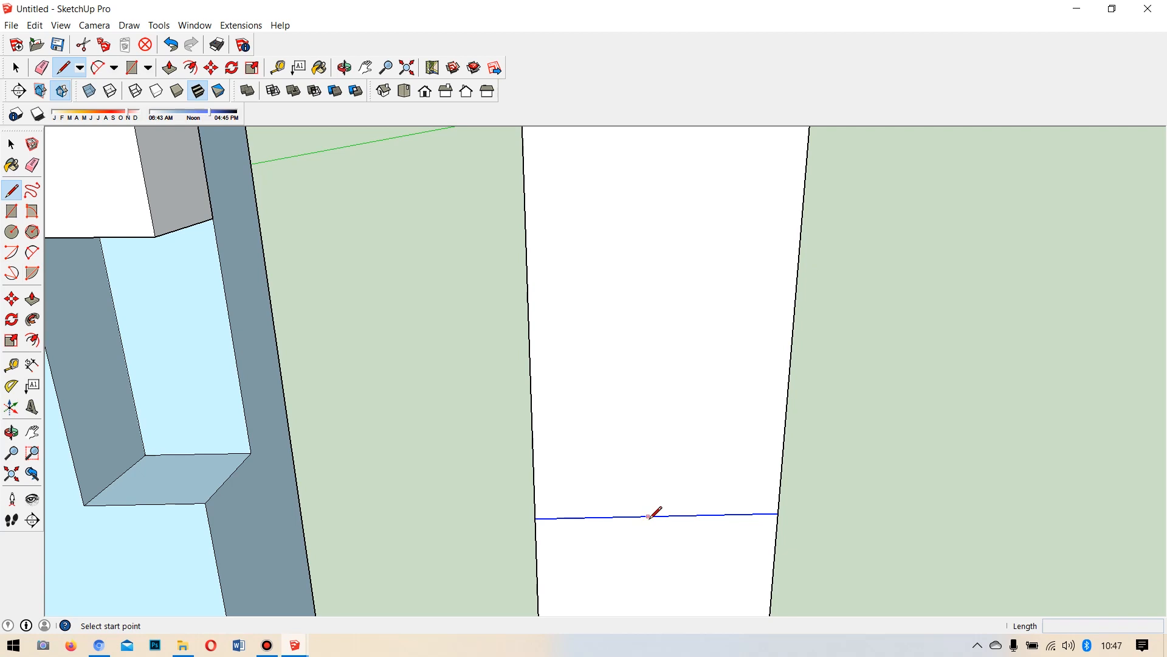
left_click(11, 144)
left_click(587, 523)
left_click(589, 519)
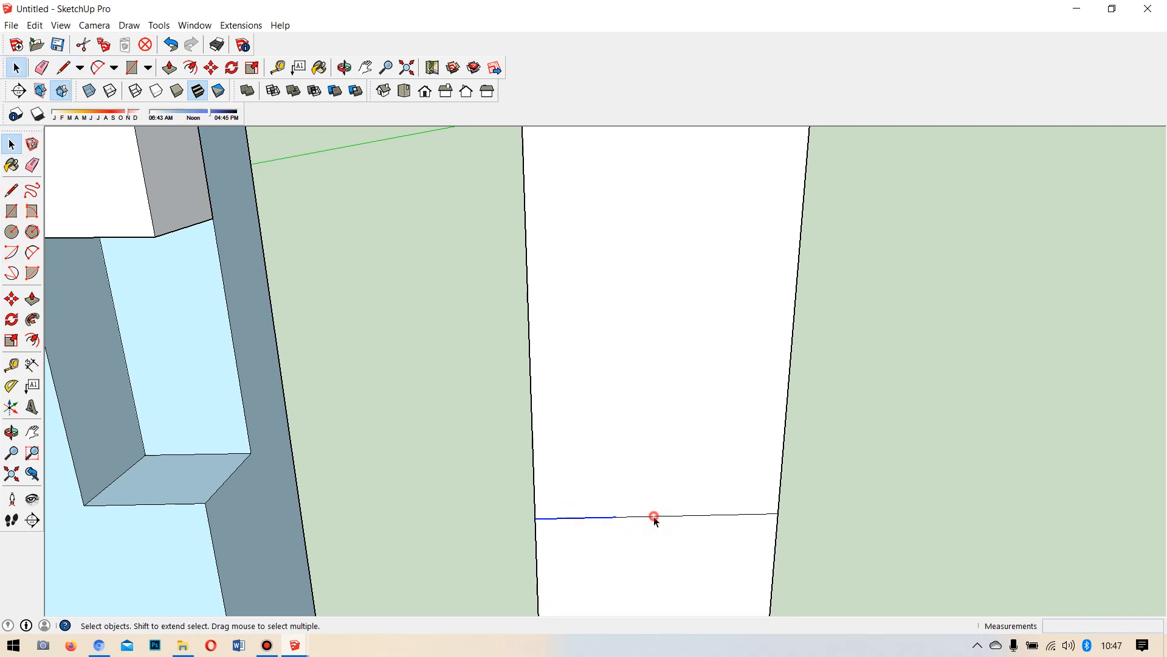
left_click(736, 517)
left_click(659, 513)
left_click(653, 516)
left_click(594, 519)
Draw two 0.16 m lines upward on the post's face from the two division points of the horizontal line.
left_click(13, 189)
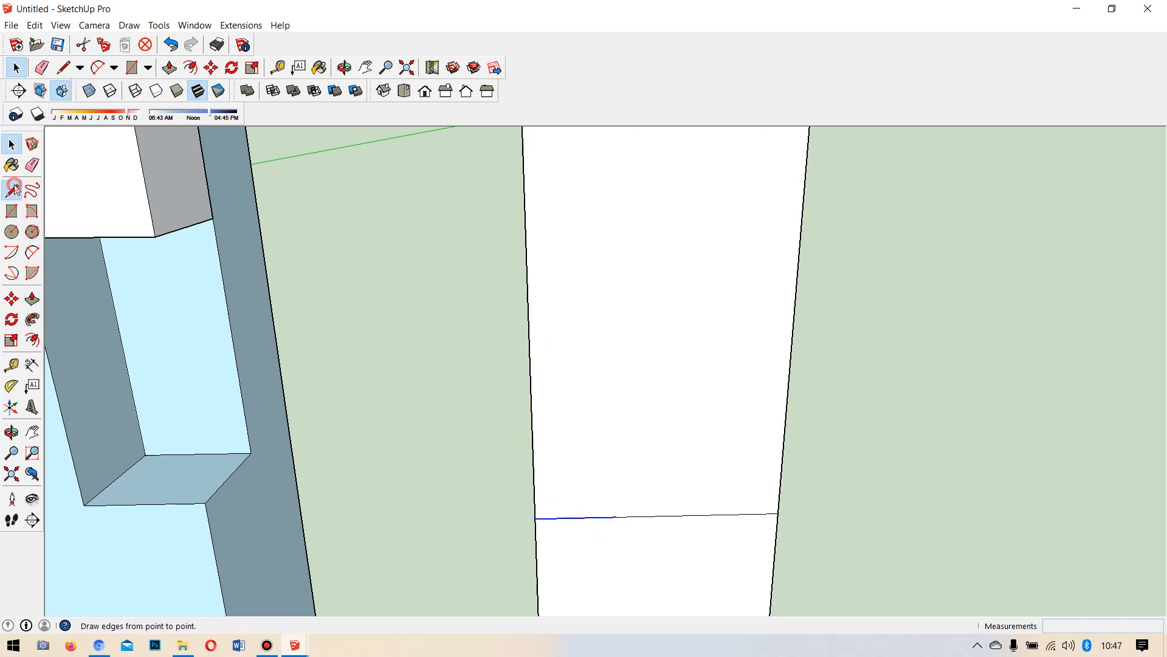
left_click(617, 517)
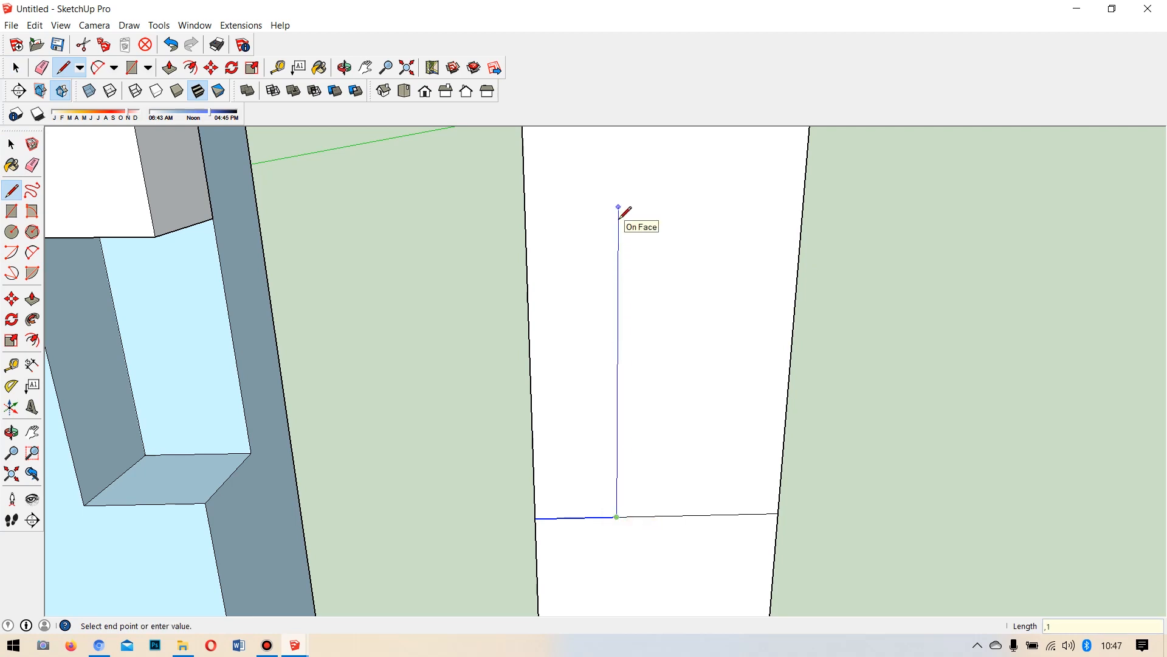
type(",16")
key("Return")
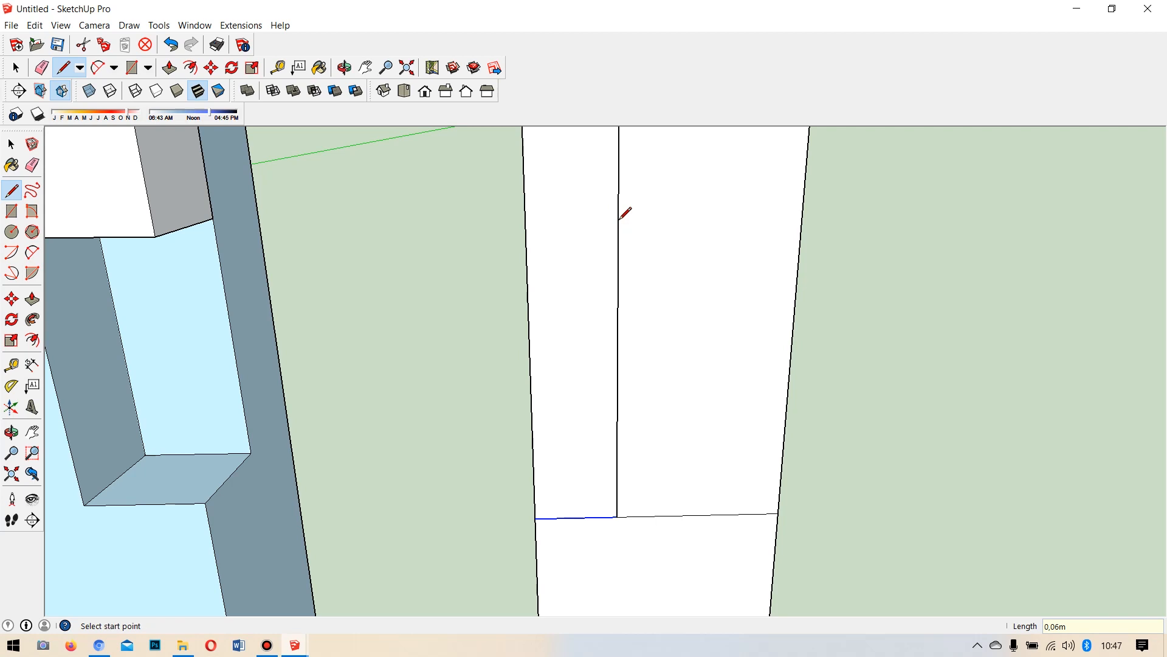
left_click(697, 515)
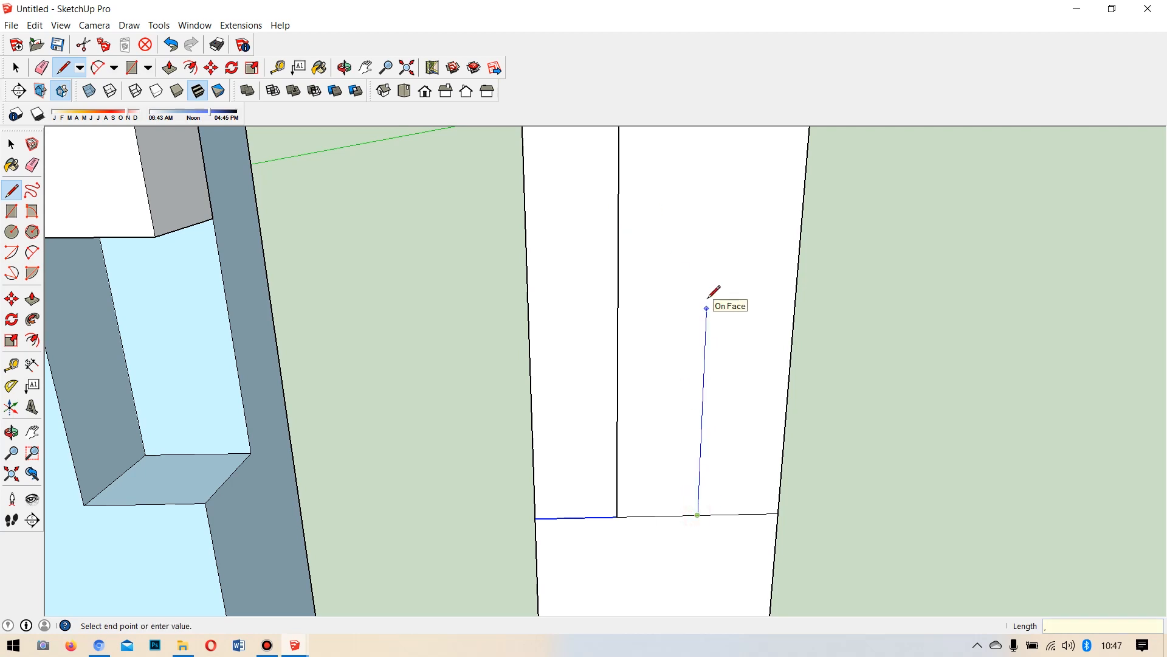
key("Return")
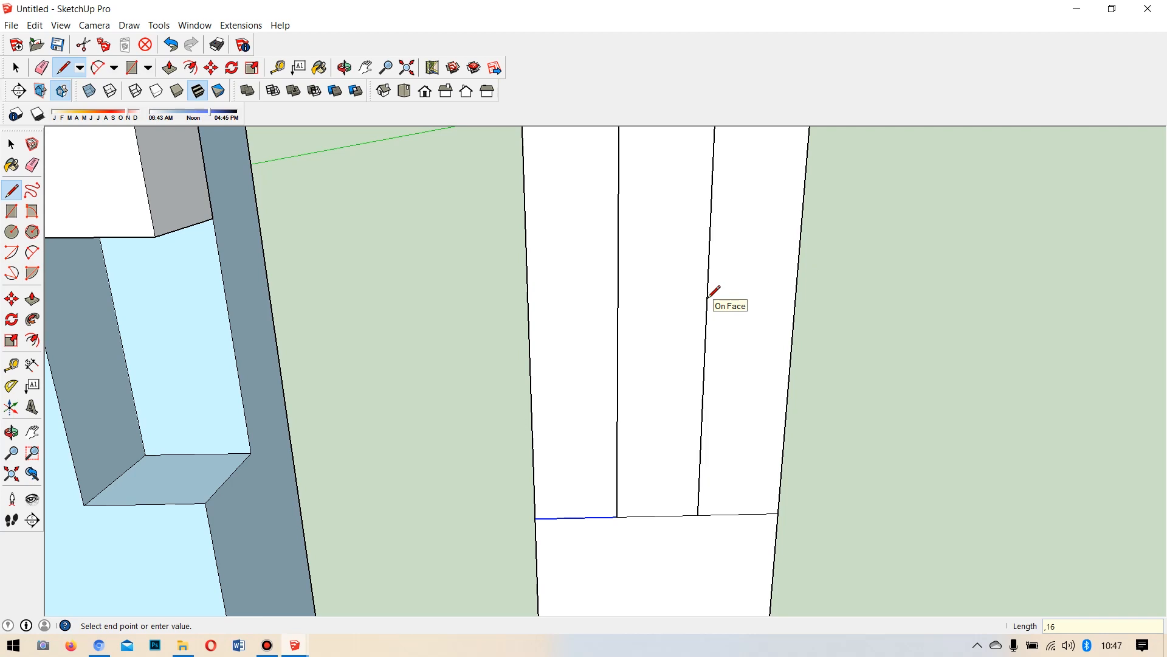
Join the upper ends of the two vertical lines and erase the middle segment of the horizontal line between their lower ends.
middle_click_drag(768, 183, 716, 494)
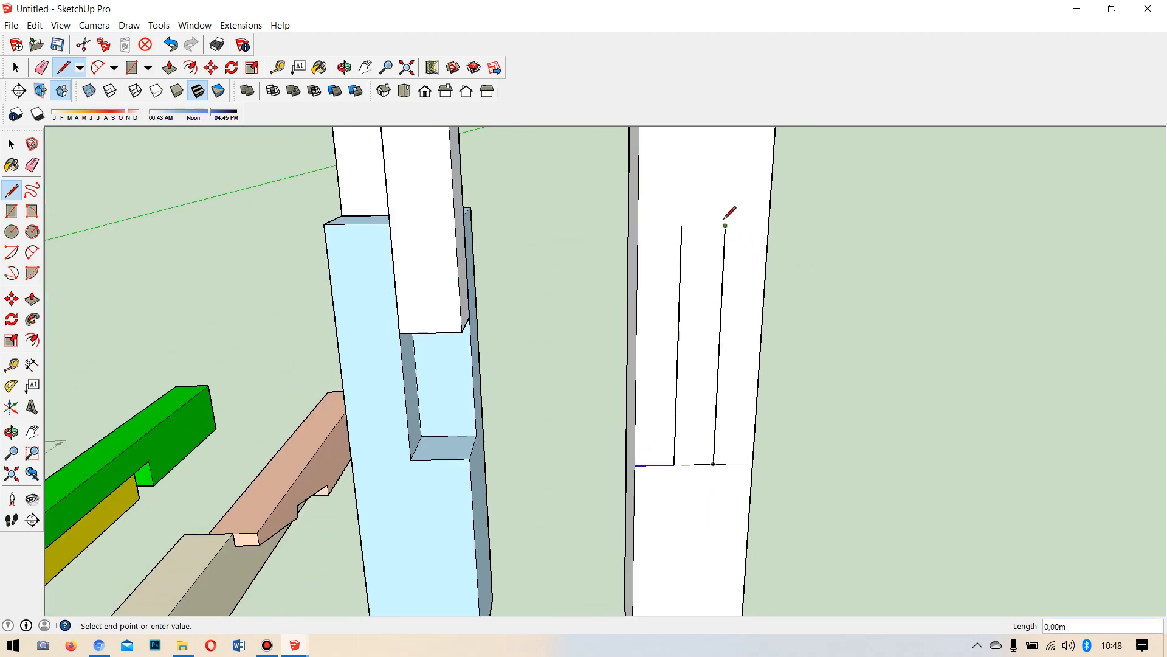
left_click(681, 226)
middle_click_drag(776, 348, 596, 347)
key("e")
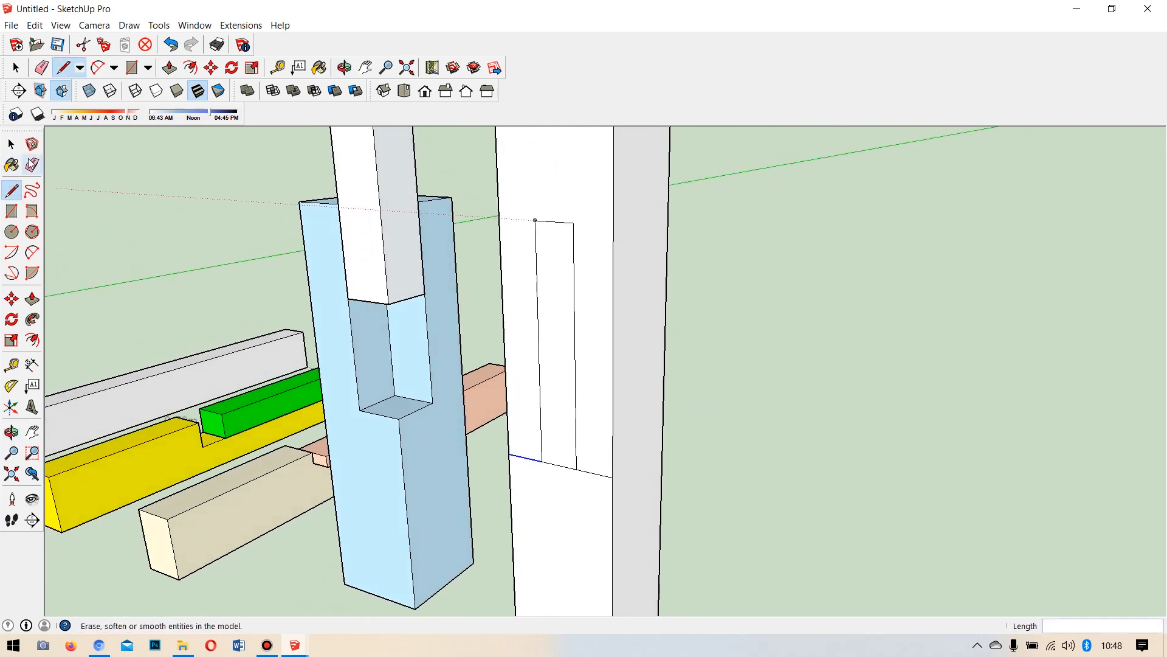
scroll(570, 464, "up", 3)
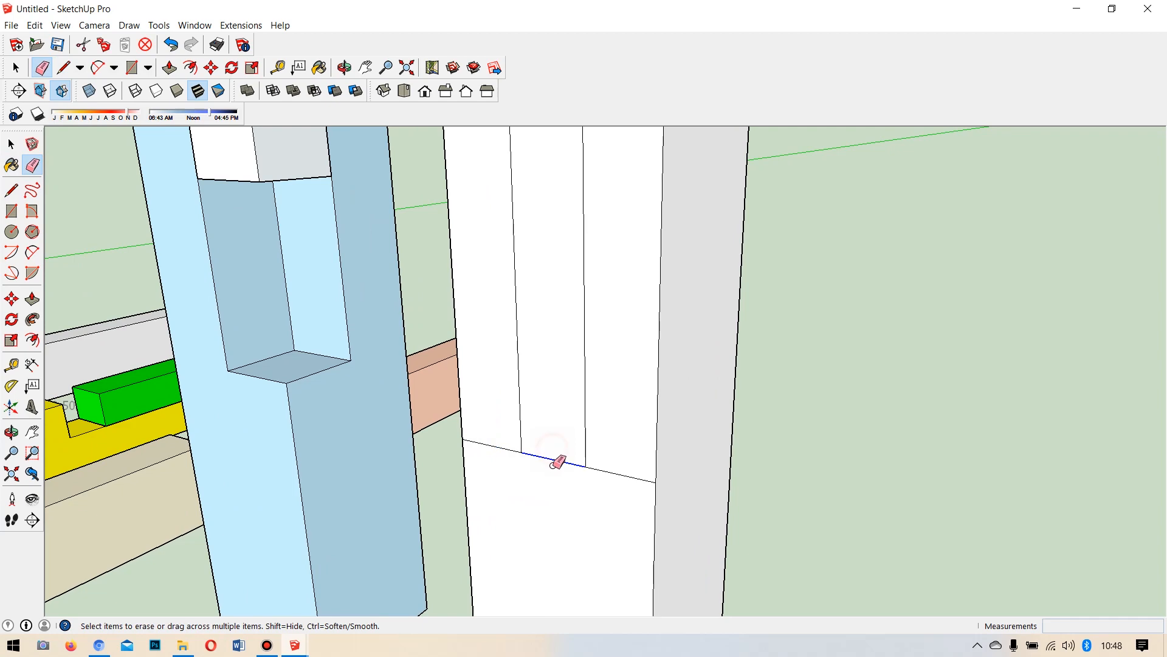
left_click(555, 460)
scroll(578, 468, "down", 6)
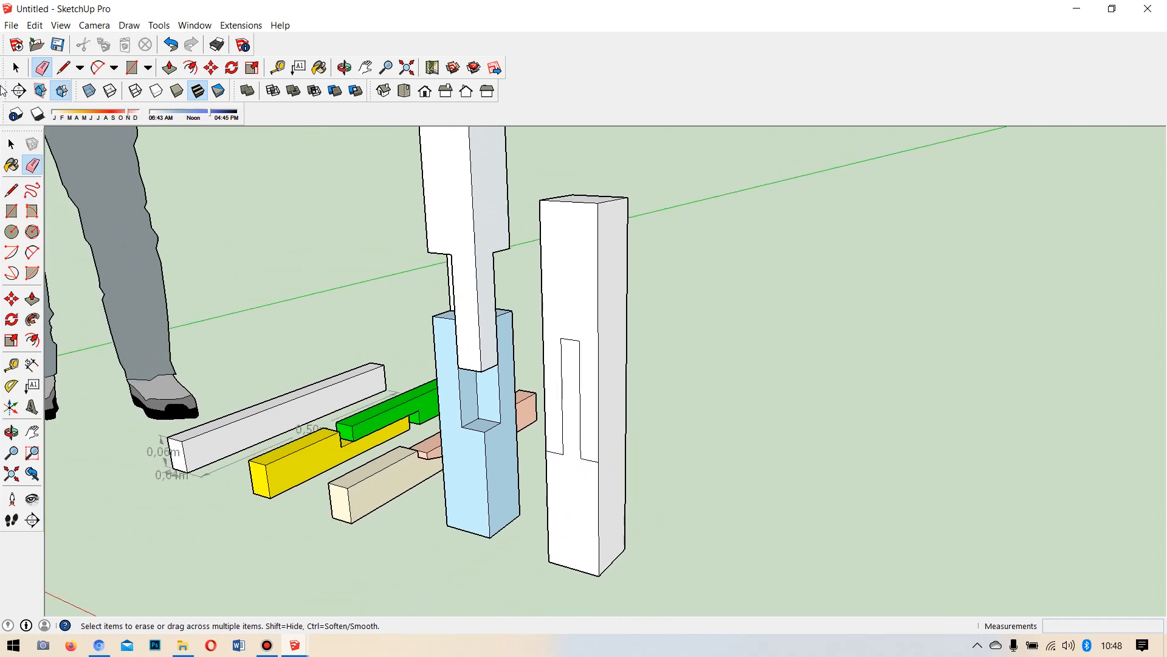
Copy the whole marked post from its lower corner to a spot about 0.18 m away.
left_click(11, 144)
scroll(603, 429, "up", 1)
scroll(603, 423, "up", 1)
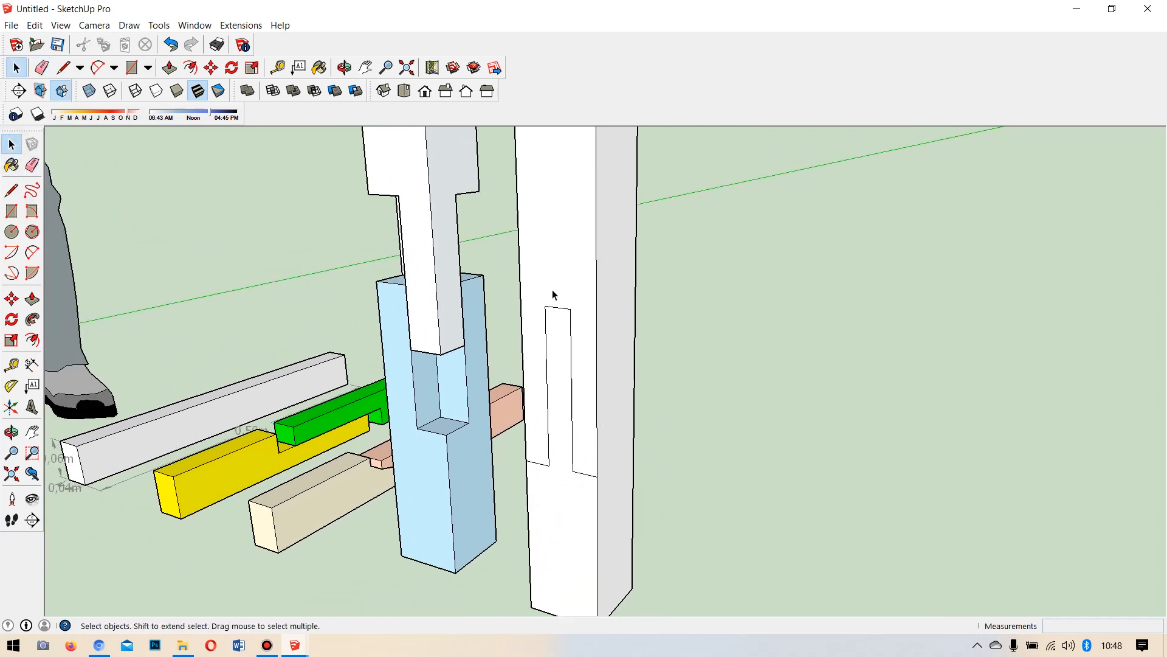
left_click(559, 270)
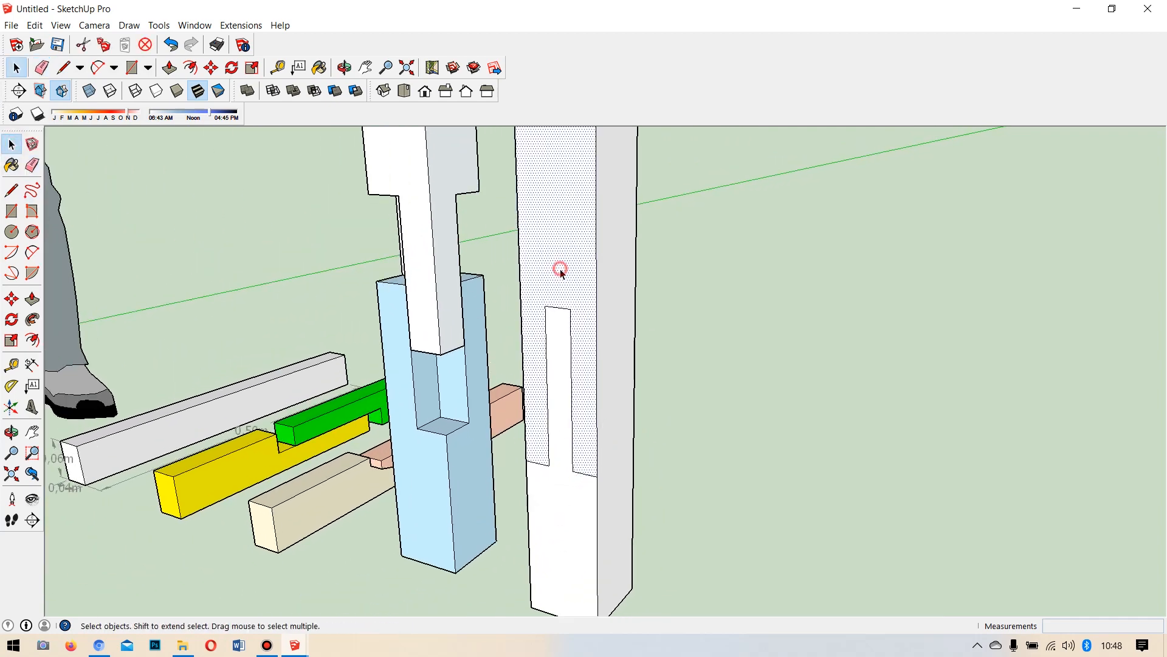
left_click(11, 299)
left_click(531, 606)
key("ctrl")
middle_click_drag(630, 518, 621, 474)
scroll(623, 477, "down", 1)
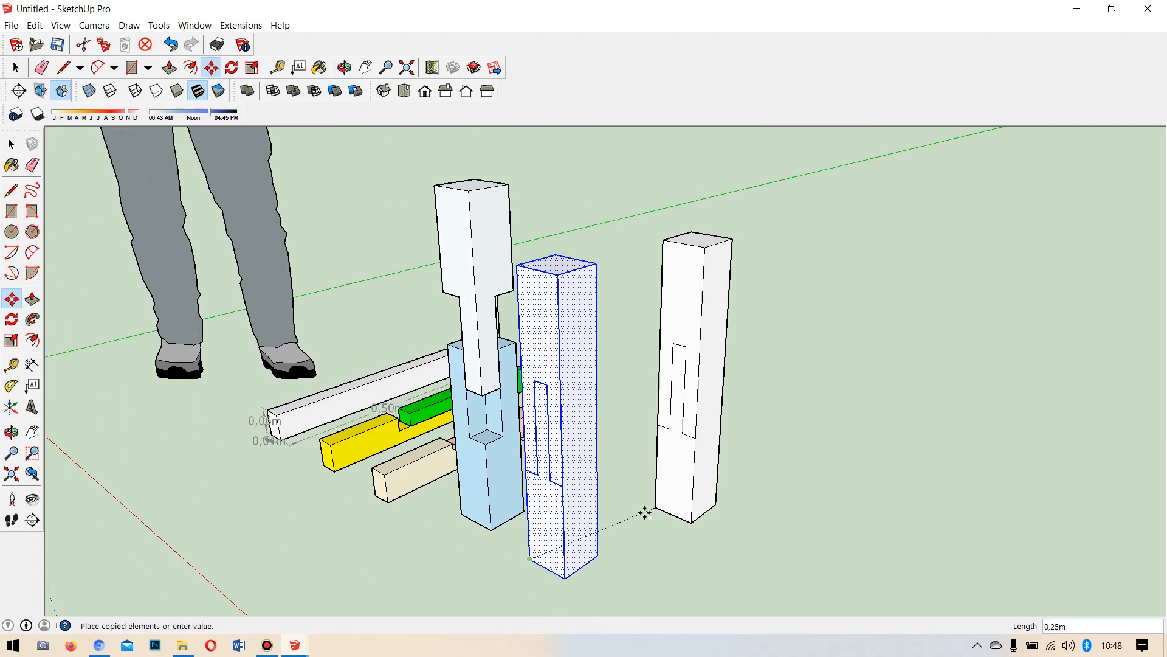
scroll(632, 519, "up", 2)
middle_click_drag(639, 517, 598, 520)
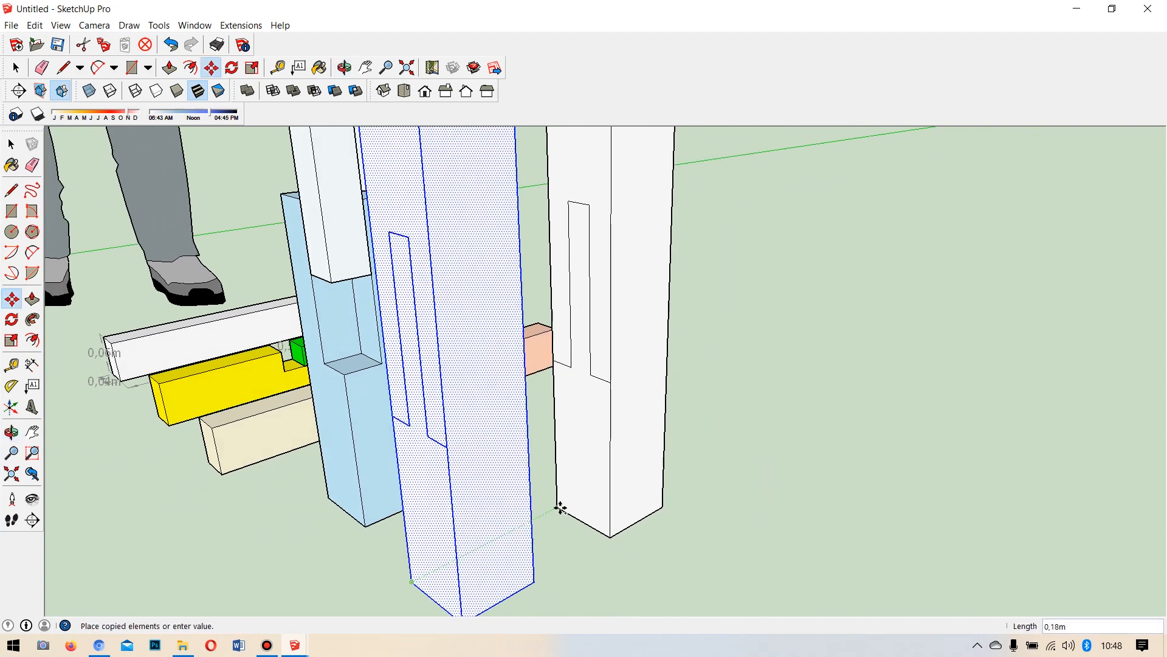
left_click(557, 506)
Push the upper outline through the original post to leave a central tenon, and push the tenon-and-base outline 0.08 m through the copy.
left_click(32, 298)
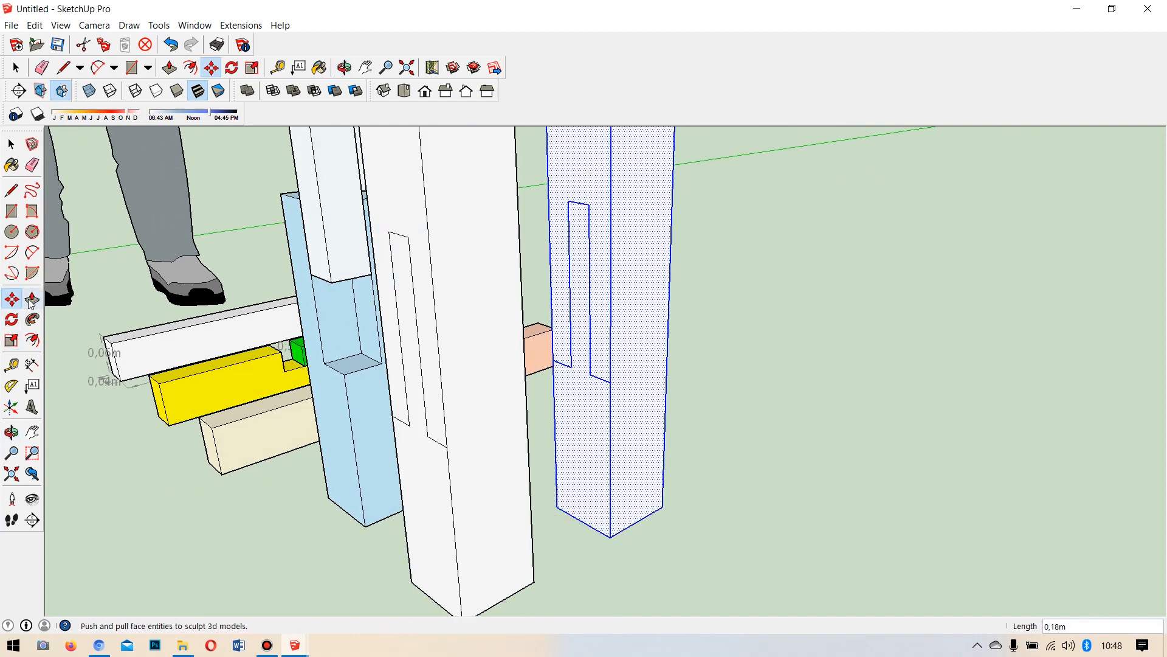
left_click(396, 200)
left_click(513, 187)
left_click(600, 460)
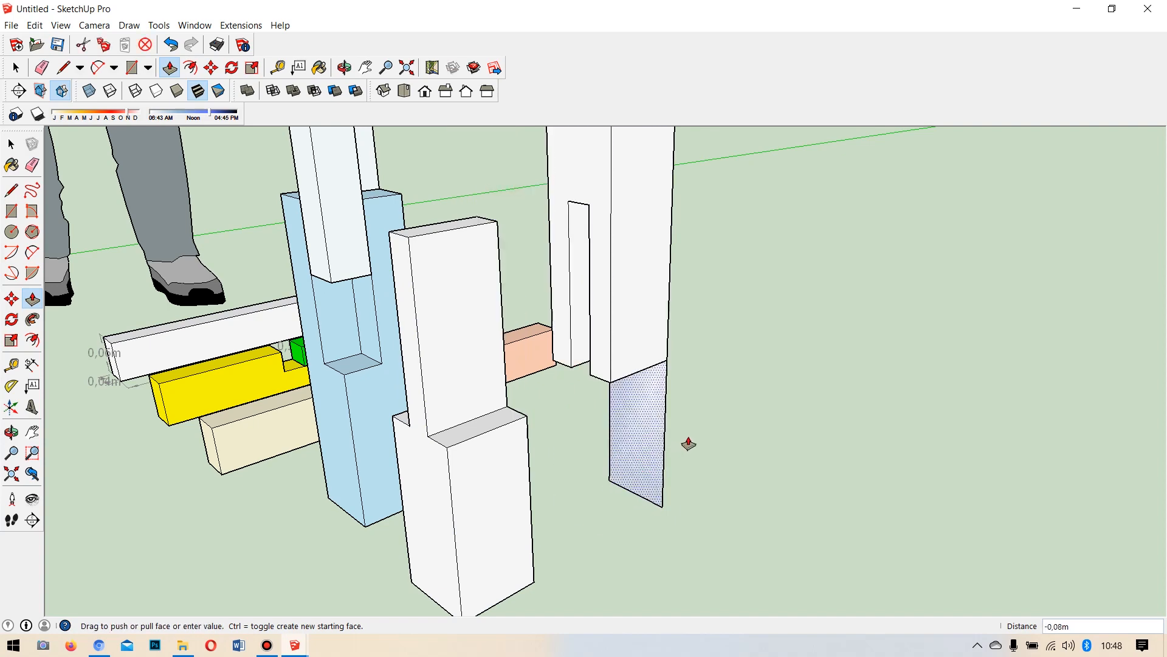
left_click(688, 444)
Turn the lower tenon piece and the upper slotted piece into two separate groups.
left_click(12, 142)
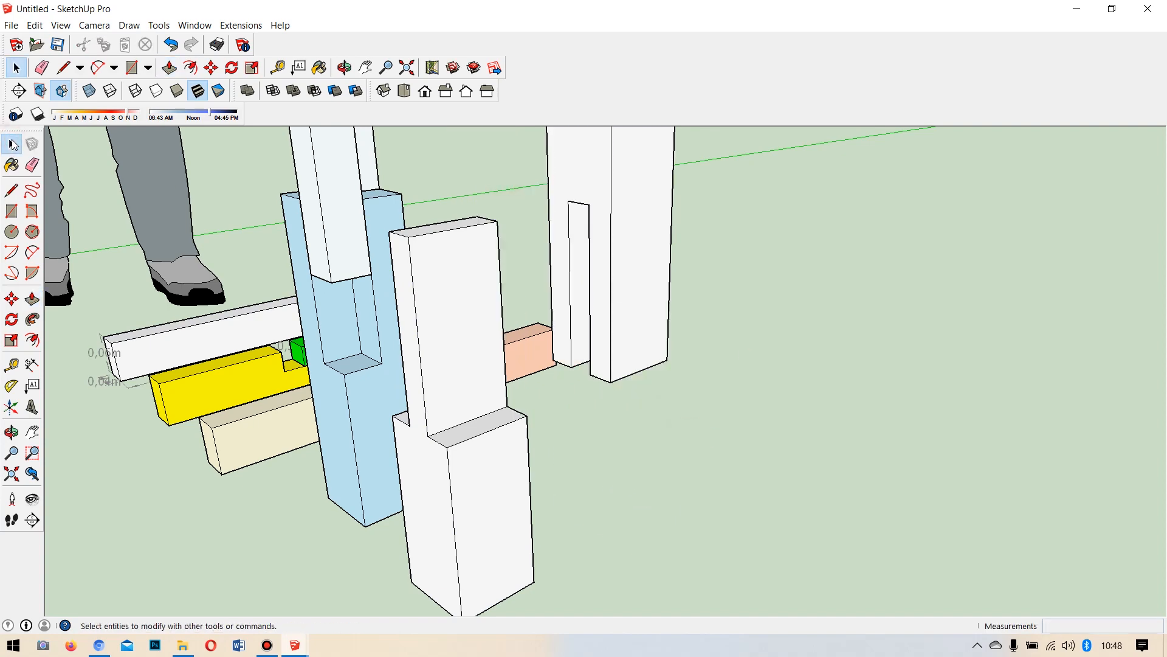
middle_click_drag(443, 341, 563, 341)
triple_click(564, 340)
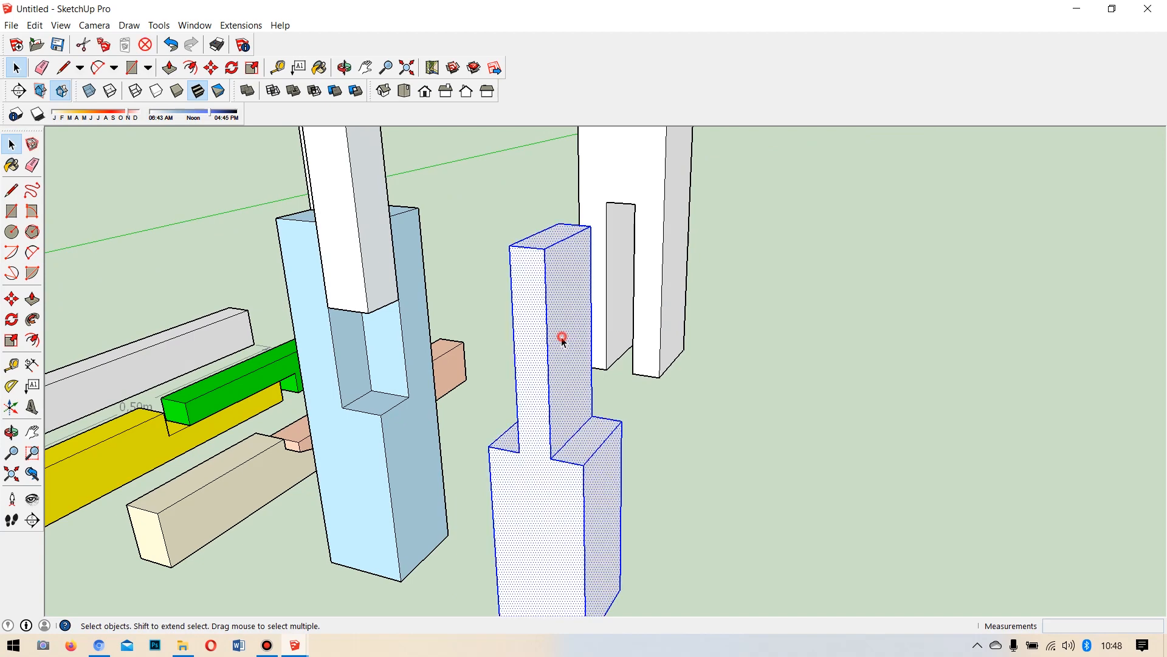
right_click(564, 340)
left_click(602, 453)
triple_click(660, 226)
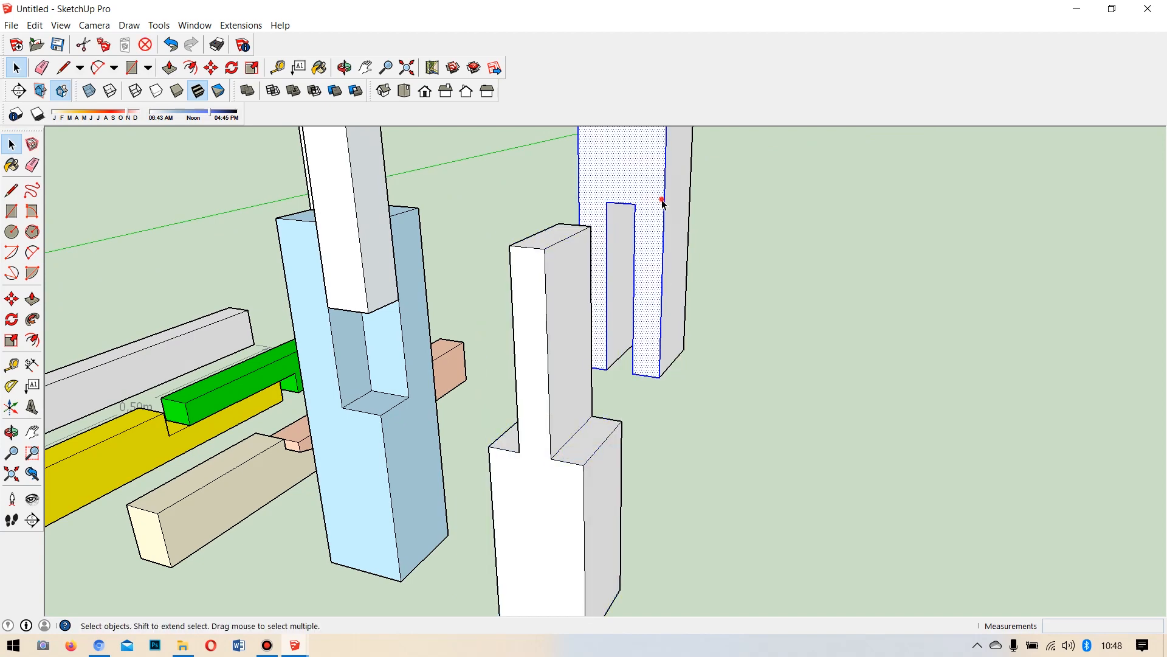
right_click(661, 199)
left_click(711, 315)
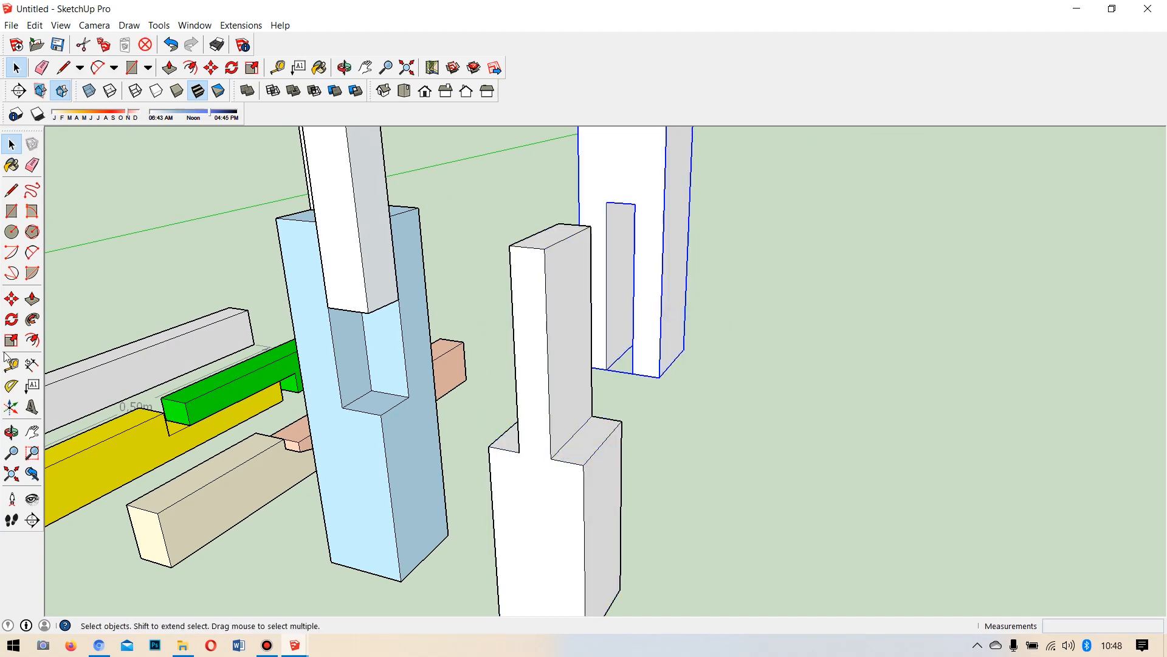
Move the slotted piece onto the tenon piece by its inner slot corner, and raise it partway off the tenon.
left_click(11, 299)
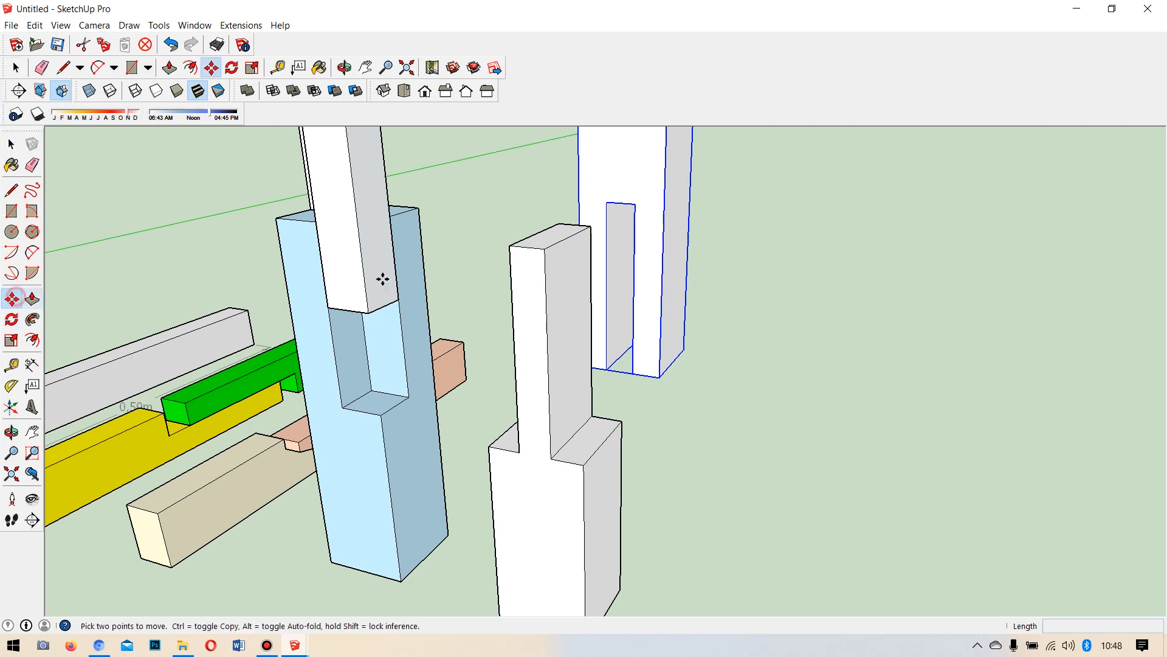
left_click(632, 372)
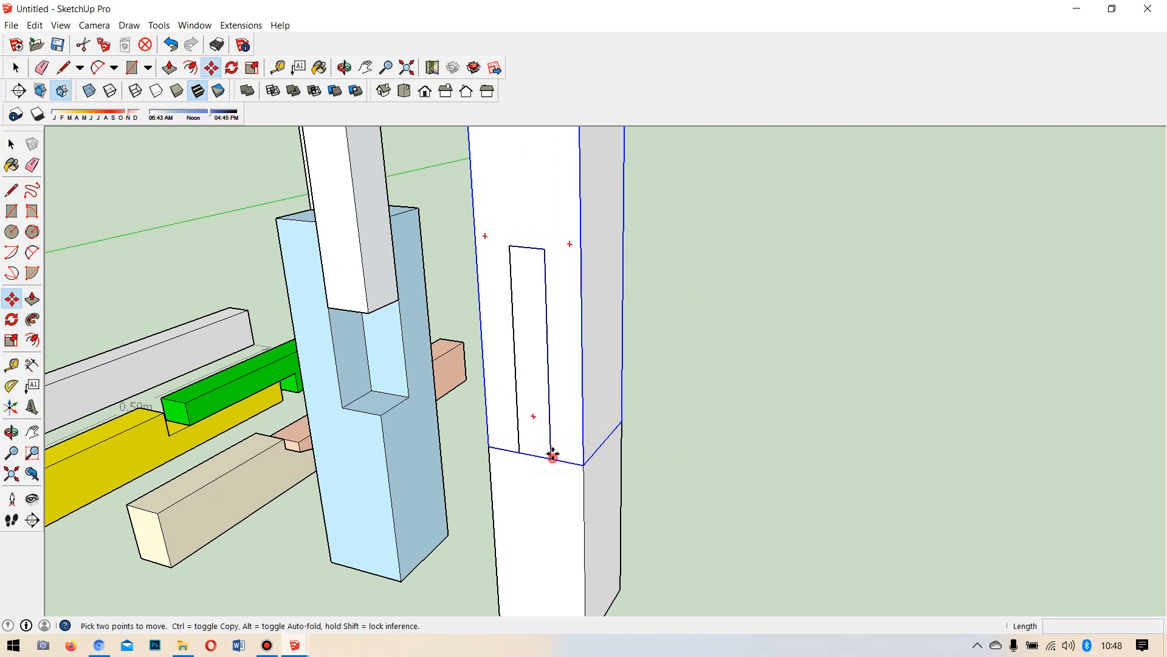
left_click(529, 312)
middle_click_drag(492, 430, 496, 466)
scroll(496, 467, "down", 1)
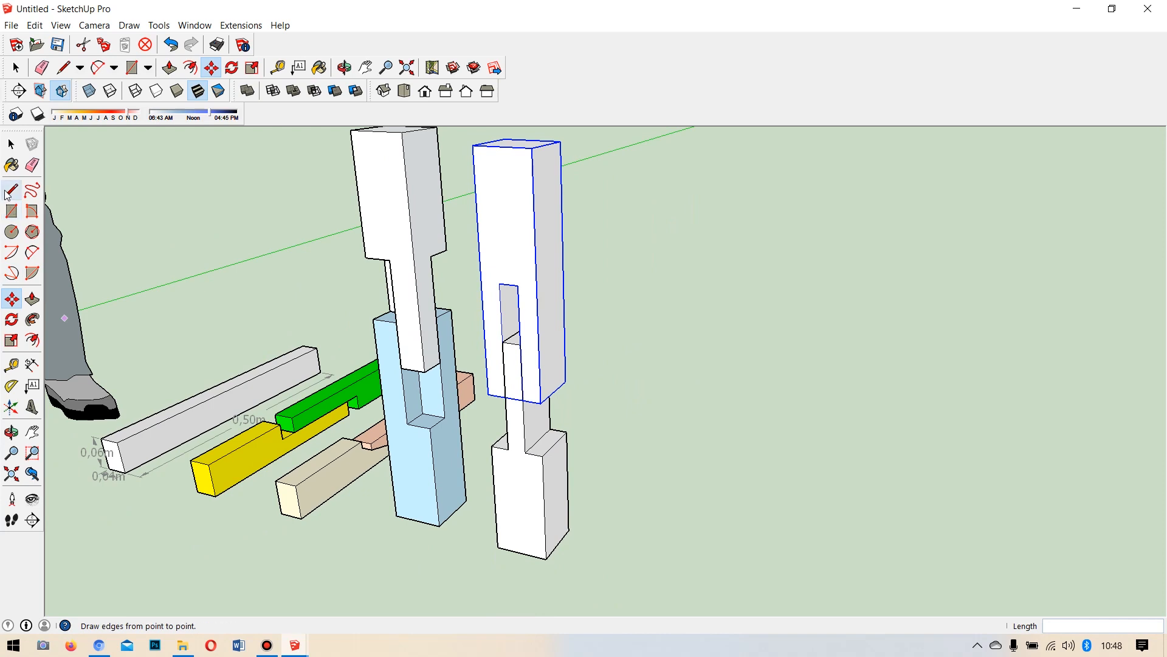
Paint the upper slotted piece 0012_Bisque and the lower tenon piece 0119_RosyBrown, and close the material browser.
left_click(12, 166)
left_click(507, 243)
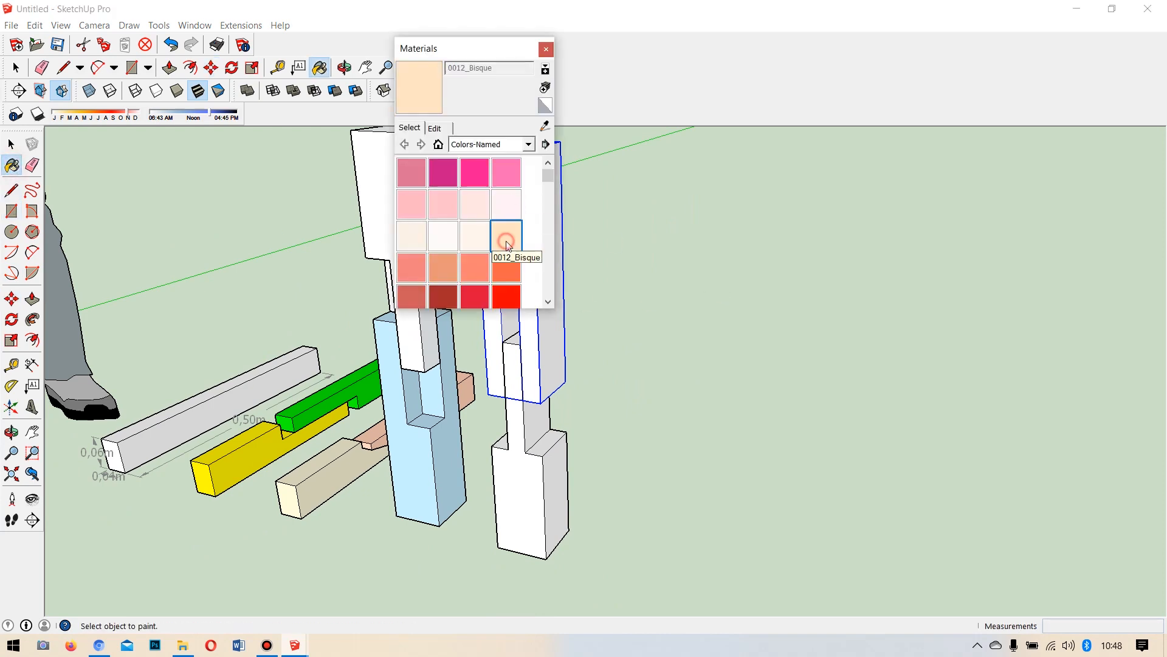
left_click(546, 344)
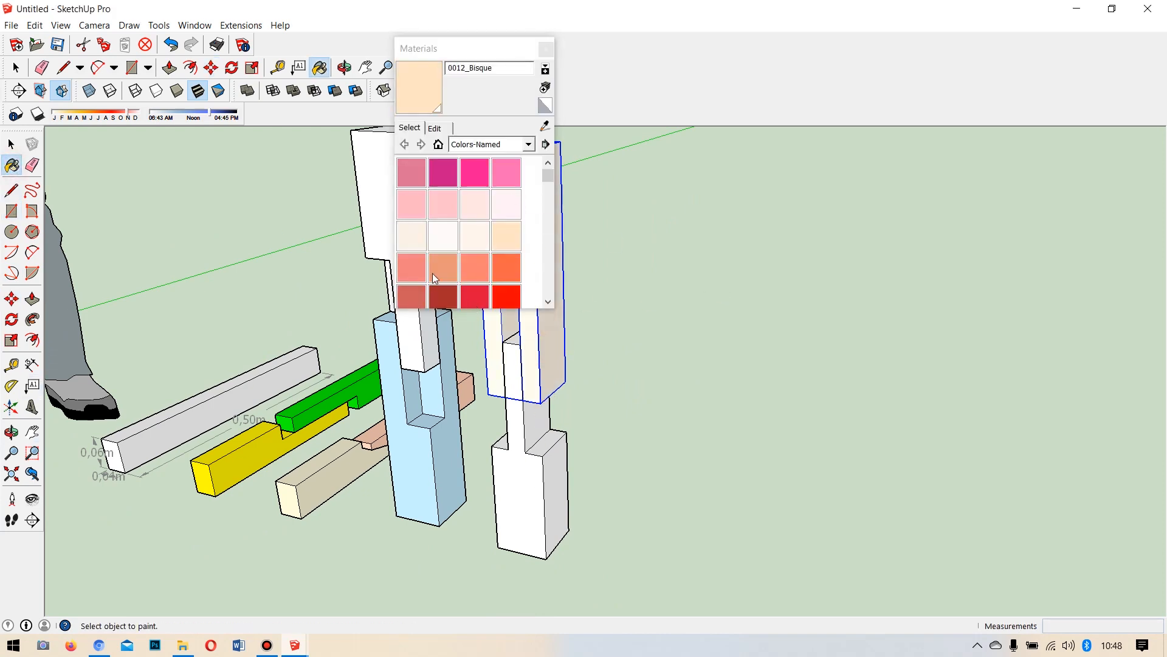
left_click_drag(548, 176, 548, 270)
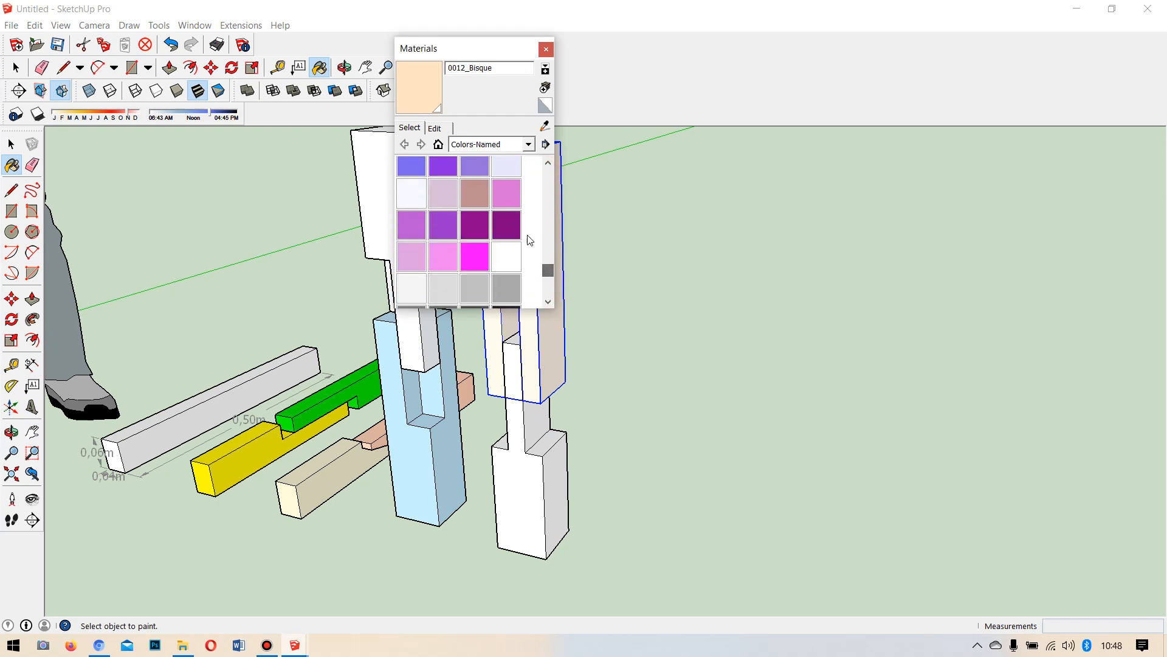
left_click(474, 193)
left_click(535, 465)
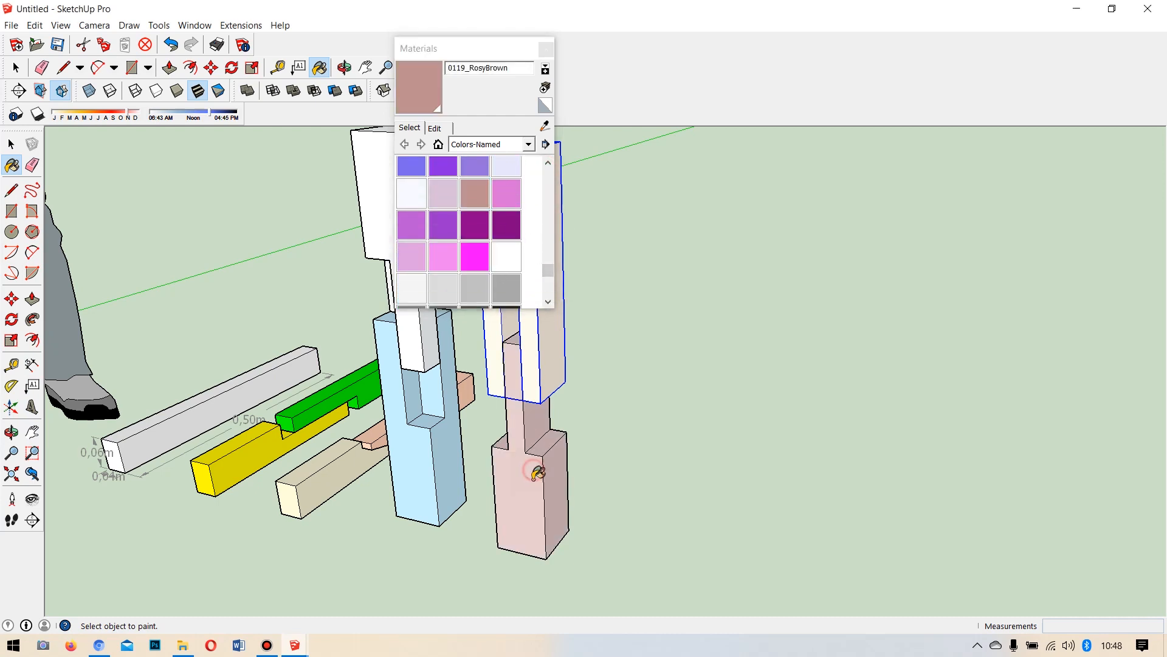
left_click(11, 144)
left_click(367, 542)
scroll(430, 515, "down", 2)
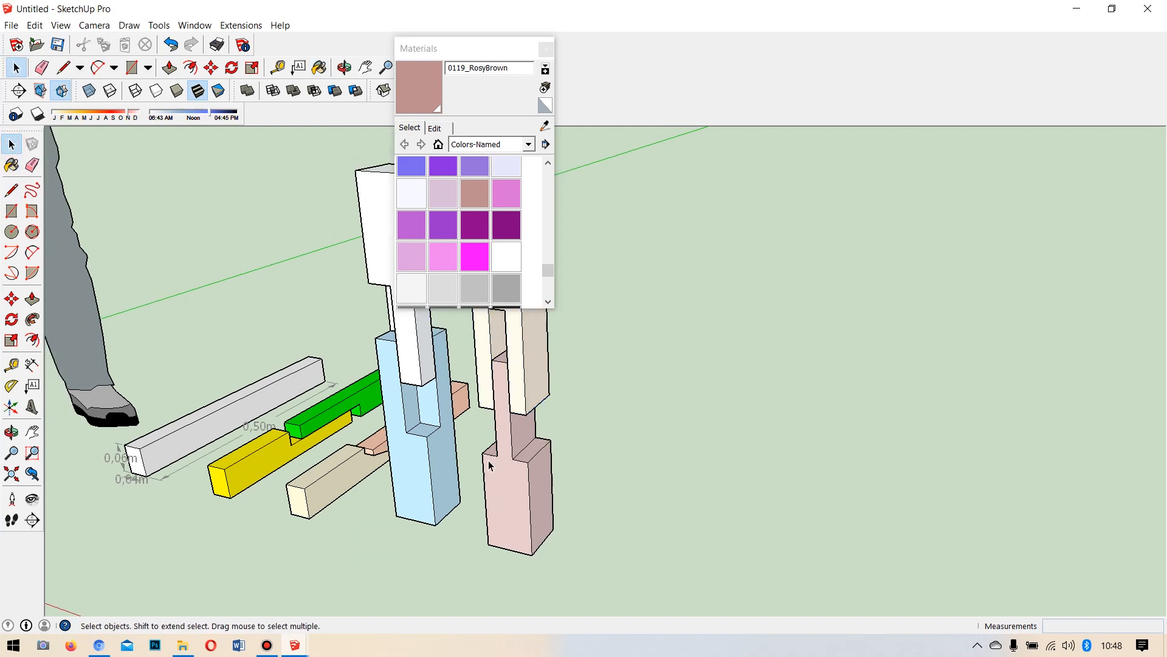
left_click(546, 49)
middle_click_drag(359, 413, 363, 367)
scroll(368, 482, "up", 4)
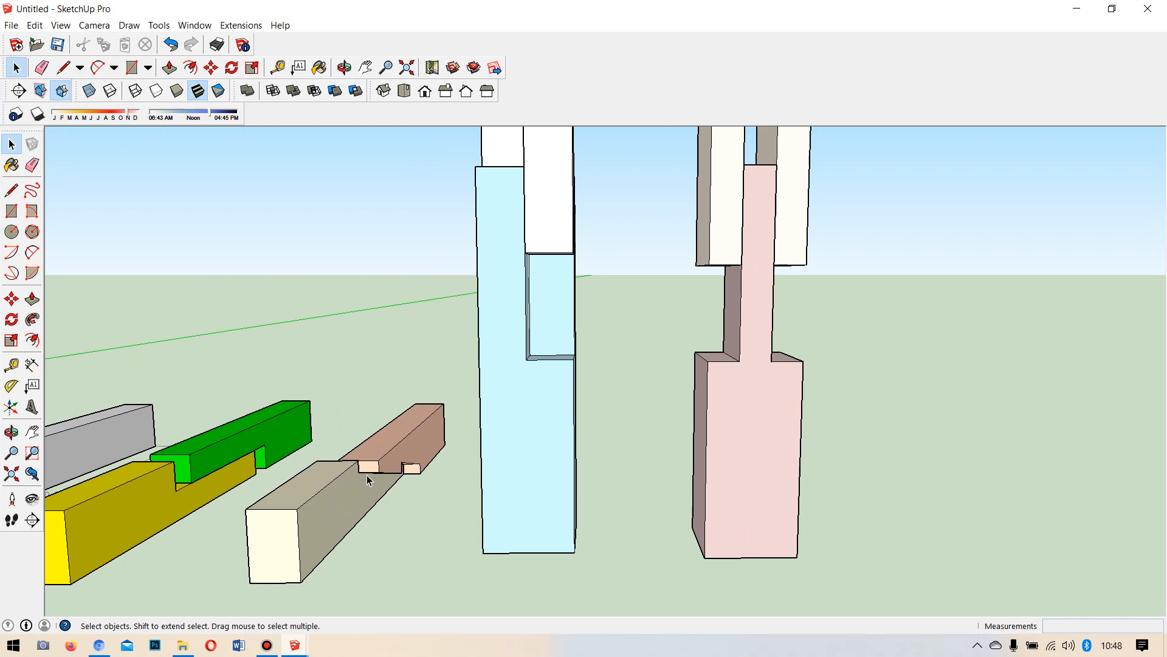
scroll(372, 480, "down", 3)
middle_click_drag(539, 383, 541, 396)
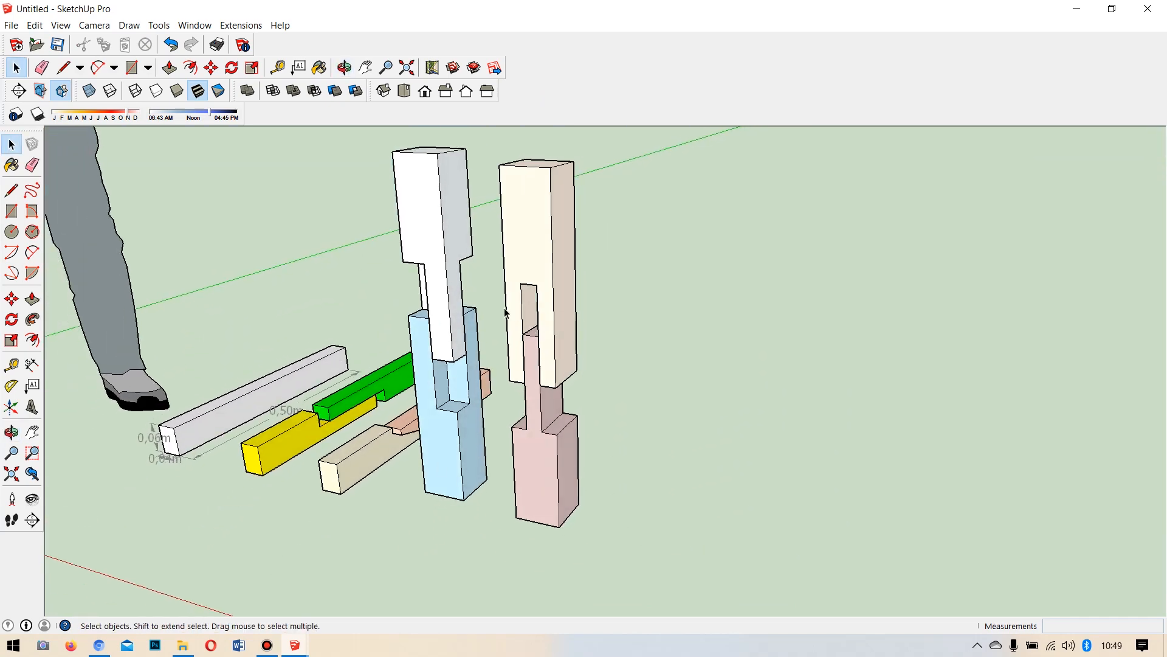
scroll(372, 281, "down", 2)
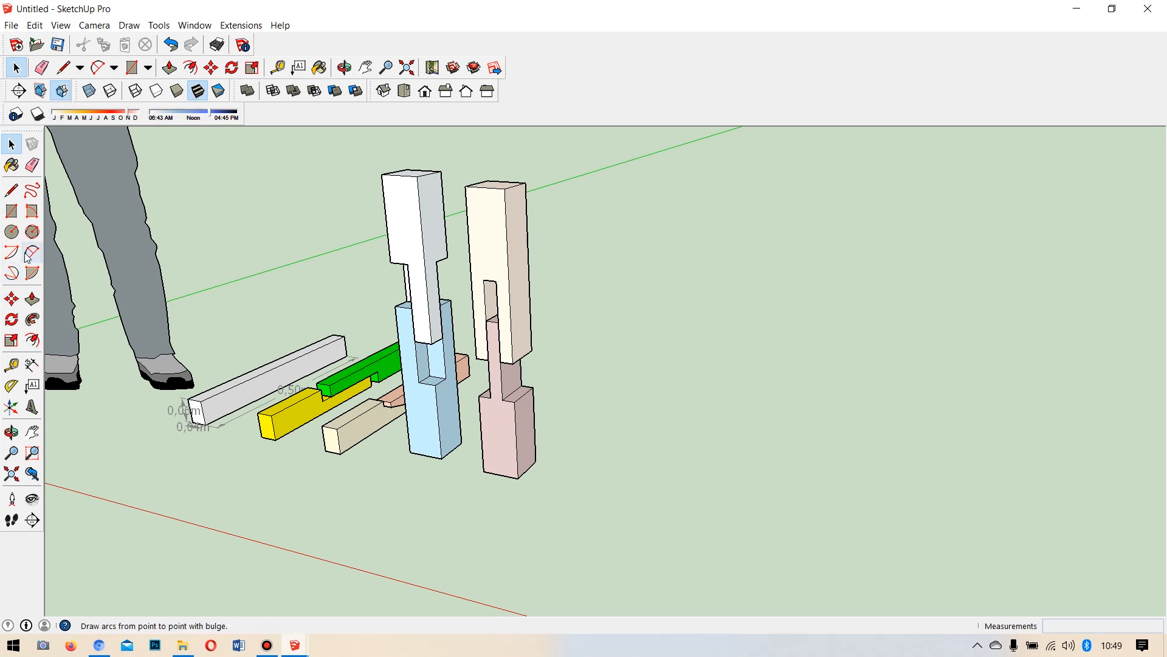
Draw a 0.08 by 0.12 m rectangle on the ground beside the central-tenon joint.
left_click(12, 211)
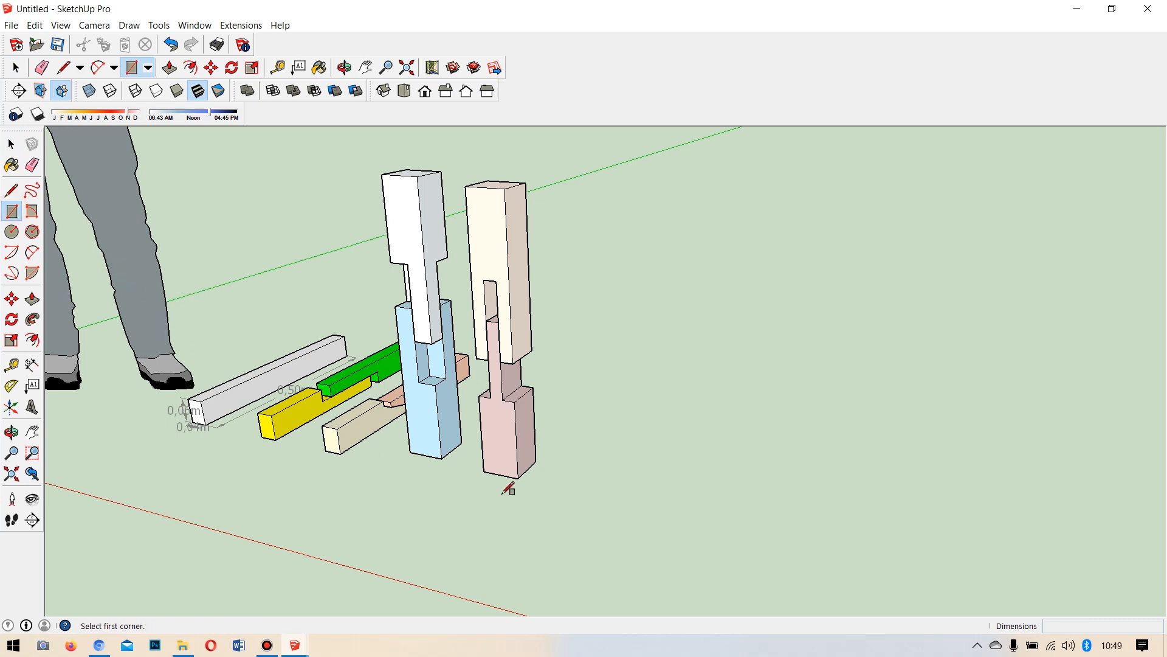
scroll(623, 486, "up", 3)
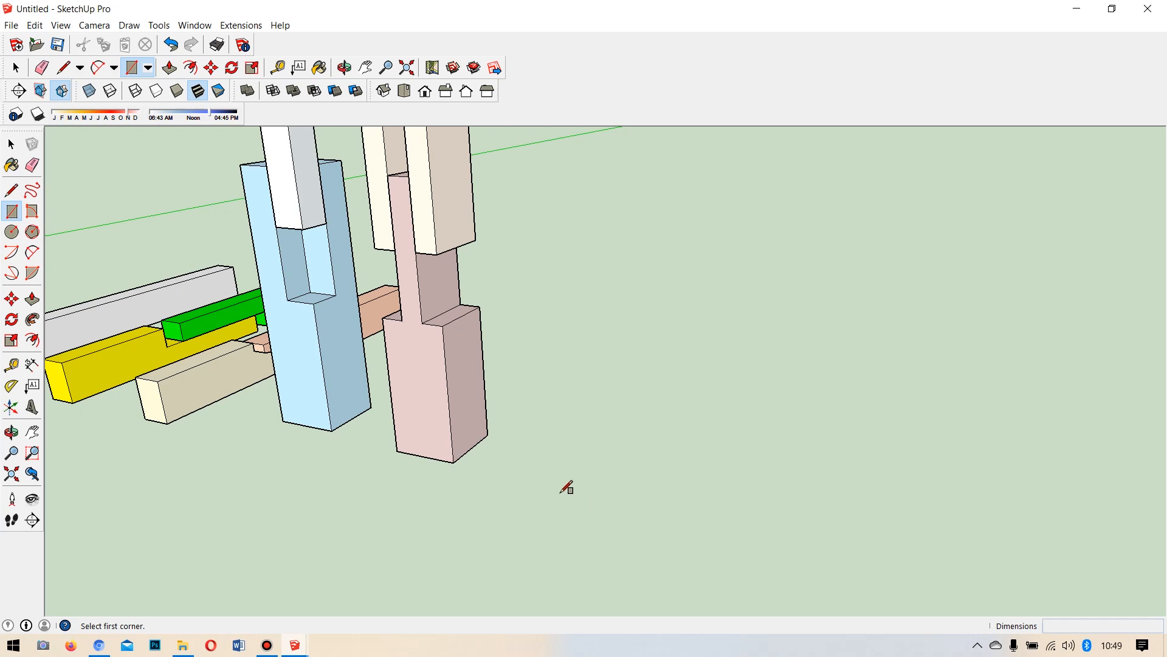
left_click(560, 490)
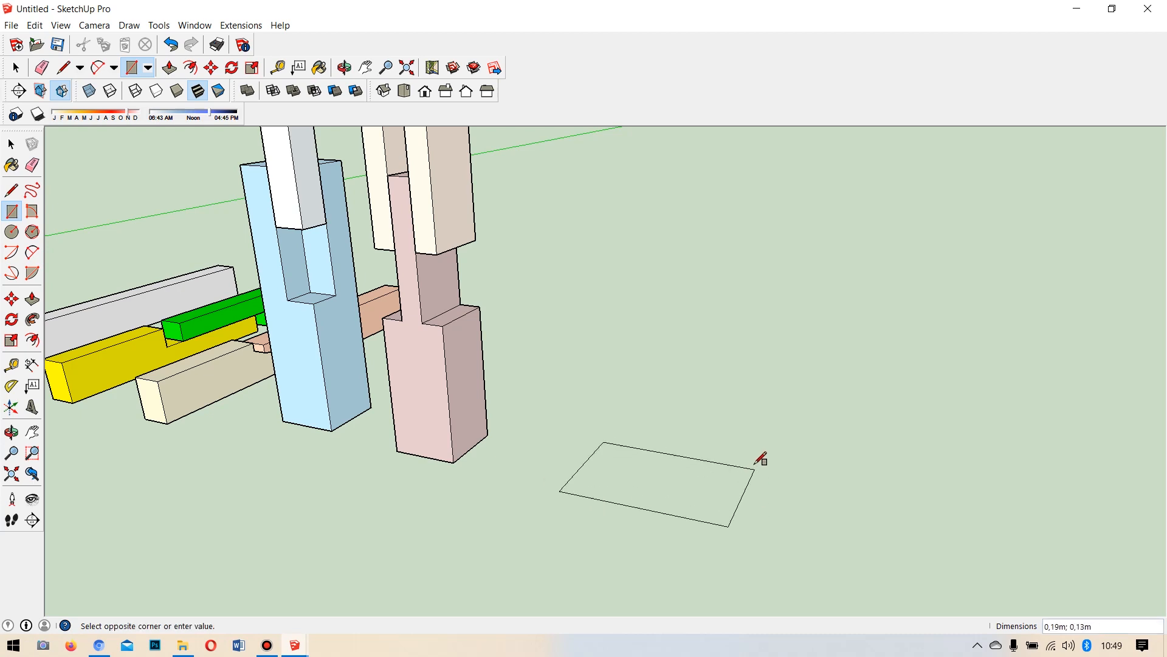
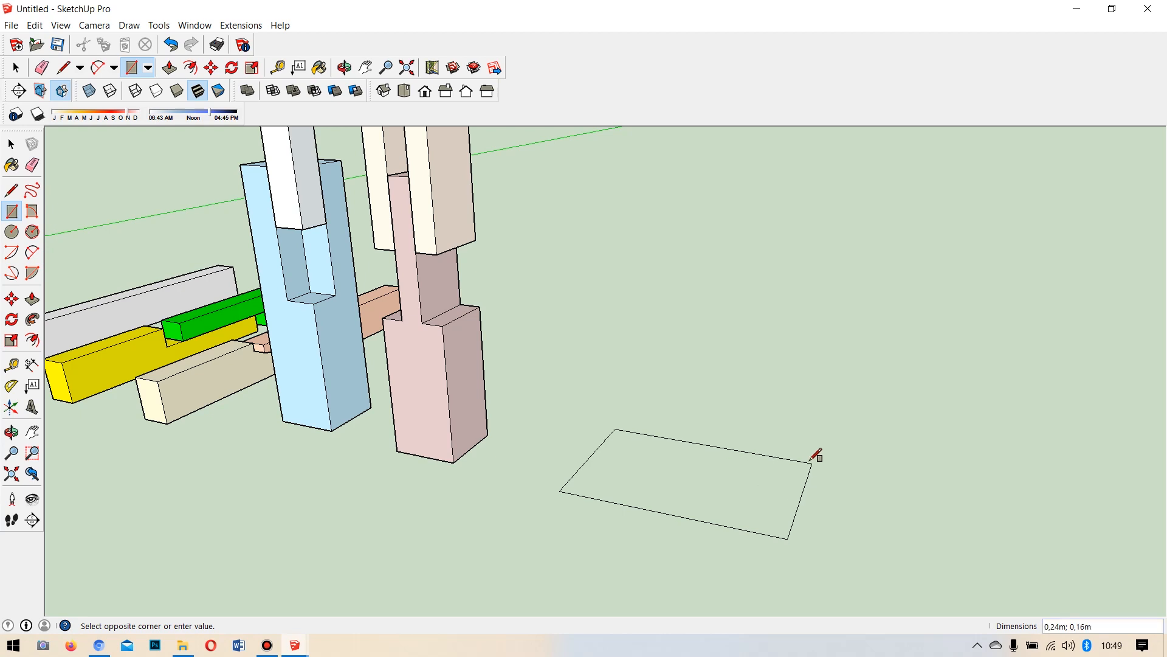
key("Escape")
left_click(586, 497)
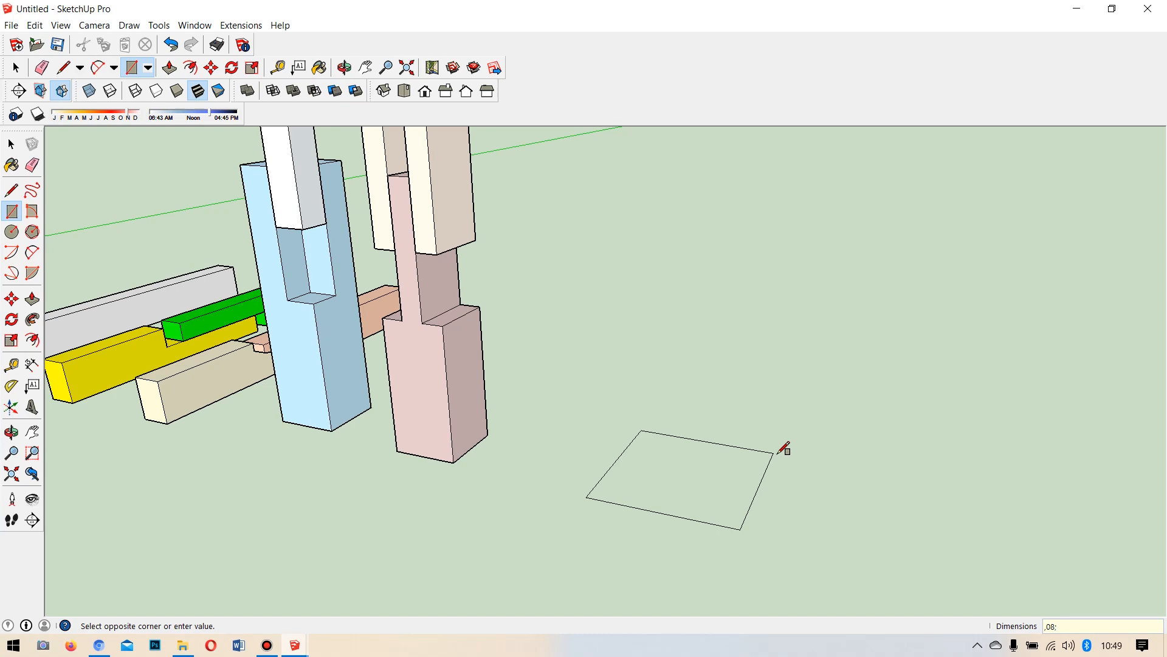
key("Return")
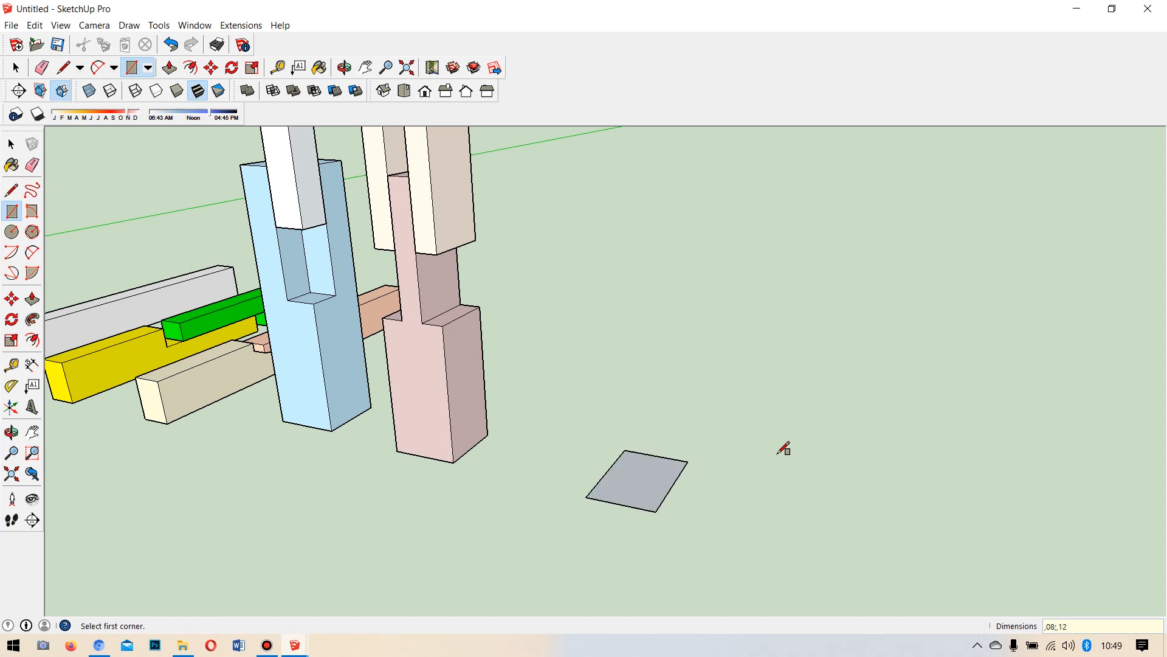
middle_click_drag(700, 403, 706, 456)
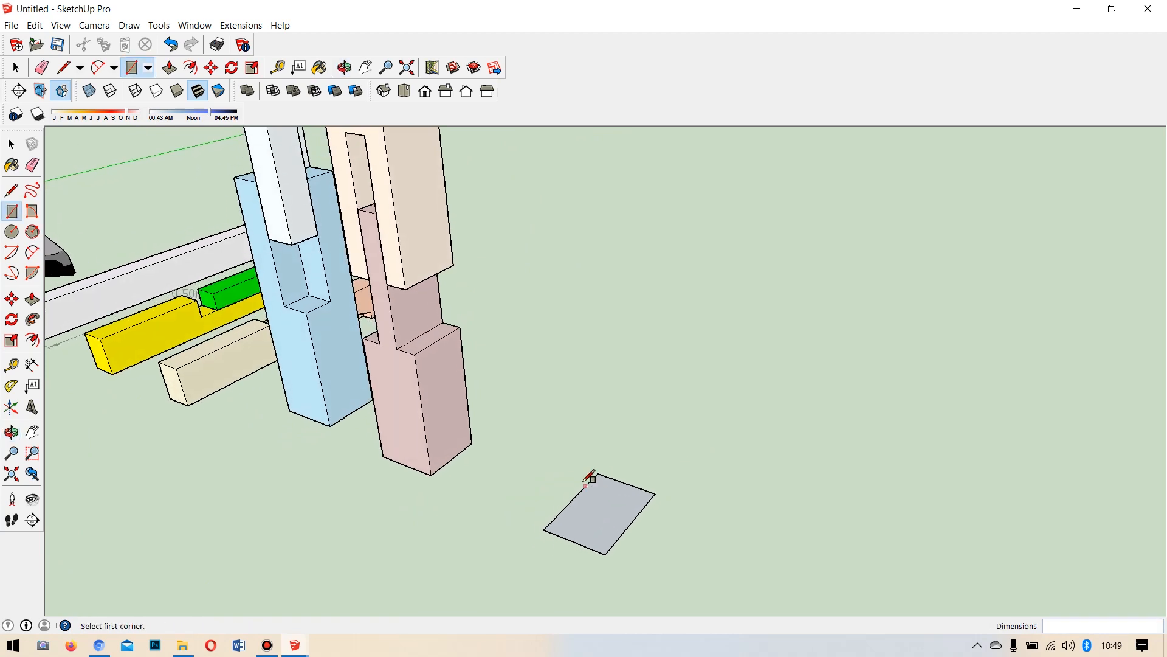
left_click(33, 299)
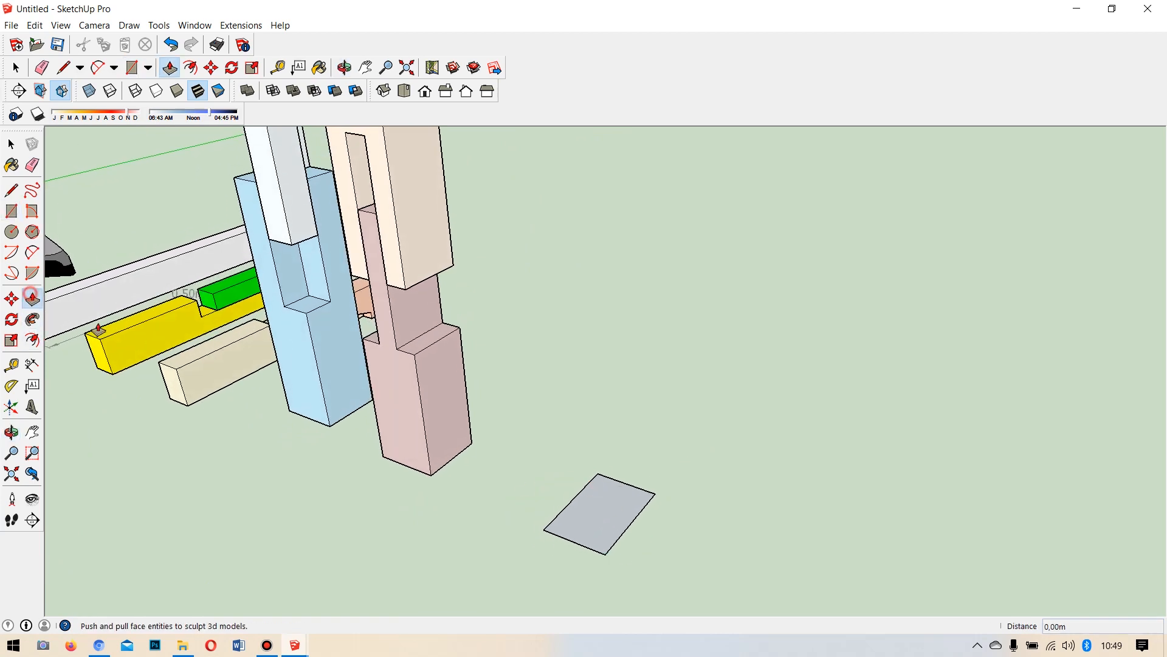
left_click(602, 521)
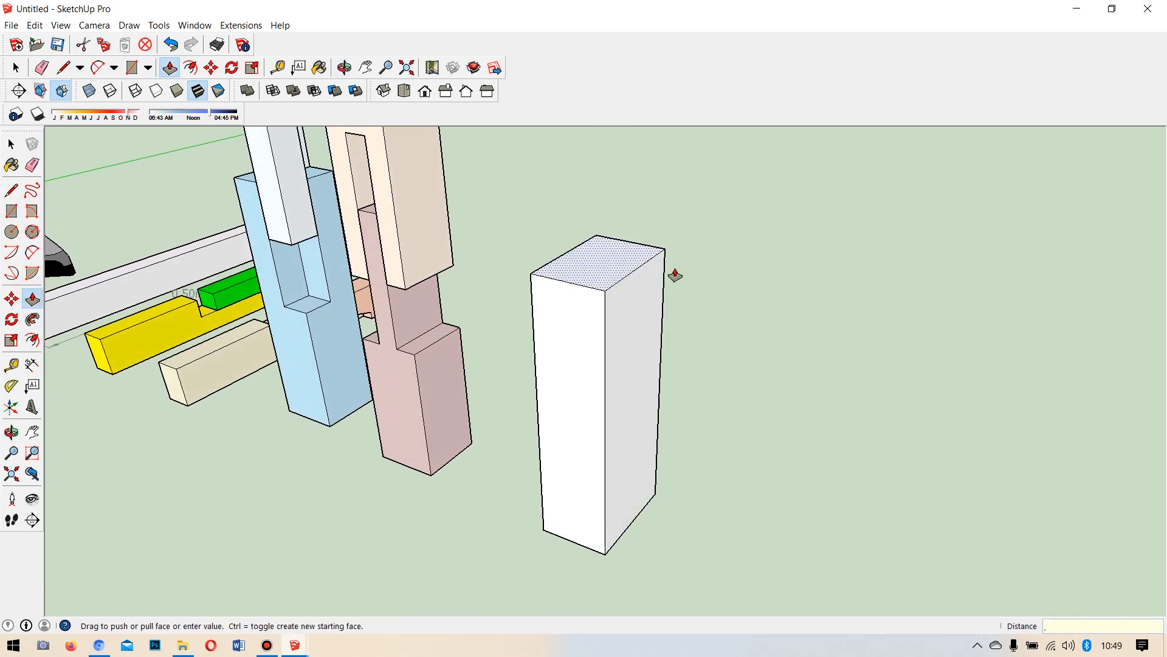
key("Return")
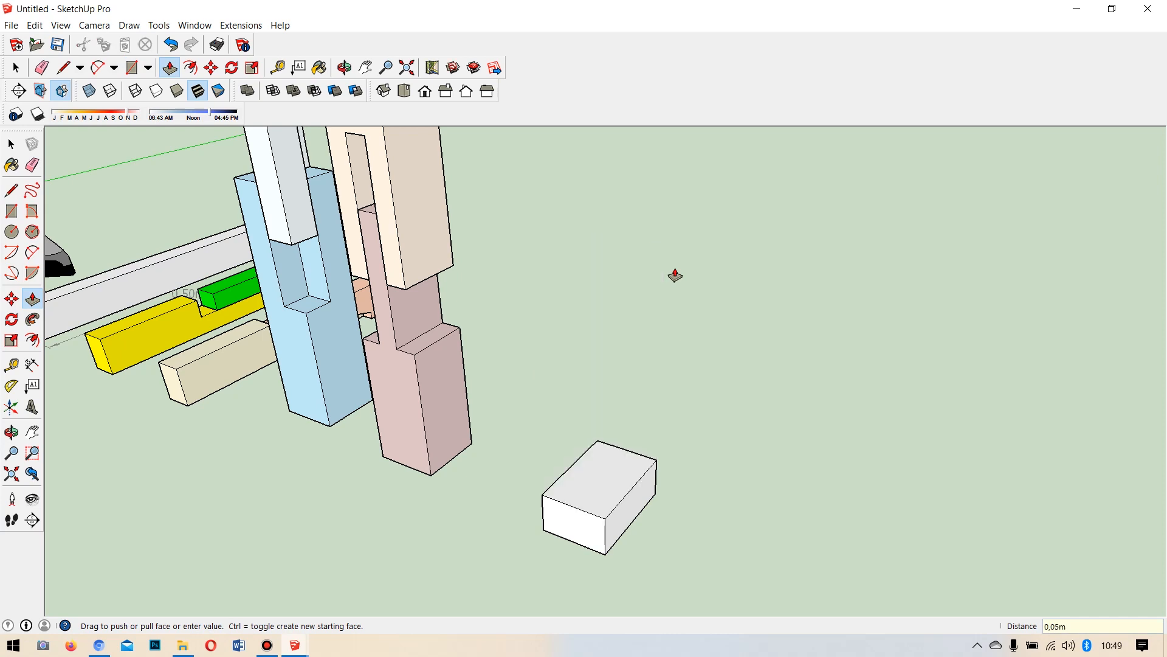
key("ctrl+z")
Extrude the new ground rectangle upward into a tall rectangular post.
left_click(599, 500)
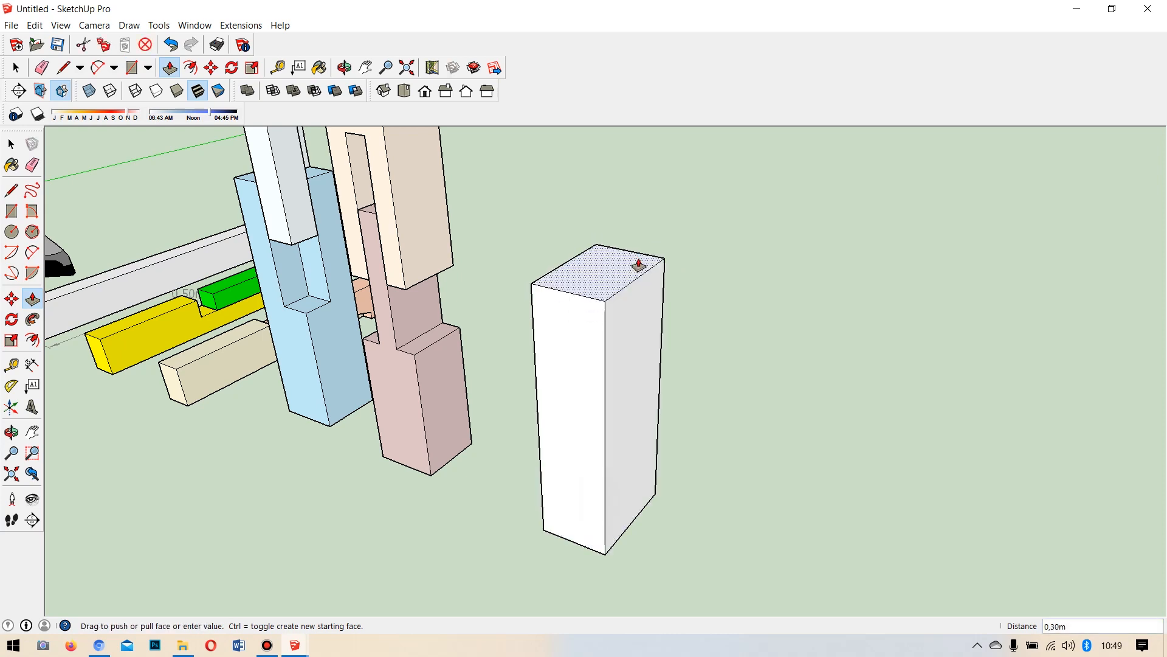
key("Return")
scroll(652, 422, "down", 2)
middle_click_drag(651, 422, 679, 390)
Select the entire new post and turn it into a group.
left_click(12, 144)
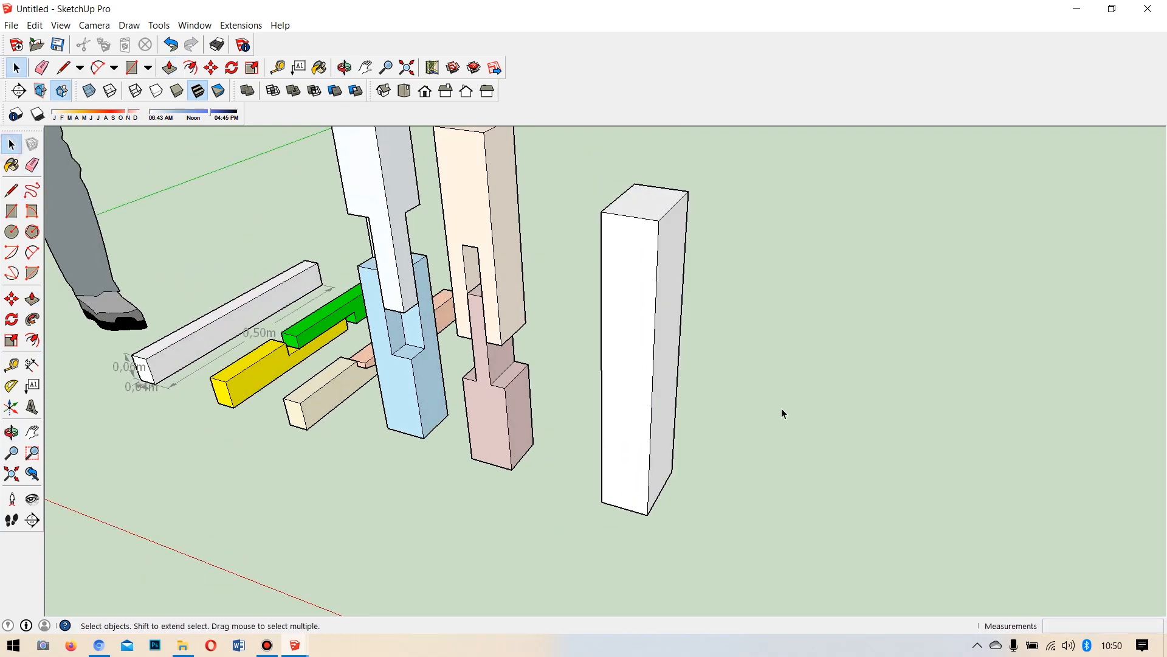
middle_click_drag(698, 185, 674, 290)
left_click(756, 311)
middle_click_drag(699, 385, 589, 282)
scroll(650, 308, "up", 3)
middle_click_drag(614, 403, 635, 390)
scroll(719, 327, "down", 4)
right_click(635, 390)
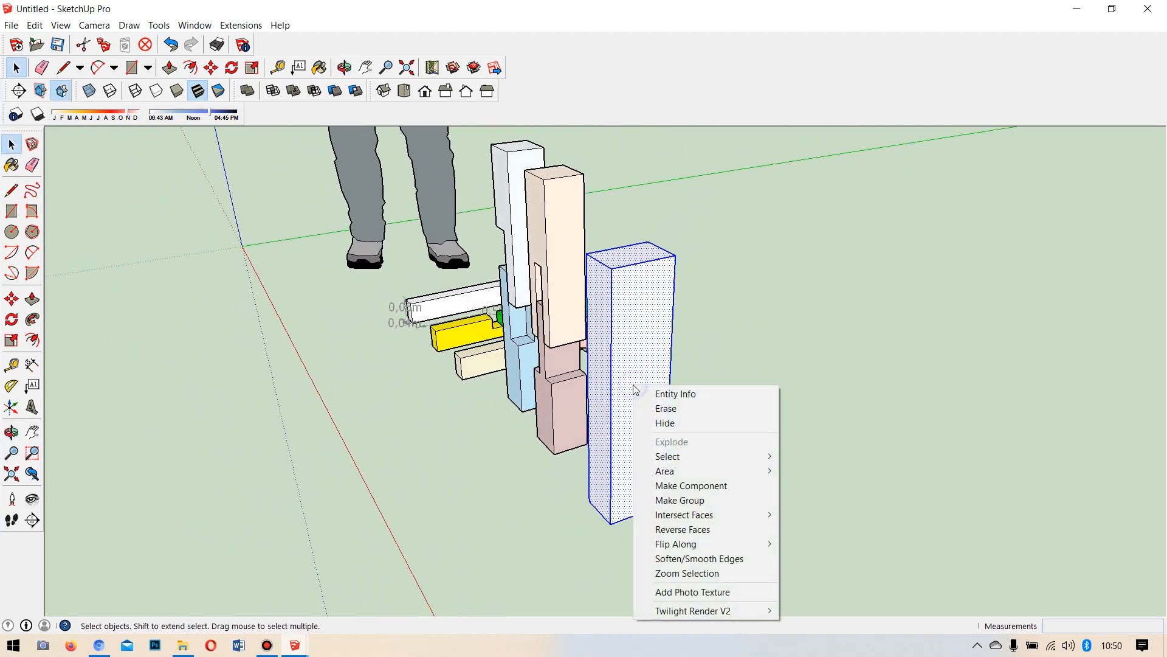
left_click(678, 503)
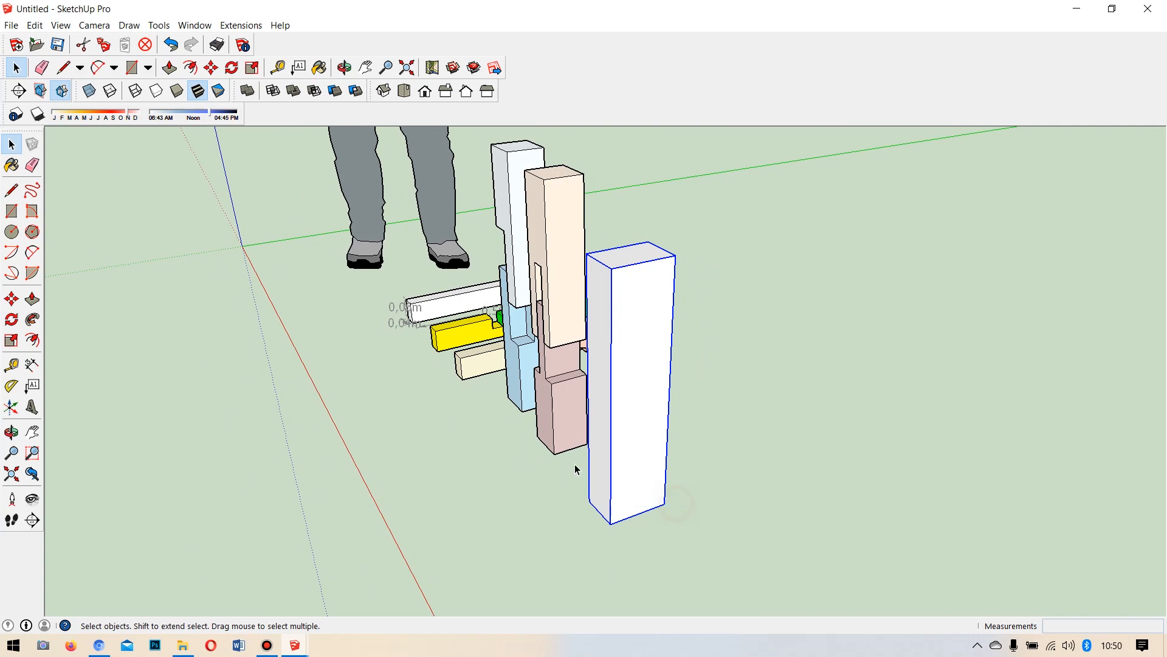
Paint the grouped post 0036_BurlyWood, deselect it and close the material browser.
left_click(11, 165)
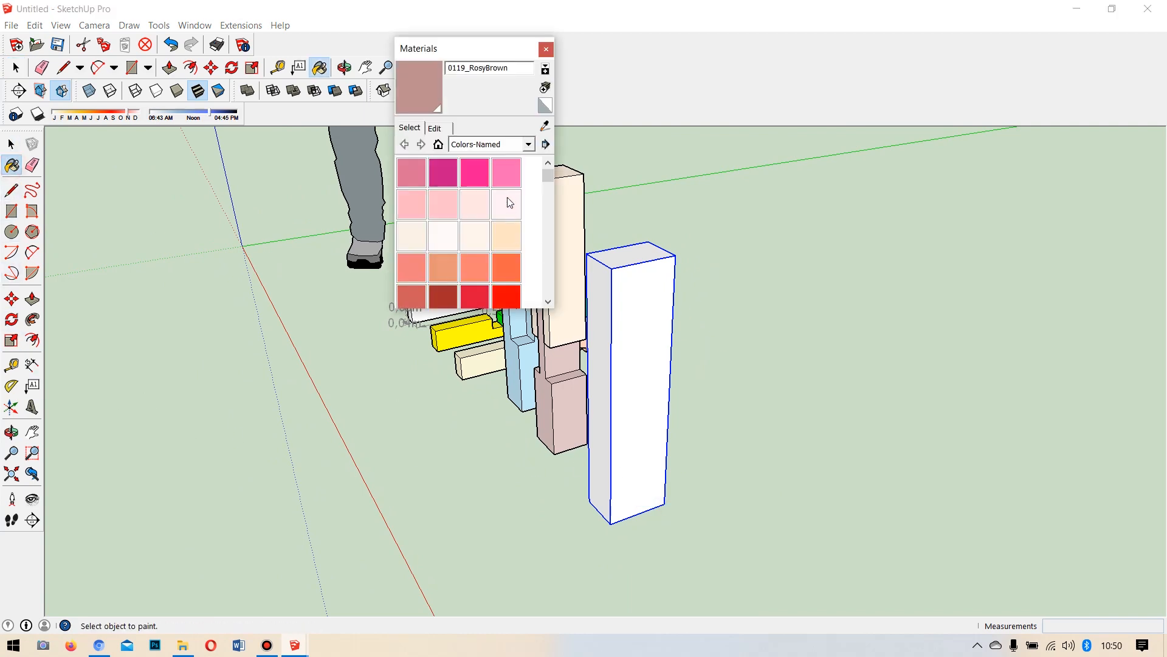
left_click_drag(548, 176, 547, 204)
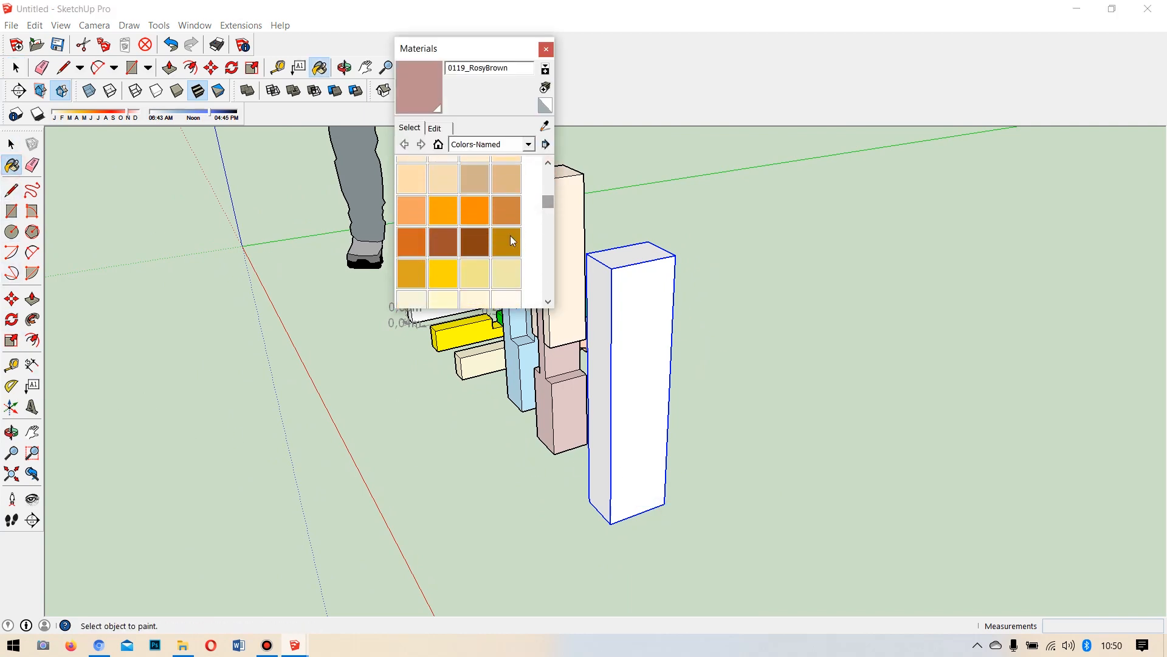
left_click(512, 189)
left_click(638, 328)
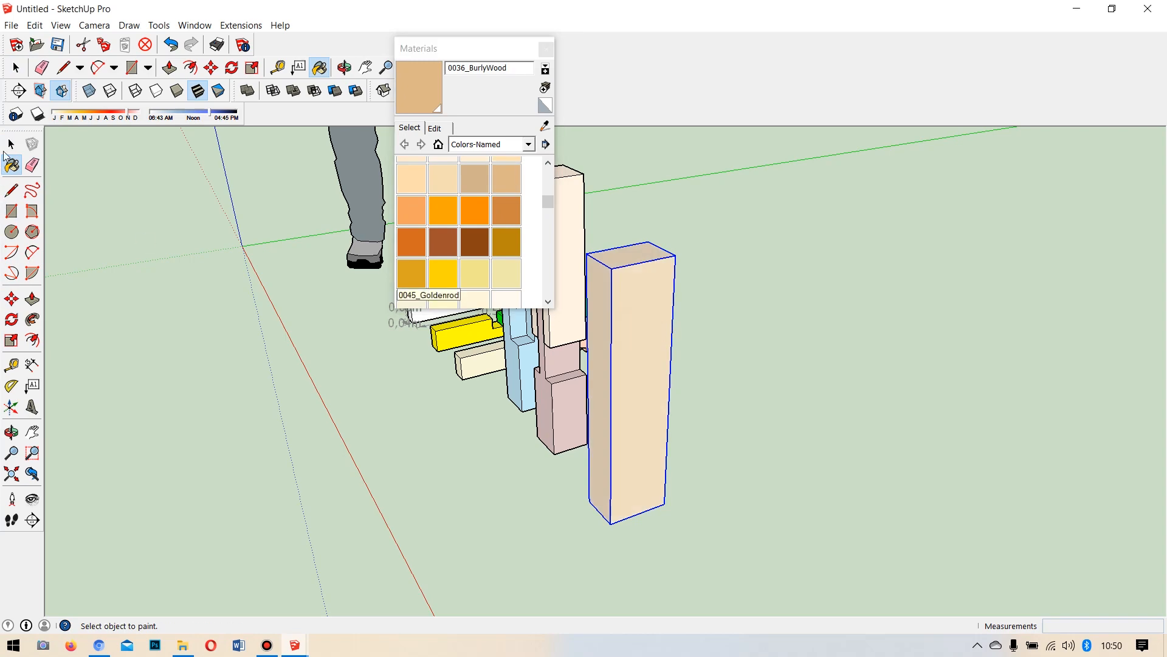
left_click(10, 143)
left_click(274, 320)
left_click(545, 48)
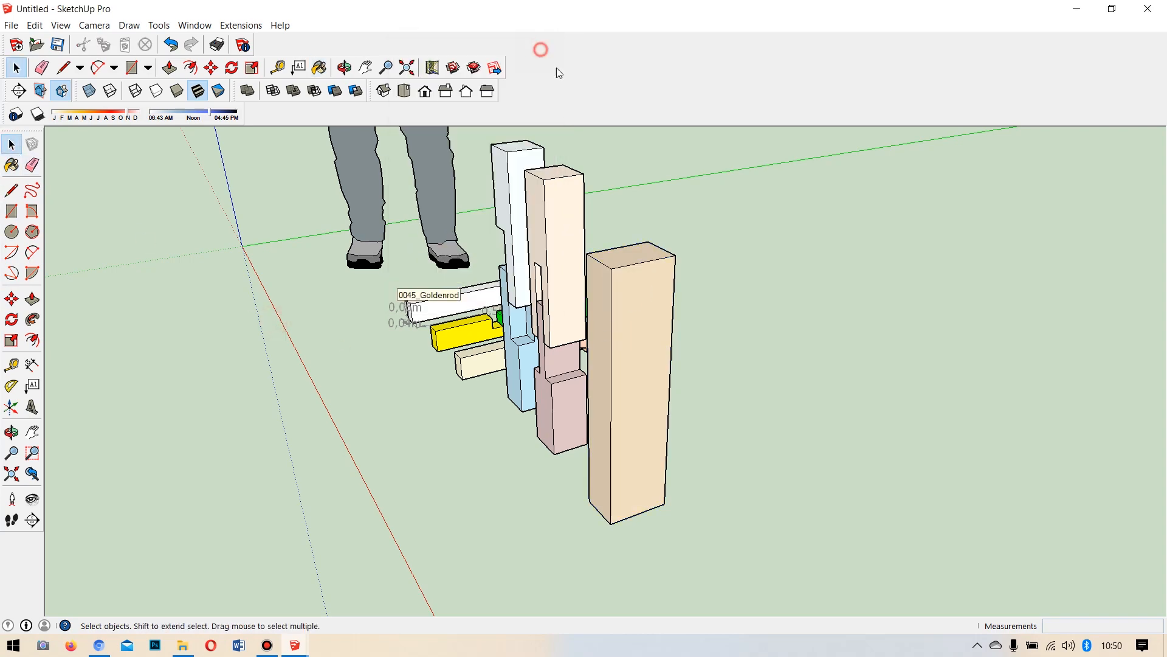
Move the post by its bottom corner about 1.14 m along the green axis, away from the other joints.
middle_click_drag(667, 346, 692, 346)
left_click(593, 320)
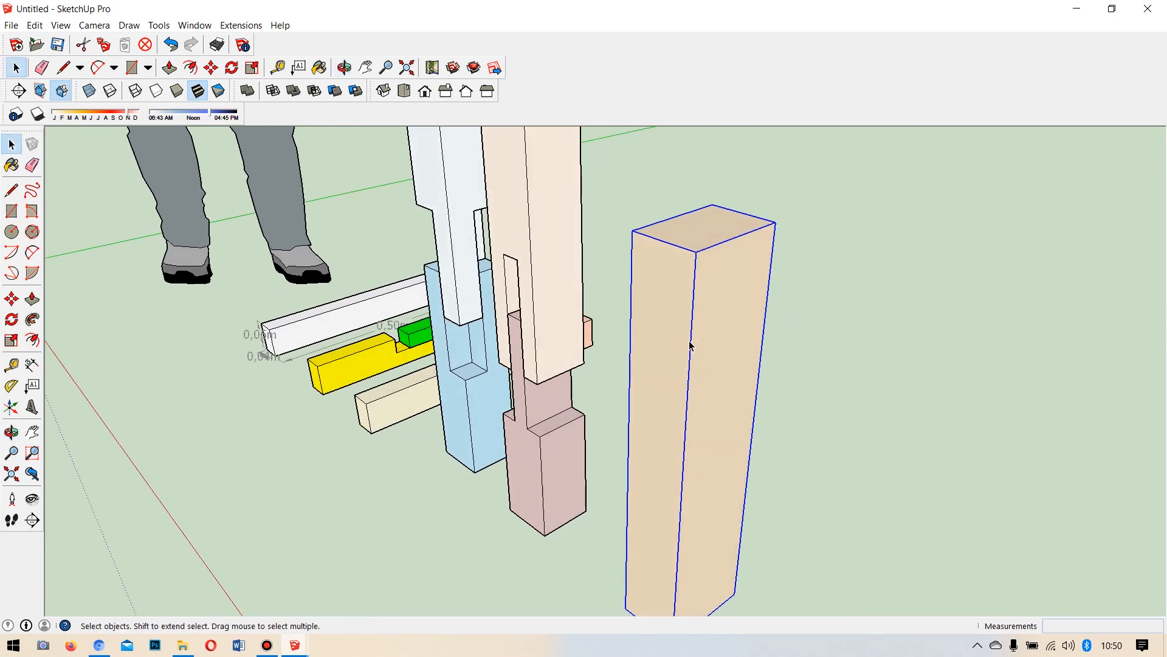
left_click(12, 299)
left_click(625, 605)
scroll(625, 605, "down", 6)
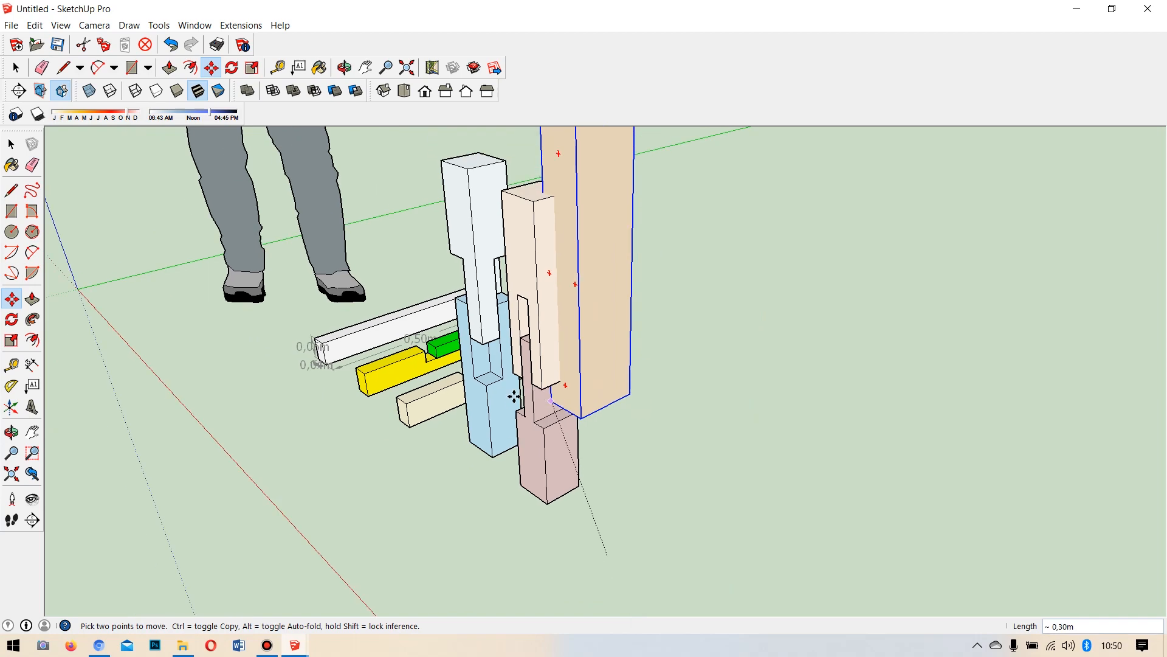
middle_click_drag(636, 538, 516, 545)
left_click(705, 418)
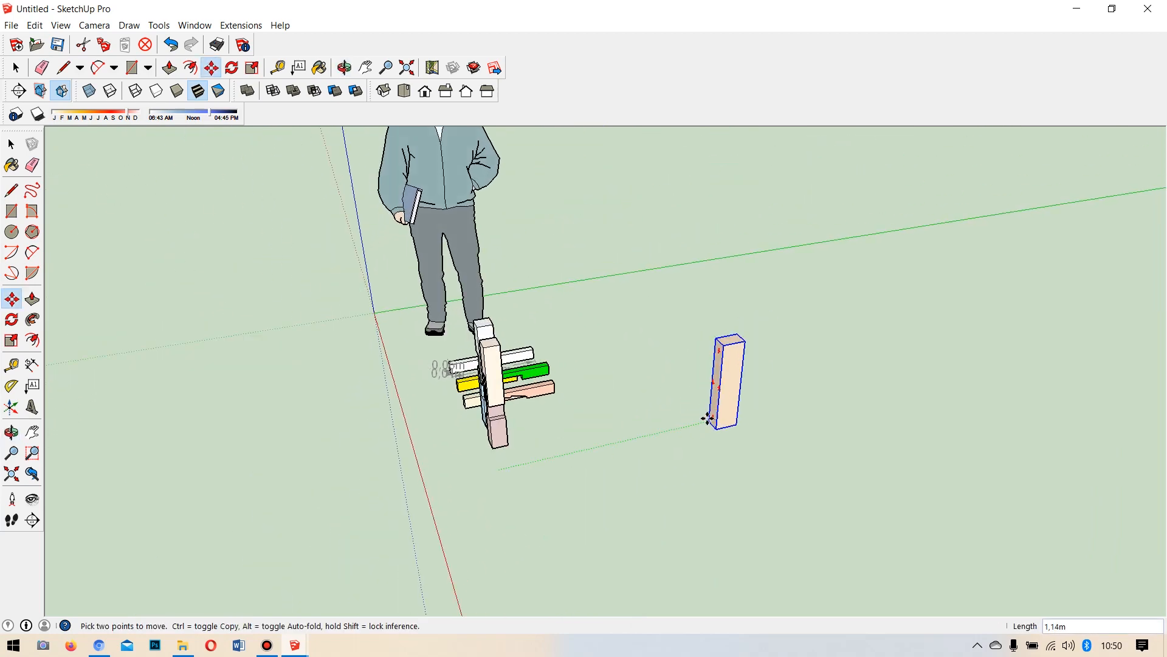
Copy the post 0.12 m sideways so the copy stands flush against the original.
scroll(743, 375, "up", 6)
middle_click_drag(724, 377, 663, 406)
middle_click_drag(699, 355, 550, 341)
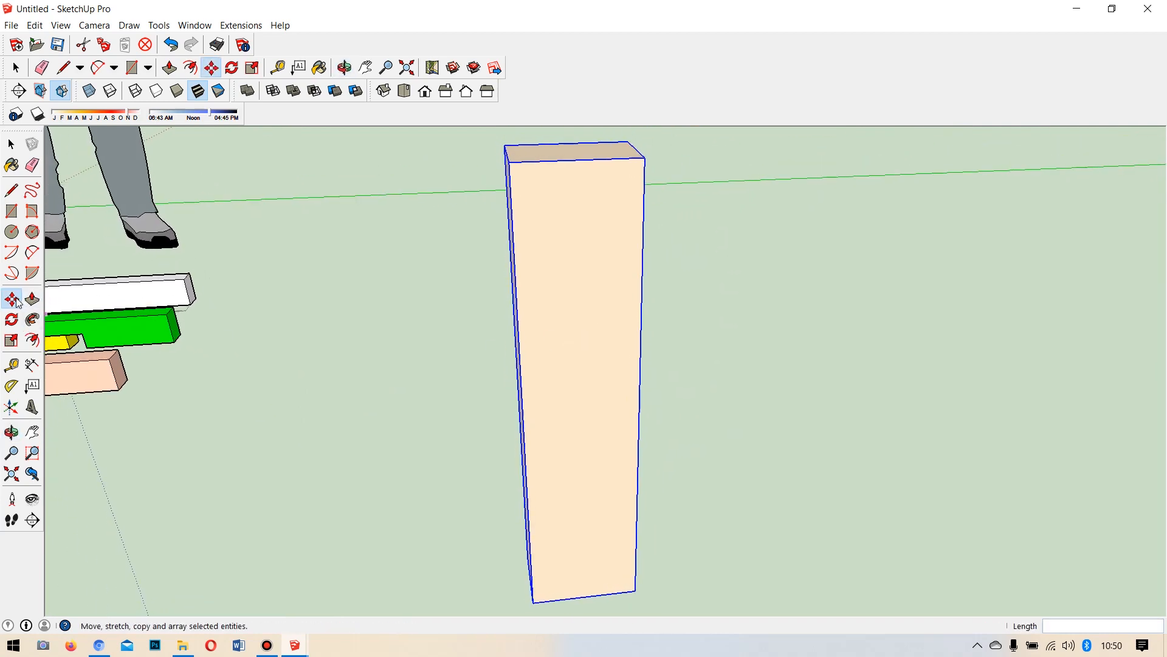
middle_click_drag(578, 190, 504, 266)
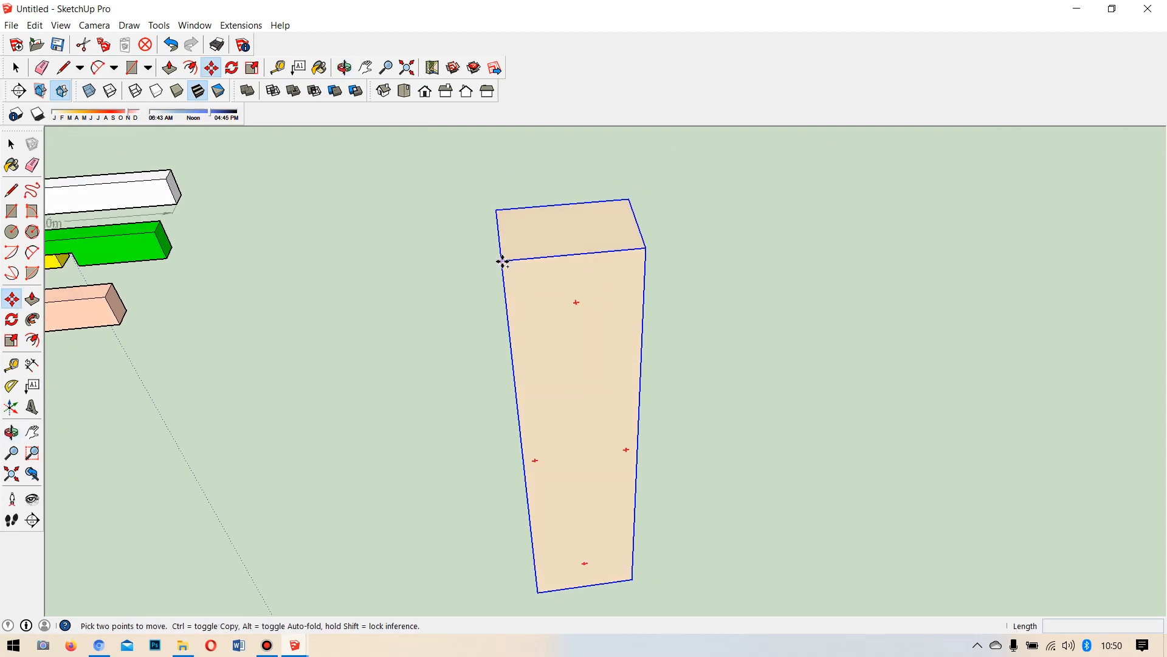
key("ctrl")
left_click(503, 261)
left_click(646, 248)
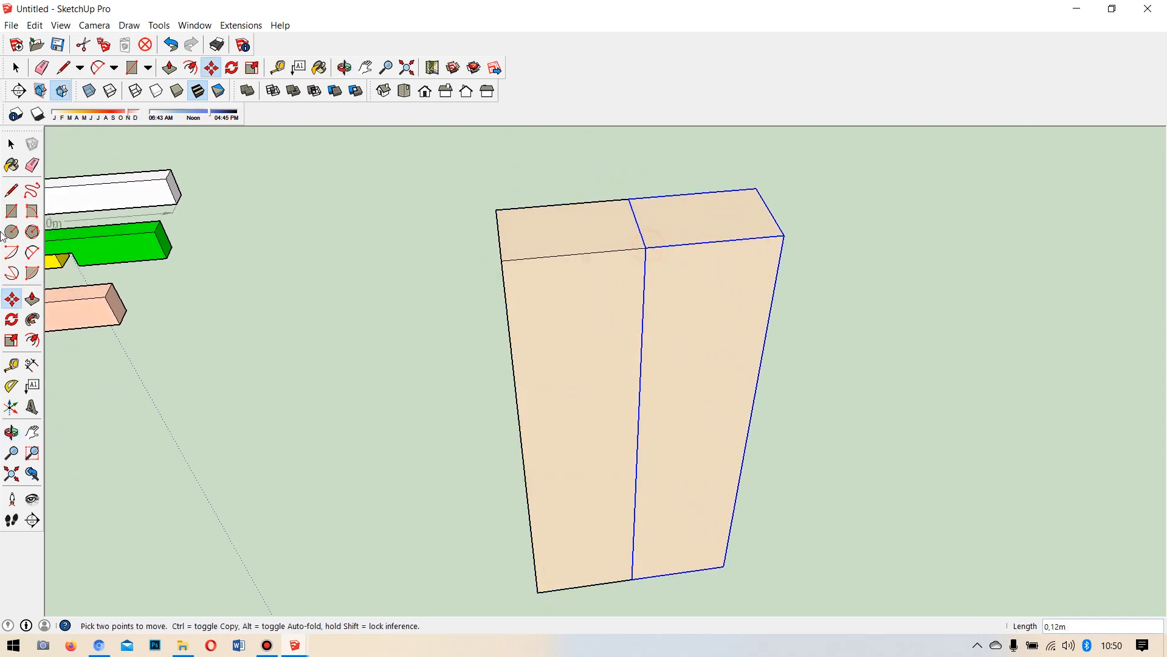
Paint the copied post 0015_Salmon and close the material browser.
left_click(12, 165)
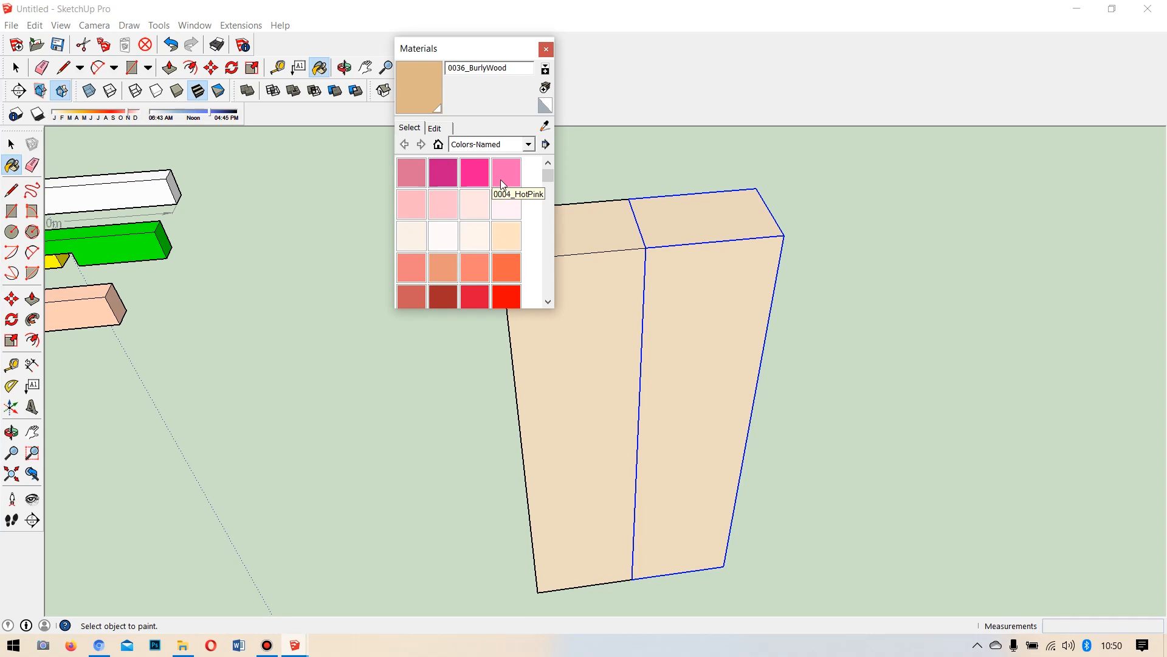
left_click(482, 274)
left_click(698, 274)
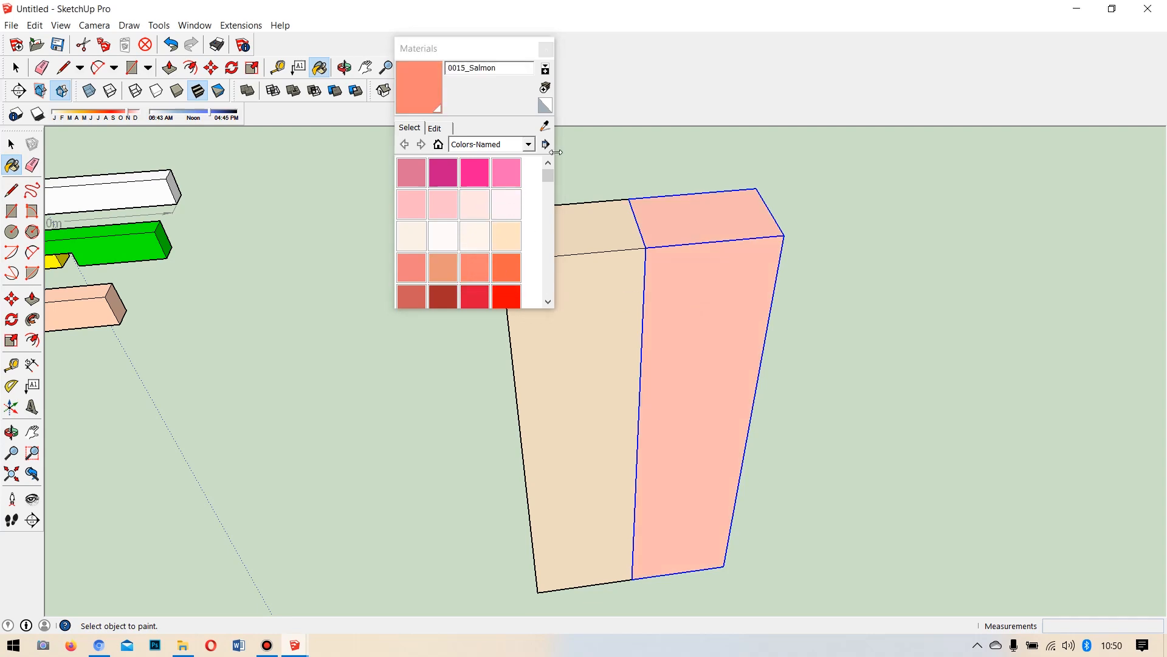
left_click(547, 49)
Rotate the salmon piece about the top corner it shares with the post until it lies horizontal, pointing away from the post.
scroll(657, 310, "down", 3)
middle_click_drag(708, 417, 678, 356)
scroll(668, 251, "up", 2)
middle_click_drag(662, 255, 646, 205)
scroll(645, 205, "down", 1)
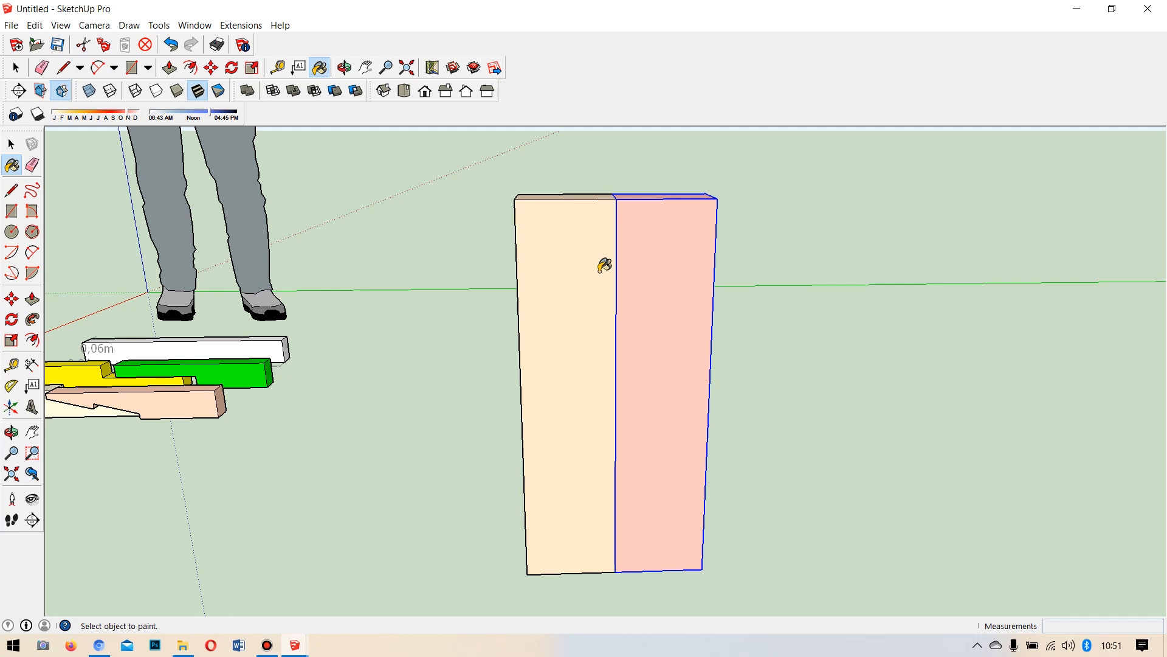
left_click(13, 321)
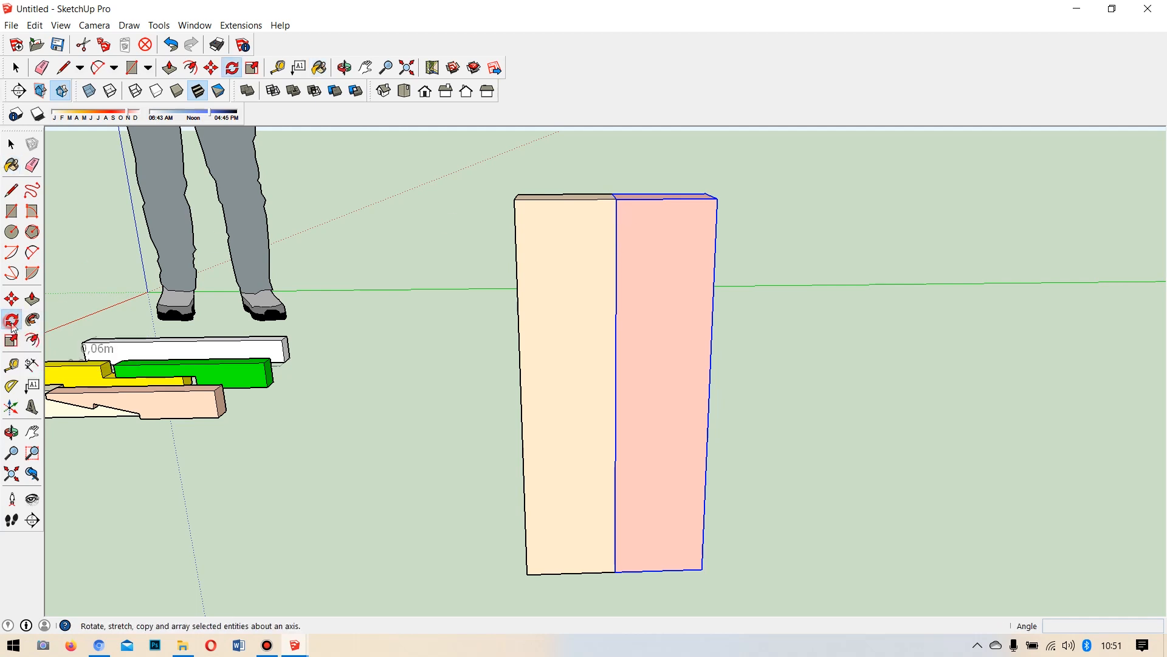
left_click(616, 197)
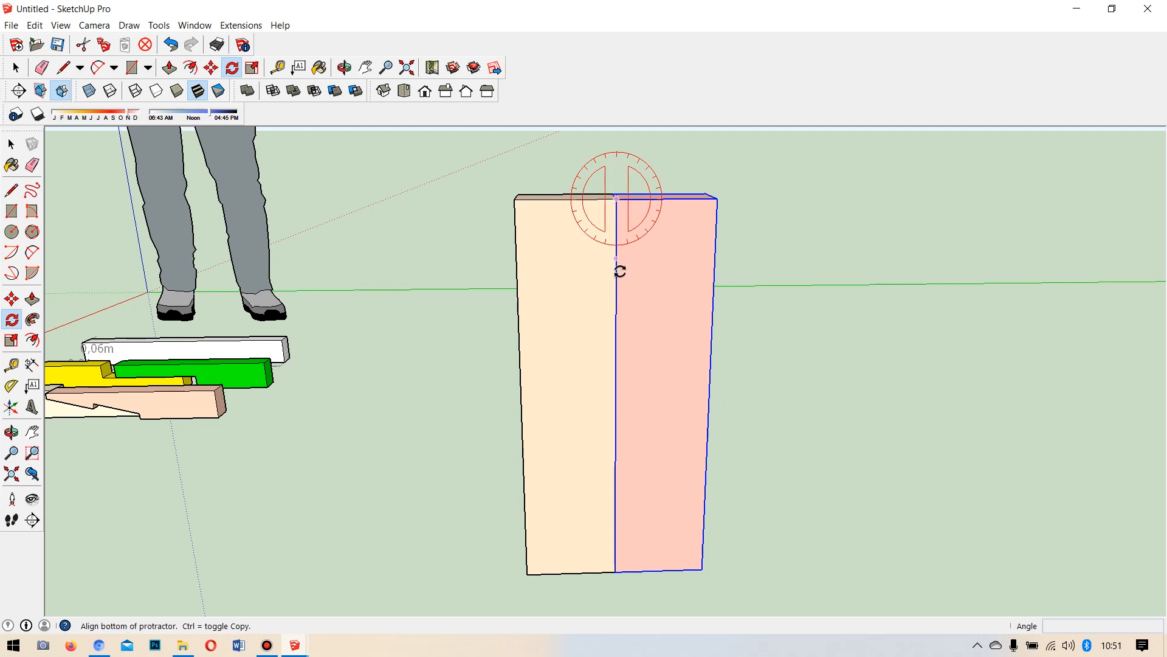
left_click(617, 572)
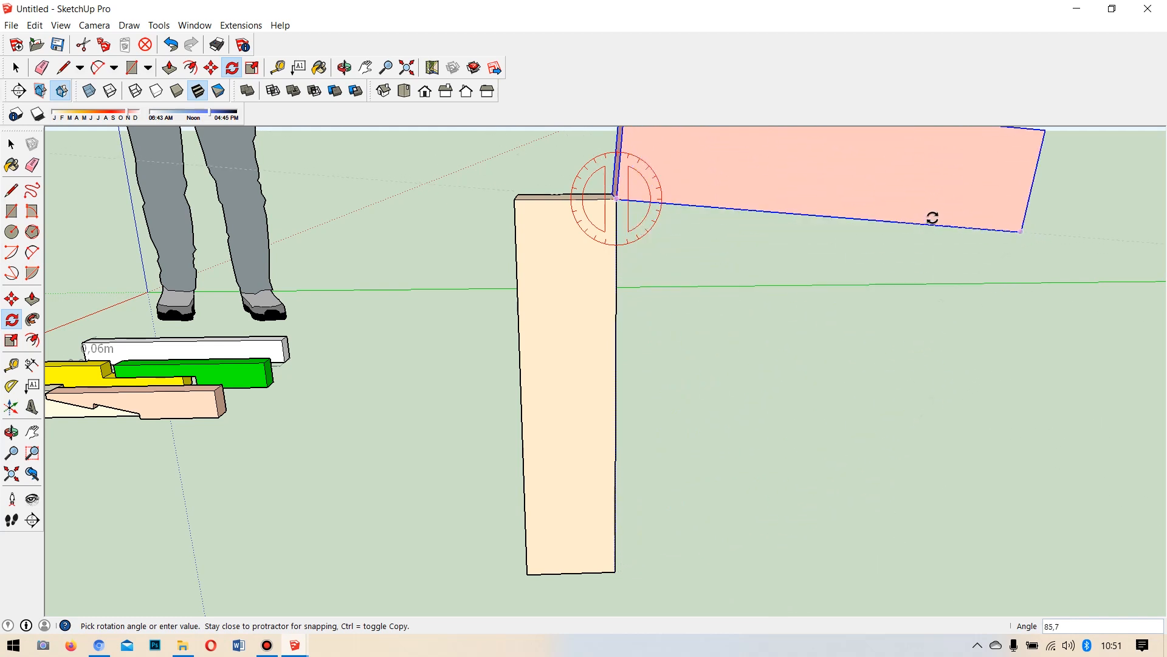
left_click(948, 190)
Select the post and the salmon beam together and copy the pair 0.32 m along the red axis.
middle_click_drag(605, 346, 690, 419)
left_click(12, 144)
left_click(12, 145)
left_click_drag(742, 337, 629, 261)
middle_click_drag(758, 406, 785, 427)
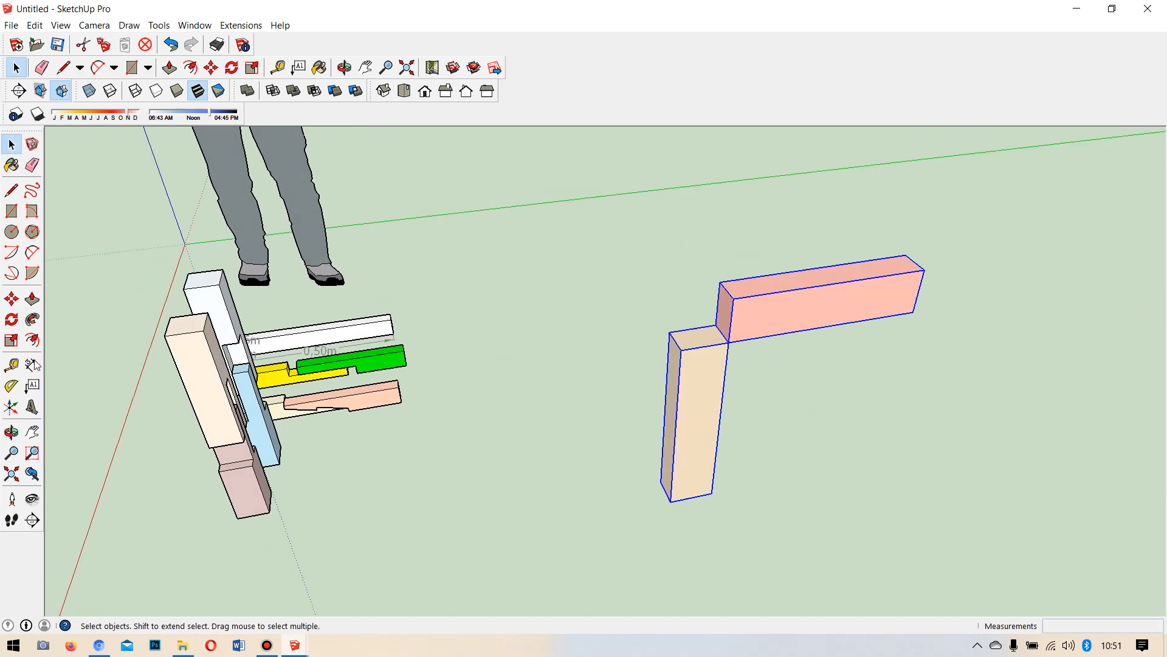
left_click(12, 299)
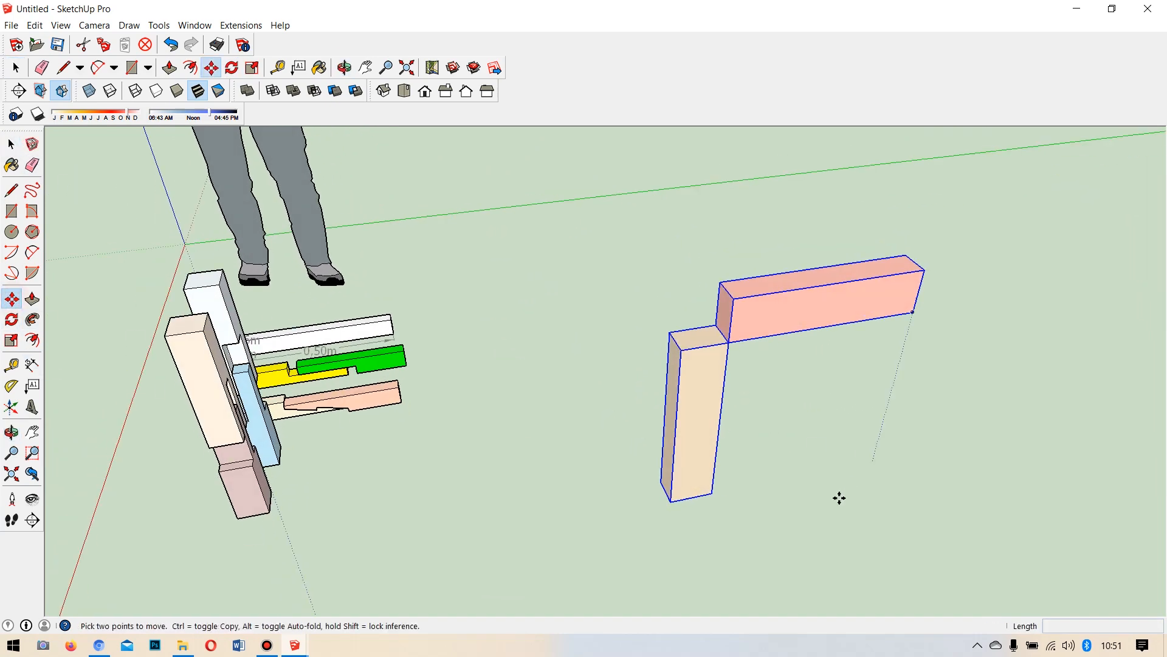
left_click(713, 496)
key("ctrl")
middle_click_drag(659, 419, 786, 409)
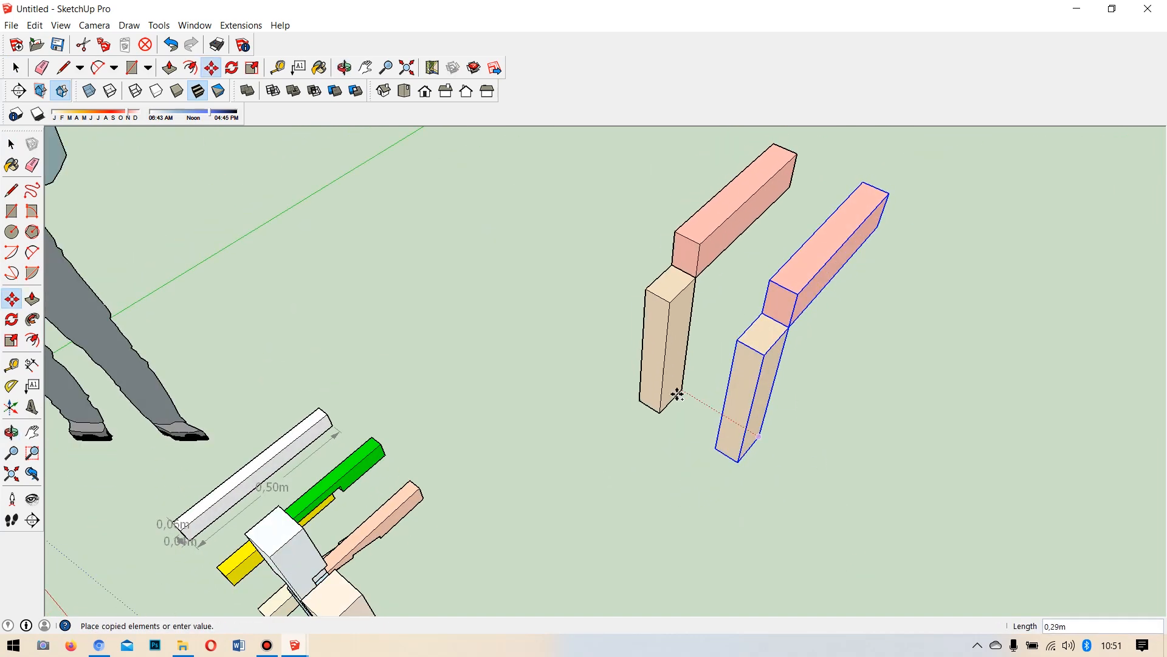
left_click(674, 385)
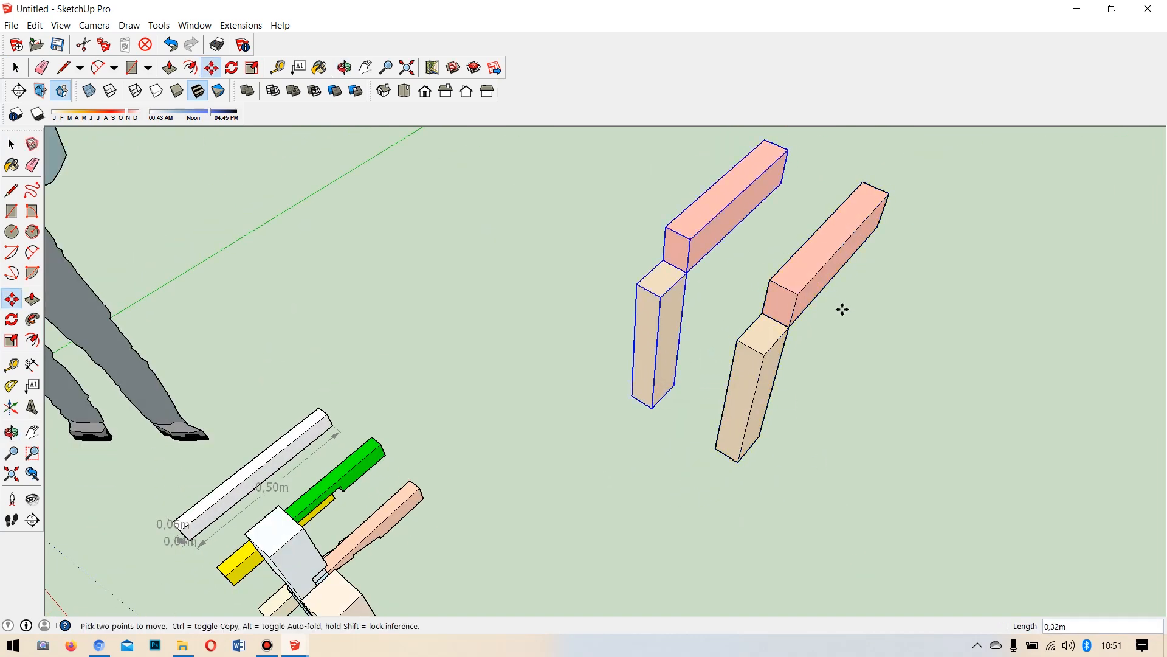
middle_click_drag(591, 378, 769, 256)
scroll(784, 263, "up", 3)
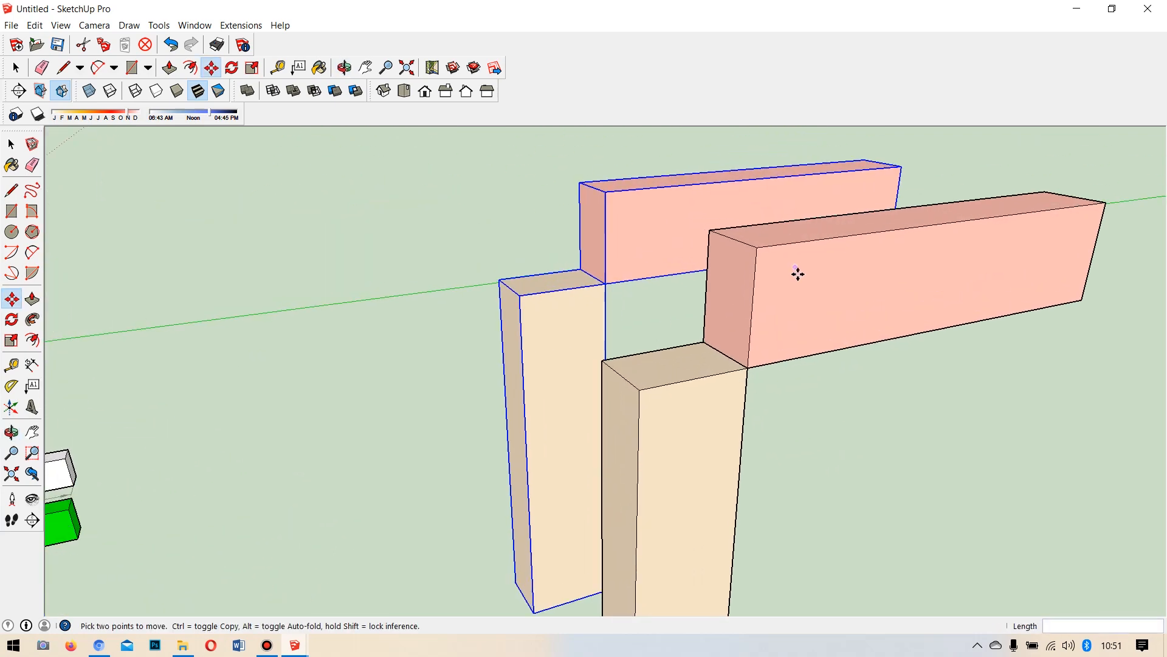
Inside the front salmon beam, mark 0.12 m along its lower edge from the post end and draw a diagonal to the upper end corner.
left_click(11, 144)
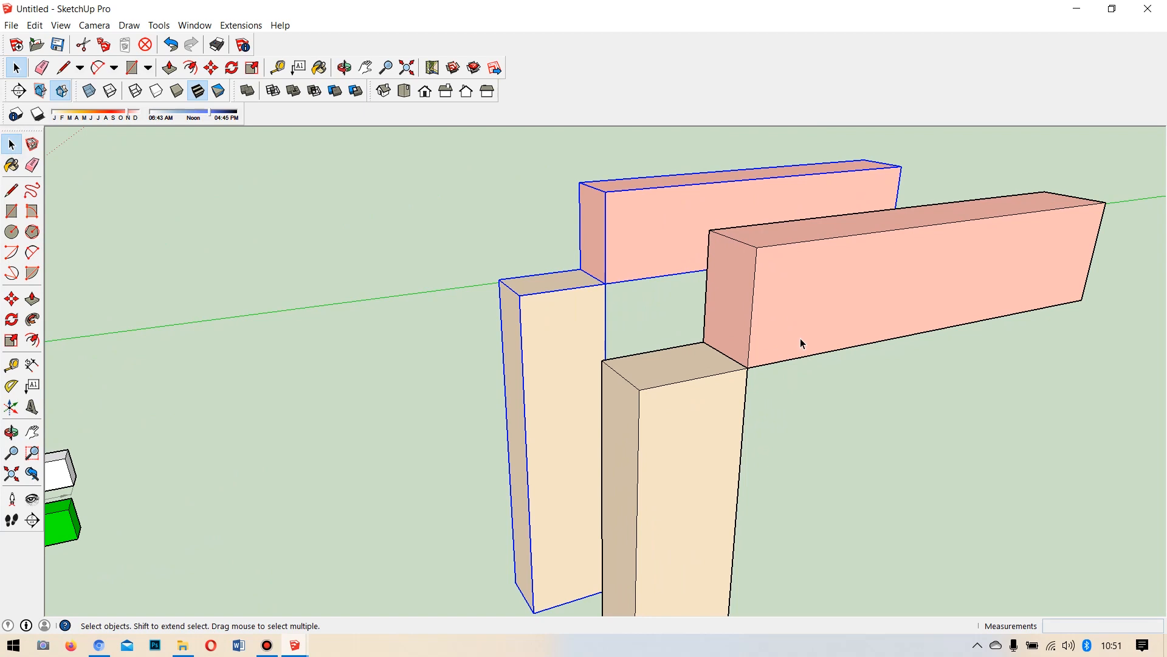
left_click(11, 191)
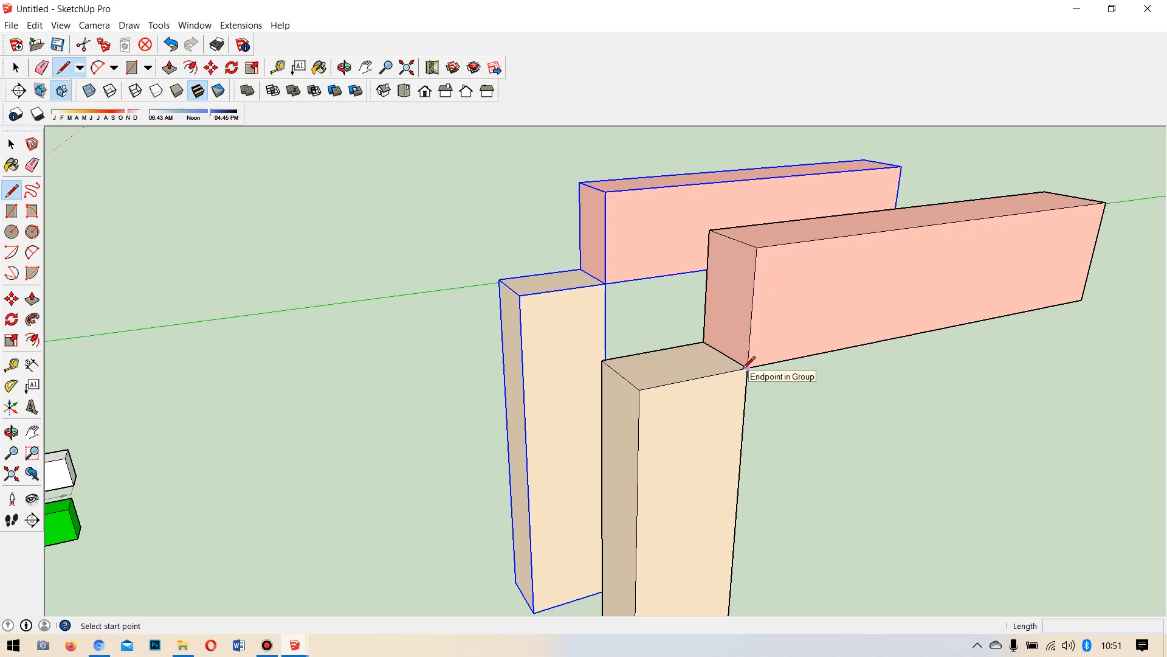
key("space")
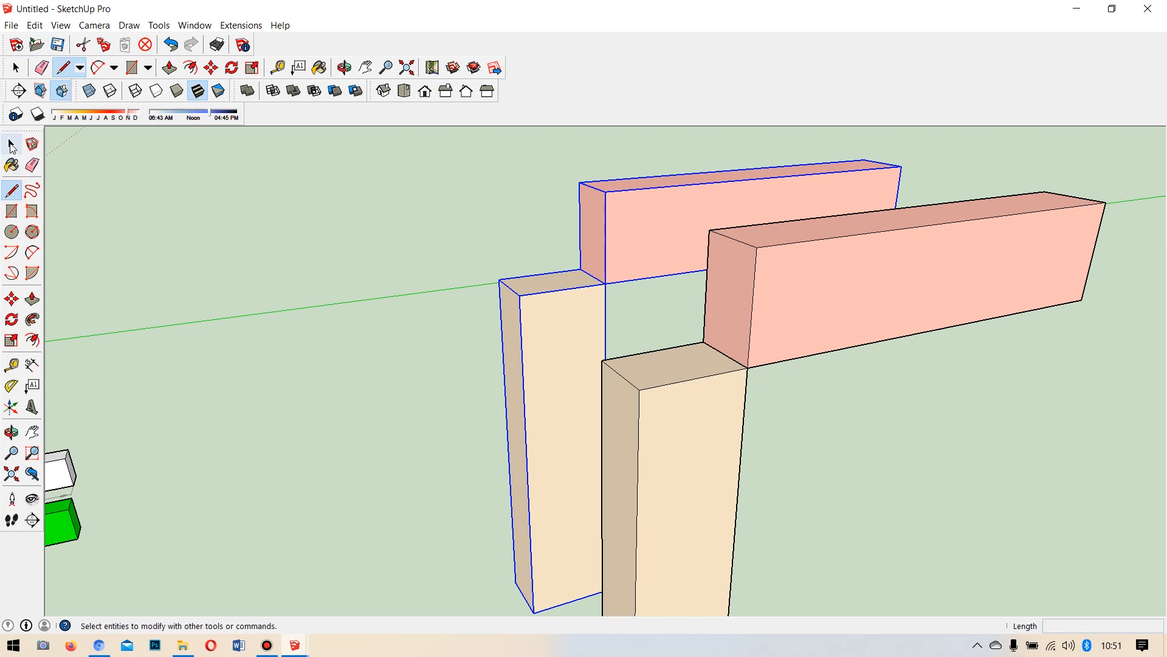
left_click(823, 268)
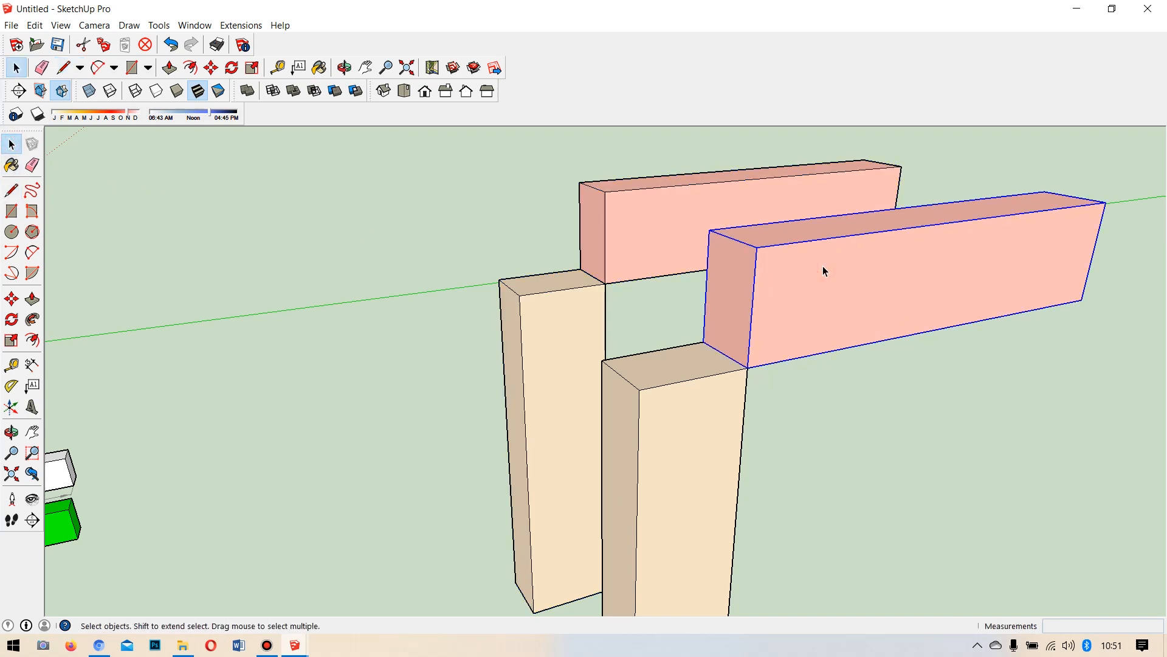
scroll(919, 259, "up", 2)
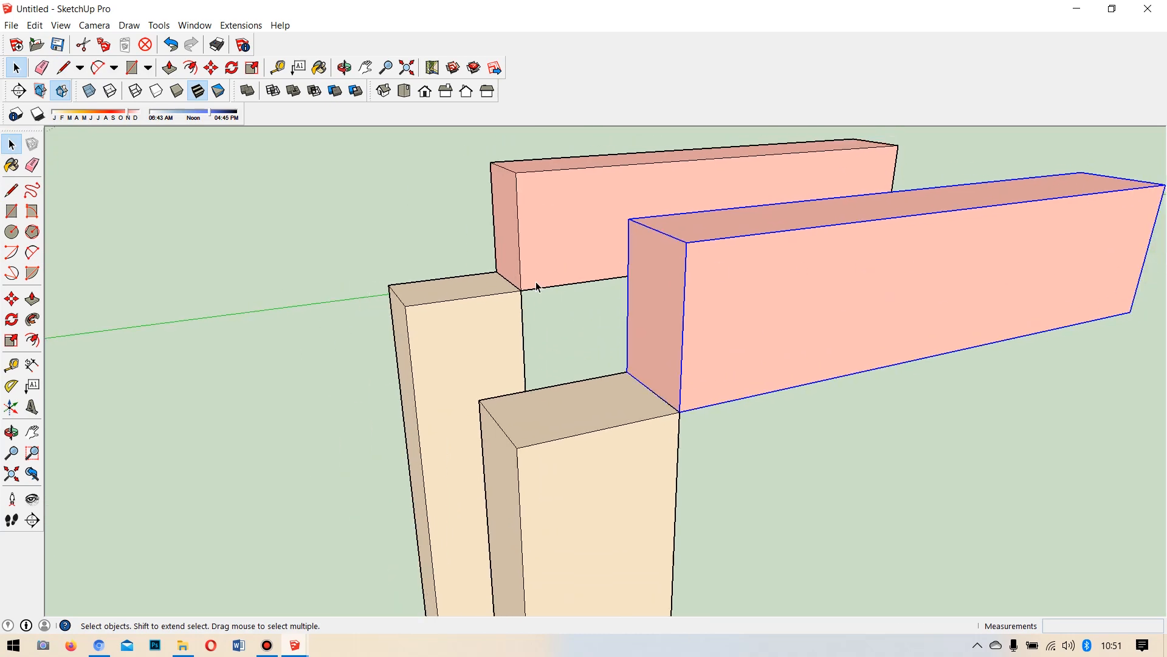
middle_click_drag(676, 283, 724, 296)
scroll(902, 281, "up", 3)
scroll(755, 298, "down", 3)
scroll(753, 297, "up", 2)
triple_click(742, 305)
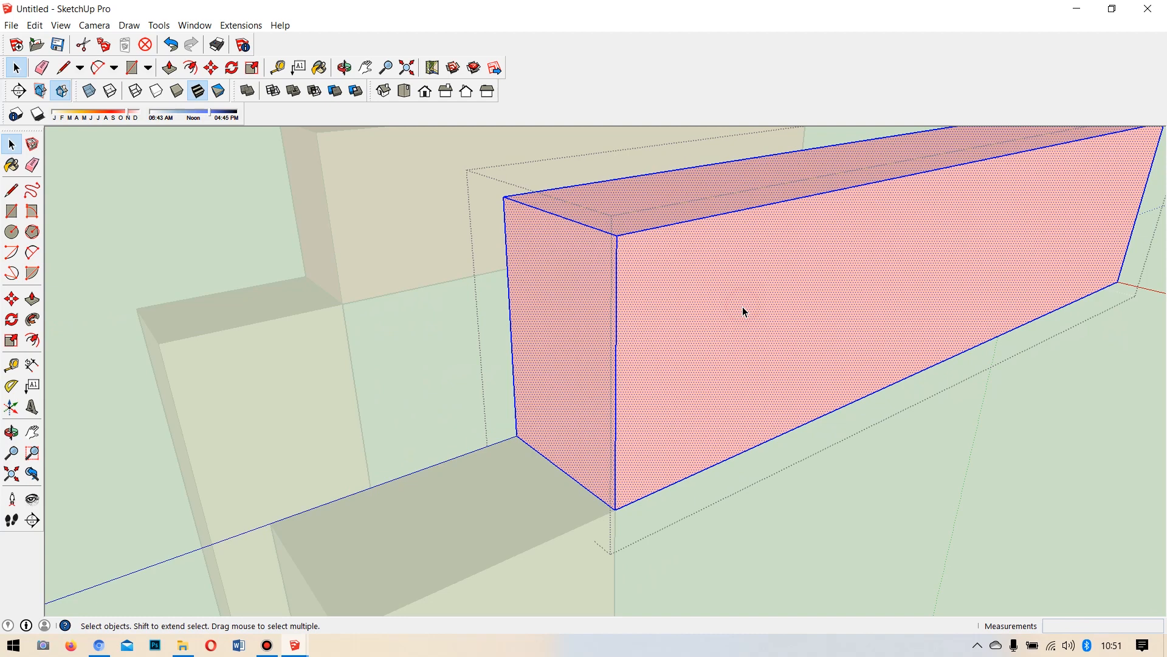
left_click(11, 190)
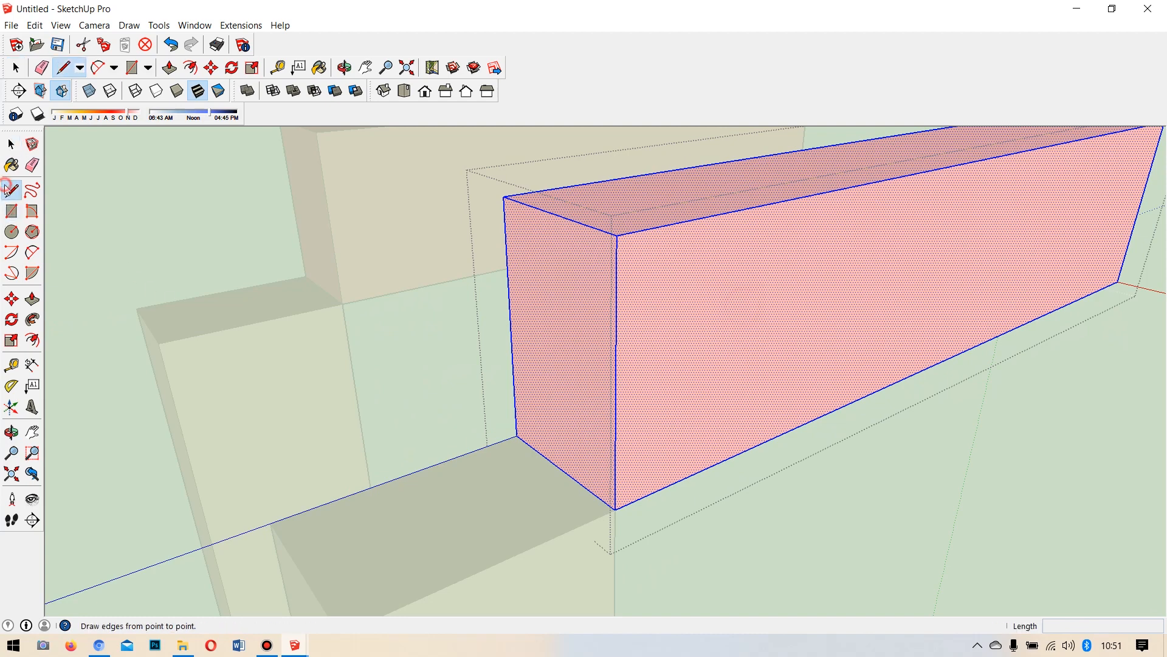
left_click(615, 508)
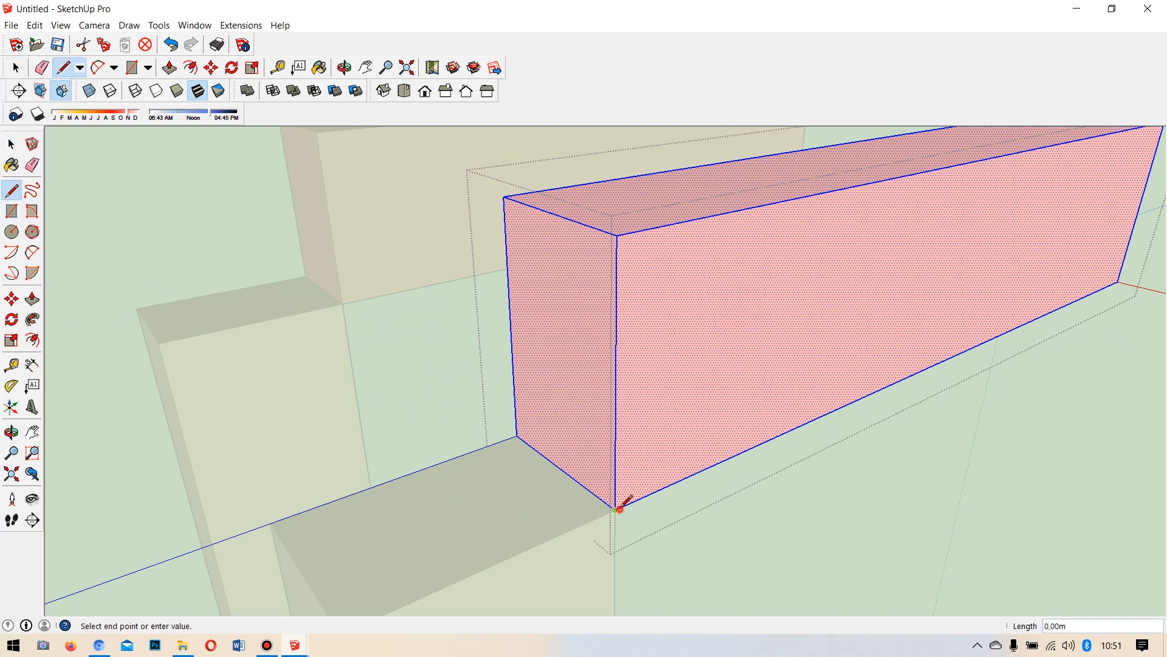
left_click(813, 418)
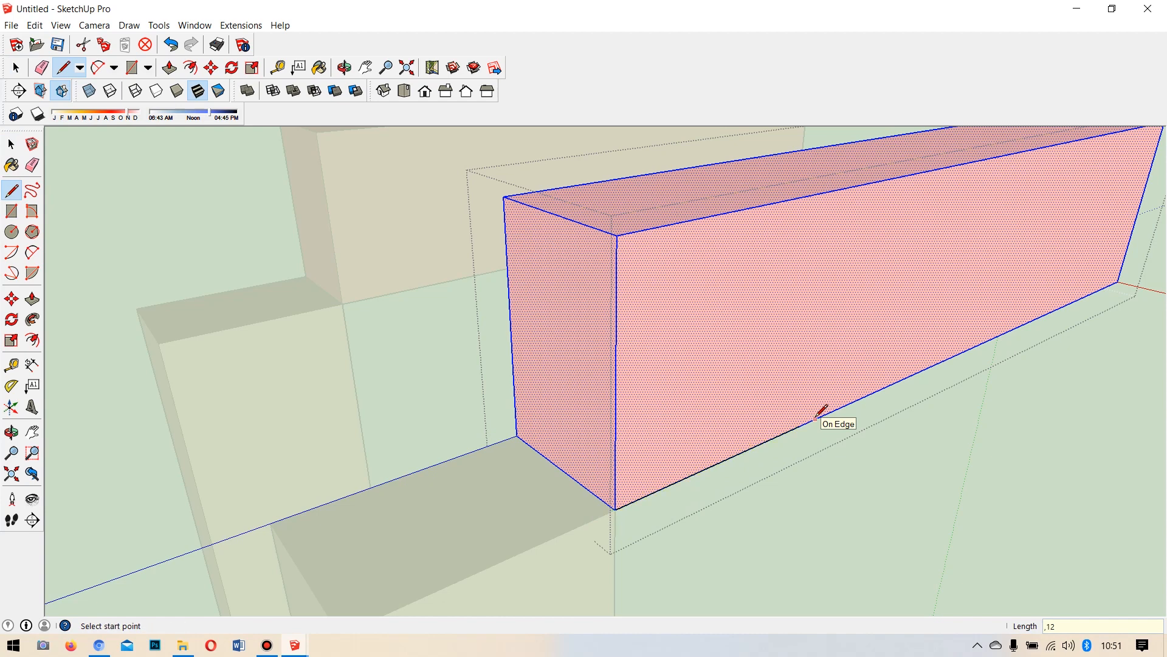
left_click(799, 425)
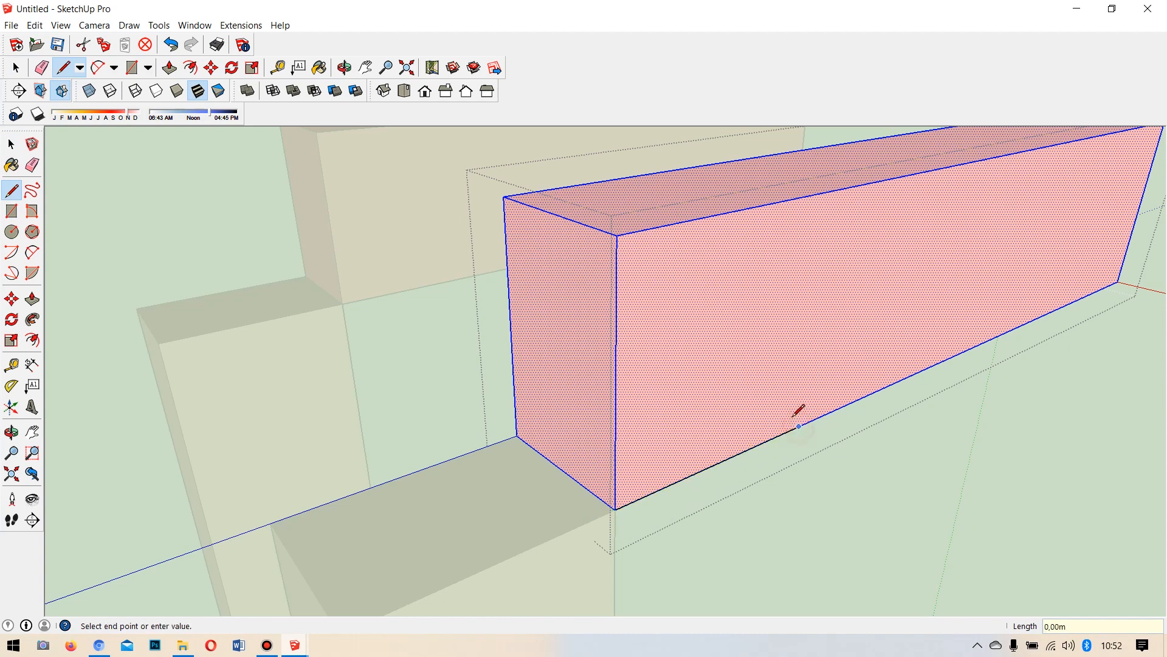
left_click(618, 234)
Push the triangular face at the front beam's end inward to the midpoint of the beam's thickness, and close the group.
middle_click_drag(582, 402, 626, 409)
left_click(33, 299)
left_click_drag(707, 341, 575, 218)
left_click(23, 143)
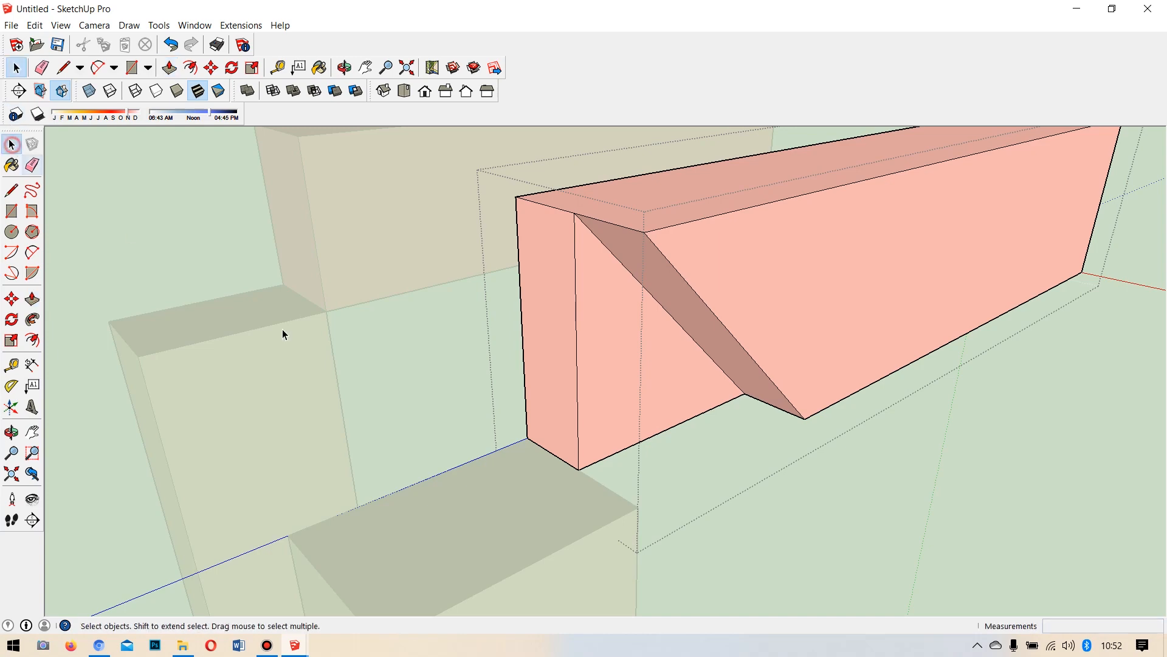
left_click(752, 513)
Move the notched front beam onto the post so its upper end corner meets the post's outer top corner.
middle_click_drag(753, 513, 712, 436)
scroll(881, 455, "down", 2)
middle_click_drag(881, 455, 752, 307)
left_click(752, 306)
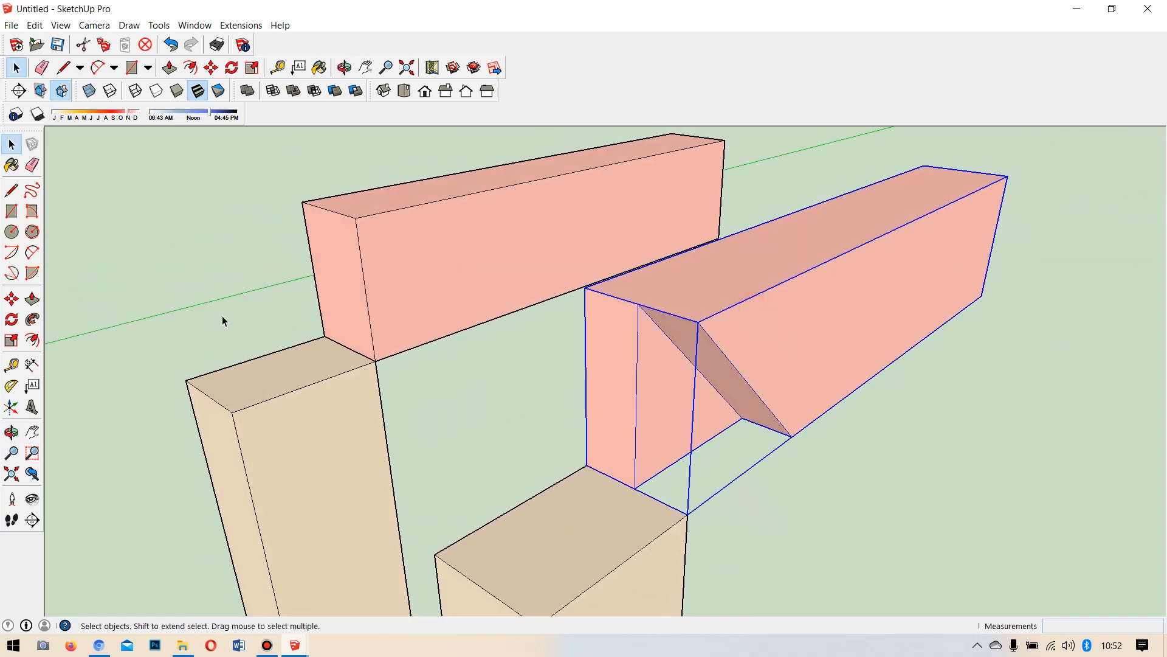
left_click(11, 299)
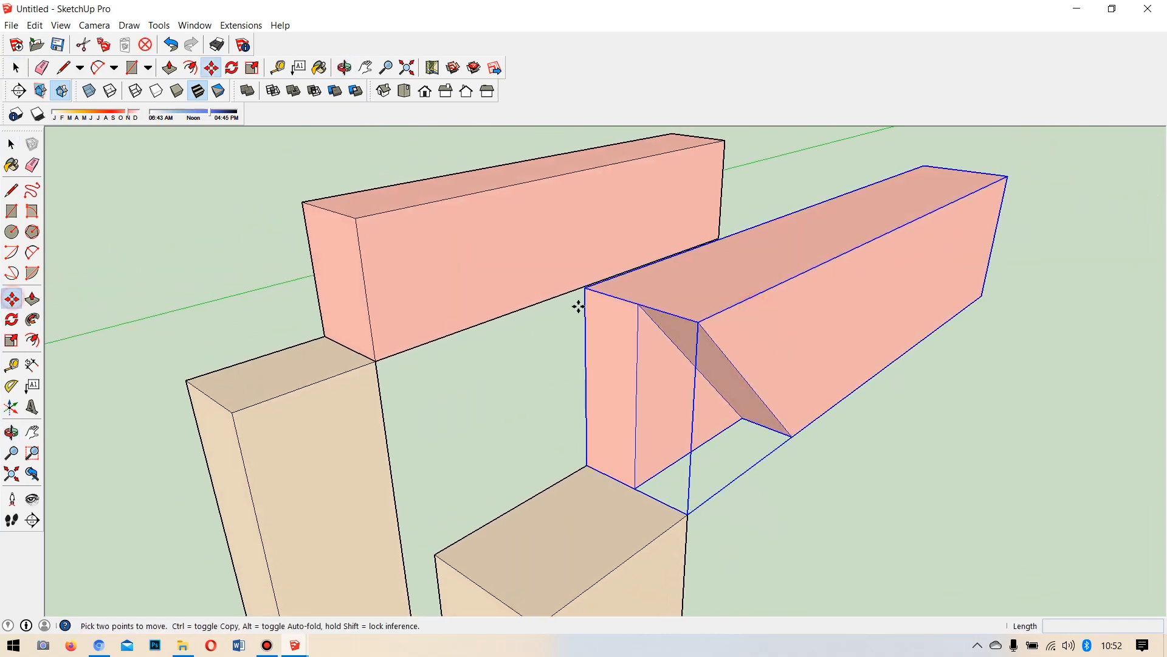
left_click(700, 323)
scroll(691, 395, "down", 3)
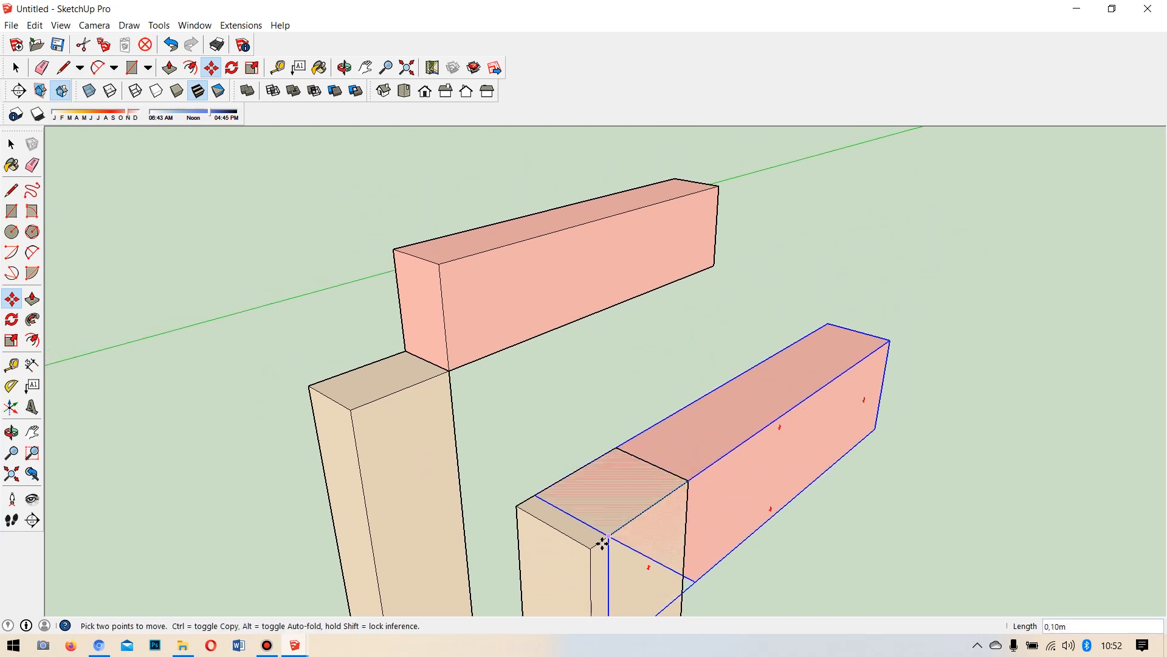
Open the front post for editing and draw a diagonal on its face from the top outer corner along the beam's sloped cut.
middle_click_drag(611, 492, 974, 463)
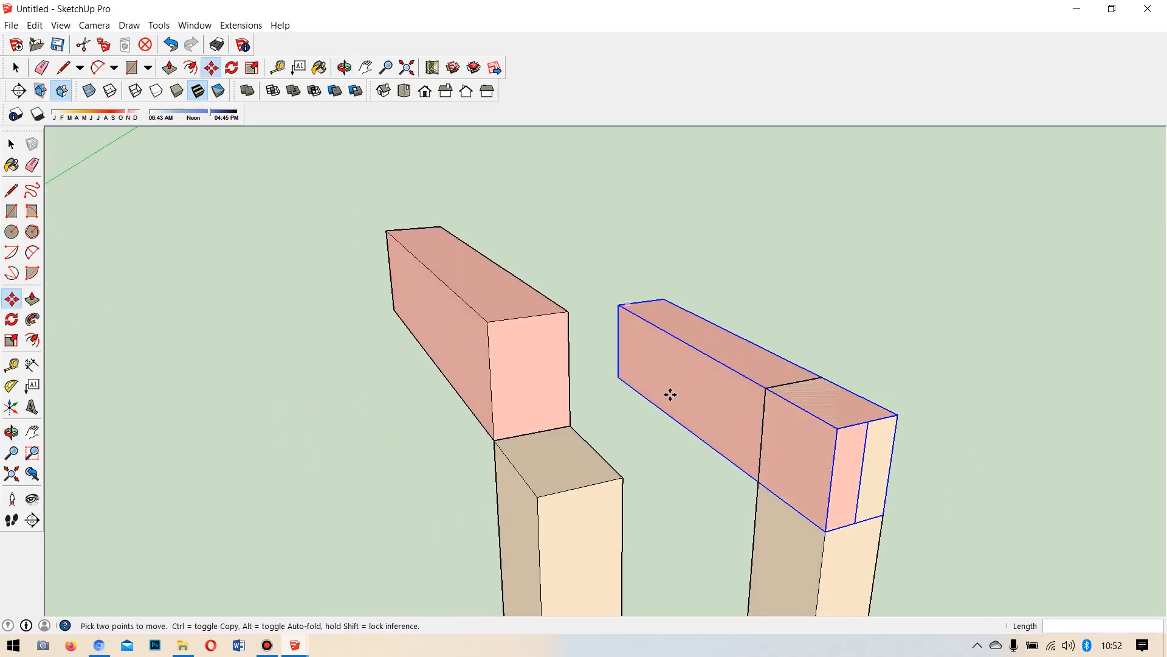
middle_click_drag(608, 310, 583, 486)
scroll(576, 461, "up", 2)
scroll(575, 328, "down", 6)
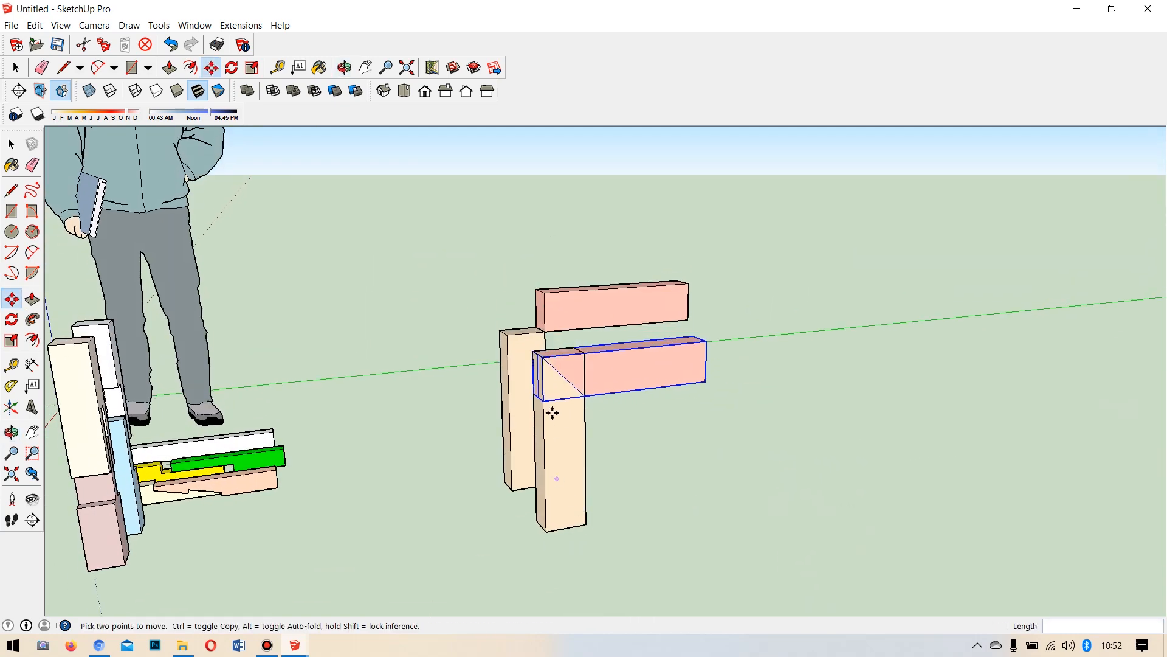
scroll(563, 398, "up", 3)
scroll(569, 464, "up", 2)
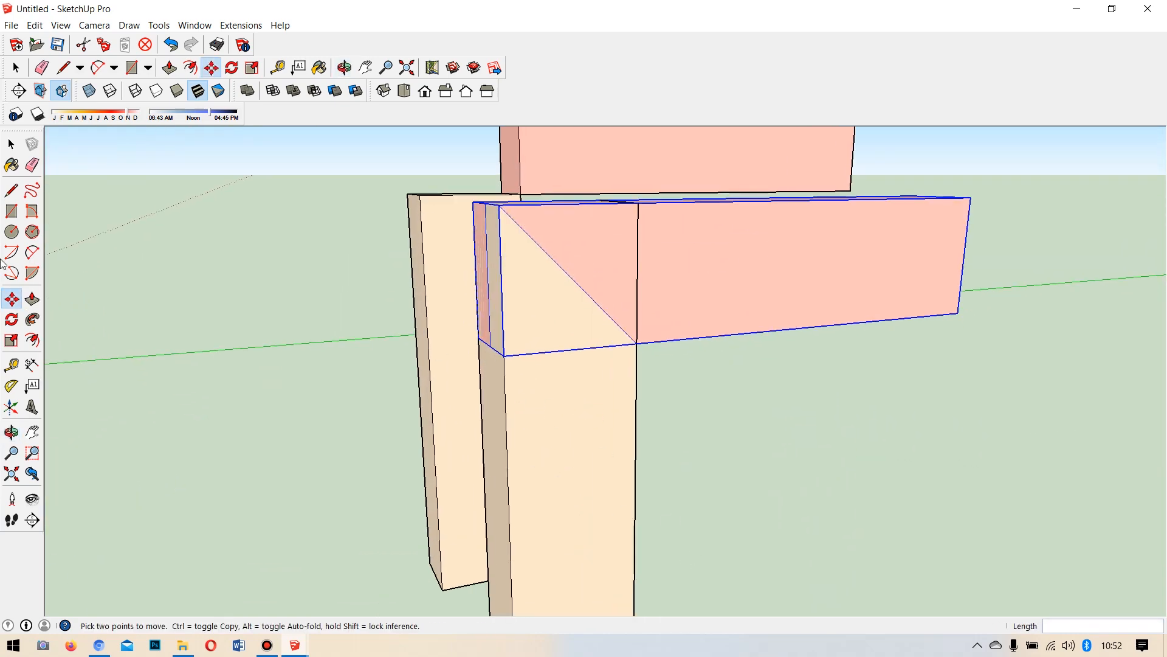
left_click(11, 144)
double_click(543, 432)
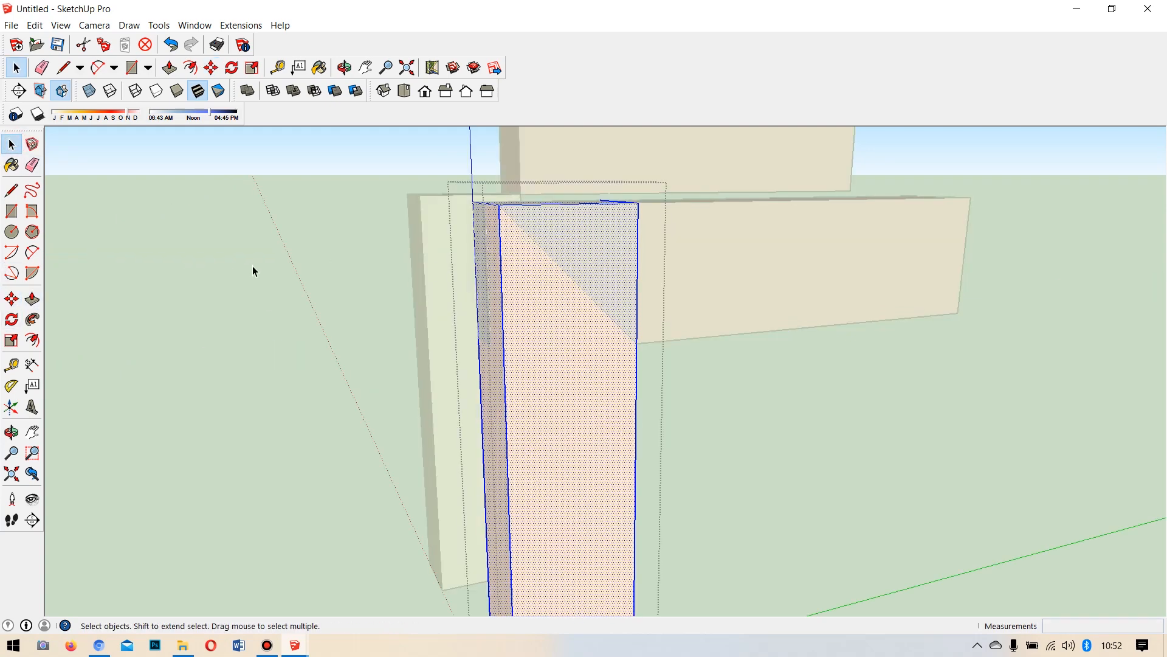
left_click(11, 298)
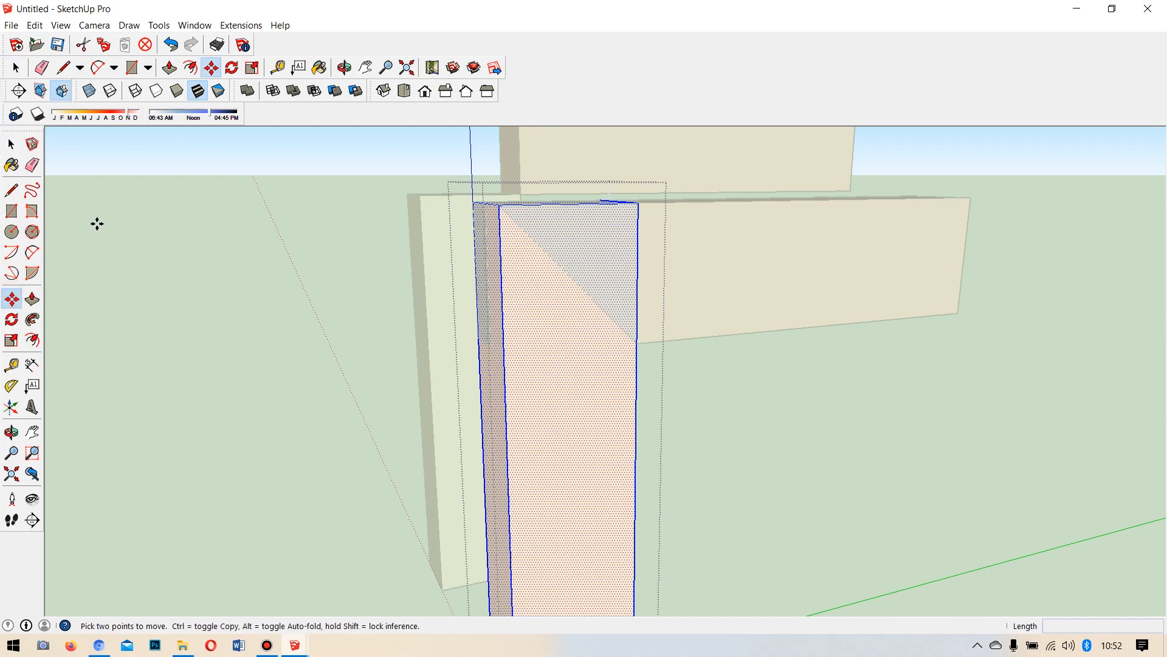
left_click(11, 191)
left_click(501, 207)
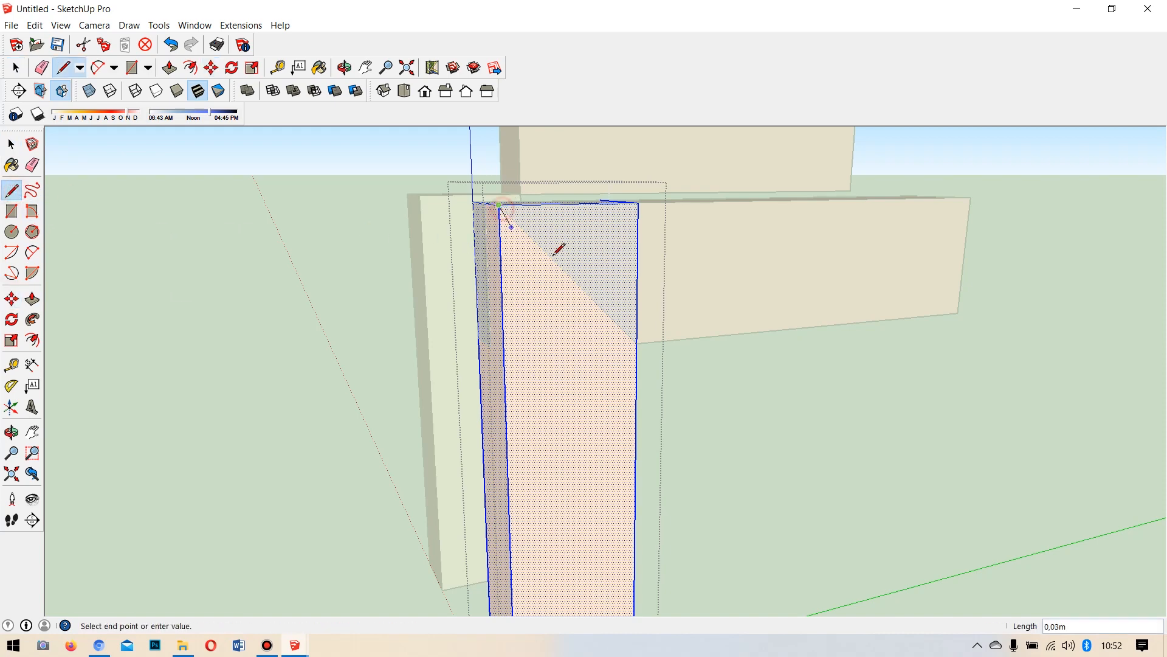
left_click(636, 342)
scroll(631, 225, "up", 3)
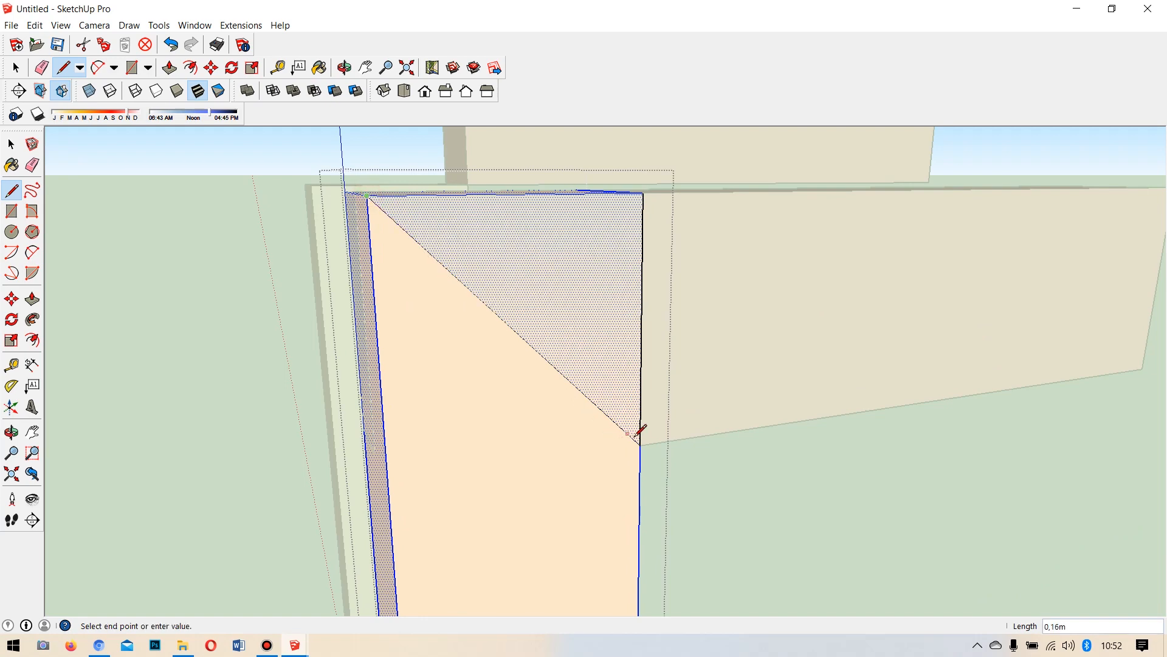
Push the triangle above the diagonal 0.08 m through the post's full thickness to remove it.
left_click(32, 299)
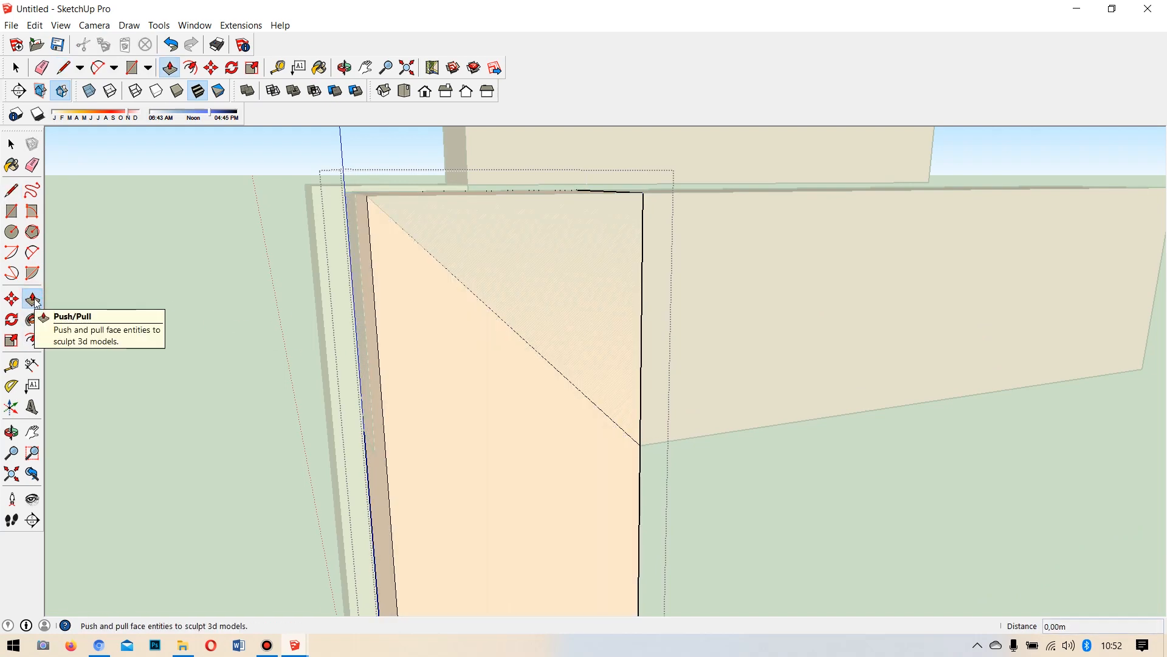
middle_click_drag(354, 263, 645, 328)
left_click_drag(645, 328, 398, 273)
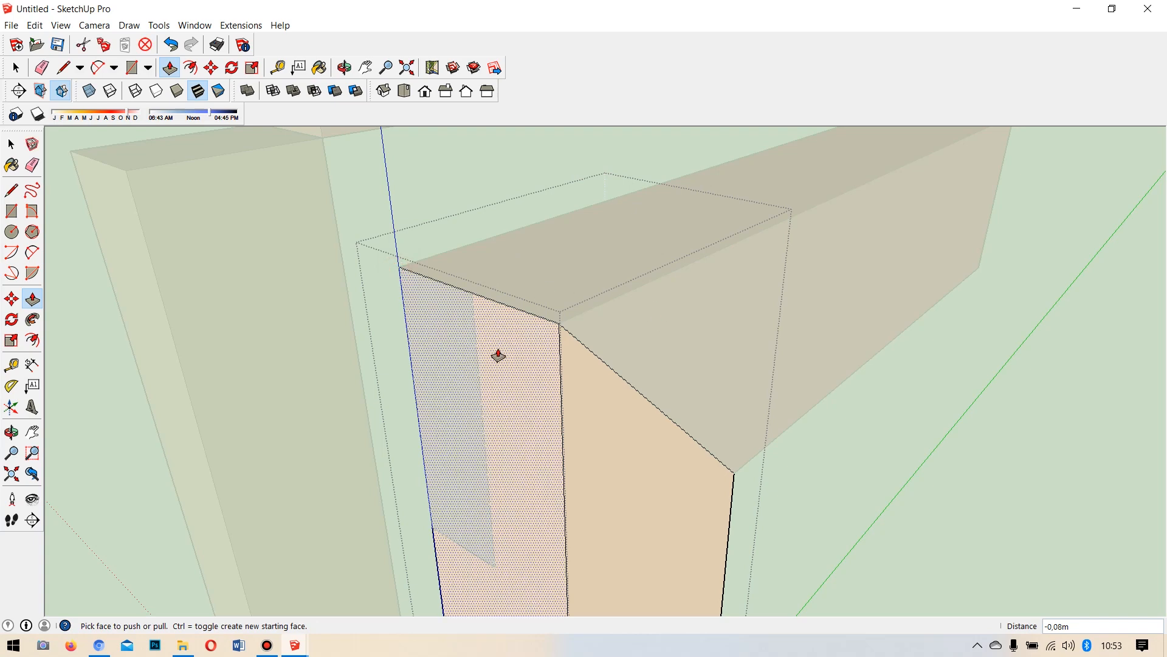
Draw a line across the post's back face along the beam's lower edge and push the triangle above it 0.04 m inward.
middle_click_drag(455, 351, 877, 200)
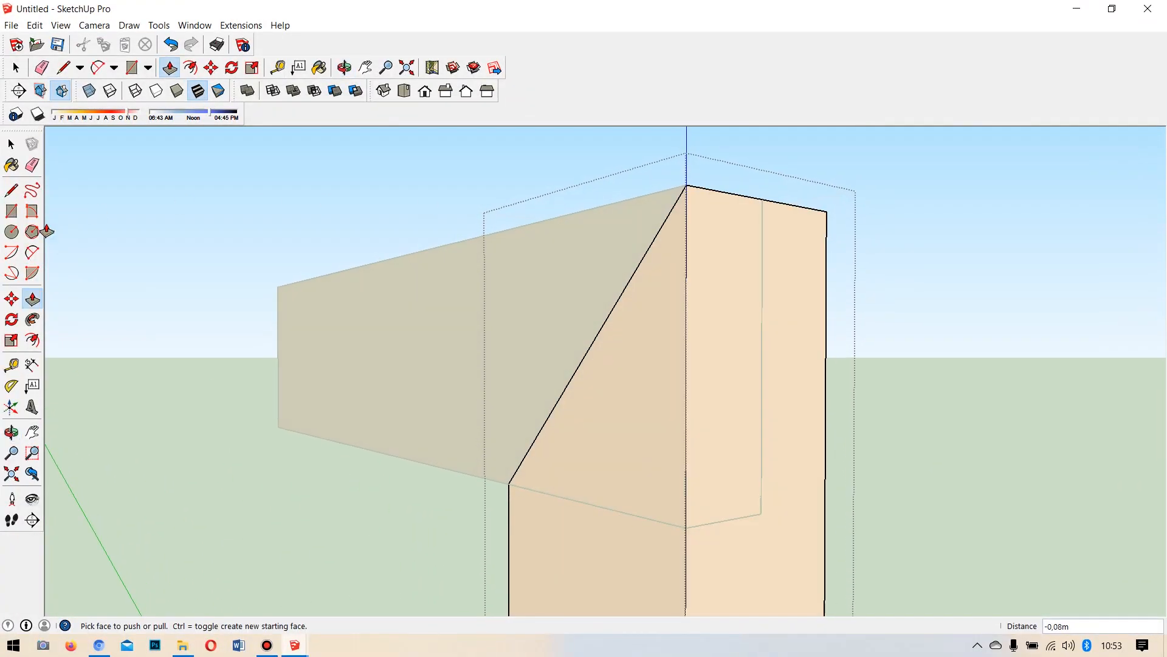
left_click(12, 191)
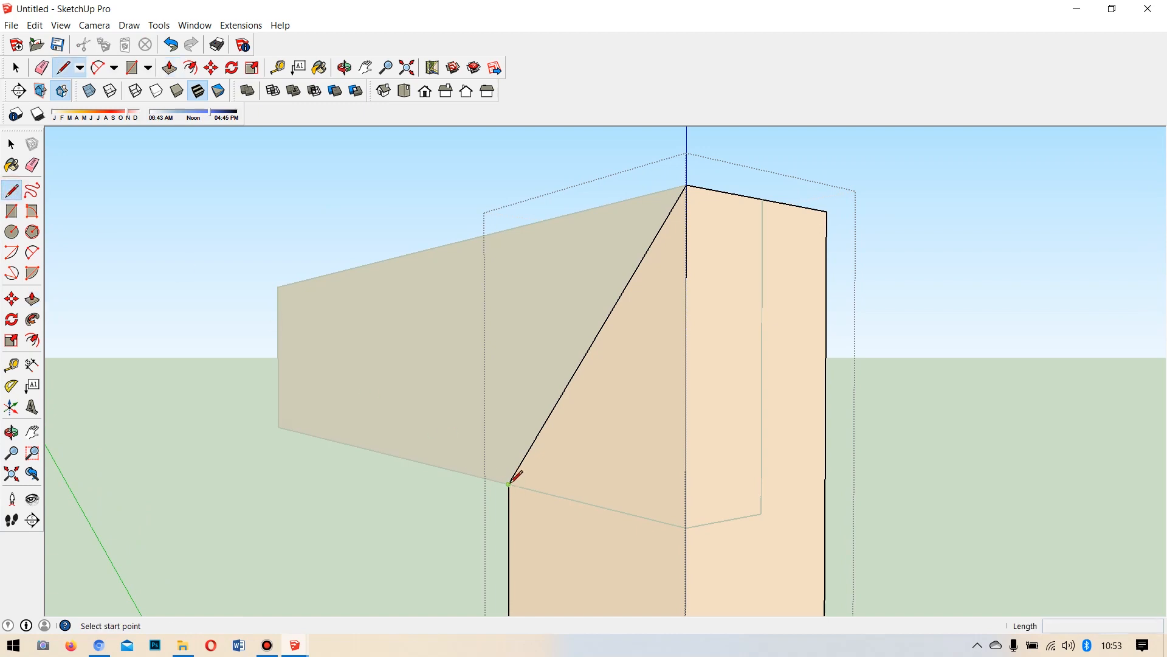
left_click(510, 484)
left_click(685, 527)
left_click(33, 299)
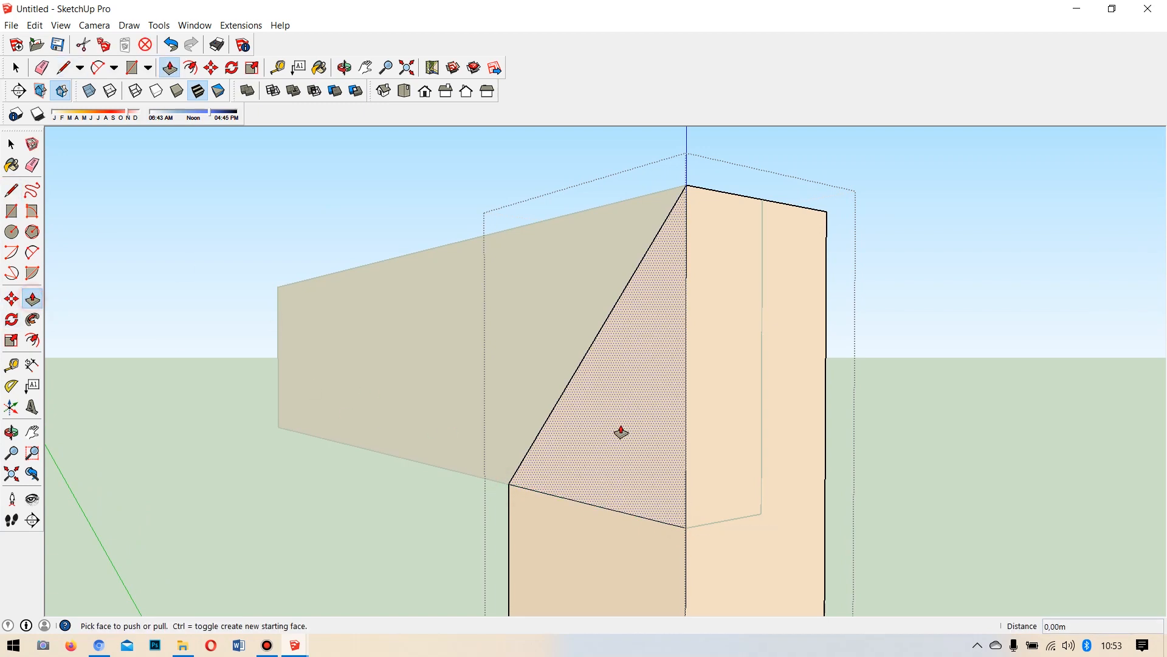
left_click(626, 436)
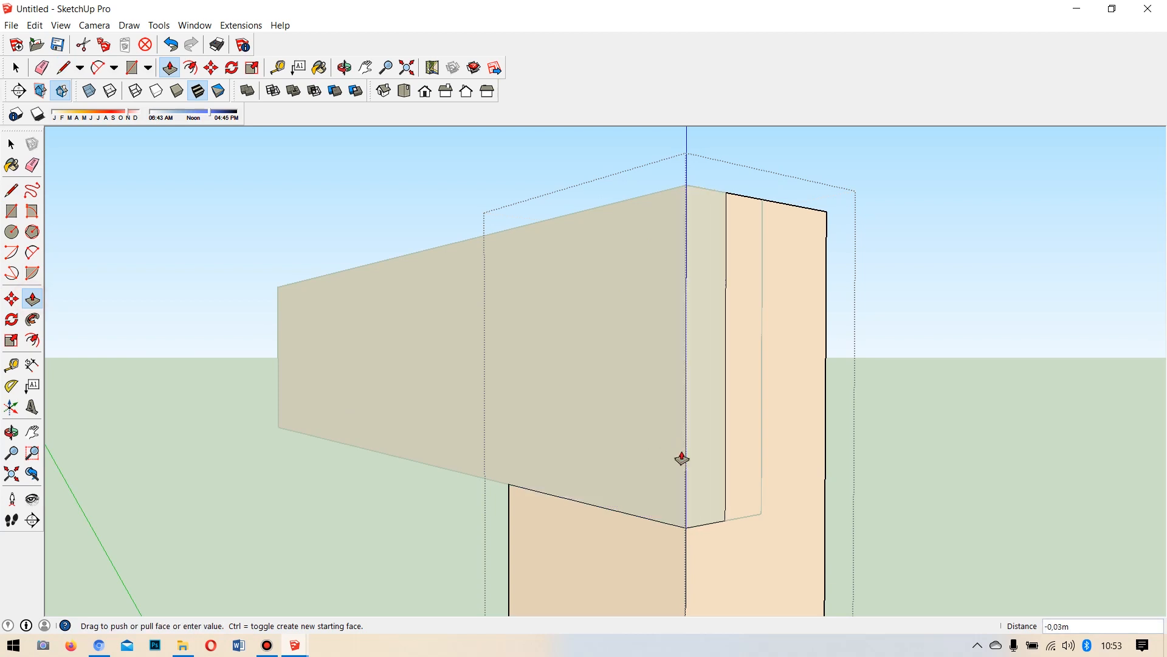
left_click(753, 516)
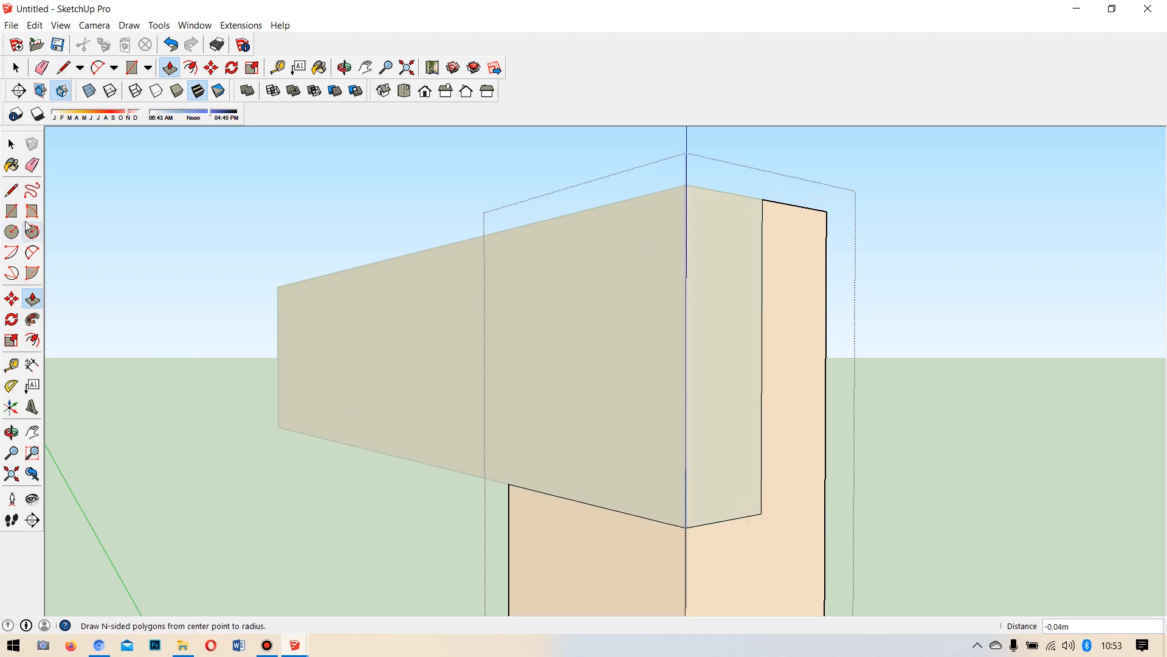
left_click(11, 146)
Select the front salmon beam and move it straight up to separate it from the notched post.
middle_click_drag(859, 367, 100, 193)
middle_click_drag(248, 312, 581, 339)
left_click(582, 339)
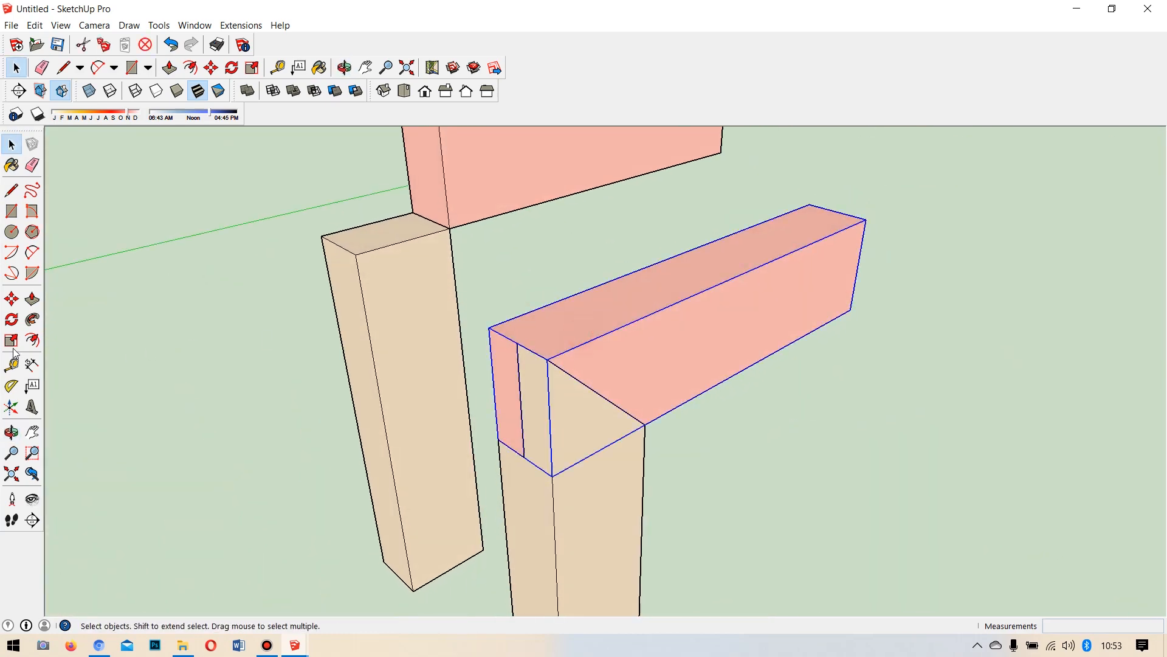
left_click(11, 299)
left_click(548, 365)
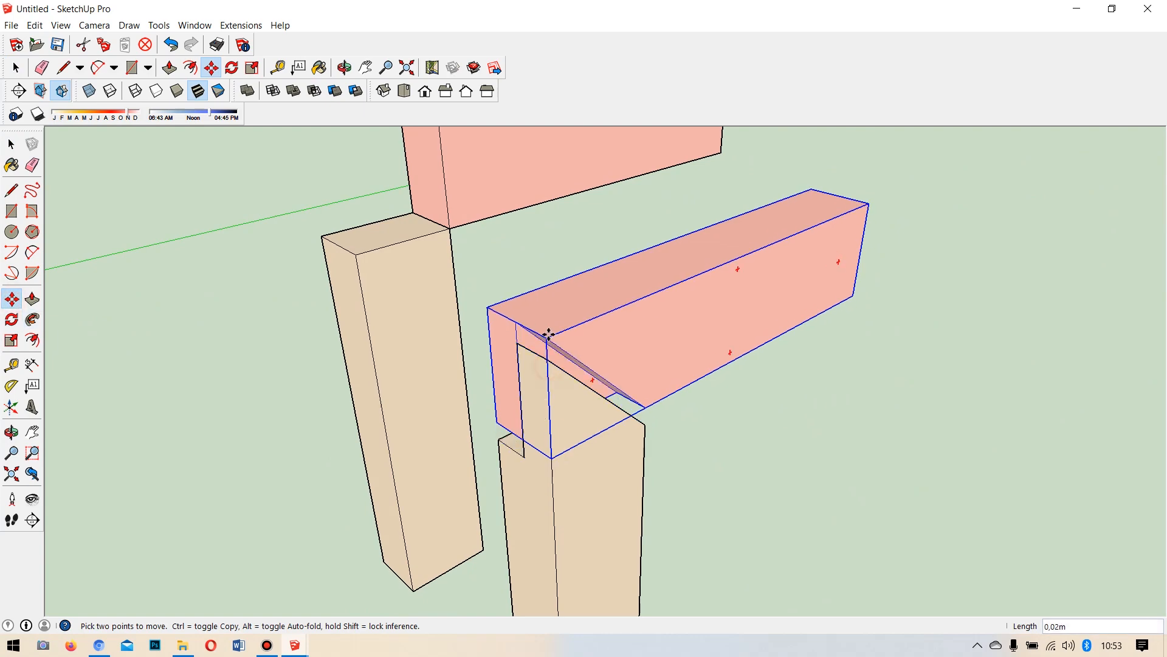
left_click(547, 307)
Open the rear salmon beam for editing, draw a 0.12 m line along its lower edge from the end corner, and join it diagonally to the upper corner.
middle_click_drag(436, 406, 417, 281)
scroll(680, 523, "down", 5)
scroll(604, 385, "up", 2)
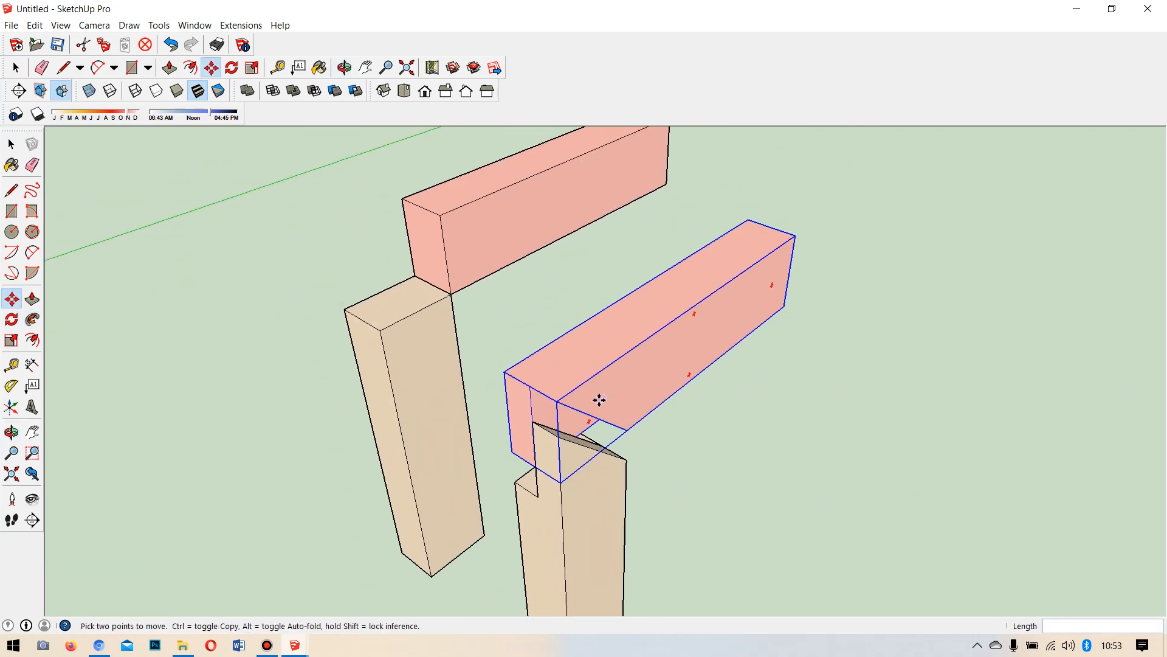
scroll(431, 194, "up", 5)
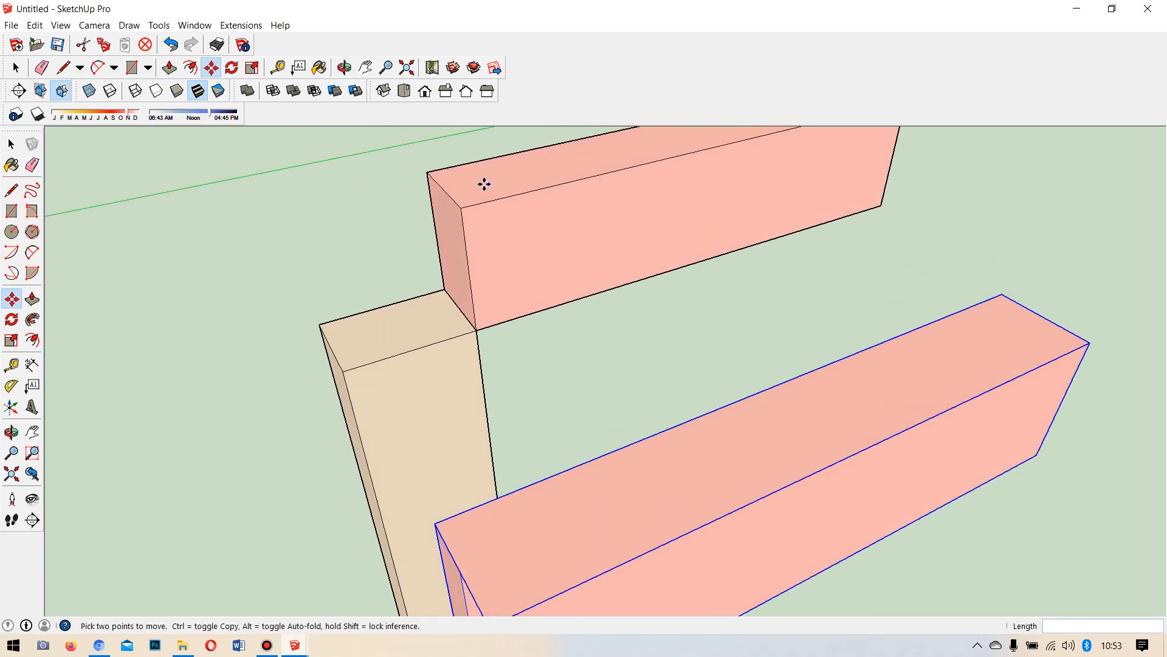
scroll(502, 258, "down", 3)
middle_click_drag(669, 386, 492, 219)
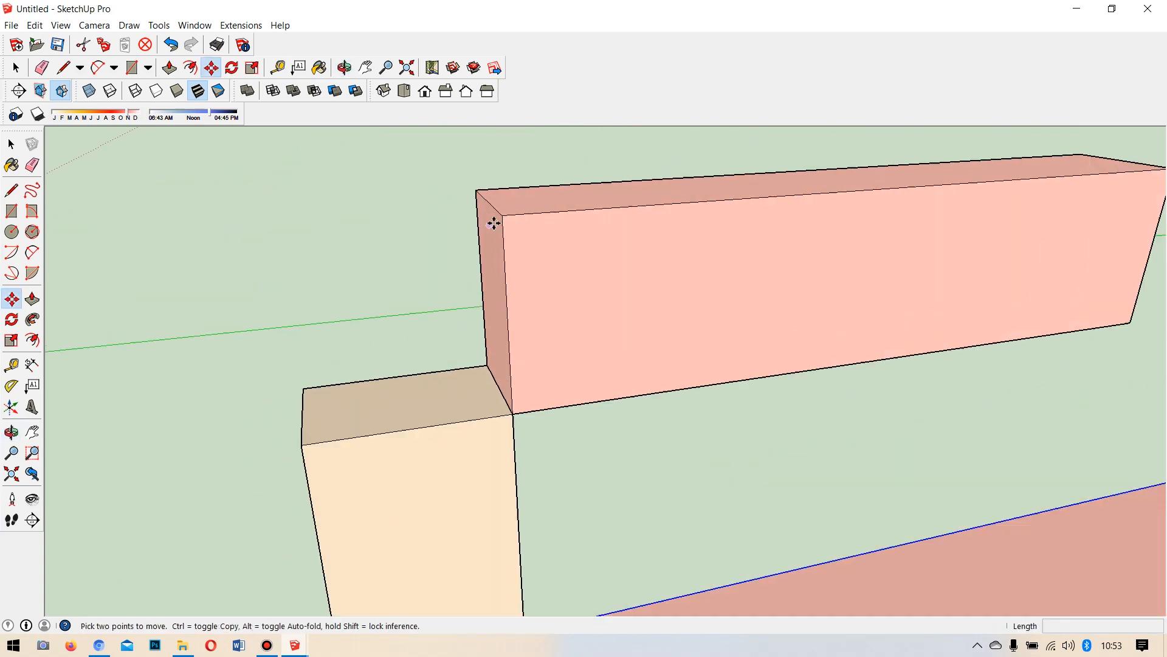
scroll(493, 219, "up", 3)
left_click(11, 190)
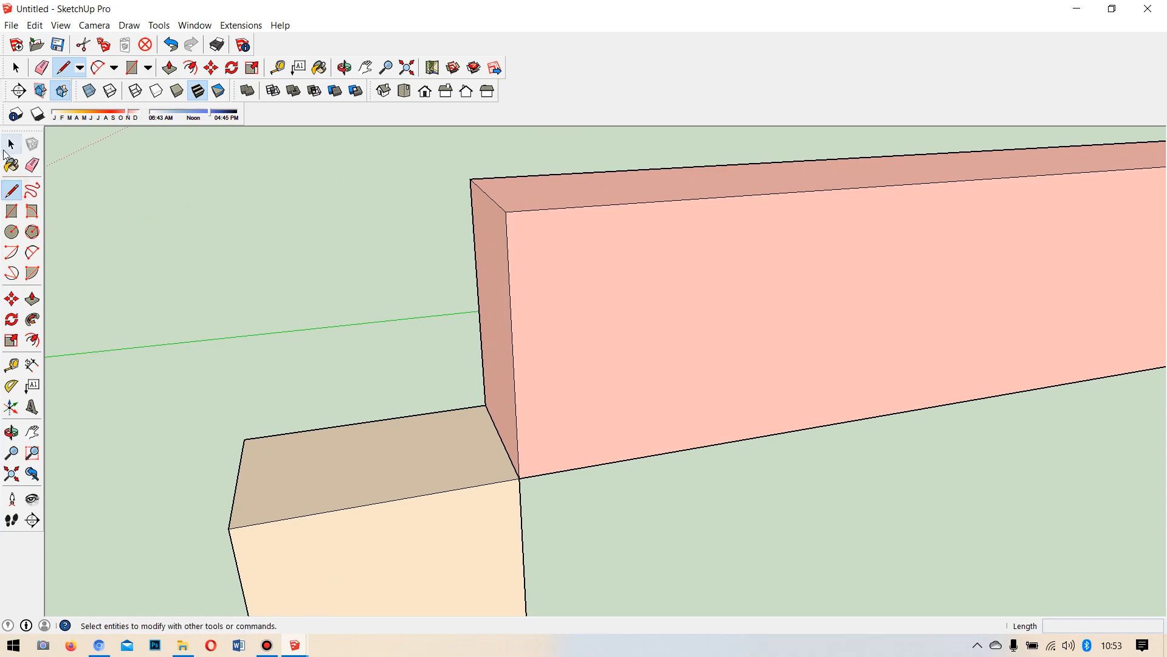
left_click(11, 144)
triple_click(722, 255)
left_click(11, 190)
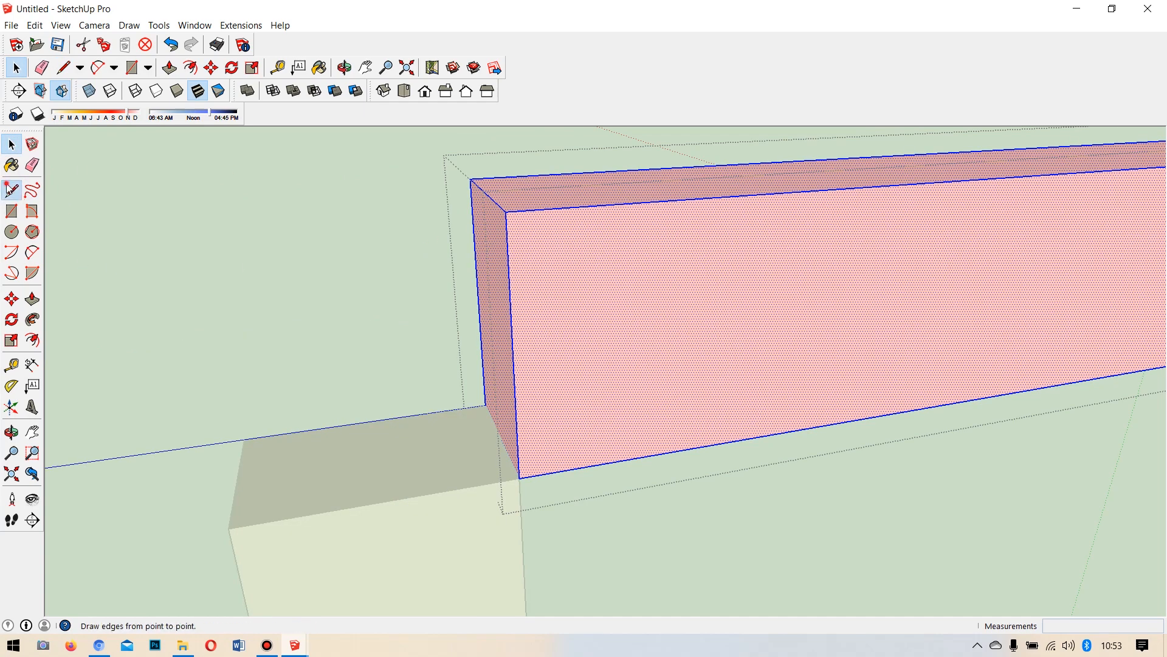
left_click(521, 477)
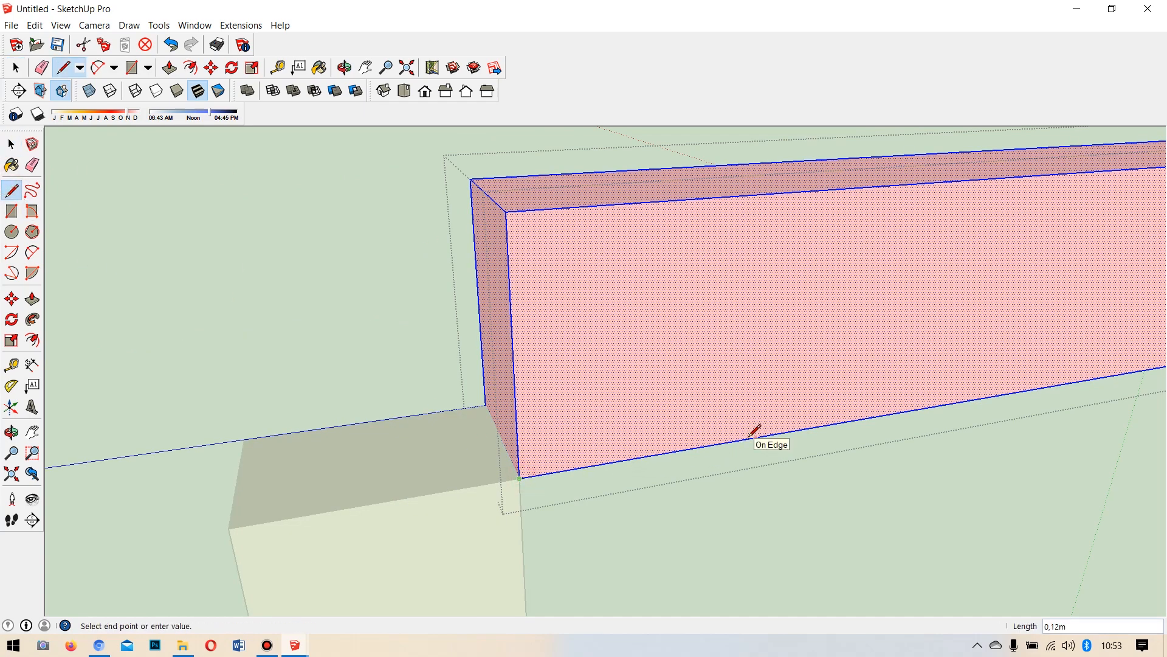
type(",12")
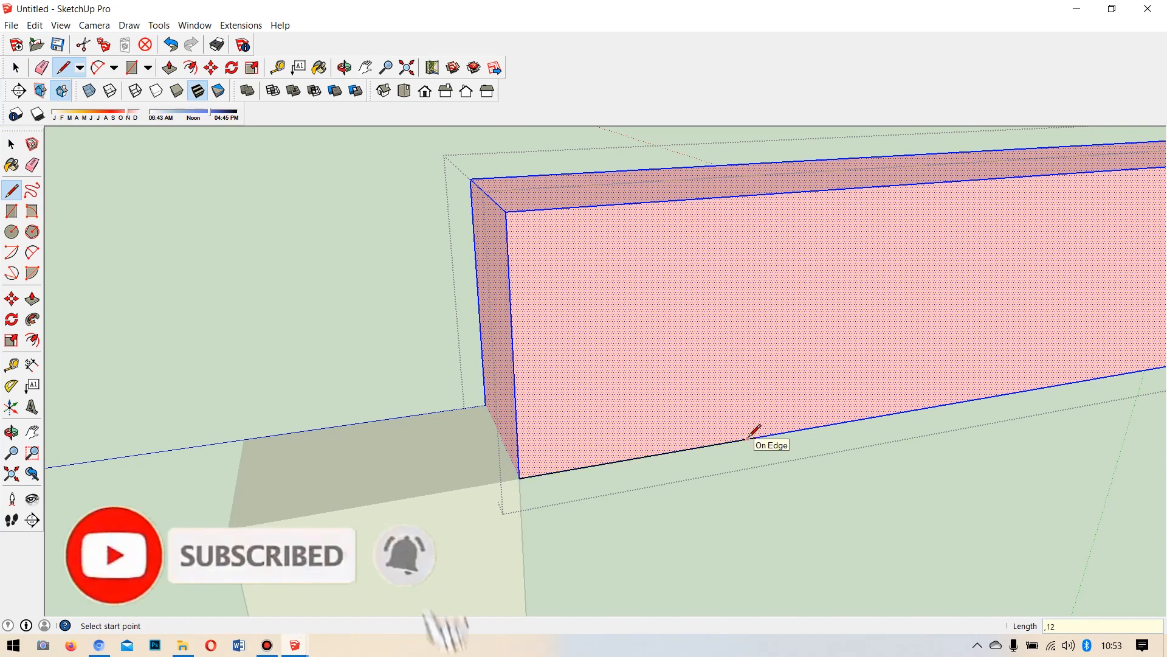
key("Return")
left_click(755, 436)
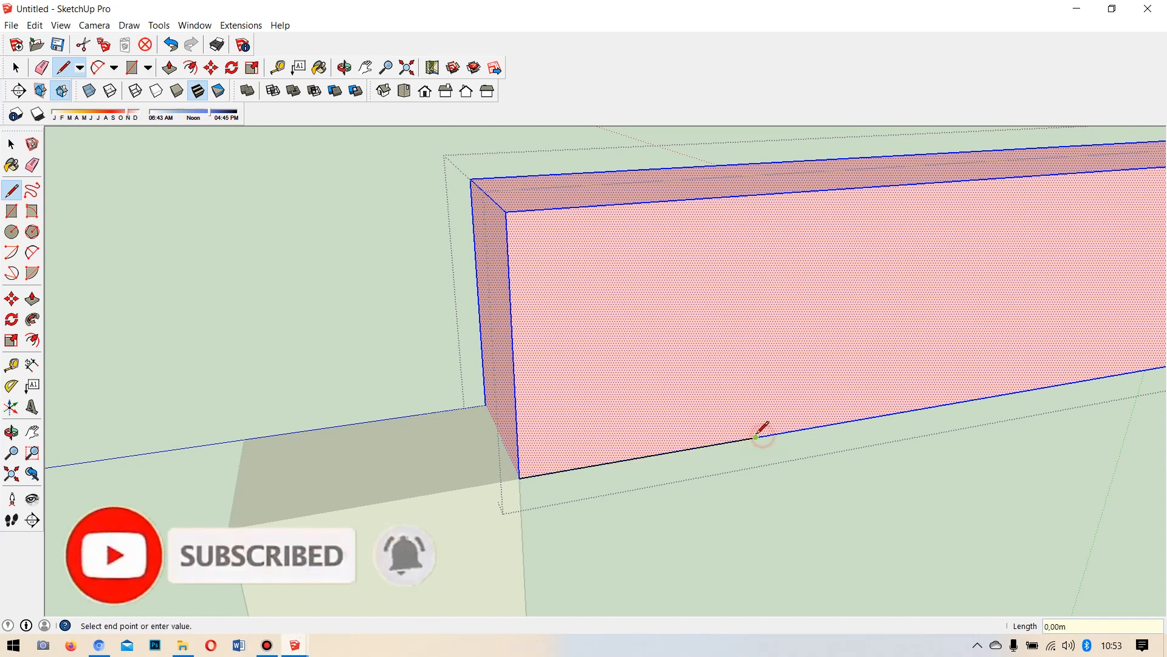
left_click(505, 211)
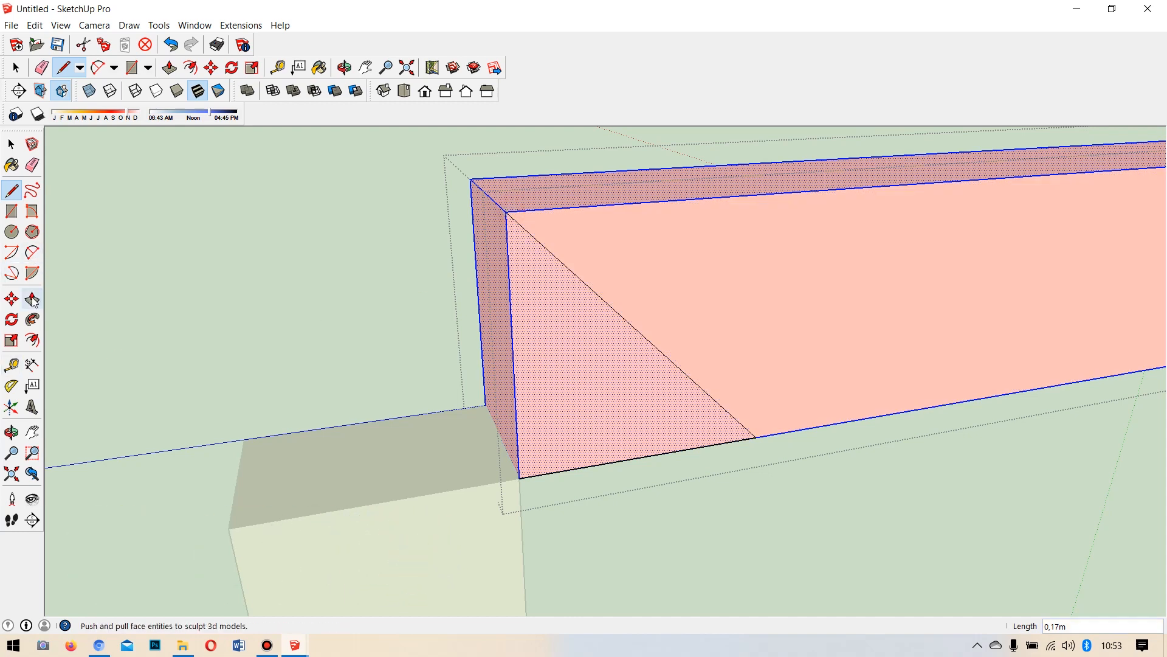
Push the triangle below the diagonal inward by half the rear beam's thickness to cut the mitred notch.
left_click(33, 299)
middle_click_drag(506, 360, 615, 388)
left_click_drag(615, 388, 496, 225)
left_click(11, 144)
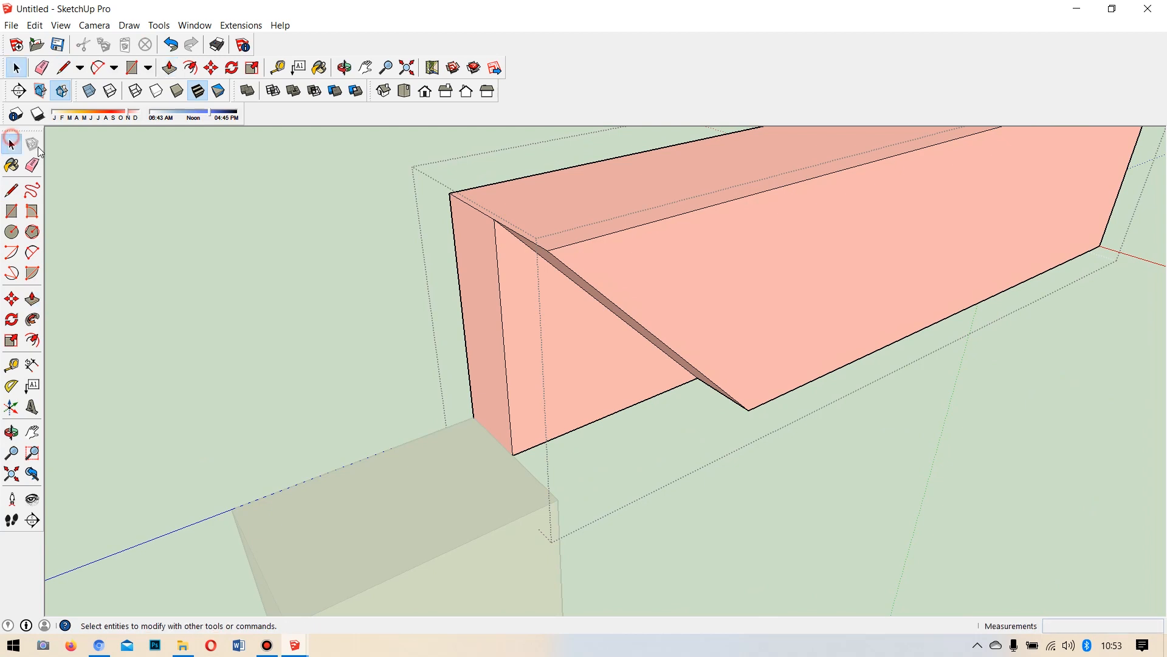
Move the notched rear beam by its upper end corner onto the matching top corner of the uncut rear post so they overlap.
middle_click_drag(185, 213, 667, 261)
triple_click(666, 255)
key("m")
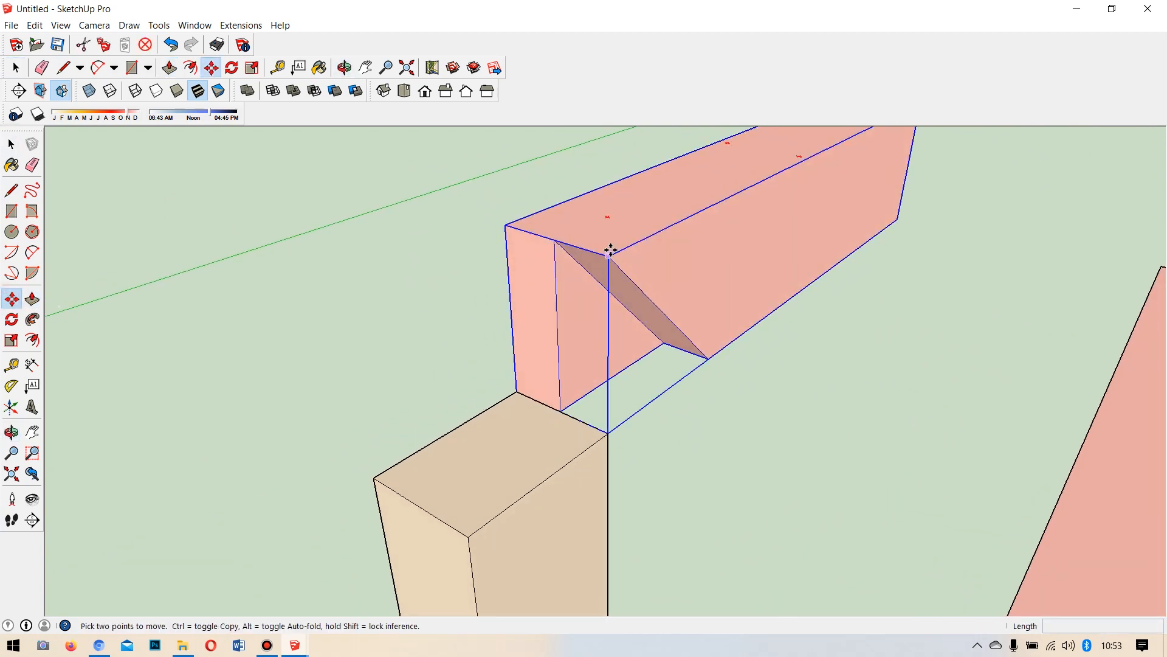
left_click(611, 252)
scroll(578, 369, "down", 3)
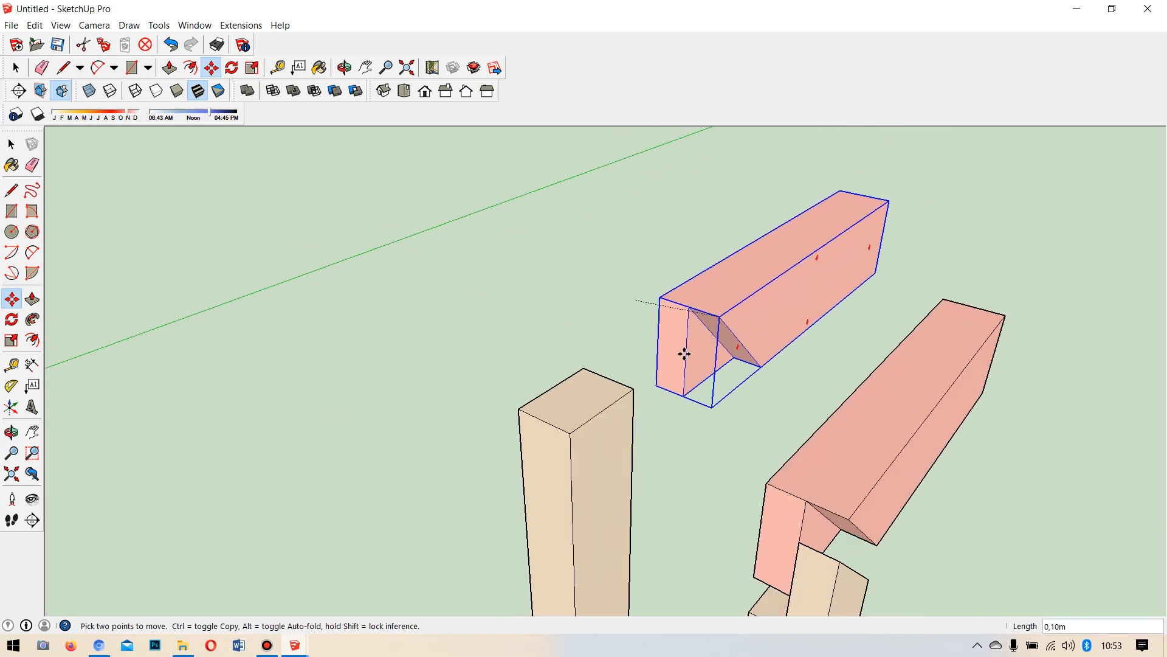
left_click(565, 429)
middle_click_drag(610, 438, 576, 439)
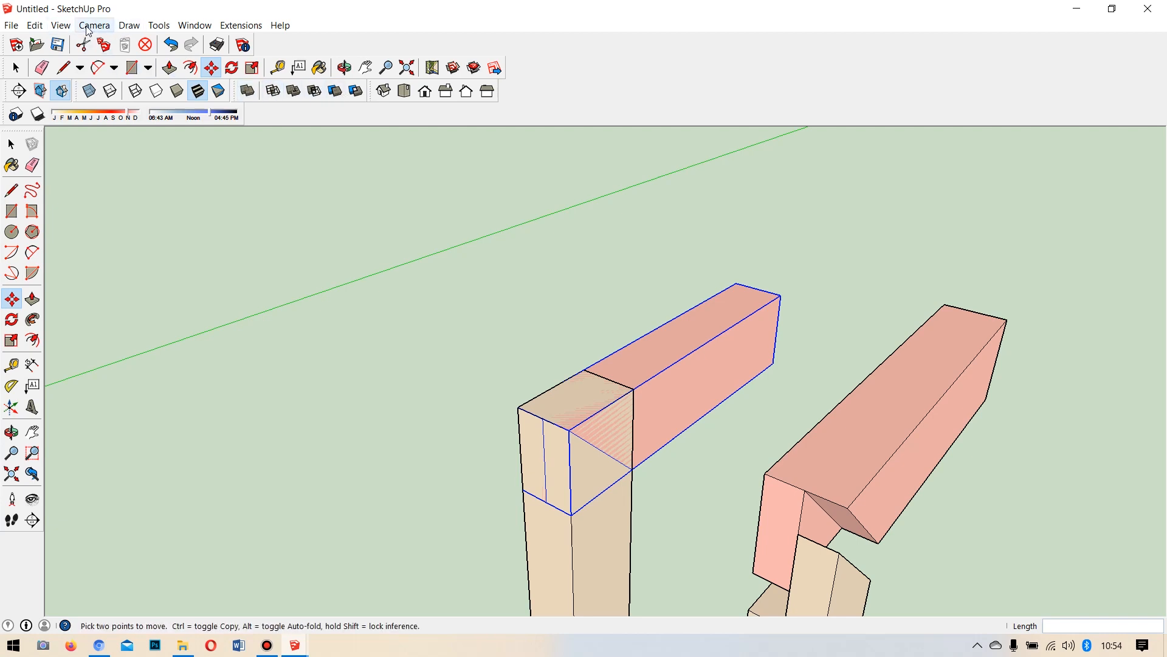
Switch the Solid Tools toolbar off and back on in the toolbar settings.
left_click(66, 28)
left_click(85, 42)
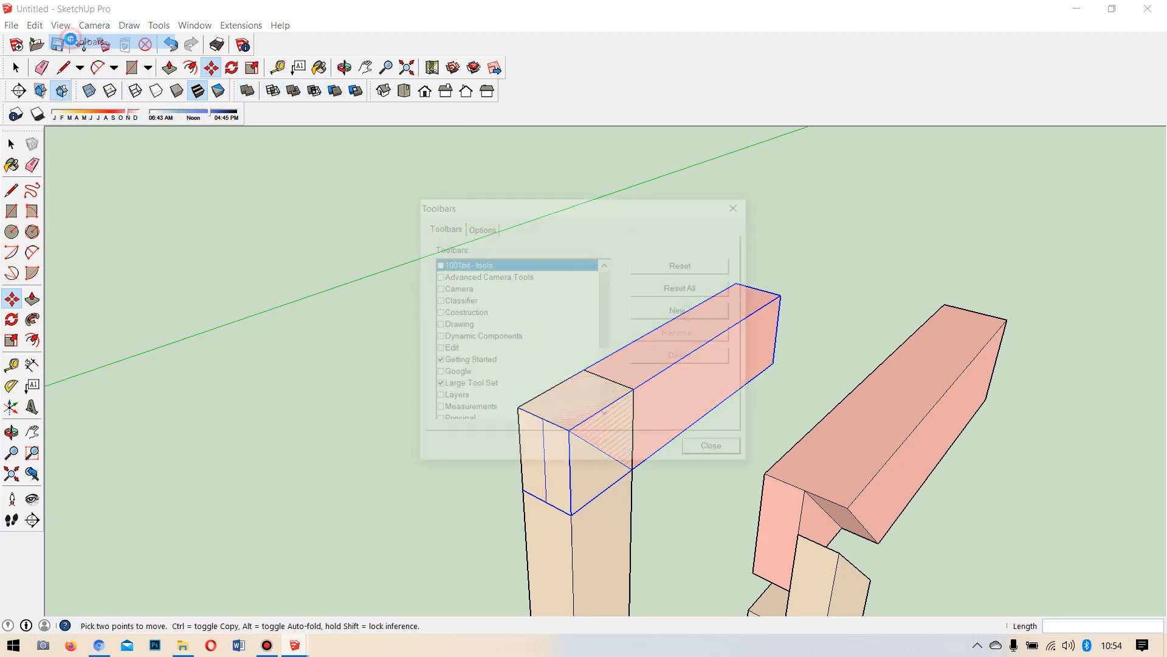
left_click_drag(607, 286, 606, 350)
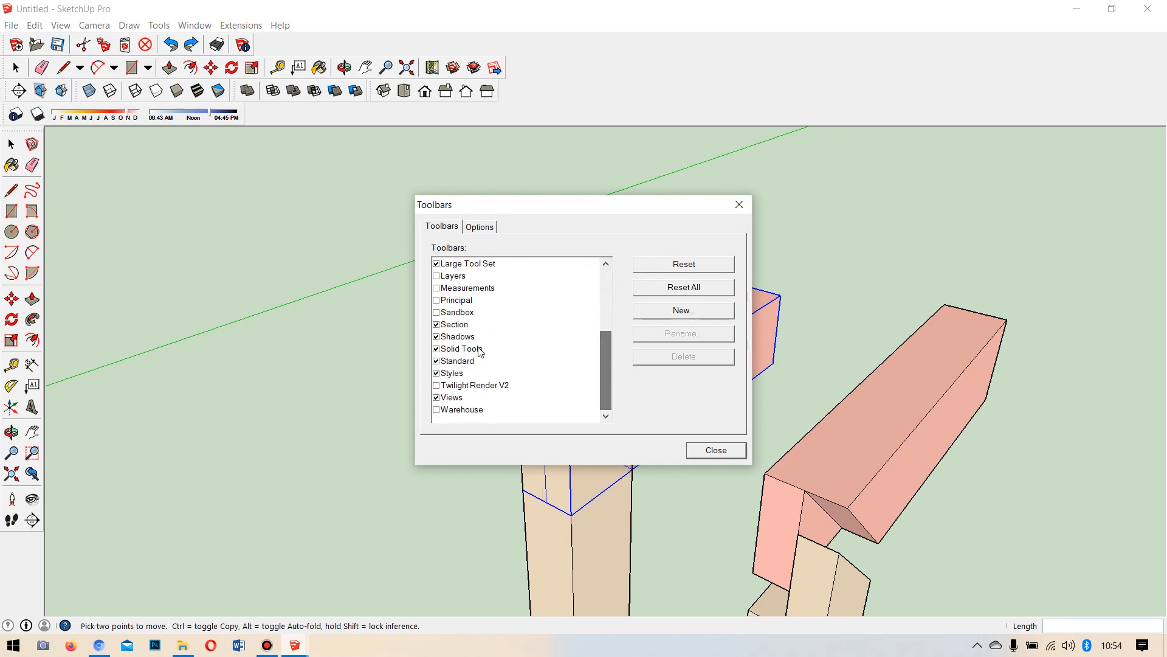
left_click(436, 349)
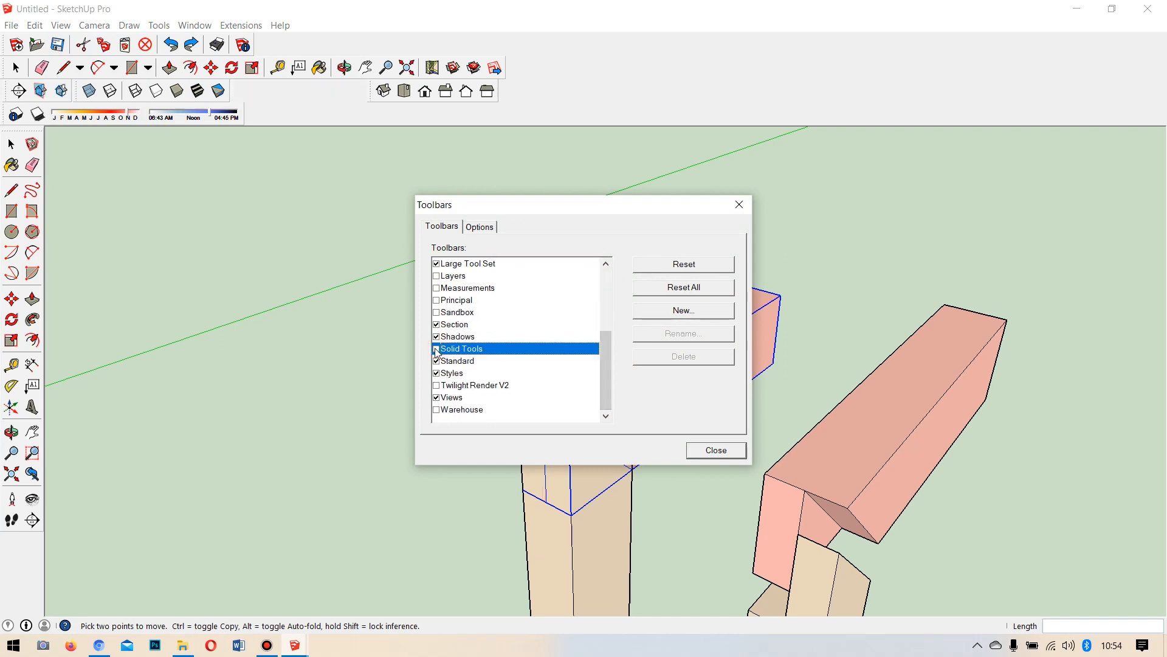
left_click(716, 450)
Clear the selection and examine from several sides how the notched beam overlaps the top of the rear post.
scroll(622, 444, "up", 3)
scroll(621, 445, "up", 1)
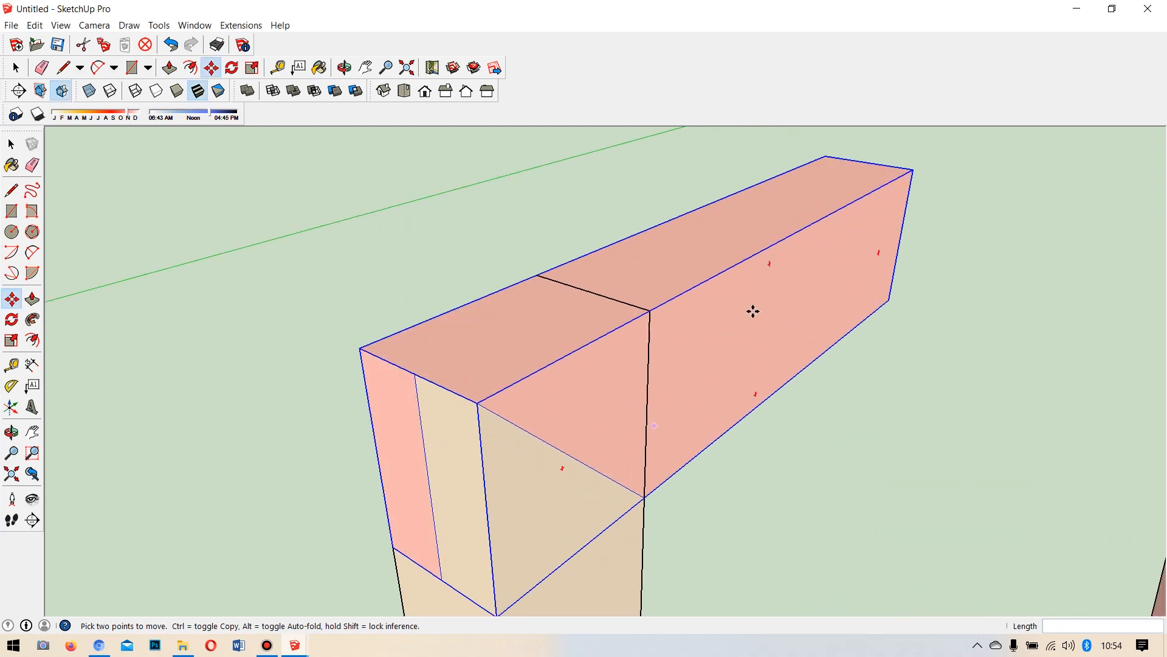
scroll(748, 320, "down", 3)
mouse_move(704, 425)
middle_mouse_down()
mouse_move(751, 391)
mouse_move(739, 423)
mouse_move(612, 422)
mouse_move(697, 405)
middle_mouse_up()
scroll(701, 370, "down", 3)
scroll(697, 405, "up", 4)
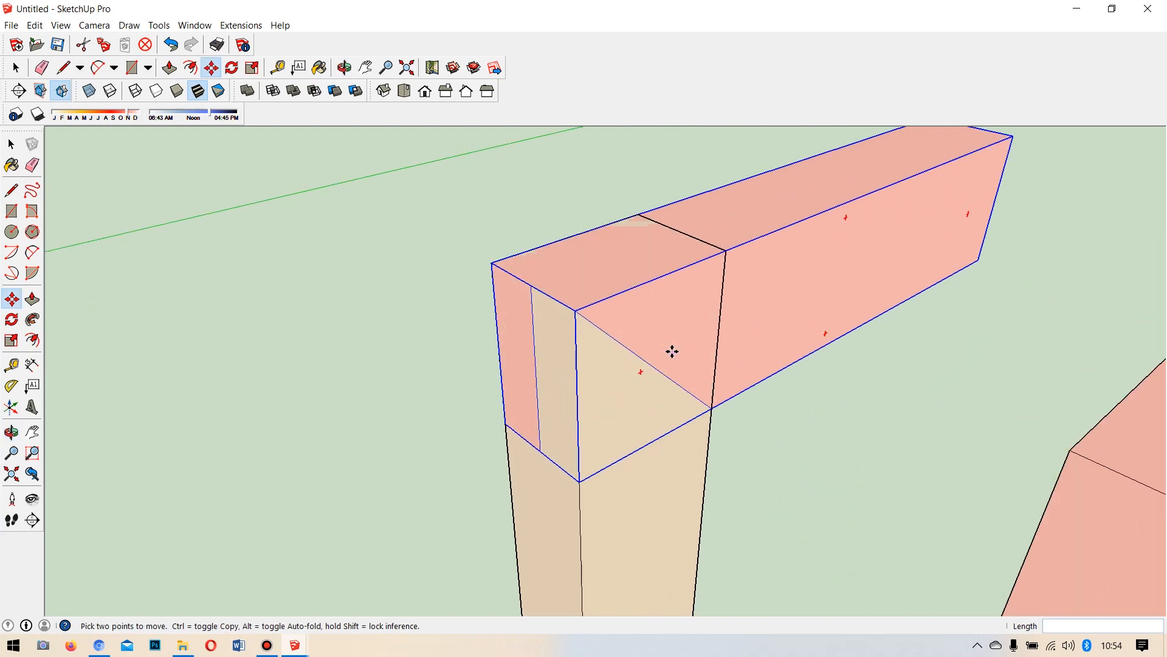
scroll(672, 351, "up", 2)
mouse_move(680, 344)
middle_mouse_down()
mouse_move(665, 339)
mouse_move(703, 346)
middle_mouse_up()
mouse_move(675, 283)
middle_mouse_down()
mouse_move(612, 320)
mouse_move(685, 294)
middle_mouse_up()
left_click(12, 144)
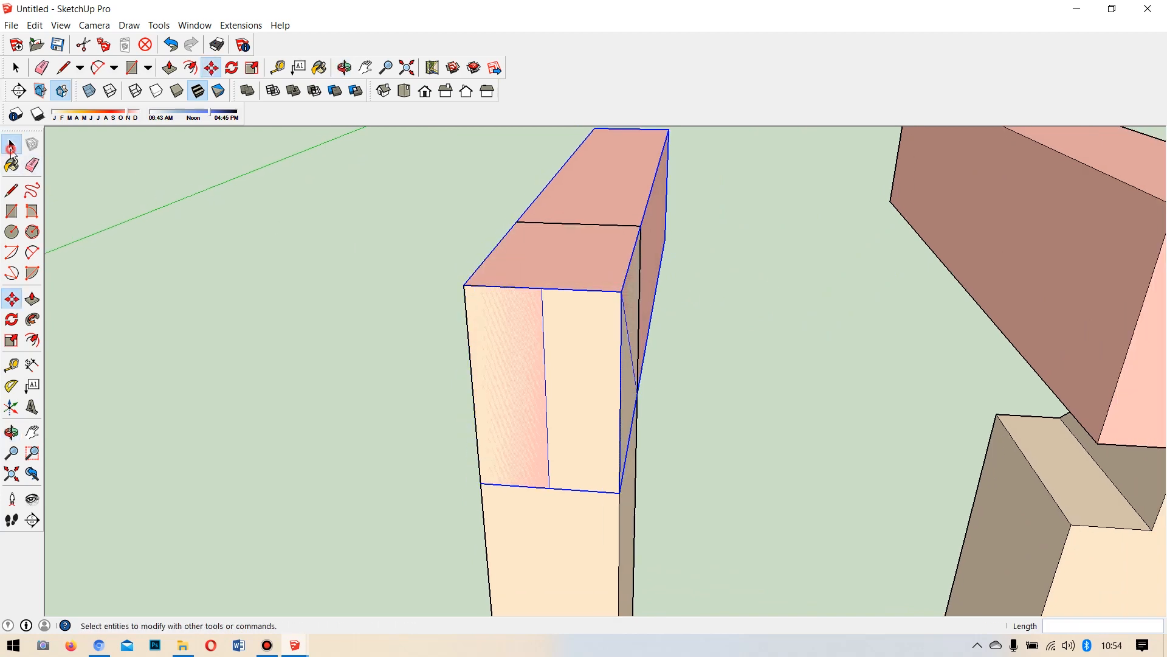
middle_click_drag(819, 229, 797, 239)
middle_click_drag(642, 433, 725, 337)
middle_click_drag(769, 275, 842, 331)
left_click(901, 355)
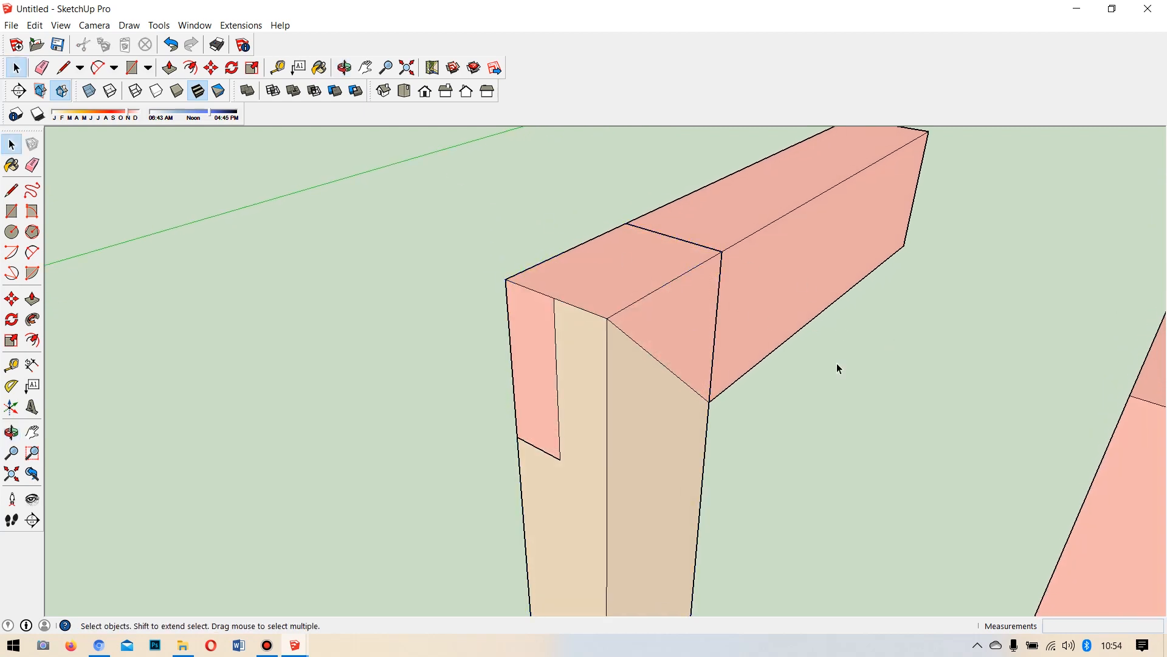
Trim the rear post with the notched beam as the first solid, keeping both pieces in the model.
left_click(335, 91)
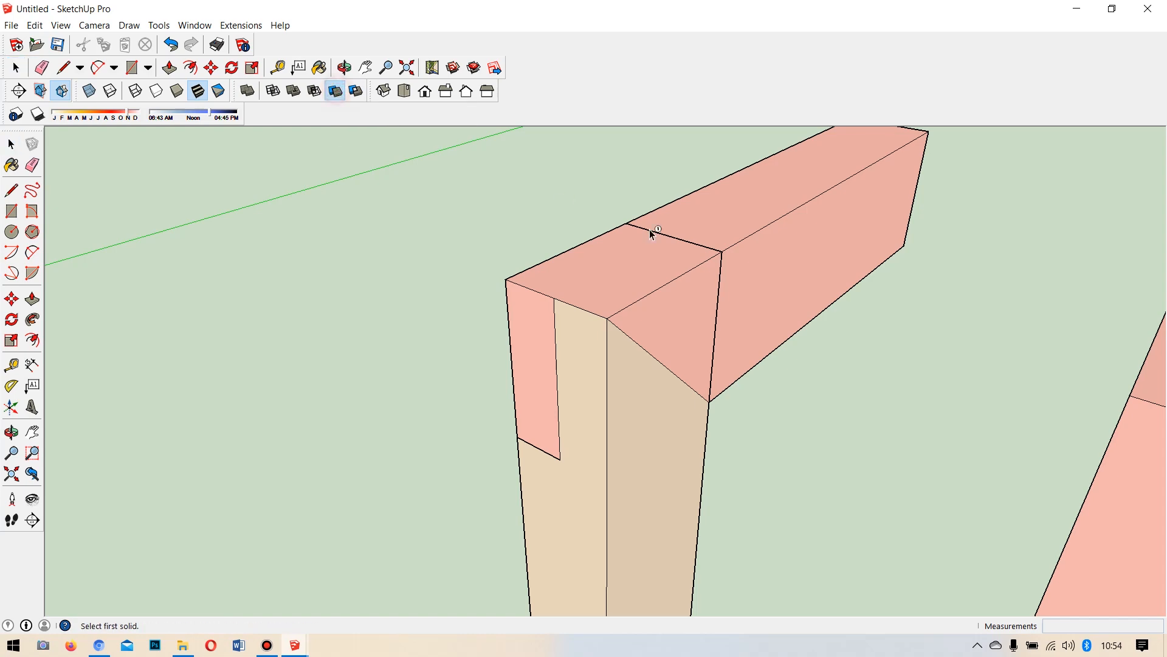
middle_click_drag(508, 292, 863, 311)
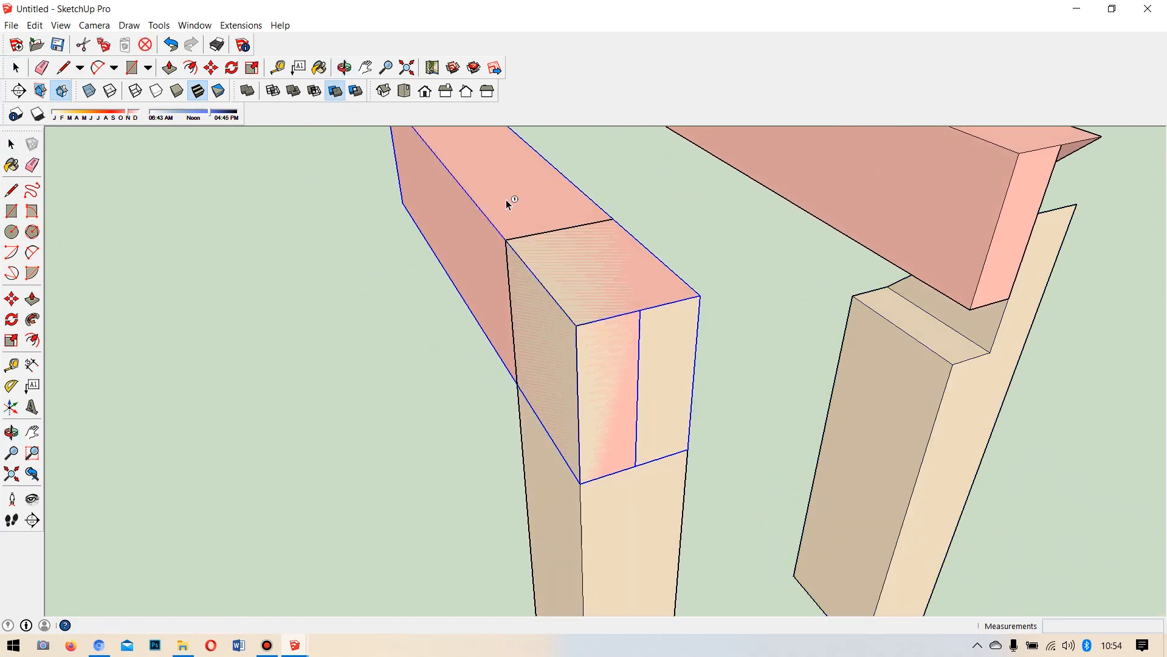
middle_click_drag(508, 202, 694, 324)
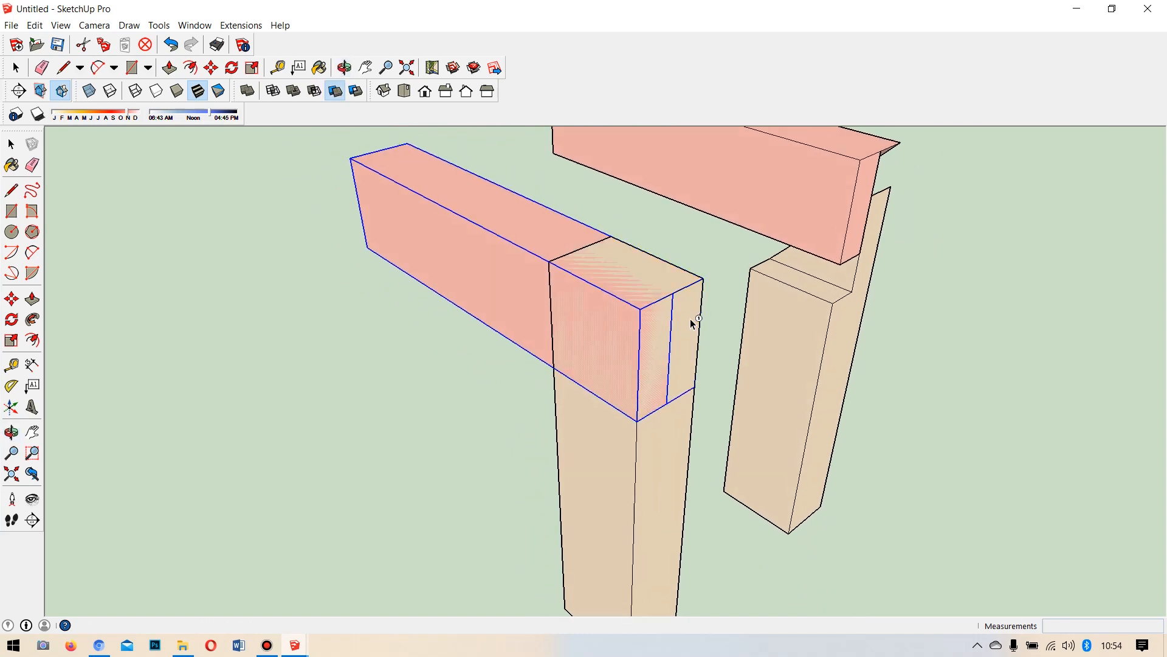
left_click(335, 92)
scroll(587, 285, "up", 2)
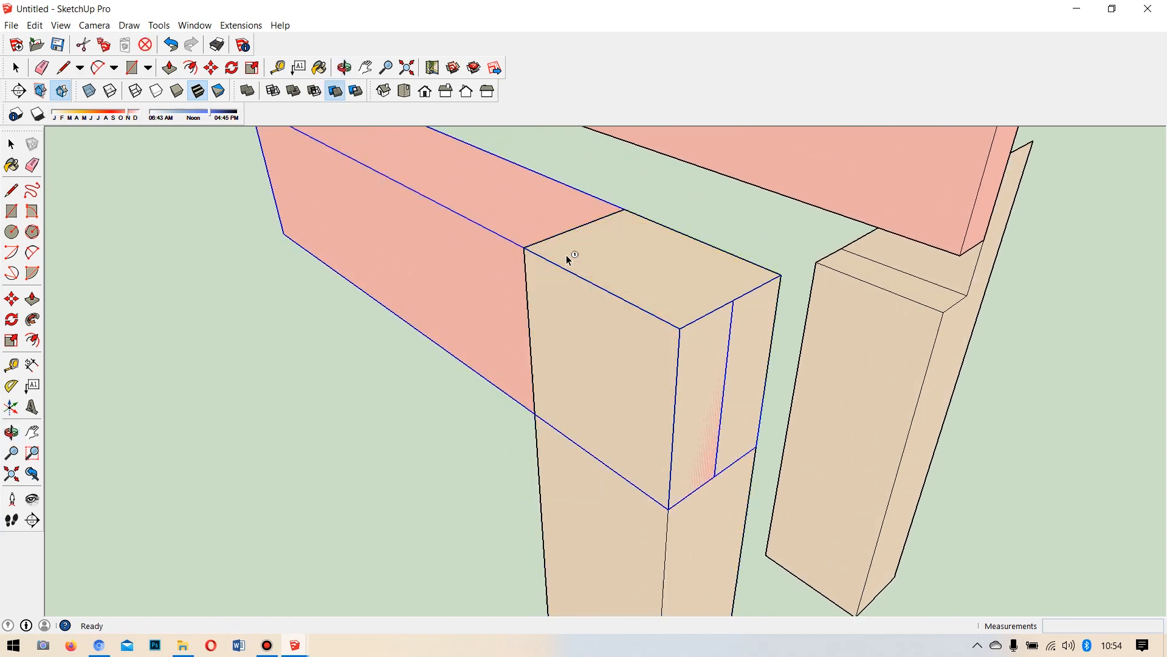
left_click(513, 206)
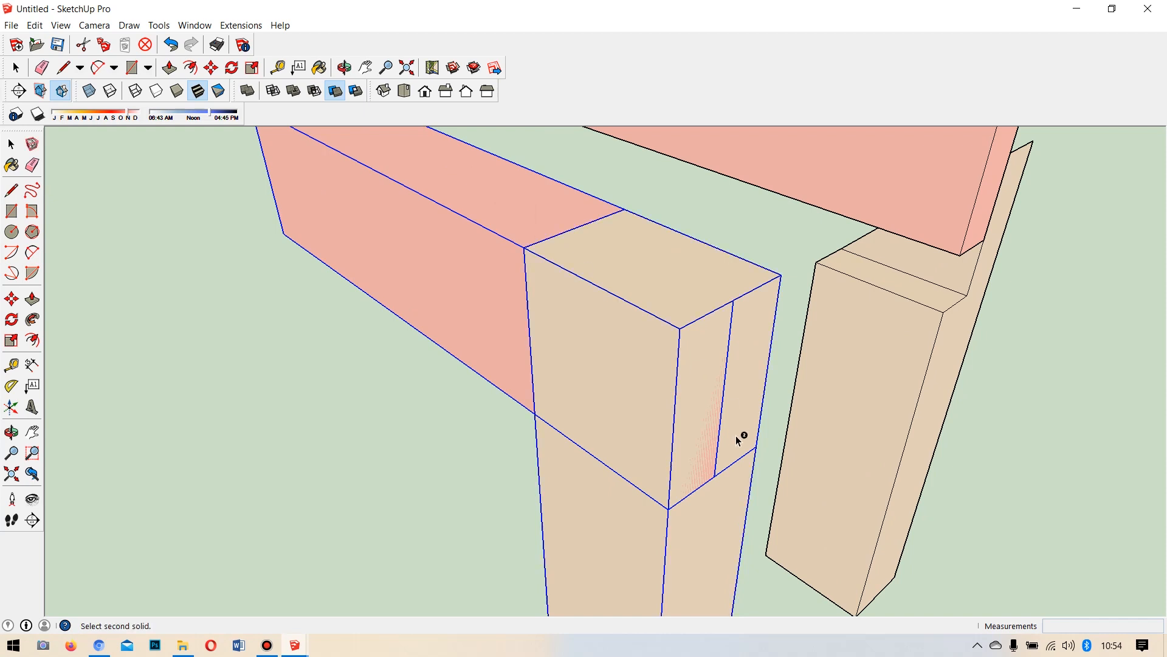
left_click(739, 503)
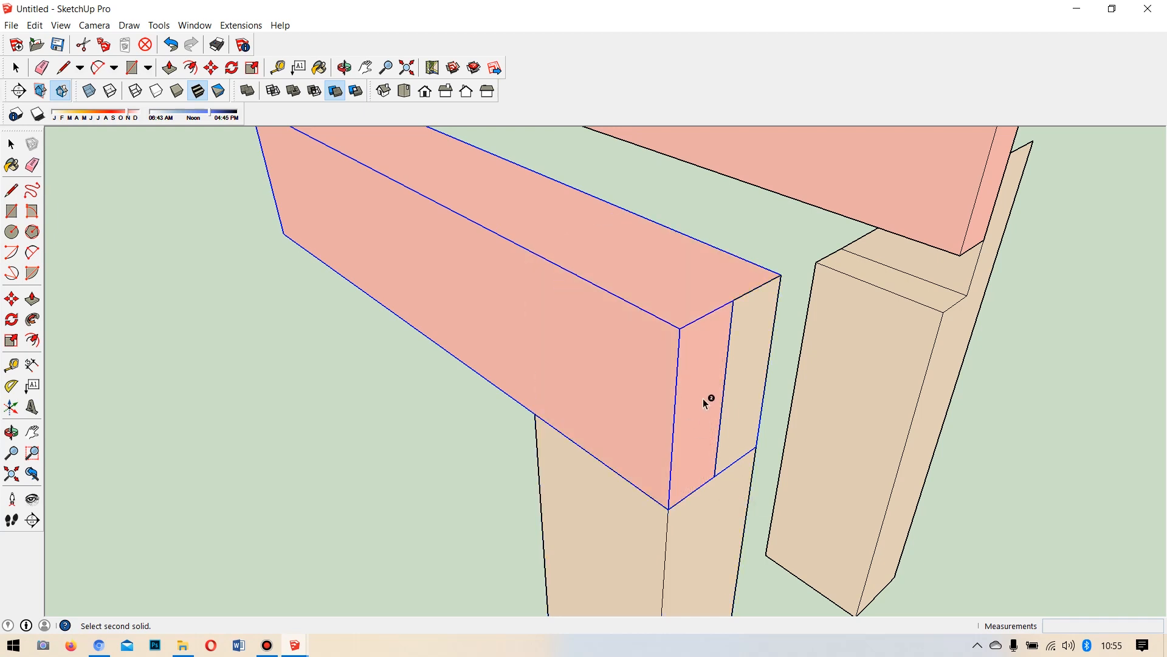
Move the rear beam away from the trimmed post to separate the two halves of the joint.
scroll(642, 316, "down", 3)
left_click(12, 299)
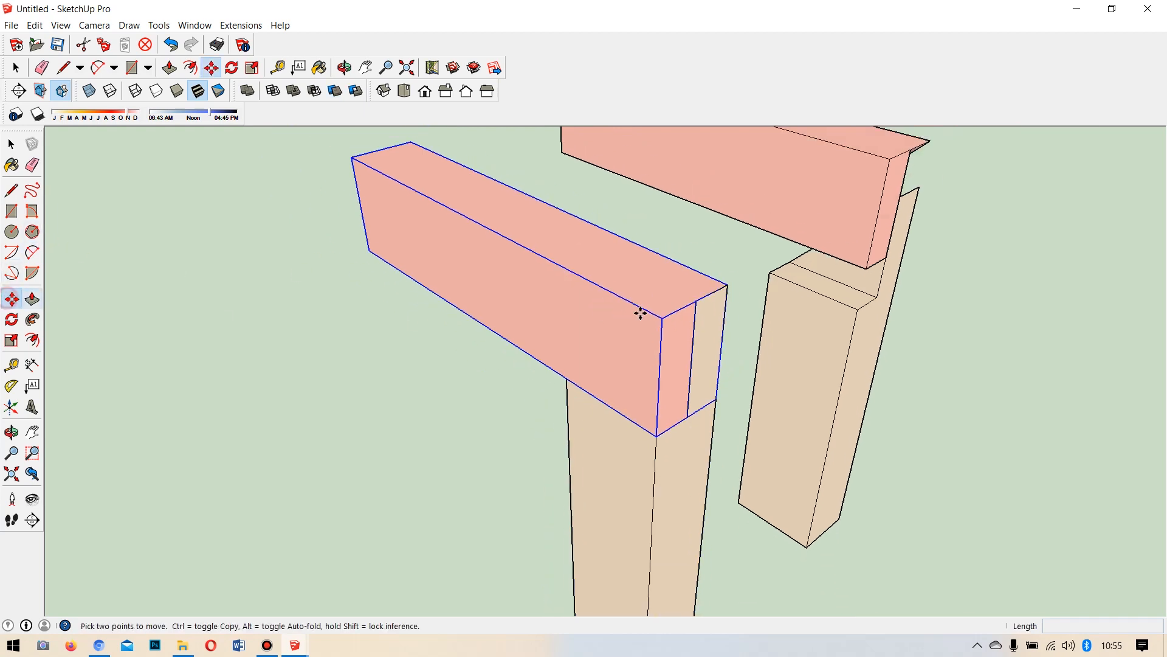
left_click_drag(718, 286, 601, 226)
middle_click_drag(704, 307, 501, 329)
middle_click_drag(862, 291, 747, 387)
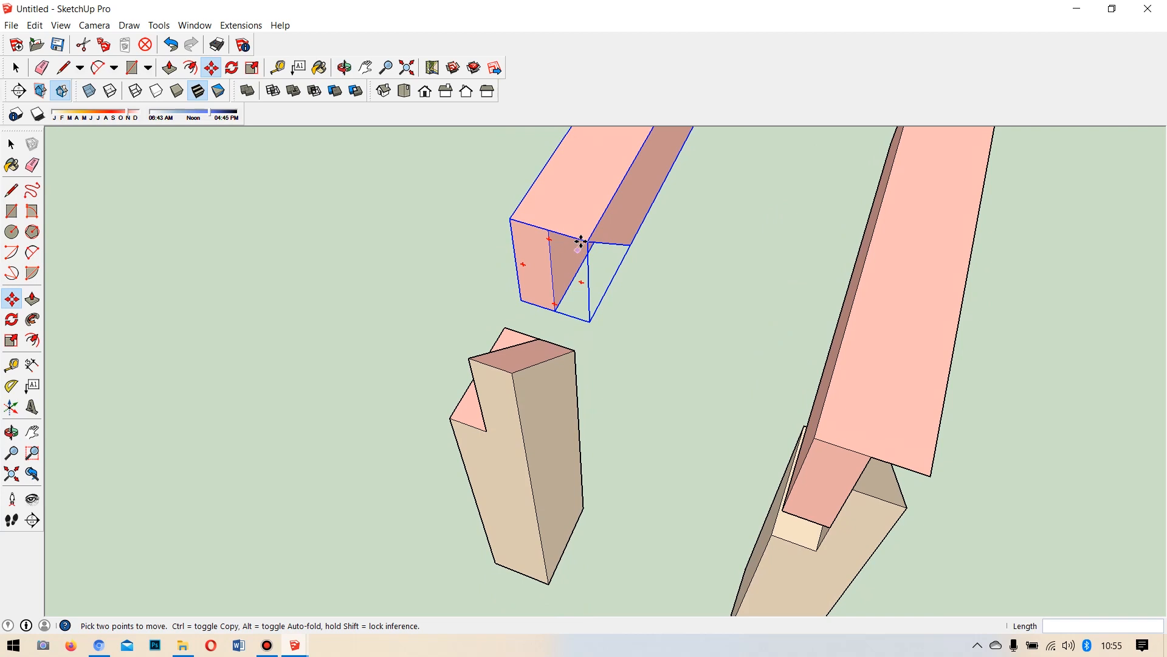
Deselect the beam and compare the trimmed rear joint with the manually cut front joint.
middle_click_drag(544, 282, 560, 214)
left_click(13, 145)
left_click(281, 305)
scroll(286, 283, "down", 6)
middle_click_drag(611, 304, 609, 336)
scroll(438, 271, "up", 3)
middle_click_drag(406, 338, 726, 267)
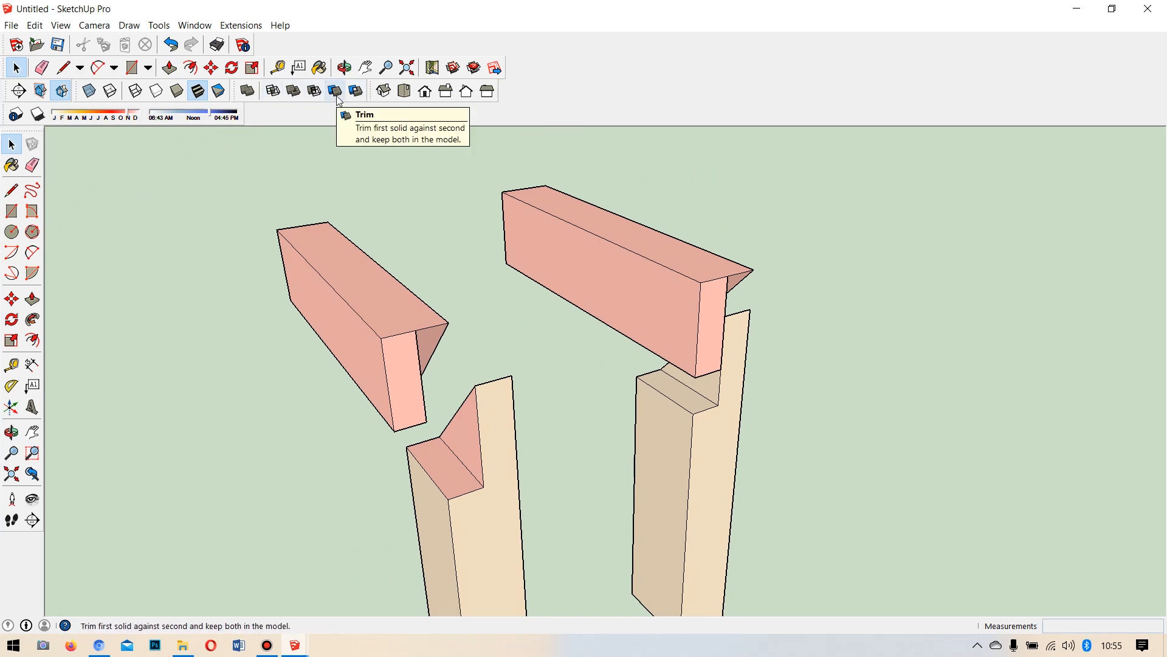
middle_click_drag(406, 248, 386, 366)
Select both post-and-beam pairs and move them together beside the row of earlier timber joints.
left_click_drag(760, 446, 519, 220)
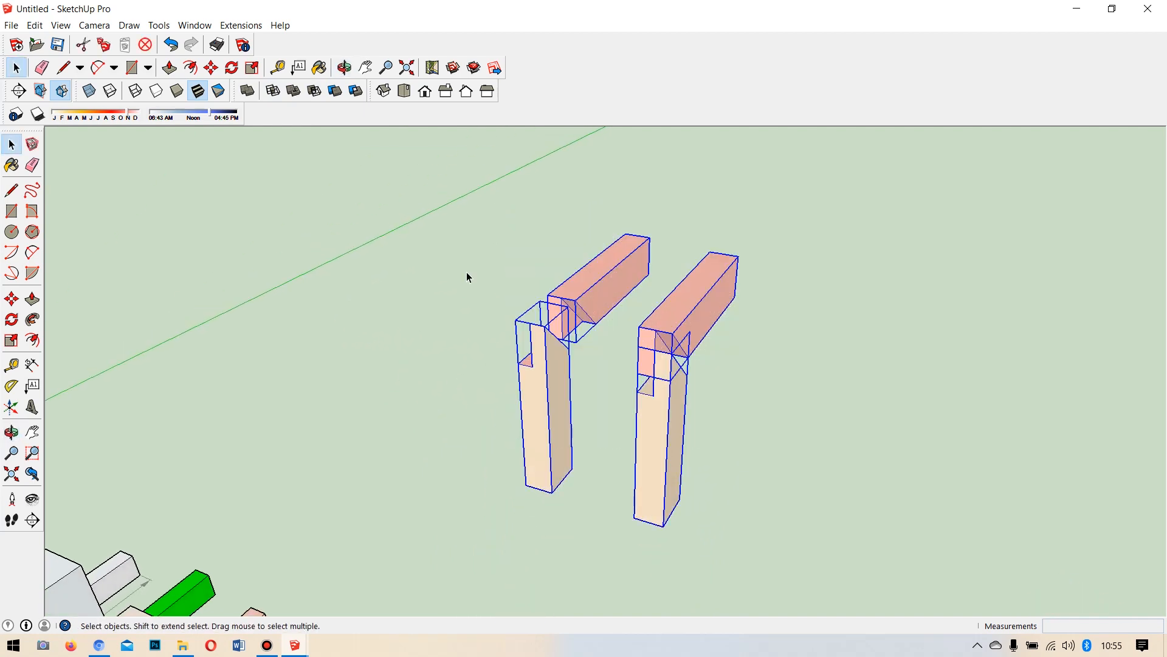
left_click(12, 299)
left_click(682, 495)
scroll(675, 462, "down", 5)
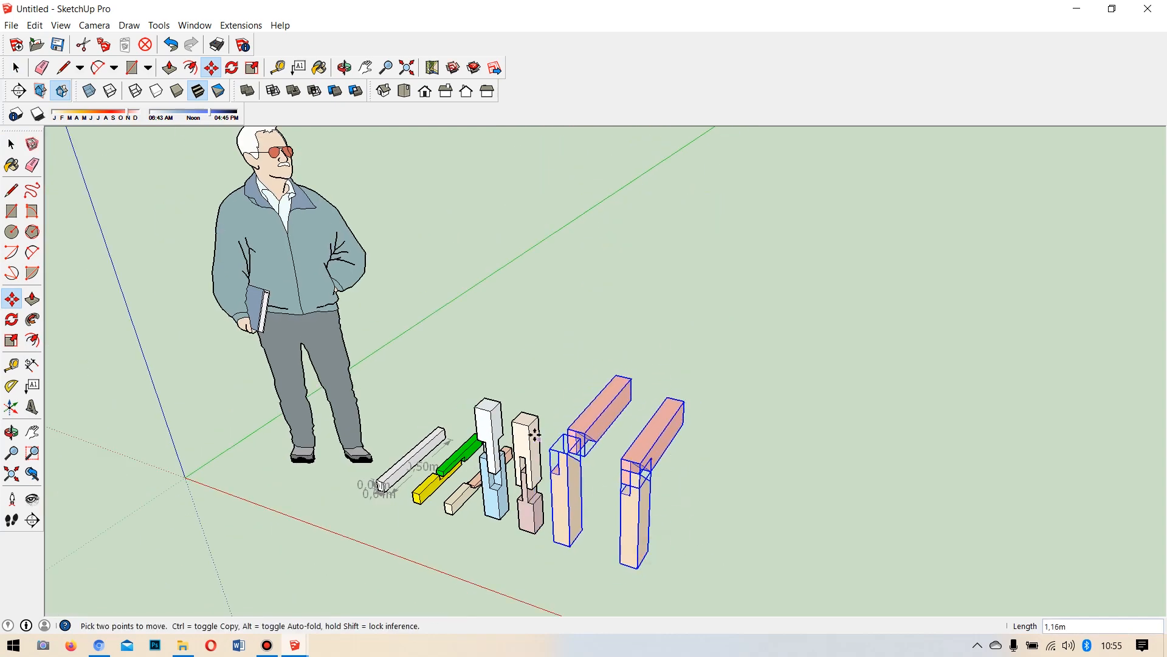
scroll(648, 547, "up", 2)
scroll(552, 407, "down", 2)
middle_click_drag(690, 509, 556, 514)
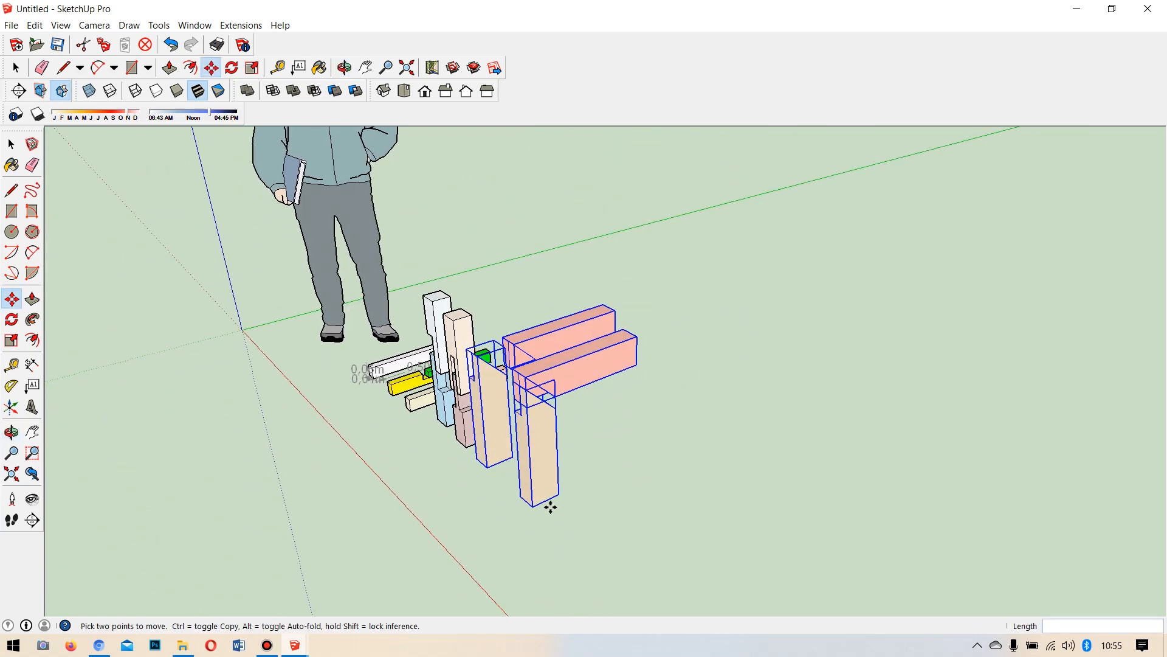
Select the manually cut front post and beam and delete the pair.
scroll(517, 450, "up", 2)
left_click(11, 144)
left_click(656, 440)
middle_click_drag(655, 440, 732, 449)
left_click(641, 341)
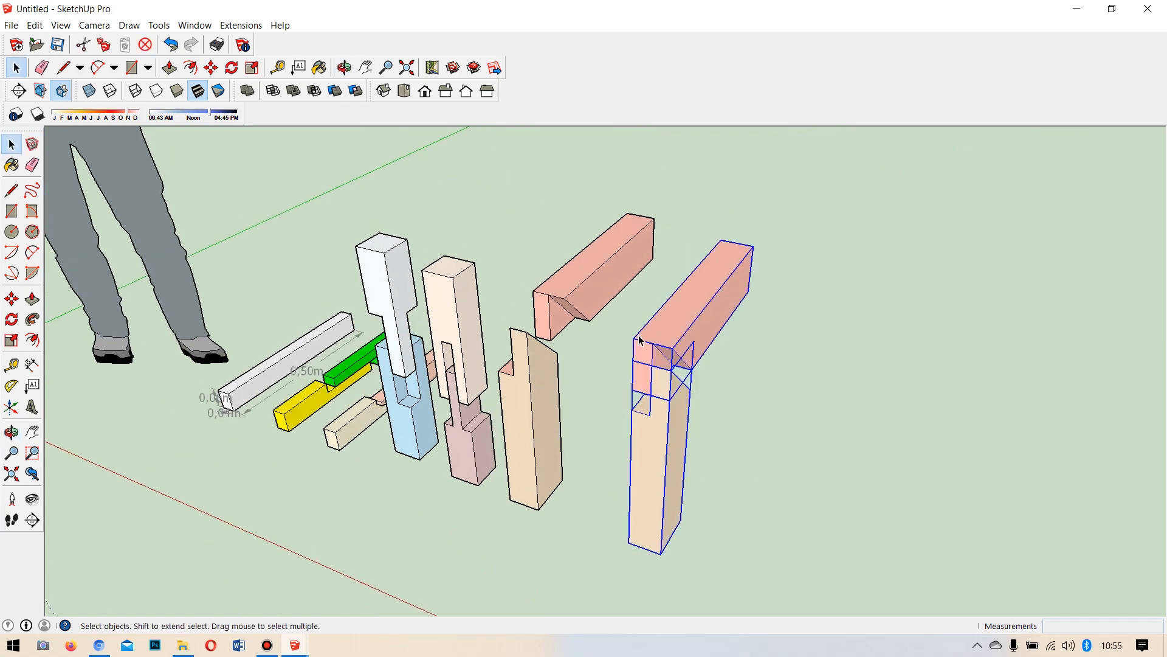
key("Delete")
Move the pink beam back against the upper end of the trimmed post to nearly close the joint.
scroll(562, 312, "up", 2)
left_click(565, 313)
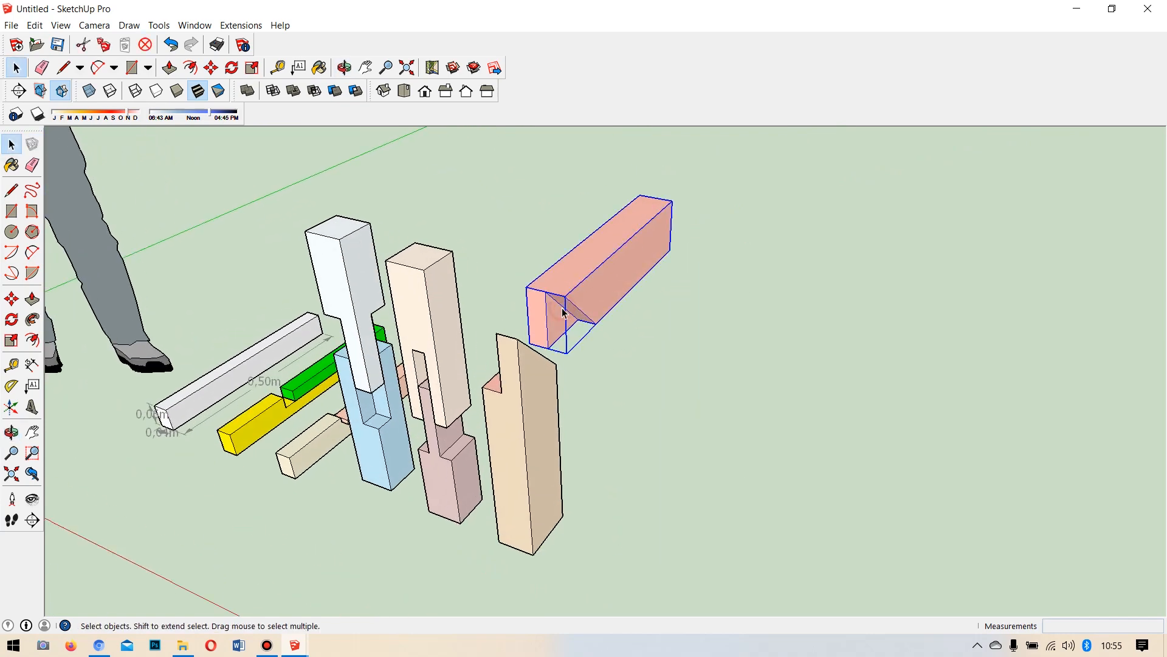
left_click(12, 297)
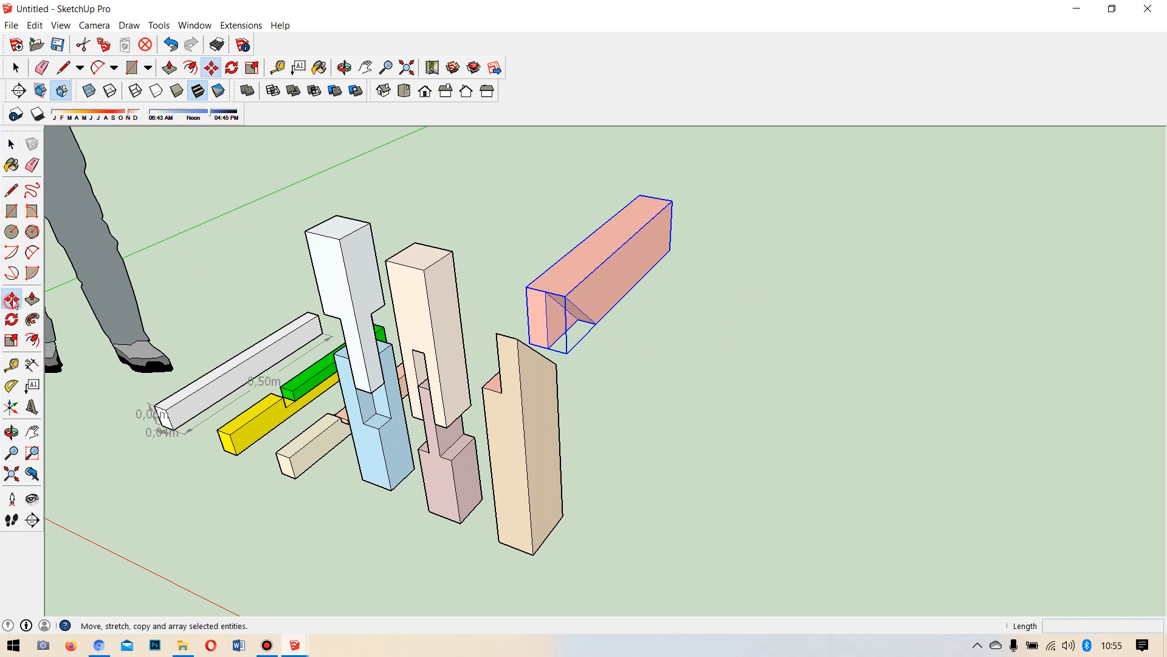
left_click(567, 293)
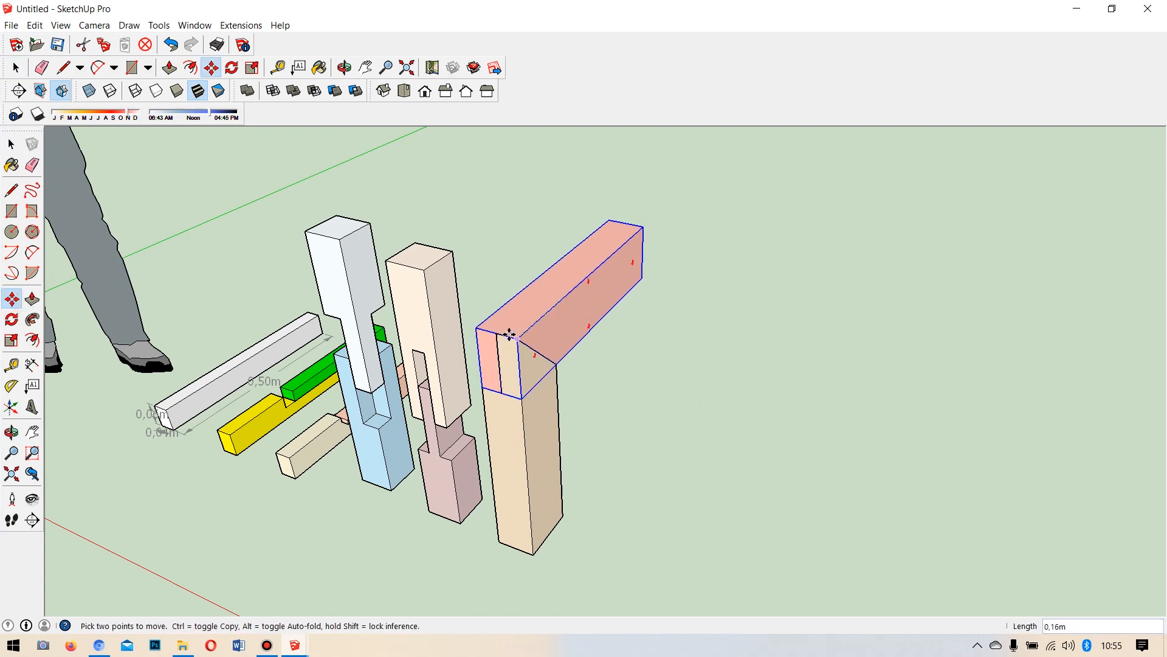
left_click(500, 334)
scroll(421, 333, "down", 2)
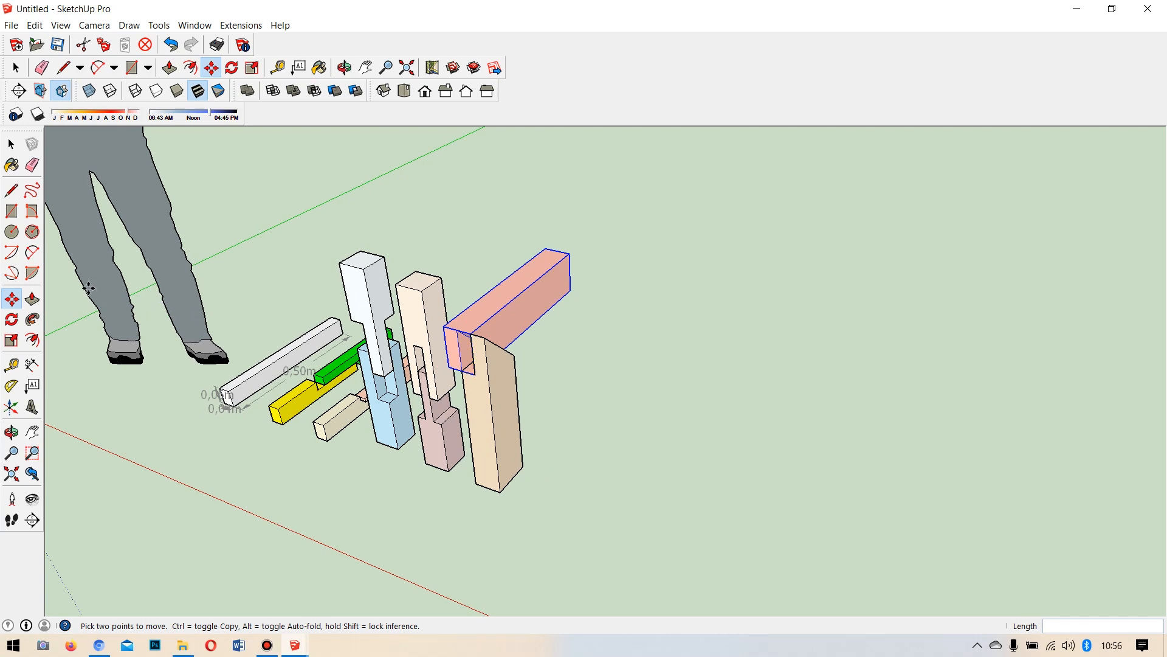
left_click(12, 211)
scroll(513, 459, "down", 2)
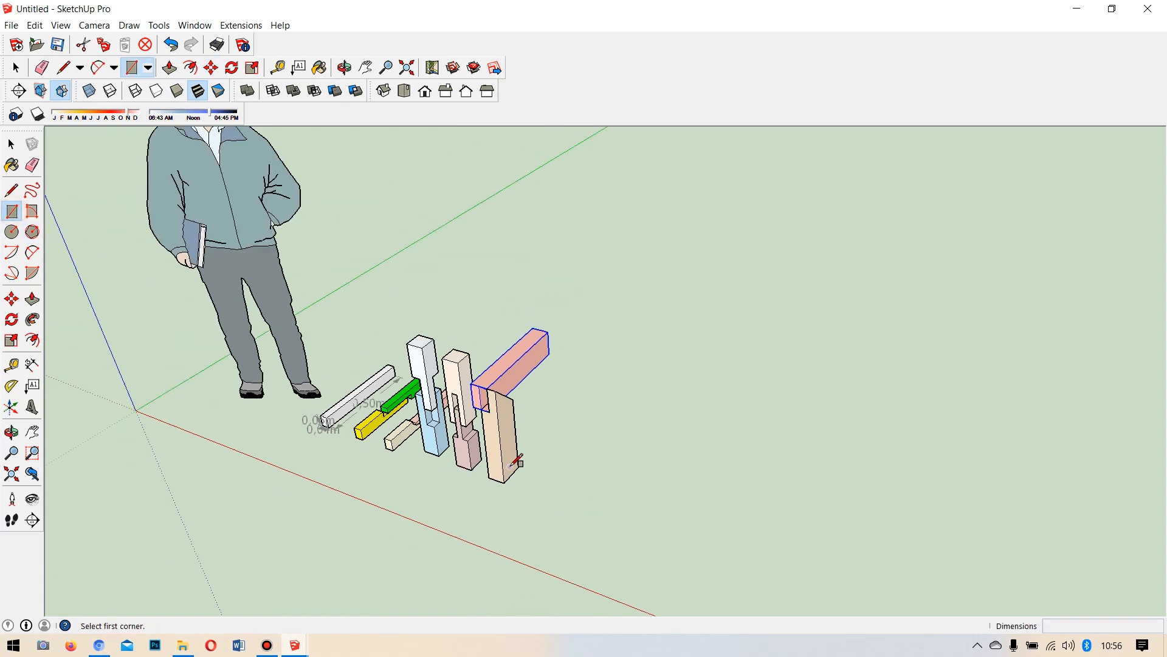
scroll(570, 513, "up", 2)
middle_click_drag(570, 513, 482, 448)
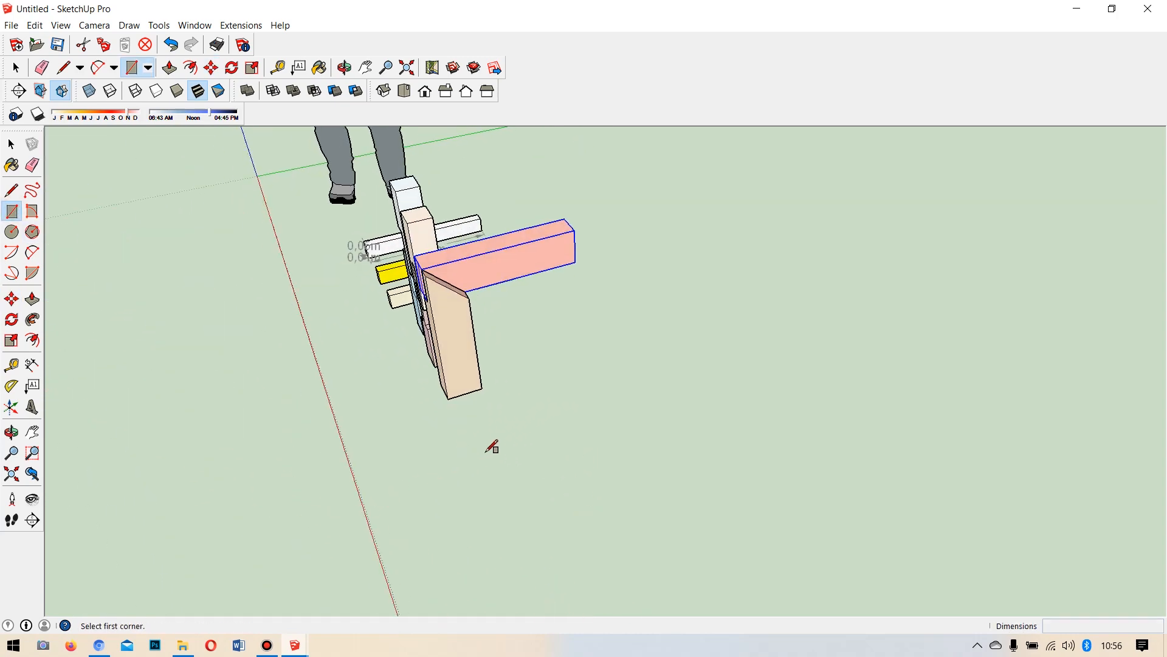
scroll(480, 431, "up", 3)
left_click(460, 418)
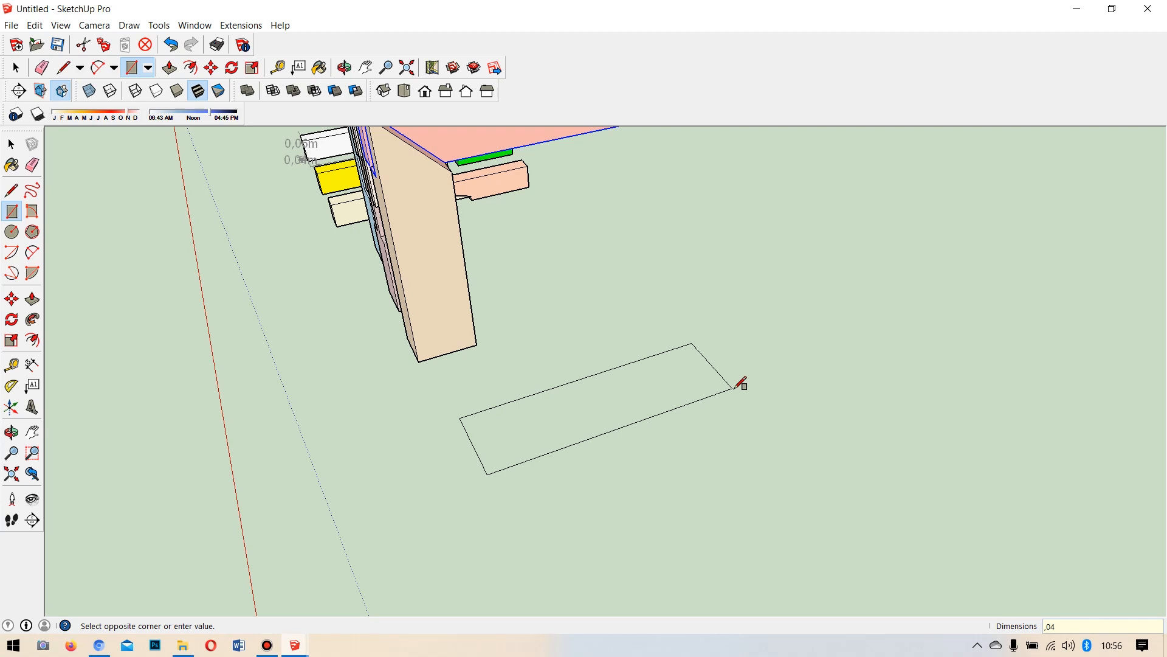
key("Return")
key("ctrl+z")
Draw a narrow rectangle with one side of 0.04 m on the ground near the trimmed post and extrude it upward into a board.
left_click(460, 420)
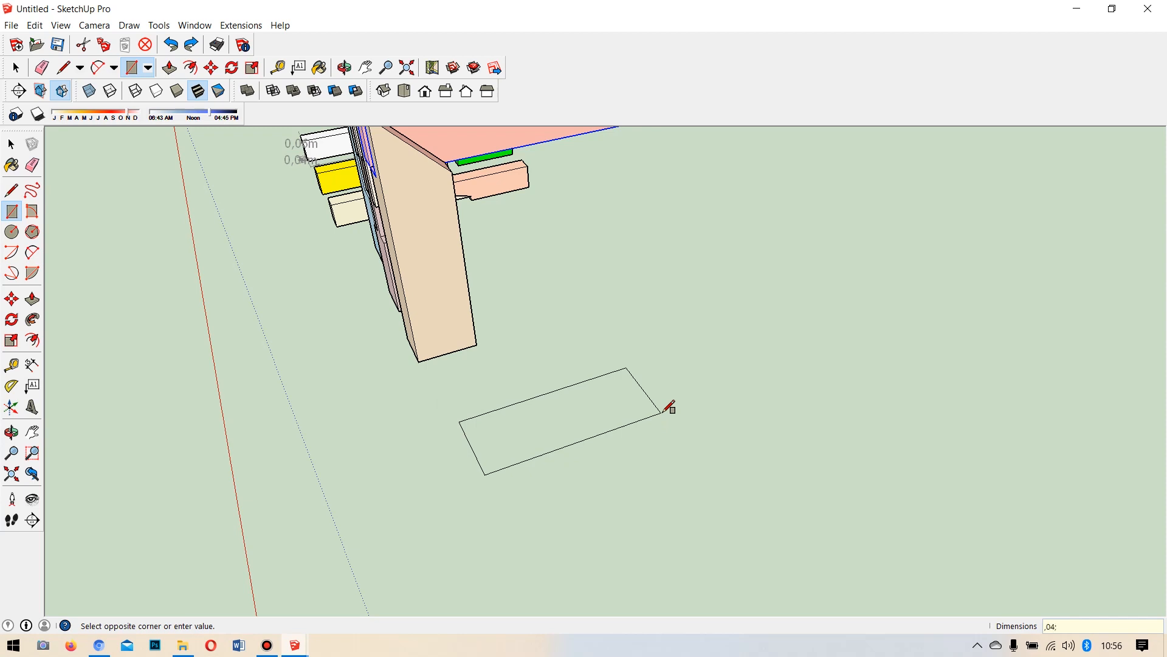
key("Return")
left_click(32, 299)
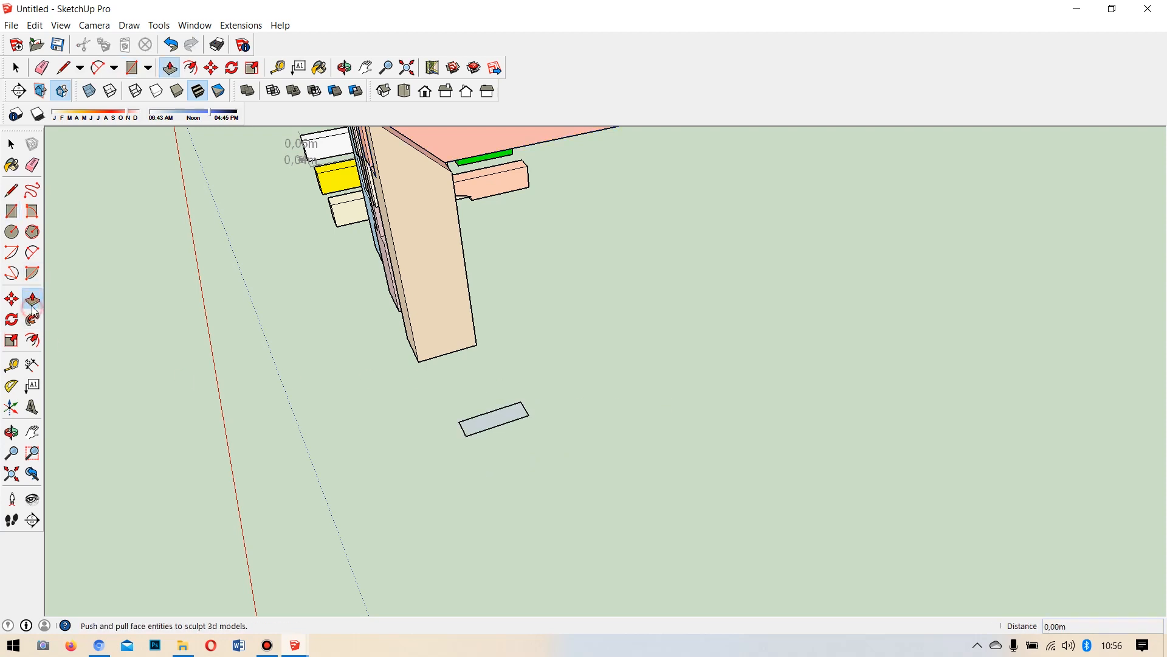
left_click(484, 424)
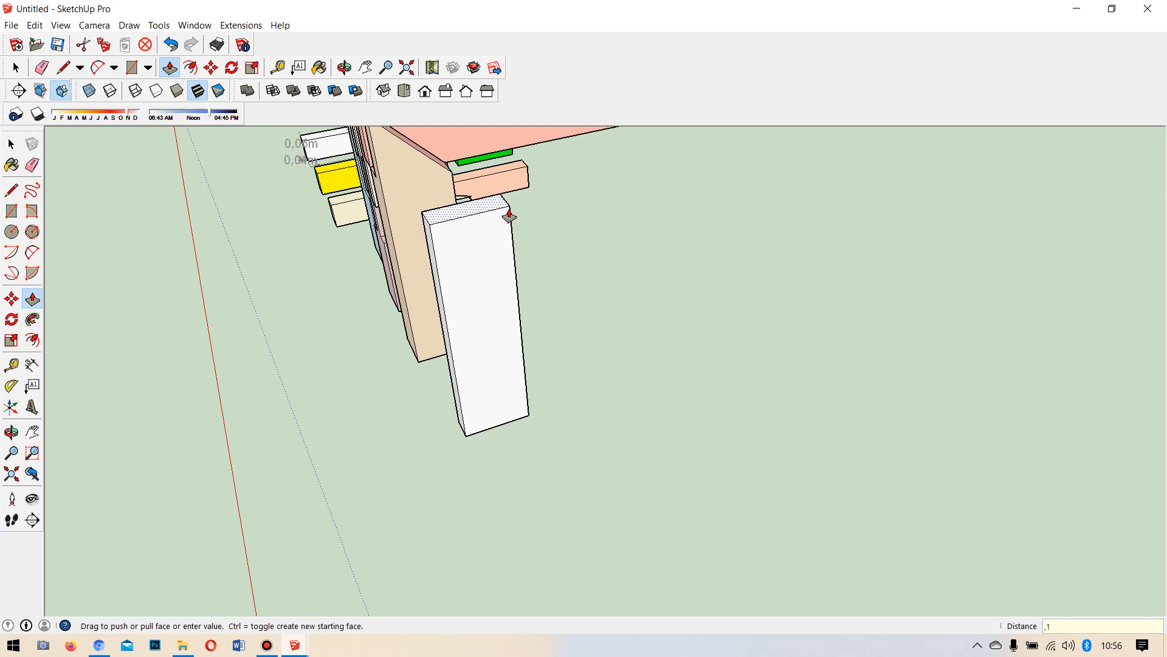
key("Return")
Select the entire new board and rotate it 90 degrees on the ground about its bottom corner.
middle_click_drag(508, 214, 700, 285)
left_click(11, 144)
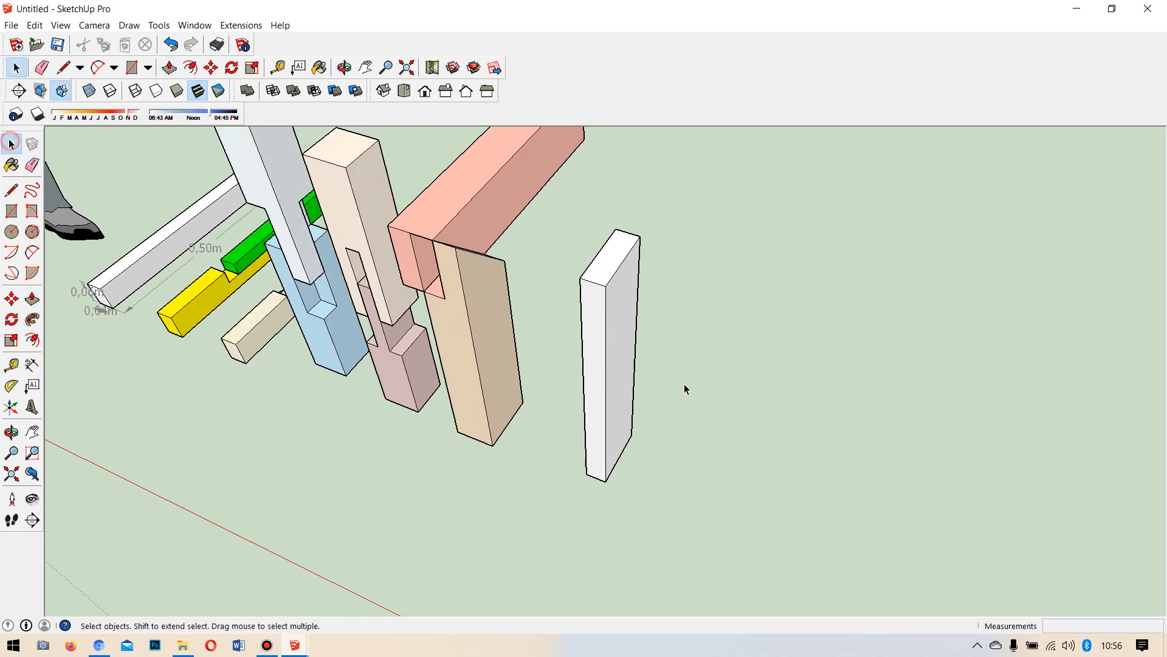
triple_click(604, 302)
left_click(669, 523)
triple_click(596, 305)
left_click(11, 320)
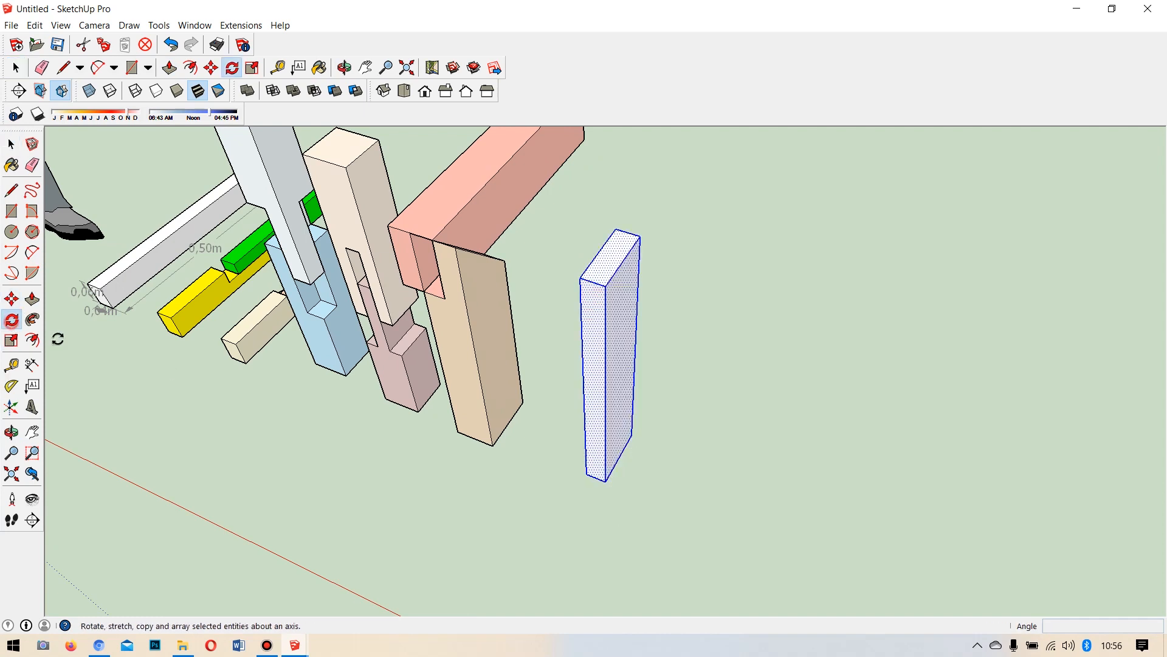
left_click(605, 482)
left_click(622, 450)
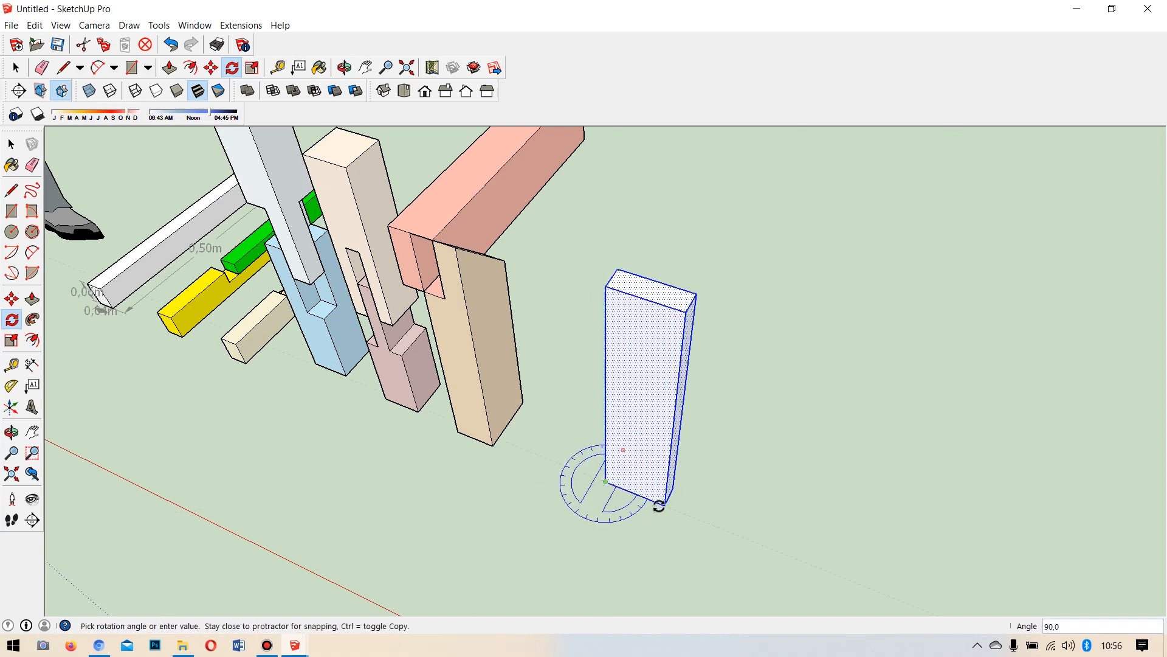
left_click(659, 505)
Make the rotated board a group.
middle_click_drag(688, 352, 605, 220)
scroll(611, 220, "down", 1)
scroll(672, 335, "down", 2)
scroll(742, 269, "up", 5)
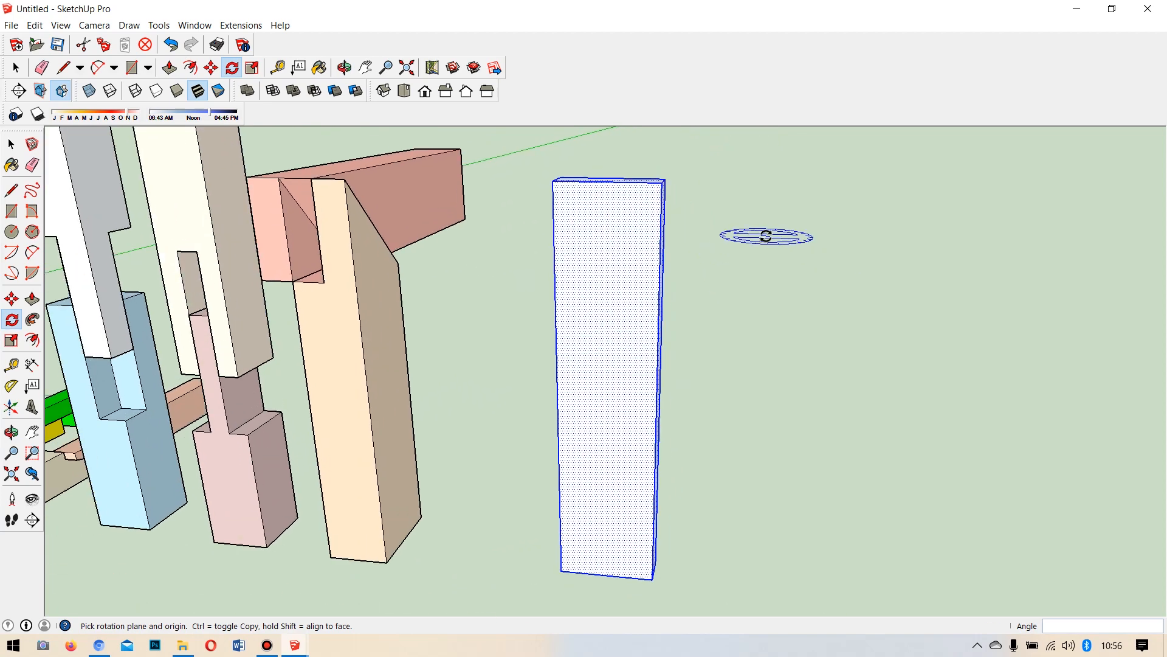
left_click(11, 144)
scroll(373, 367, "down", 1)
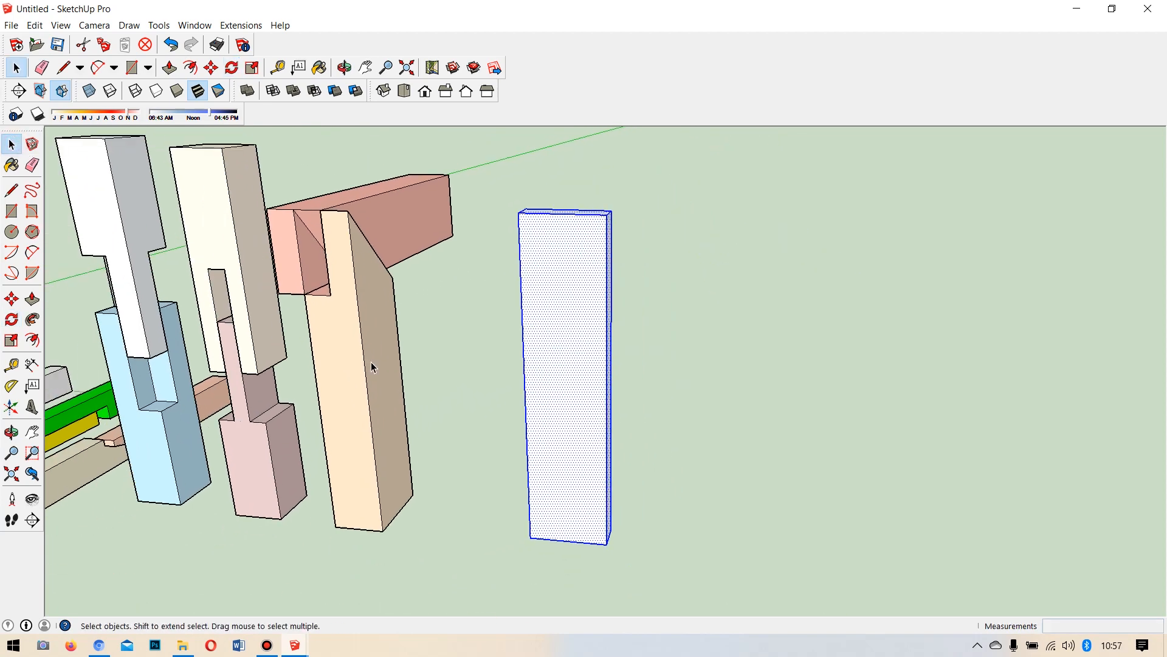
right_click(581, 385)
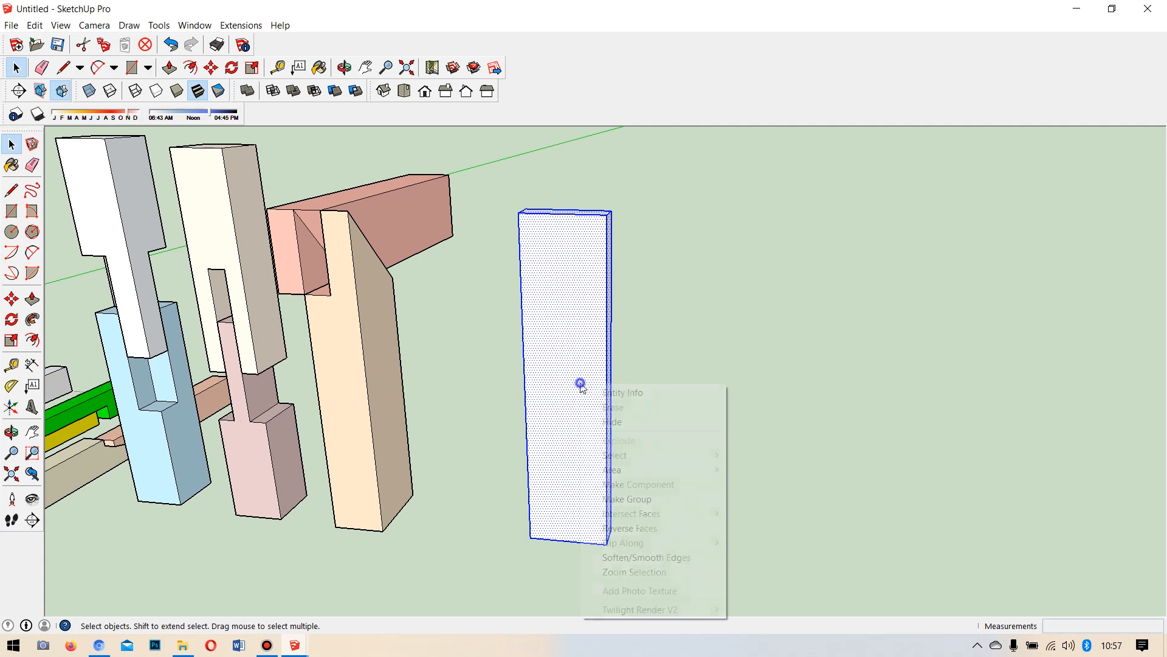
left_click(648, 495)
Paint the grouped board with the named colour 0118_Thistle.
left_click(11, 165)
left_click_drag(548, 175, 557, 263)
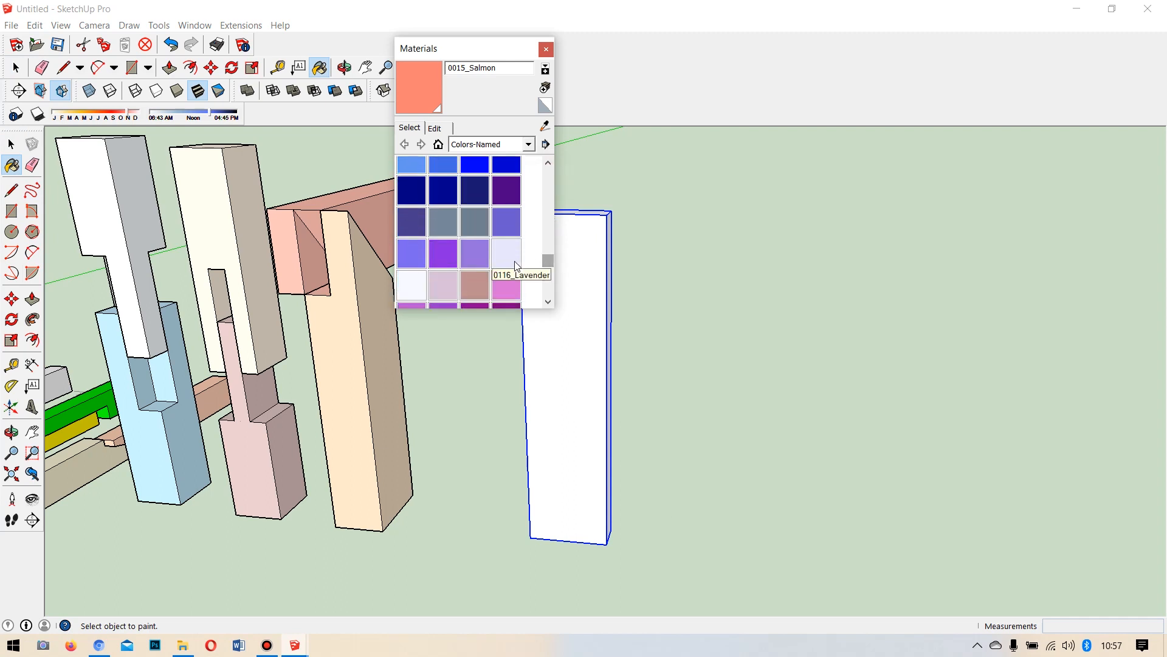
left_click(437, 287)
left_click(574, 295)
left_click(11, 144)
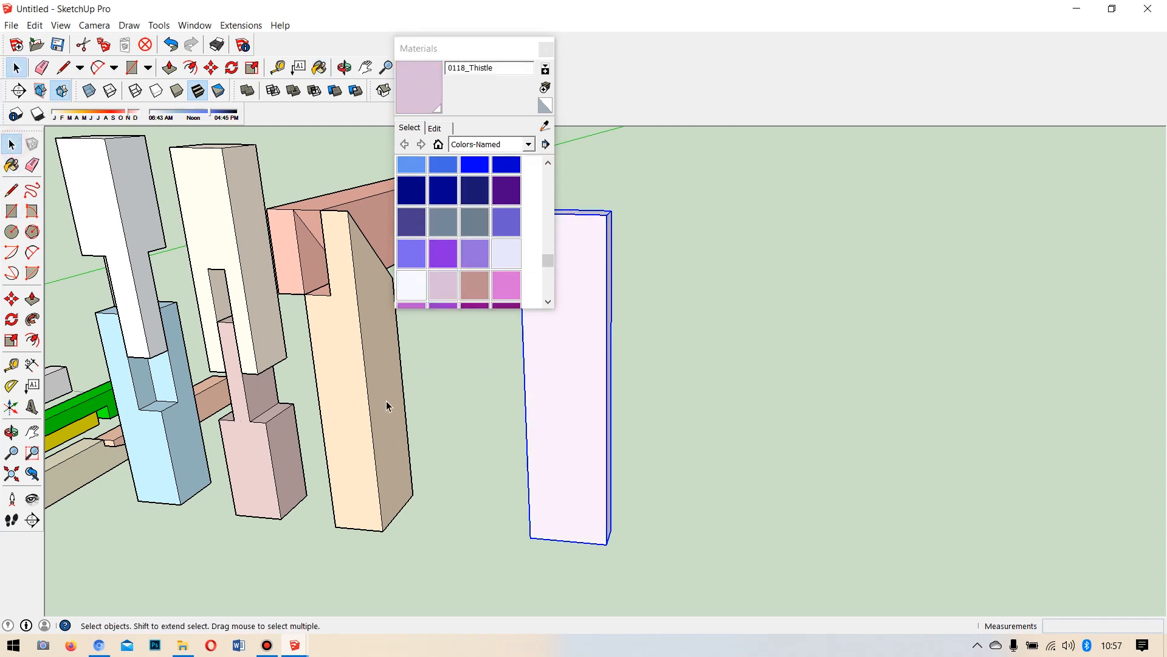
scroll(568, 521, "down", 5)
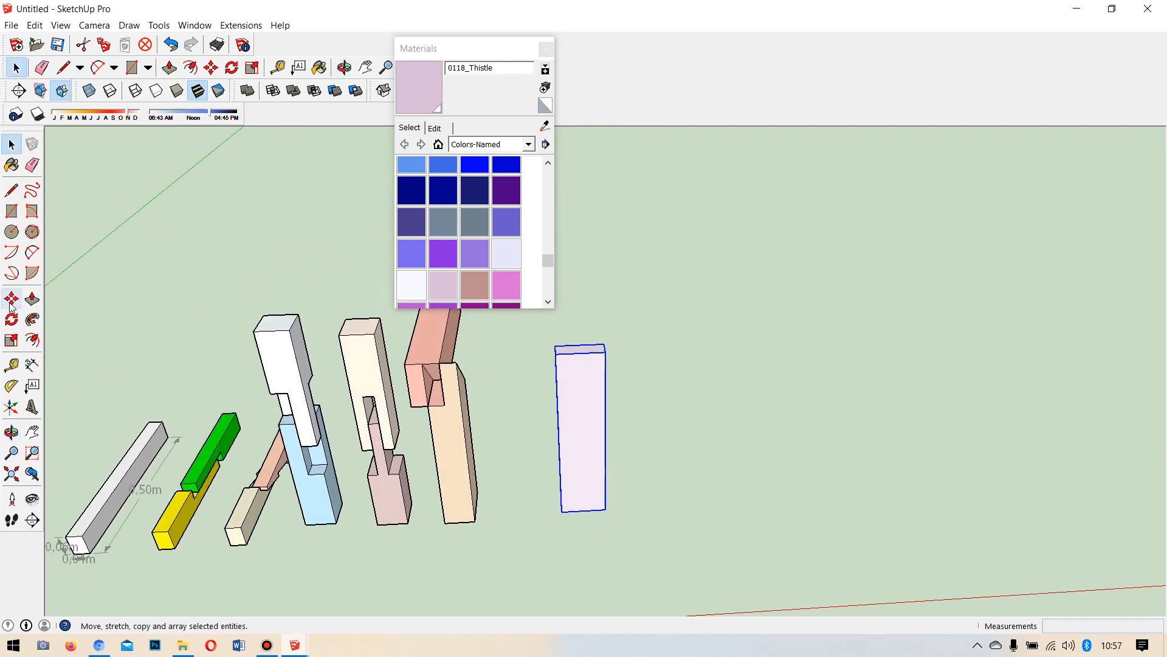
Copy the light-purple beam 0.12 m sideways so the copy stands directly against the original.
left_click(11, 301)
scroll(626, 336, "up", 2)
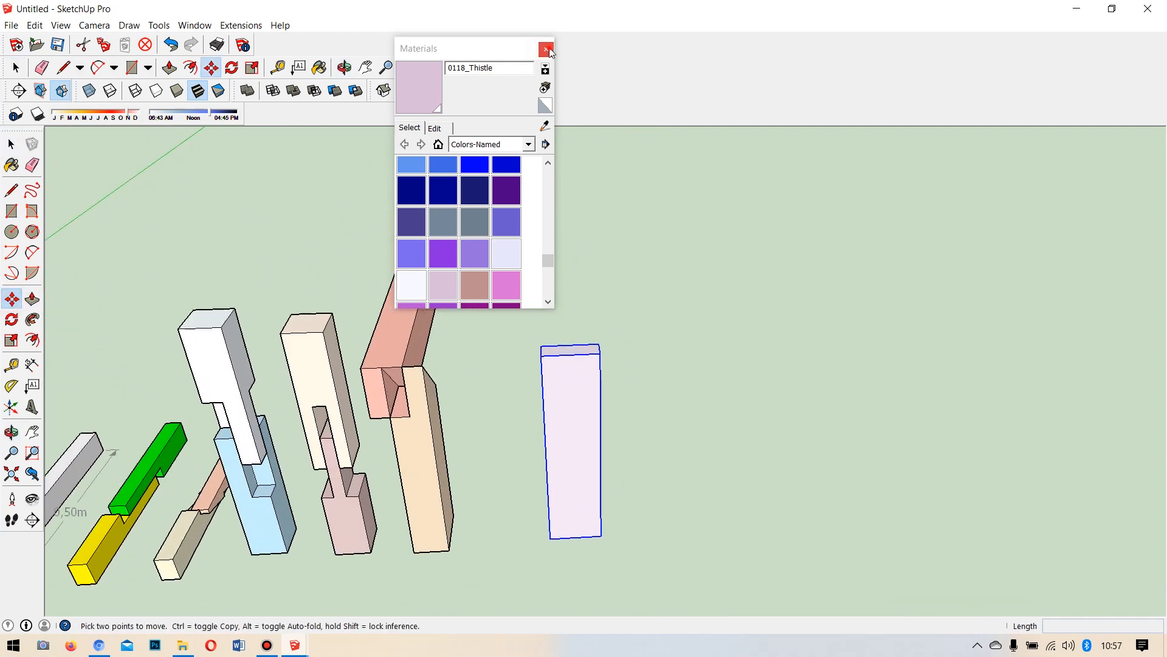
left_click(547, 49)
scroll(568, 374, "up", 3)
left_click(478, 325)
key("ctrl")
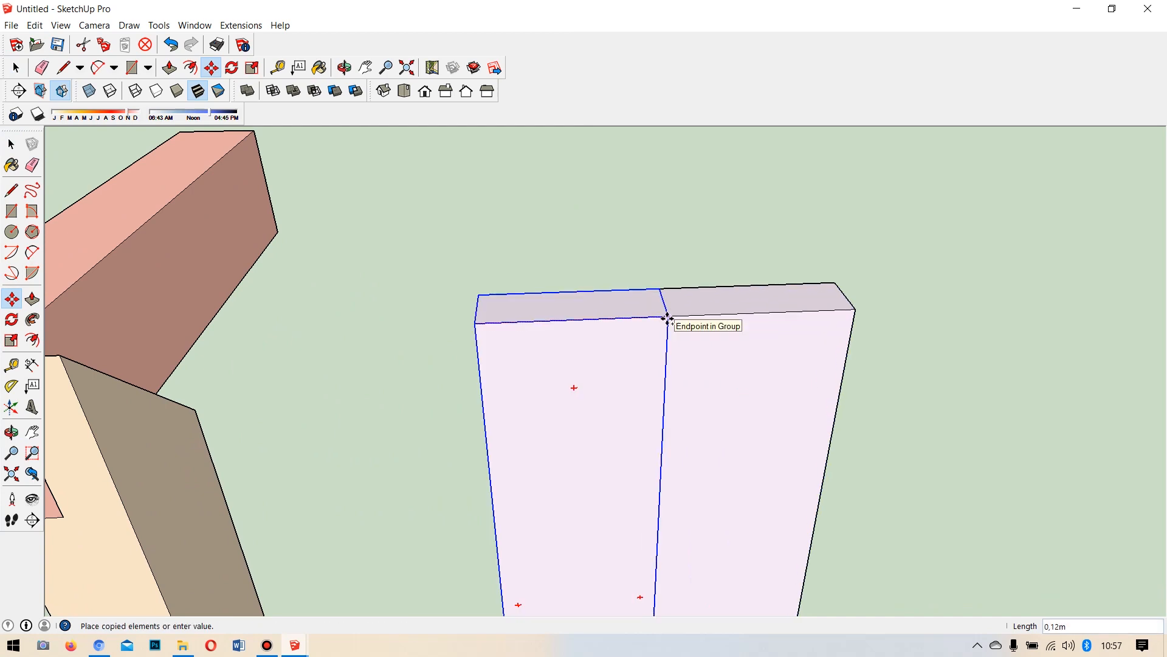
left_click(668, 317)
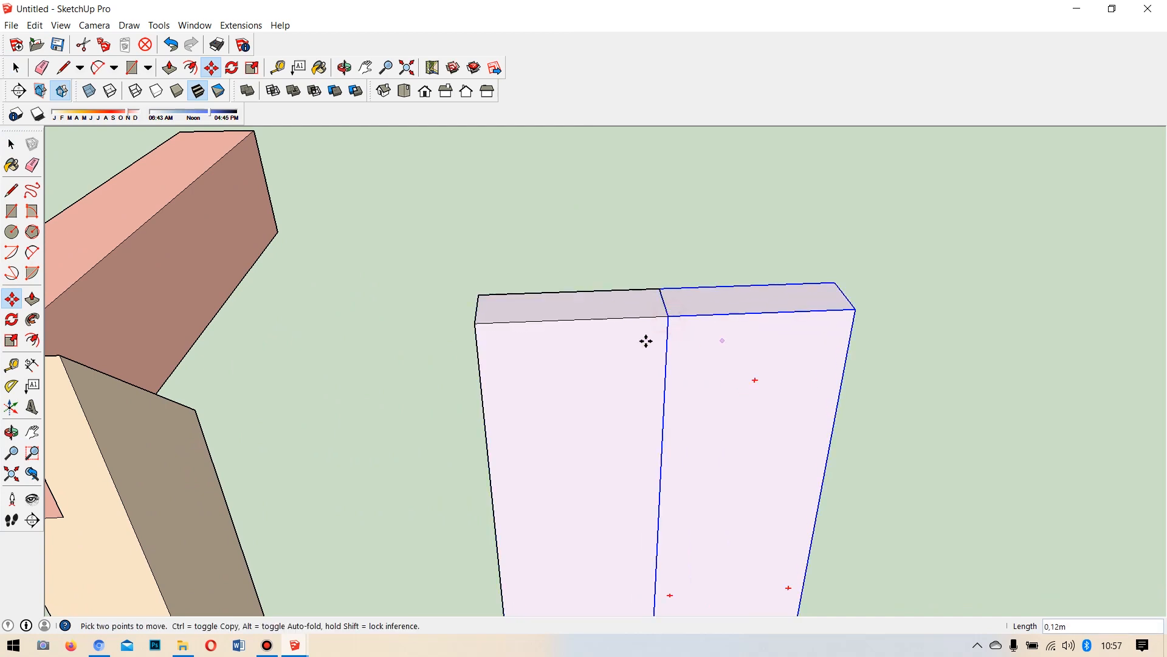
Rotate the copied beam 135° in the plane of its front face about the upper corner shared with the original.
left_click(11, 319)
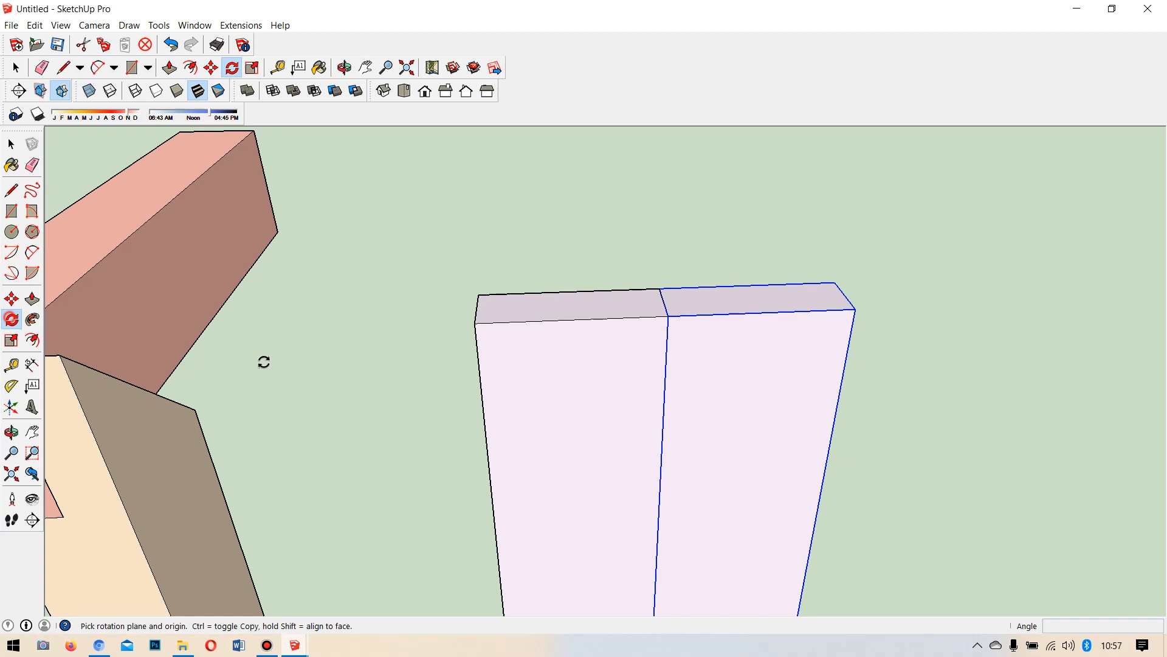
left_click(669, 318)
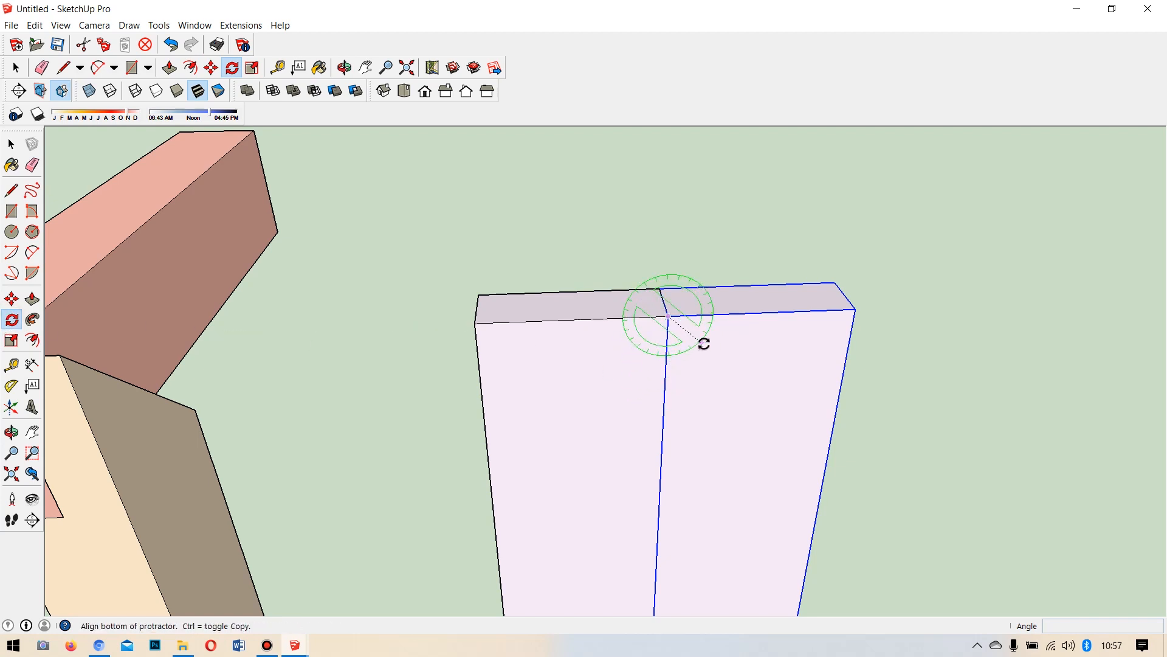
left_click(667, 377)
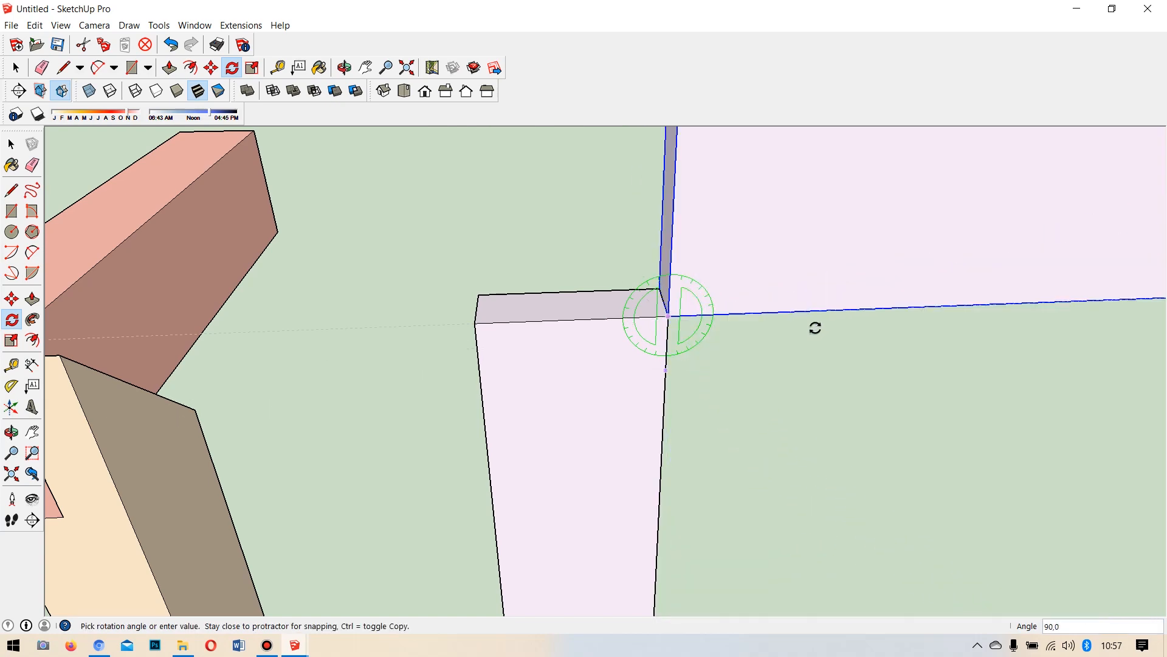
scroll(675, 401, "down", 3)
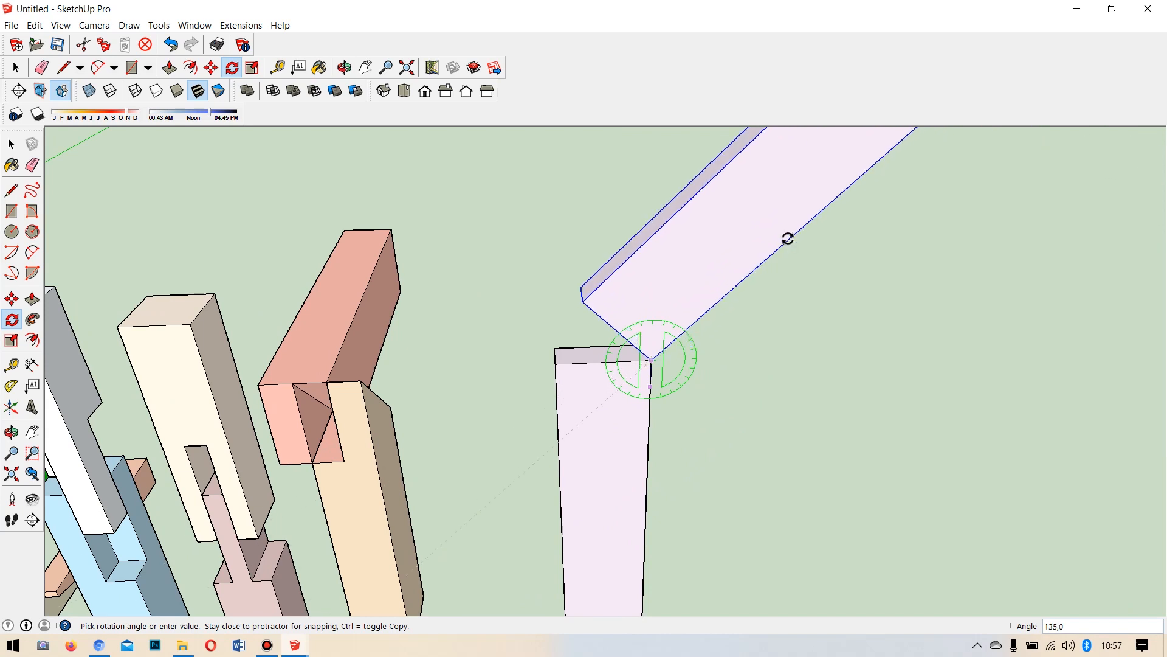
left_click(786, 238)
Paint the rotated beam with the 0088_Aquamarine color from Colors-Named and close the Materials window.
left_click(13, 166)
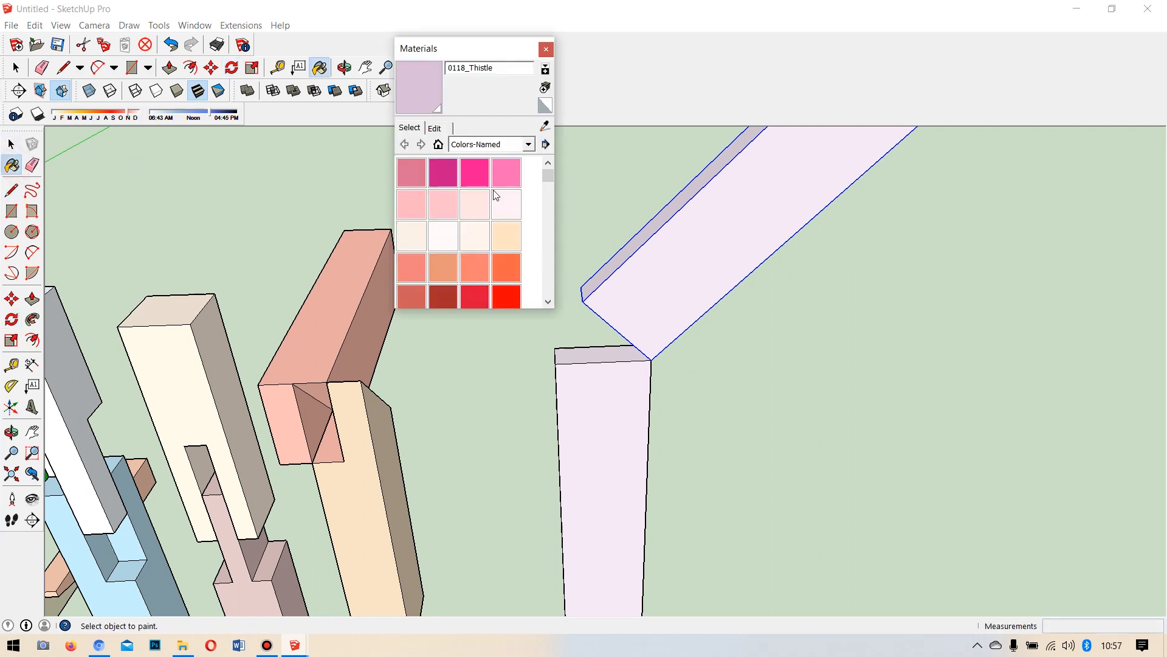
left_click_drag(548, 176, 549, 238)
left_click(507, 255)
left_click(684, 258)
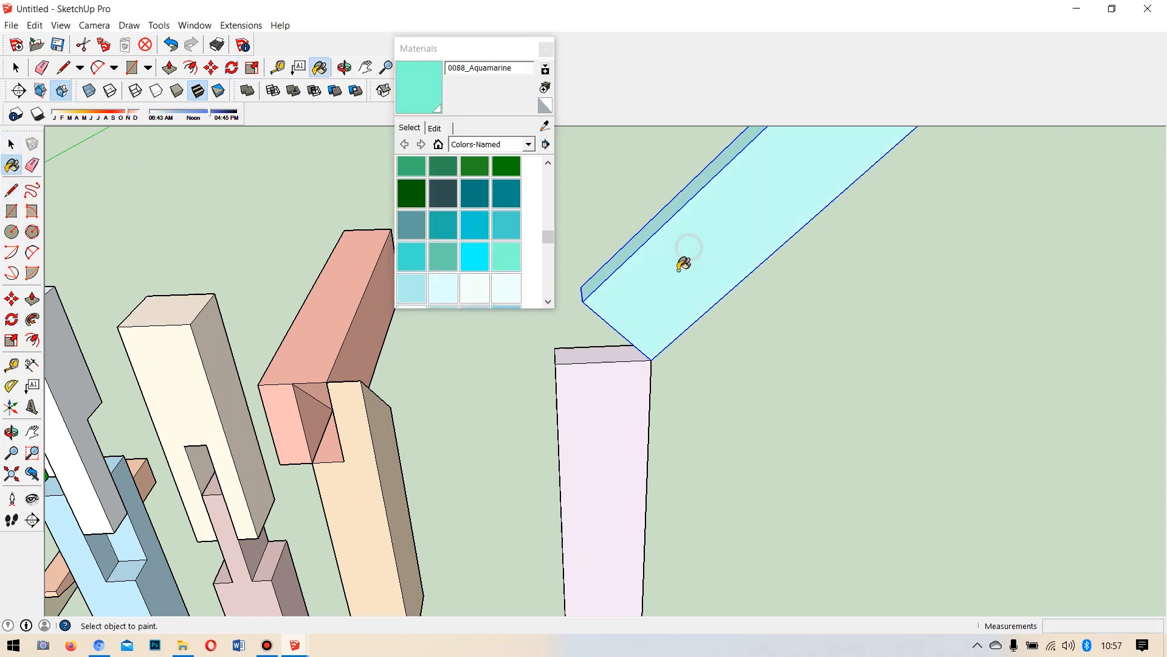
left_click(11, 144)
scroll(638, 422, "down", 2)
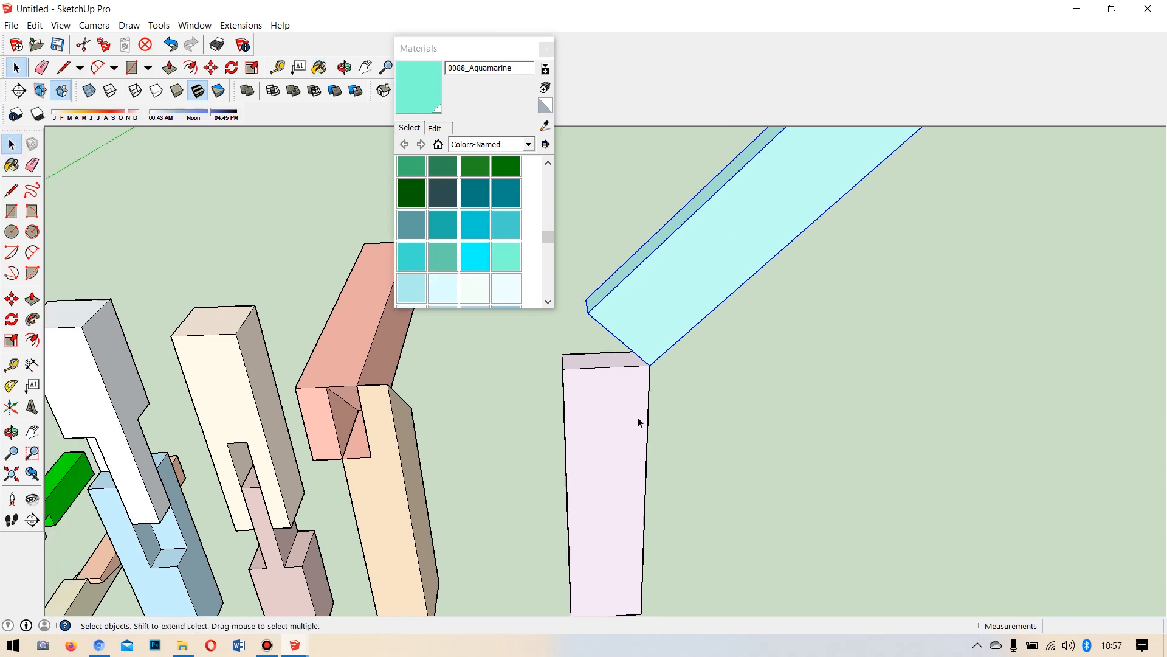
middle_click_drag(695, 387, 737, 275)
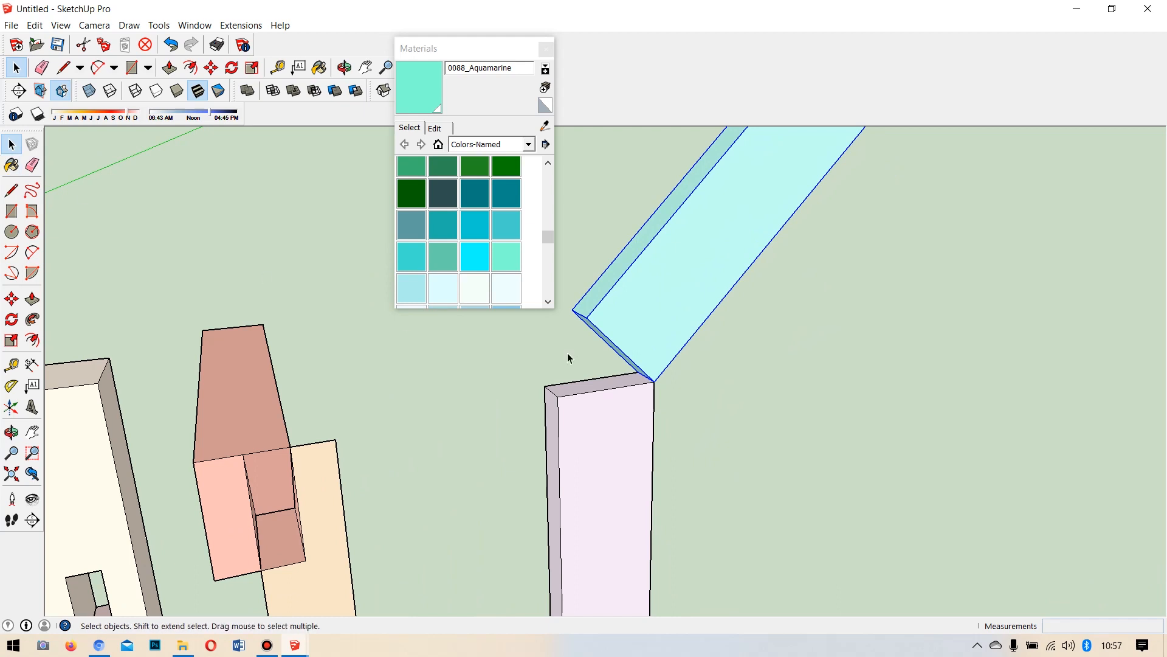
left_click(548, 53)
Move the aquamarine beam by the upper corner of its lower end onto the upright's outer top corner, overlapping the upright.
middle_click_drag(698, 383, 676, 328)
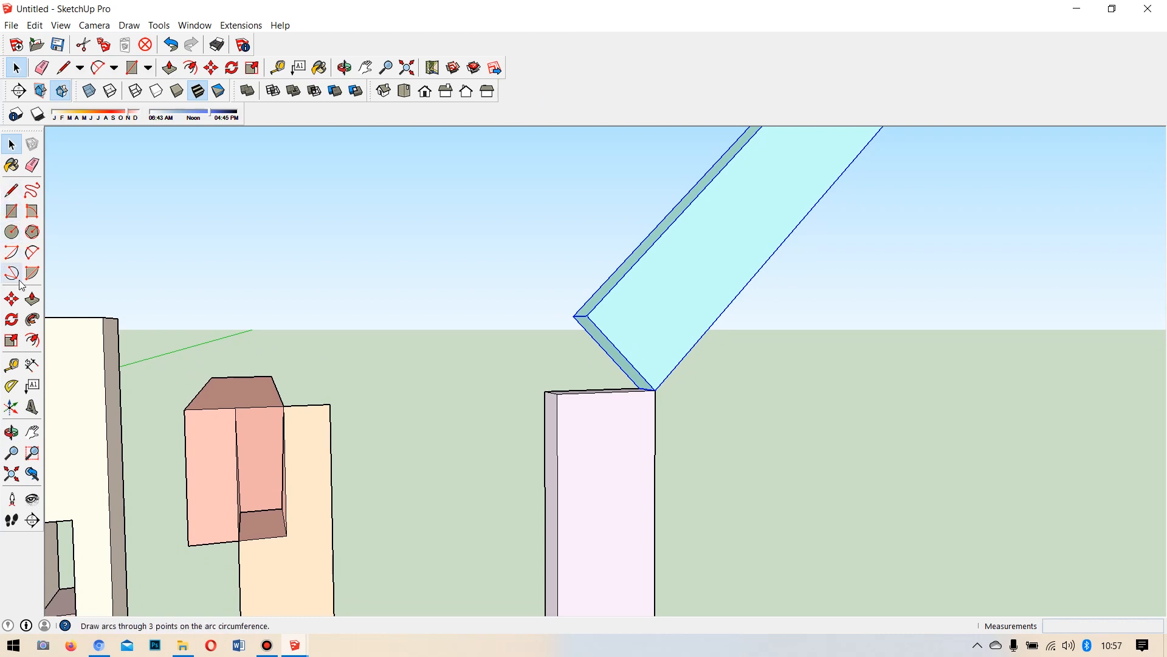
left_click(12, 299)
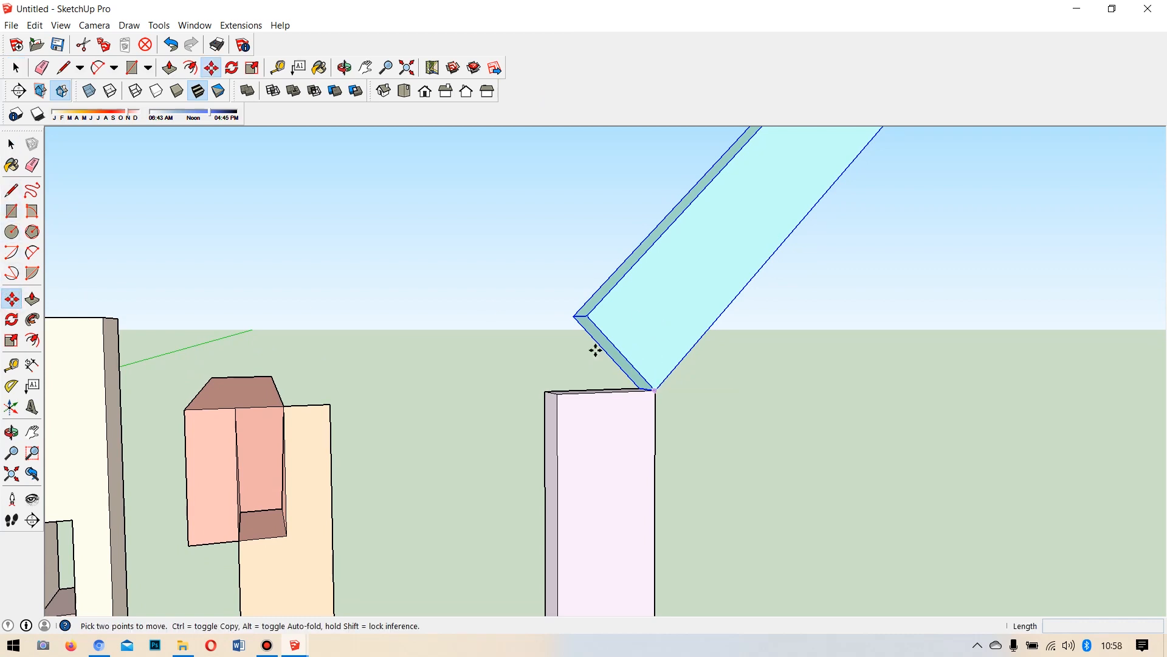
left_click(577, 317)
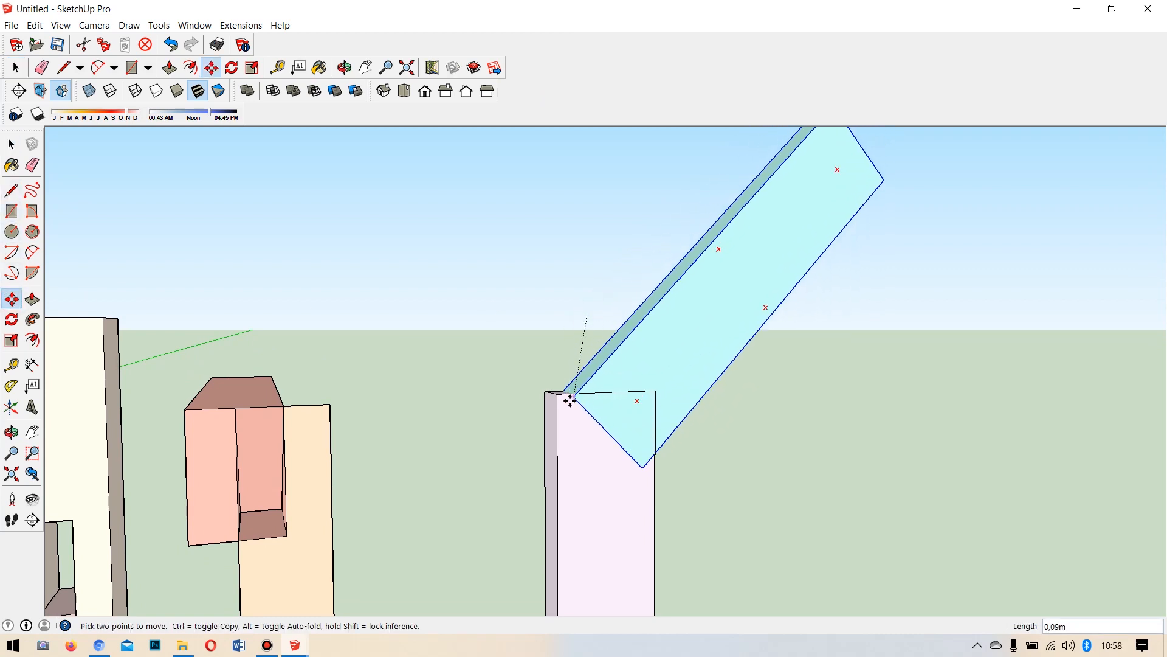
left_click(553, 393)
scroll(596, 429, "up", 2)
middle_click_drag(596, 429, 694, 290)
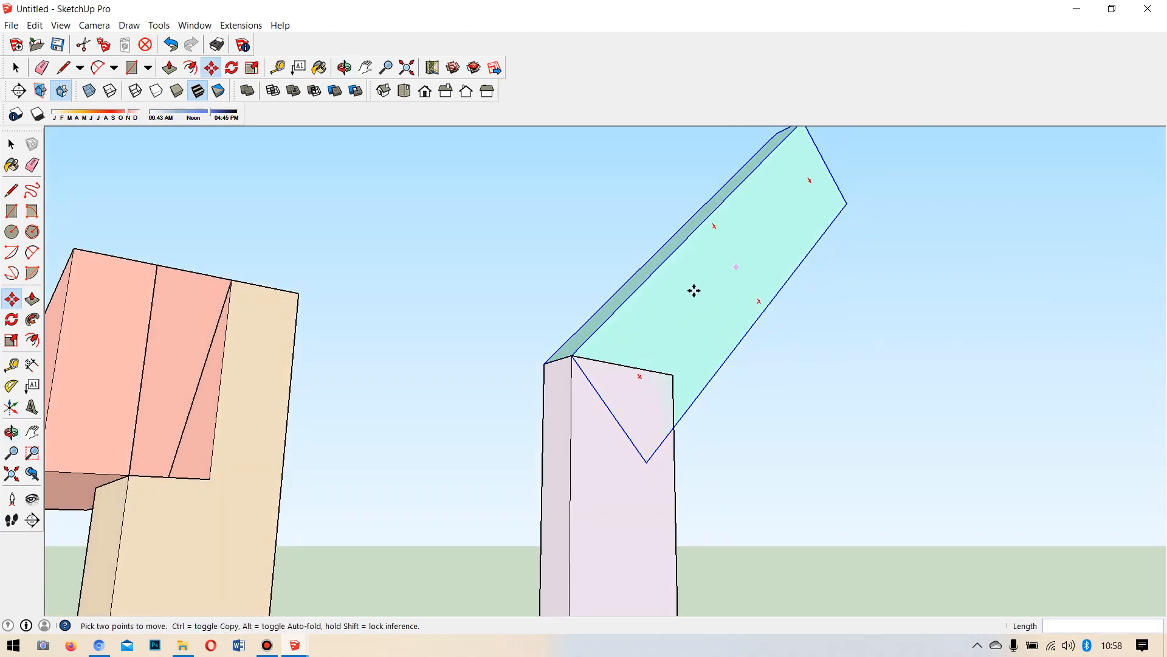
middle_click_drag(450, 346, 636, 375)
scroll(662, 279, "up", 2)
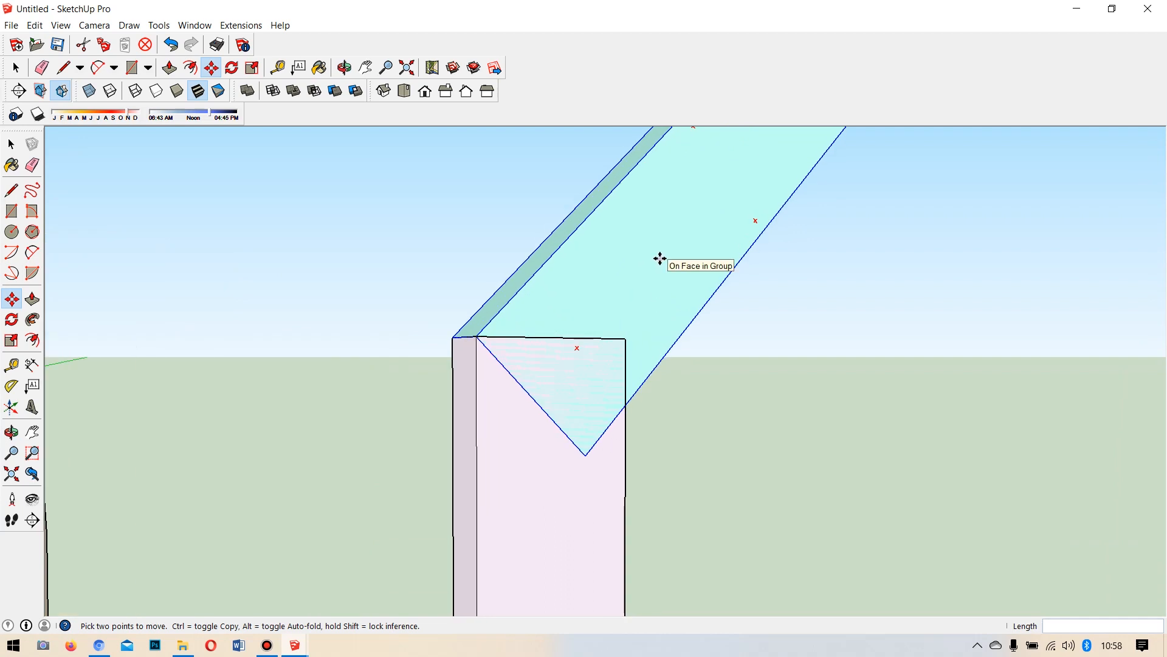
Examine the overlap of the two beams in wireframe and return the display to Shaded.
left_click(11, 144)
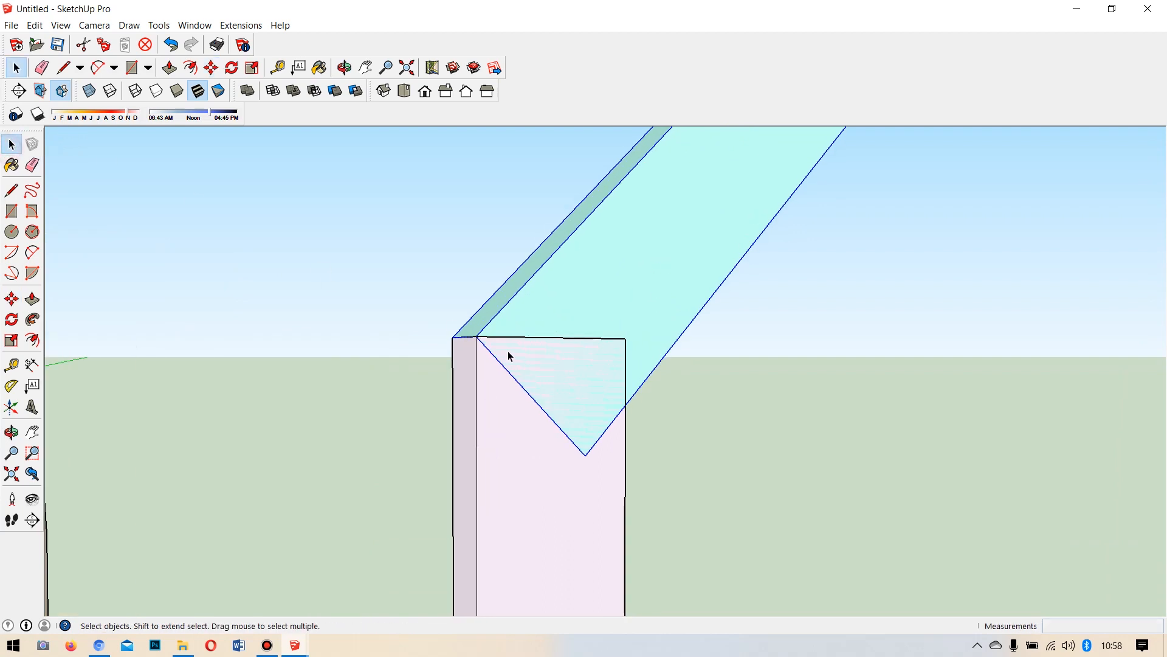
left_click(135, 91)
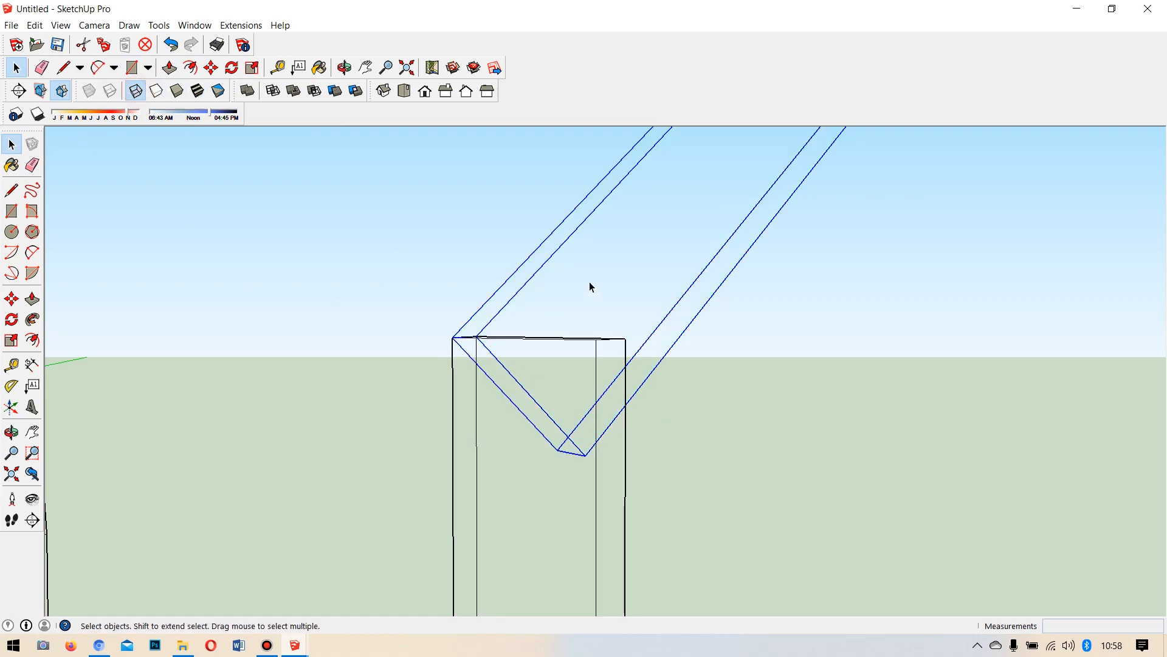
left_click(177, 91)
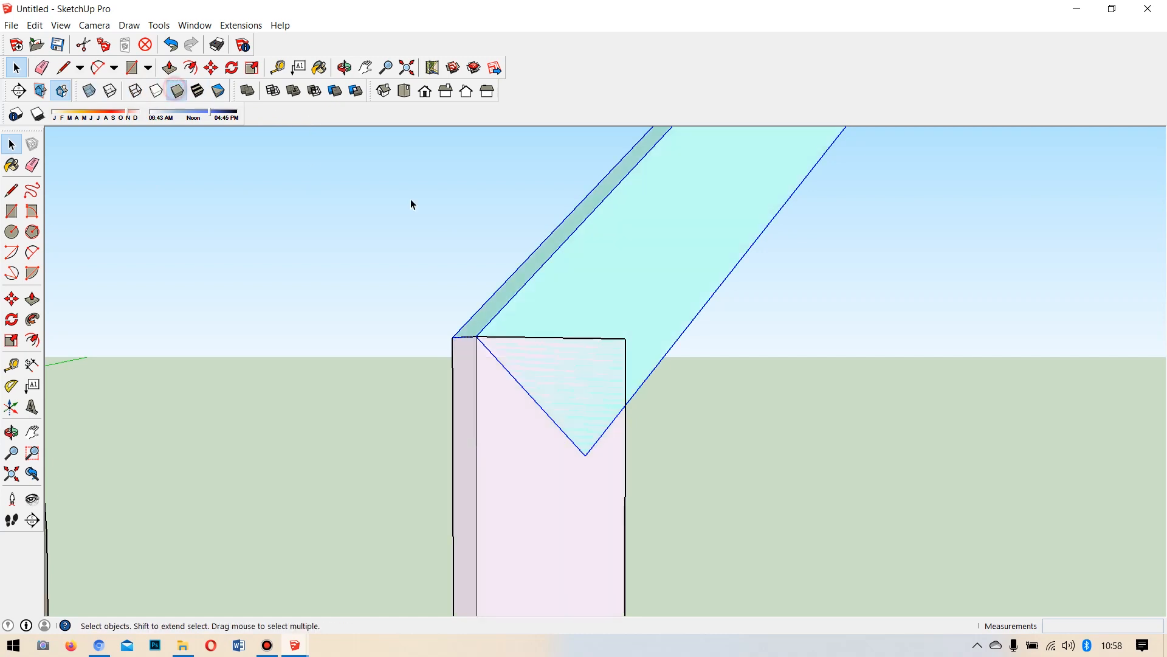
Open the aquamarine beam's group for editing and select all of its geometry.
double_click(614, 294)
triple_click(614, 294)
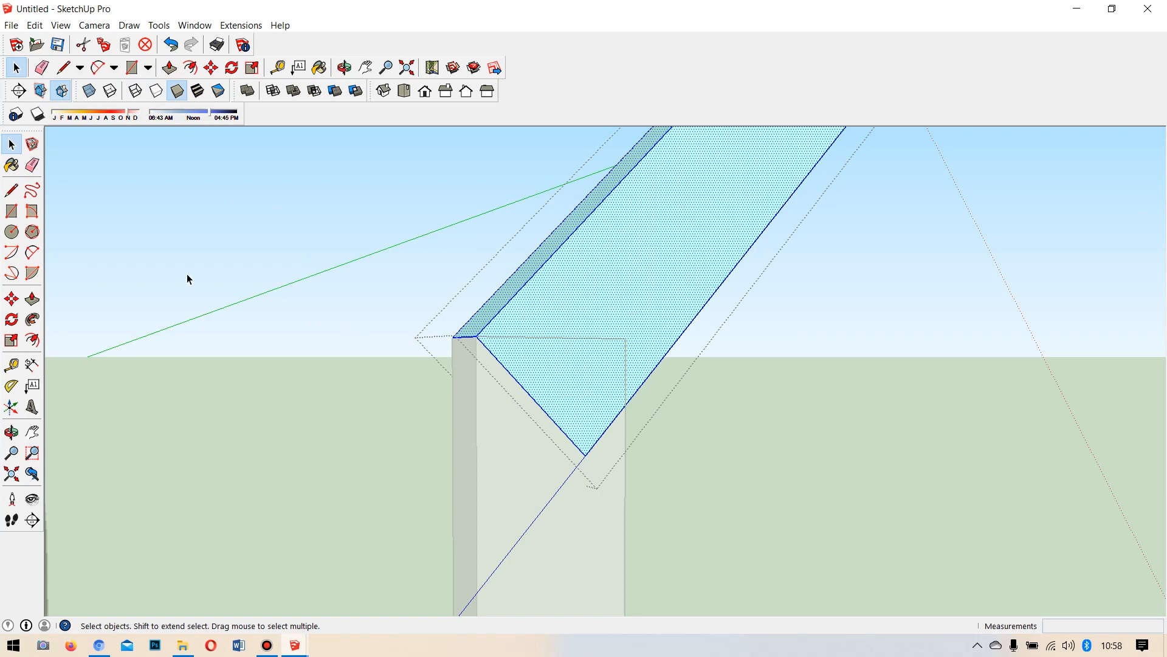
key("s")
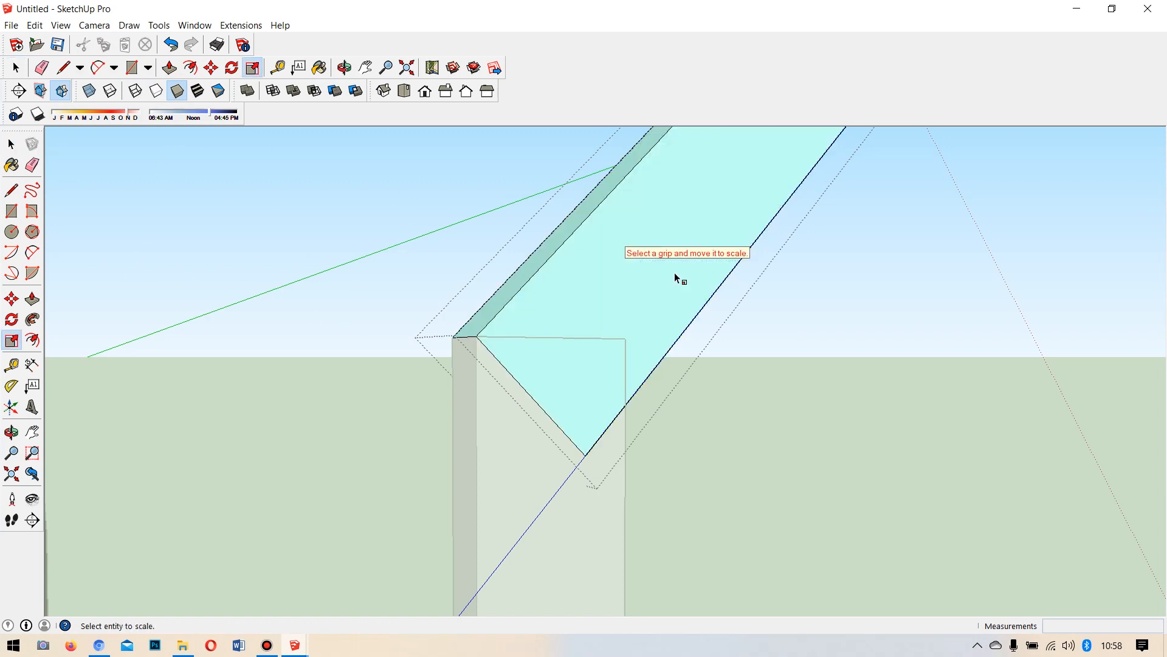
key("space")
double_click(611, 260)
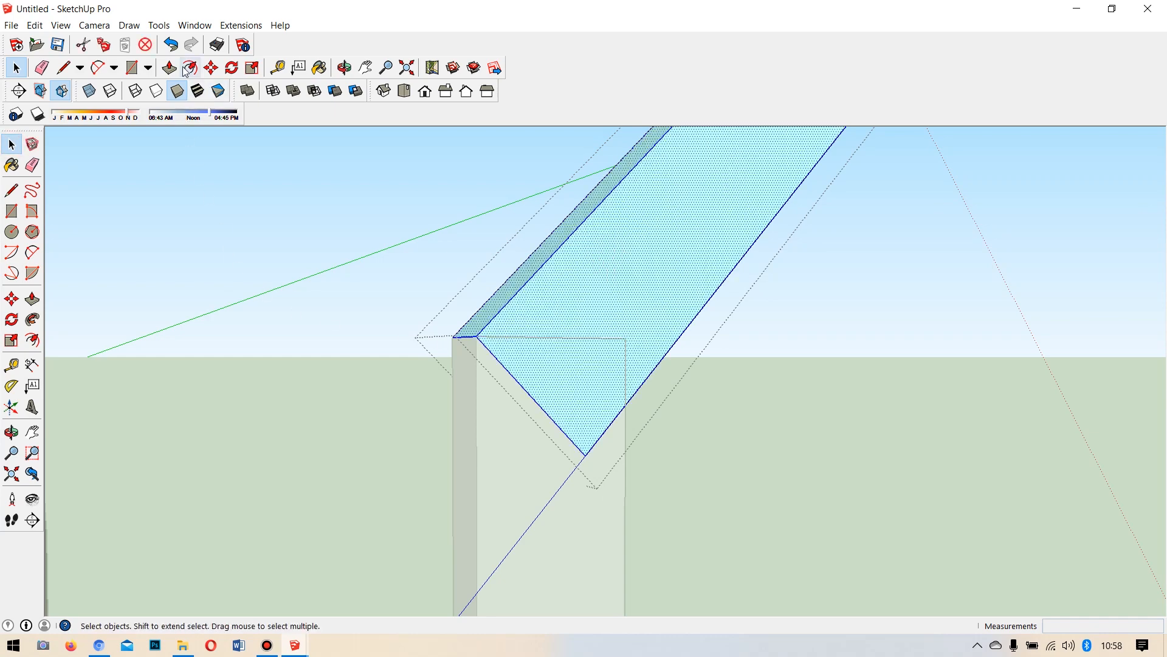
Examine the opened beam's hidden edges at the joint in wireframe and restore the Shaded display.
left_click(135, 91)
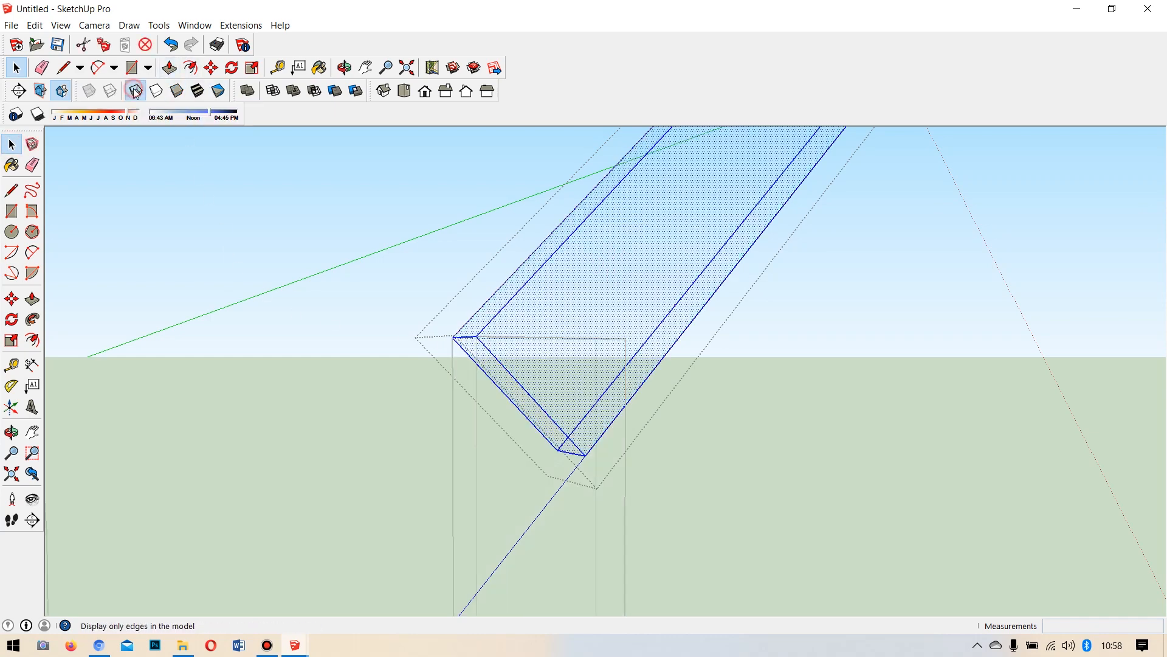
scroll(515, 401, "up", 4)
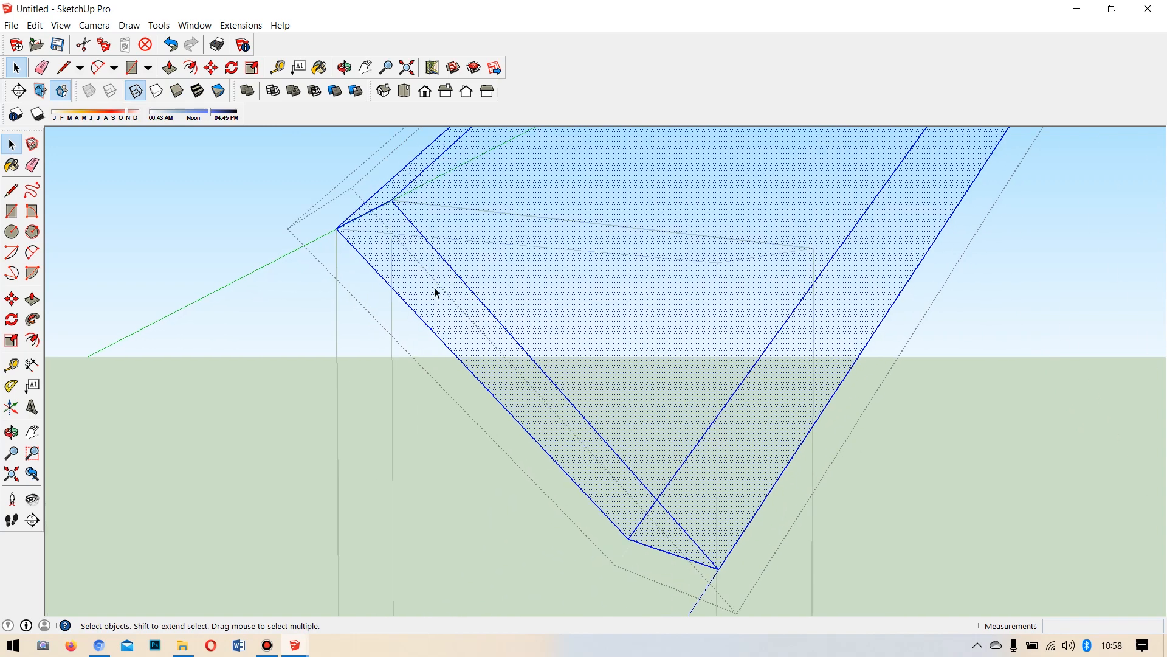
left_click(177, 91)
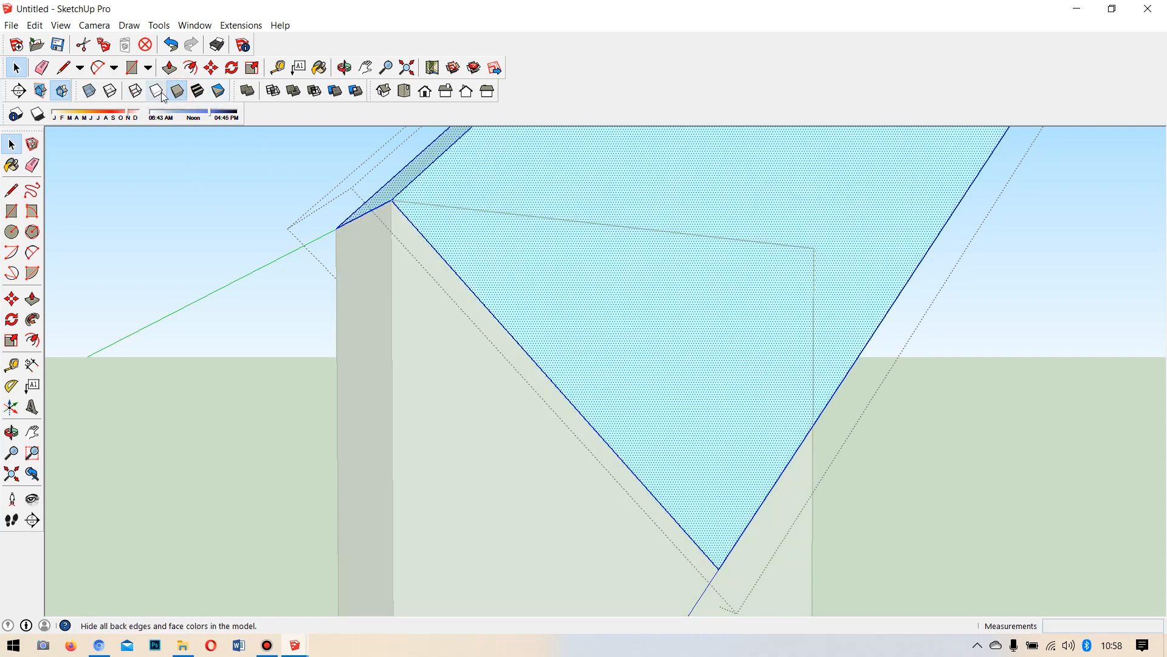
Extend the aquamarine beam's lower end face by about 0.14 m past the upright using Push/Pull.
left_click(169, 67)
left_click(496, 354)
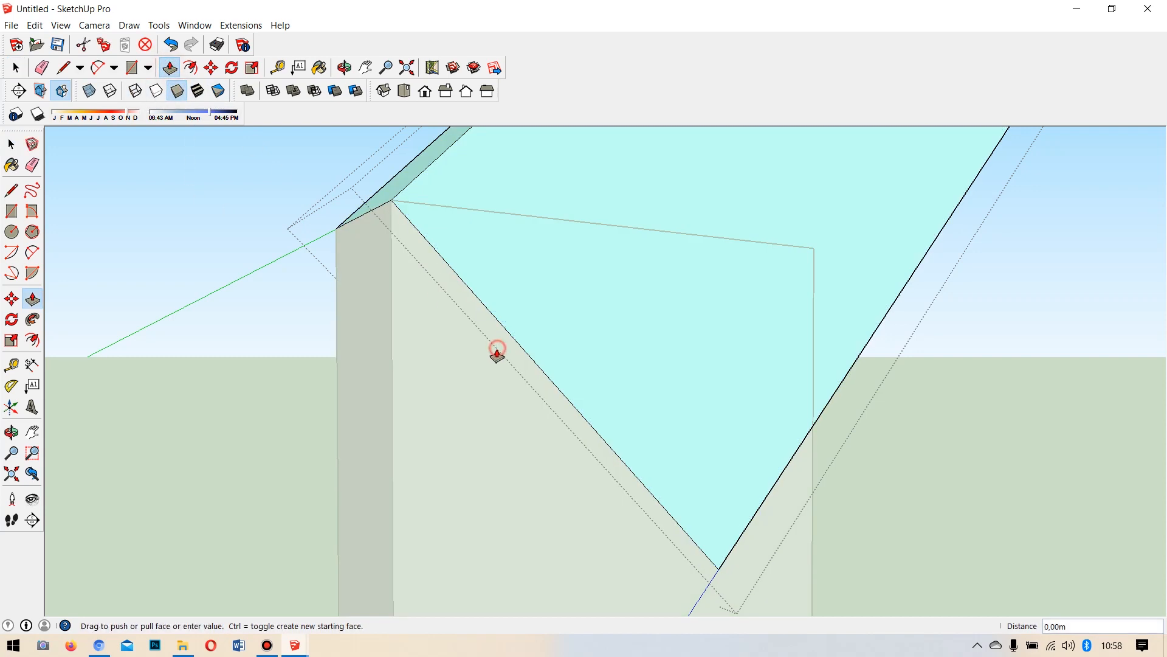
scroll(417, 403, "down", 3)
scroll(395, 435, "down", 3)
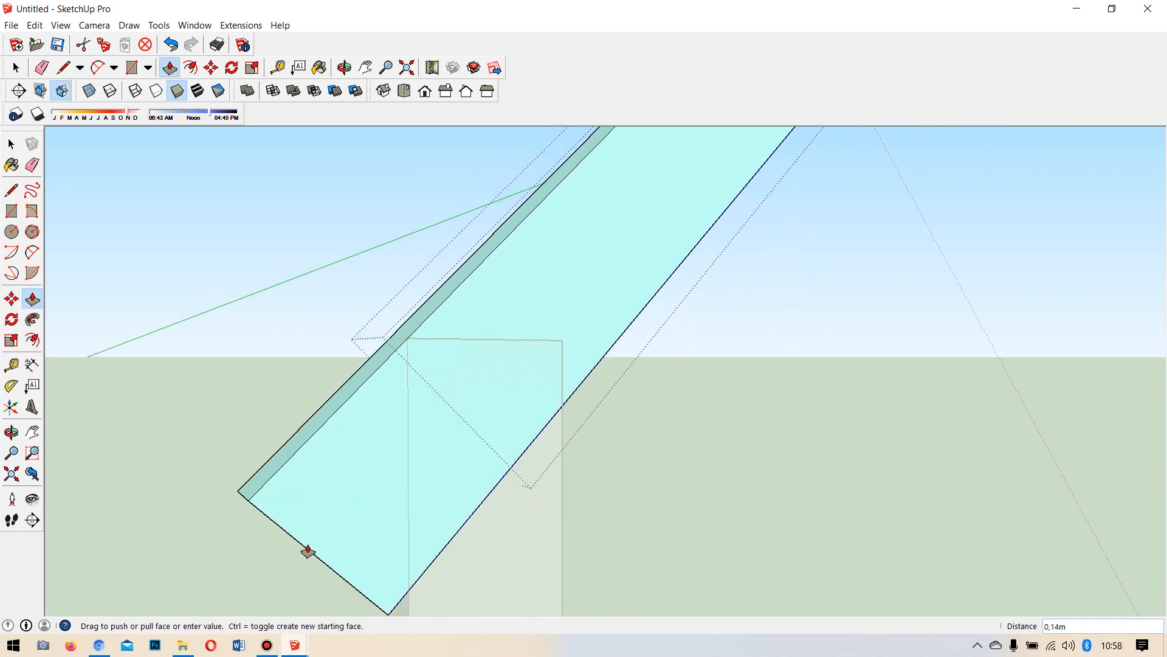
left_click(308, 552)
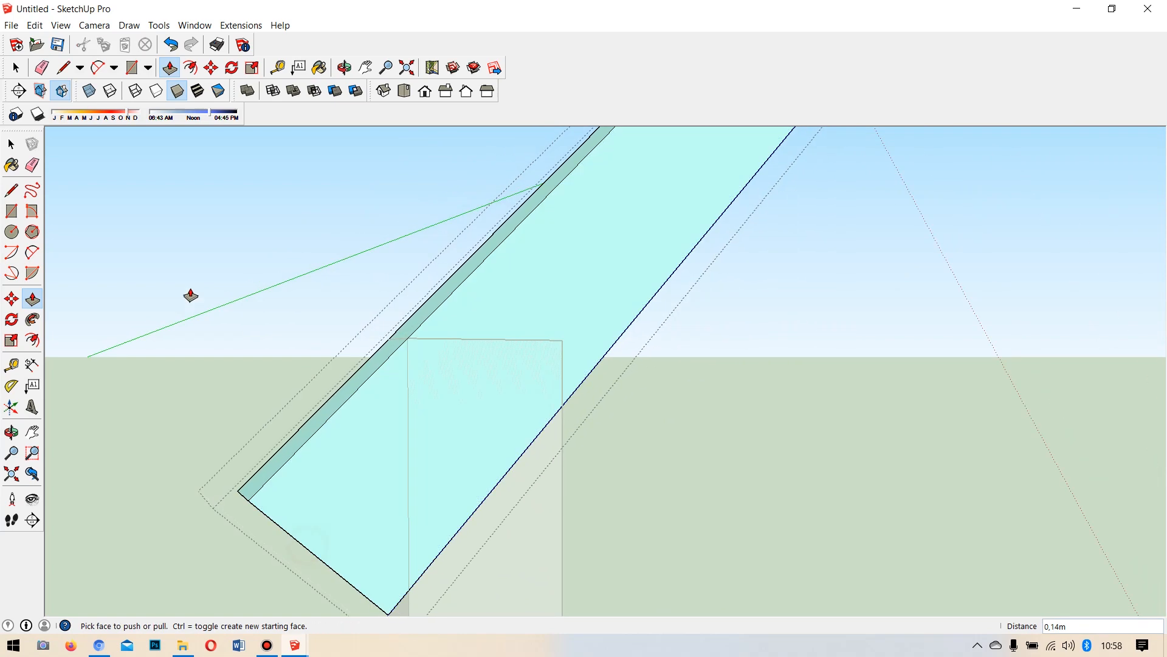
Draw a line about 0.17 m long across the aquamarine beam's face, following the upright's outer edge down from its top corner.
left_click(11, 191)
scroll(446, 340, "down", 2)
scroll(423, 392, "up", 2)
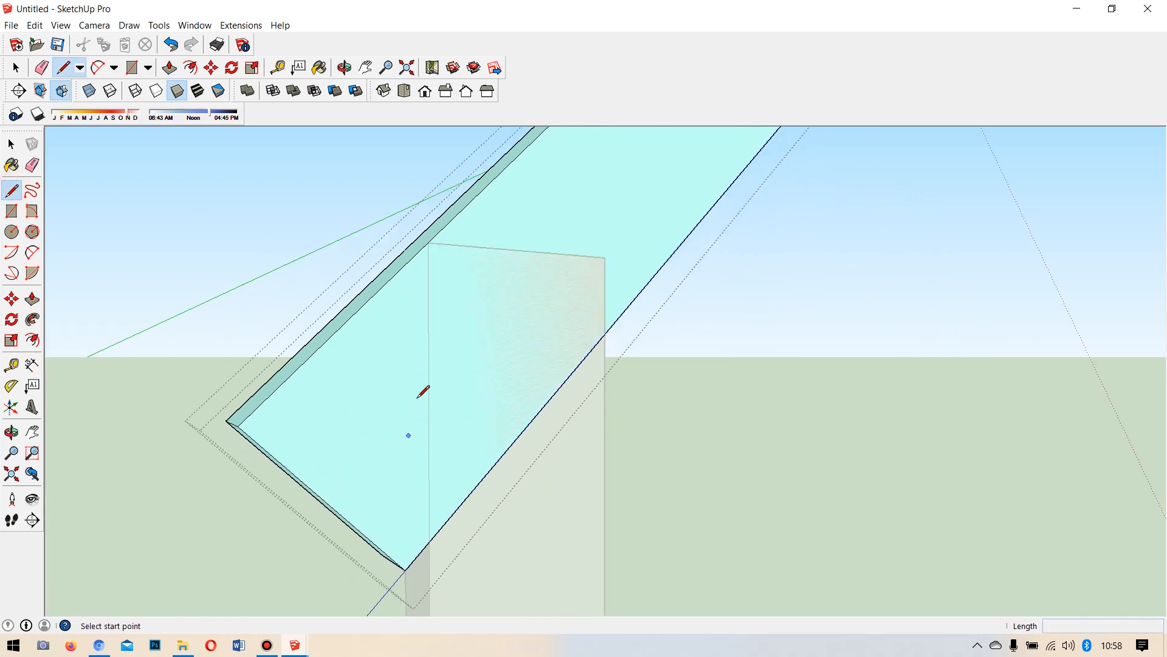
left_click(428, 242)
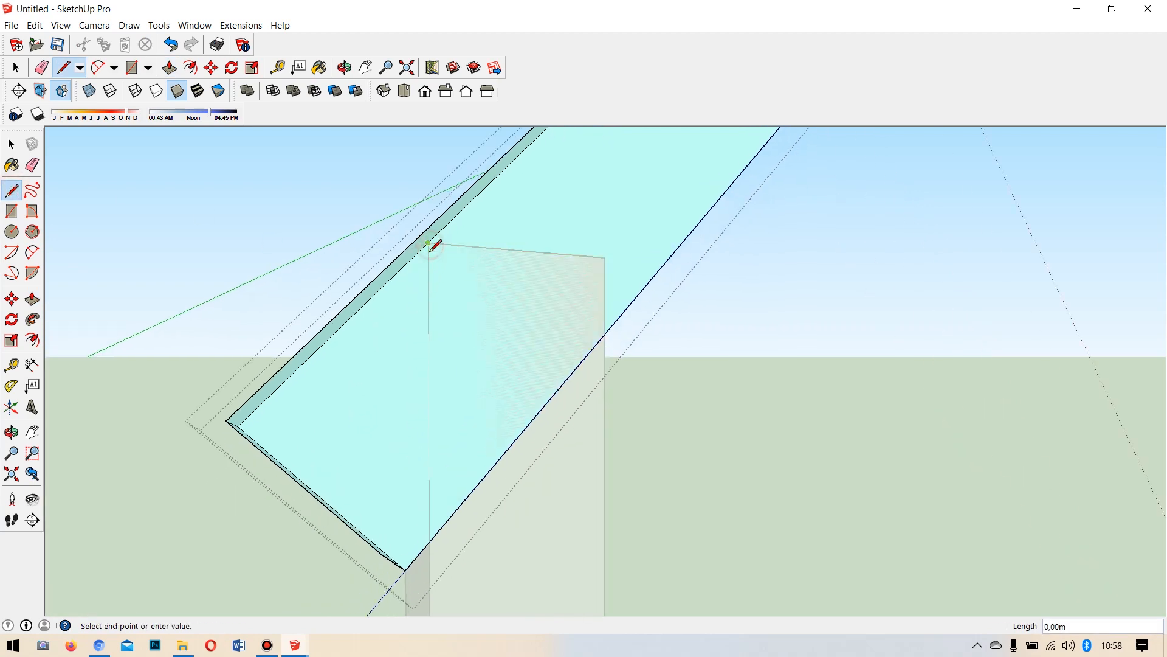
left_click(430, 539)
Cut off the aquamarine beam's end outside the upright by pushing it through the 0.04 m thickness, and leave the group.
left_click(32, 299)
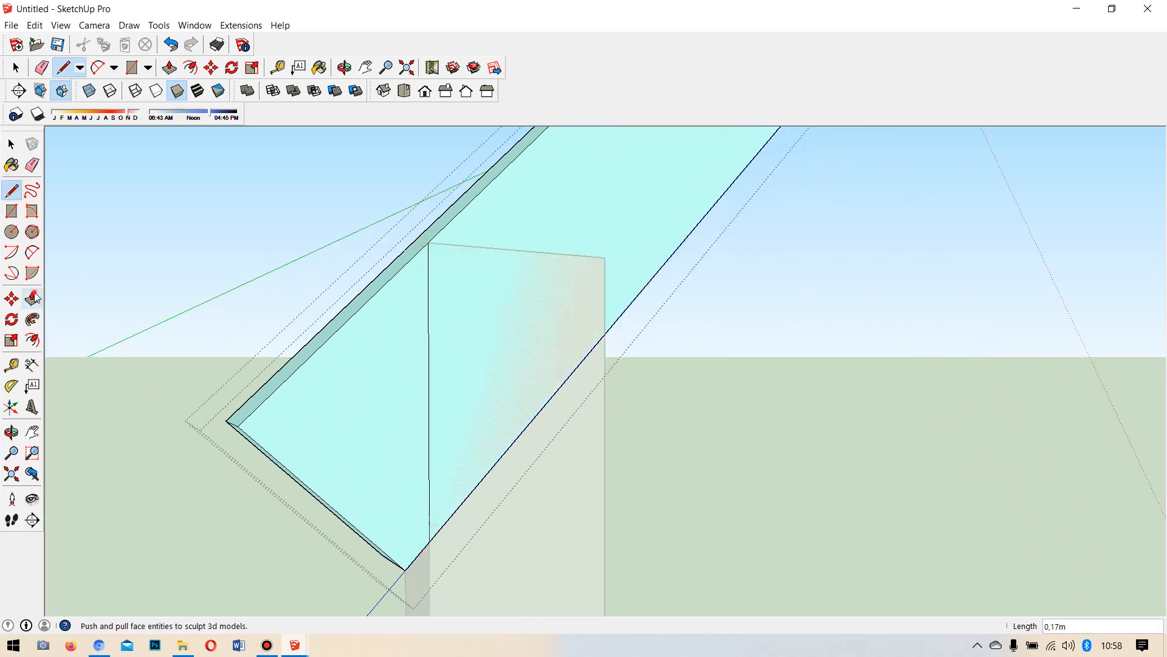
left_click(363, 403)
left_click(302, 382)
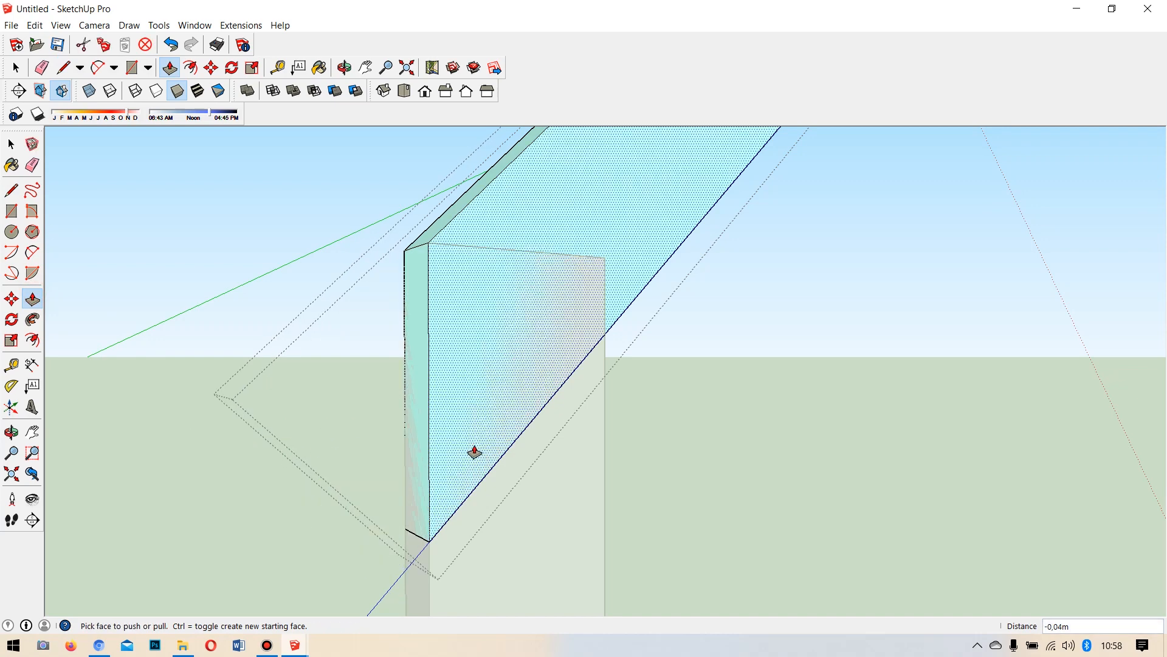
middle_click_drag(461, 394, 340, 365)
left_click(10, 144)
left_click(11, 145)
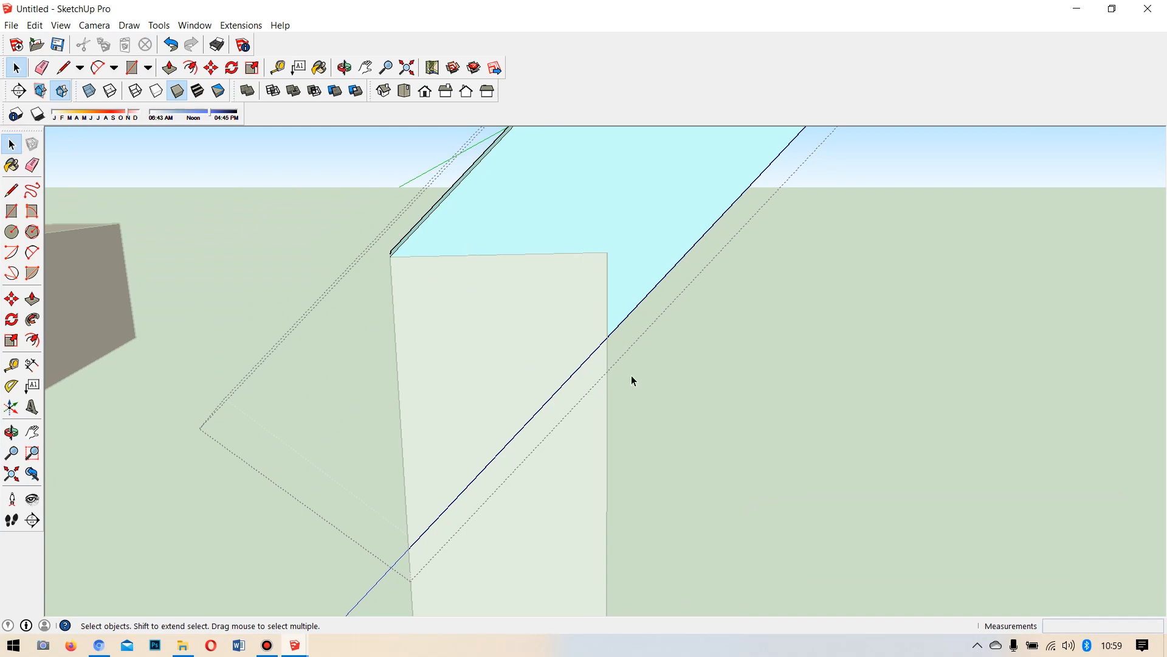
middle_click_drag(697, 363, 656, 369)
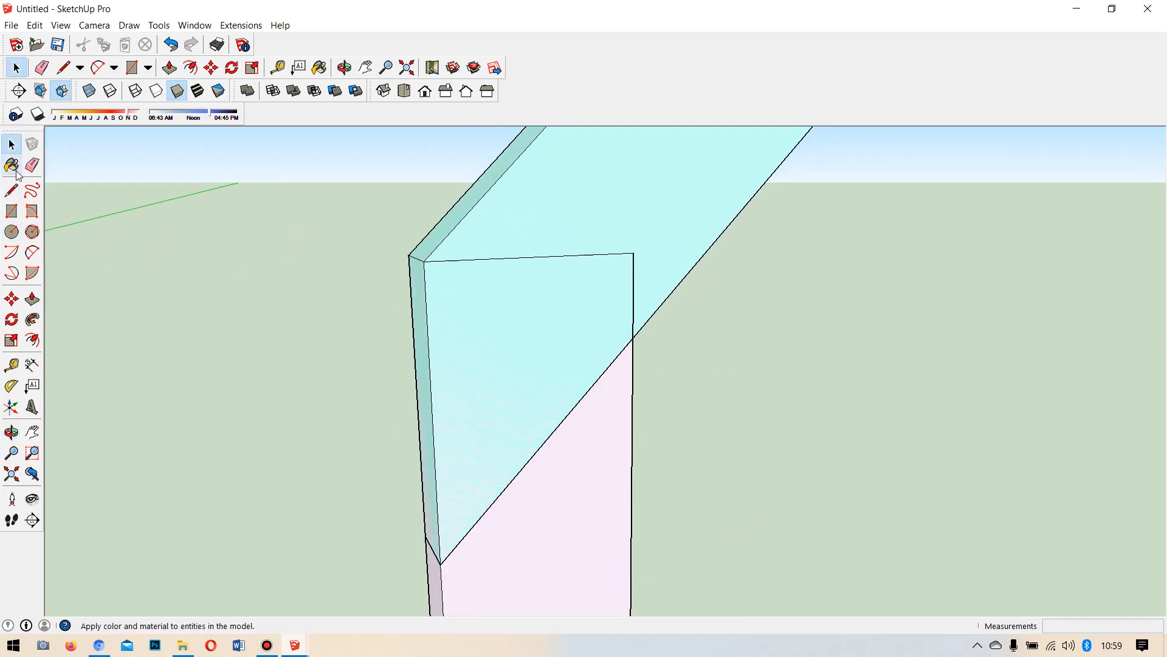
left_click(14, 192)
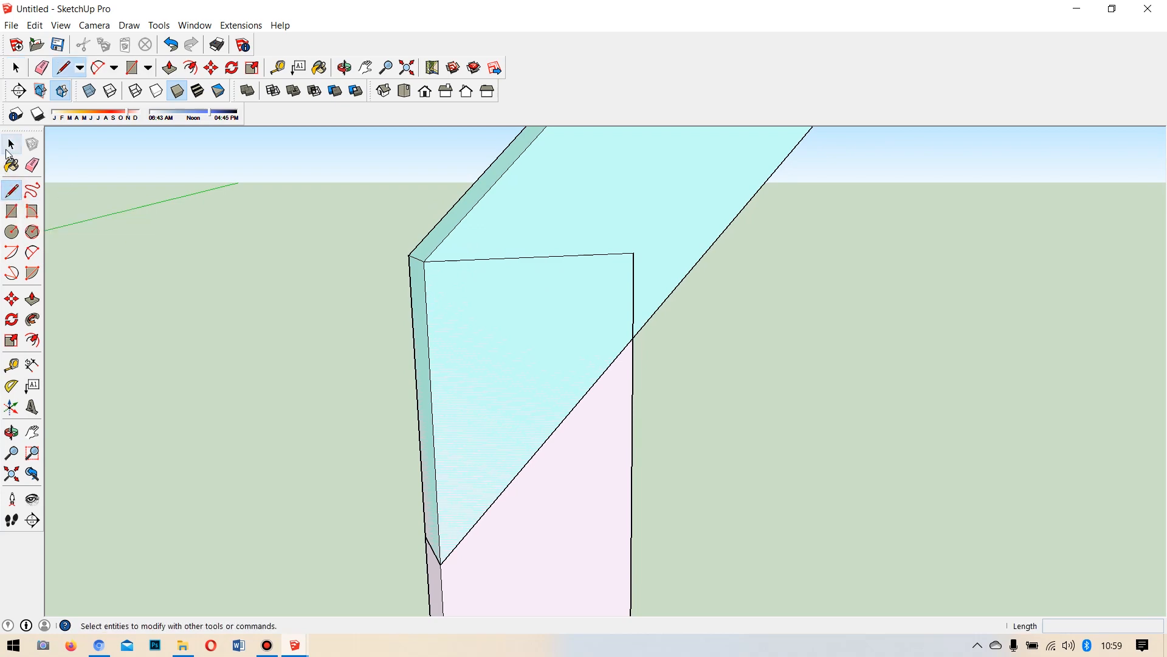
Inside the upright's group, draw a line about 0.13 m long from its outer top corner to where the beam's lower edge crosses its inner edge.
left_click(11, 144)
double_click(612, 462)
left_click(612, 462)
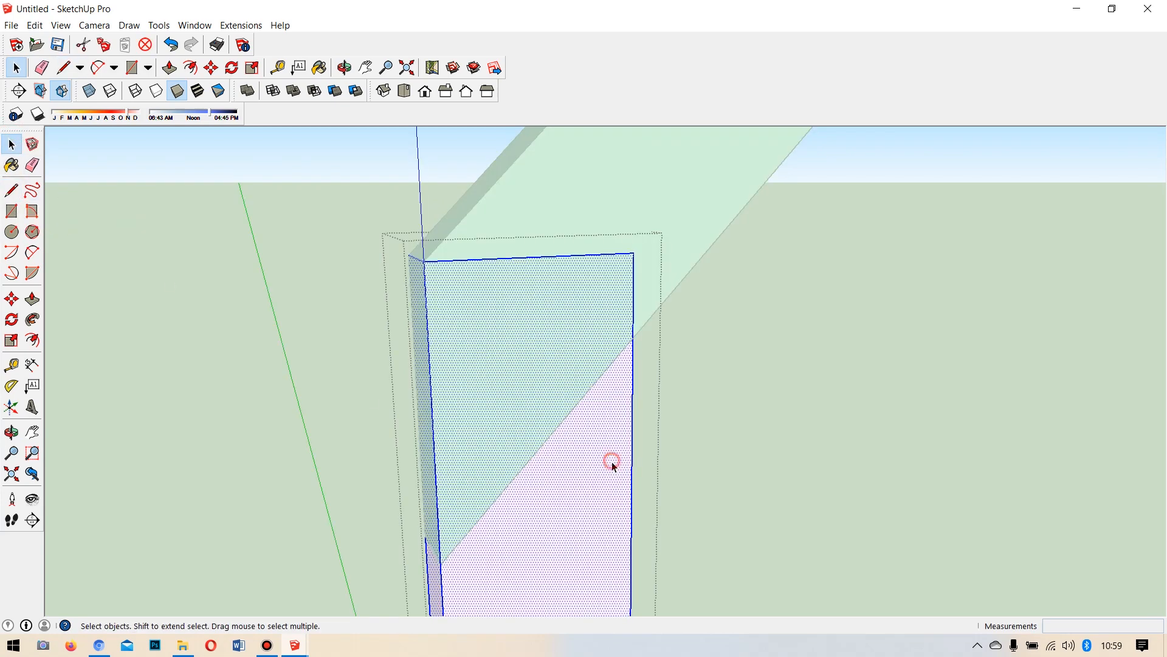
middle_click_drag(650, 461, 370, 388)
left_click(12, 191)
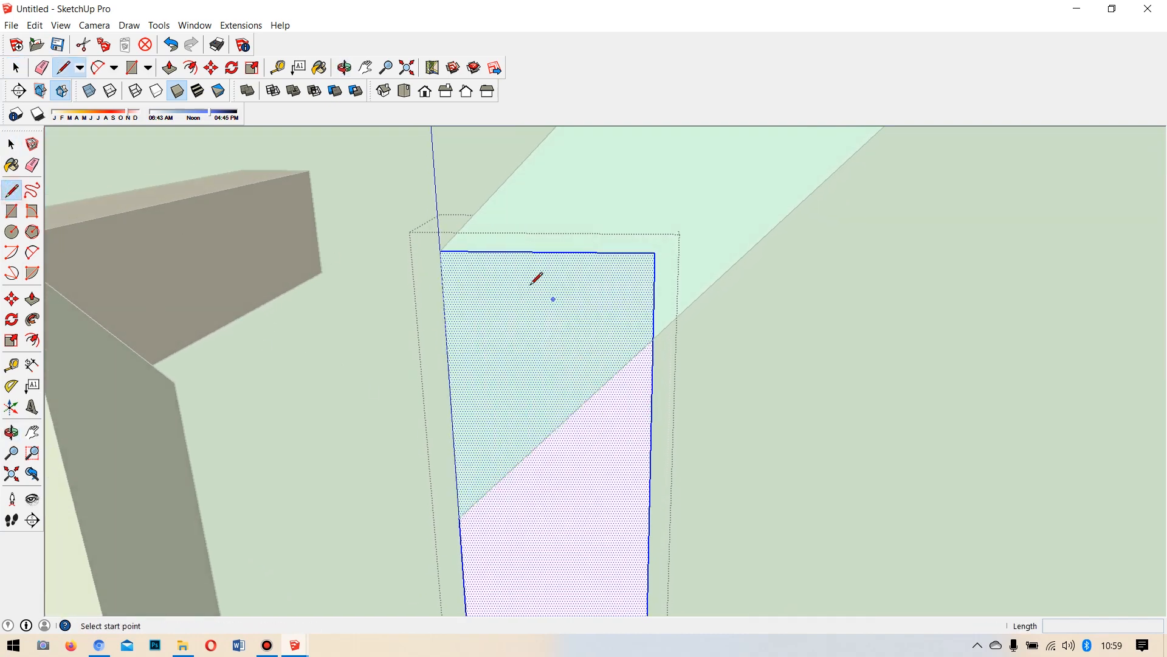
left_click(439, 251)
left_click(444, 250)
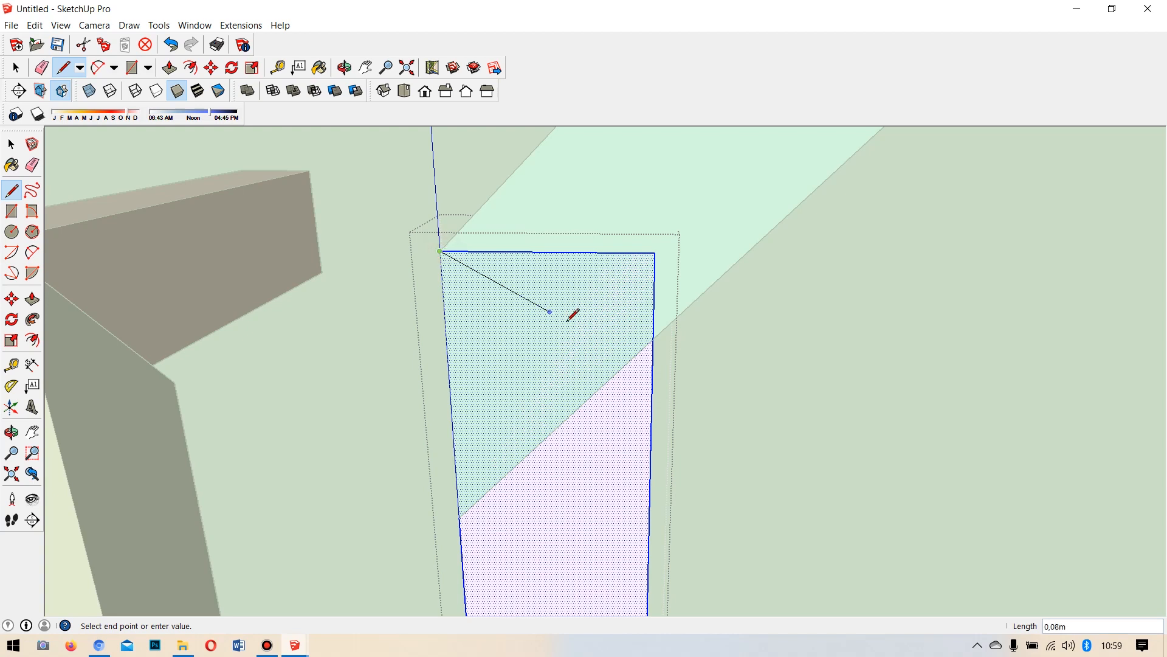
left_click(654, 339)
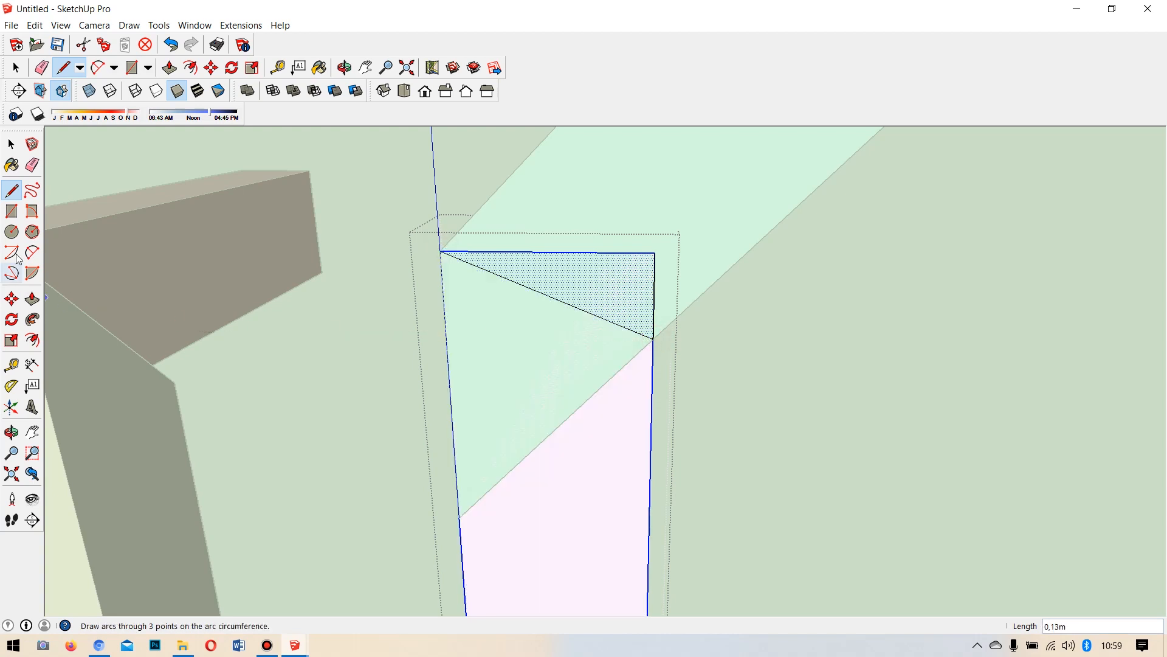
Cut off the upright's top triangle by pushing it through the 0.04 m thickness, and leave the group.
left_click(32, 298)
middle_click_drag(617, 311, 651, 305)
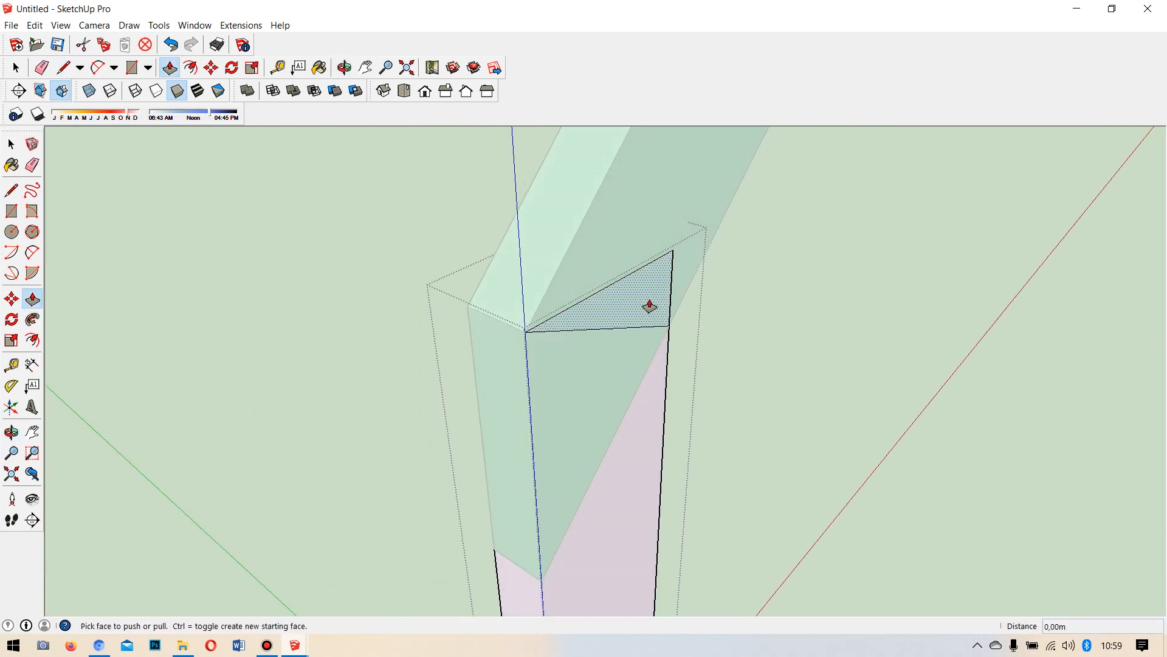
left_click(652, 305)
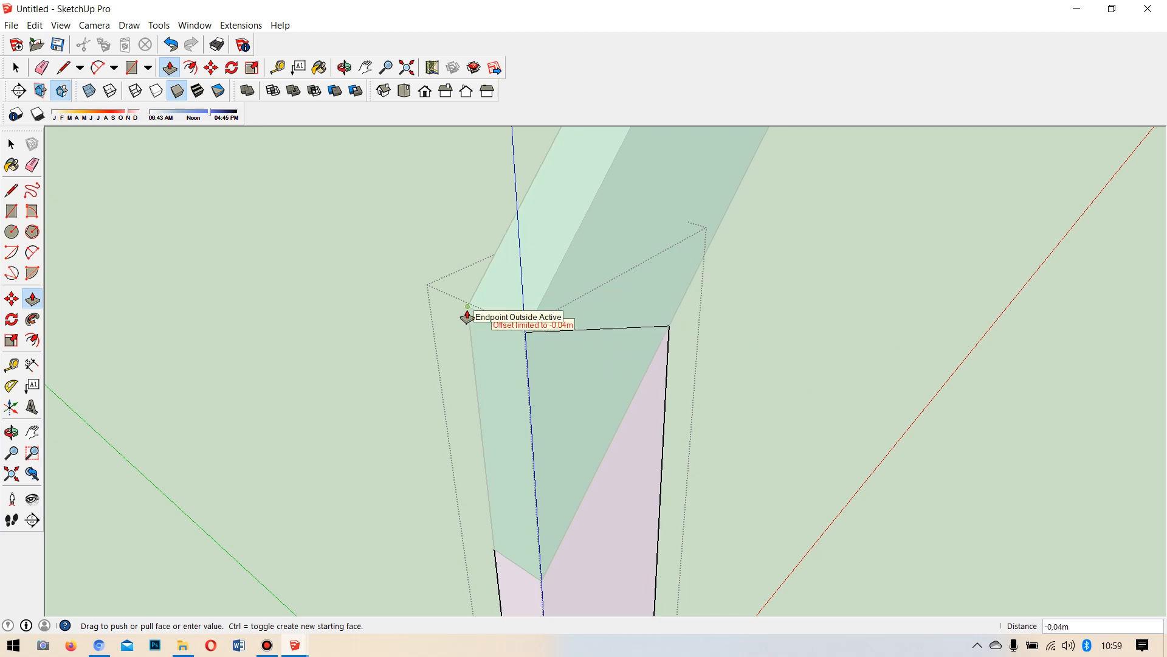
left_click(467, 316)
left_click(11, 144)
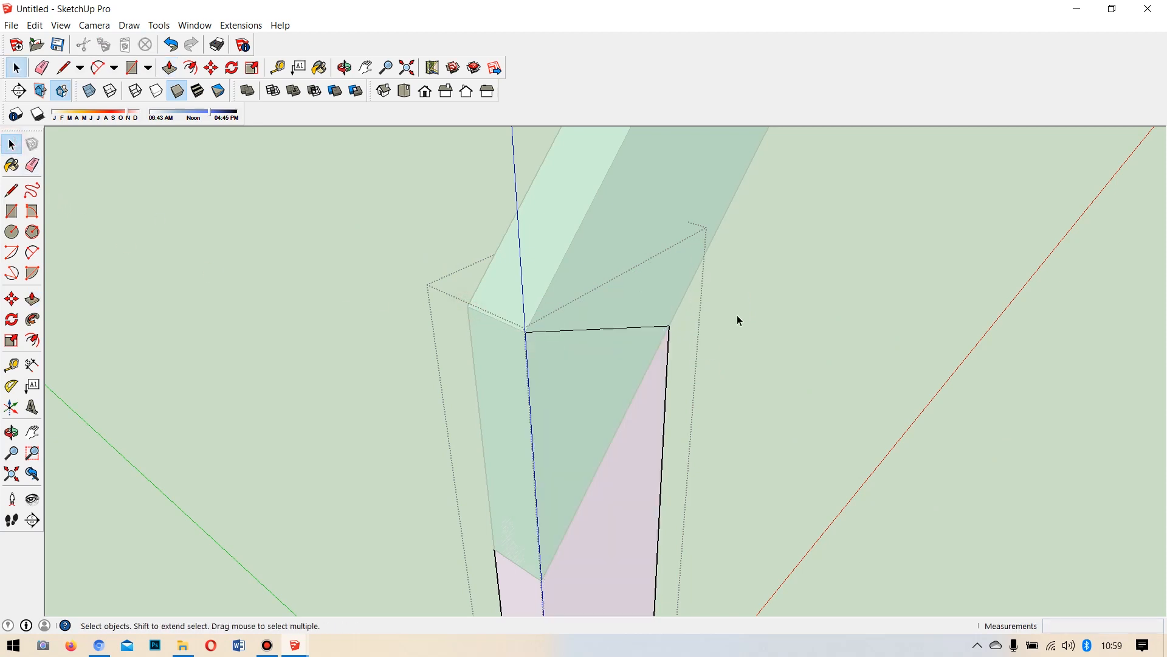
left_click(736, 311)
Inside the aquamarine beam's group, draw a line about 0.13 m long across its side face along the upright's sloped top edge.
middle_click_drag(622, 433, 625, 354)
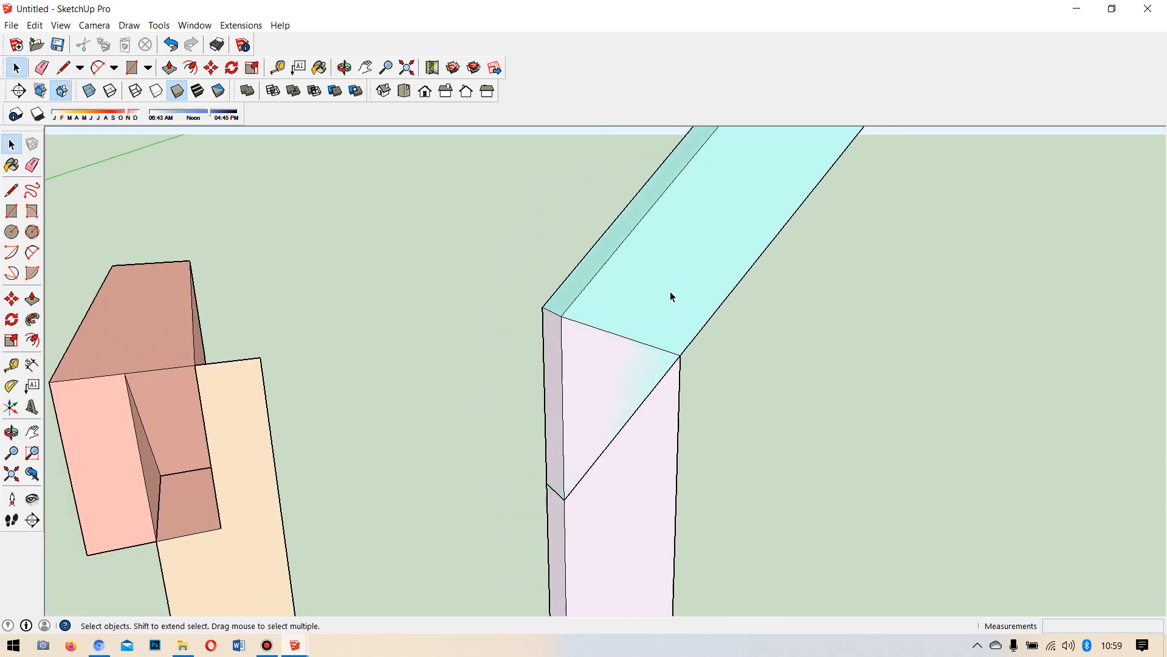
middle_click_drag(680, 292, 640, 286)
left_click(644, 275)
double_click(644, 274)
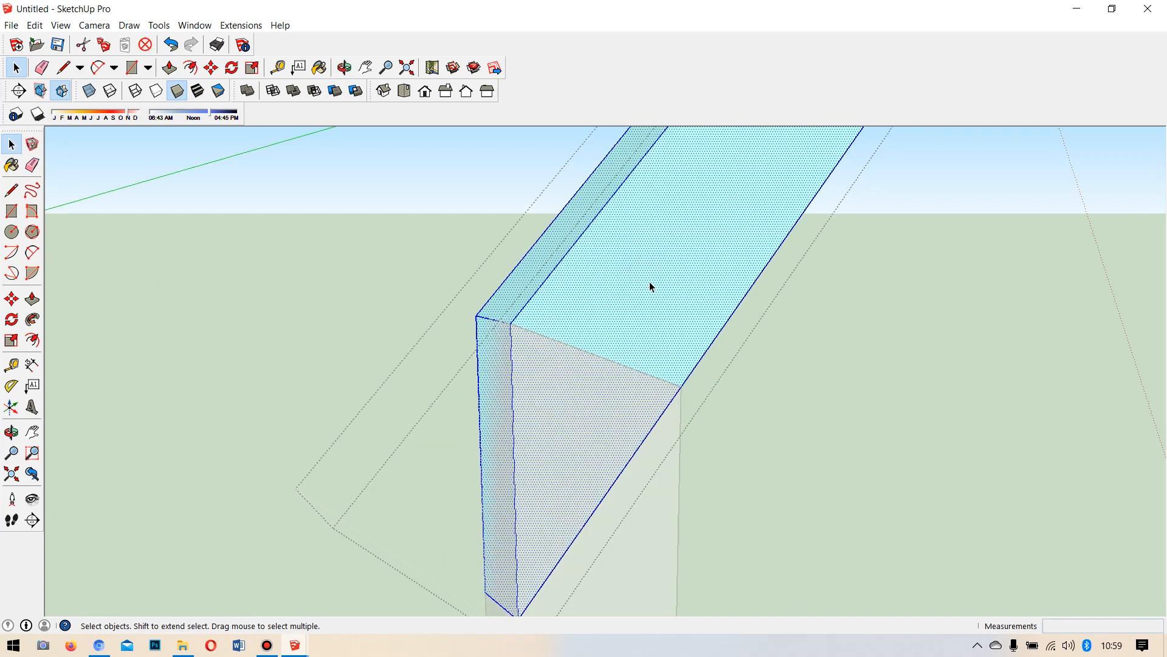
left_click(12, 190)
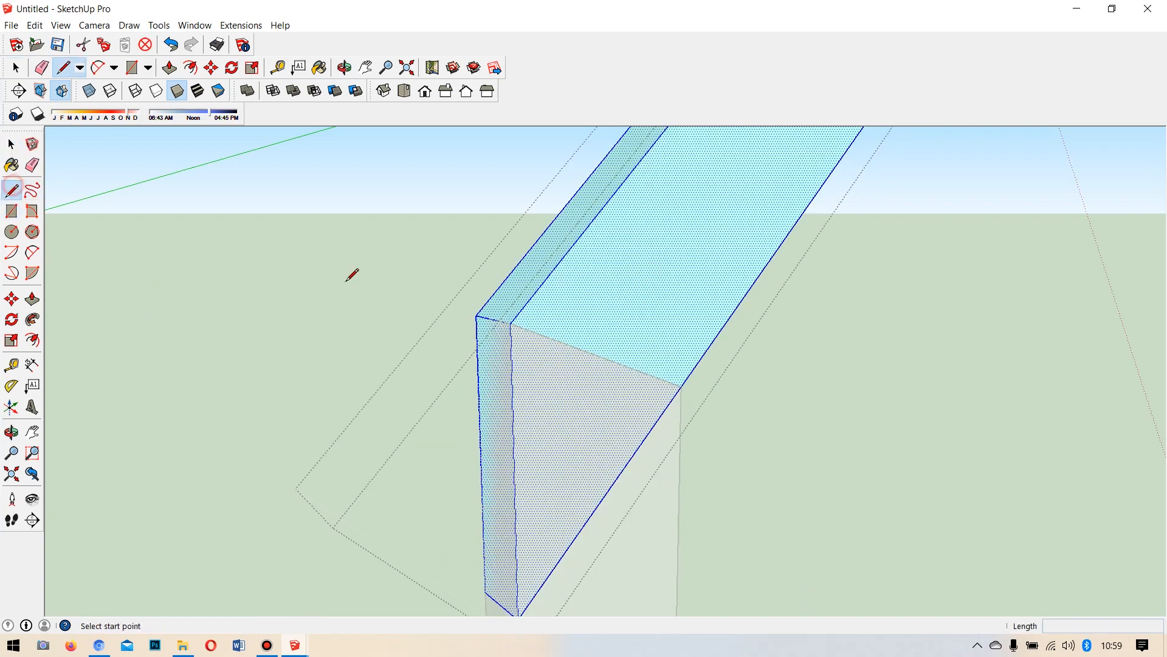
left_click(510, 321)
left_click(682, 389)
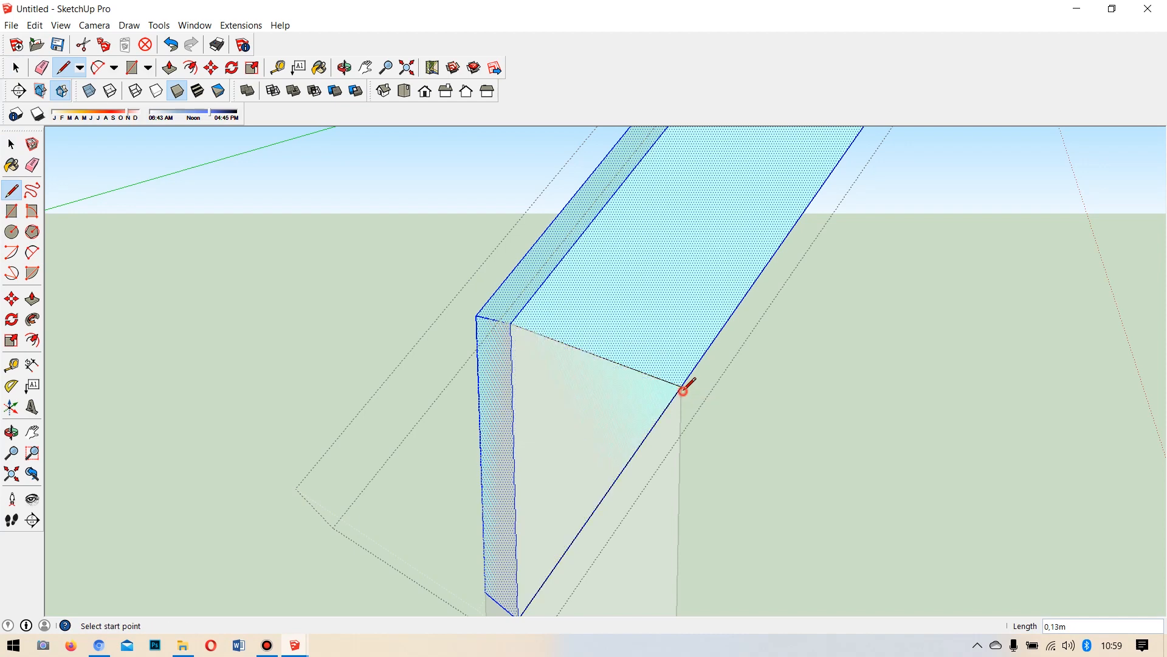
Push the beam's triangular face below the line inward by 0.01 m to form one side of the tenon.
left_click(32, 298)
scroll(558, 405, "up", 3)
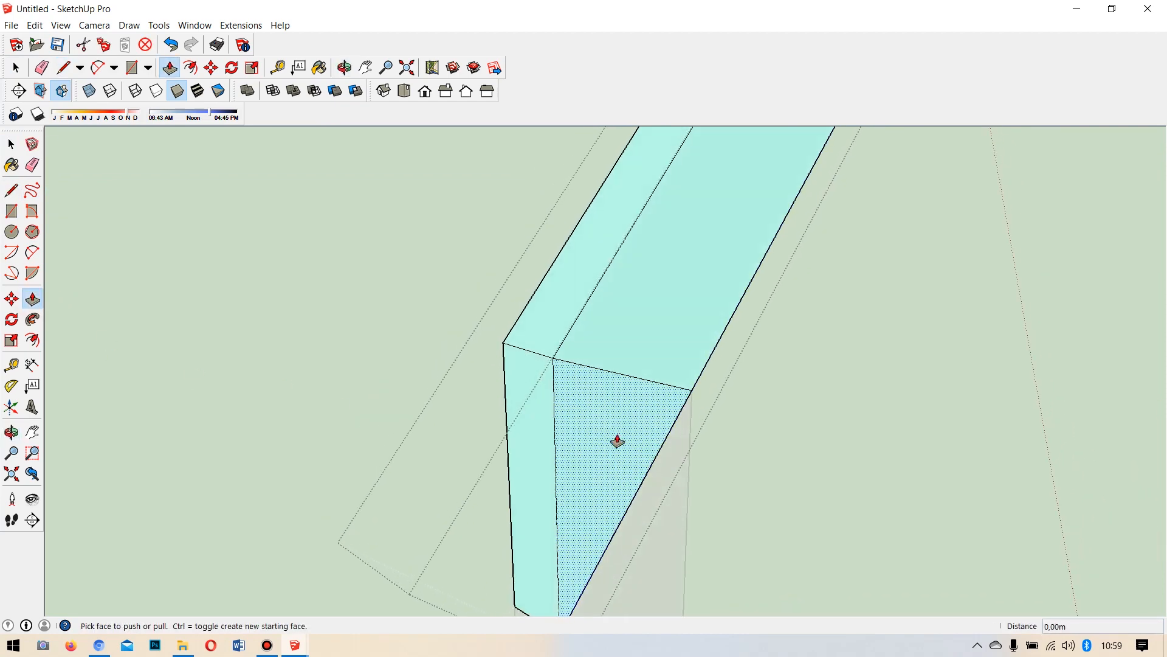
left_click_drag(567, 385, 524, 342)
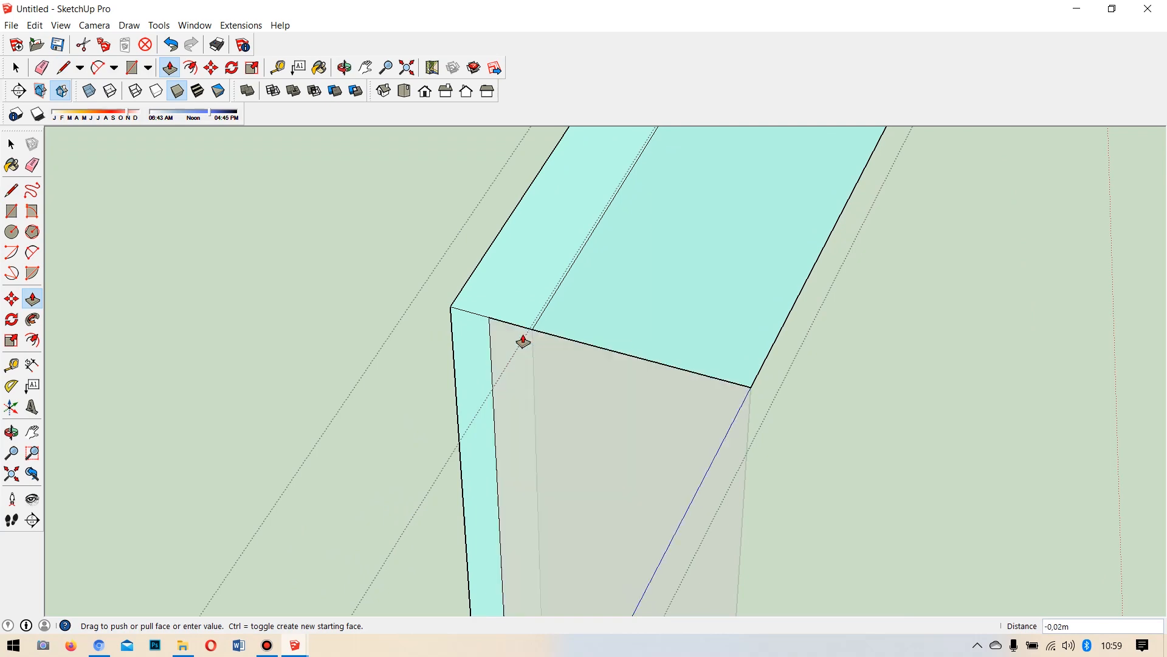
key("Return")
Draw a matching line about 0.13 m long across the beam's opposite side face, along the upright's sloped top.
middle_click_drag(472, 346, 638, 438)
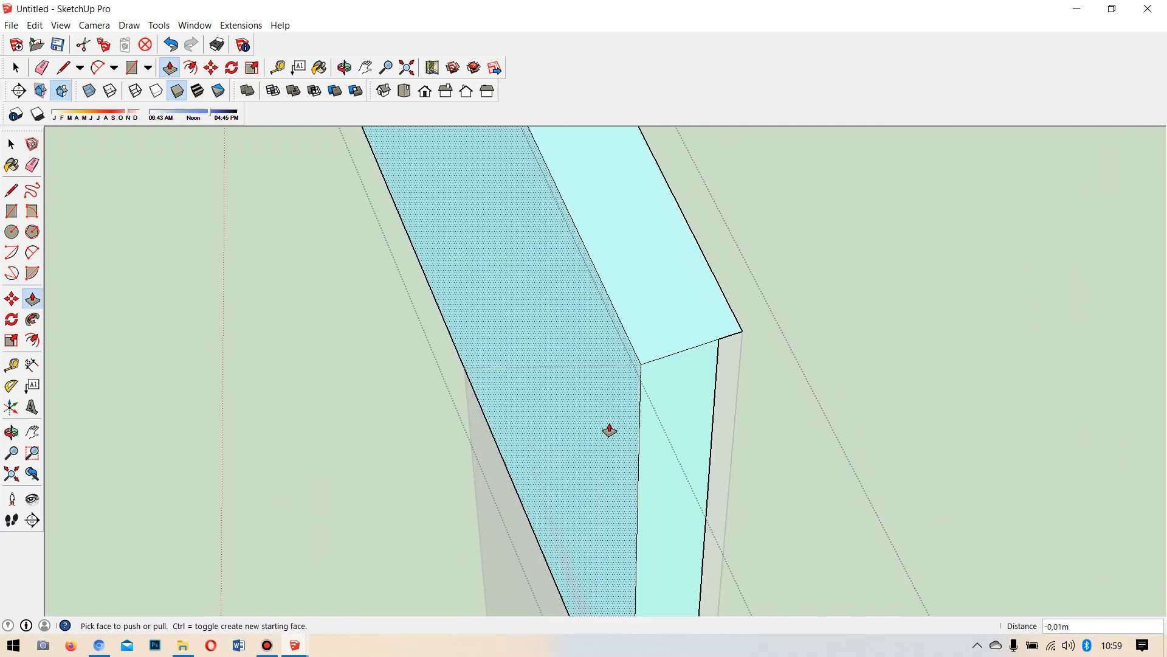
left_click(11, 191)
middle_click_drag(550, 438, 431, 397)
left_click(432, 400)
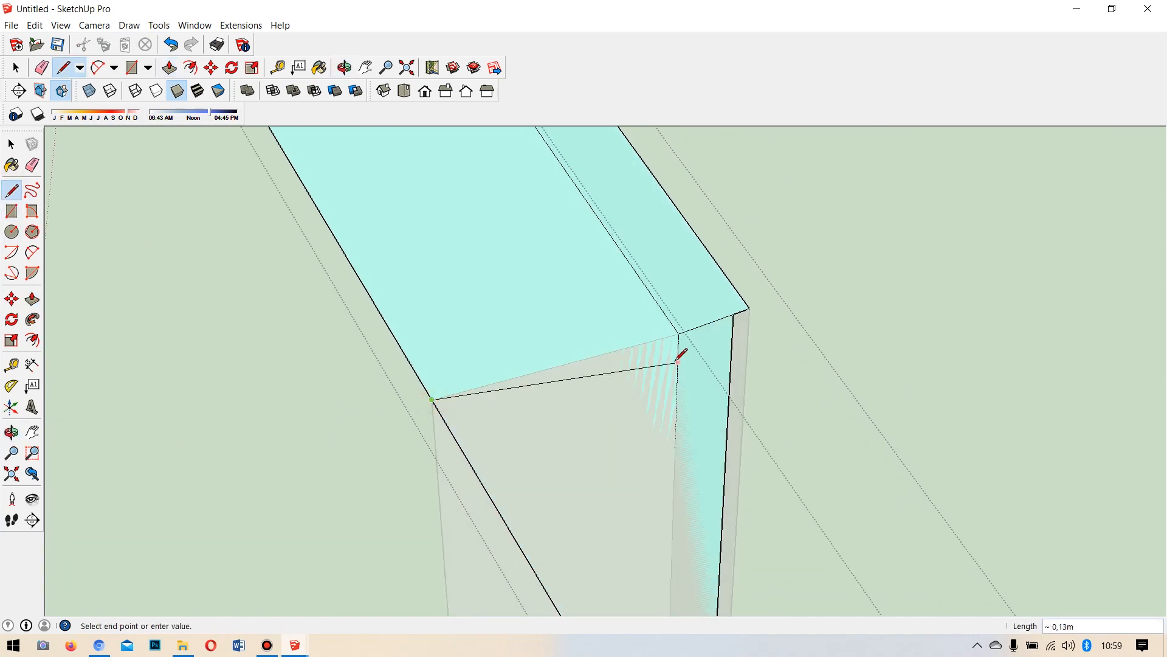
left_click(679, 333)
Push the opposite triangular face inward by 0.01 m to complete the tenon, and leave the beam's group.
left_click(32, 298)
left_click(588, 453)
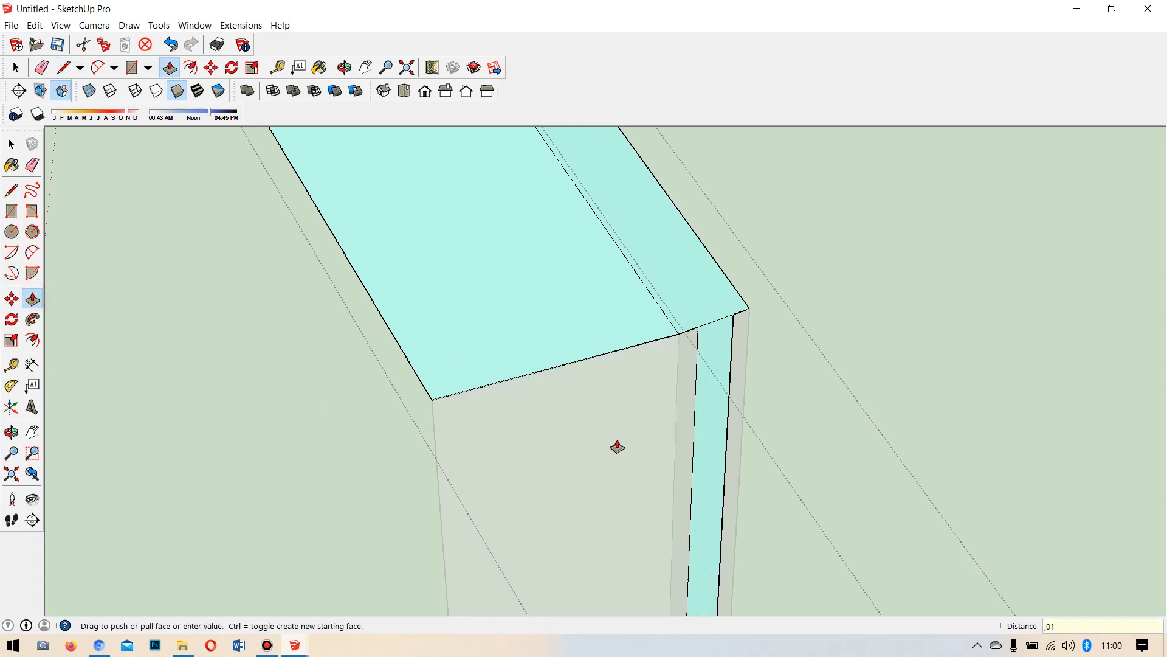
left_click(617, 447)
left_click(11, 144)
middle_click_drag(300, 308, 534, 390)
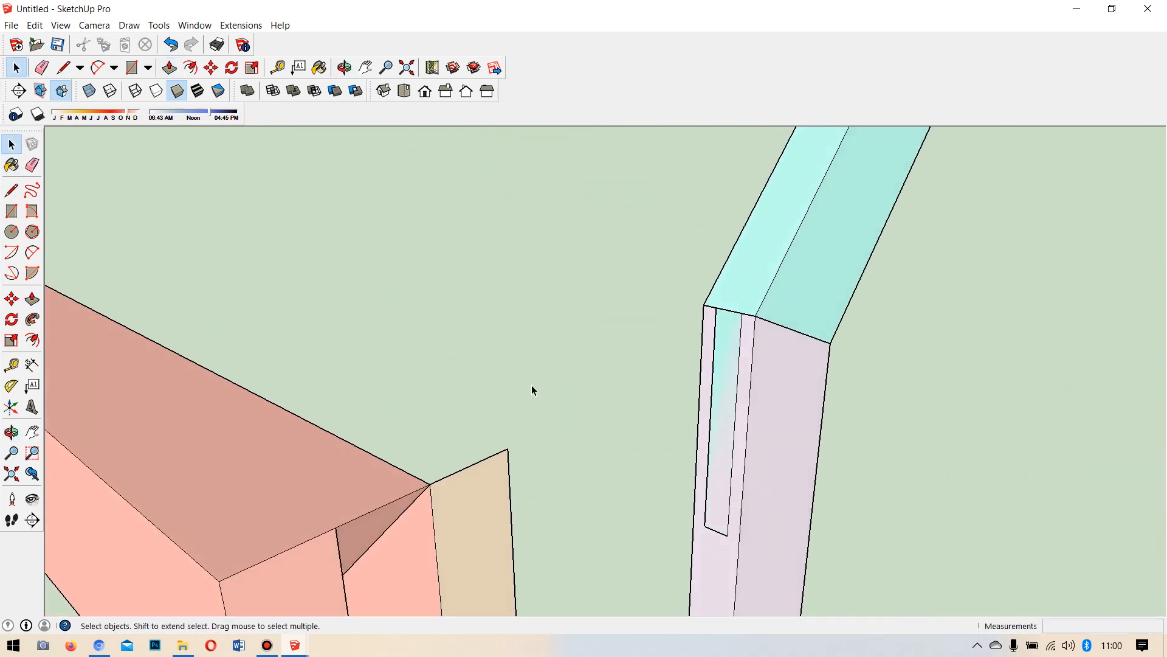
Examine how the beam and the upright meet at the joint, selecting each piece in turn, and clear the selection.
middle_click_drag(716, 401, 680, 434)
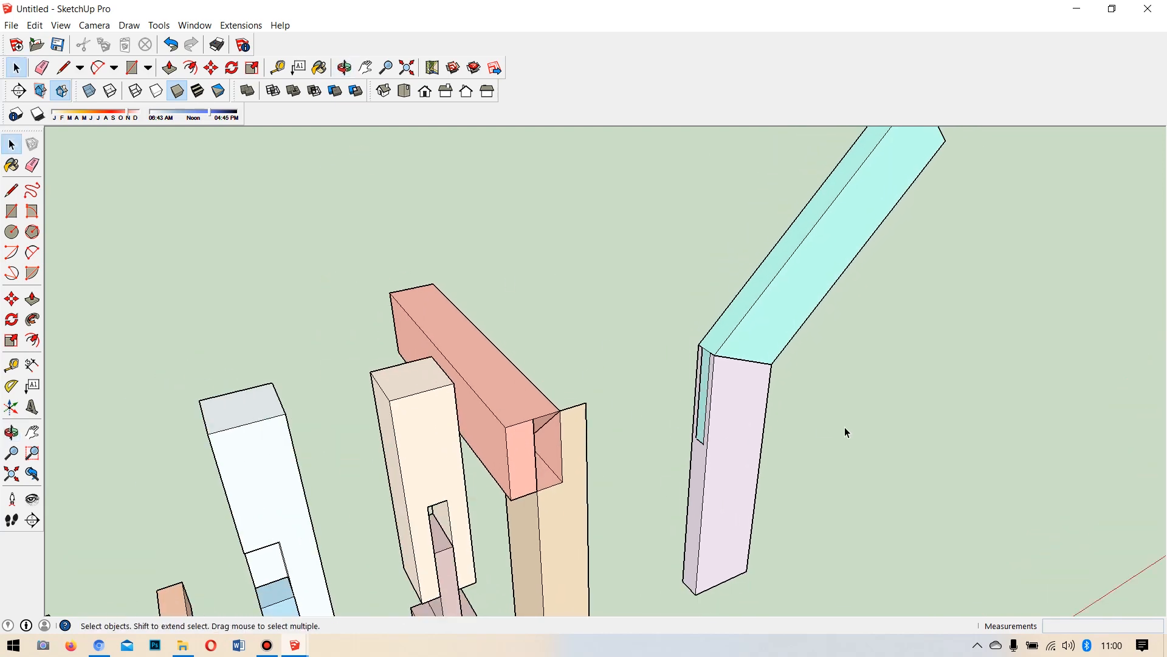
middle_click_drag(847, 432, 834, 313)
left_click(797, 269)
left_click(742, 443)
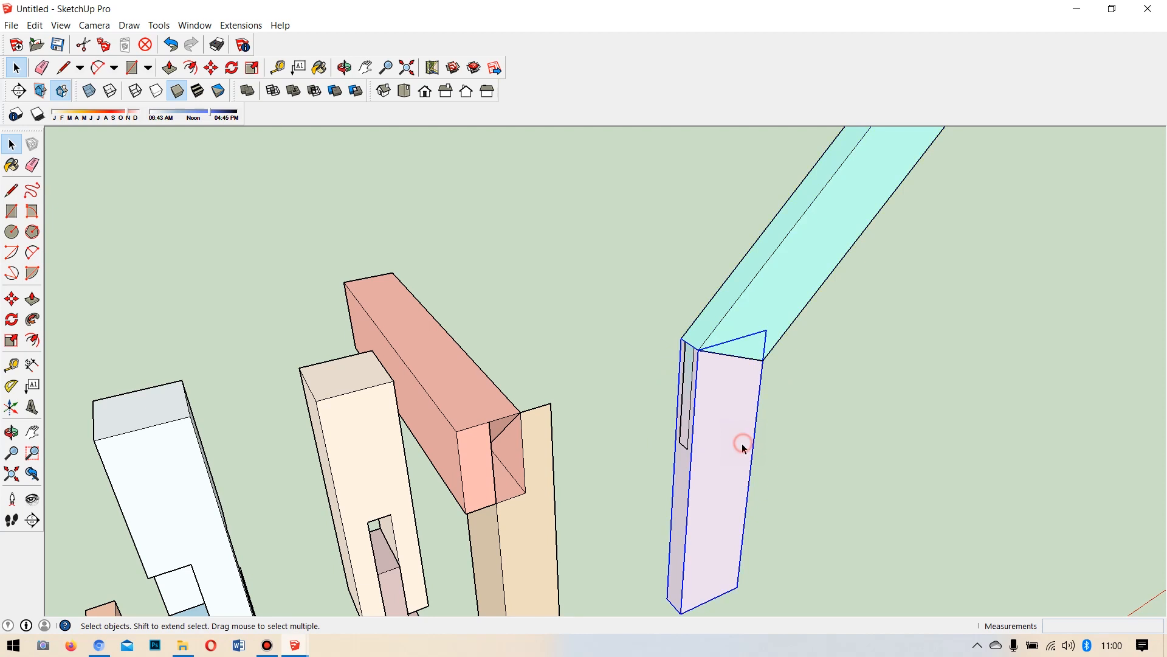
left_click(774, 251)
left_click(708, 444)
scroll(794, 299, "up", 3)
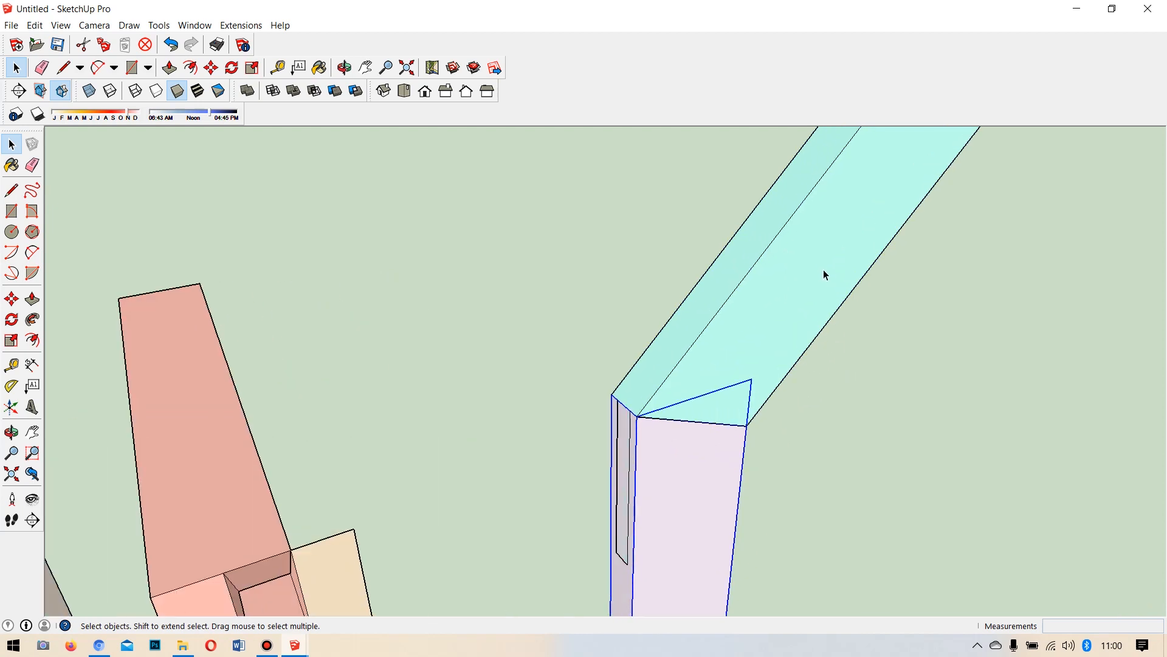
left_click(492, 262)
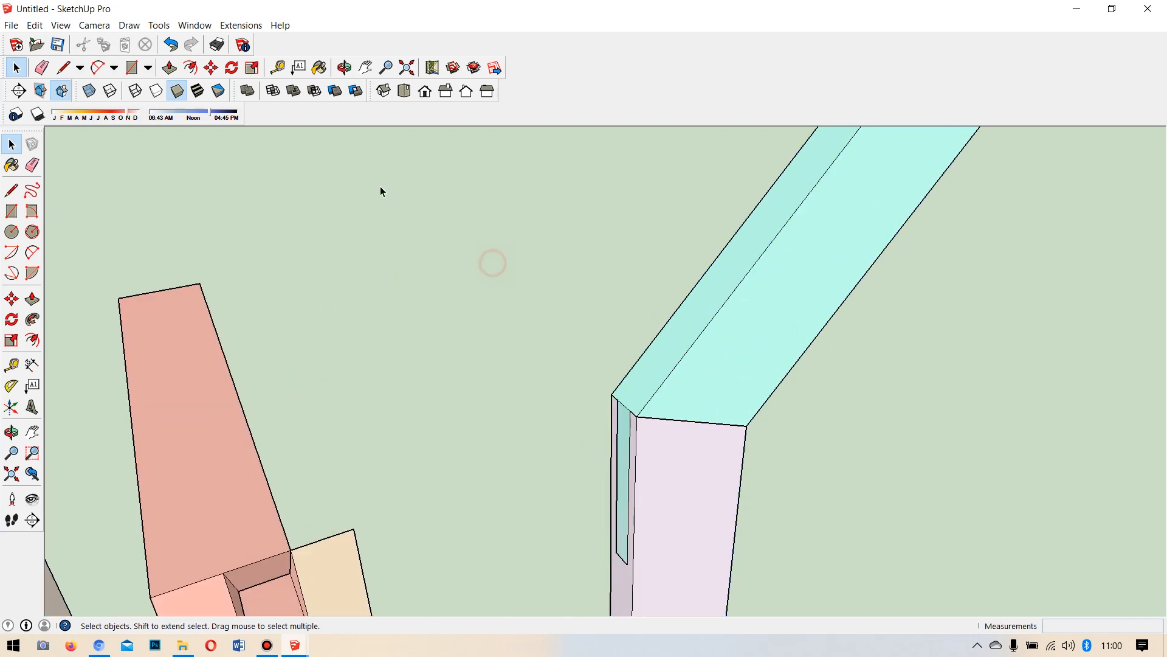
Trim the upright with the aquamarine beam as the cutting solid, keeping both pieces.
left_click(339, 97)
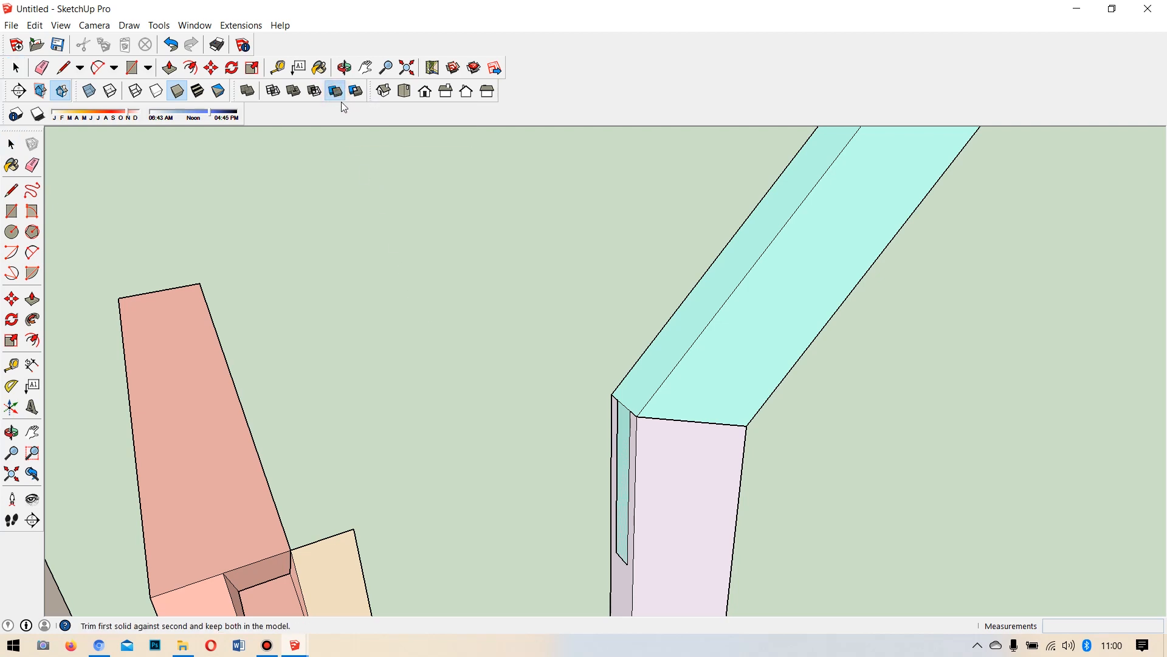
left_click(741, 339)
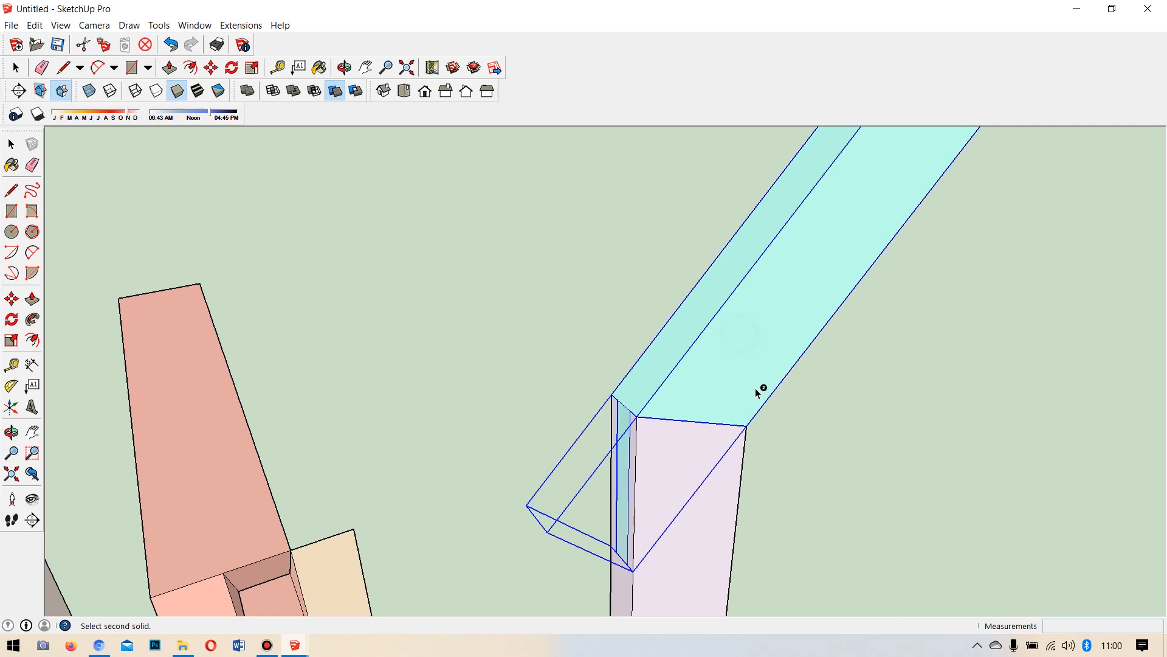
left_click(717, 523)
left_click(9, 144)
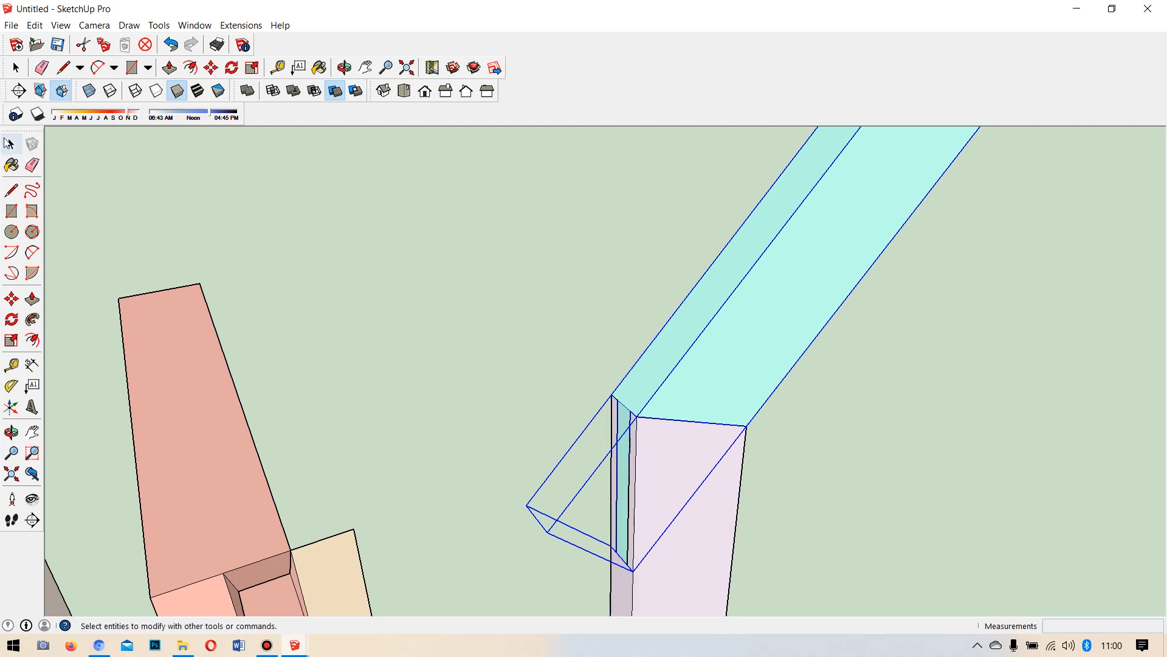
Move the aquamarine beam about 0.08 m away from the upright to expose the tenon and slot.
left_click(12, 299)
left_click(640, 418)
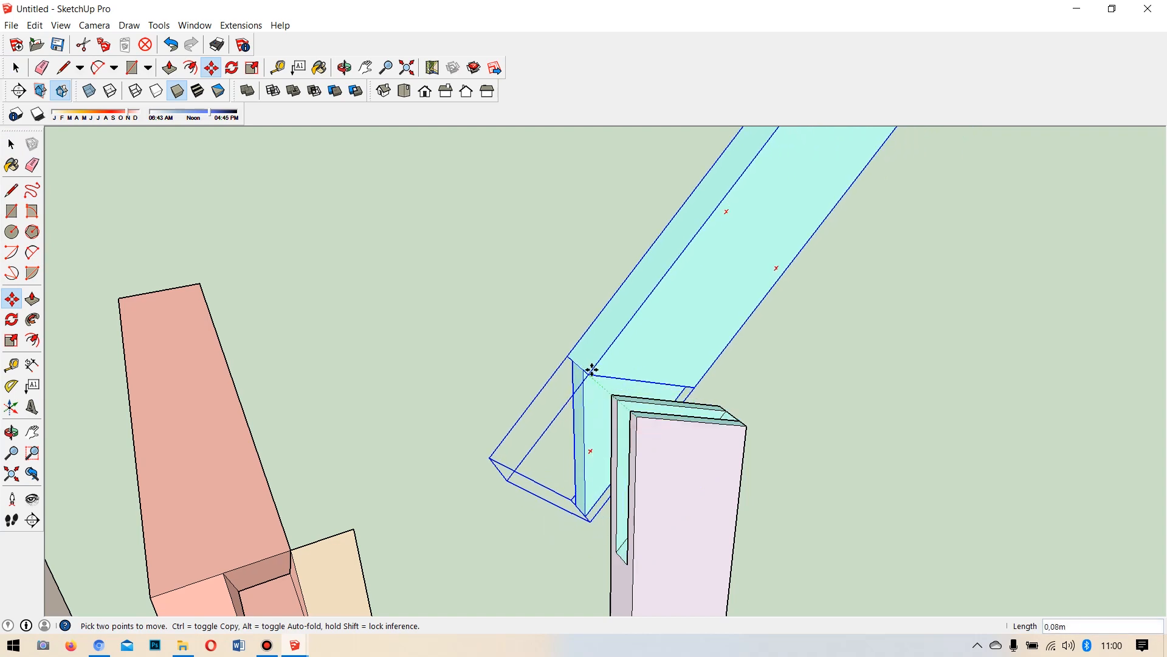
middle_click_drag(646, 426, 655, 360)
middle_click_drag(793, 339, 780, 479)
Paint all faces inside the upright's group, including the slot, with 0118_Thistle, then leave the group and close the materials palette.
left_click(11, 144)
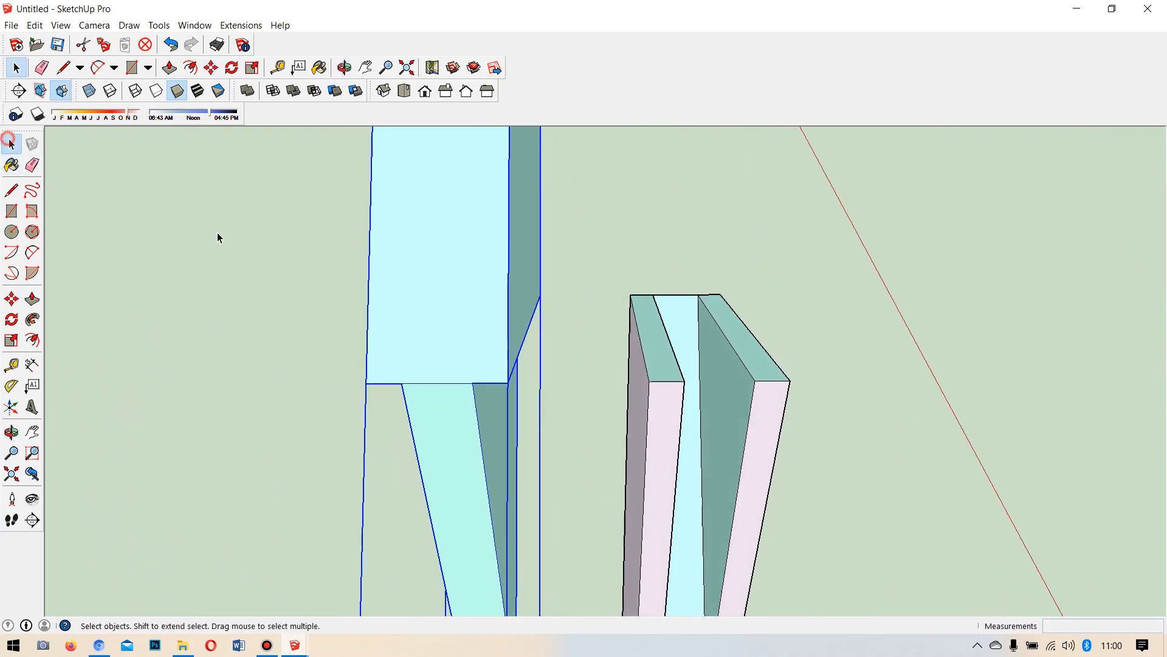
left_click(744, 386)
key("b")
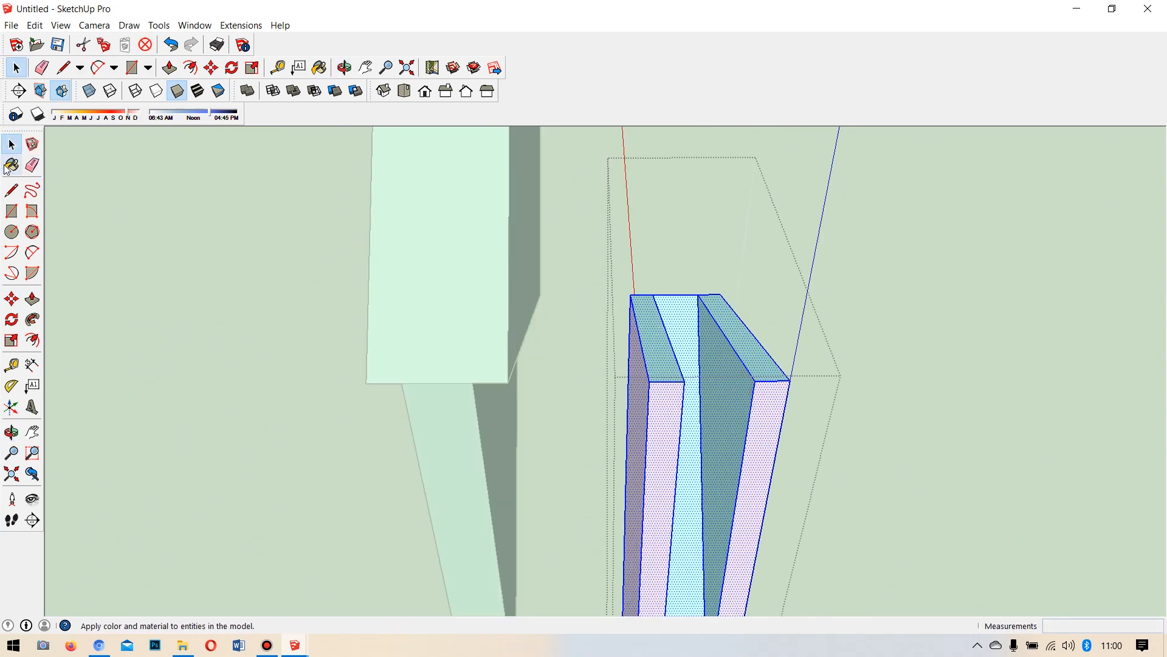
left_click(545, 126)
left_click(674, 433)
middle_click_drag(725, 402, 596, 340)
left_click(12, 144)
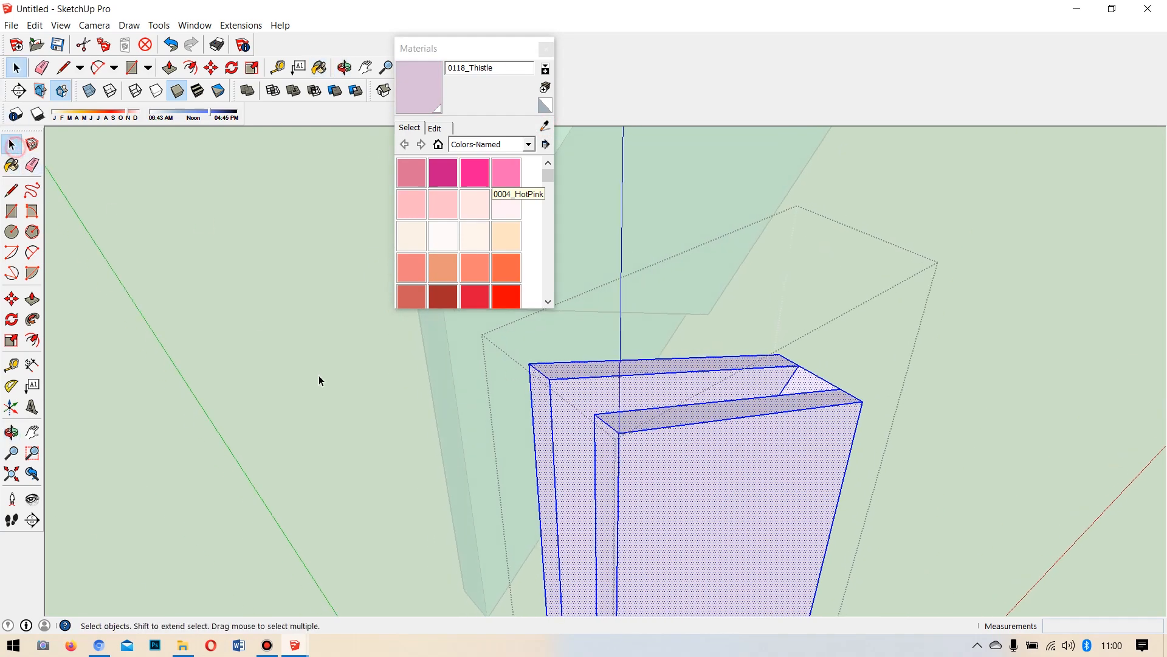
left_click(305, 366)
scroll(406, 374, "down", 1)
left_click(547, 51)
middle_click_drag(511, 365, 554, 395)
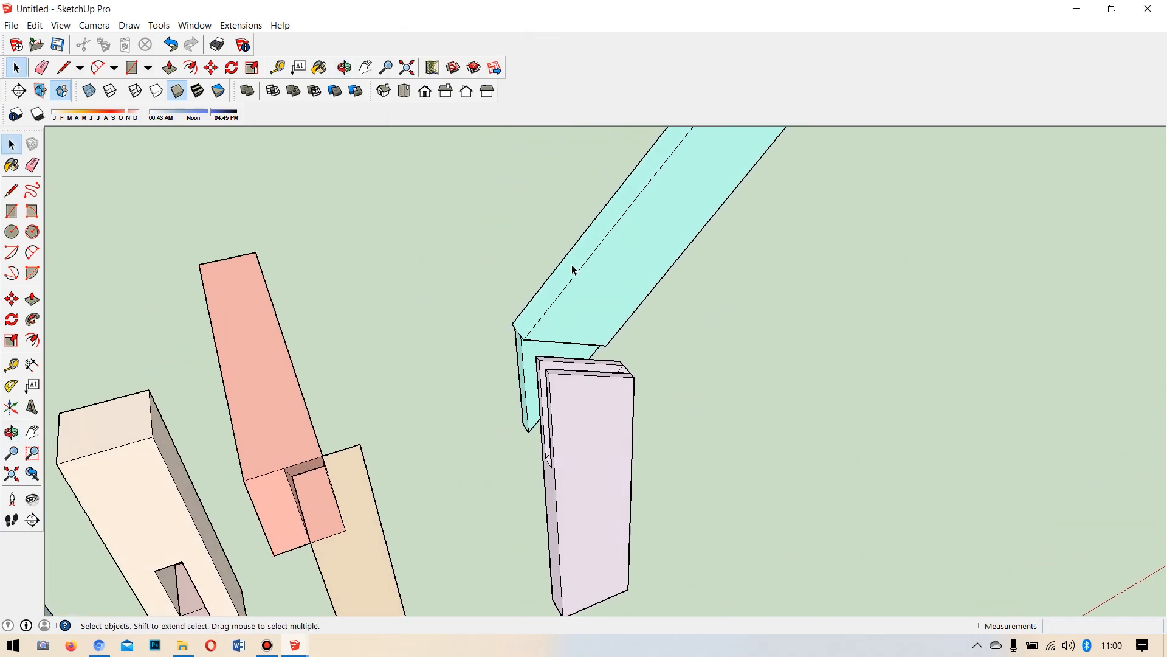
Move the aquamarine beam about 0.08 m back so its tenon sits in the upright's slot.
left_click(620, 316)
left_click(12, 298)
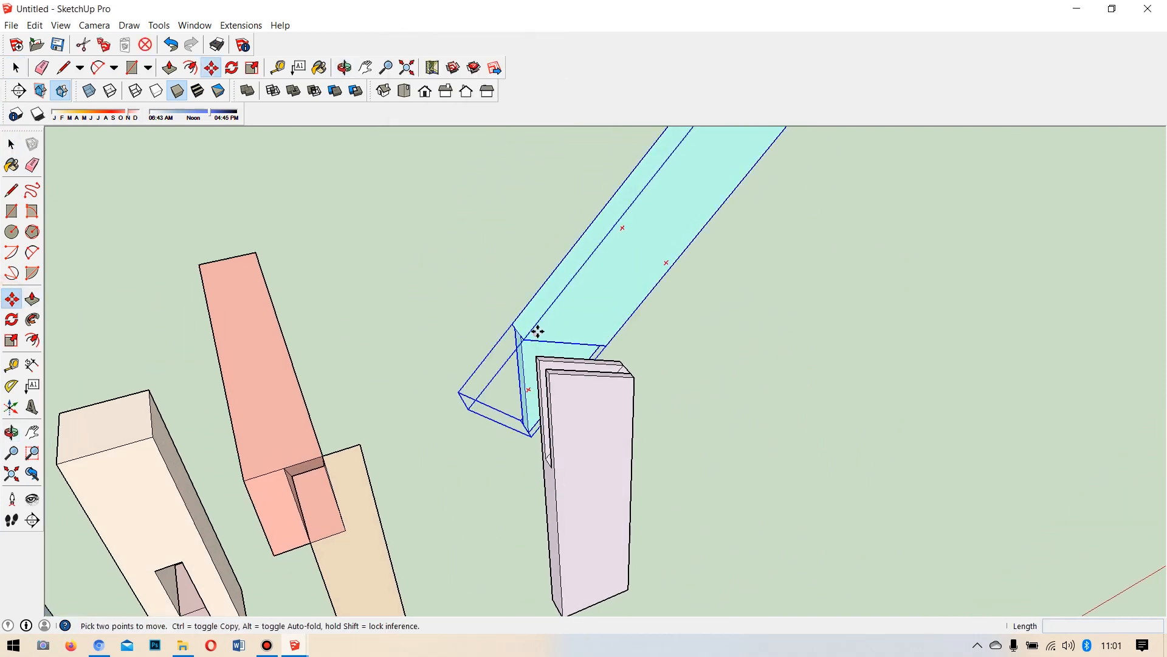
left_click(532, 345)
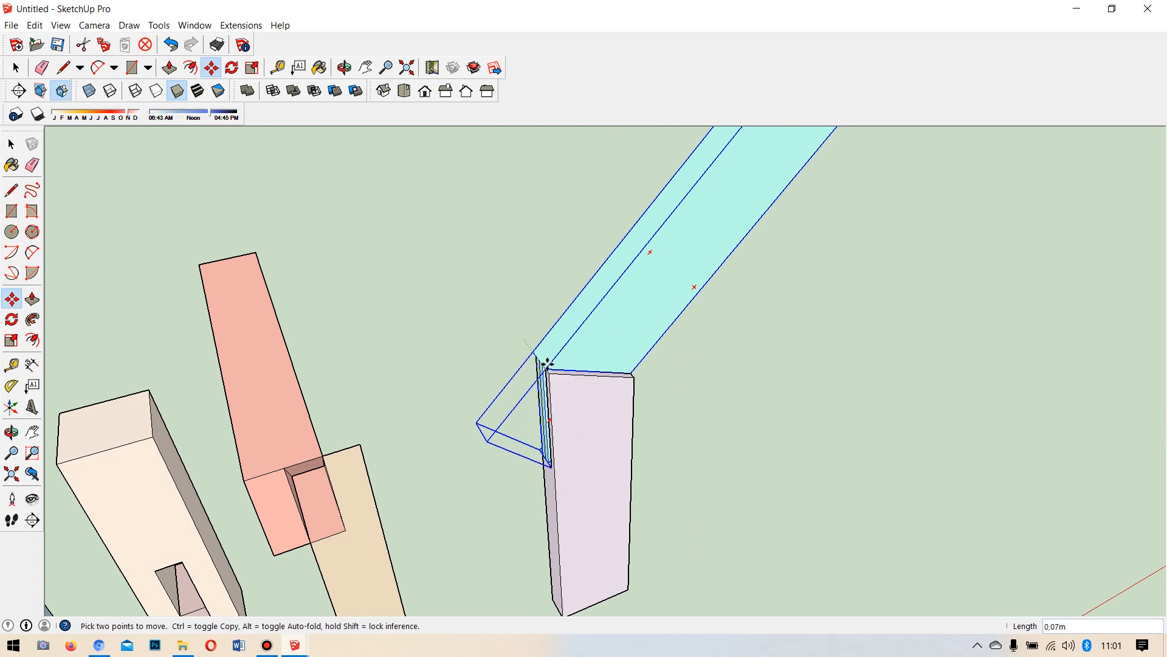
left_click(555, 380)
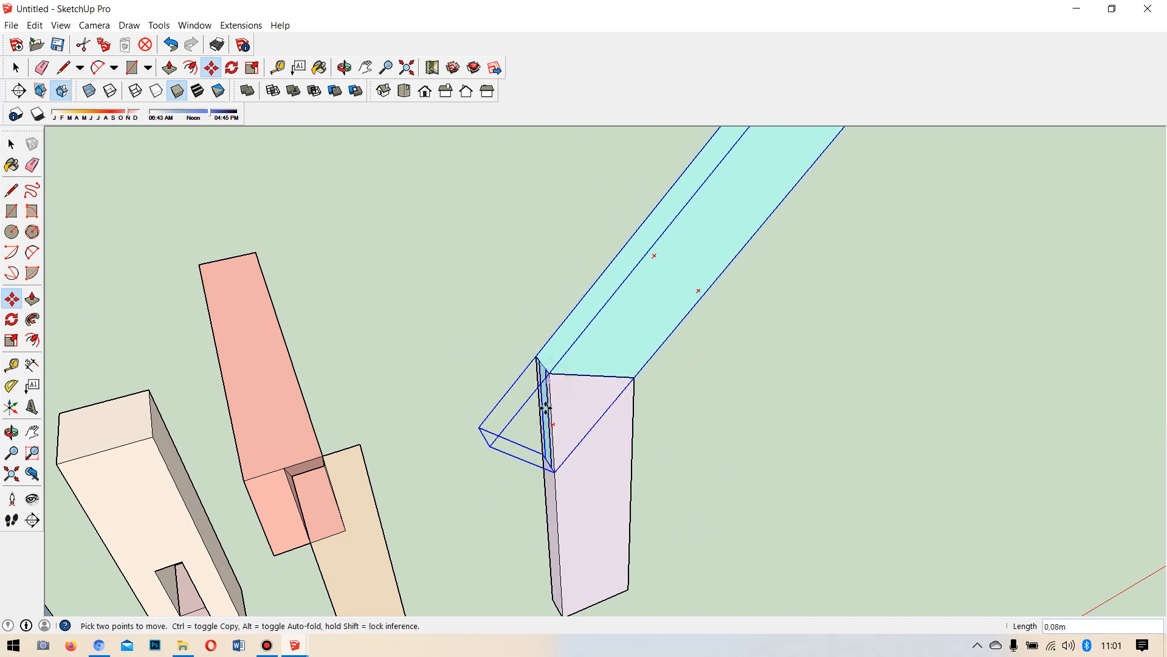
Raise the aquamarine beam about 0.06 m above the upright so the joint is shown partly pulled apart.
left_click(551, 375)
left_click(551, 332)
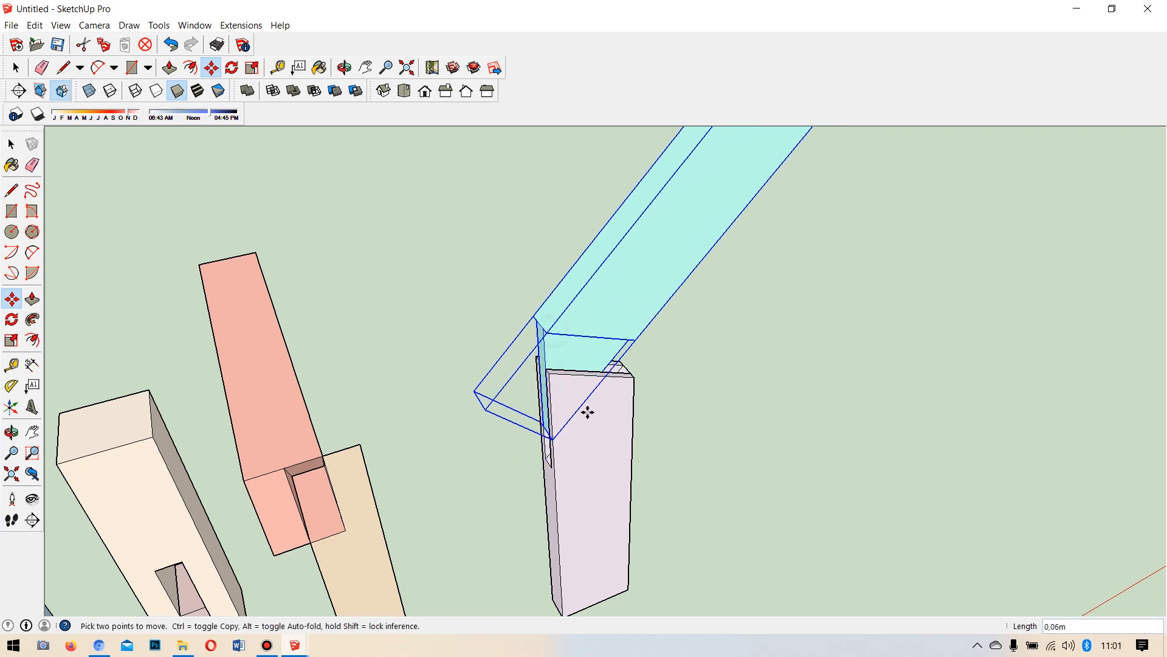
scroll(586, 411, "down", 1)
scroll(602, 409, "down", 4)
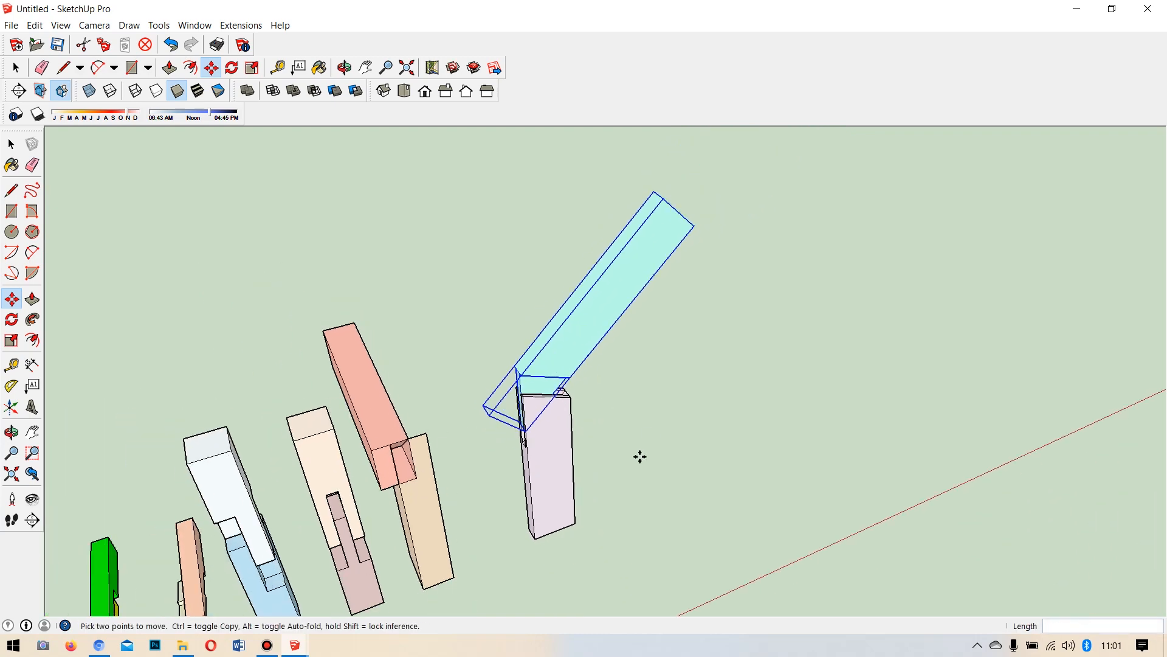
middle_click_drag(575, 420, 617, 391)
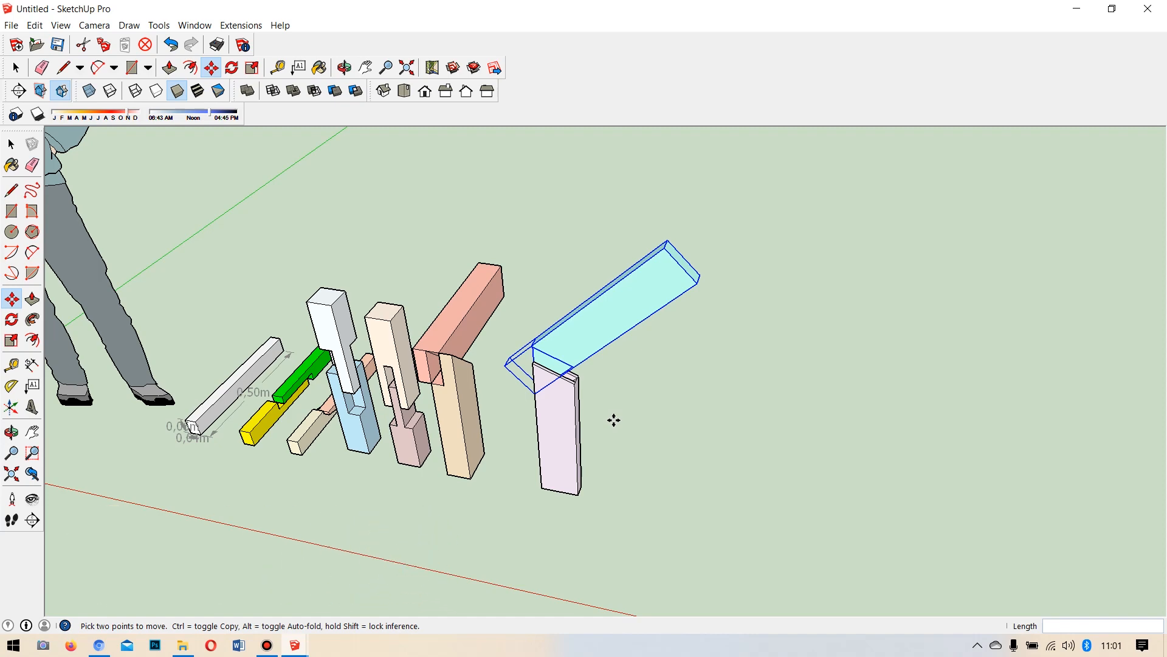
Copy the yellow-green and cream-pink lap joints together, placing the copies about 1.63 m along the row, beyond the upright.
middle_click_drag(635, 512, 523, 395)
scroll(321, 401, "up", 3)
scroll(321, 401, "up", 3)
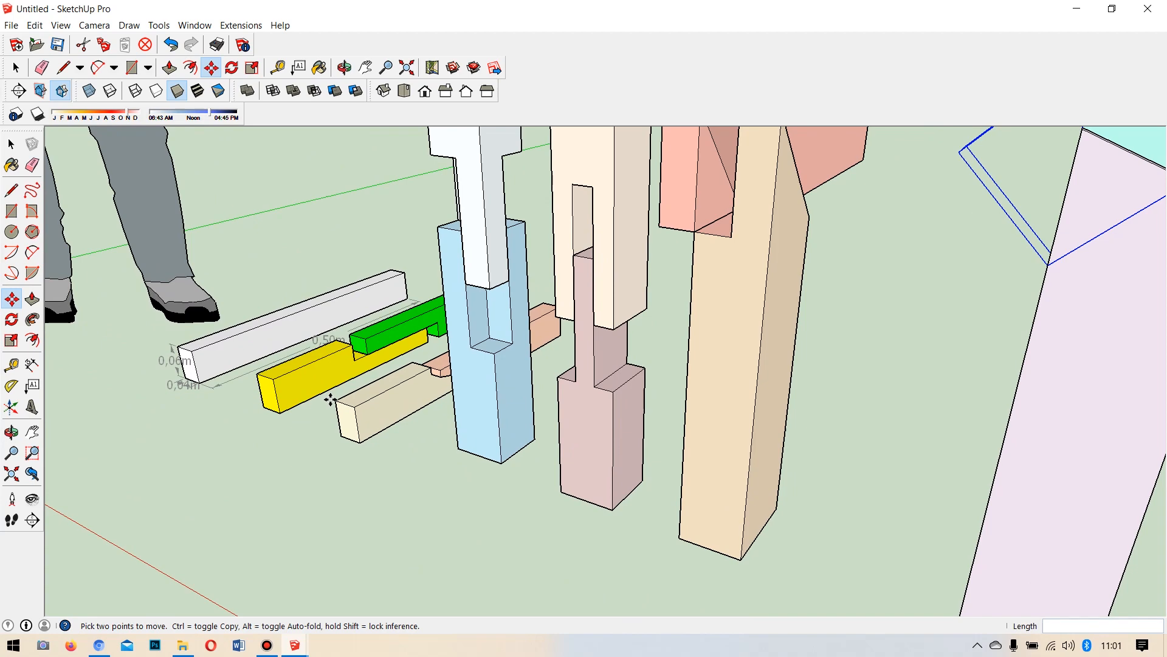
middle_click_drag(323, 400, 531, 404)
scroll(531, 404, "up", 1)
left_click(11, 145)
left_click_drag(480, 484, 293, 363)
left_click(11, 298)
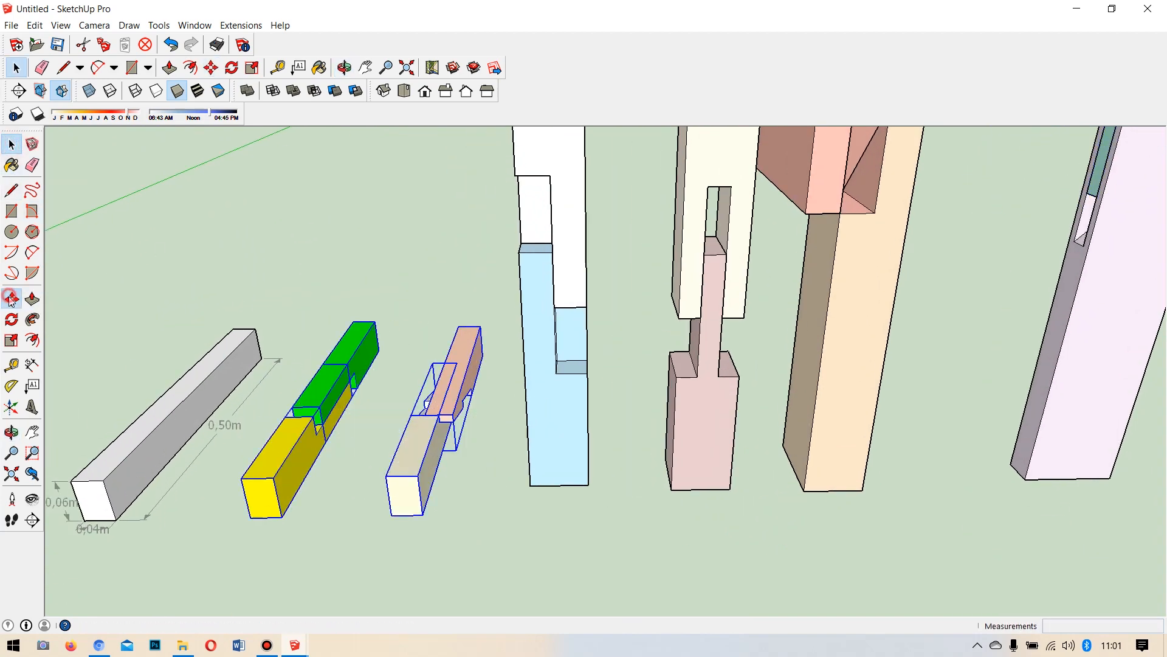
left_click(283, 519)
scroll(153, 477, "down", 5)
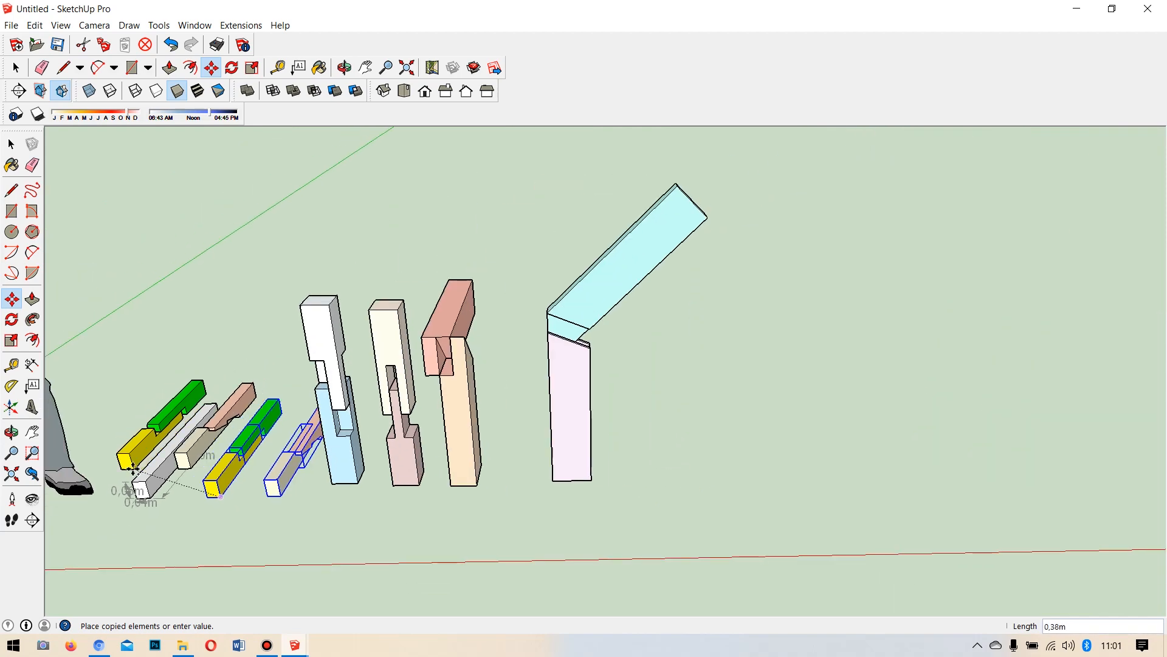
middle_click_drag(599, 480, 563, 452)
scroll(562, 453, "up", 3)
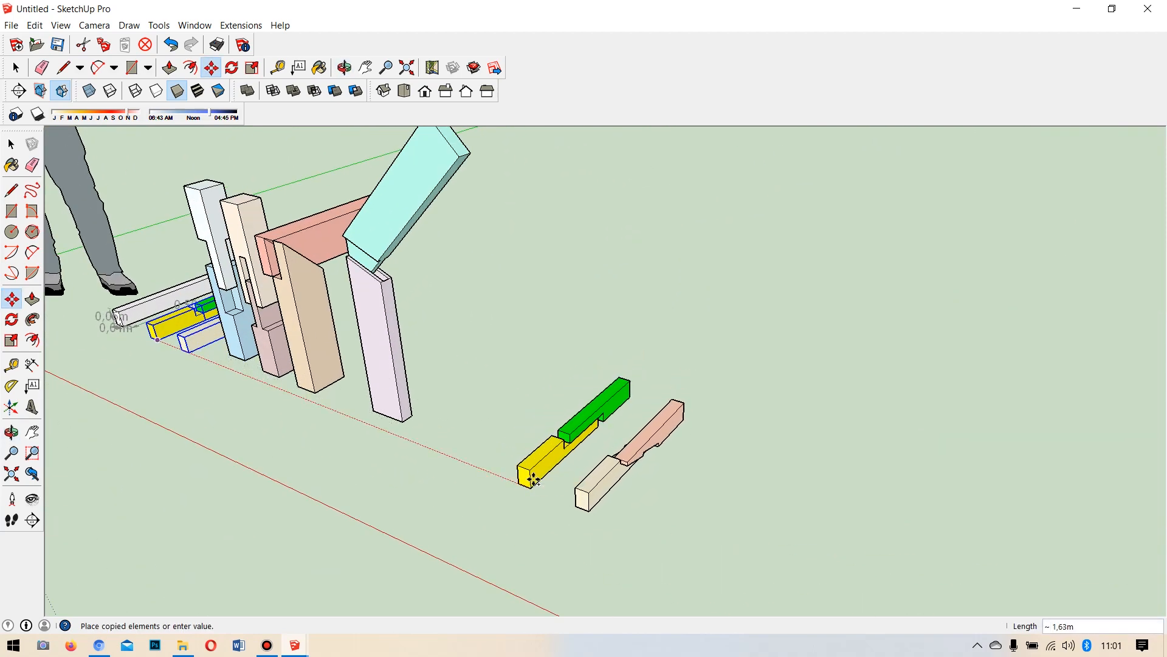
left_click(534, 482)
Move the copied cream-pink joint farther away from the copied yellow-green joint.
scroll(535, 479, "up", 3)
key("space")
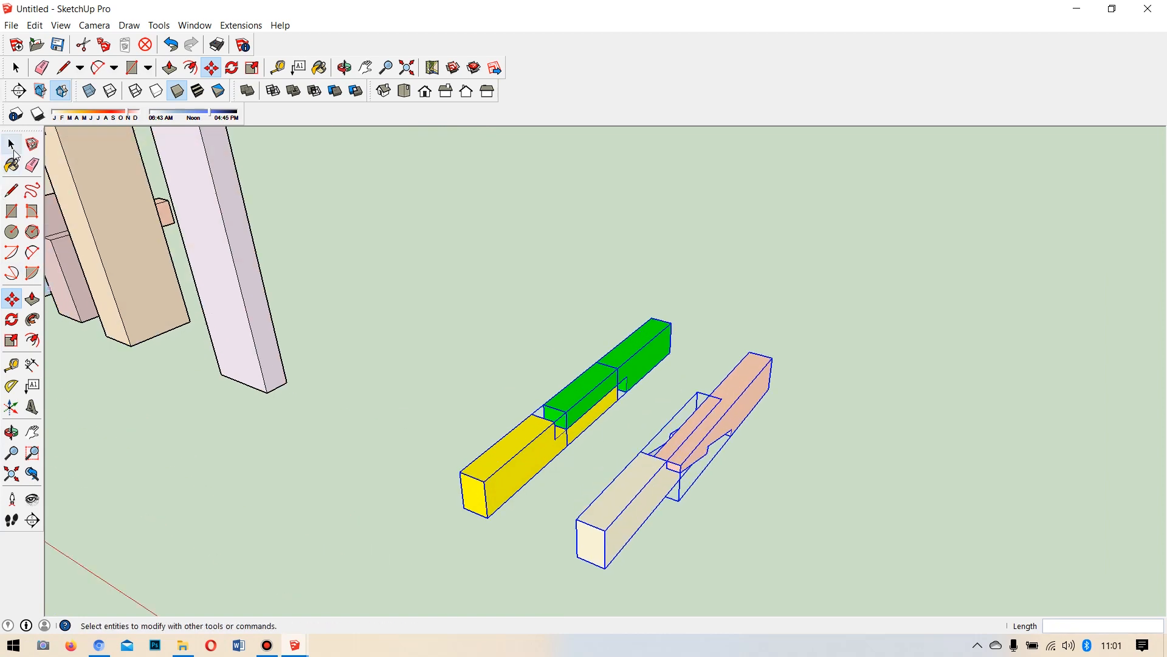
left_click_drag(832, 484, 642, 433)
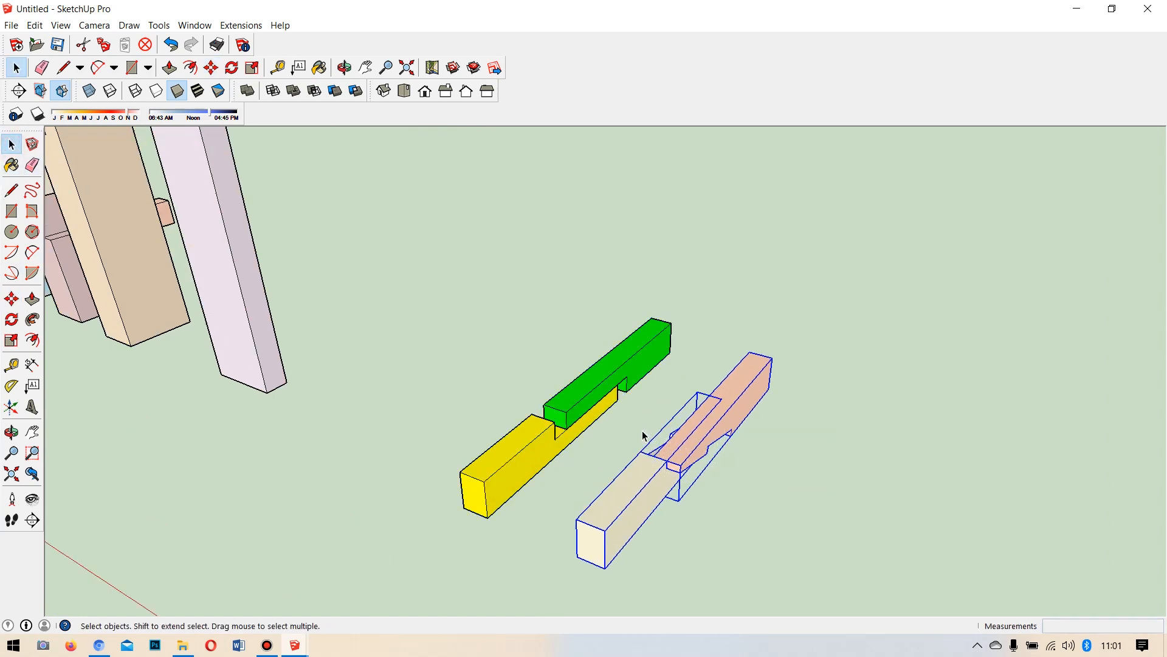
left_click(12, 299)
left_click(576, 555)
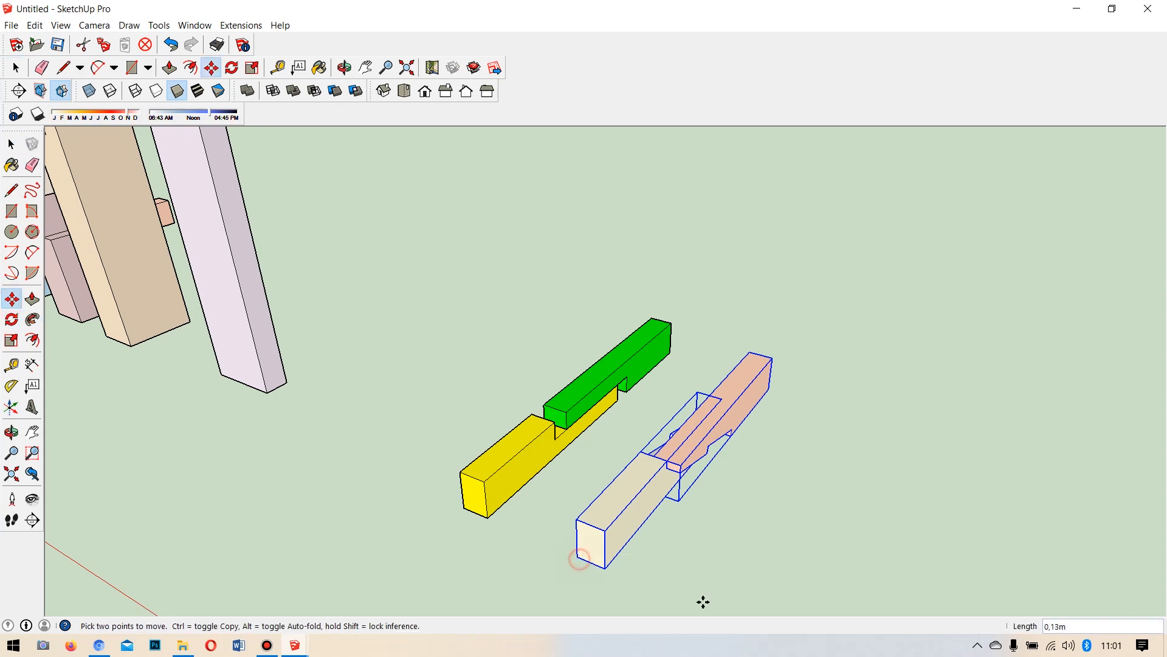
scroll(754, 462, "down", 5)
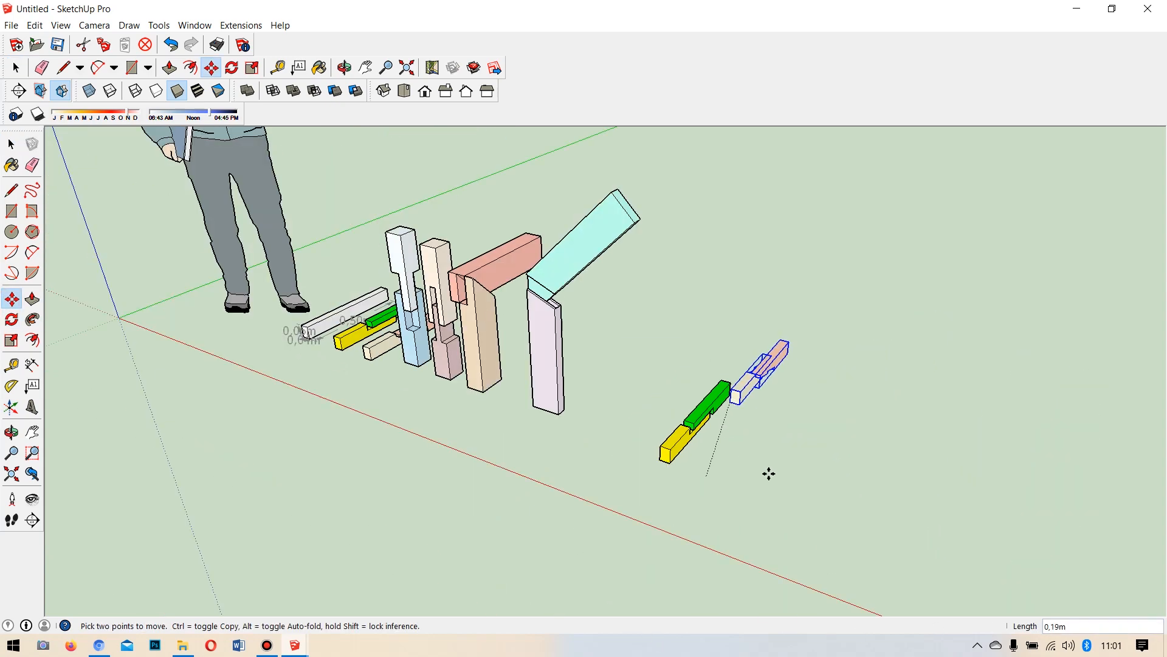
left_click(835, 522)
Move the copied green beam about 0.03 m onto the yellow beam's matching corner so the lap joint closes.
scroll(708, 470, "up", 8)
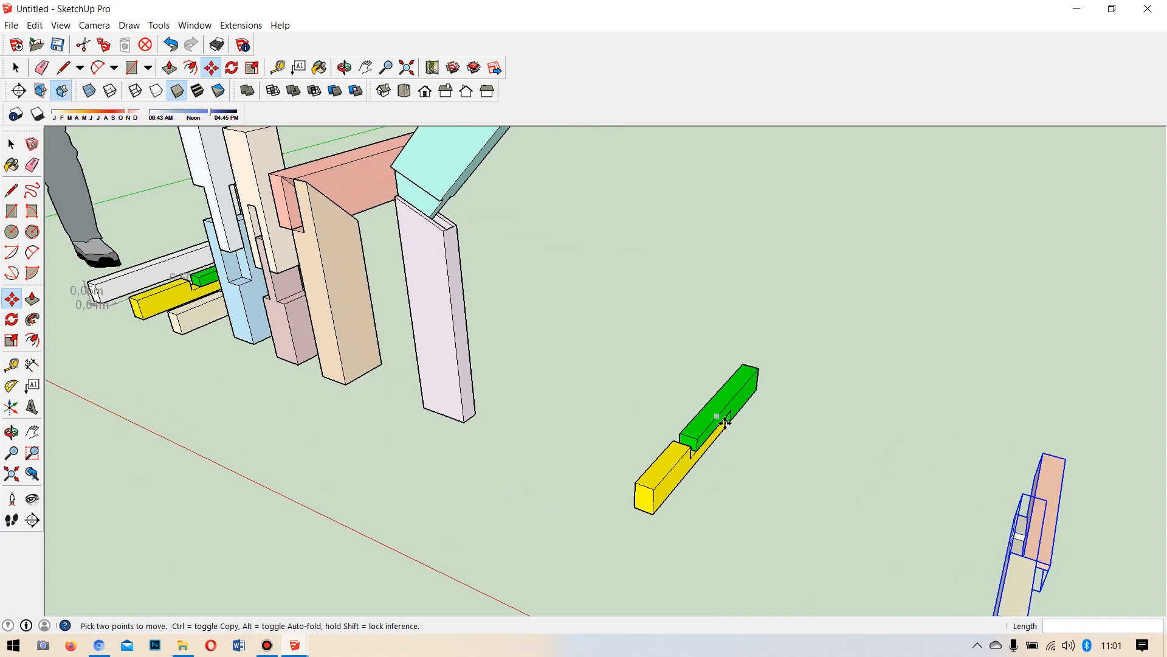
middle_click_drag(726, 411, 577, 341)
scroll(555, 320, "up", 5)
scroll(586, 315, "down", 5)
scroll(587, 315, "up", 6)
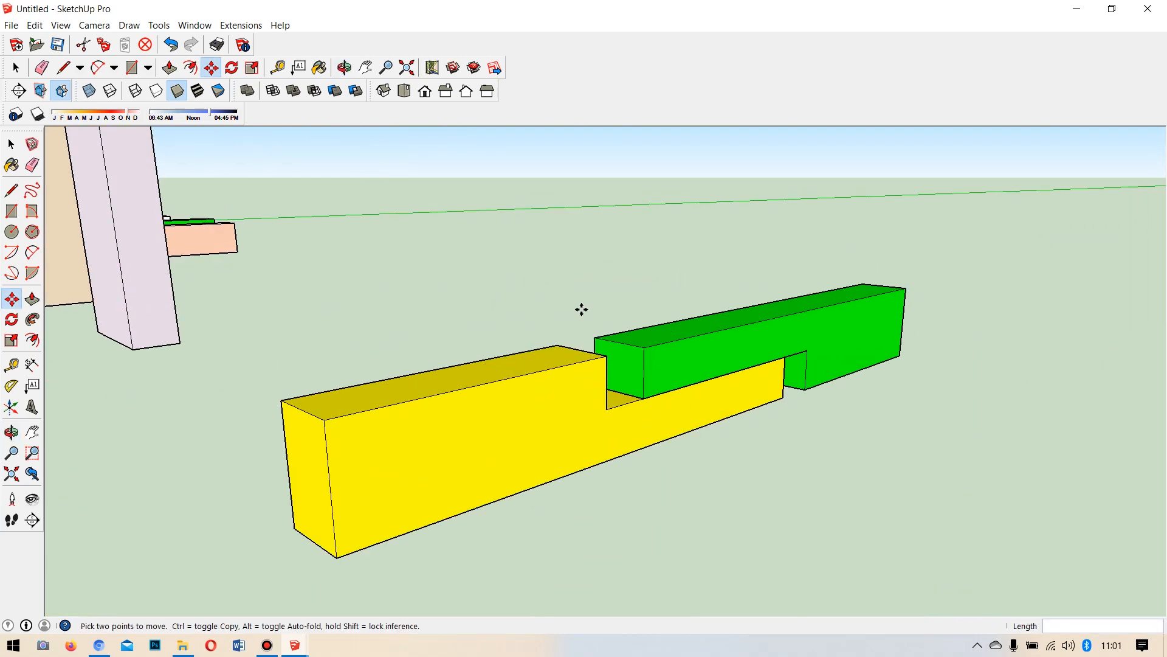
scroll(648, 326, "down", 3)
left_click(11, 144)
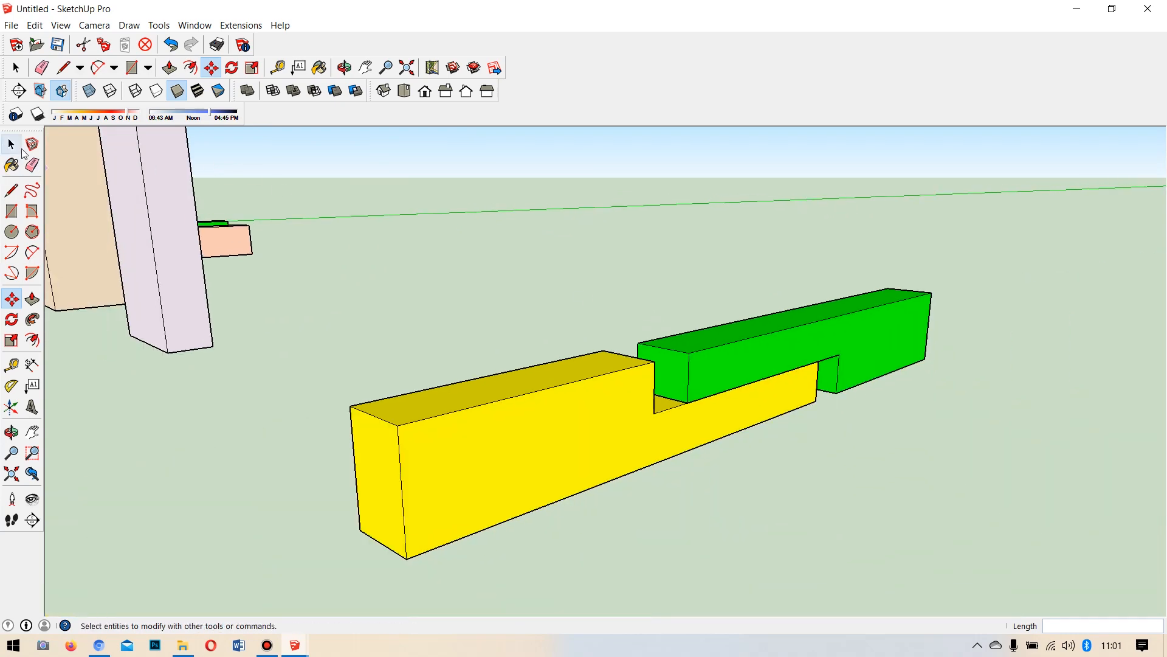
middle_click_drag(760, 374, 697, 394)
left_click(699, 395)
left_click(11, 298)
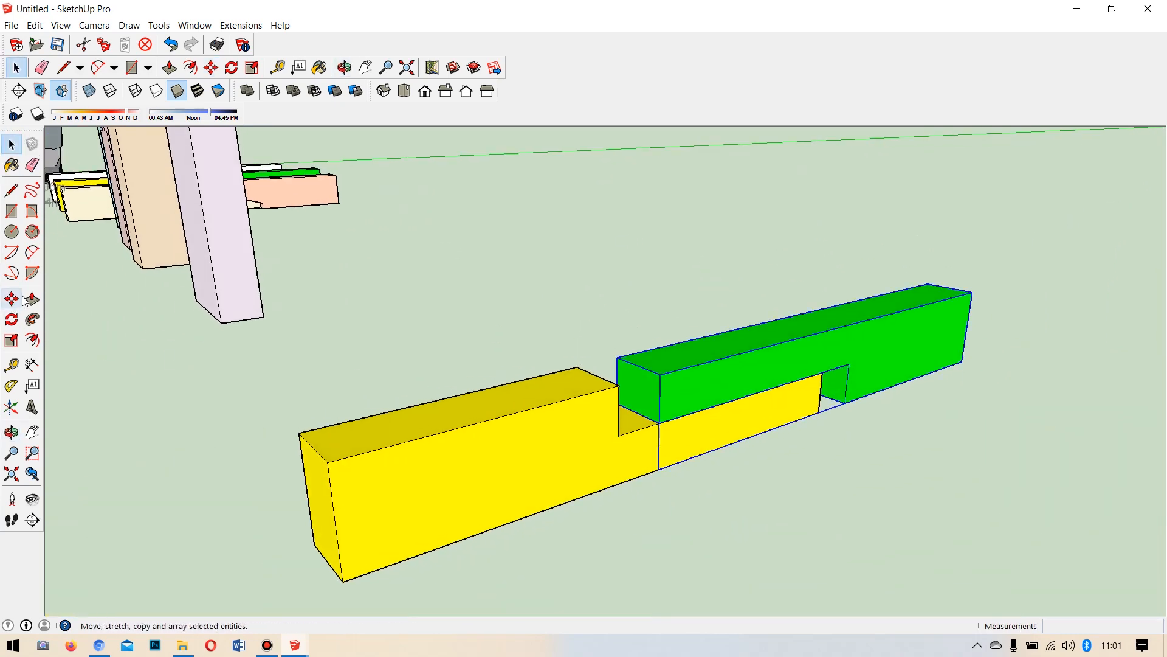
left_click(660, 378)
left_click(619, 391)
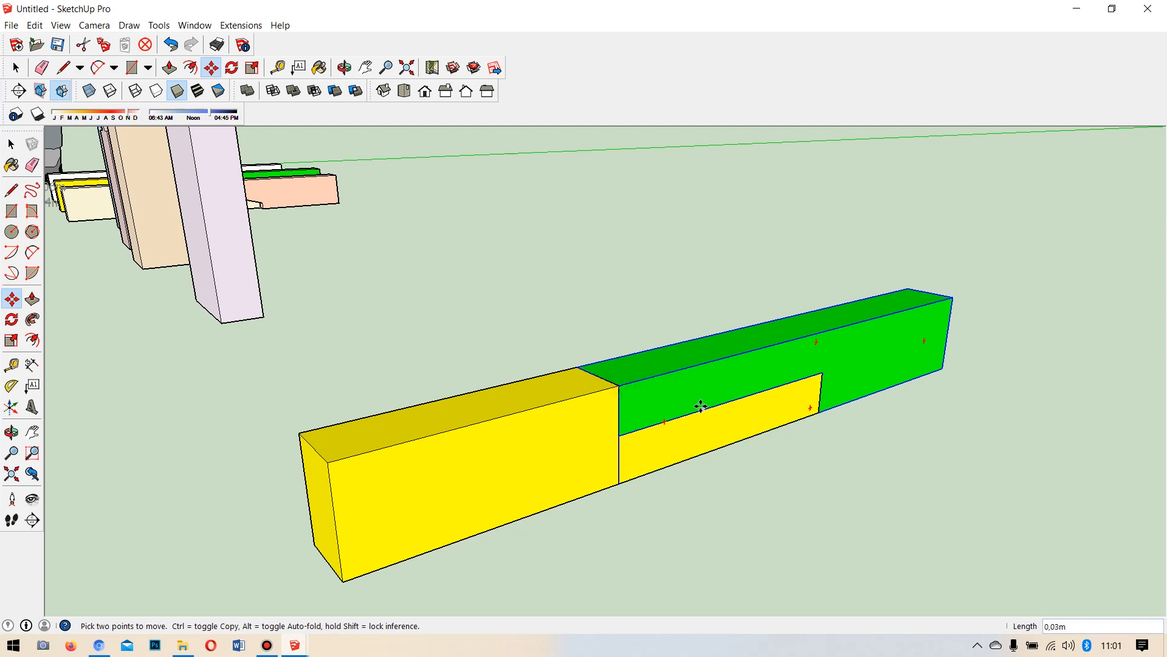
Draw a line from the closed joint's corner back along the yellow beam's upper edge, and a short line down its side face.
middle_click_drag(652, 441, 657, 391)
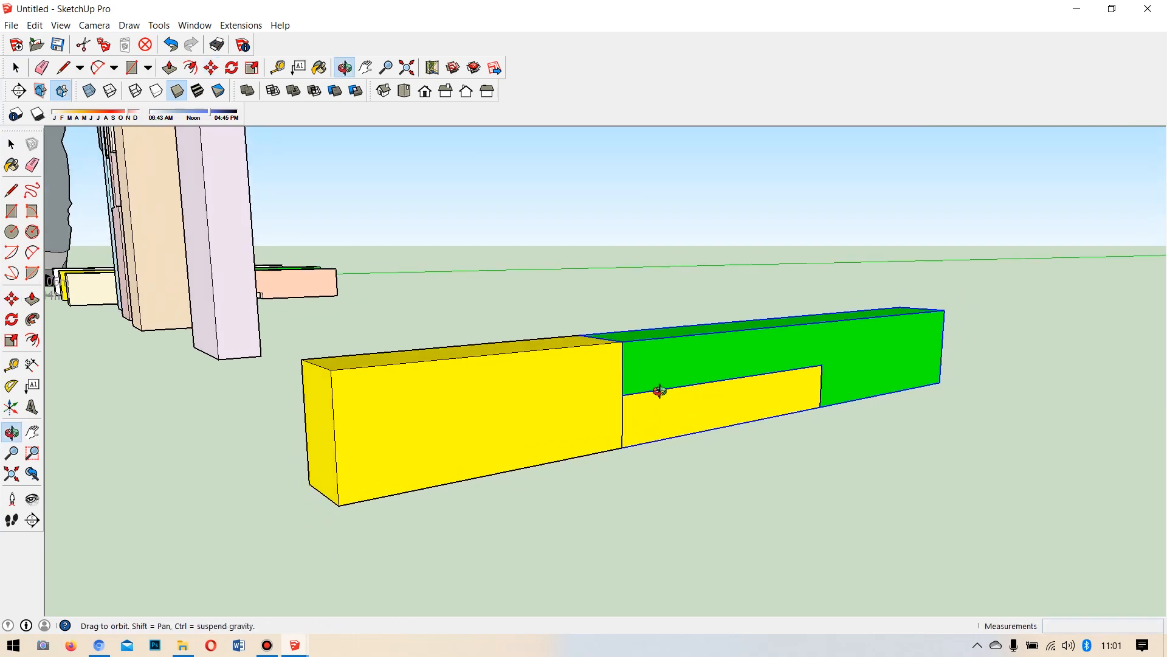
scroll(633, 336, "up", 5)
scroll(714, 363, "down", 1)
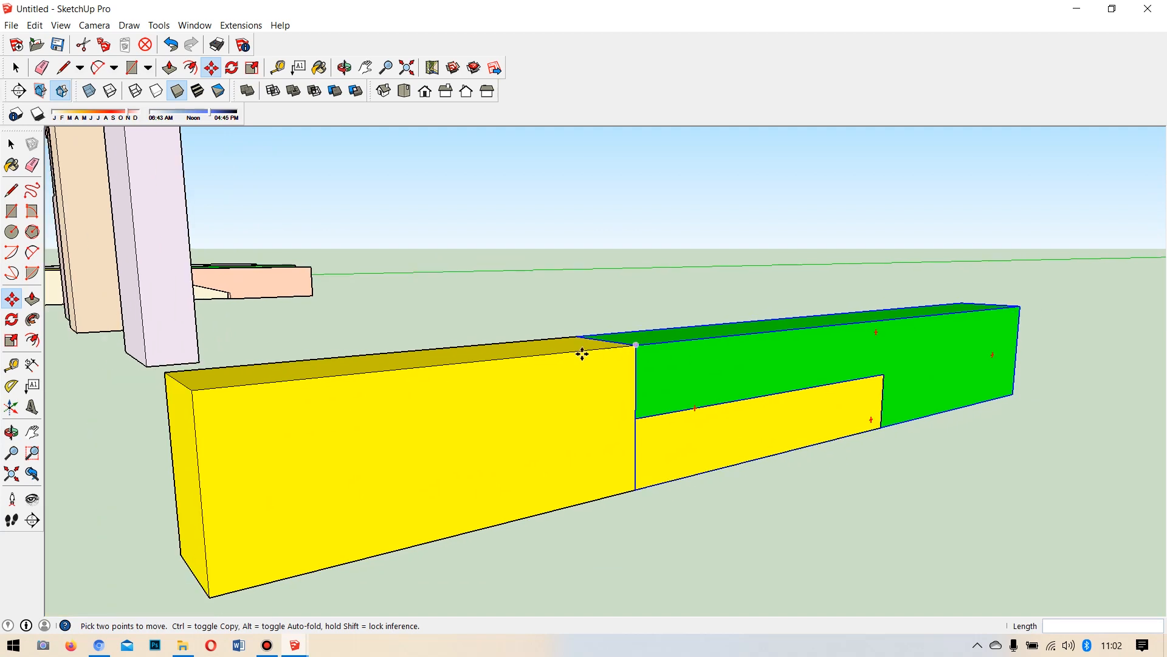
left_click(9, 195)
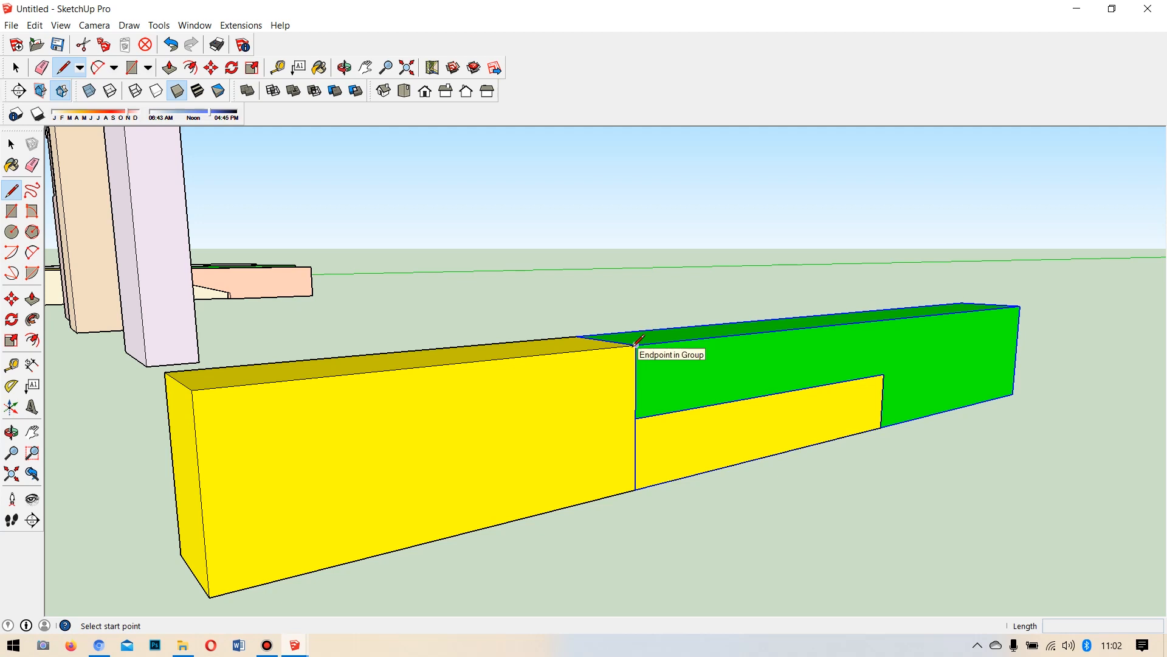
middle_click_drag(613, 401, 547, 427)
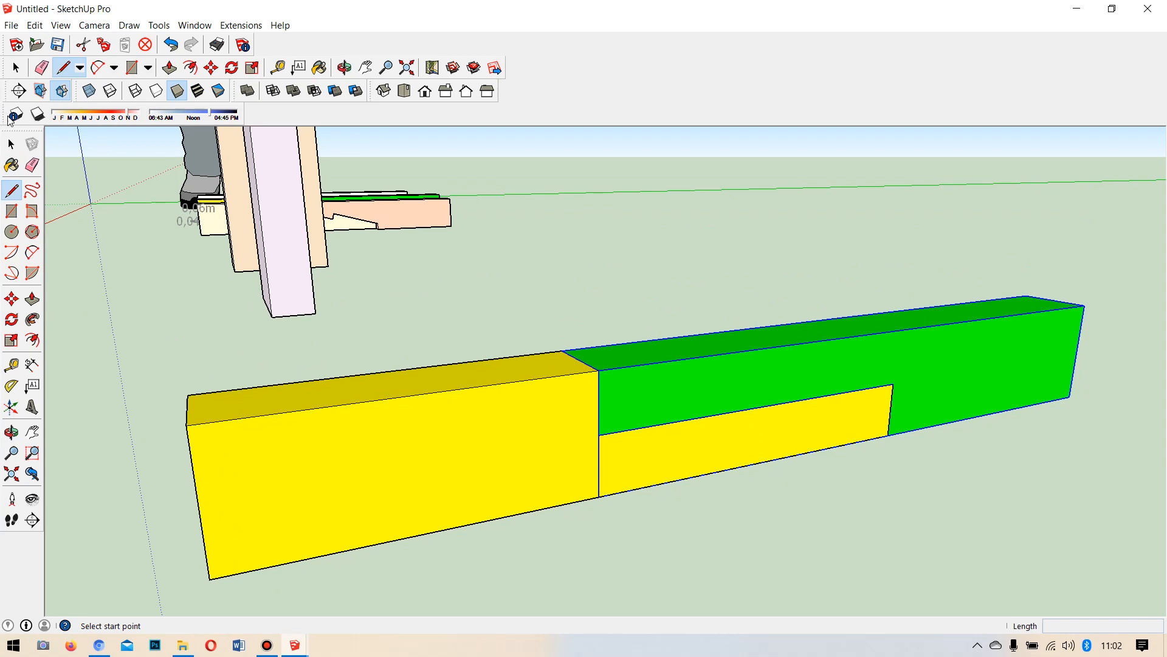
left_click(11, 145)
left_click(524, 305)
left_click(11, 190)
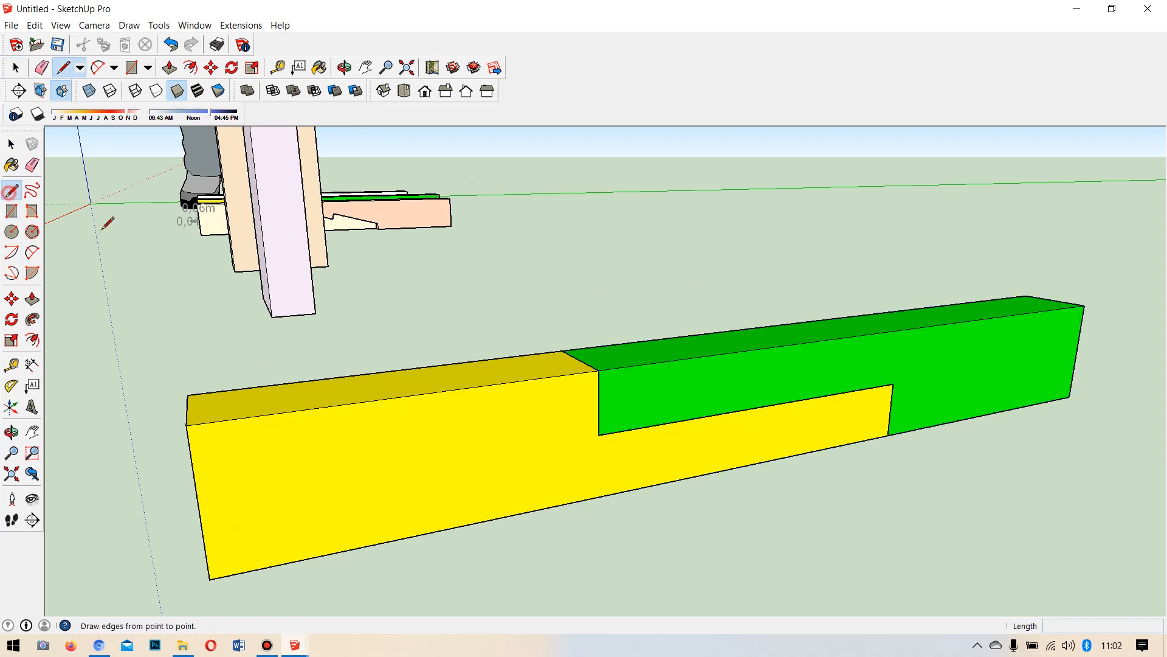
left_click(599, 369)
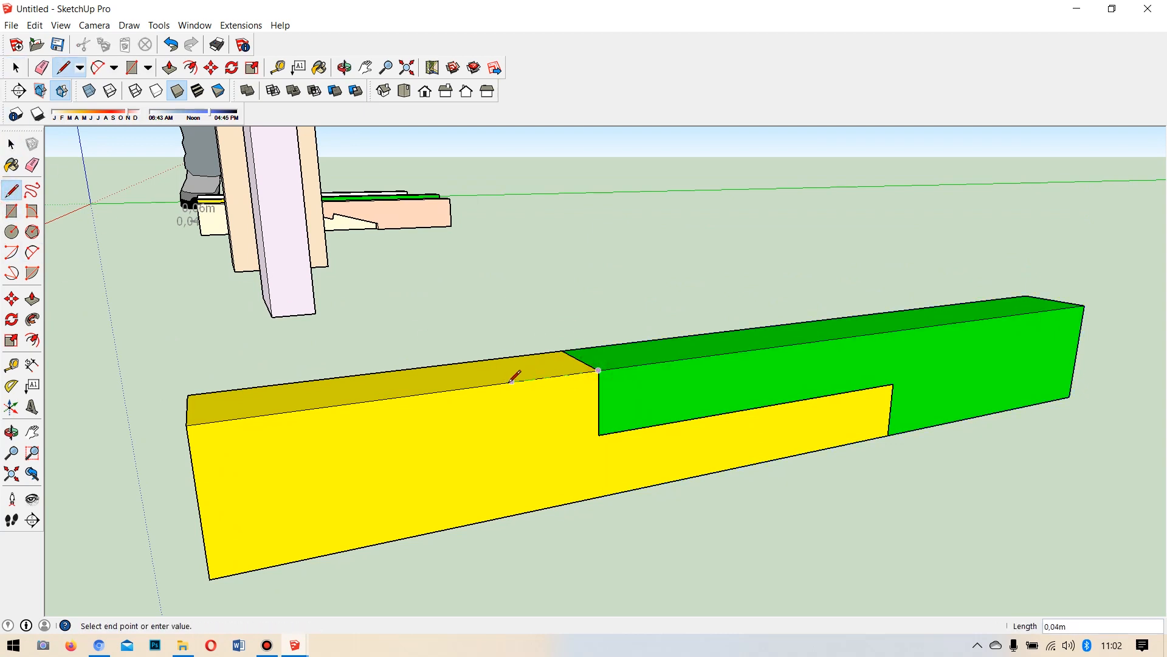
type(",")
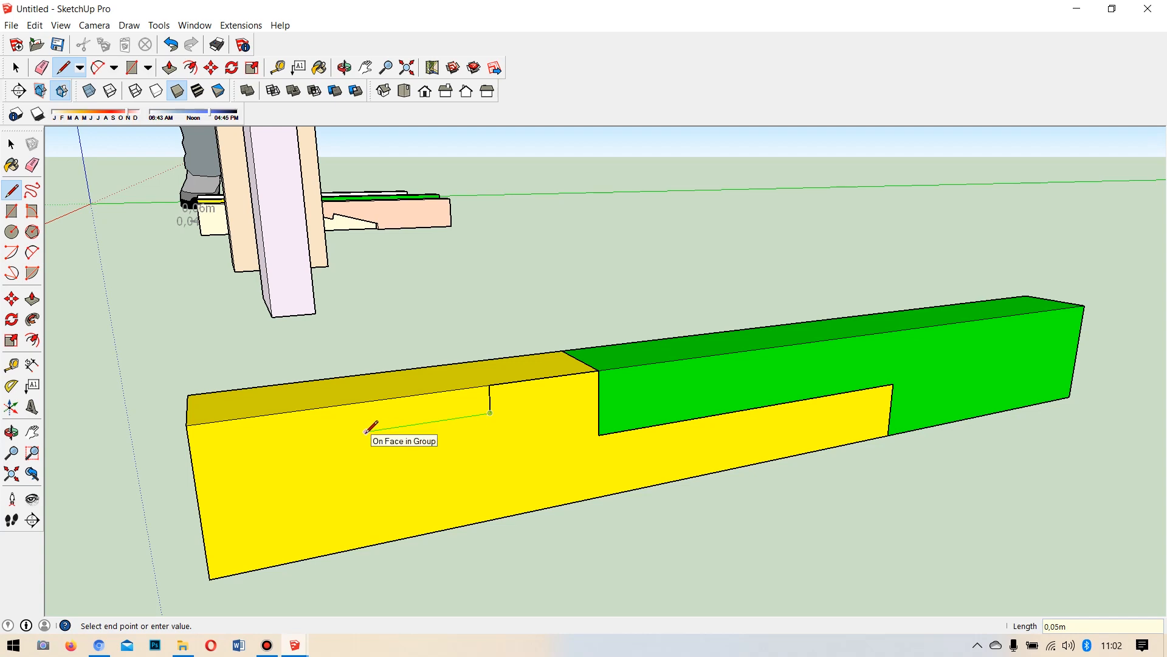
Extend the outline 0.06 m along the yellow beam's side face, parallel to its edge, and 0.06 m straight up.
mouse_move(404, 424)
middle_mouse_down()
mouse_move(458, 425)
mouse_move(432, 433)
middle_mouse_up()
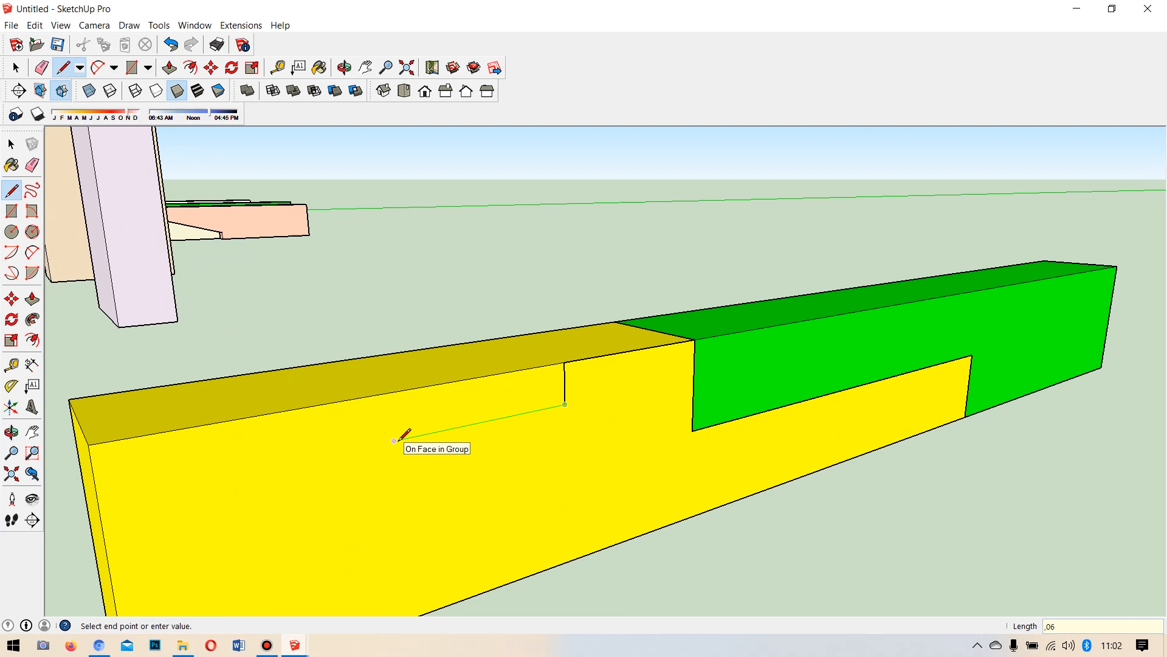
key("Return")
scroll(339, 465, "down", 2)
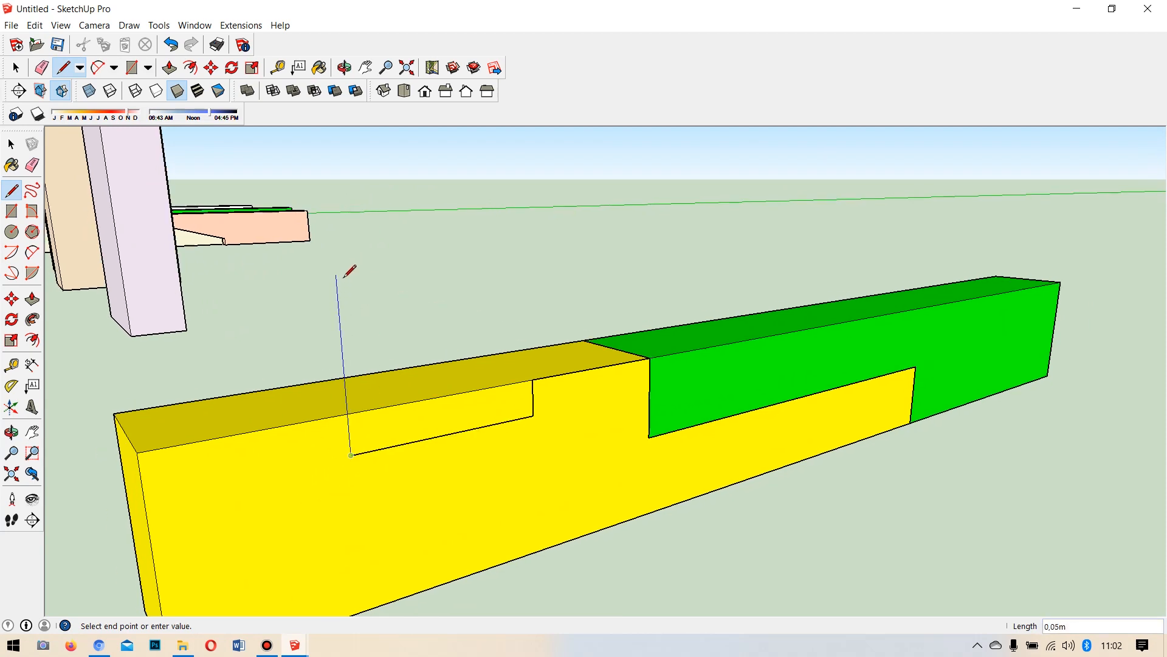
middle_click_drag(346, 267, 516, 279)
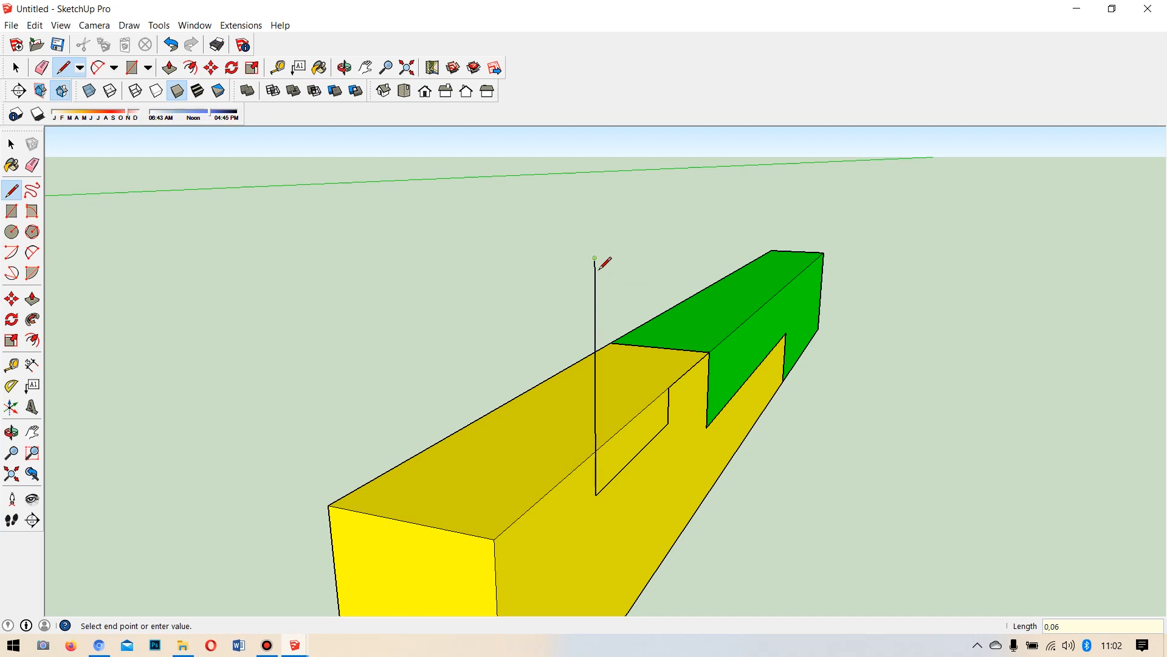
key("Escape")
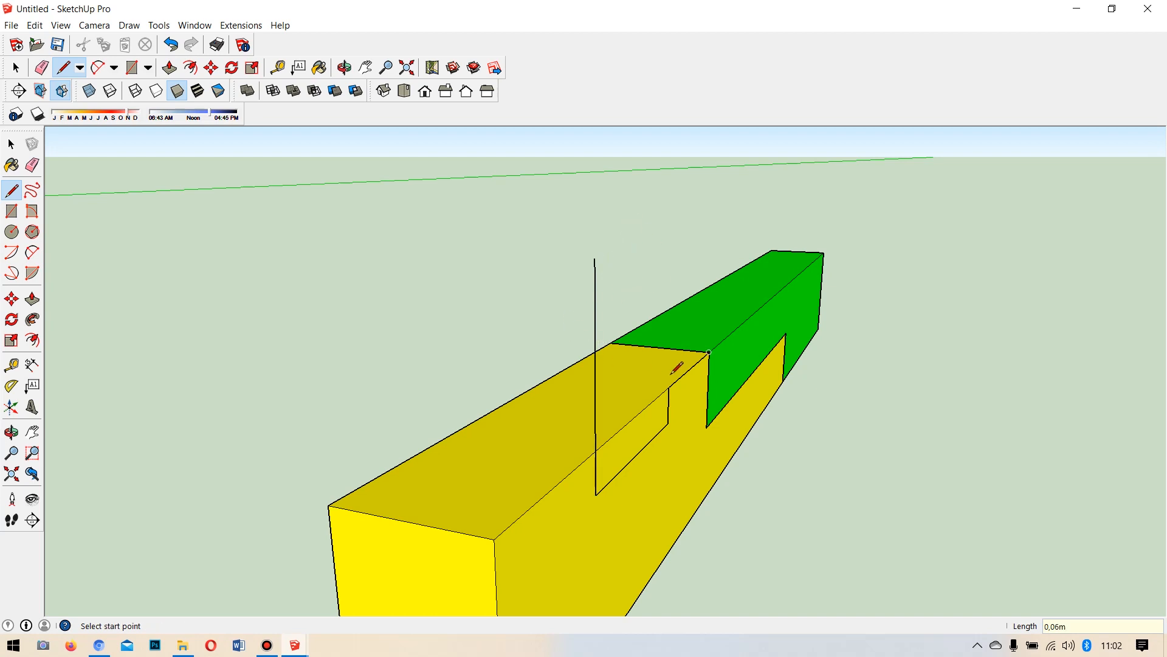
left_click(10, 144)
mouse_move(674, 453)
middle_mouse_down()
mouse_move(604, 393)
mouse_move(626, 388)
middle_mouse_up()
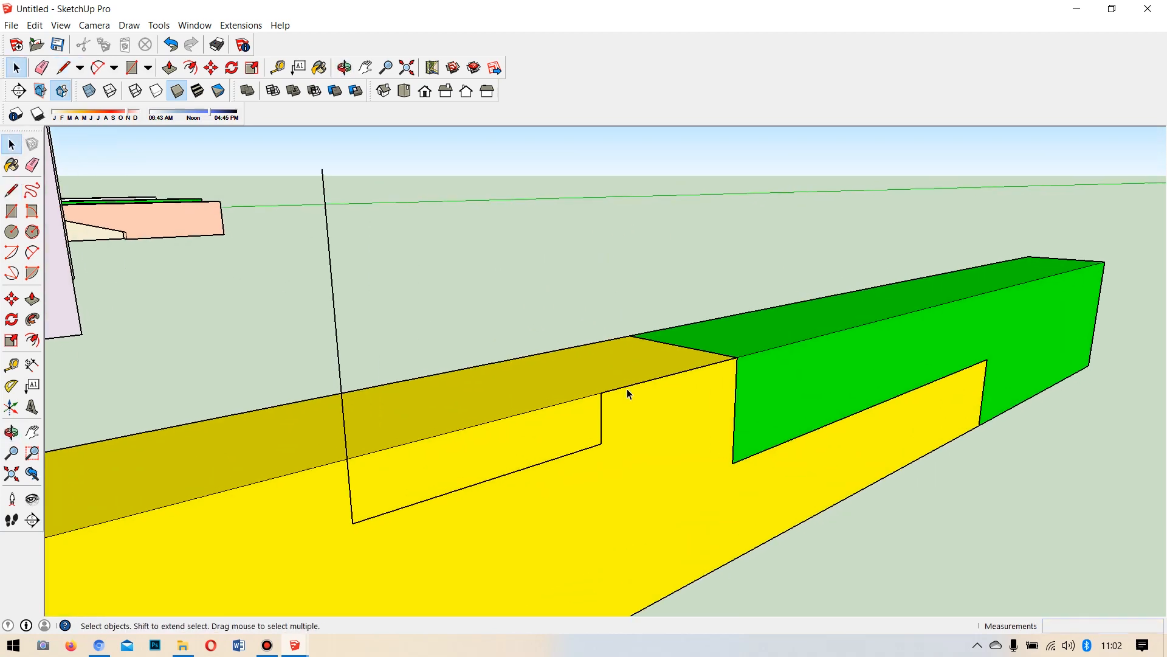
left_click(626, 389)
left_click(602, 418, "shift")
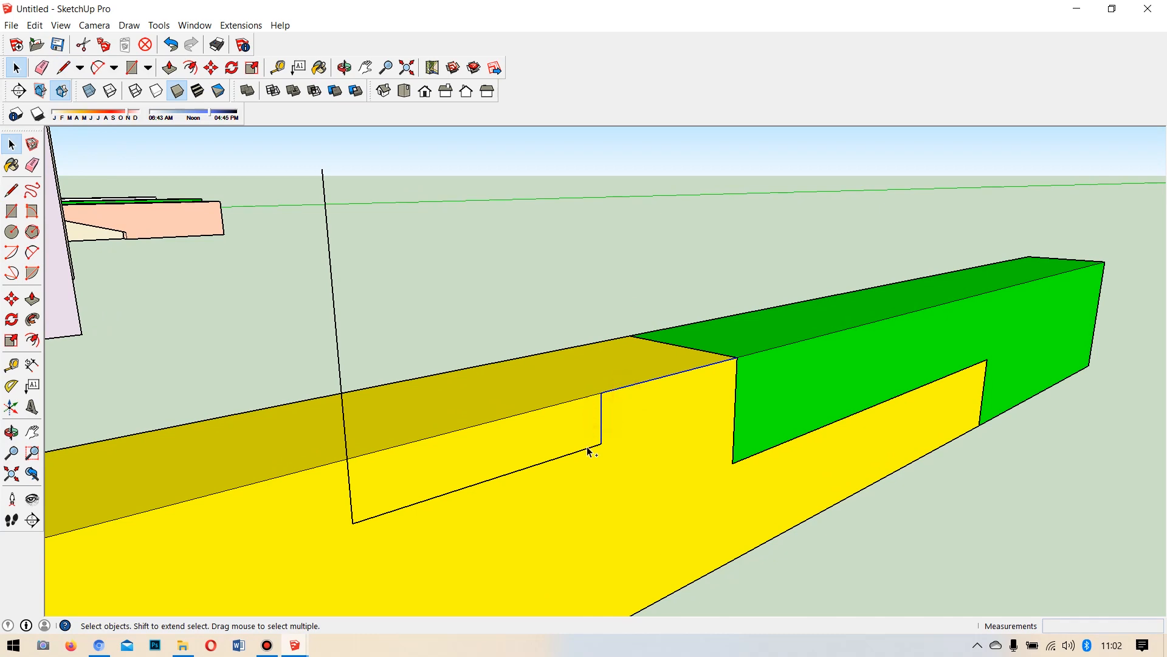
left_click(340, 338)
Draw connected lines on the green beam from the lap shoulder up to the upper edge, 0.06 m along it and 0.012 m down.
scroll(373, 369, "down", 6)
scroll(609, 380, "down", 1)
middle_click_drag(609, 381, 474, 406)
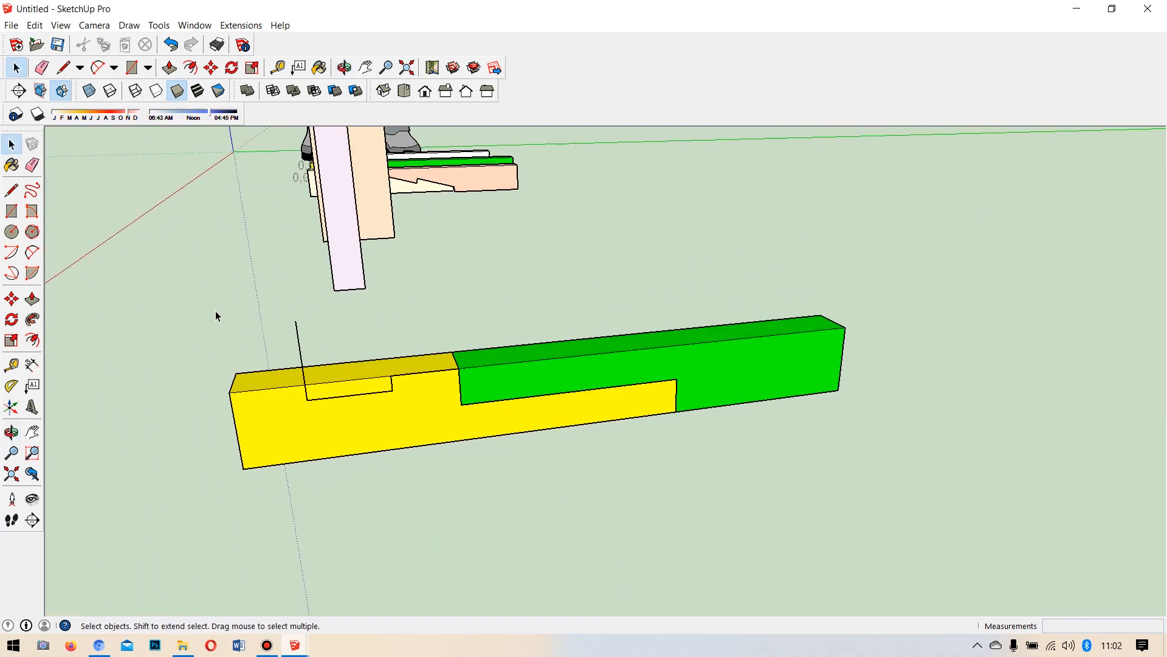
left_click(11, 190)
scroll(675, 378, "up", 2)
left_click(678, 378)
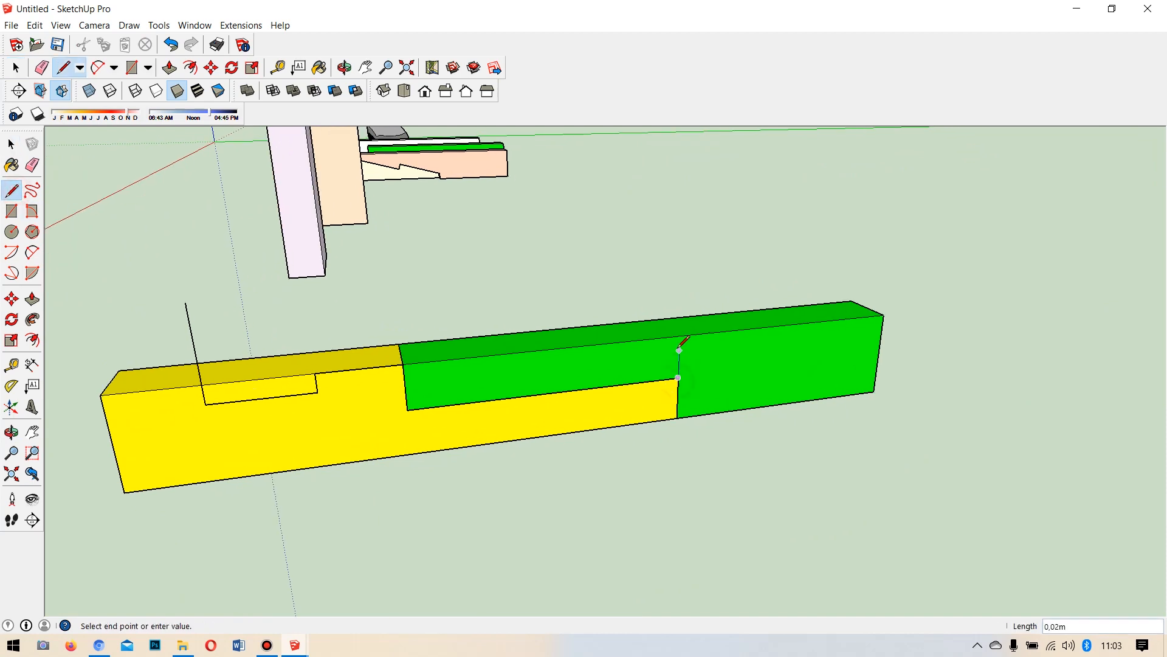
scroll(691, 332, "up", 2)
left_click(677, 334)
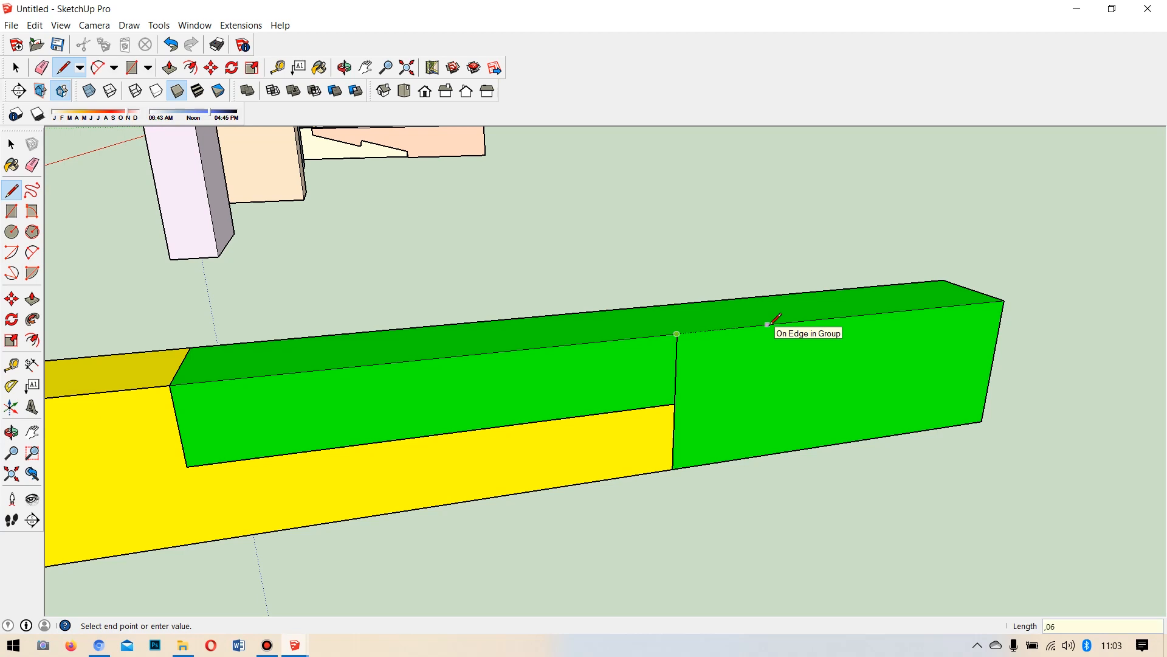
key("Return")
type(",")
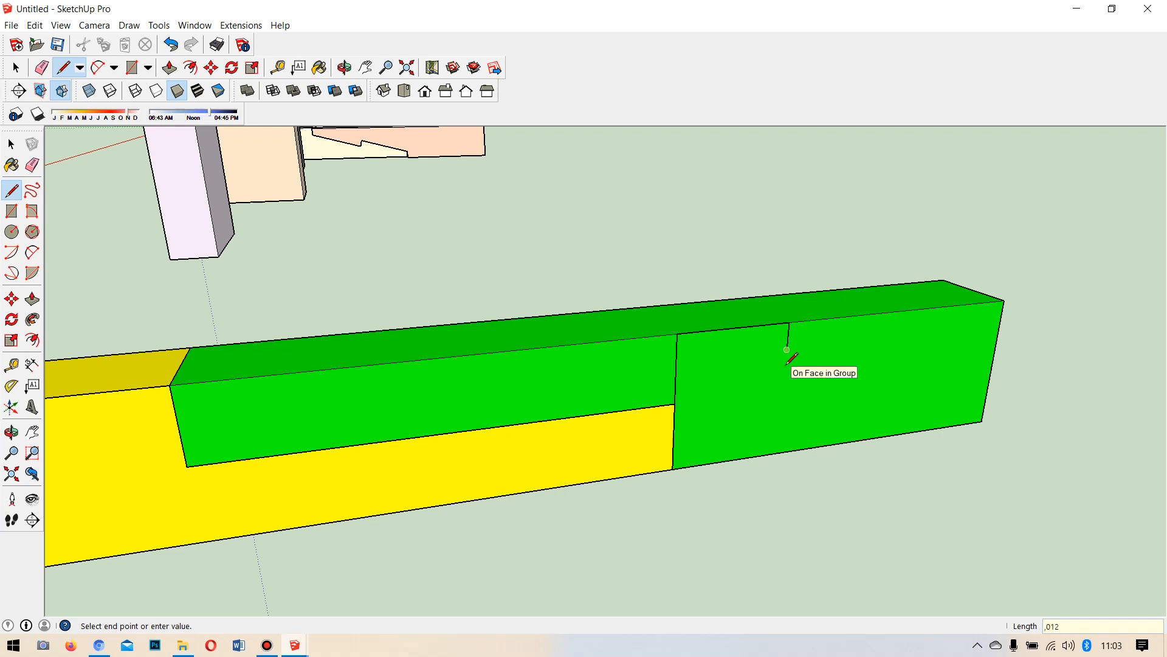
type("012")
key("Return")
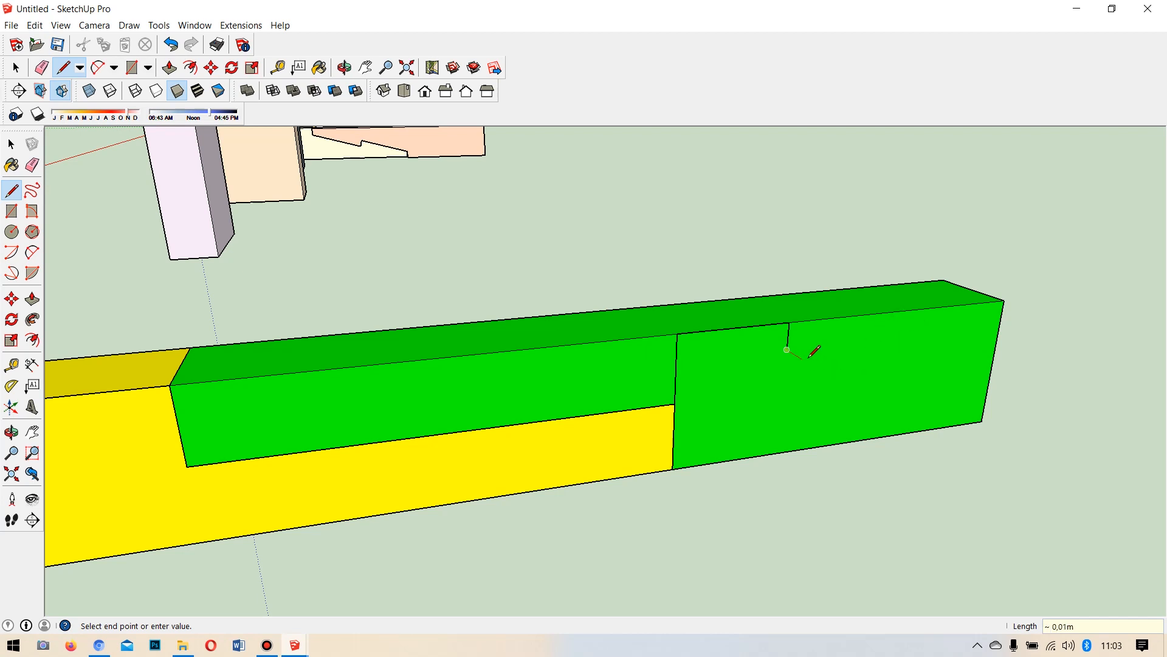
Continue the green beam's outline about 0.06 m along its side face toward the free end and 0.06 m straight up.
middle_click_drag(927, 332, 868, 396)
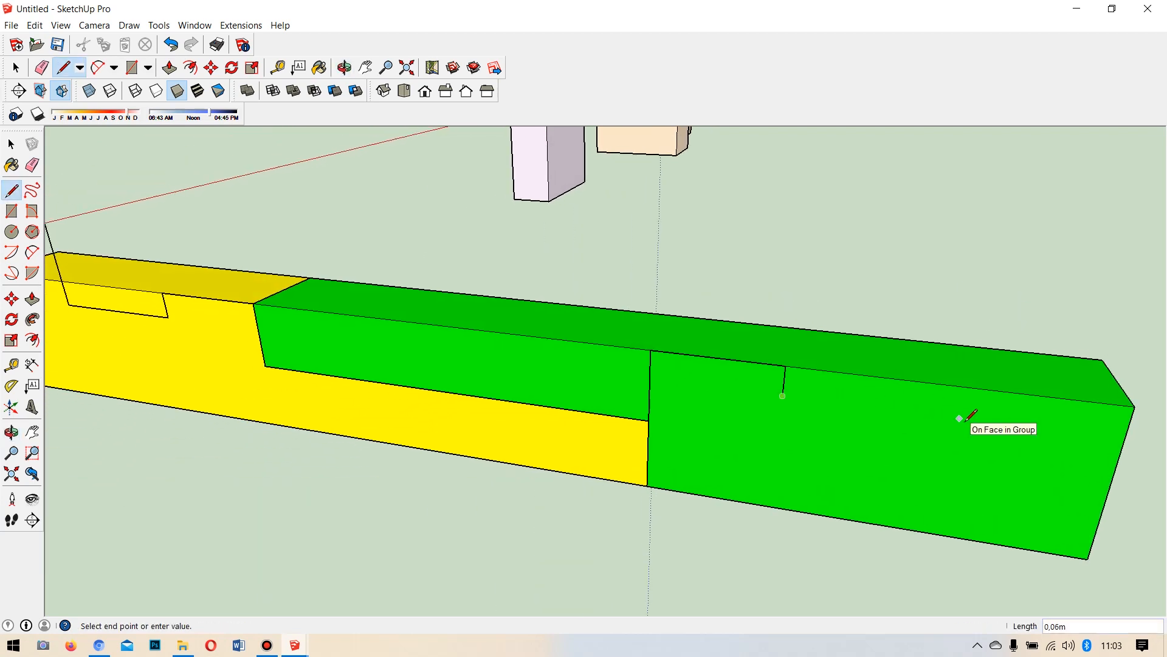
left_click(959, 418)
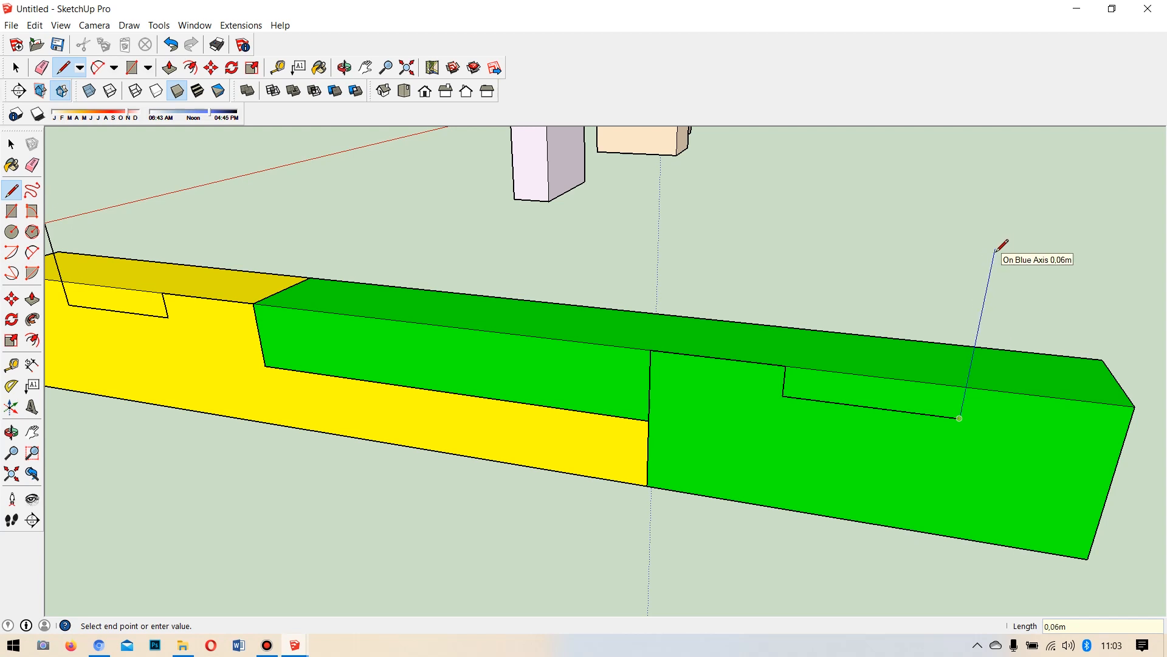
key("Return")
scroll(949, 365, "down", 3)
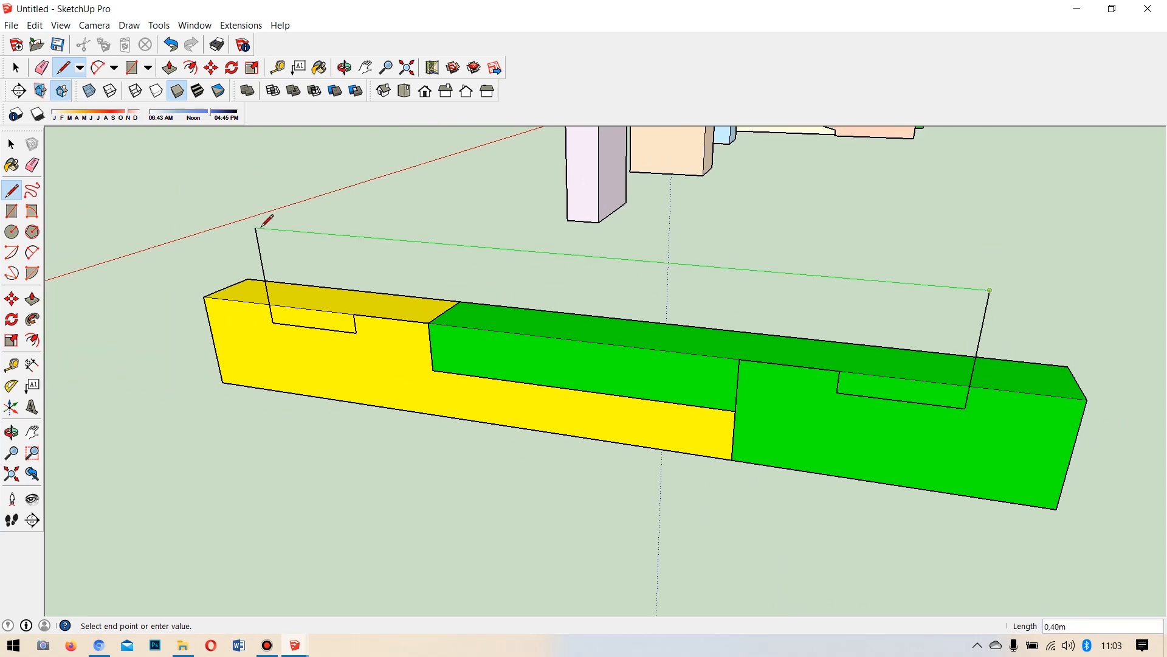
Join the upper ends of the two vertical lines with a line about 0.40 m long above the beams.
left_click(256, 226)
middle_click_drag(261, 226, 747, 304)
scroll(753, 304, "up", 3)
scroll(790, 313, "down", 3)
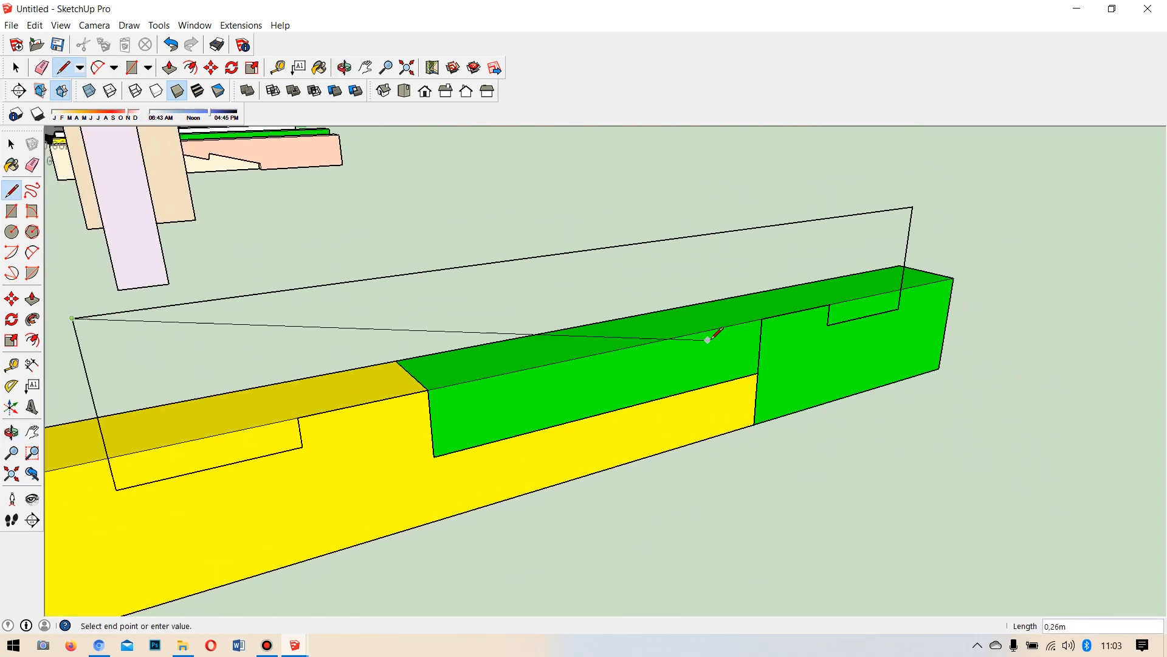
Close the connecting piece's outline into a face with a line about 0.18 m long along the joint's upper edge between the lap shoulders.
key("Escape")
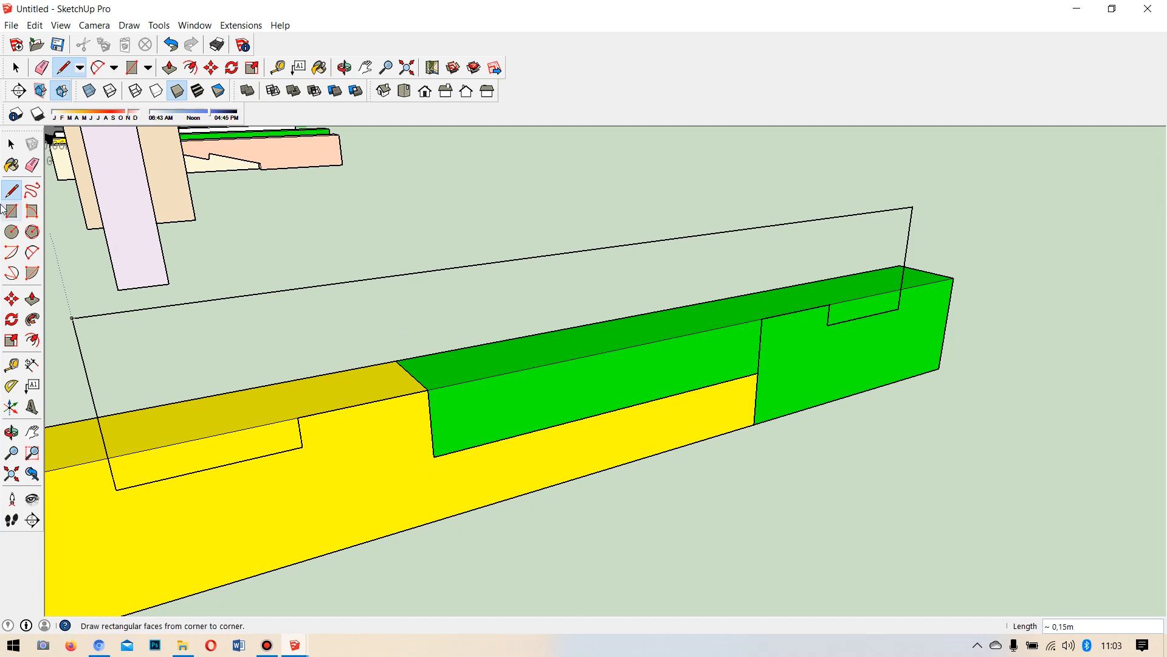
left_click(10, 143)
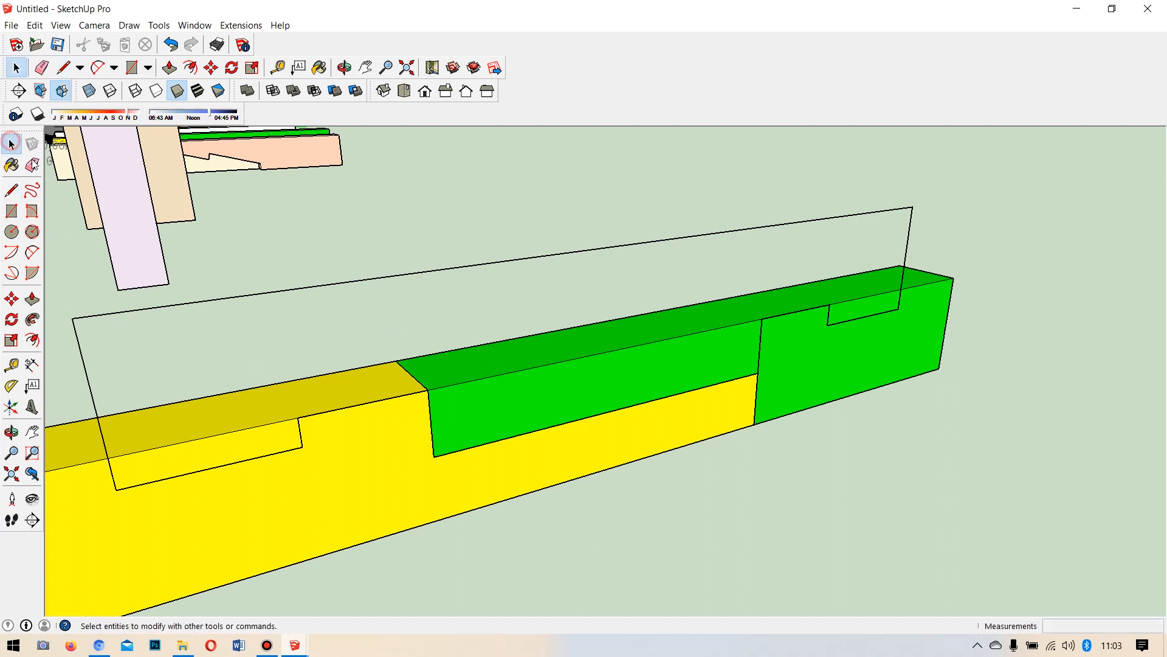
left_click(12, 190)
left_click(429, 389)
key("Escape")
left_click(429, 389)
left_click(762, 318)
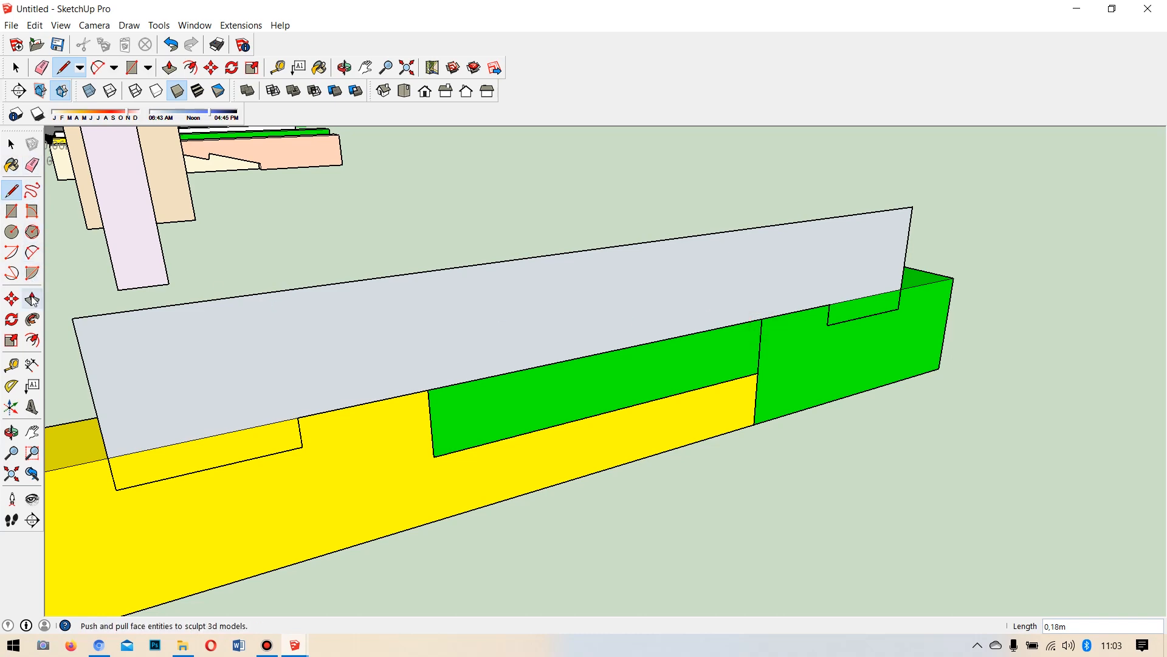
Erase the leftover vertical line above the green beam's lap shoulder.
left_click(32, 165)
left_click(762, 343)
mouse_move(621, 342)
middle_mouse_down()
mouse_move(794, 315)
mouse_move(774, 349)
mouse_move(784, 310)
mouse_move(735, 328)
mouse_move(776, 297)
mouse_move(715, 296)
middle_mouse_up()
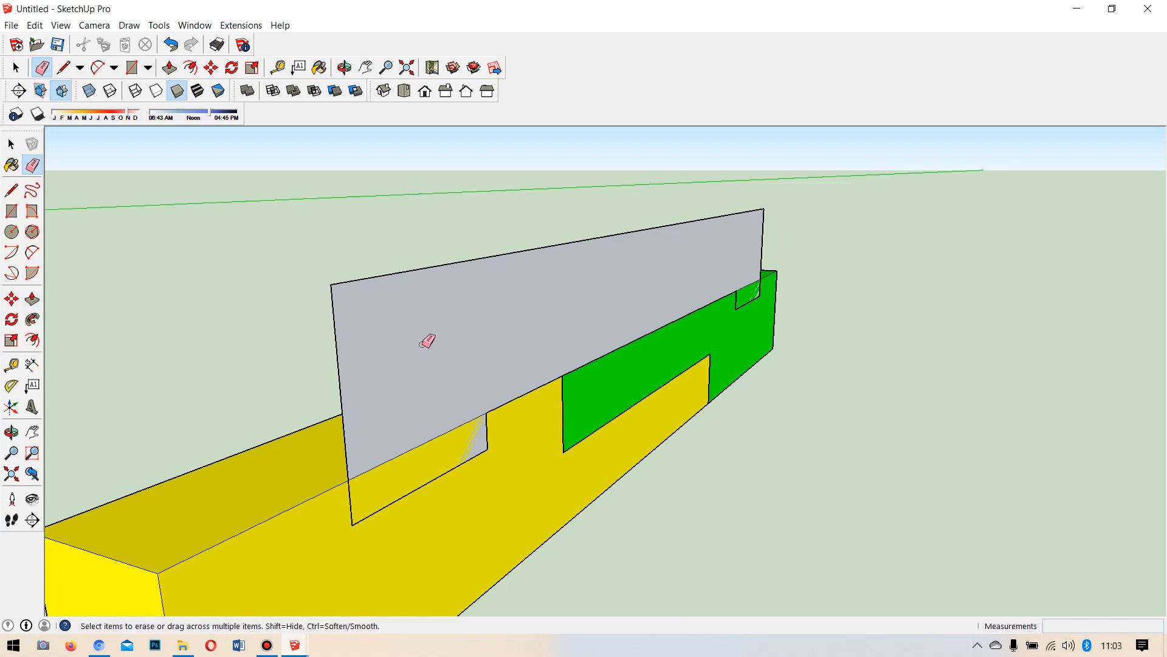
Round the profile's upper corner over the yellow beam with a tangent arc of about 0.03 m radius and erase the leftover corner.
left_click(32, 258)
scroll(391, 373, "up", 8)
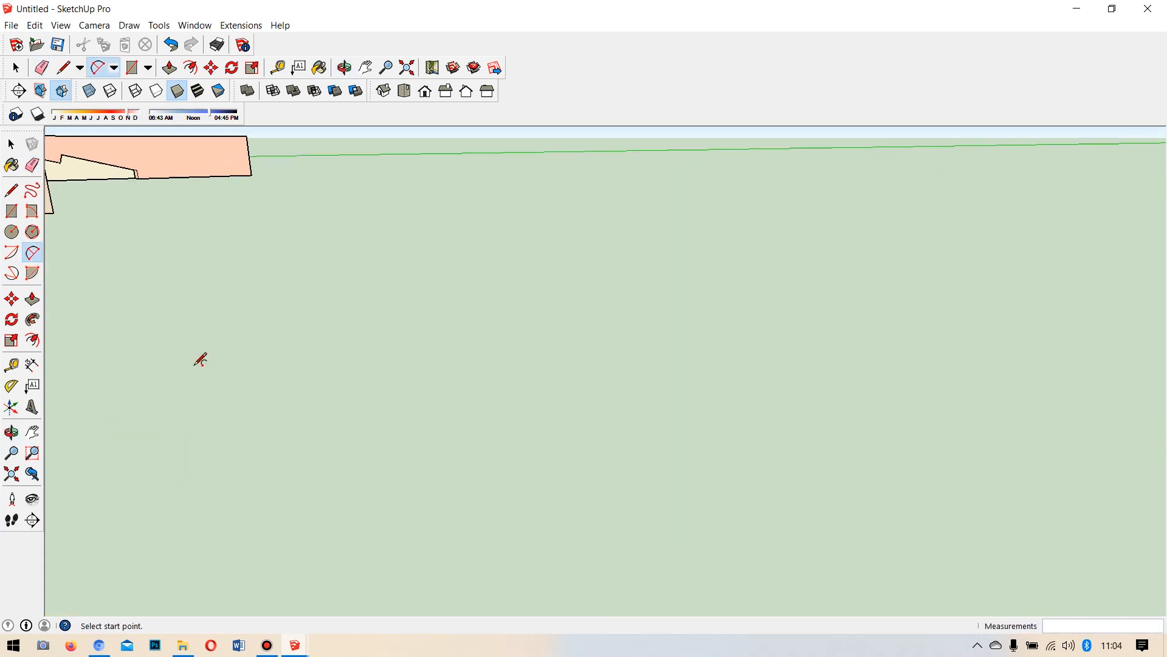
scroll(328, 358, "down", 4)
scroll(420, 375, "up", 1)
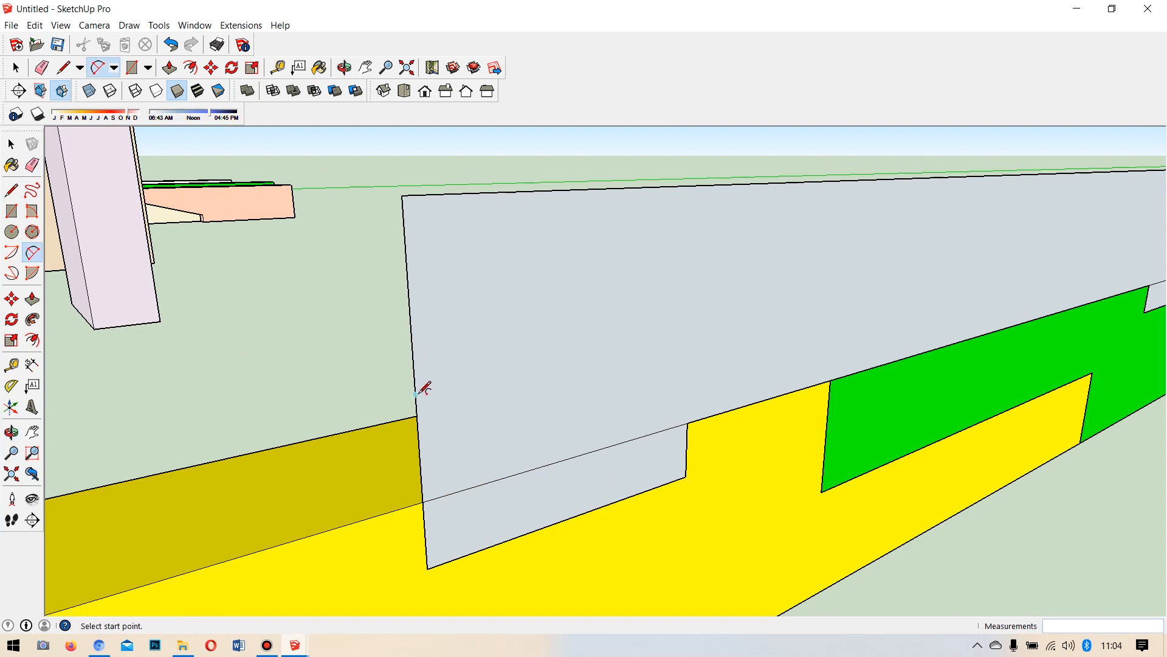
left_click(416, 394)
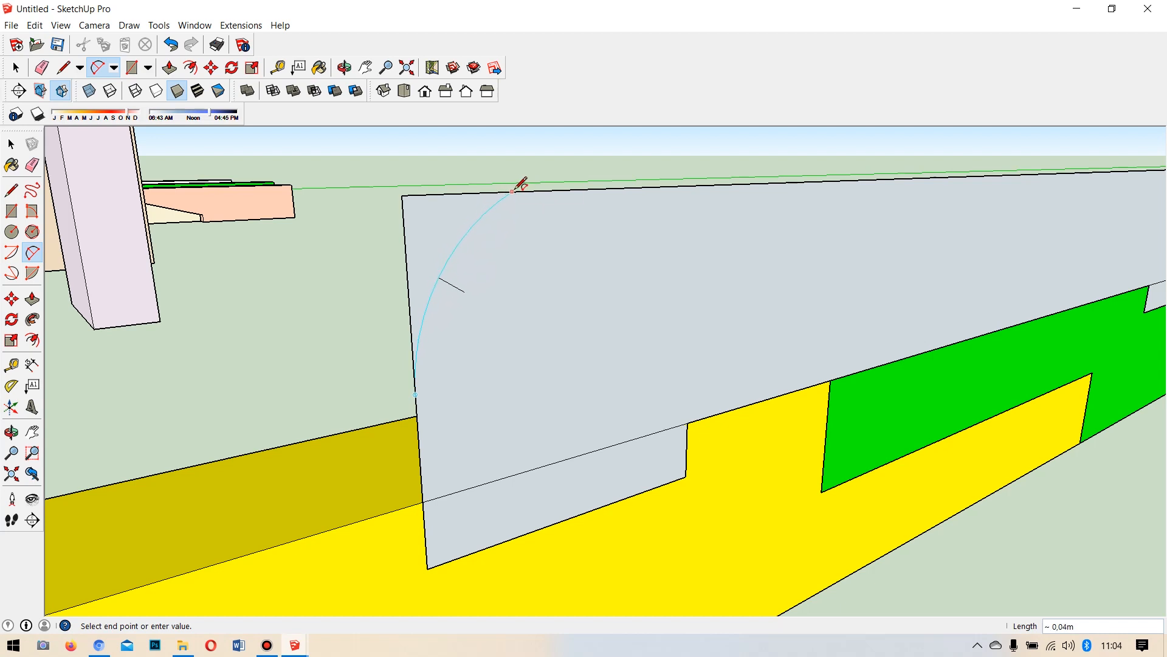
scroll(532, 184, "up", 3)
scroll(535, 184, "down", 2)
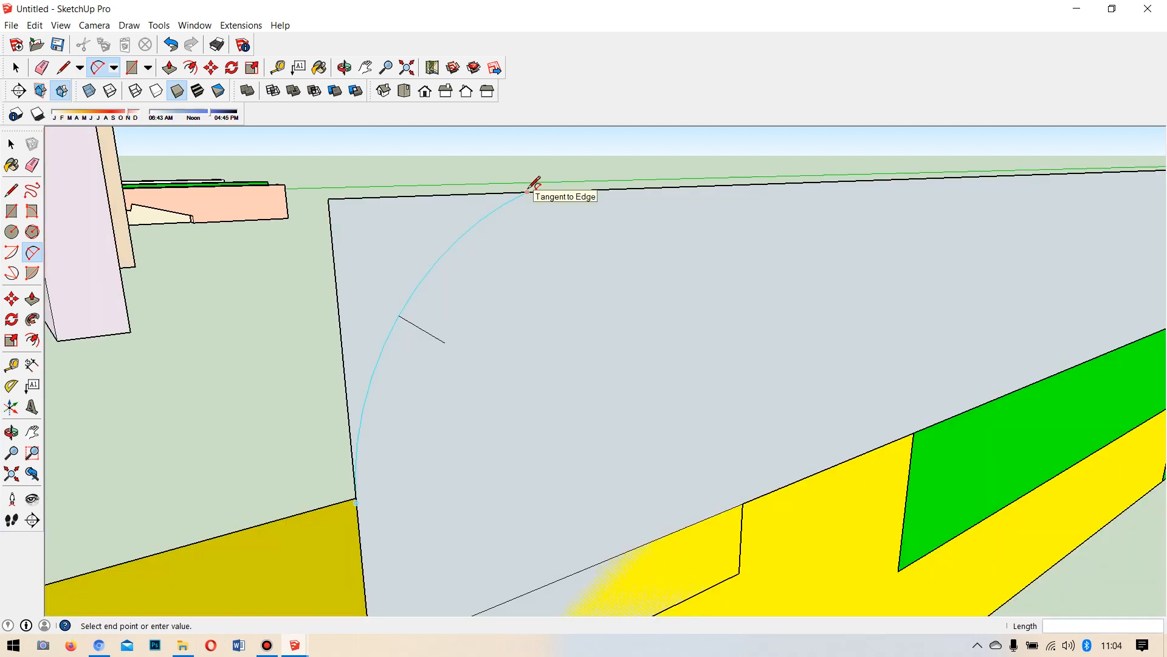
left_click(589, 190)
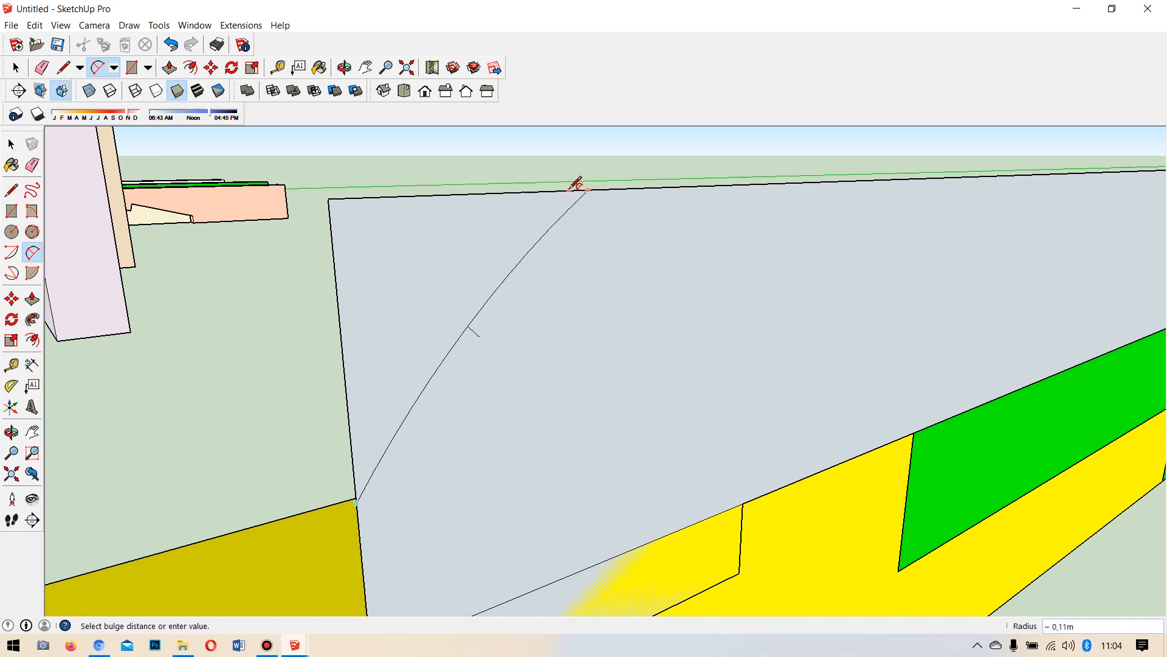
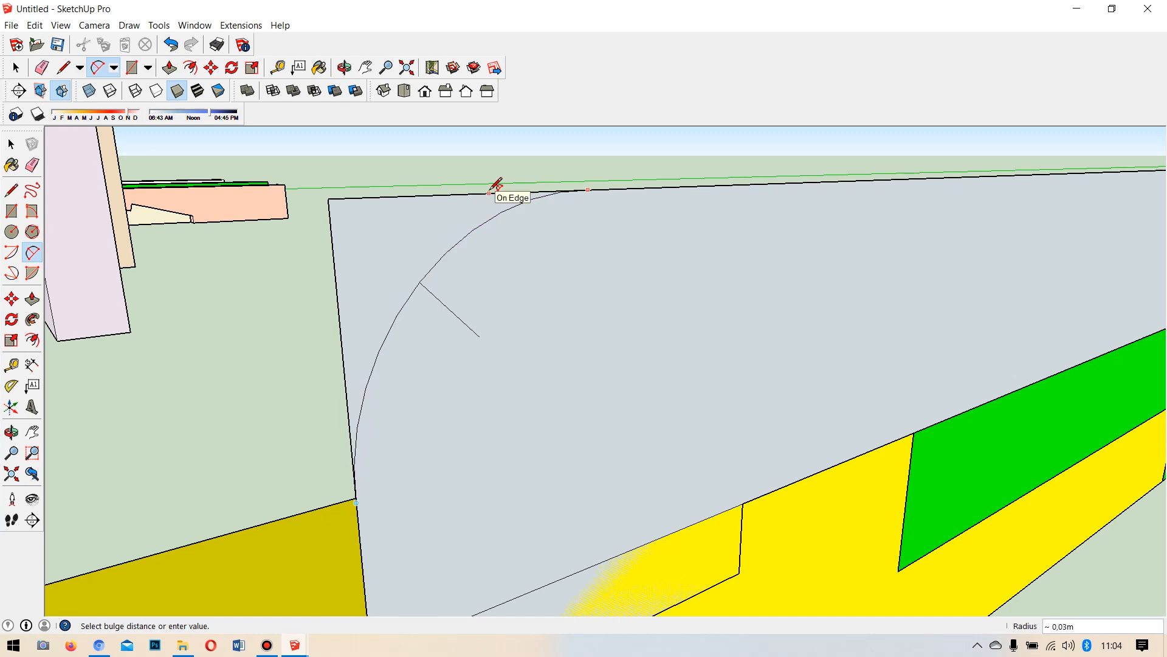
left_click(504, 186)
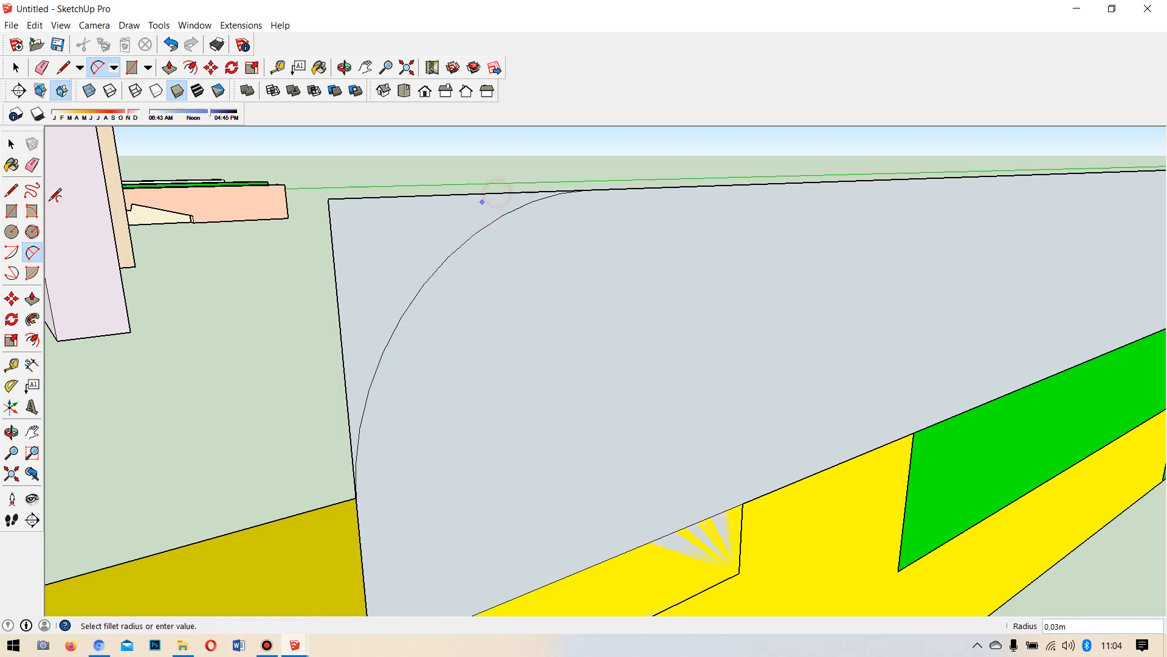
left_click(32, 164)
left_click_drag(319, 242, 315, 286)
Round the profile's upper corner over the green beam with a tangent arc of about 0.03 m radius and erase the leftover corner.
scroll(291, 267, "down", 10)
scroll(394, 262, "up", 8)
scroll(322, 250, "up", 2)
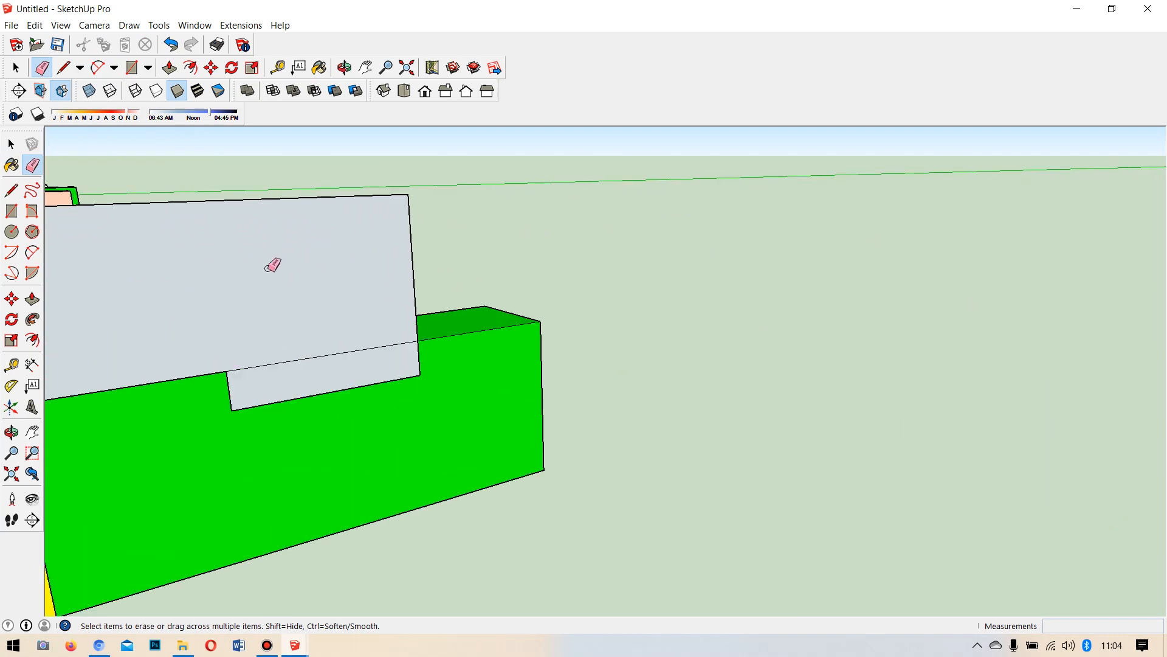
left_click(32, 252)
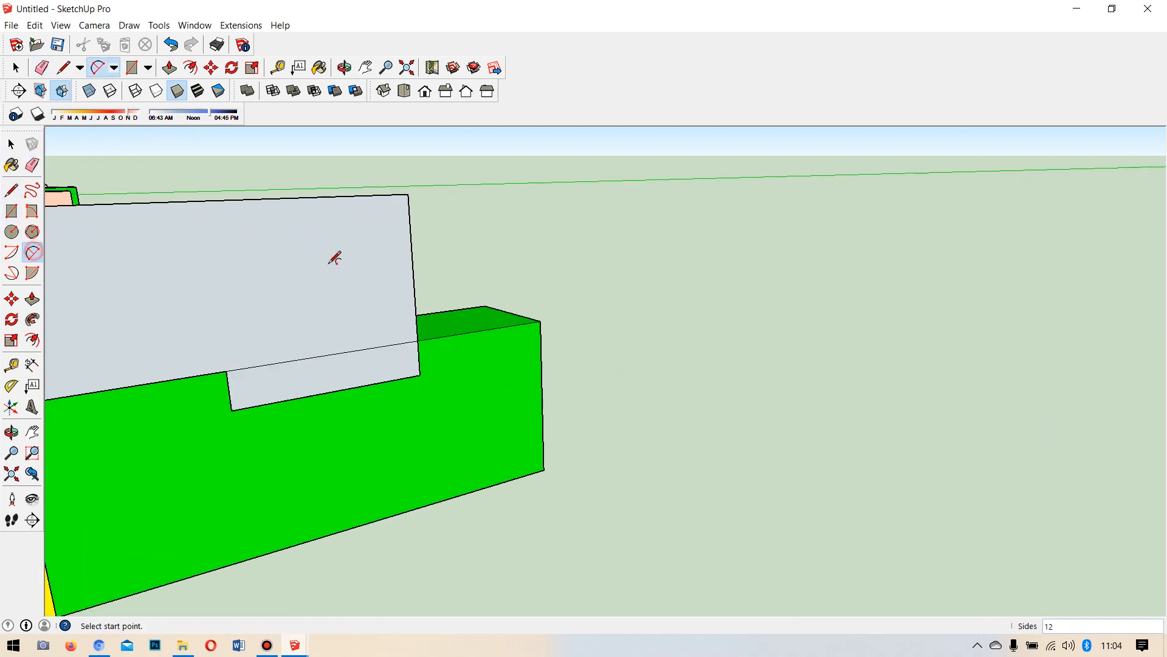
left_click(414, 286)
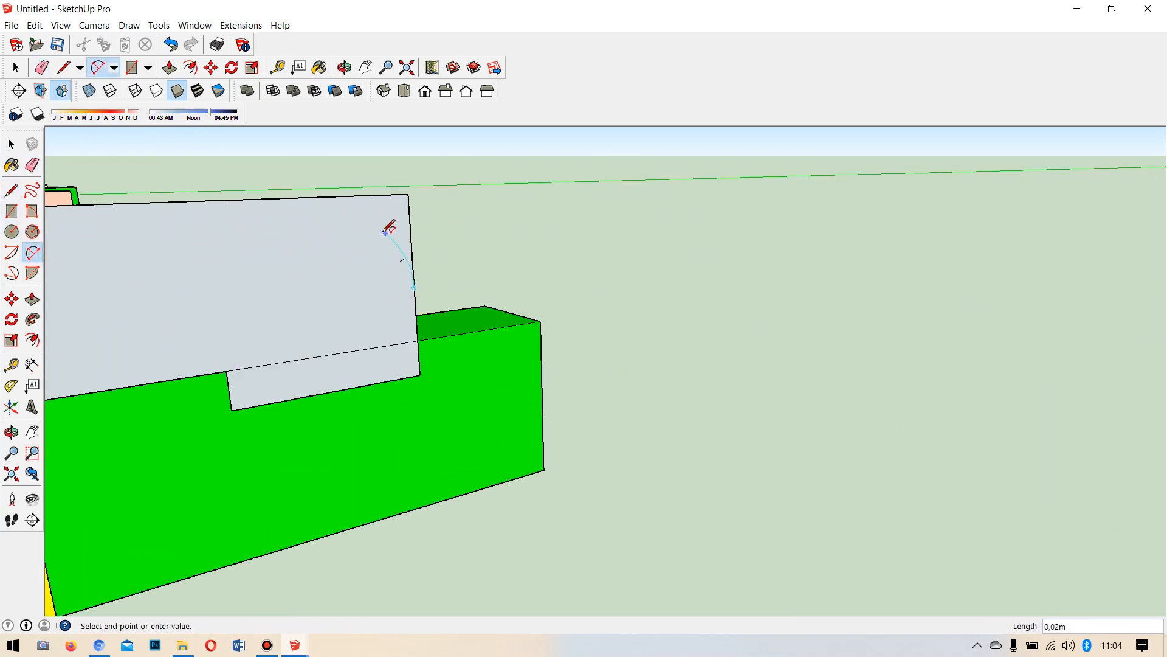
scroll(360, 209, "up", 3)
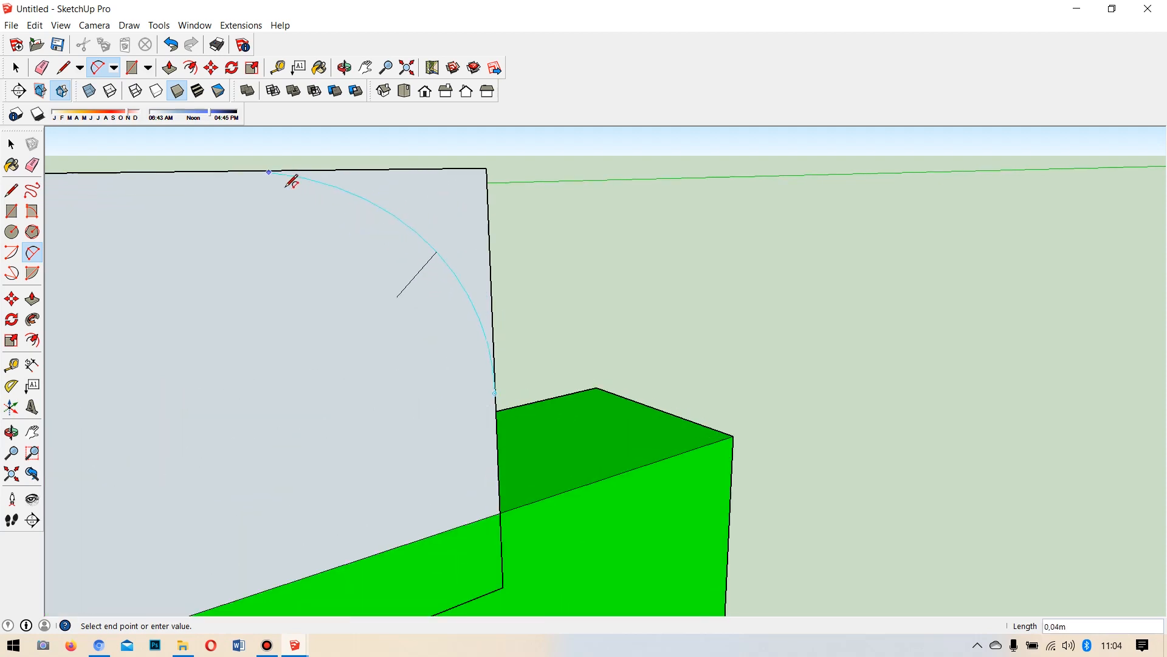
left_click(236, 171)
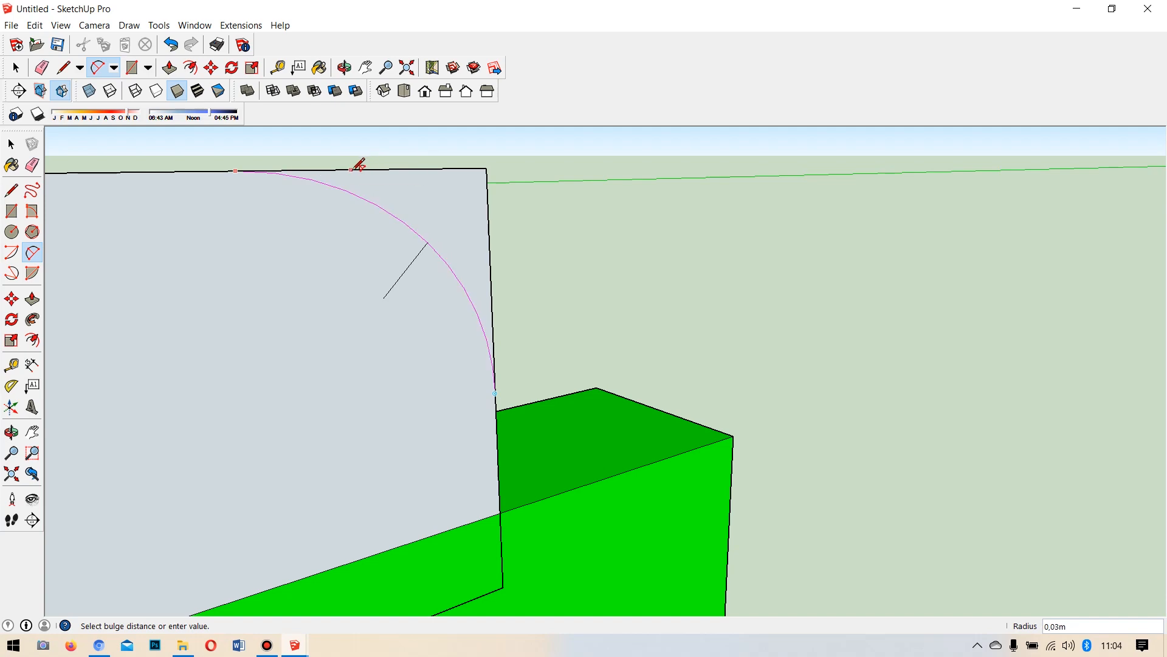
left_click(358, 164)
left_click(32, 164)
left_click_drag(403, 162, 547, 206)
Extrude the rounded profile about 0.04 m across the beams' full width.
mouse_move(547, 205)
middle_mouse_down()
mouse_move(672, 226)
mouse_move(524, 265)
mouse_move(616, 288)
middle_mouse_up()
left_click(32, 298)
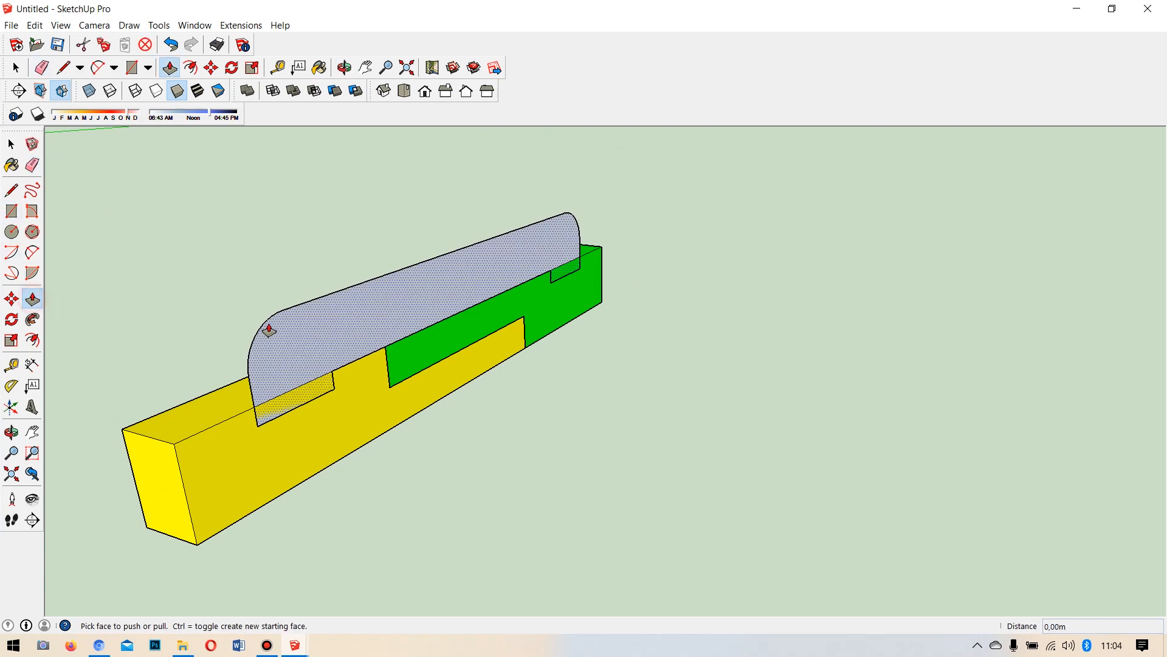
left_click(297, 350)
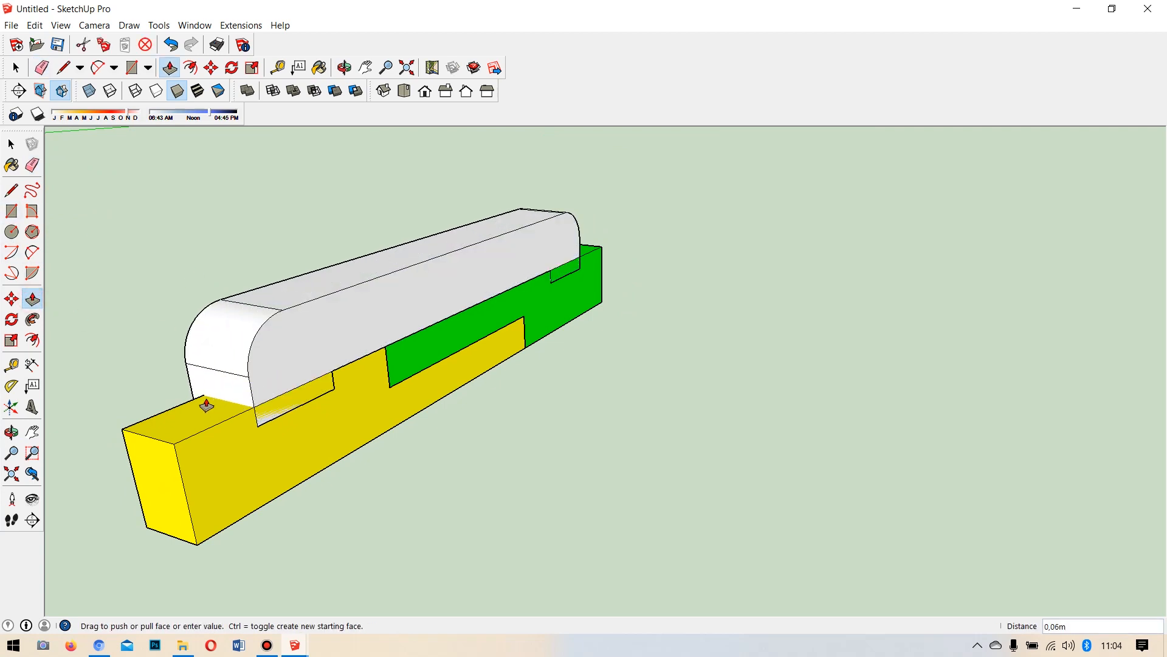
scroll(201, 410, "up", 3)
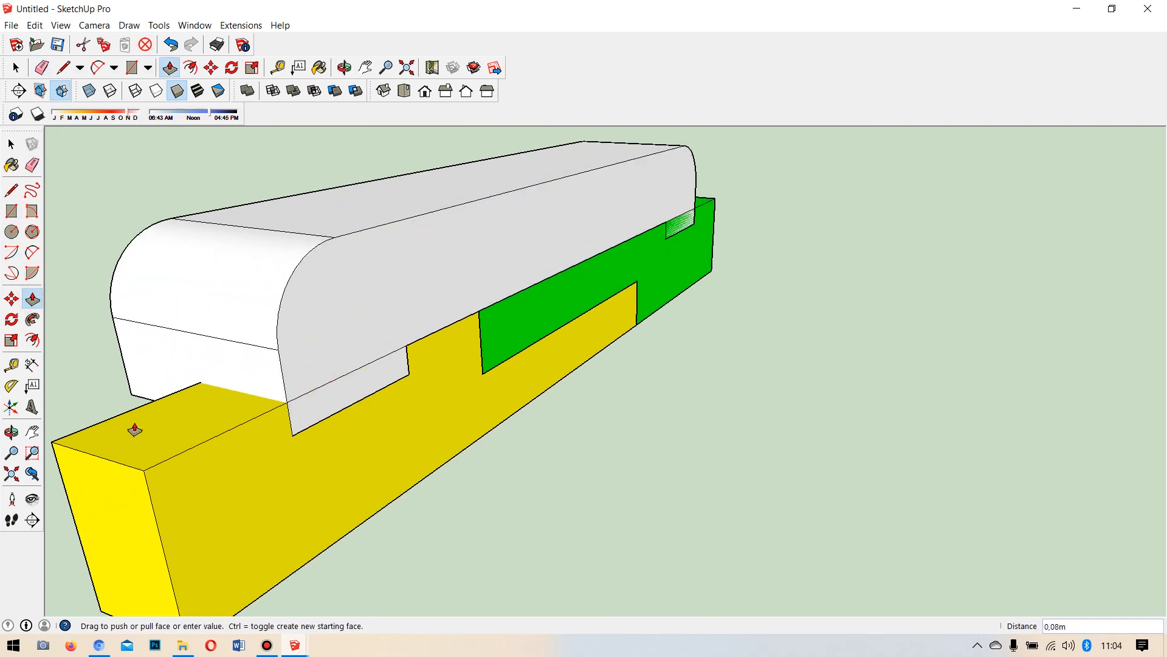
left_click(54, 446)
scroll(581, 268, "down", 3)
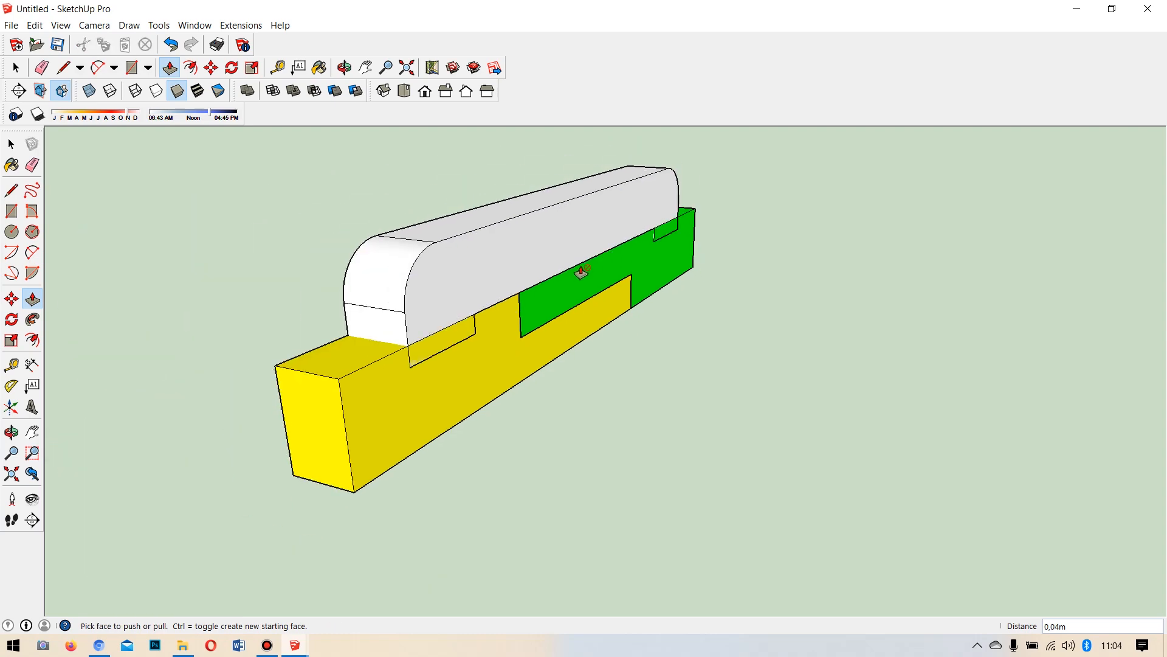
Make the whole rounded connecting piece, with all its connected faces and edges, a group.
middle_click_drag(582, 268, 599, 340)
key("space")
triple_click(461, 312)
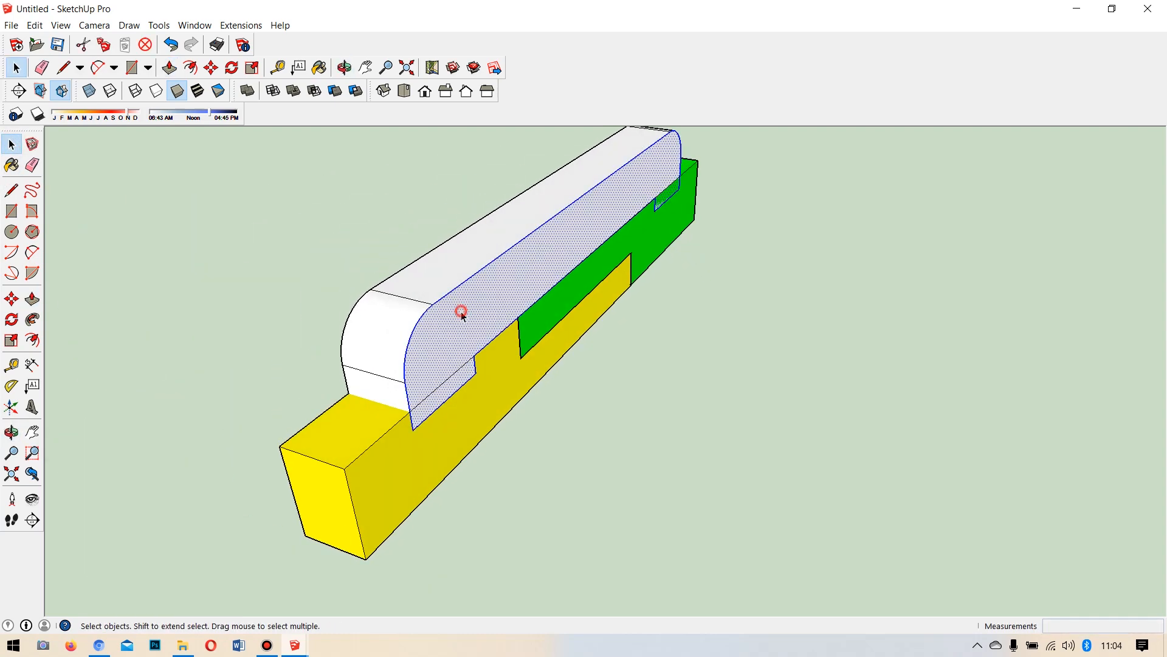
right_click(461, 312)
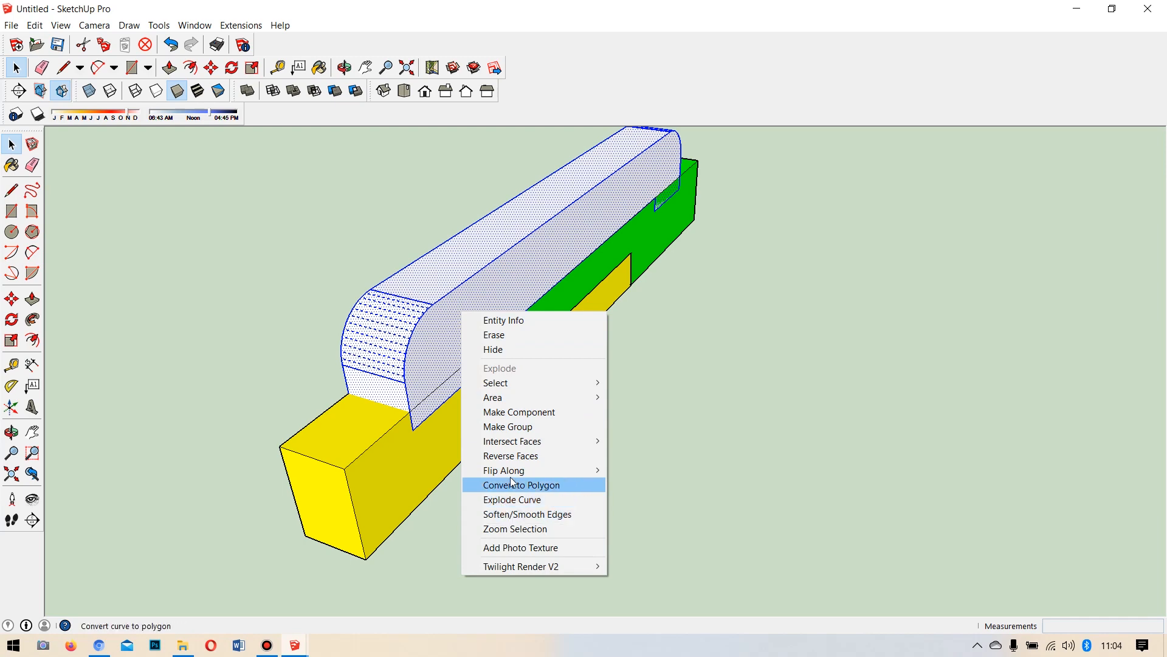
left_click(509, 426)
middle_click_drag(563, 367, 470, 298)
scroll(418, 311, "up", 5)
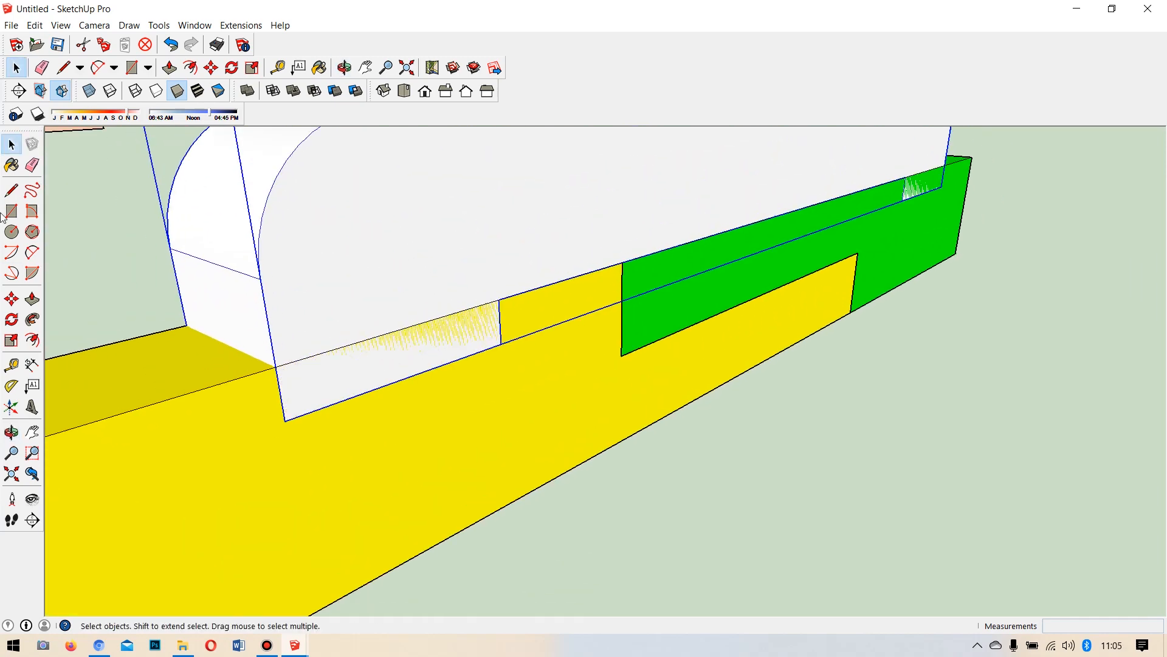
left_click(11, 166)
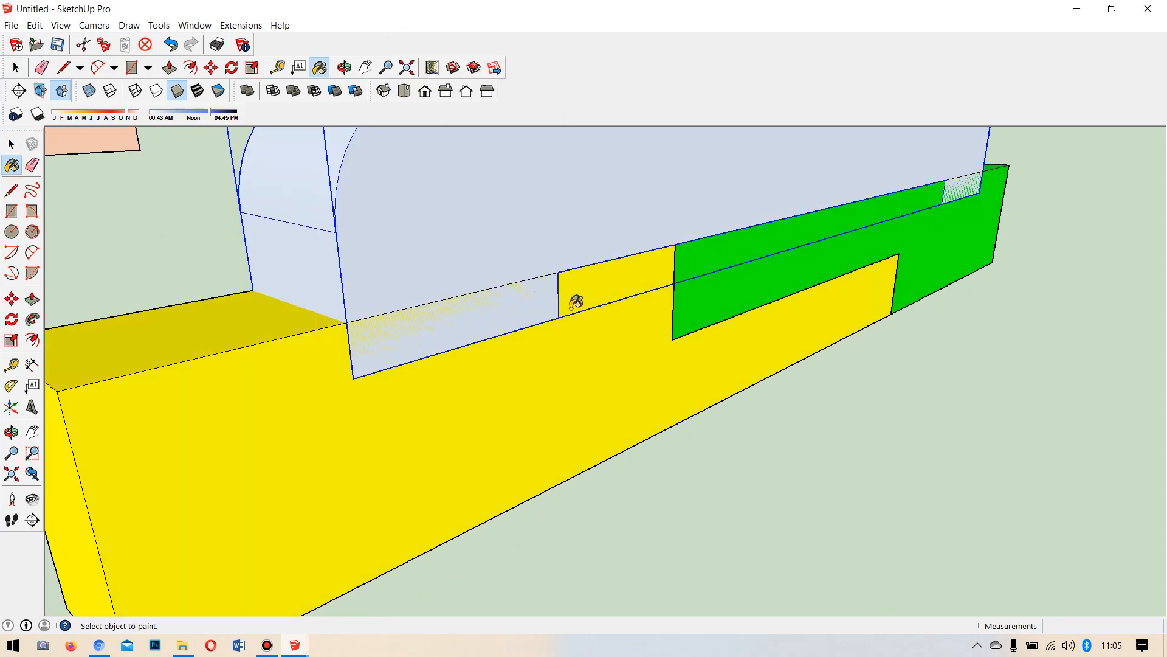
scroll(657, 297, "down", 3)
middle_click_drag(630, 294, 372, 370)
scroll(484, 342, "up", 3)
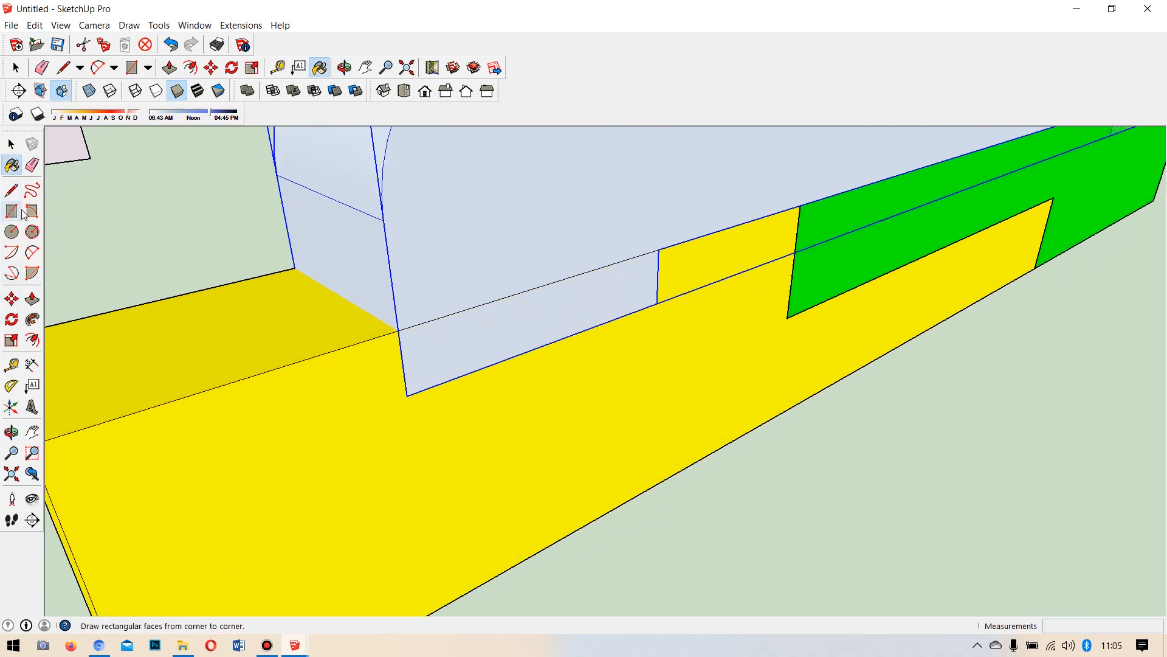
Inside the yellow beam's group, draw a rectangle of about 0.06 × 0.01 m over the connecting piece's tab on the side face.
left_click(12, 146)
triple_click(417, 387)
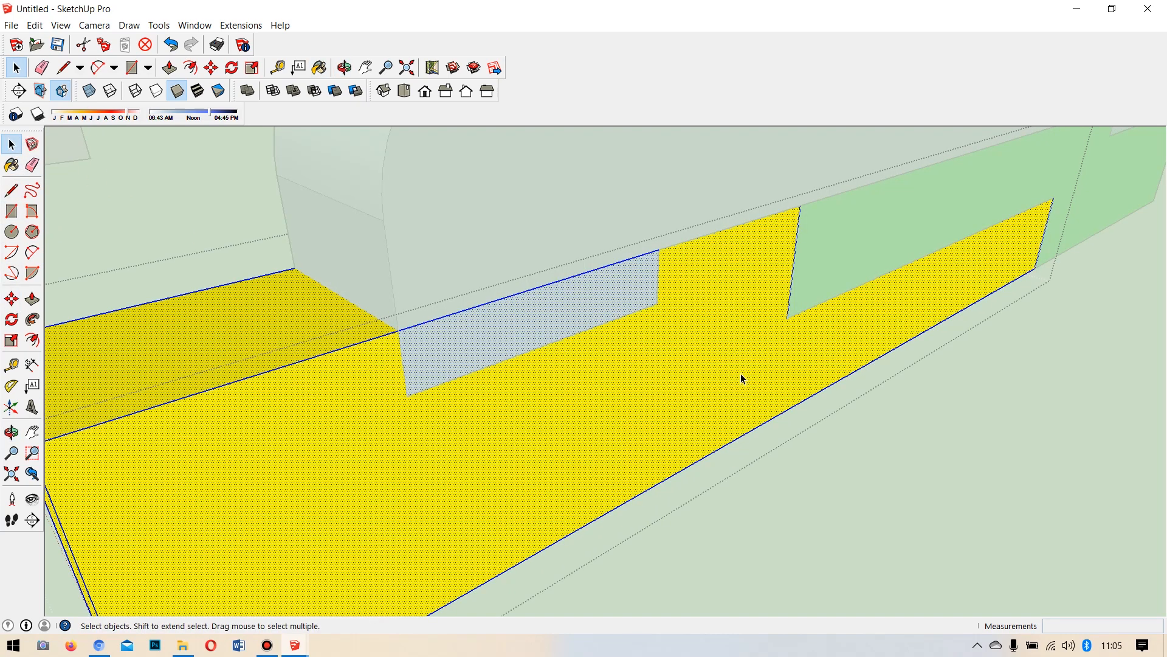
left_click(10, 211)
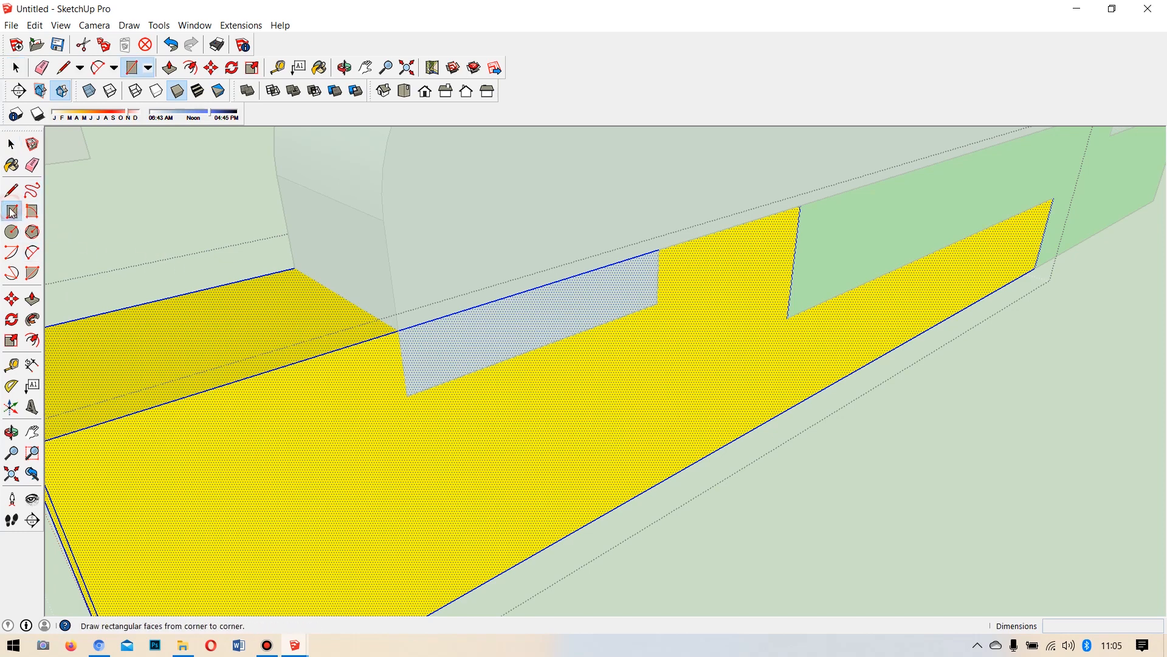
left_click(400, 330)
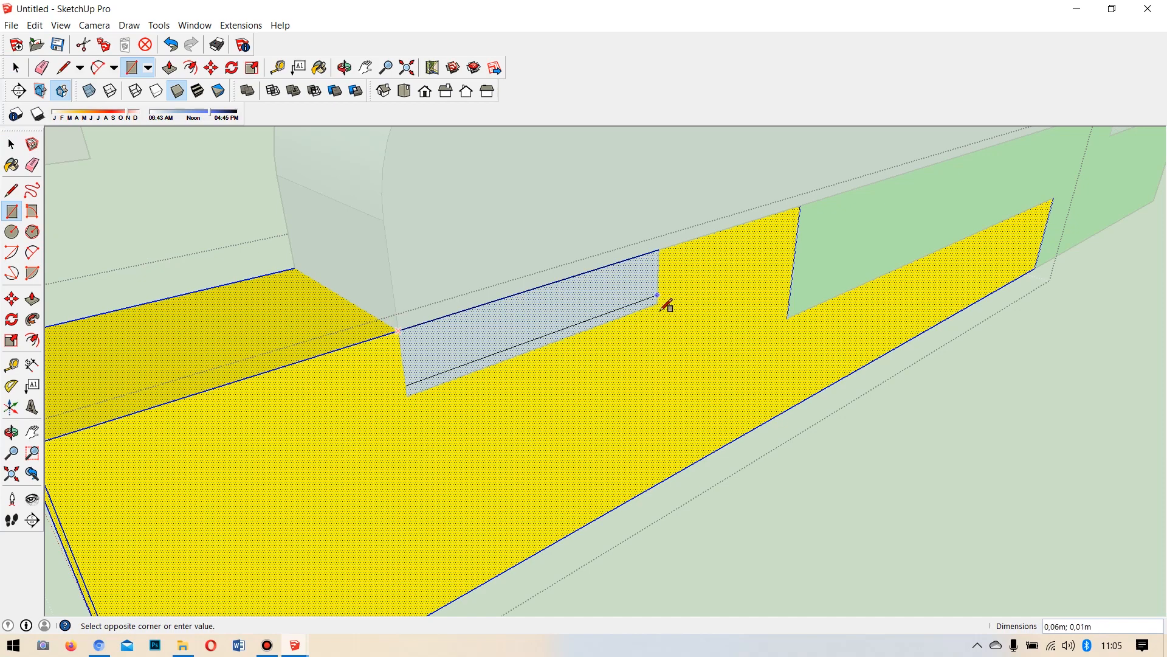
left_click(659, 296)
Push the rectangle 0.04 m through the yellow beam's full width to cut the notch for the tab.
middle_click_drag(537, 334, 417, 294)
key("p")
left_click(608, 322)
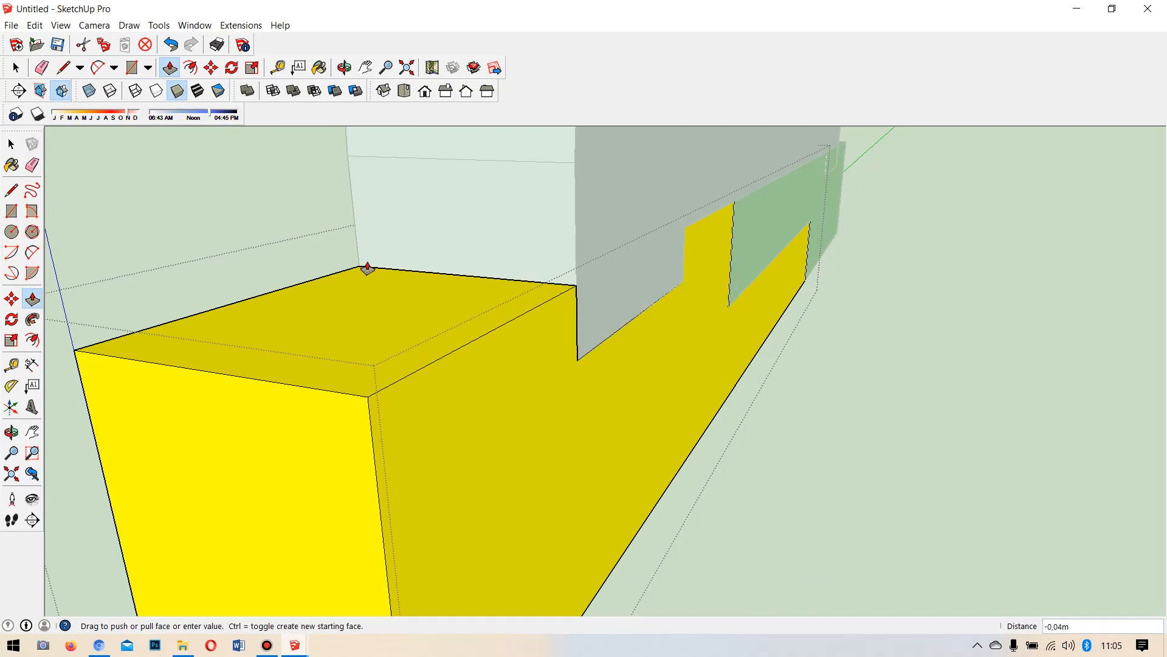
left_click(359, 267)
Leave the yellow beam's group and, inside the green beam's group, draw a rectangle over the connecting piece's tab on the side face.
scroll(332, 317, "down", 3)
middle_click_drag(810, 279, 300, 284)
scroll(300, 283, "down", 2)
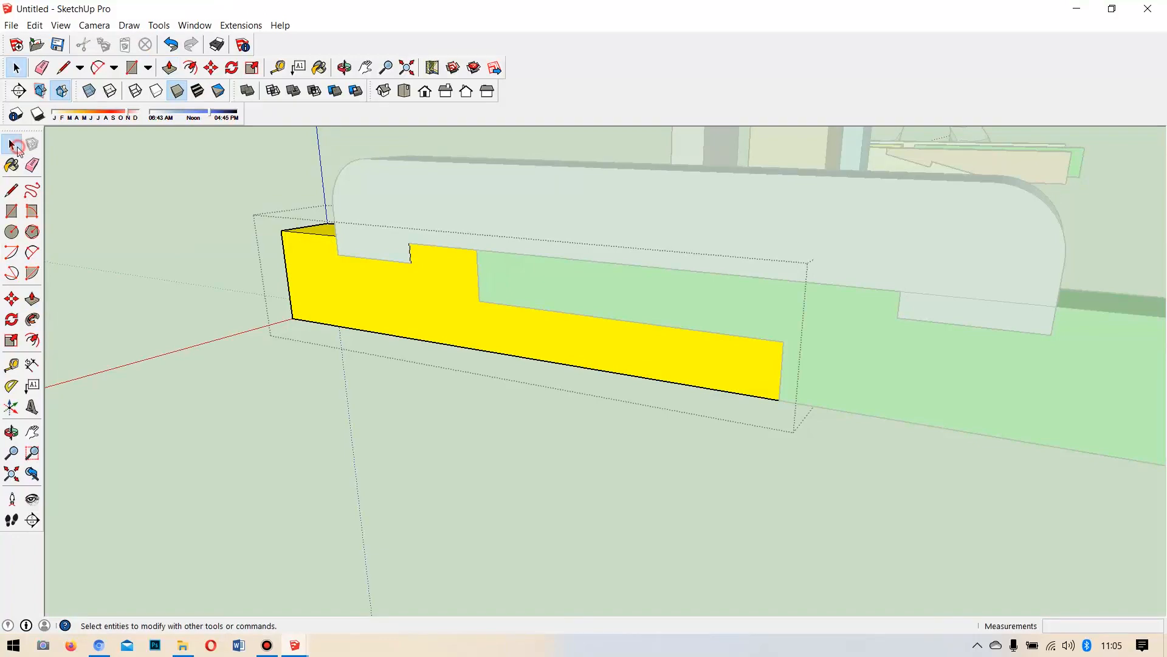
left_click(11, 145)
scroll(426, 395, "down", 1)
left_click(496, 433)
double_click(837, 381)
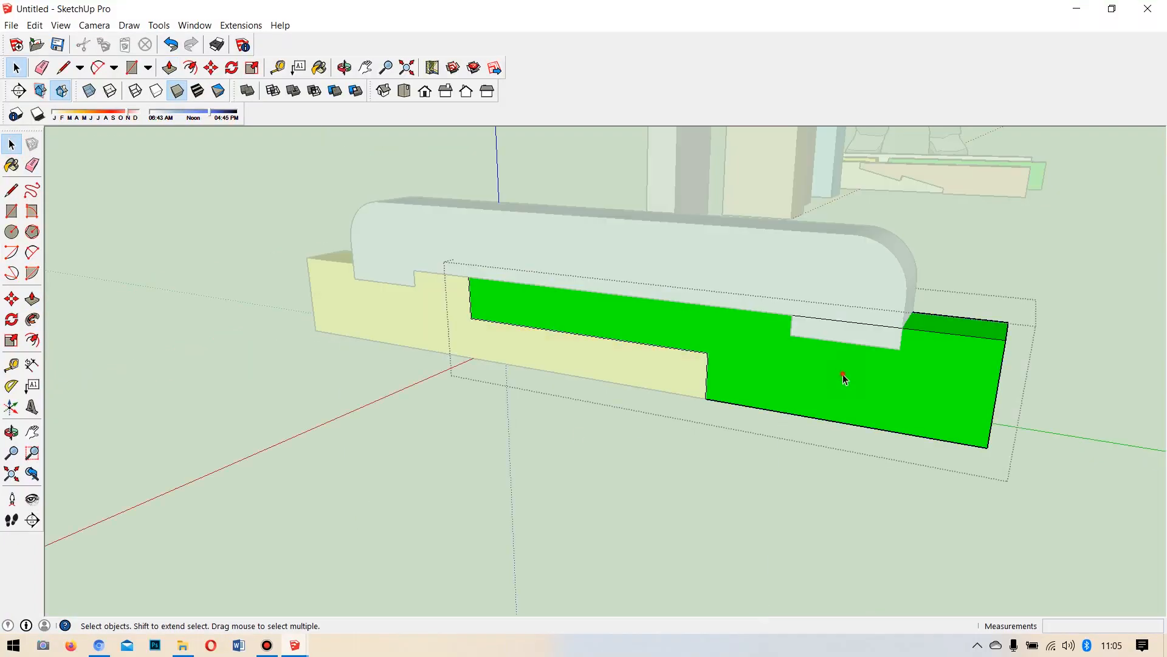
left_click(845, 374)
scroll(850, 377, "up", 2)
key("r")
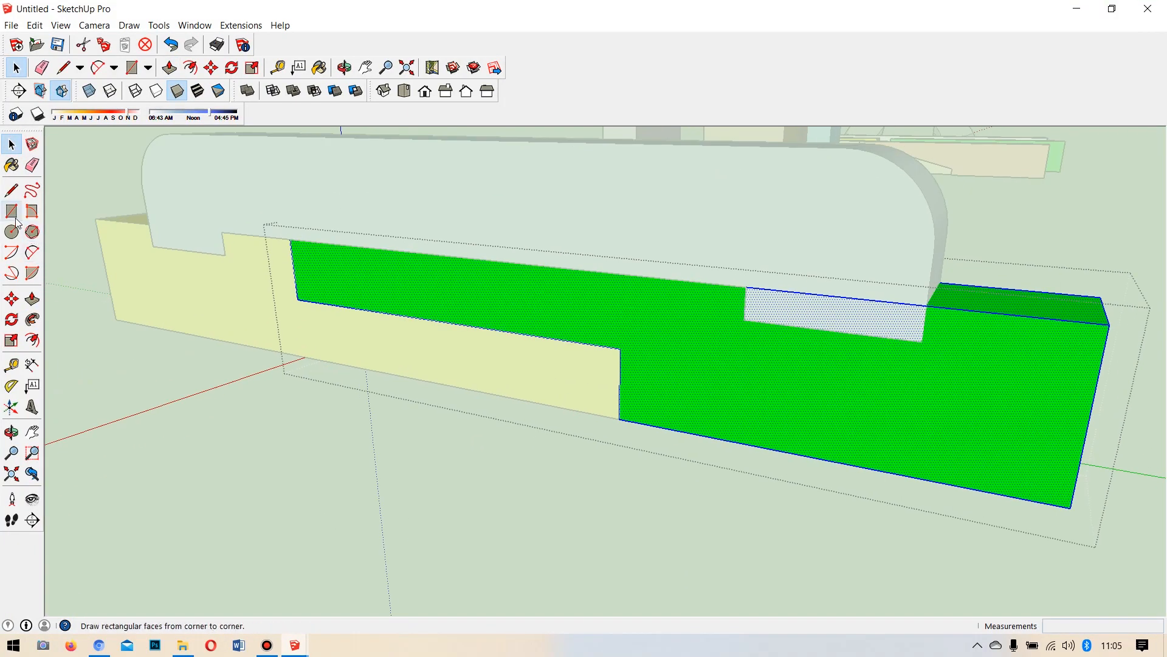
left_click(747, 287)
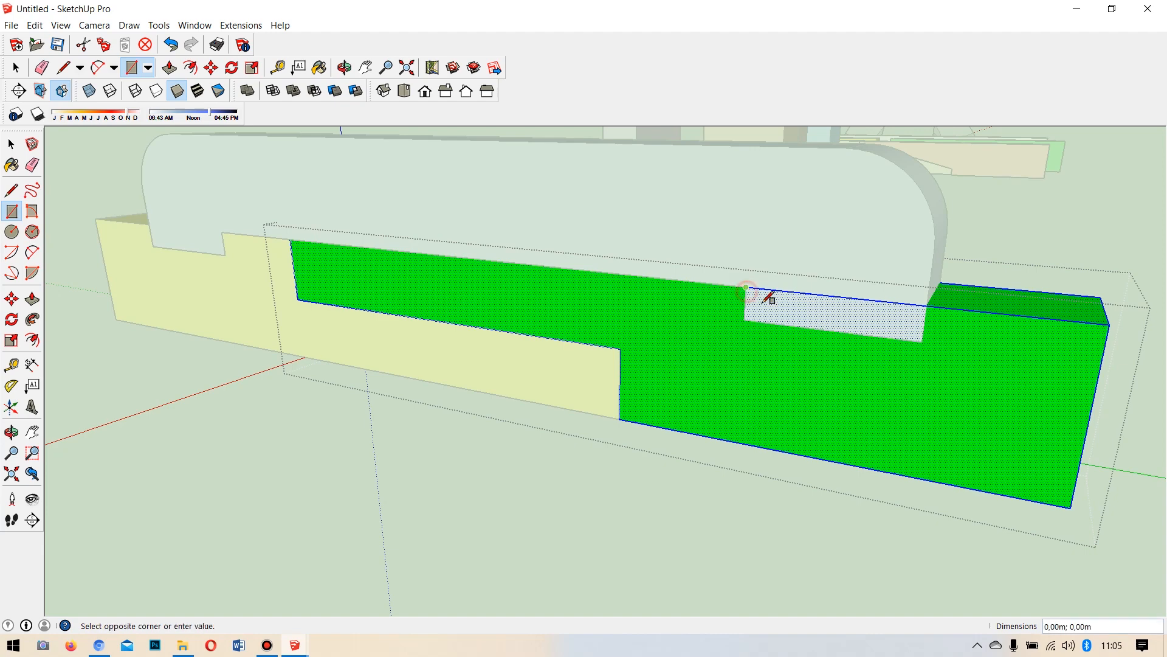
left_click(922, 338)
Push the green beam's tab rectangle 0.04 m through the full width to cut the matching notch.
left_click(32, 298)
left_click(841, 326)
middle_click_drag(841, 326, 555, 417)
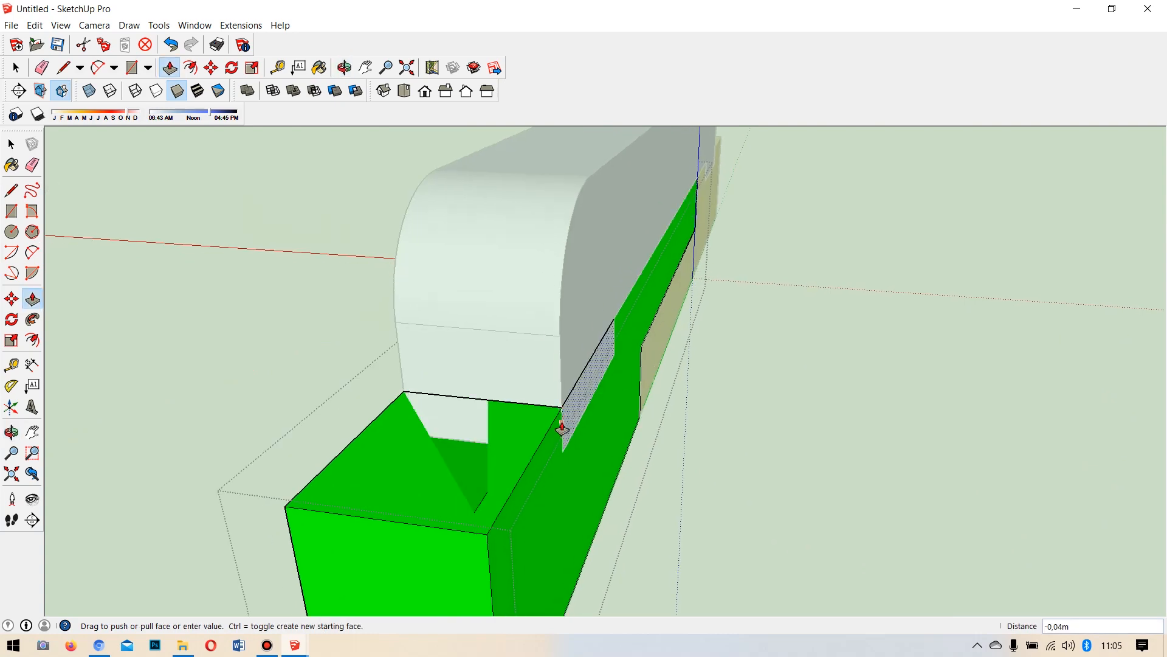
left_click(563, 409)
middle_click_drag(456, 403, 899, 406)
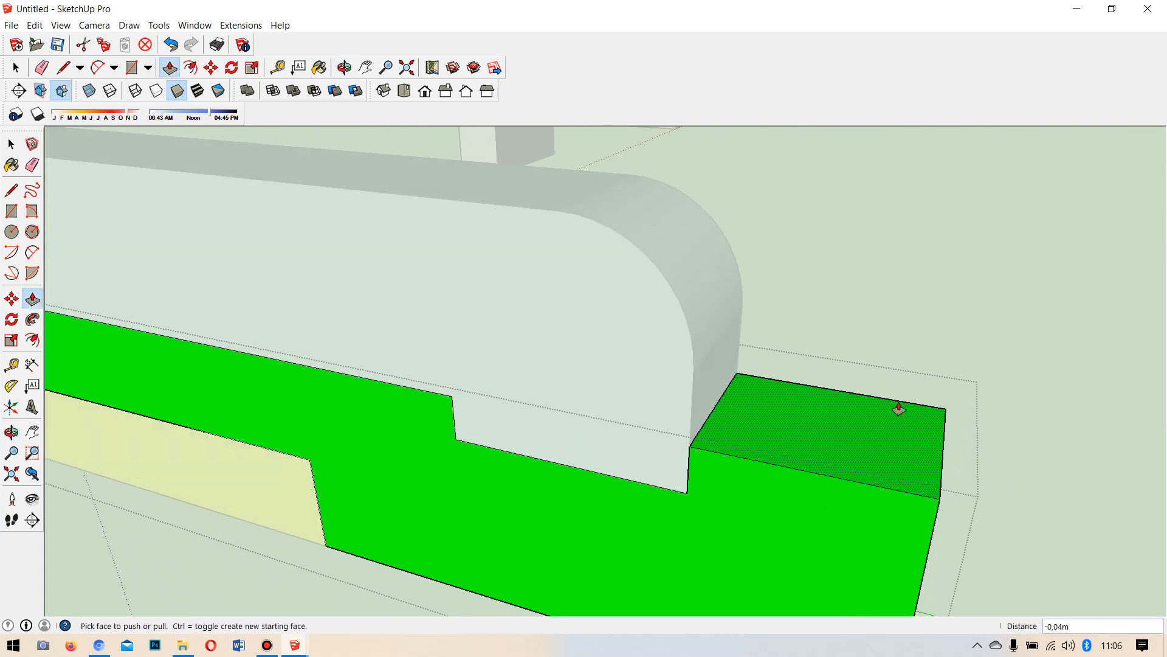
Close the green beam's group to return to the whole joint.
left_click(7, 148)
scroll(797, 367, "down", 5)
scroll(797, 367, "down", 2)
left_click(479, 430)
scroll(723, 350, "up", 4)
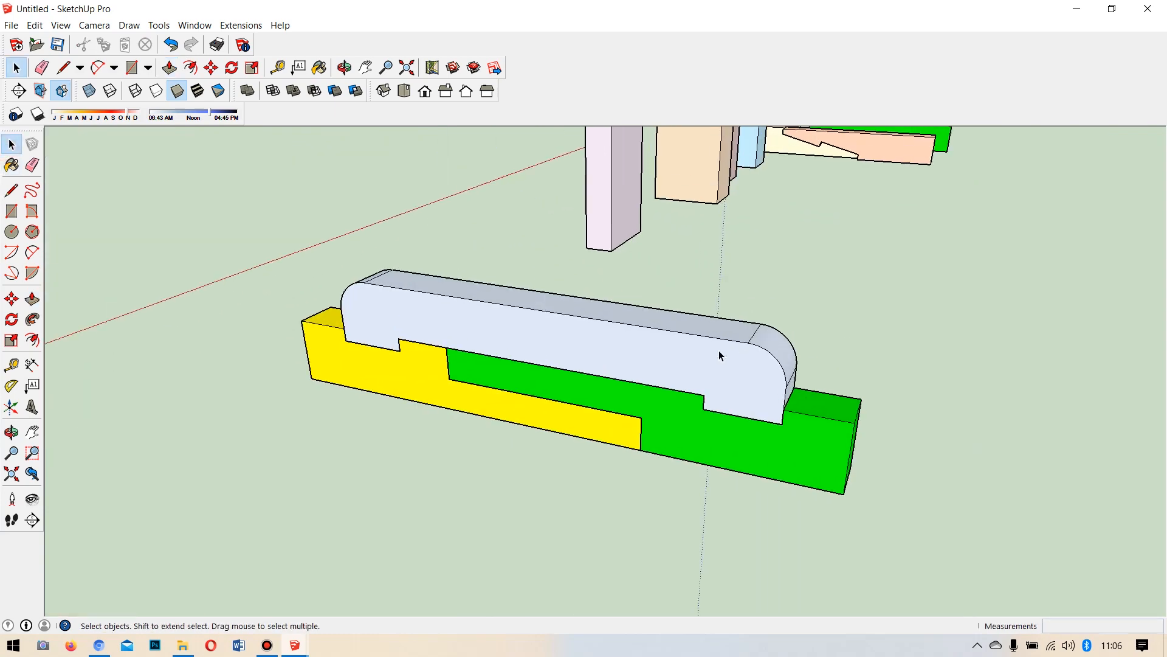
Move the rounded connecting piece up off the two beams to expose the notches.
left_click(692, 352)
left_click(11, 298)
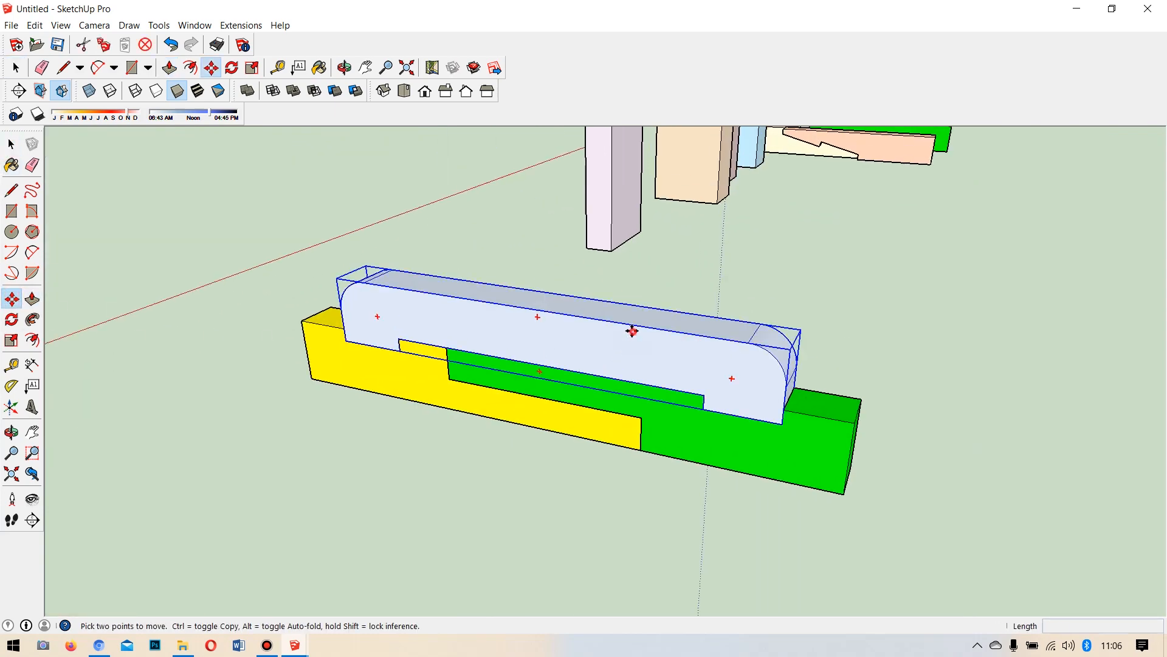
left_click(632, 331)
left_click(657, 293)
middle_click_drag(589, 325, 614, 359)
scroll(589, 363, "up", 3)
scroll(697, 350, "down", 1)
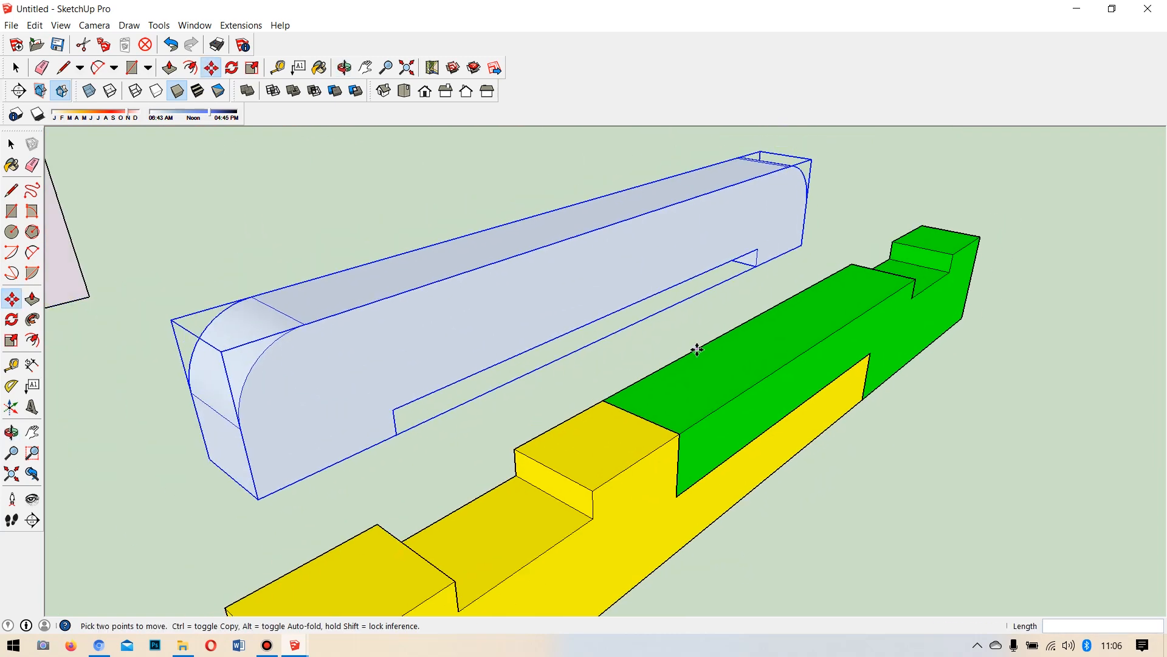
Move the connecting piece by its tab's inner bottom corner back into the matching corner of the yellow beam's notch.
left_click(397, 429)
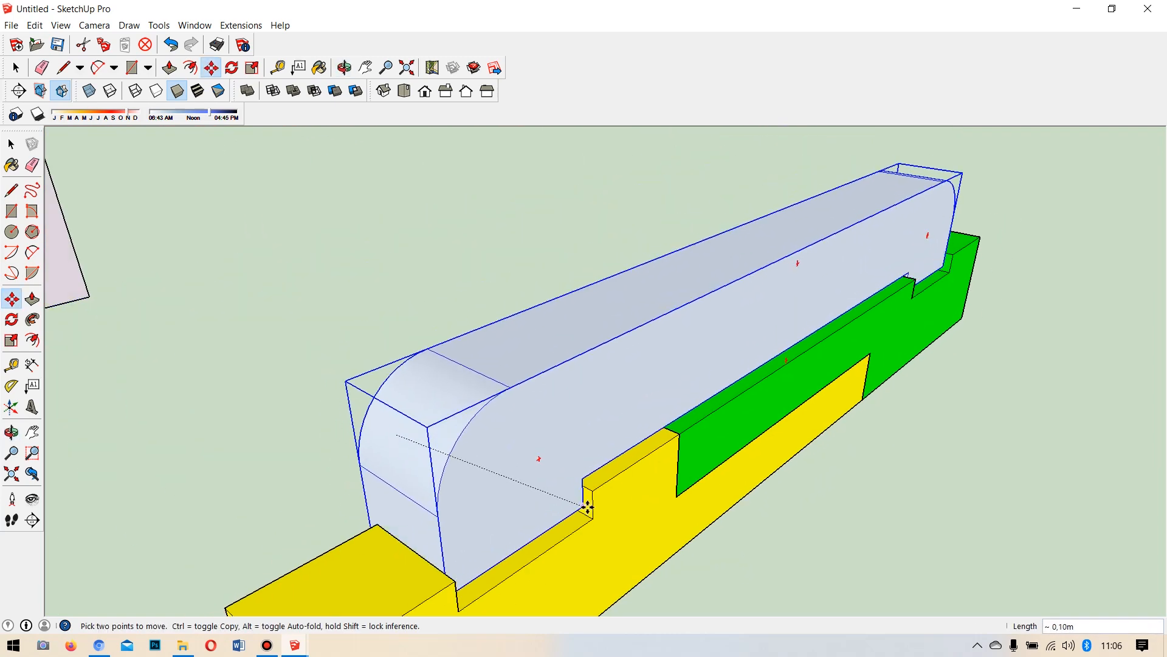
left_click(594, 515)
middle_click_drag(581, 417, 459, 403)
Deselect the connecting piece and draw two vertical lines on its side face, from each tab's bottom midpoint up to the upper edge.
left_click(12, 190)
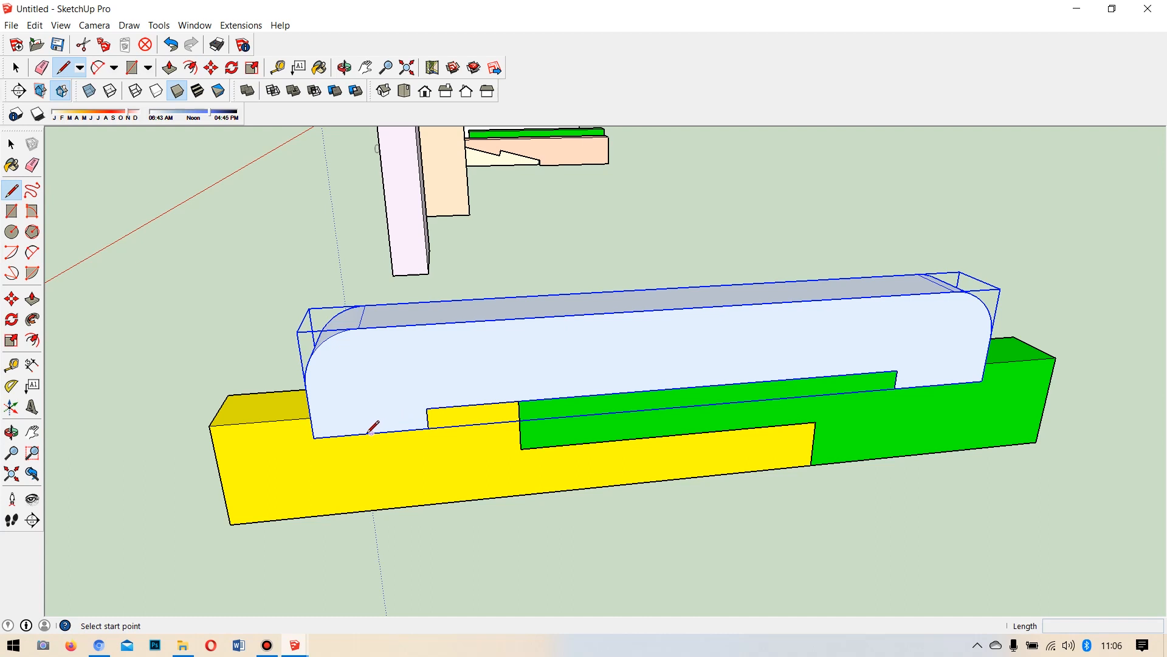
left_click(11, 144)
left_click(71, 249)
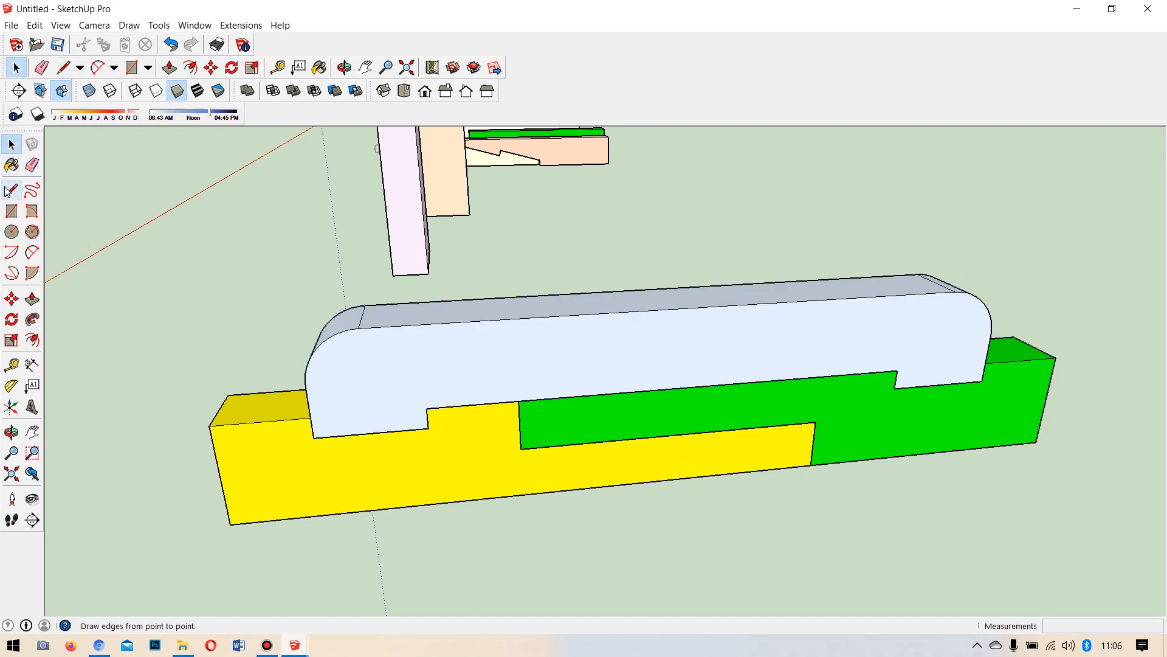
middle_click_drag(867, 409, 487, 392)
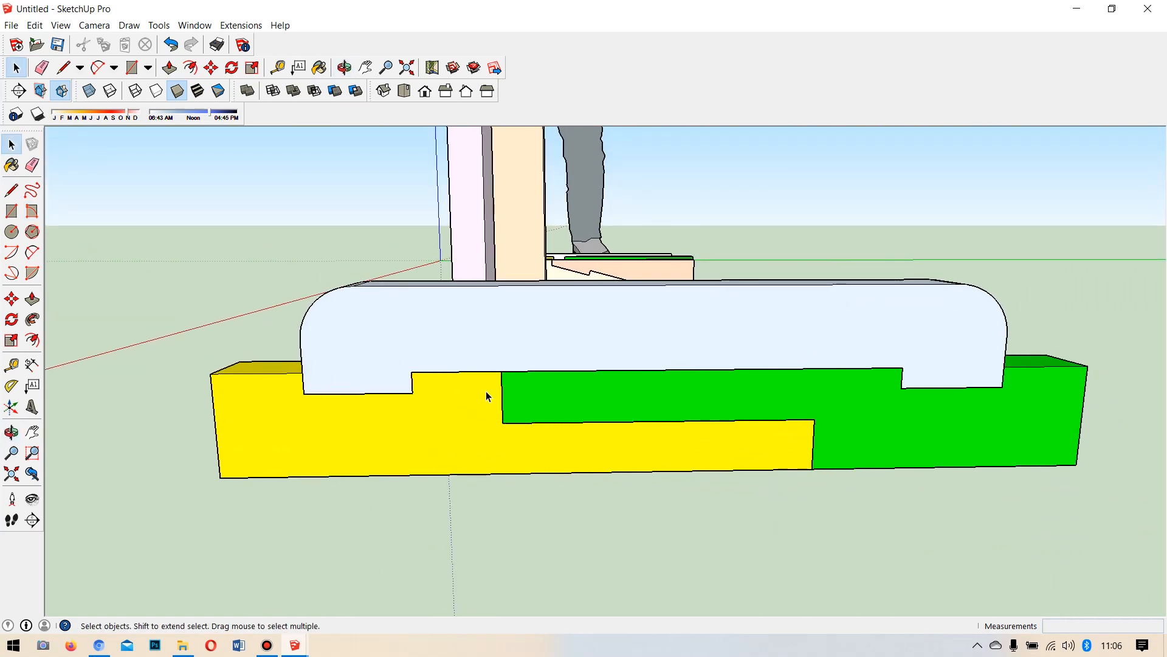
left_click(11, 190)
left_click(359, 393)
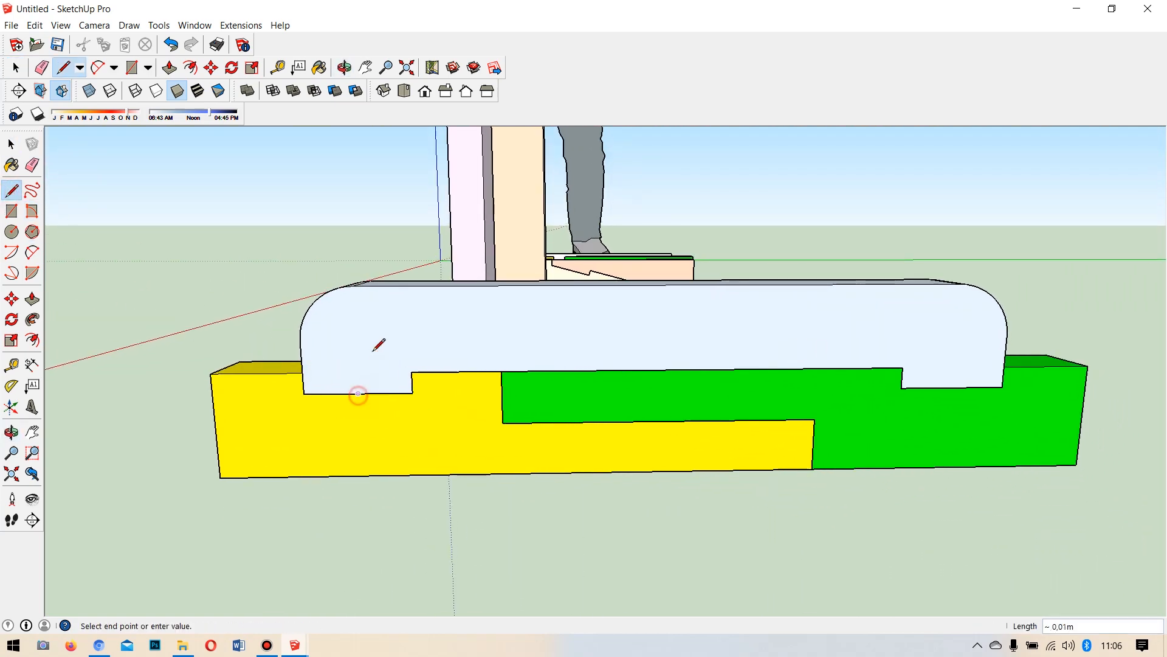
left_click(352, 285)
key("Escape")
left_click(951, 387)
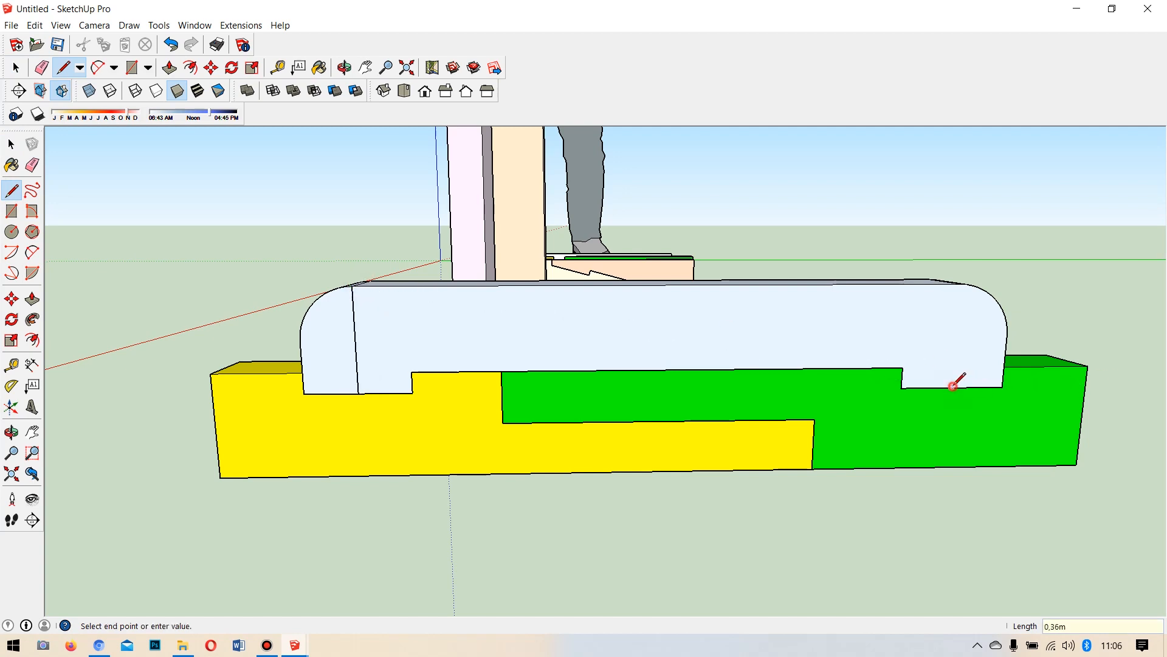
left_click(961, 284)
Try to trace the lap's horizontal seam with a line between its two corners to obtain its midpoint.
left_click(504, 422)
left_click(814, 419)
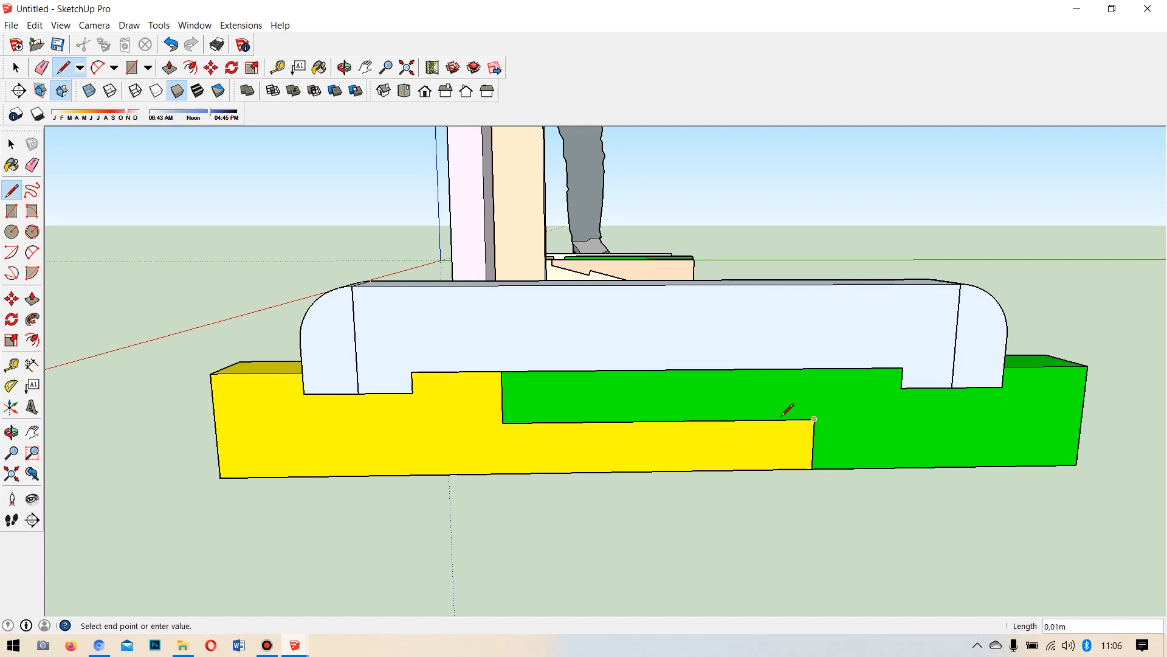
key("Escape")
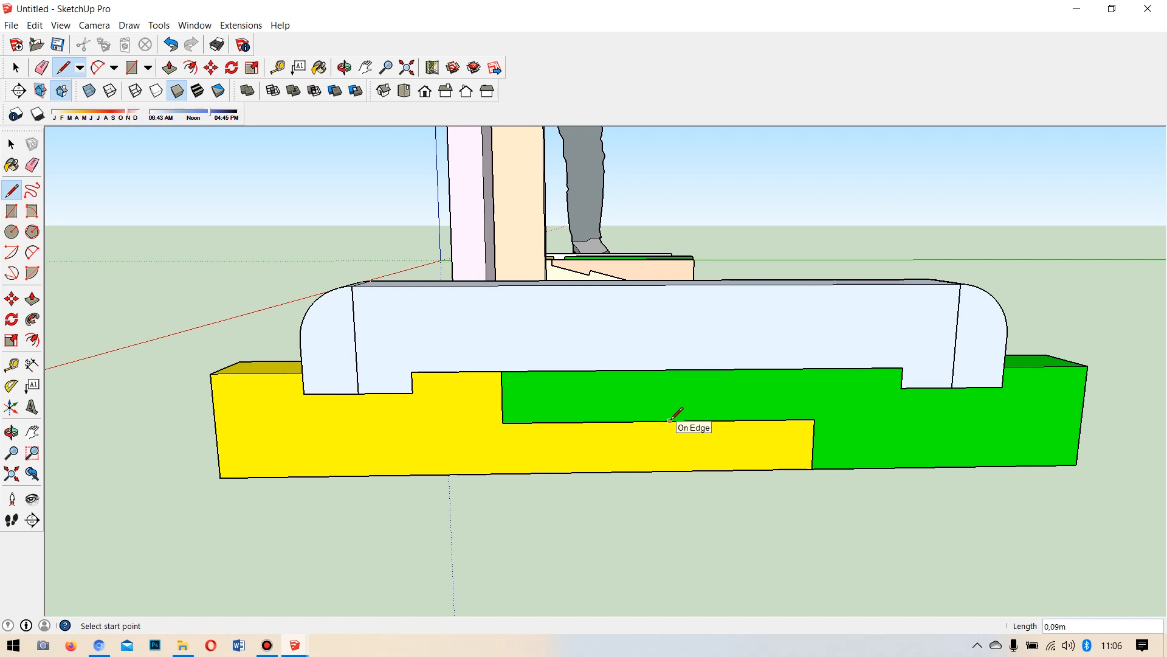
left_click(502, 423)
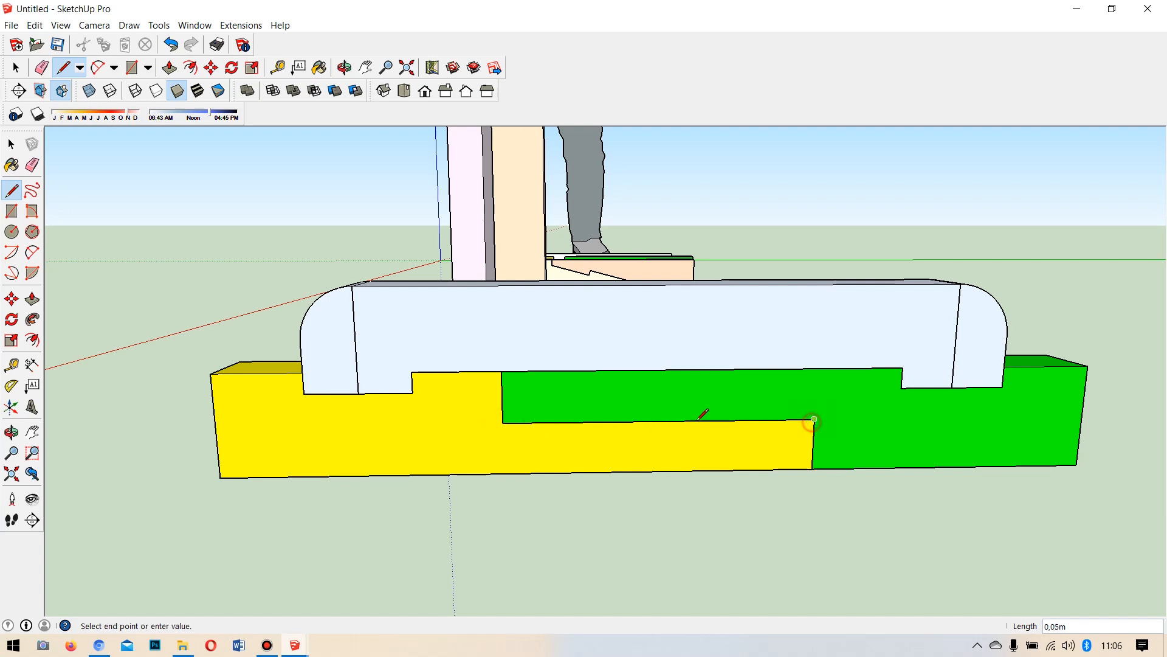
left_click(660, 419)
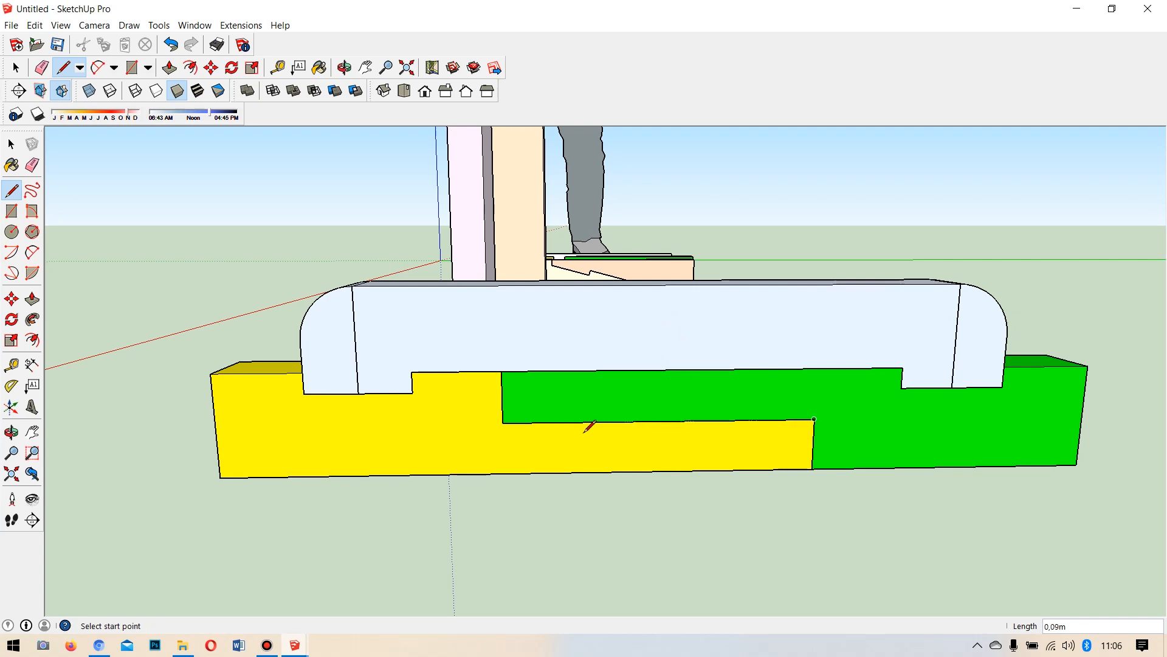
Draw a line along the horizontal seam between the green and yellow beams, from one lap corner to the other.
scroll(589, 426, "up", 3)
middle_click_drag(690, 409, 730, 428)
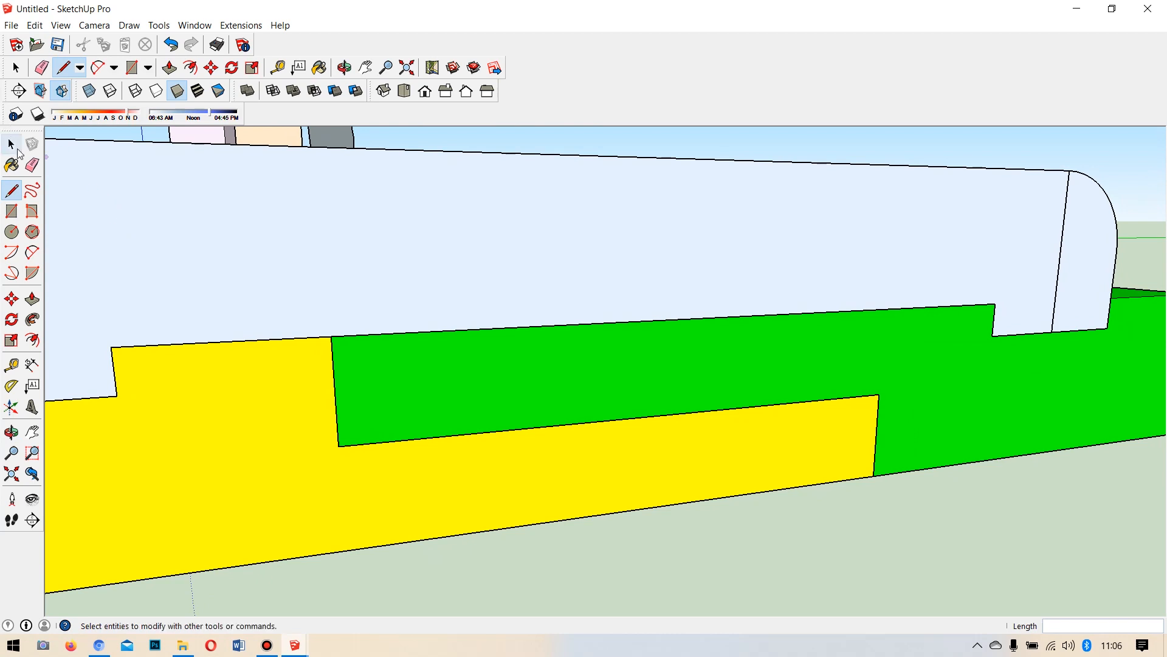
left_click(19, 151)
left_click(529, 428)
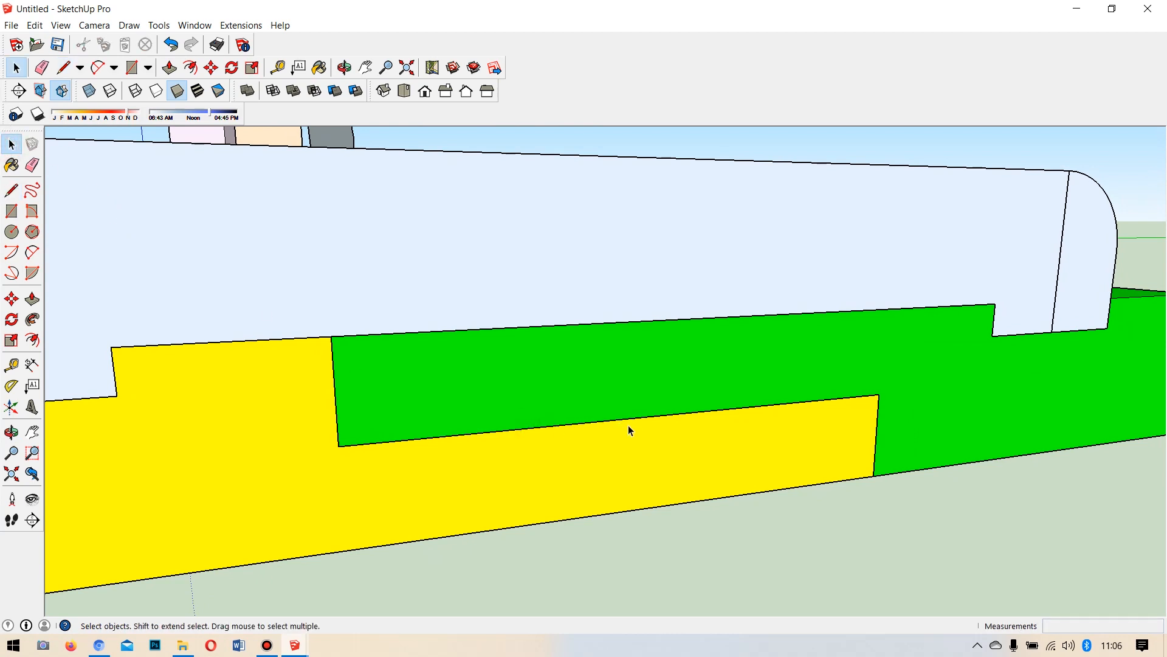
left_click(676, 416)
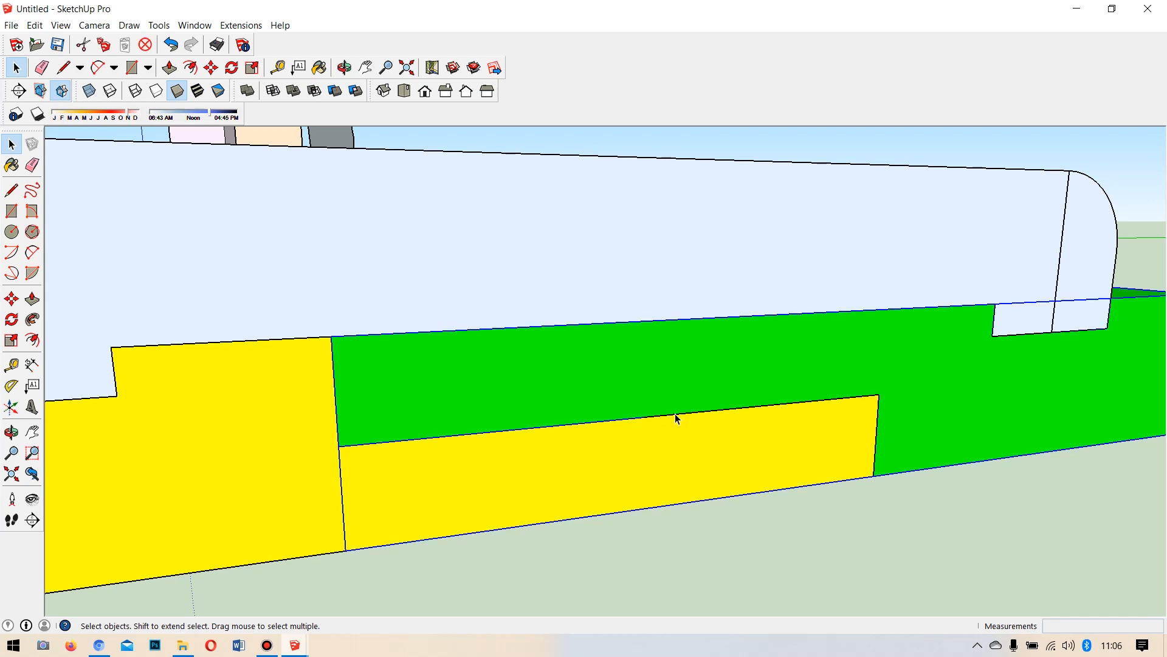
scroll(676, 417, "down", 3)
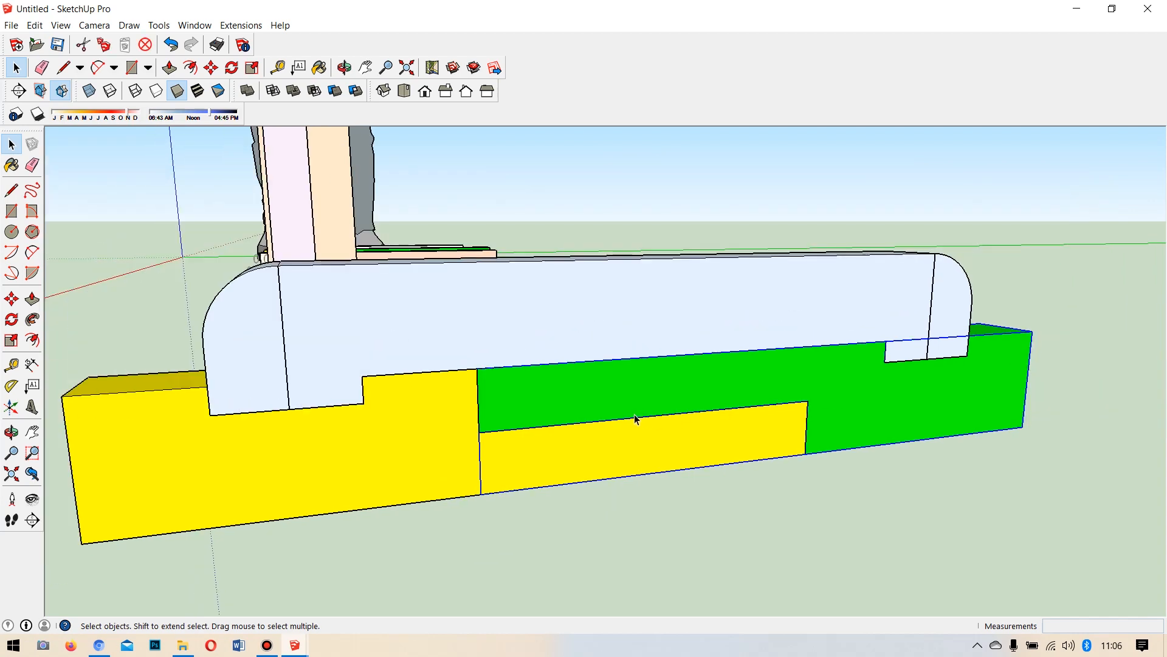
left_click(11, 191)
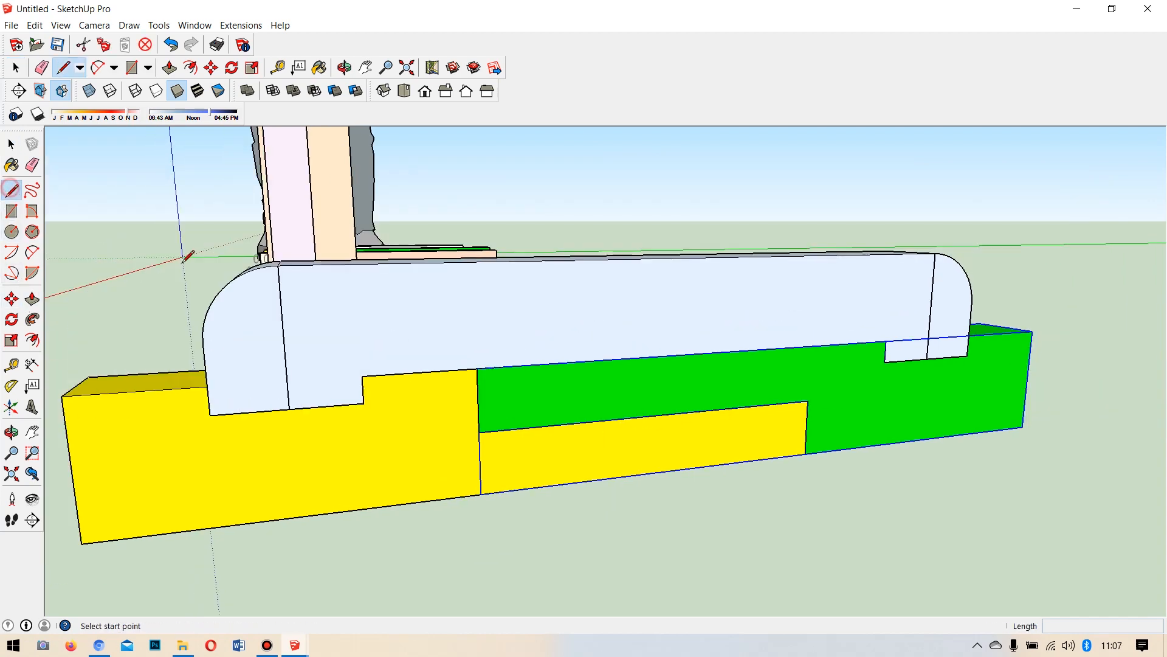
left_click(479, 432)
left_click(806, 401)
key("Escape")
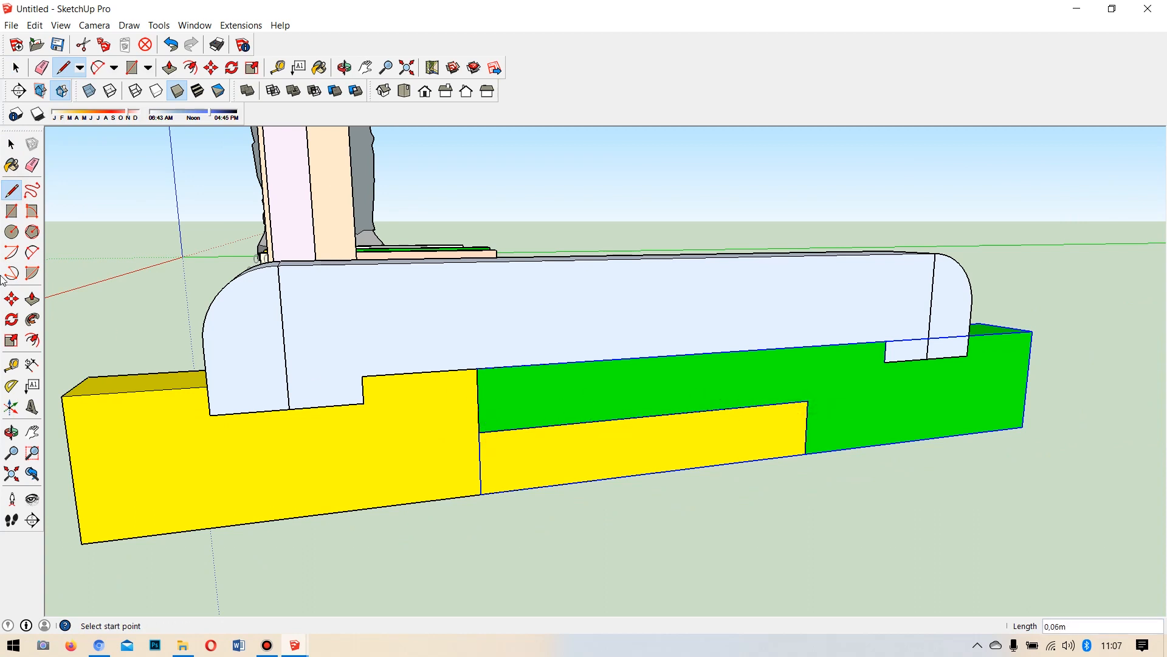
Clear the selection and draw a vertical line from the lap seam's midpoint up to the connecting piece's upper edge.
left_click(11, 144)
left_click(11, 190)
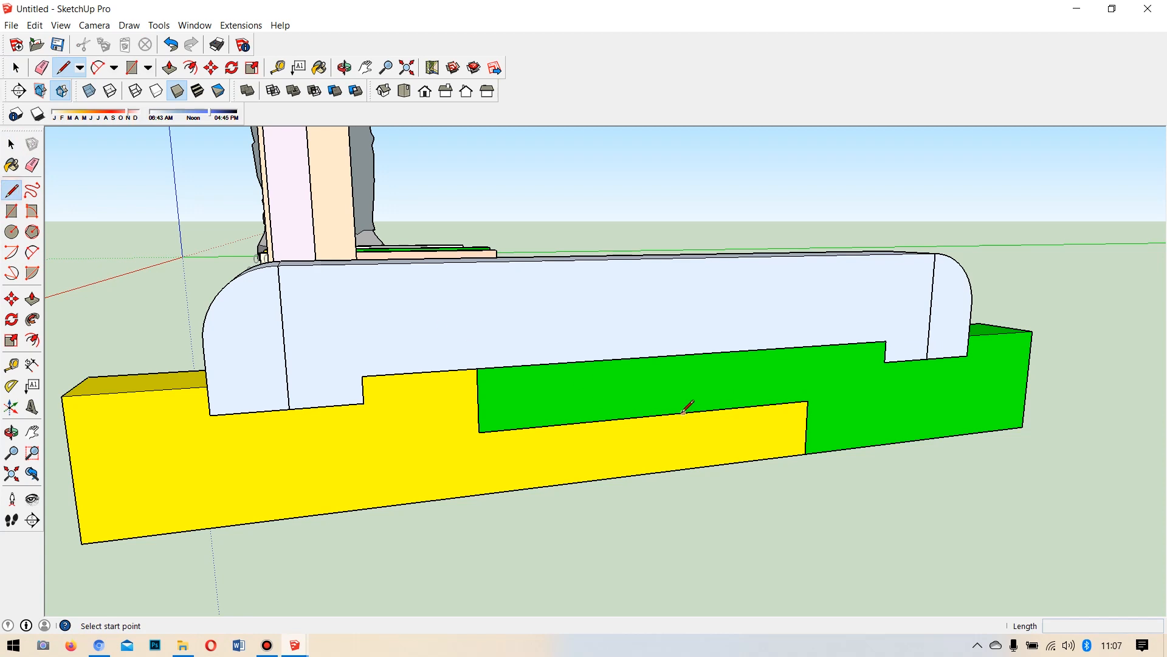
left_click(657, 415)
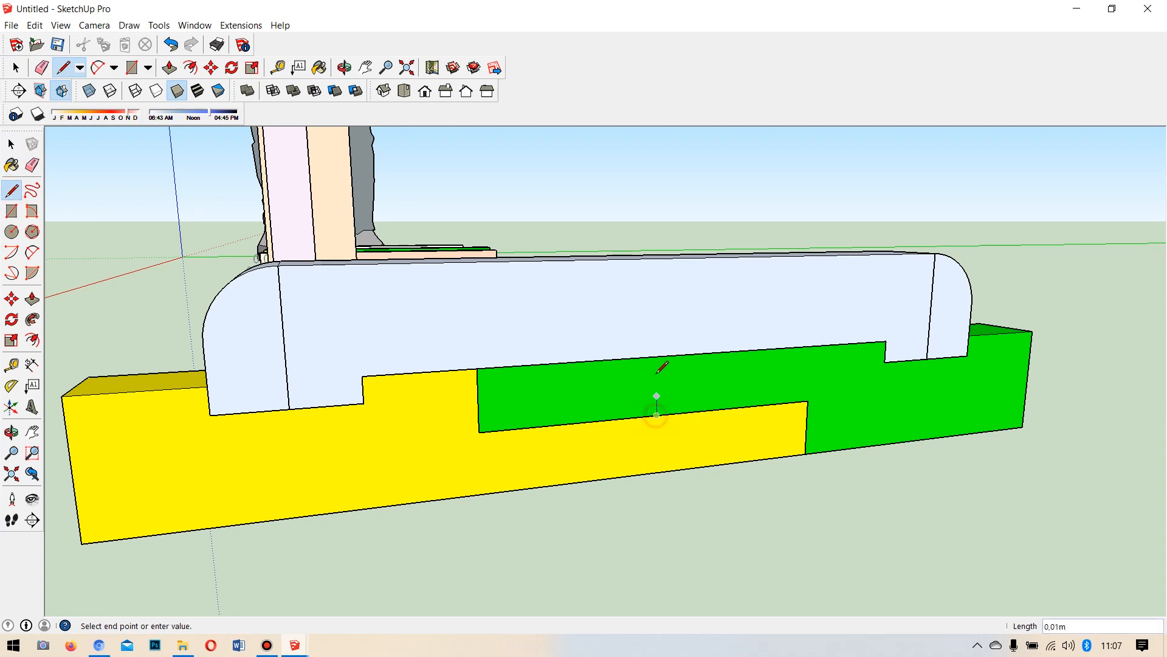
left_click(658, 260)
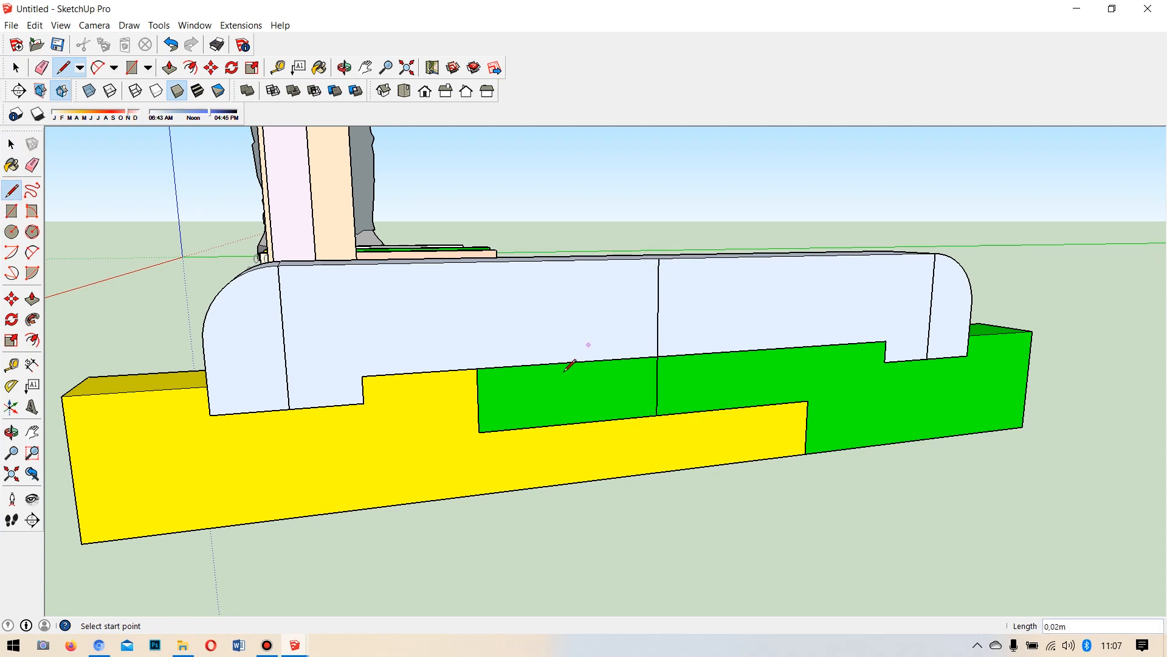
Draw vertical lines from the midpoints of both seam halves to the connecting piece's upper edge, and erase the middle vertical line.
left_click(571, 423)
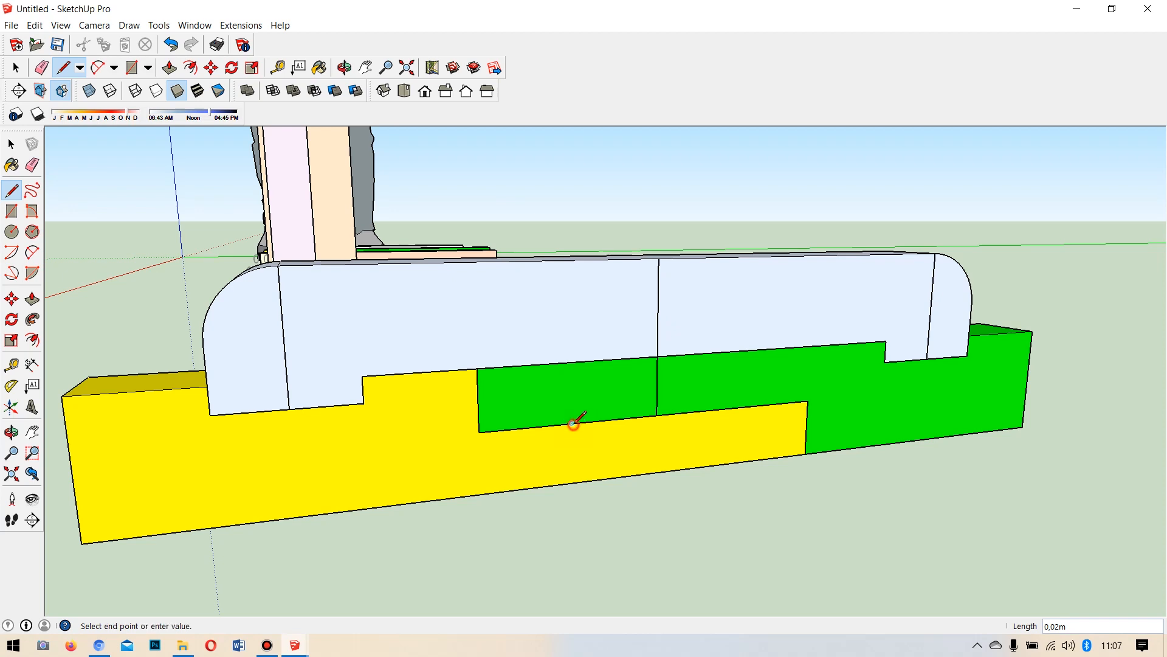
left_click(571, 260)
left_click(734, 406)
left_click(741, 254)
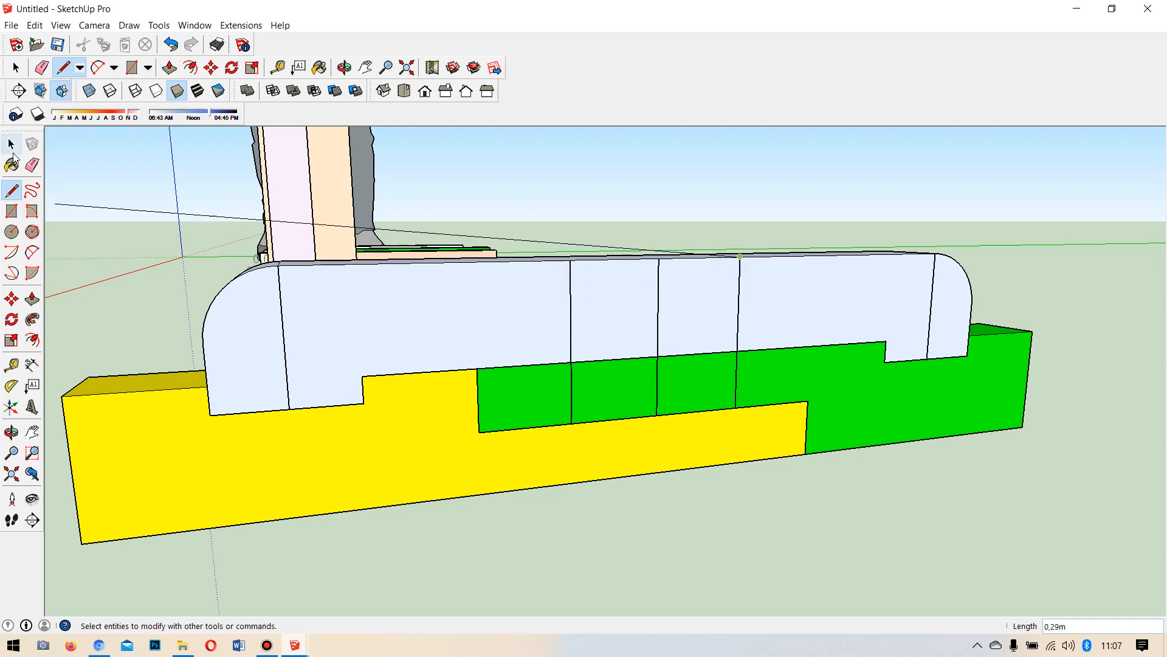
left_click(32, 164)
left_click(658, 307)
Draw a 0.04 m line across the connecting piece's top face from the upper end of the vertical line nearer the yellow end.
mouse_move(842, 344)
middle_mouse_down()
mouse_move(659, 316)
mouse_move(541, 438)
mouse_move(673, 406)
middle_mouse_up()
mouse_move(777, 334)
middle_mouse_down()
mouse_move(594, 336)
mouse_move(813, 338)
mouse_move(793, 337)
middle_mouse_up()
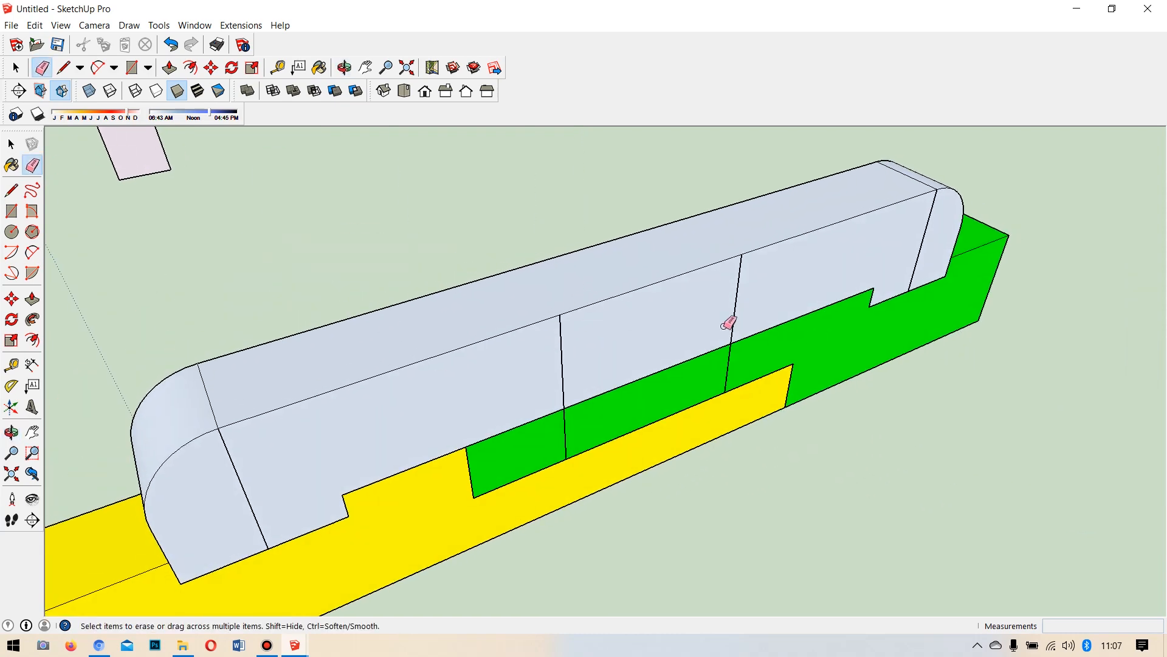
mouse_move(550, 273)
middle_mouse_down()
mouse_move(539, 363)
mouse_move(800, 266)
mouse_move(628, 357)
mouse_move(552, 329)
middle_mouse_up()
left_click(11, 145)
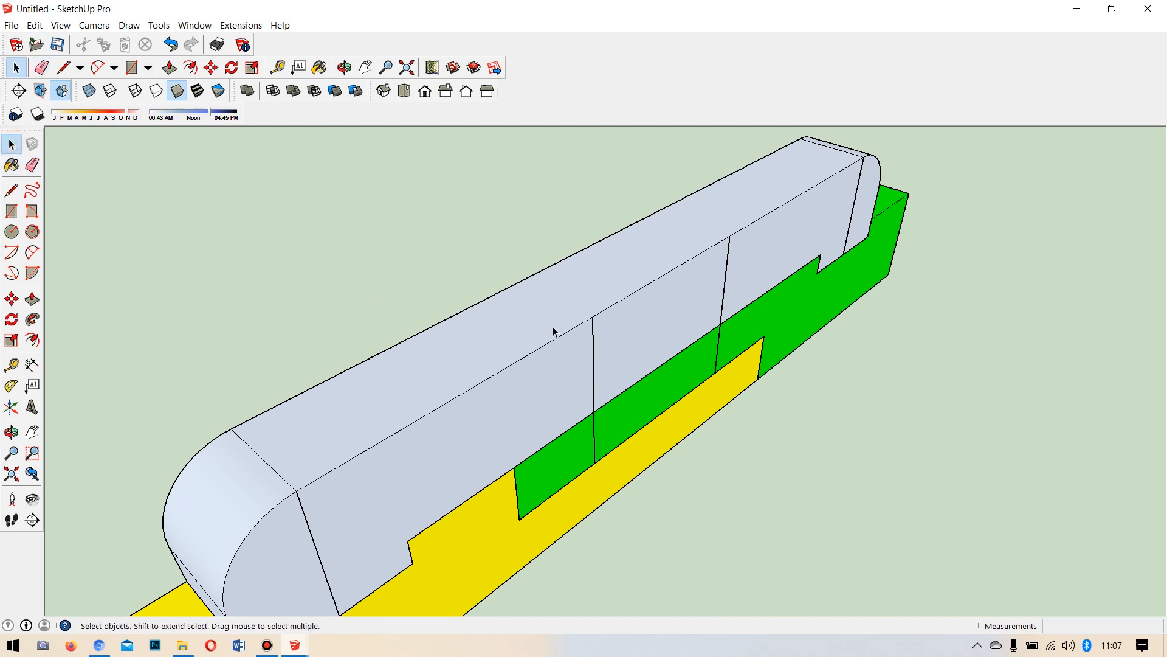
left_click(13, 190)
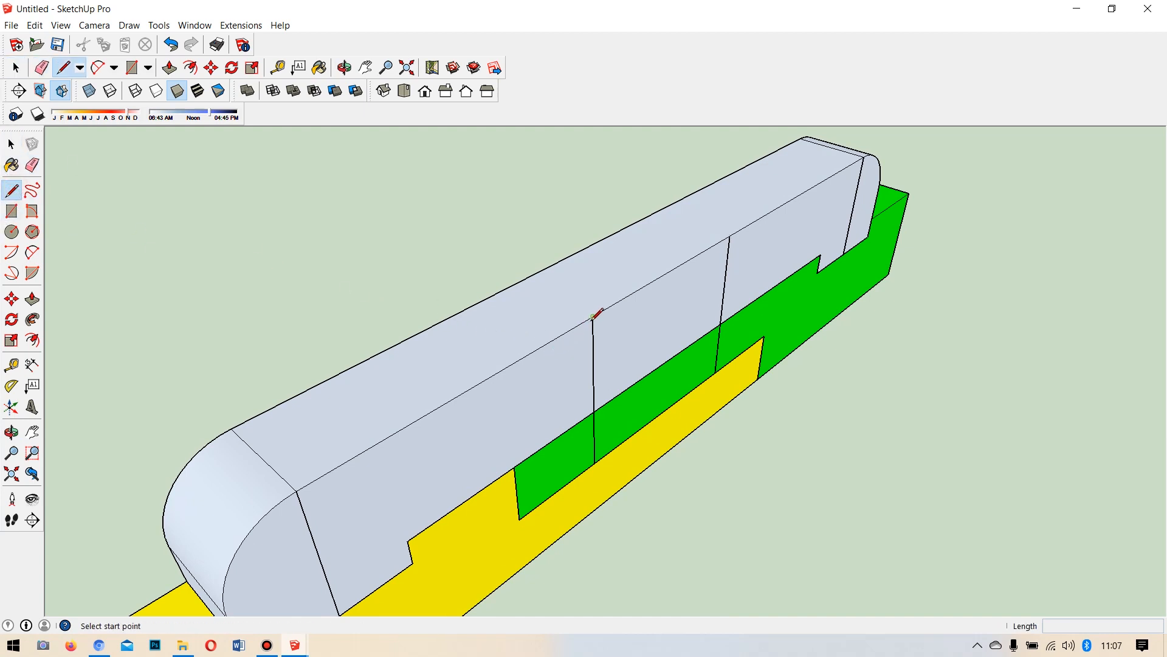
left_click(593, 316)
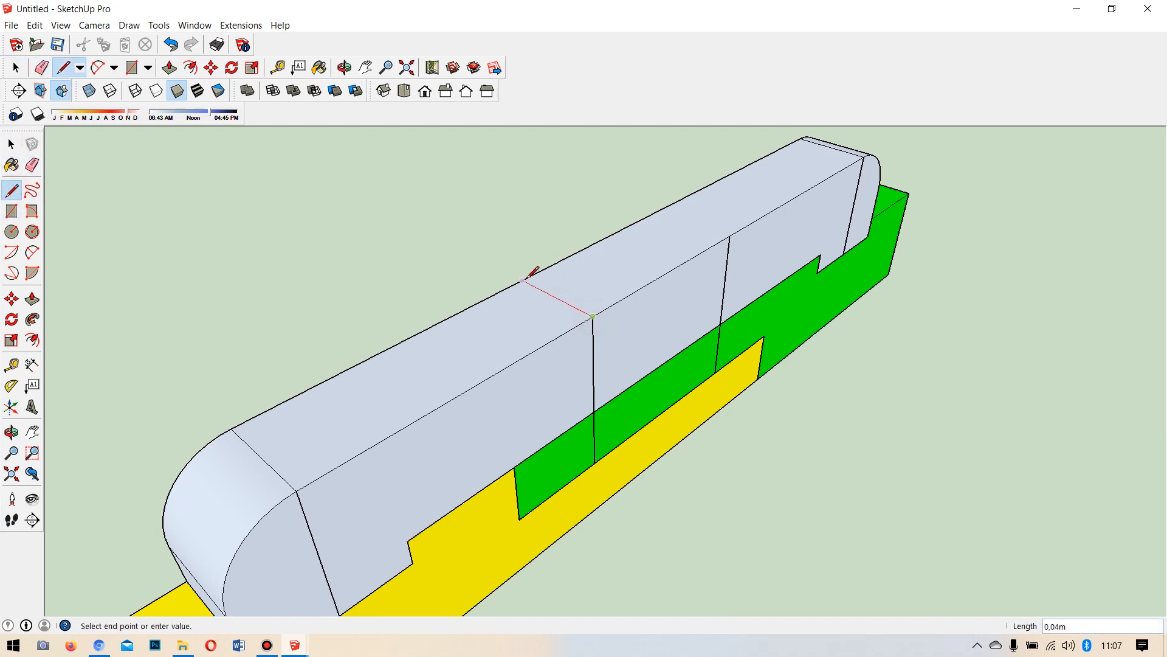
left_click(523, 280)
left_click(11, 144)
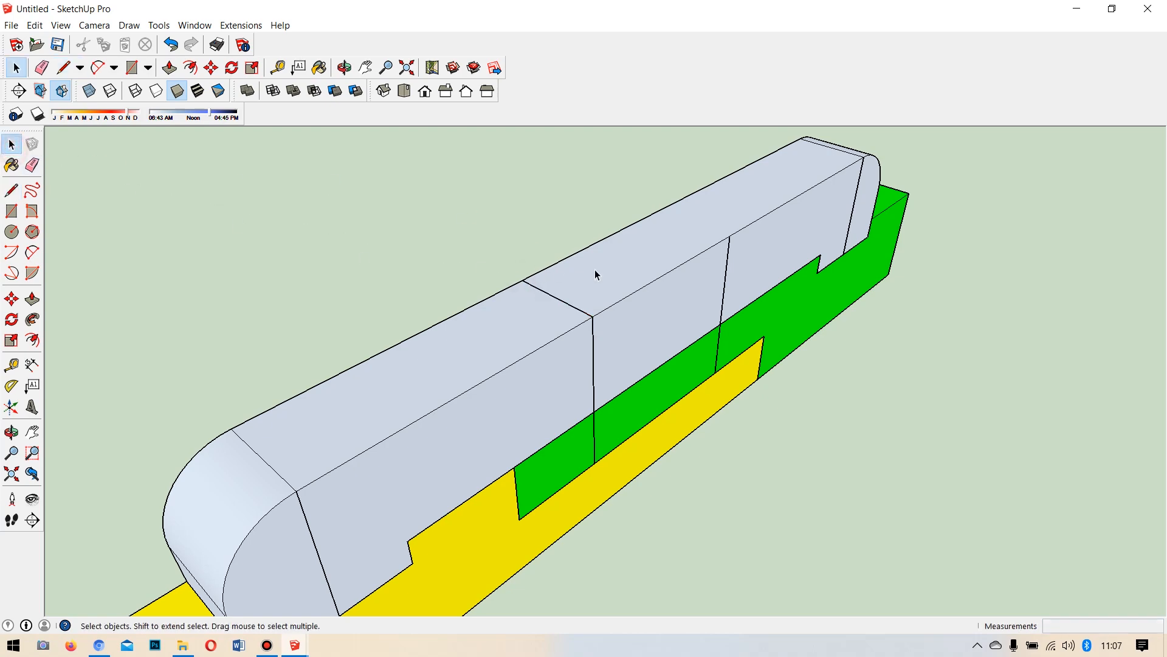
Draw a circle of 0.005 m radius centred on the midpoint of the line across the connecting piece's top face.
scroll(671, 272, "up", 5)
middle_click_drag(586, 268, 511, 350)
left_click(11, 232)
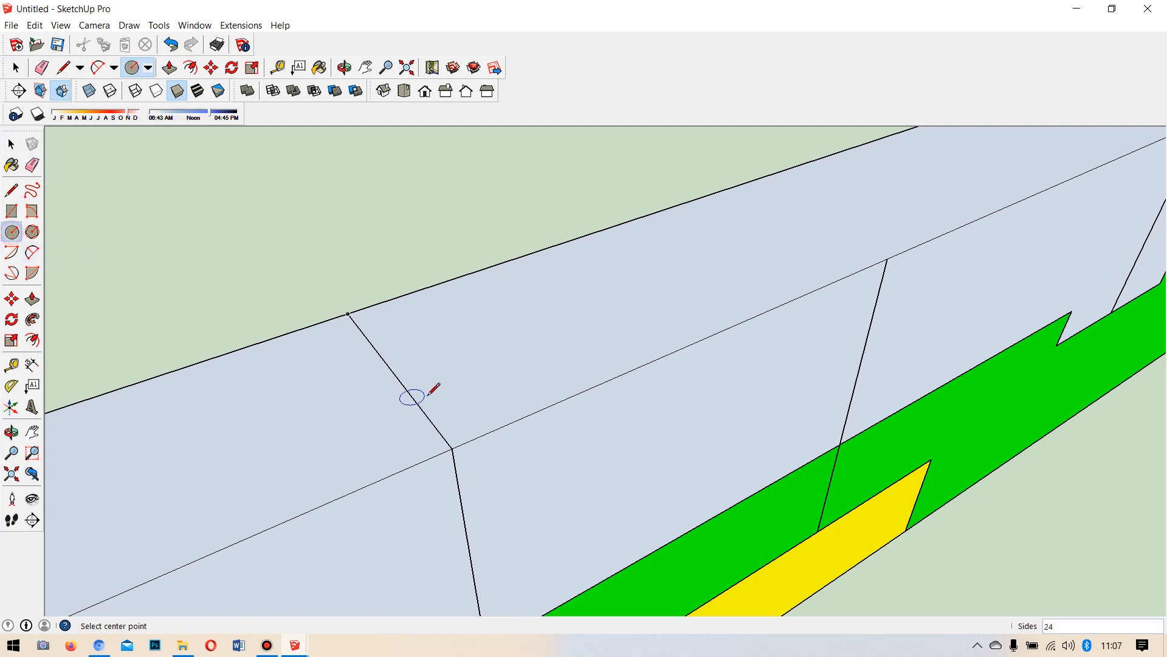
left_click(395, 374)
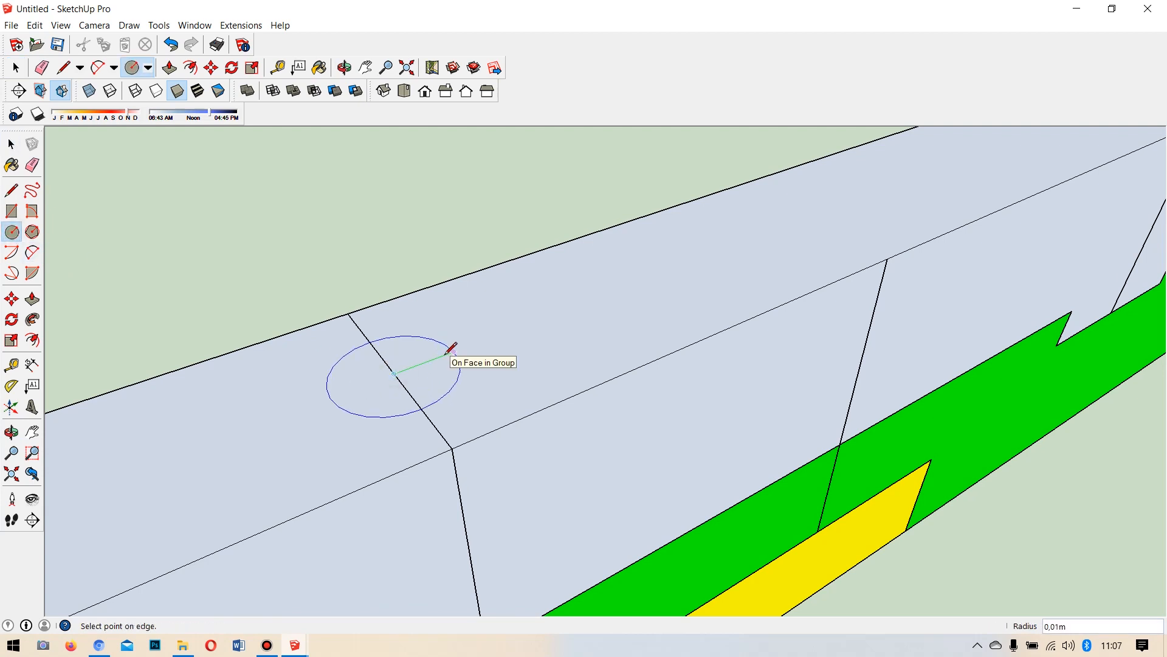
key("m")
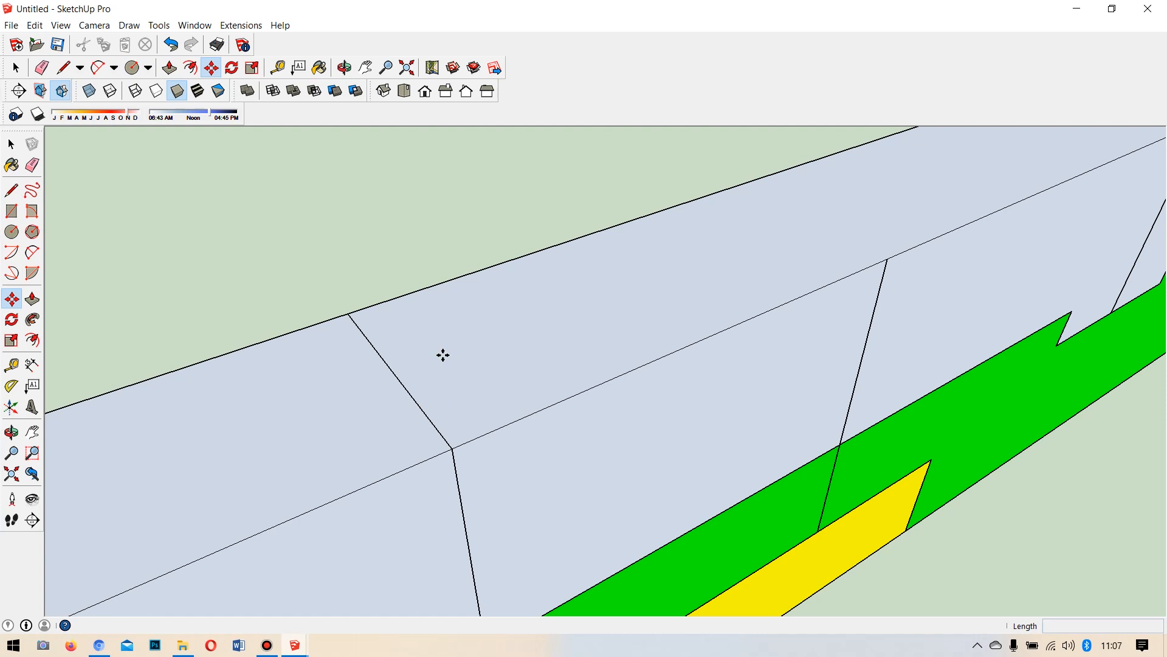
left_click(12, 232)
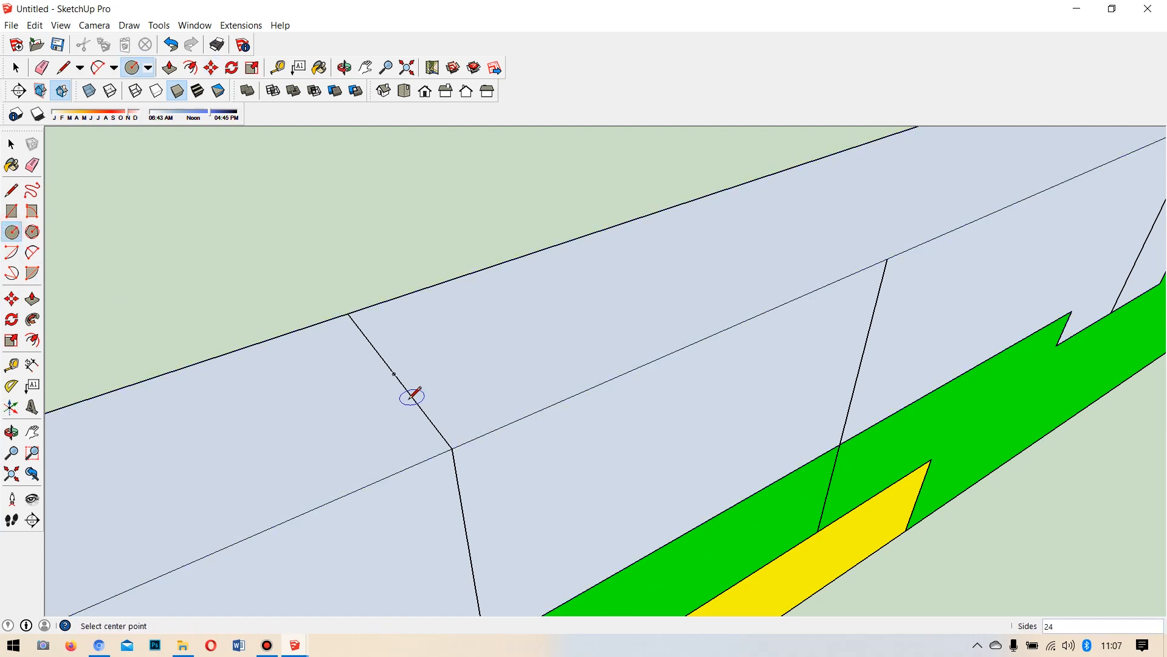
left_click(394, 373)
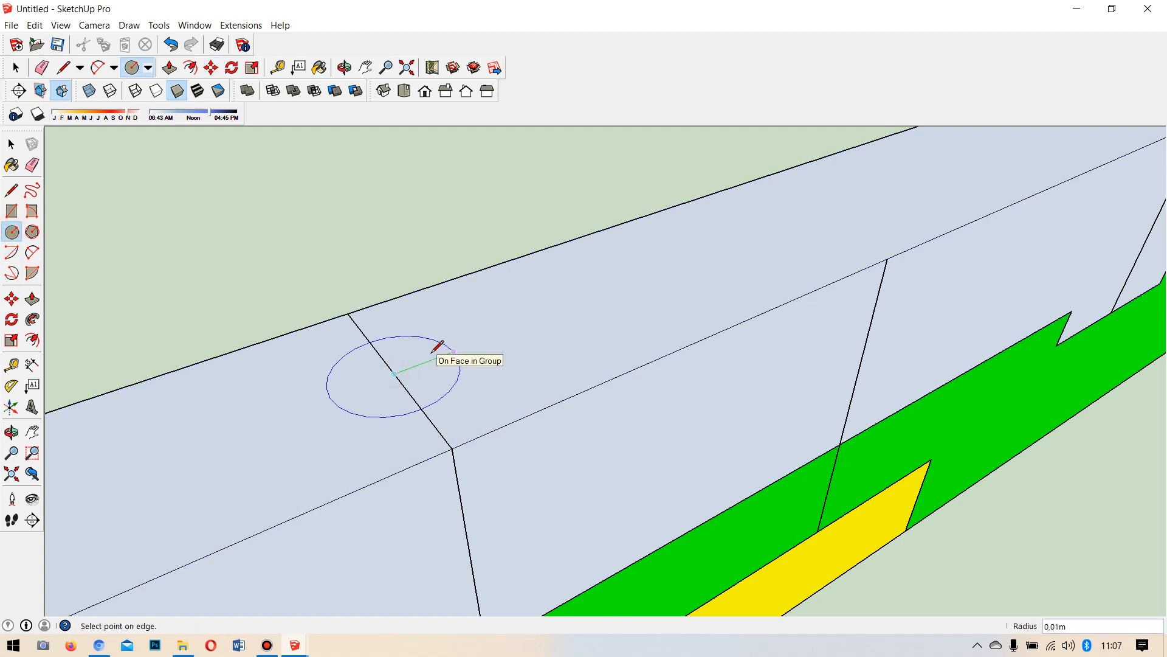
key("Return")
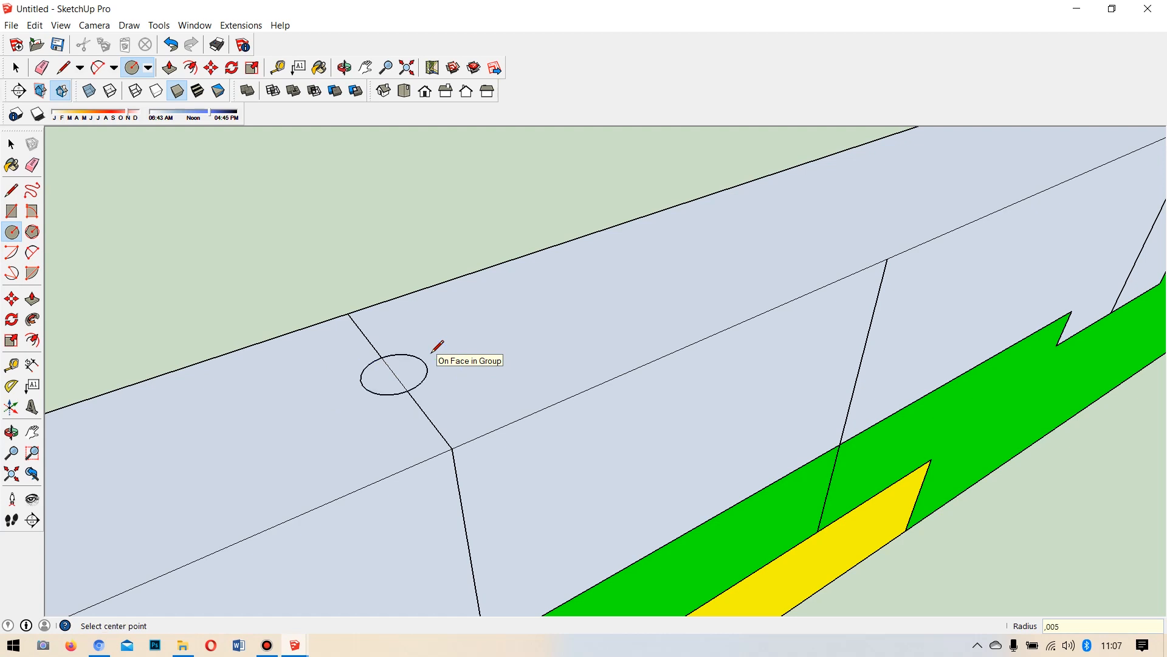
Erase the guide line's segments inside and on both sides of the circle on the connecting piece's top face.
left_click(33, 165)
left_click(367, 333)
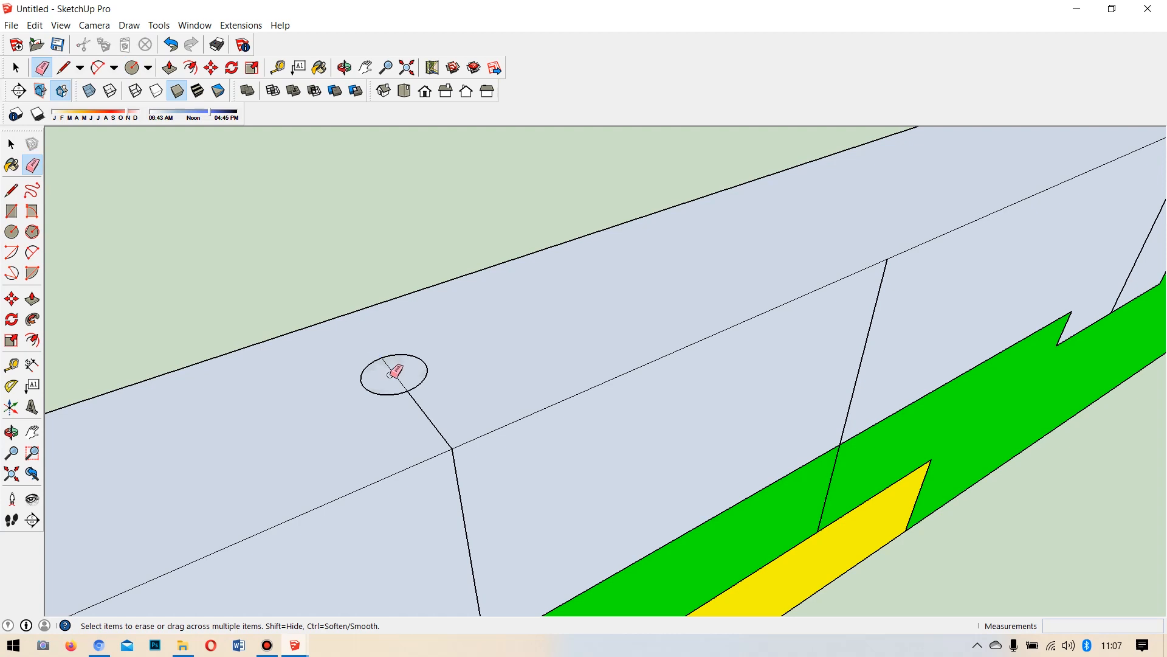
left_click(396, 373)
left_click(425, 412)
Turn the circle and its face into a component named "baut".
left_click(11, 144)
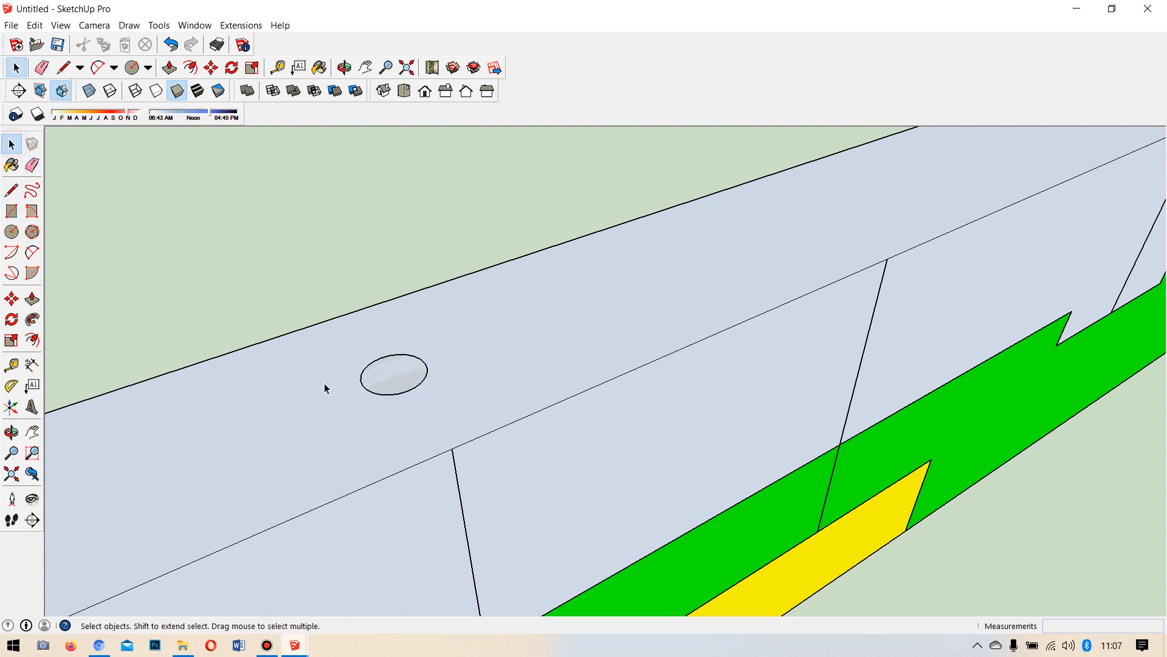
double_click(396, 375)
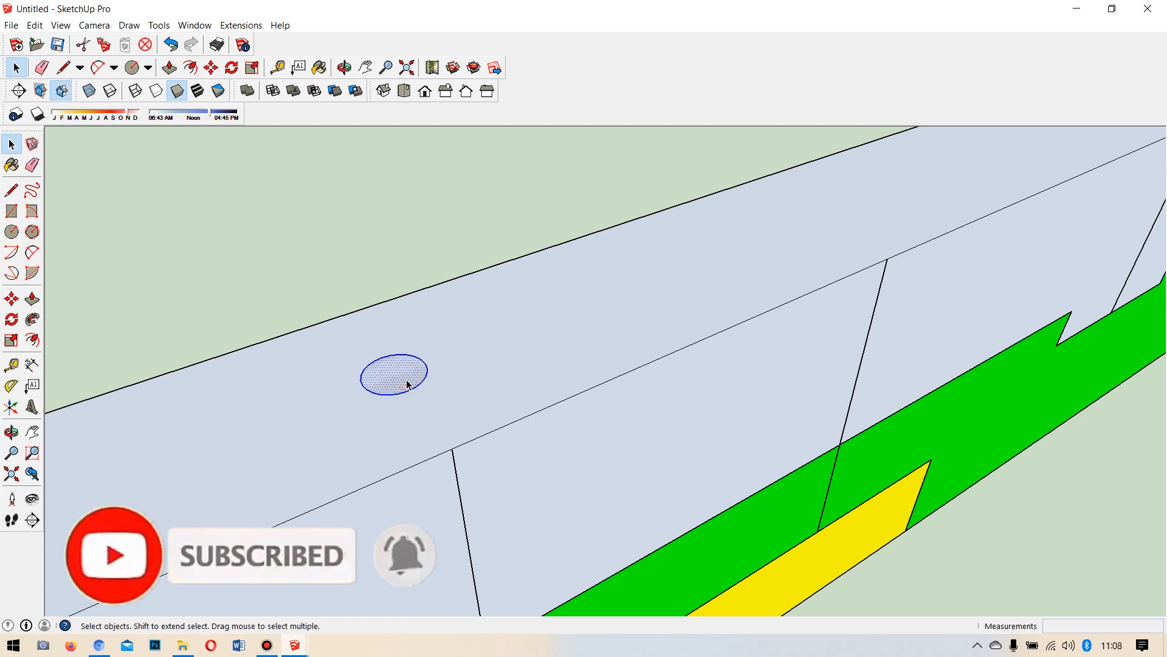
right_click(409, 384)
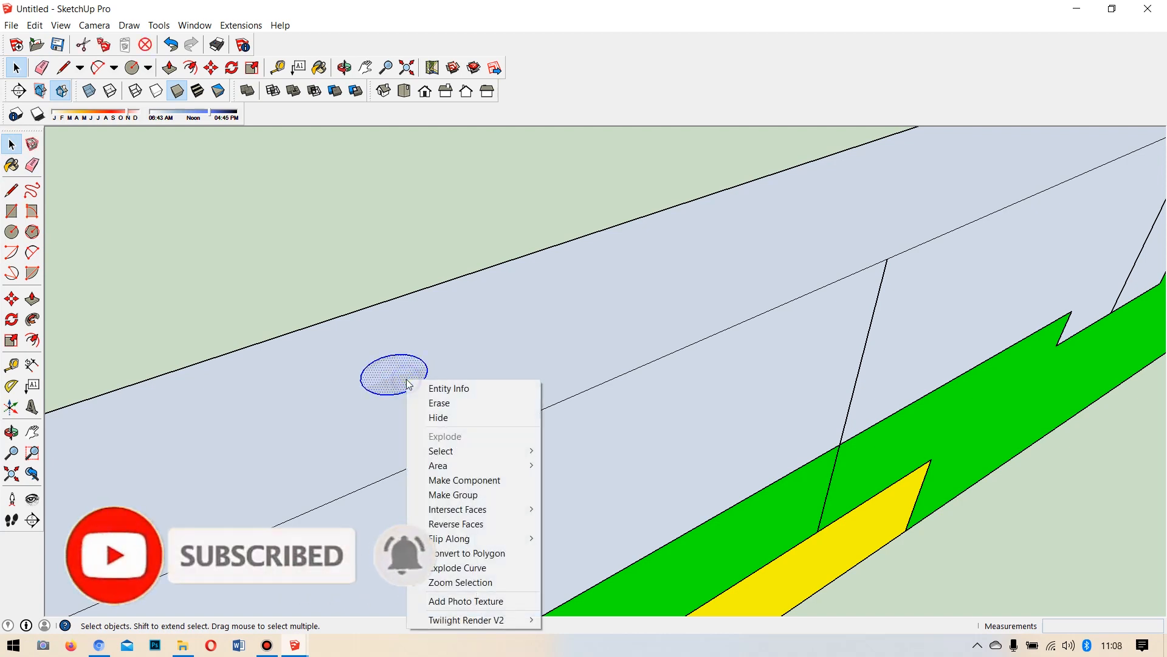
left_click(450, 481)
type("baut")
key("Return")
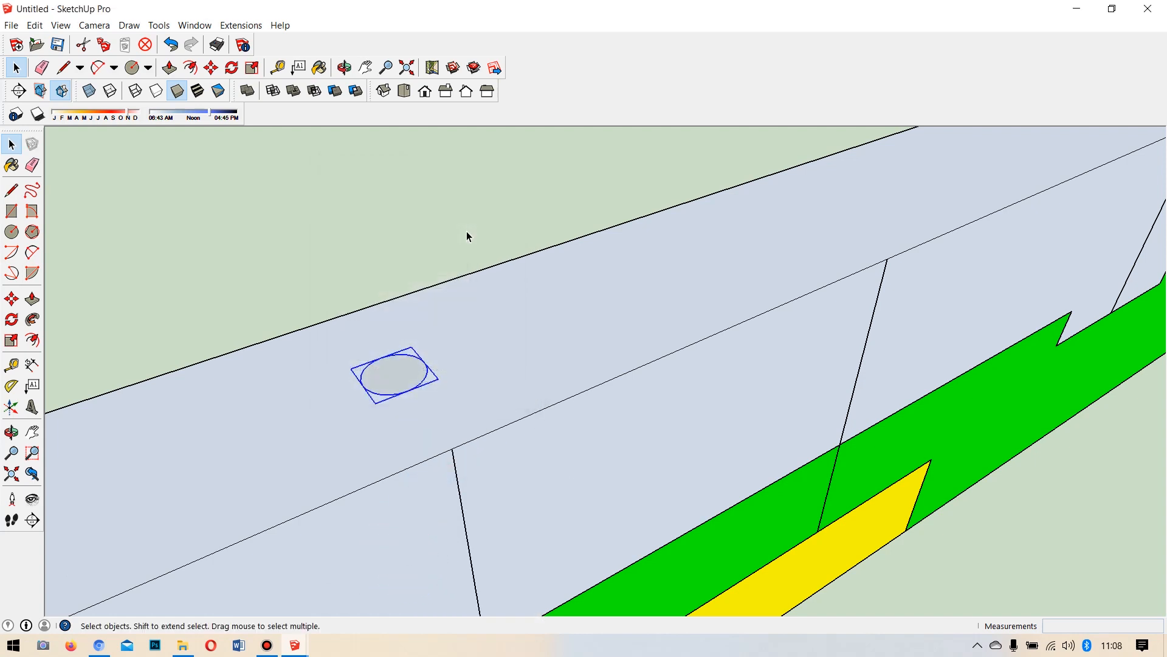
Copy the circle component along the connecting piece's top edge, from the first seam line's upper end to the second's.
left_click(11, 298)
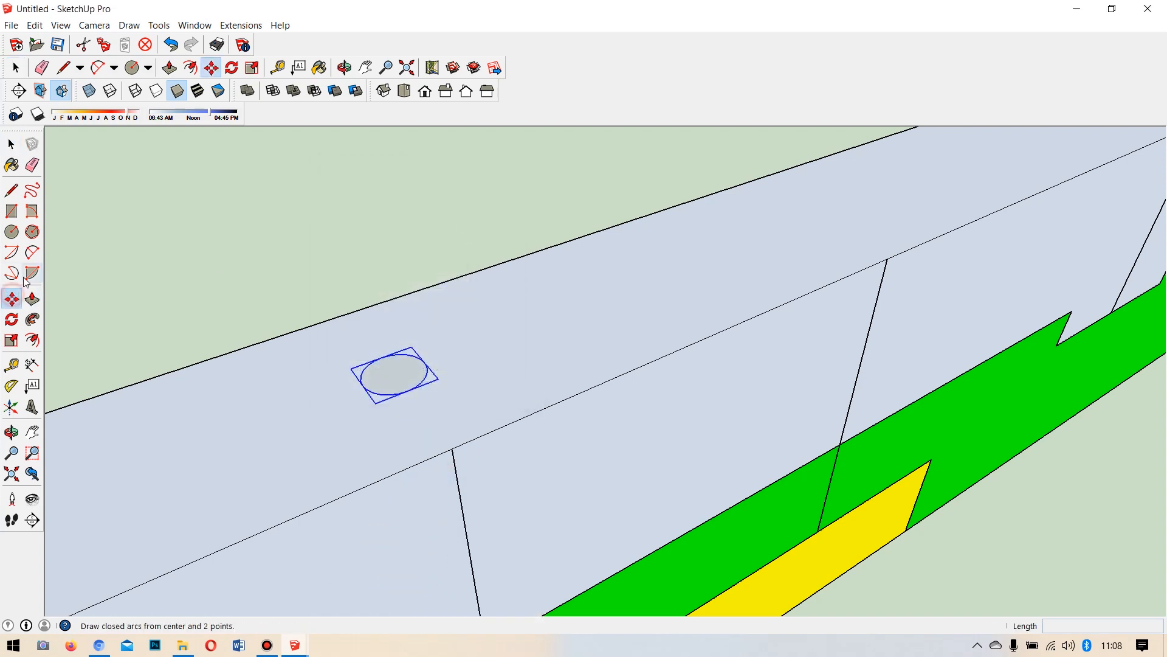
left_click(452, 450)
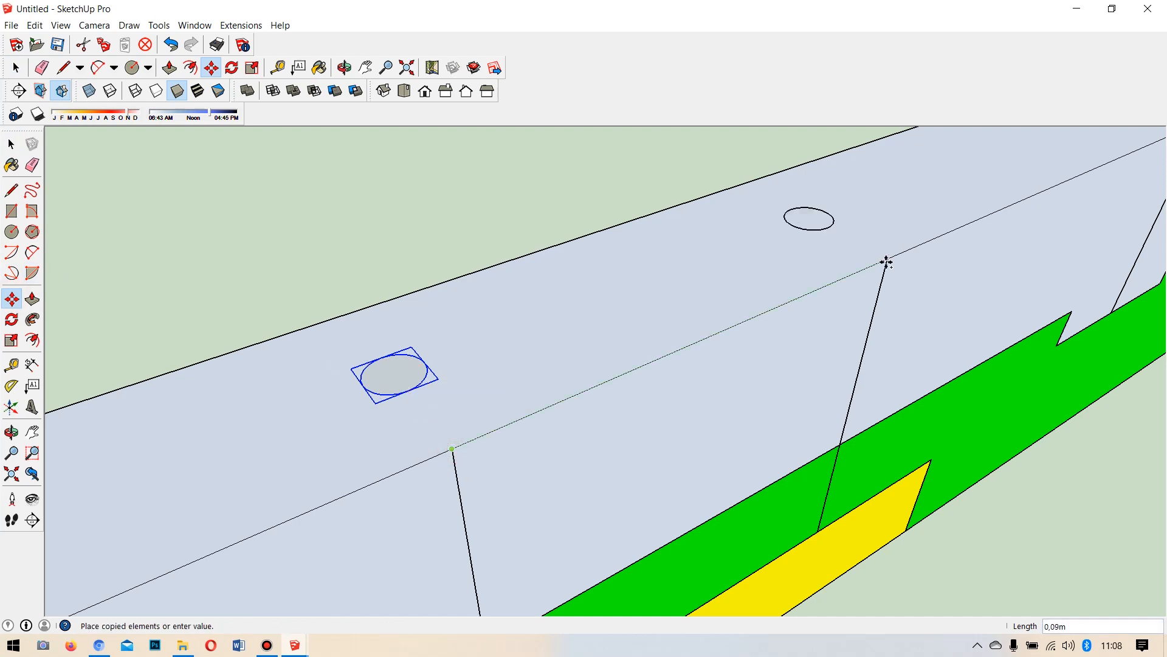
left_click(887, 259)
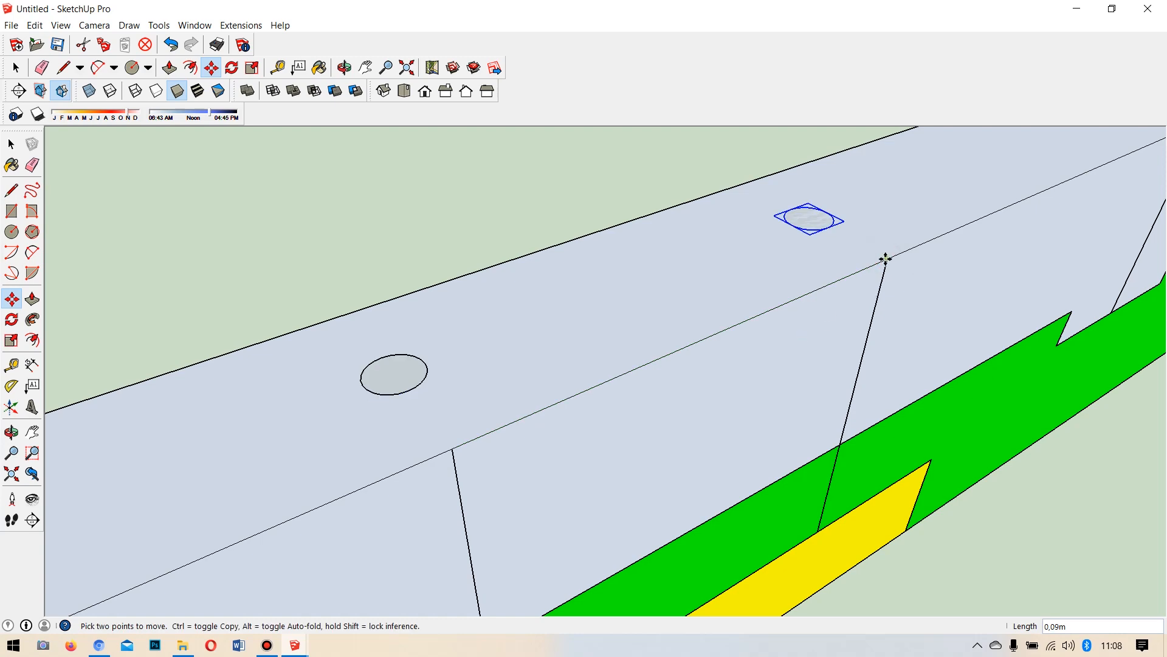
Copy the circle component from the second seam line's upper end to the start of the rounded corner at the green end.
left_click(886, 259)
scroll(396, 302, "down", 5)
key("ctrl")
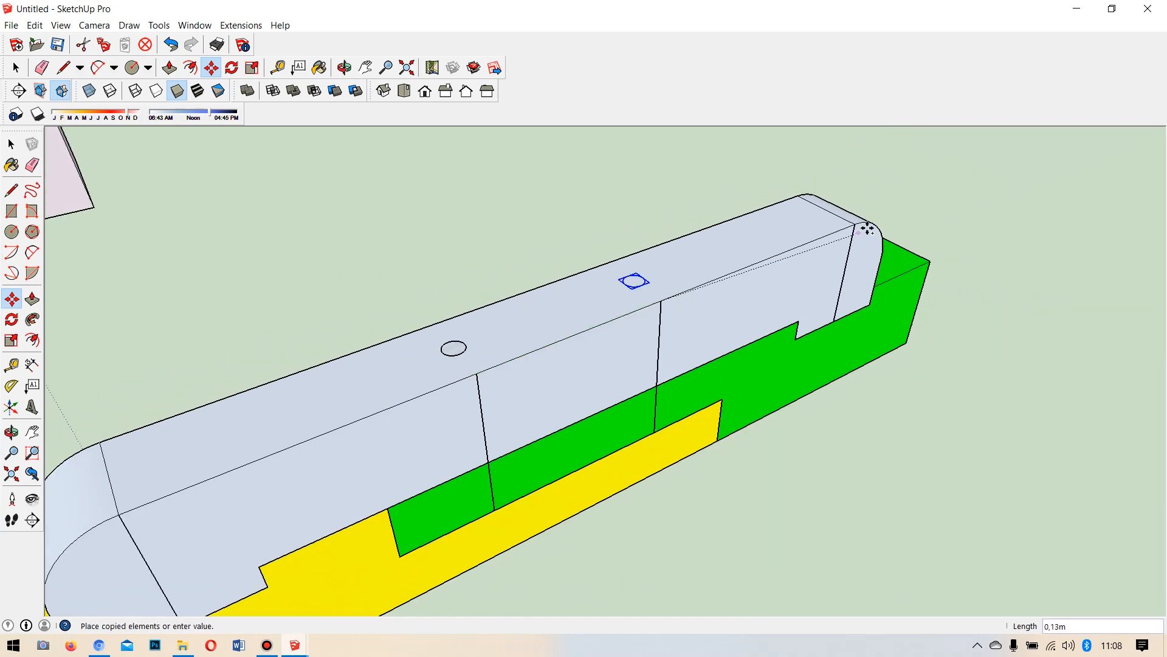
scroll(851, 240, "up", 5)
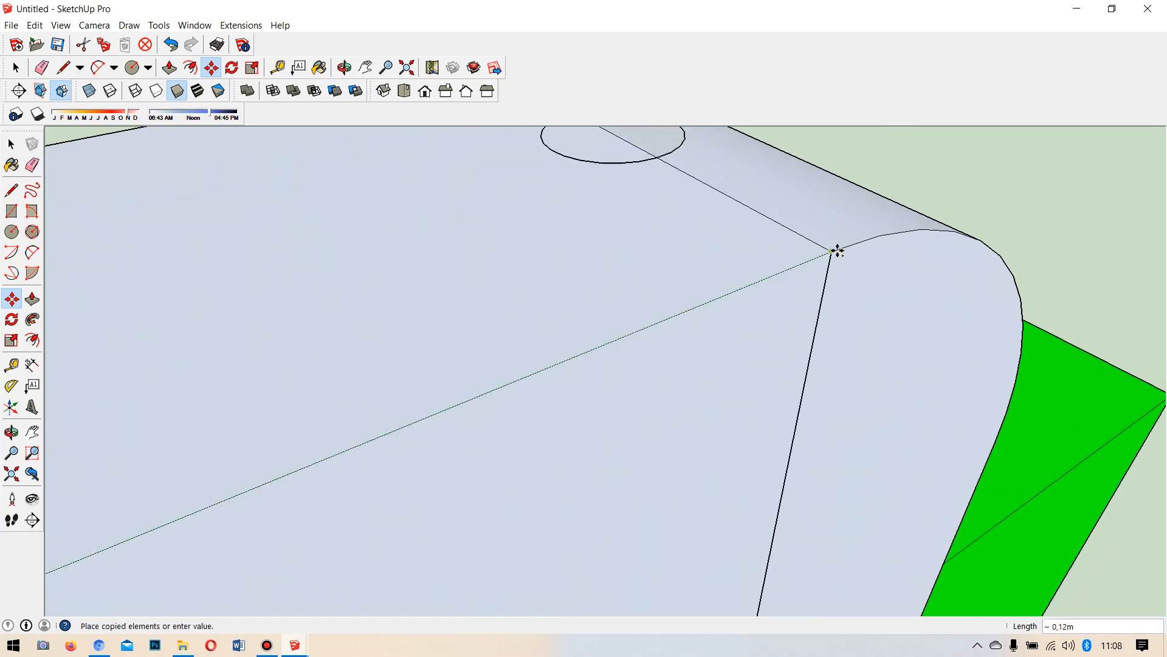
left_click(833, 252)
Copy the circle component from the green end to the start of the rounded corner at the yellow end.
left_click(833, 251)
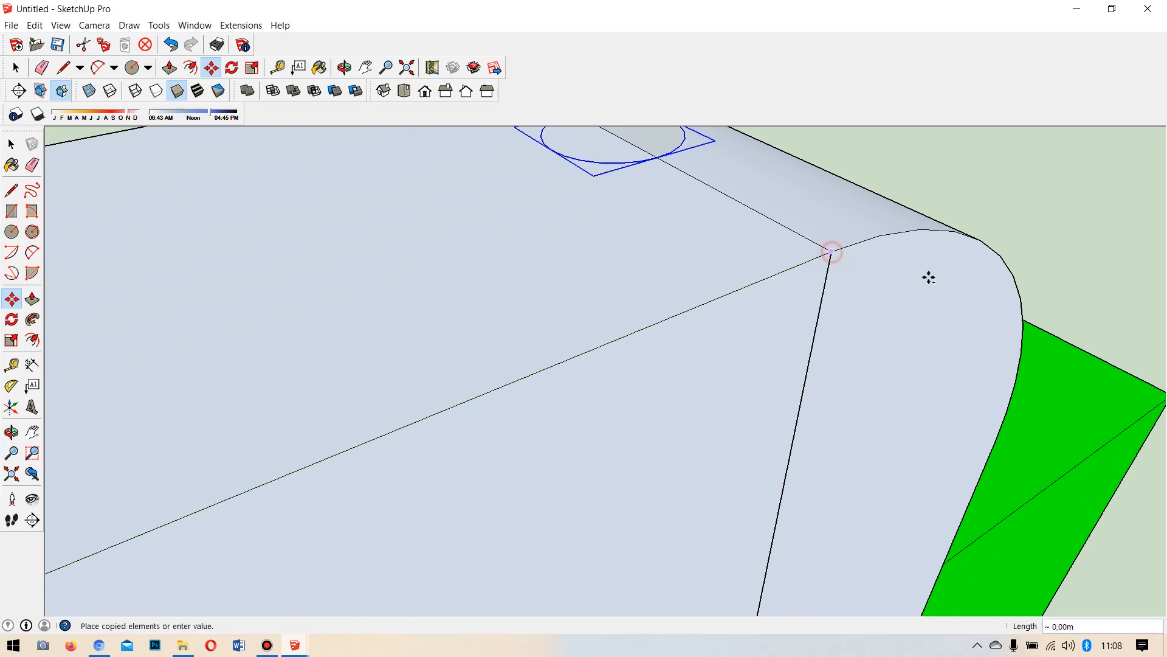
scroll(985, 261, "down", 6)
scroll(899, 263, "down", 5)
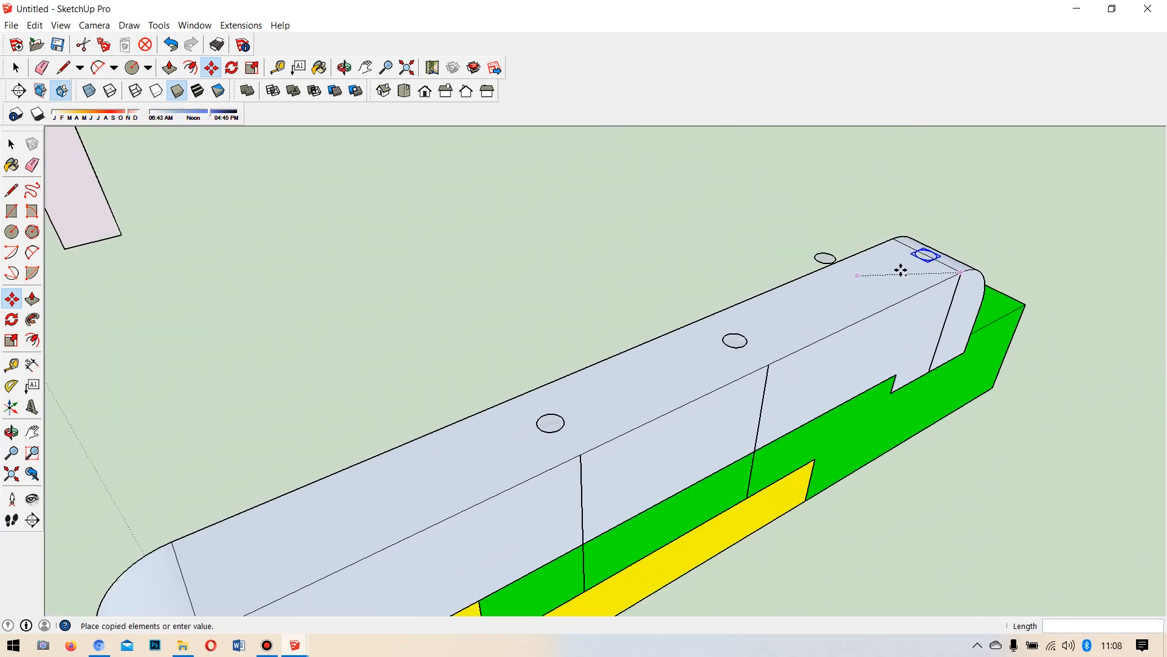
scroll(521, 456, "up", 6)
scroll(536, 477, "down", 4)
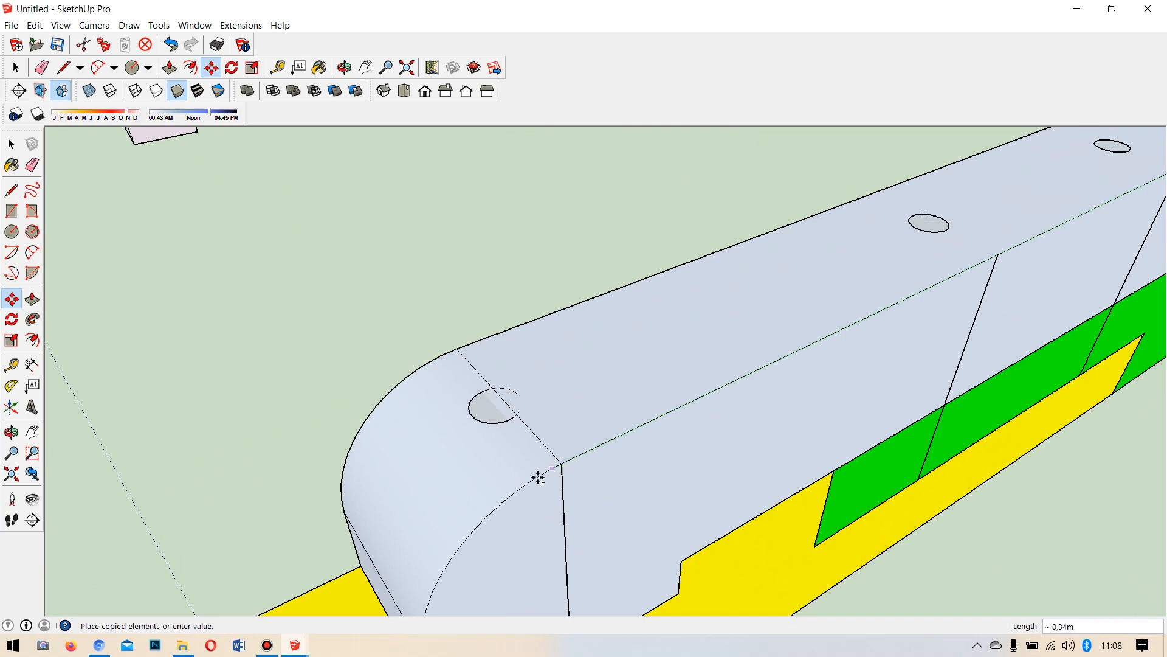
scroll(550, 472, "up", 4)
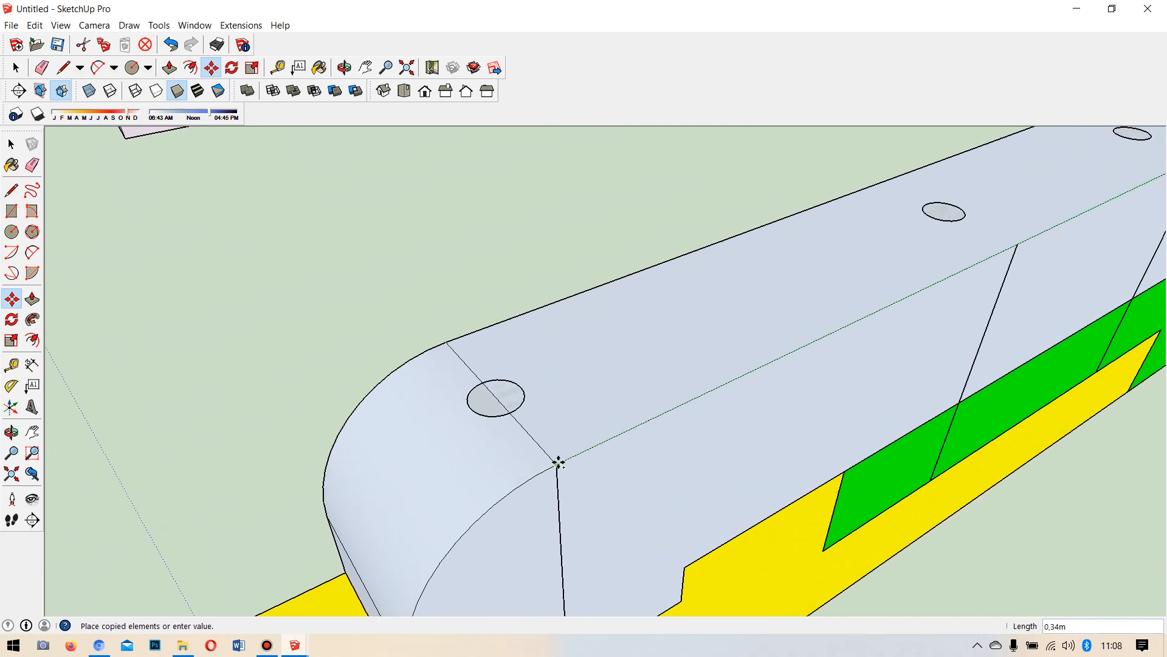
scroll(556, 464, "up", 3)
left_click(565, 462)
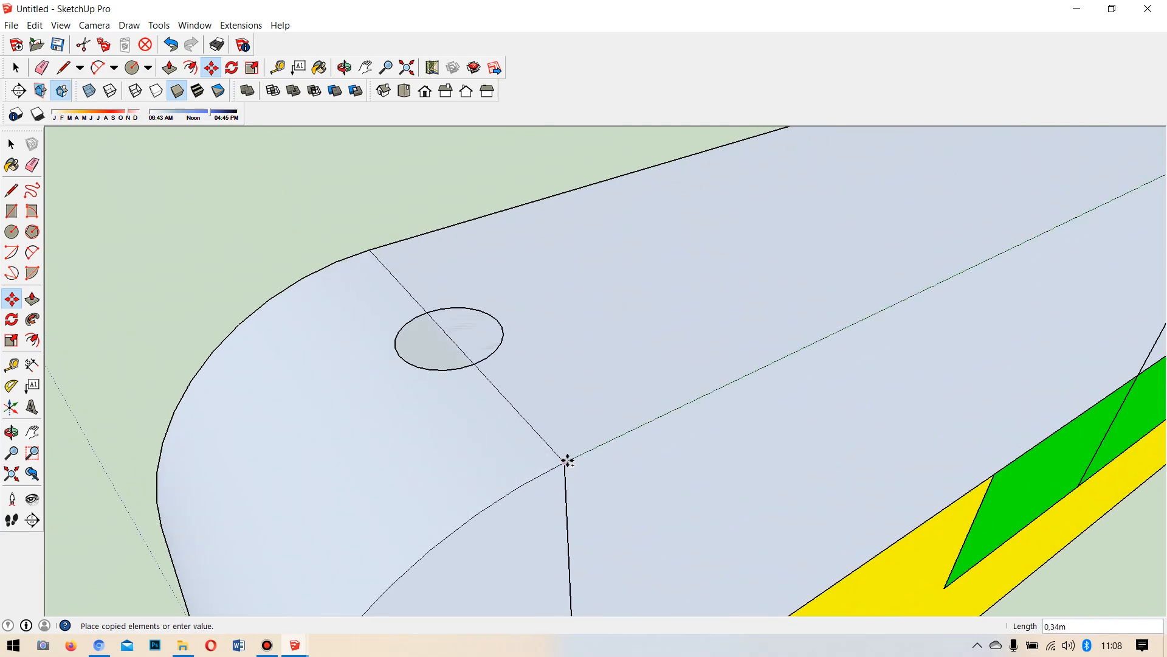
Place another copy of the circle component in the open space beside the yellow end of the joint.
left_click(565, 463)
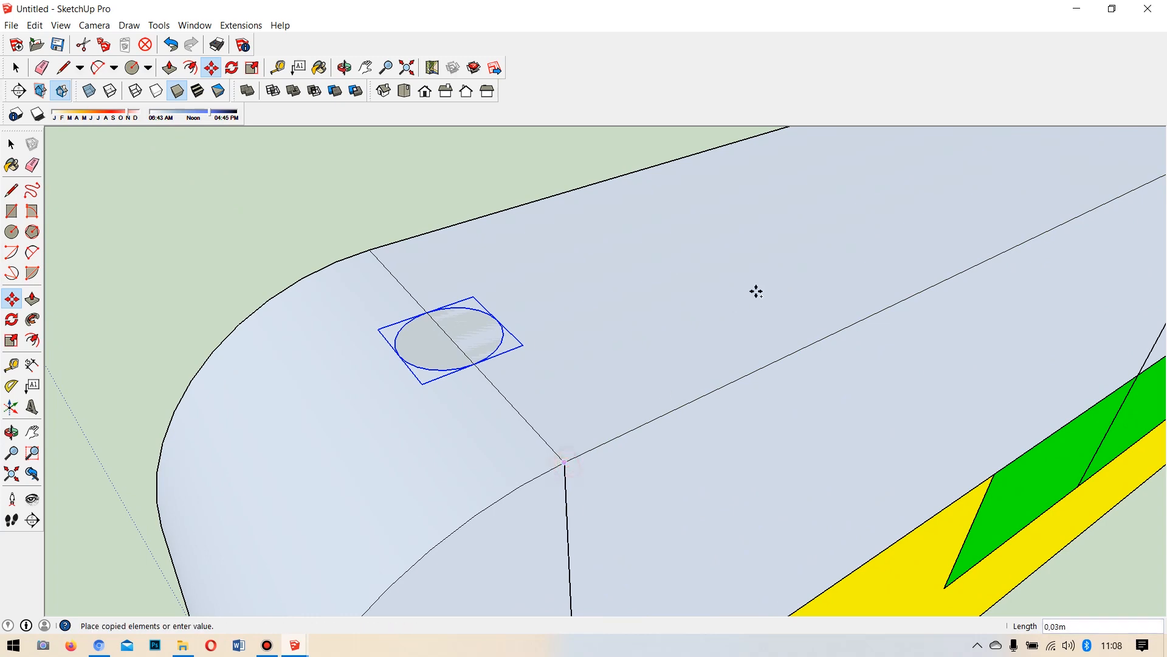
scroll(745, 294, "down", 5)
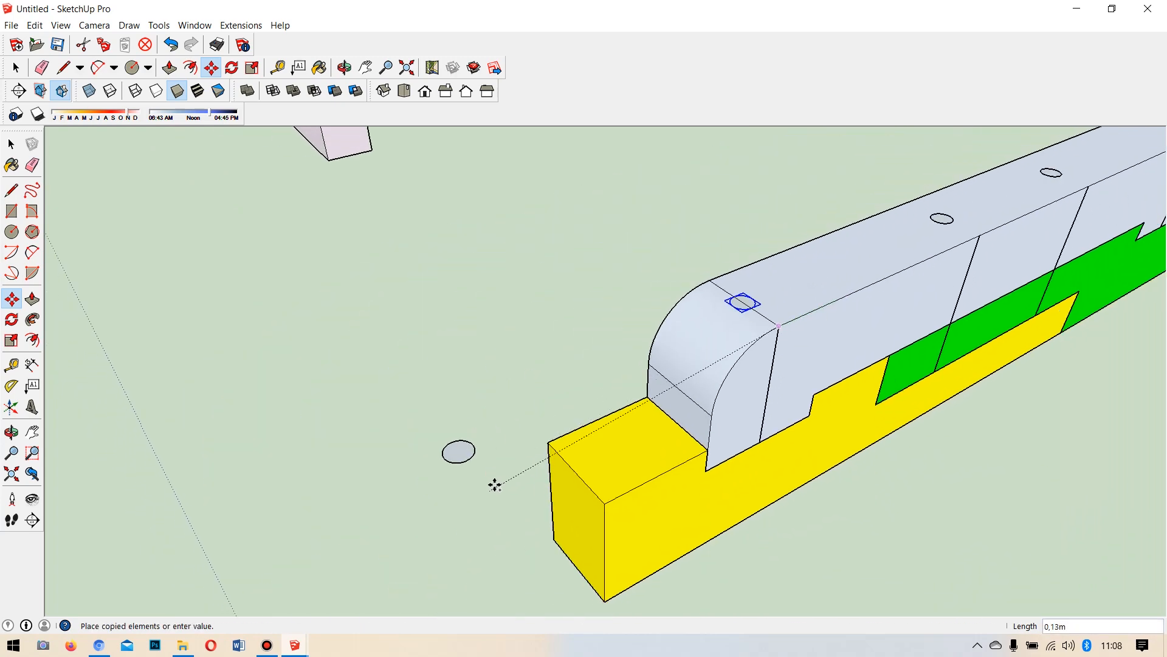
left_click(451, 464)
middle_click_drag(445, 464, 469, 417)
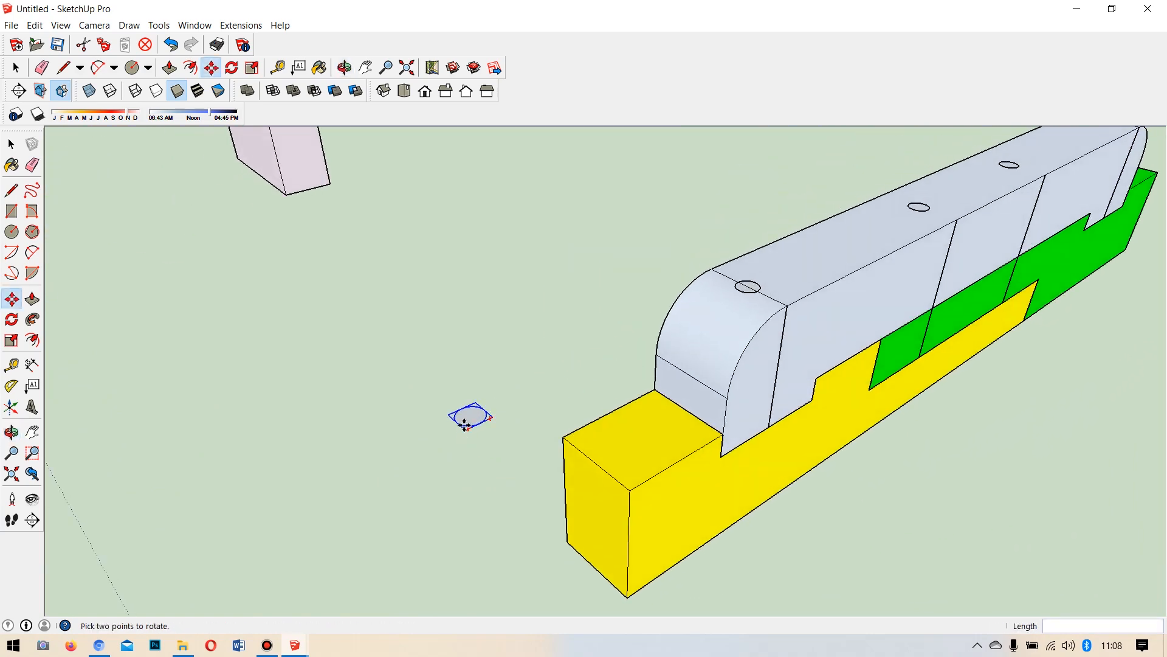
scroll(469, 411, "up", 2)
scroll(499, 402, "down", 2)
scroll(693, 313, "up", 1)
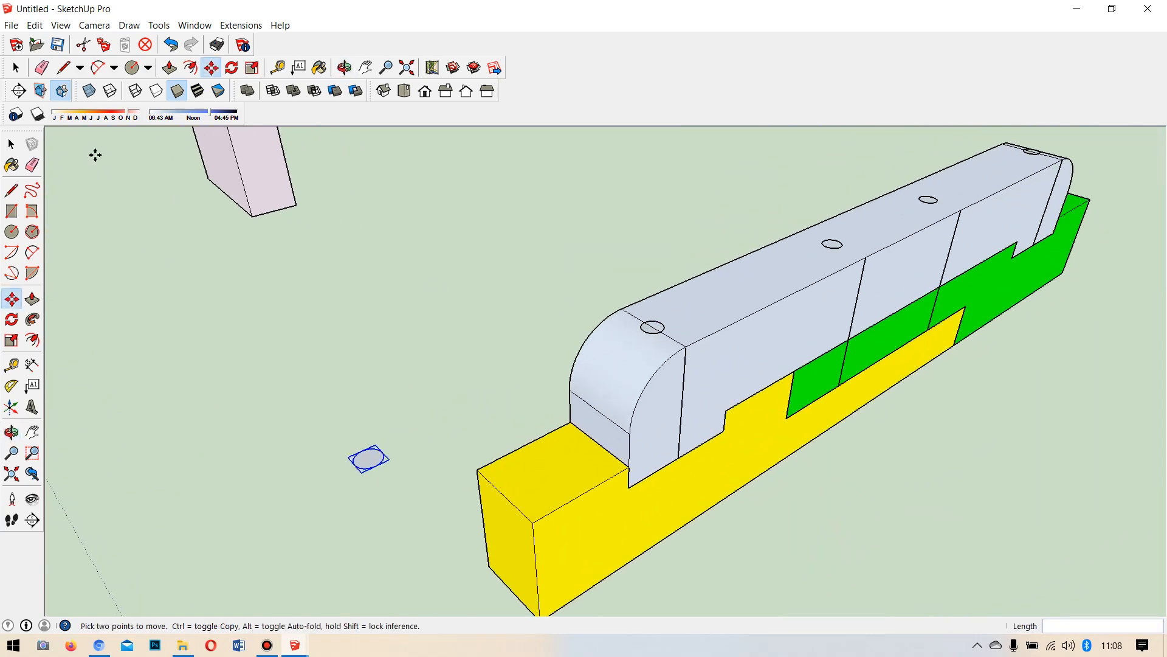
Delete the four vertical guide lines on the connecting piece's side face.
left_click(11, 144)
left_click(683, 388)
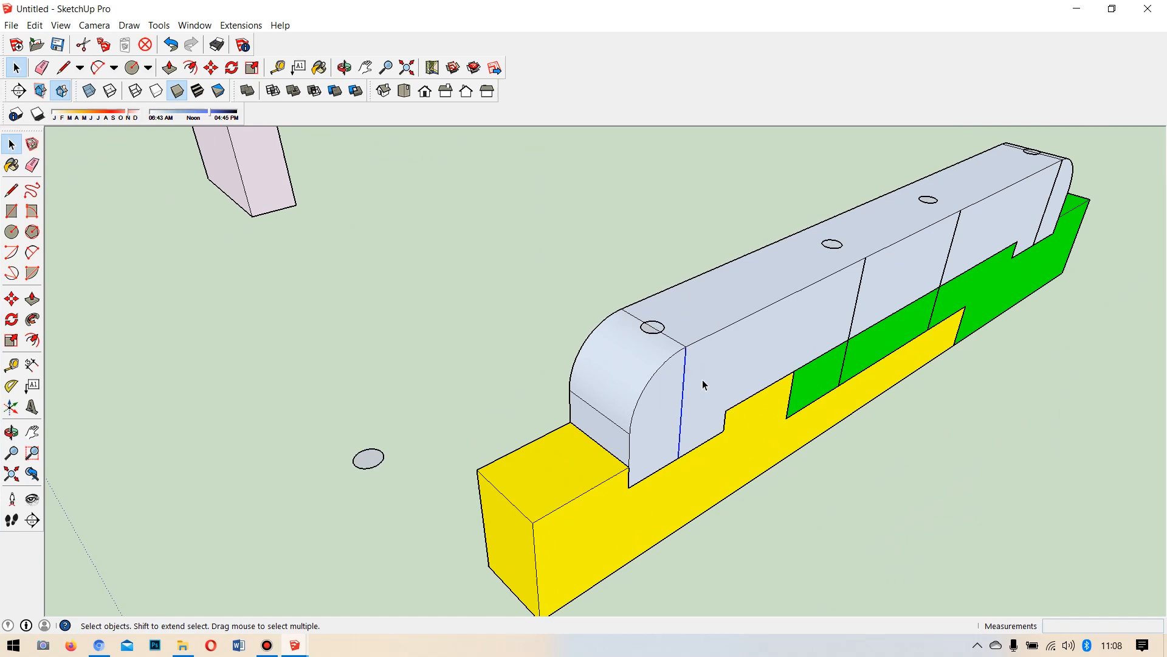
key("Delete")
left_click(856, 315)
key("Delete")
left_click(951, 243)
key("Delete")
left_click(1056, 201)
key("Delete")
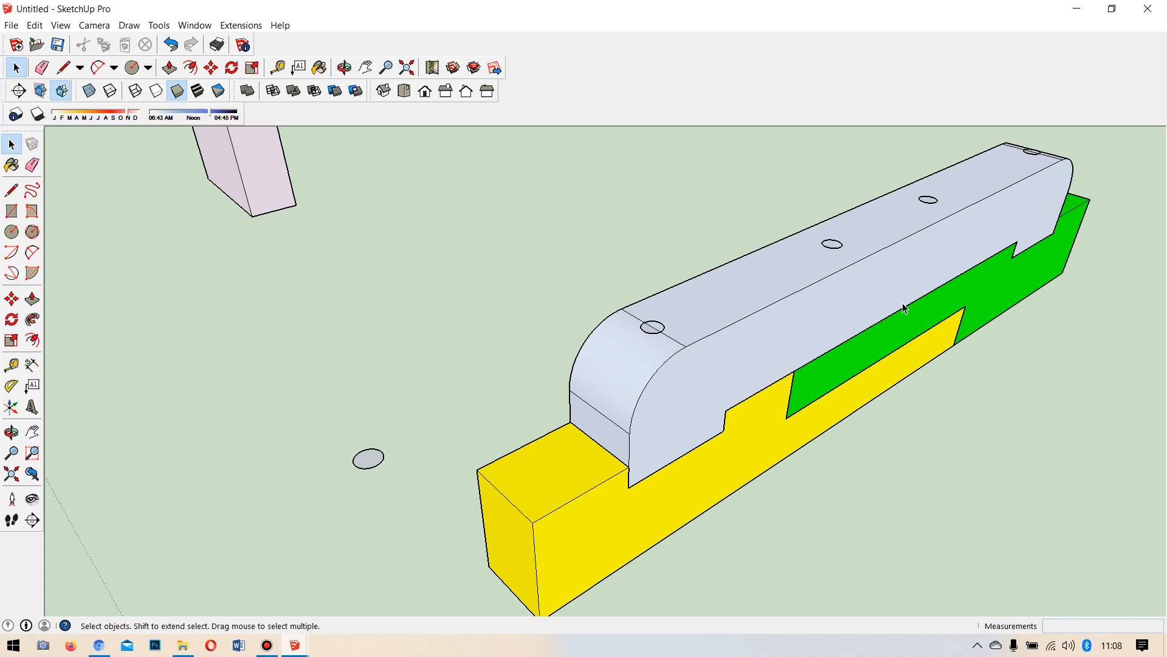
Open the loose circle component beside the yellow beam for editing and select its face and edge.
scroll(401, 462, "up", 3)
scroll(448, 458, "down", 6)
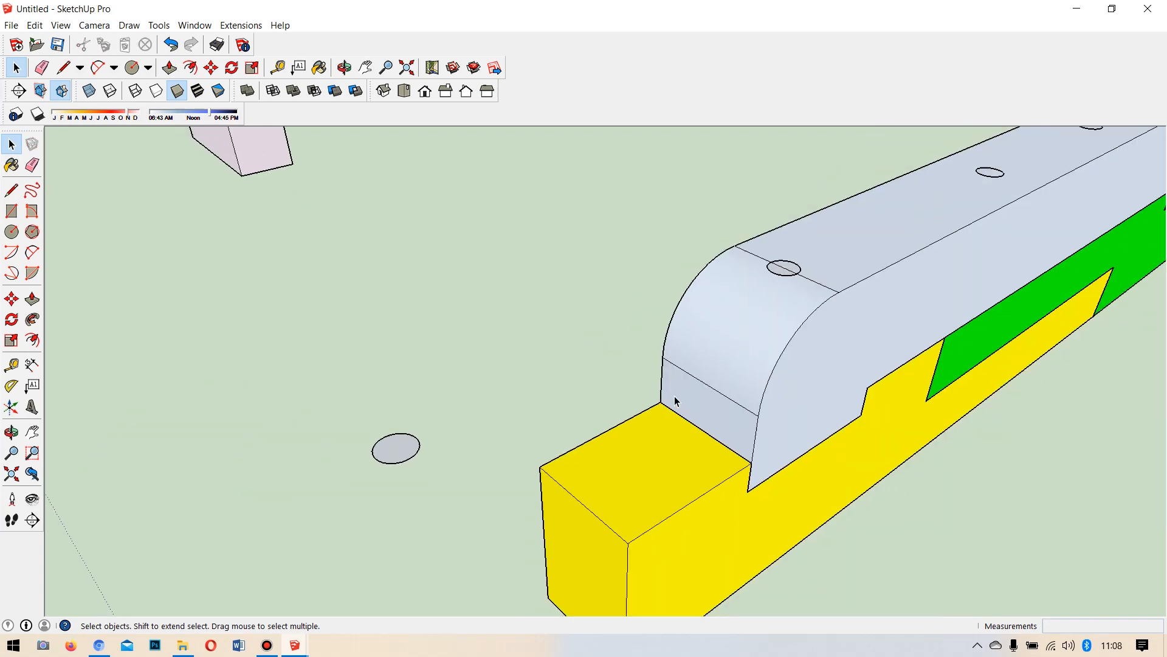
scroll(528, 384, "up", 4)
middle_click_drag(510, 371, 567, 417)
scroll(447, 359, "up", 5)
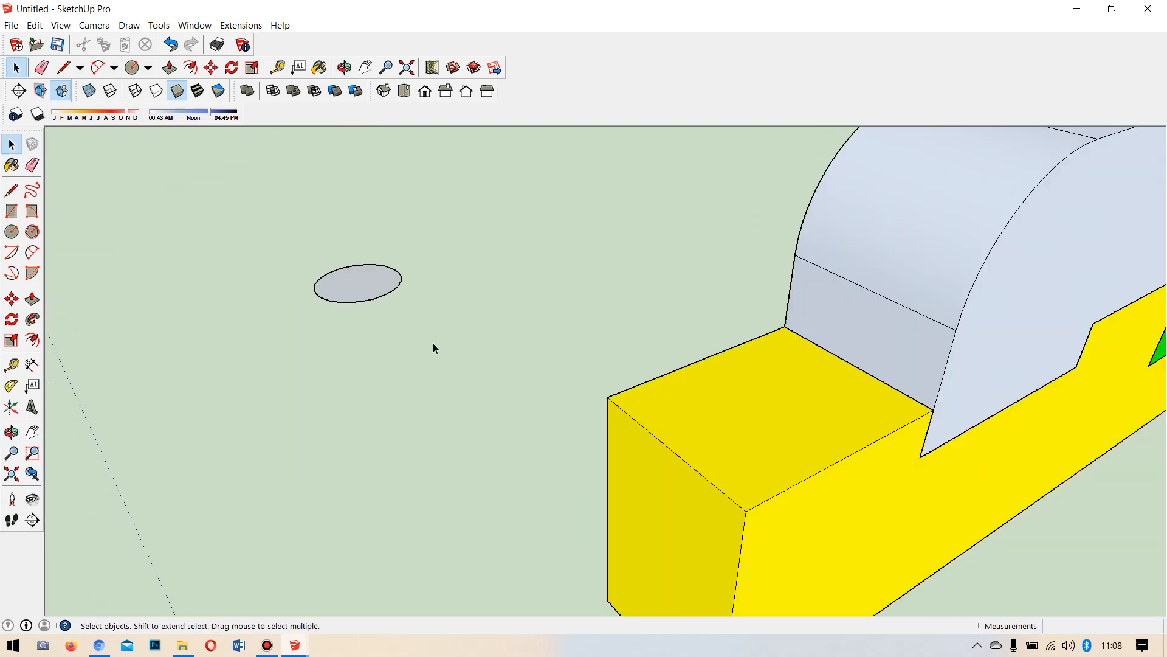
scroll(356, 272, "up", 3)
scroll(356, 273, "down", 1)
double_click(357, 274)
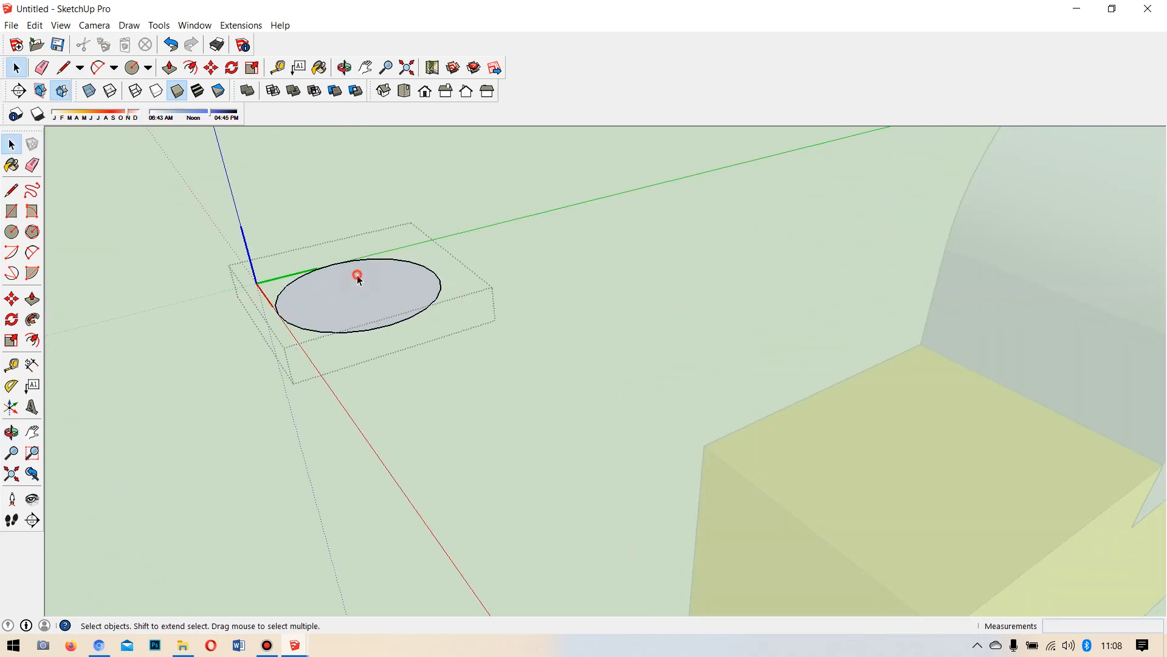
double_click(357, 274)
Push/Pull the circle face downward about 0.12 m so the bolt shafts extend past the beams' underside.
scroll(360, 283, "down", 3)
middle_click_drag(360, 283, 491, 225)
left_click(32, 299)
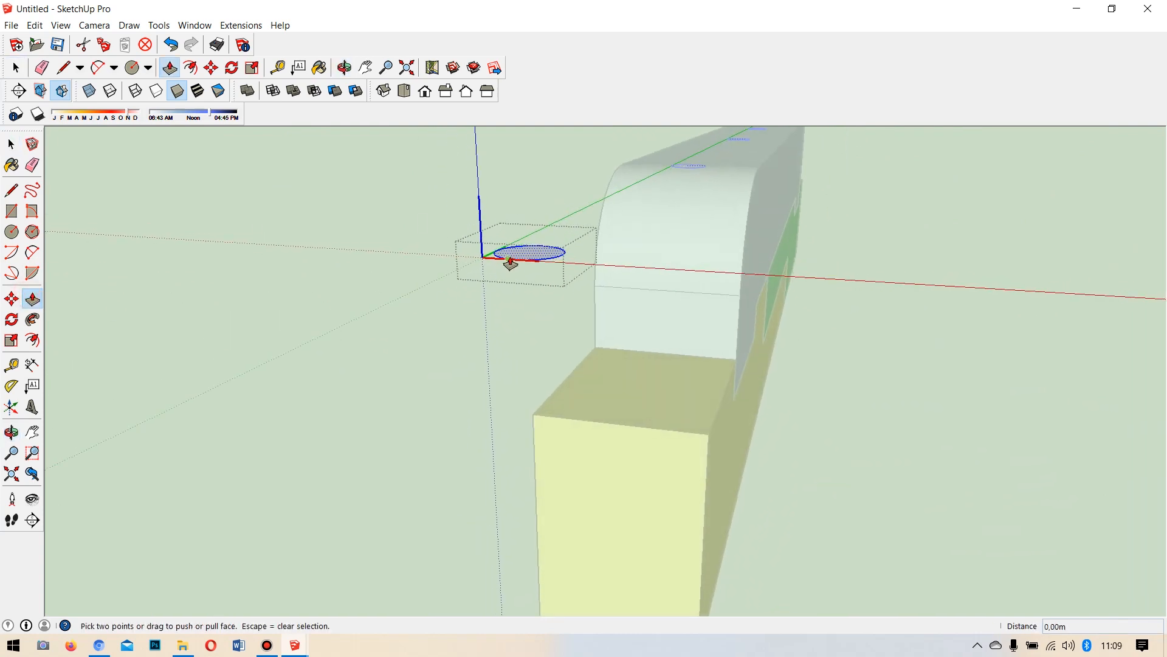
middle_click_drag(522, 269, 536, 409)
scroll(536, 408, "down", 1)
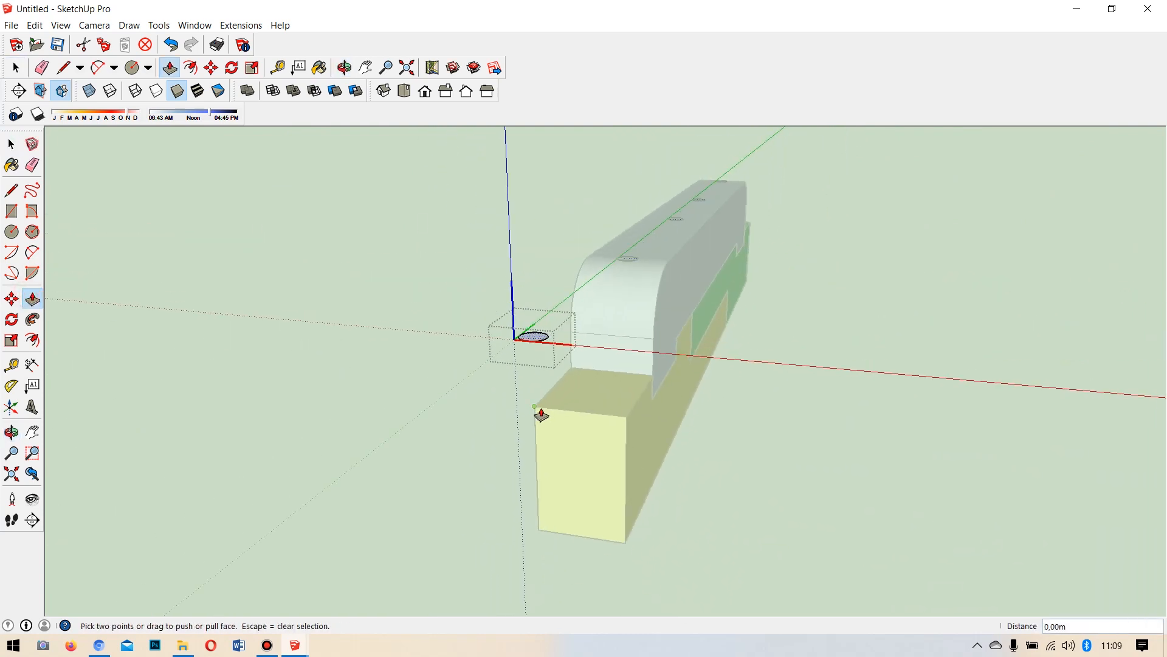
key("Escape")
left_click(533, 341)
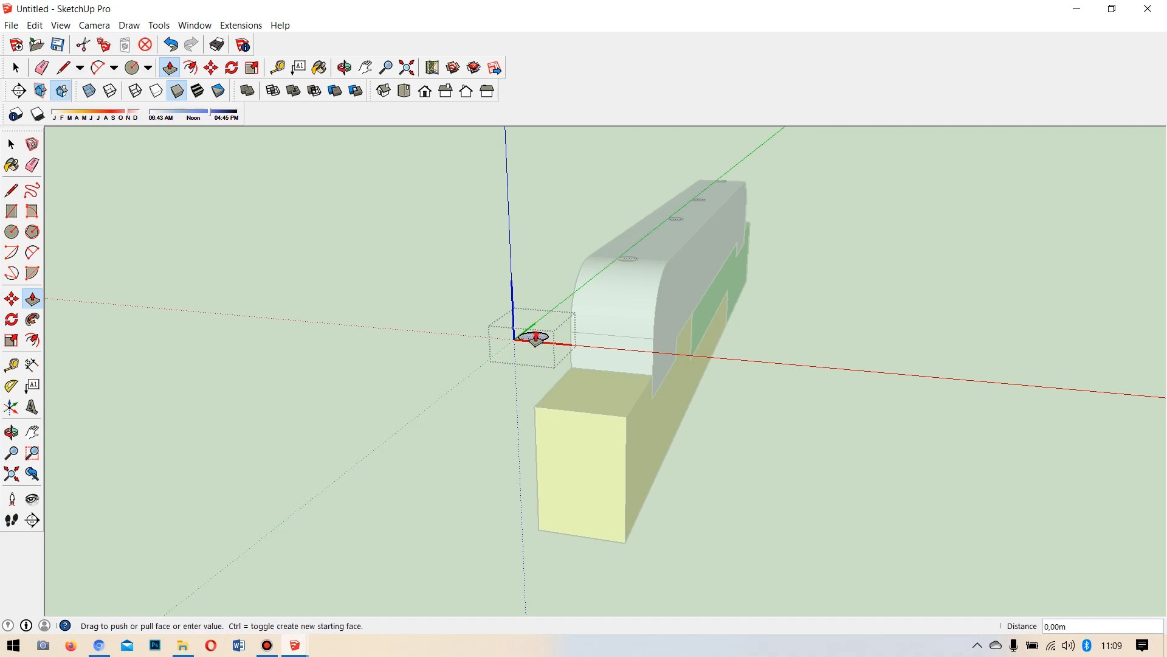
middle_click_drag(558, 487, 586, 345)
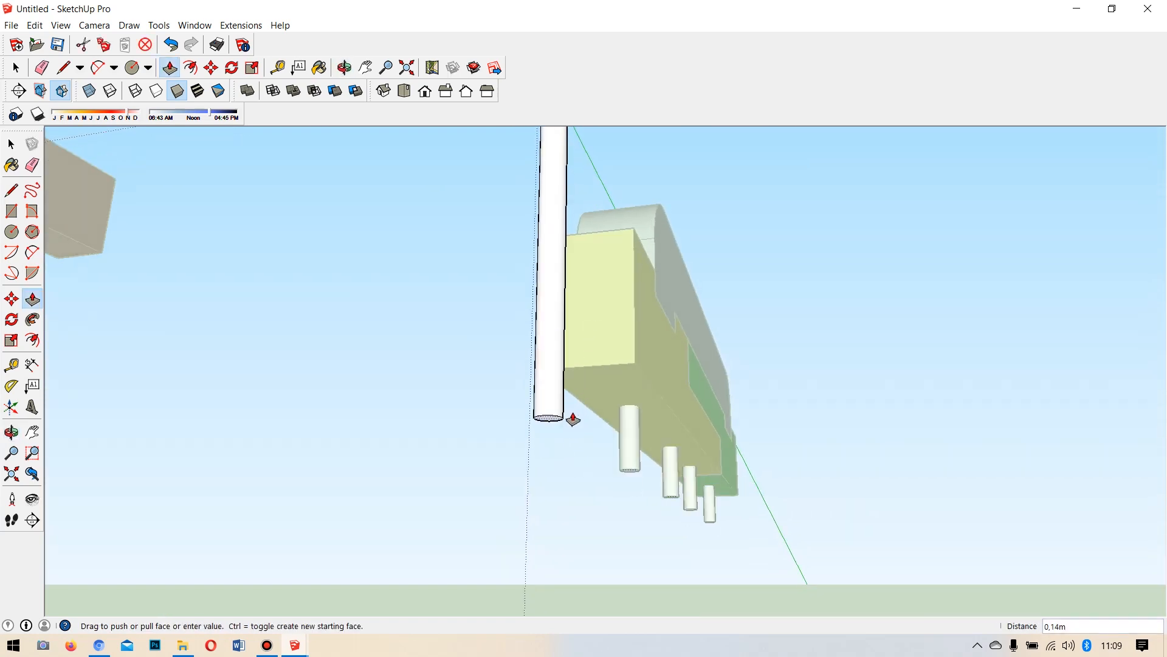
middle_click_drag(570, 385, 516, 454)
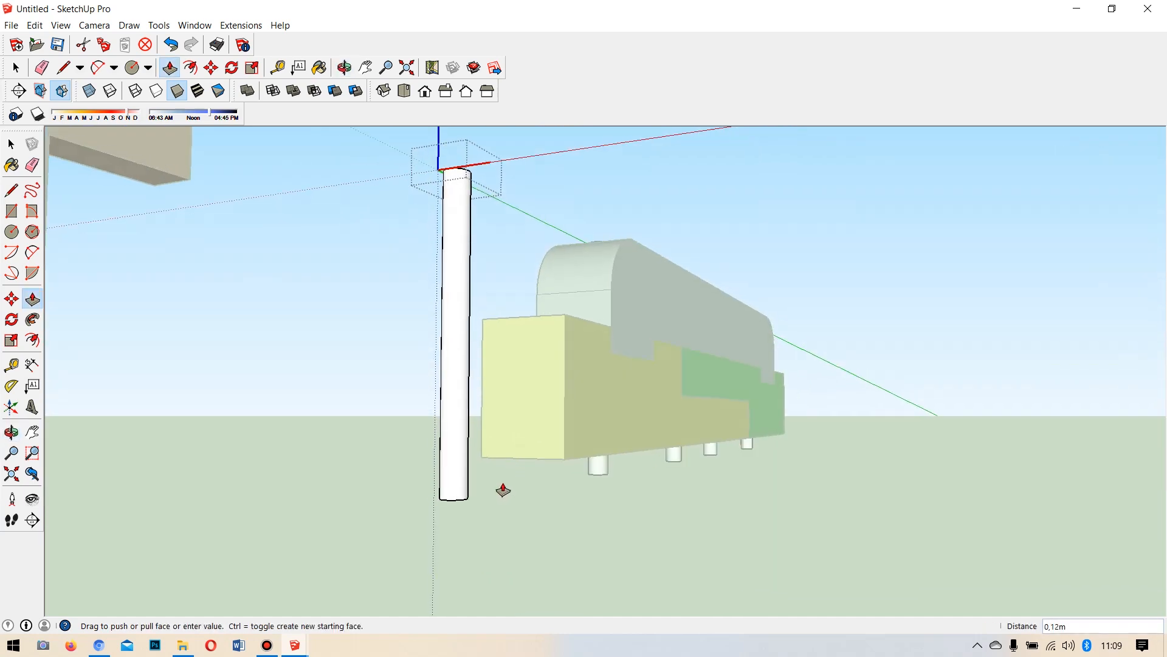
left_click(505, 485)
Offset the top circle of the loose bolt shaft inward to form a smaller concentric circle.
middle_click_drag(505, 484, 497, 548)
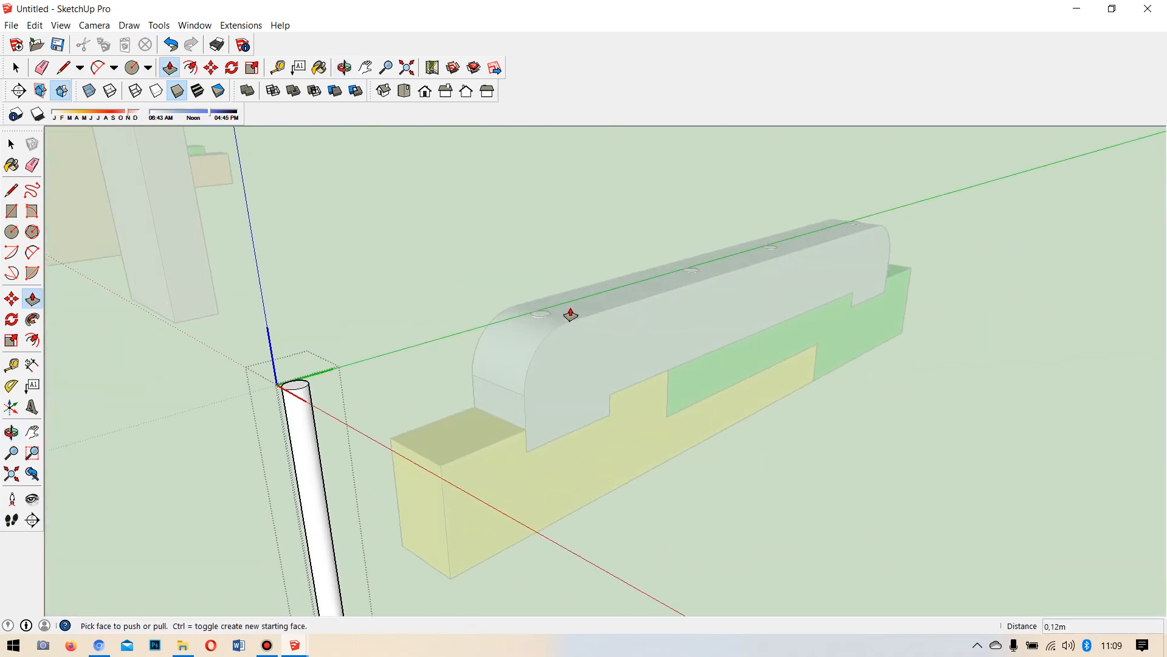
scroll(570, 315, "down", 3)
middle_click_drag(625, 292, 390, 456)
scroll(450, 472, "up", 4)
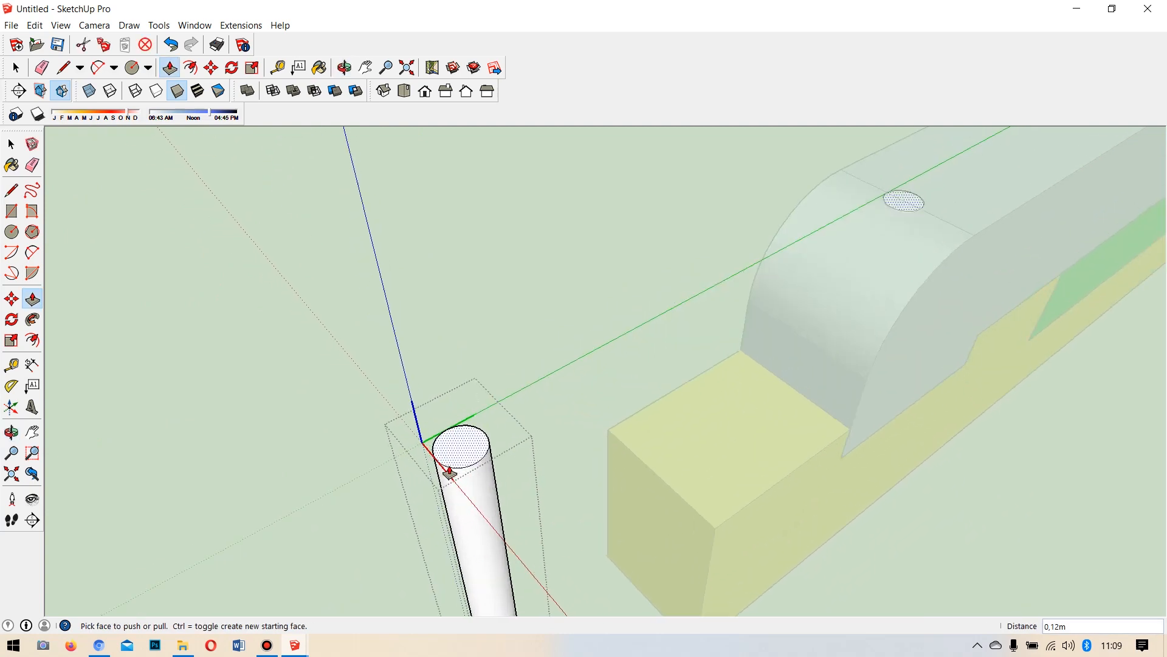
left_click(32, 339)
scroll(460, 449, "up", 3)
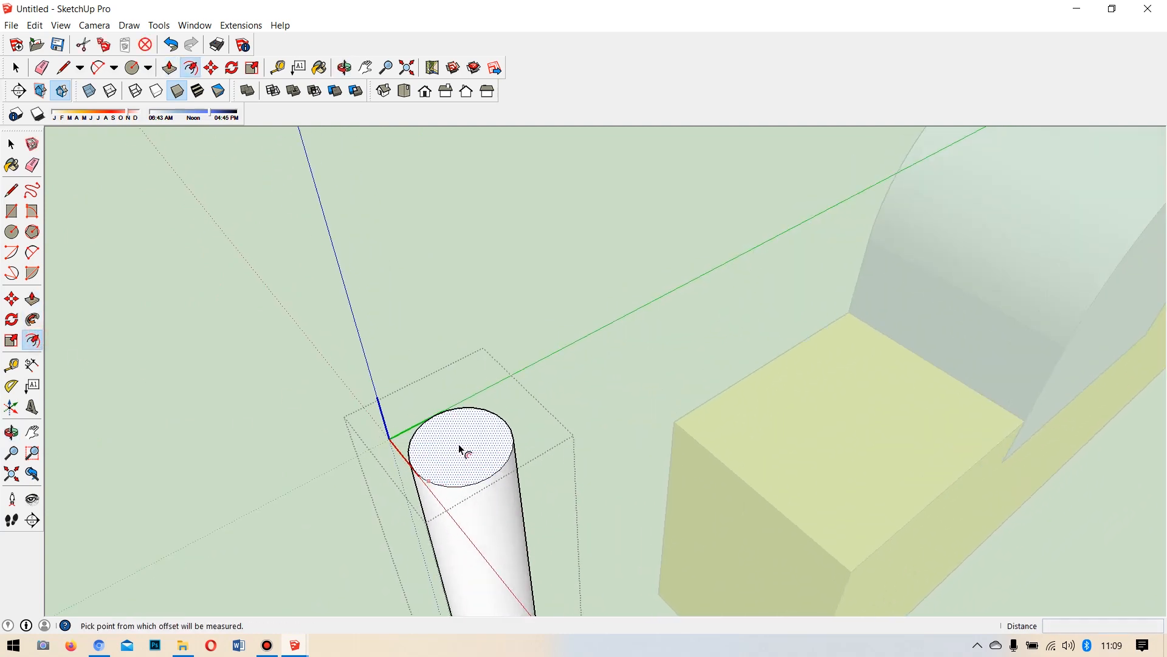
scroll(460, 449, "up", 1)
left_click(451, 409)
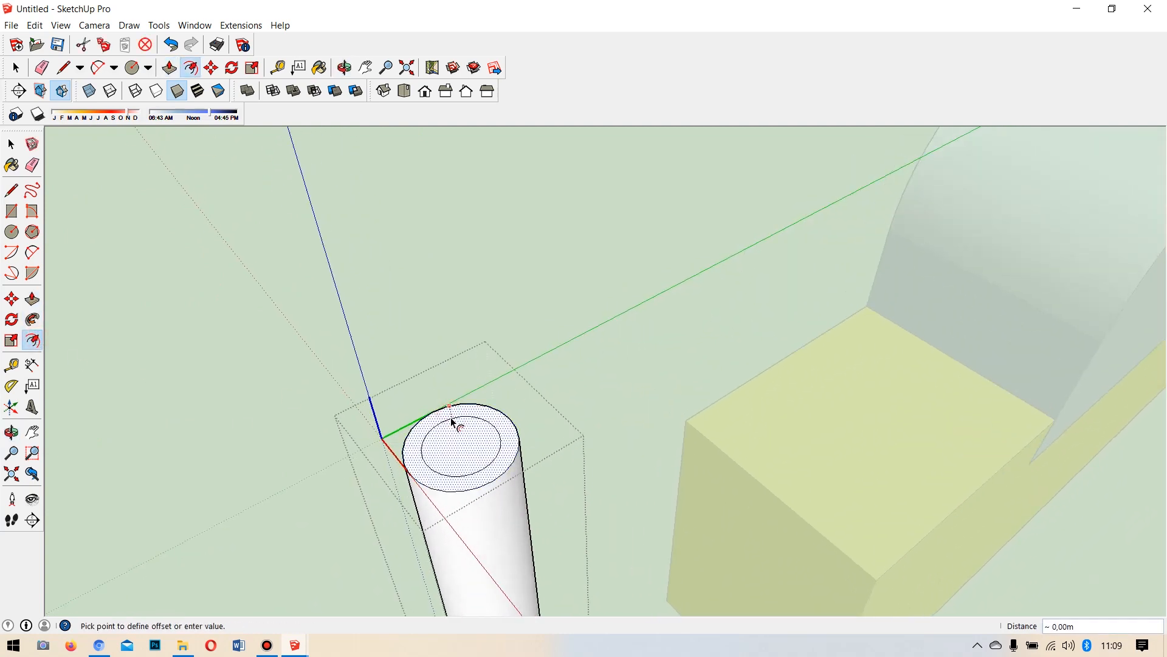
left_click(454, 419)
Push/Pull the ring between the two top circles down about 0.13 m to thin the loose bolt's shaft along its full length.
left_click(32, 299)
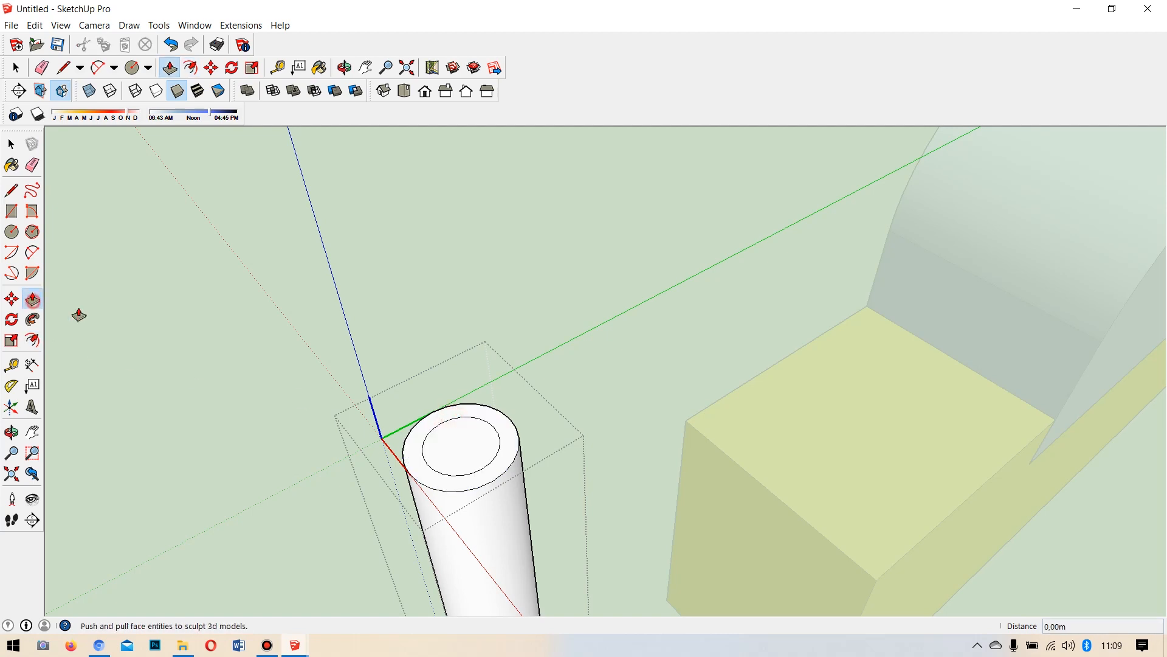
left_click(504, 456)
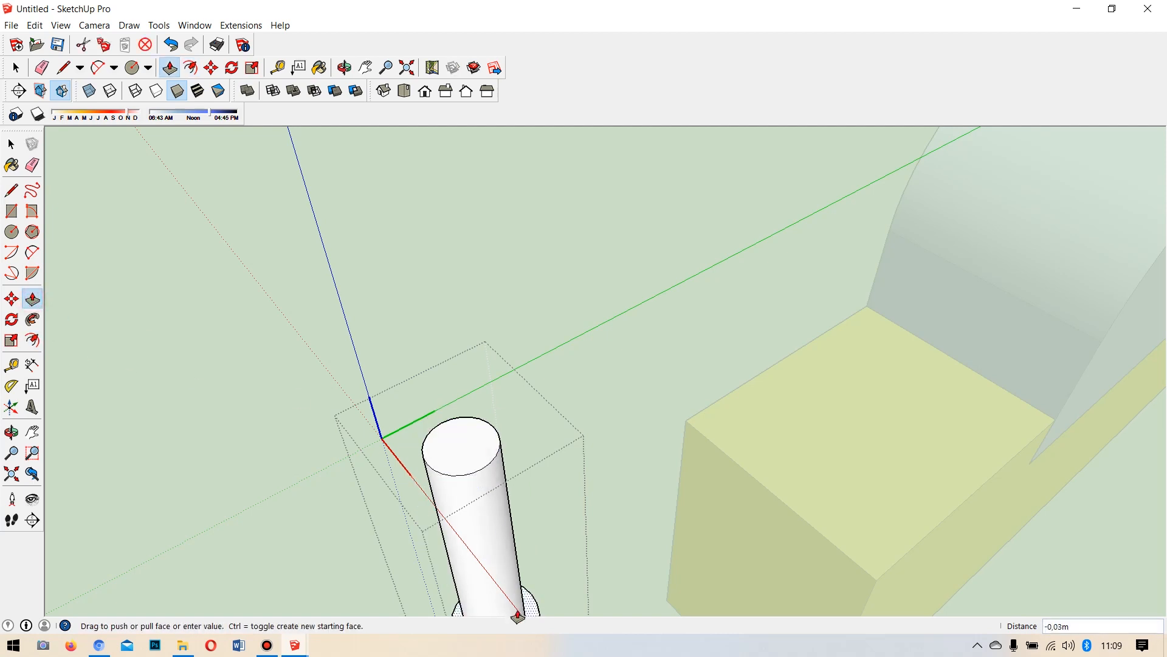
scroll(458, 339, "down", 5)
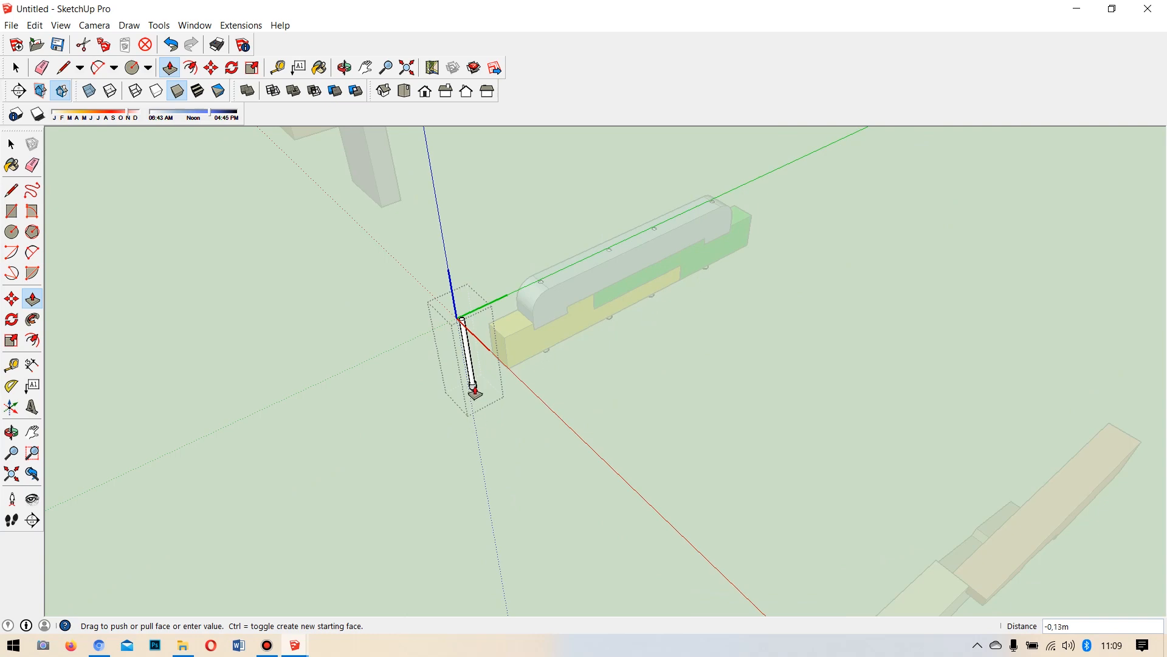
left_click(475, 386)
scroll(449, 300, "up", 8)
middle_click_drag(584, 341, 532, 395)
middle_click_drag(422, 437, 341, 417)
Select all the thin shaft's connected geometry inside the bolt component and make it a group.
key("space")
triple_click(447, 475)
mouse_move(446, 476)
middle_mouse_down()
mouse_move(480, 353)
mouse_move(487, 426)
mouse_move(472, 405)
middle_mouse_up()
scroll(459, 386, "up", 3)
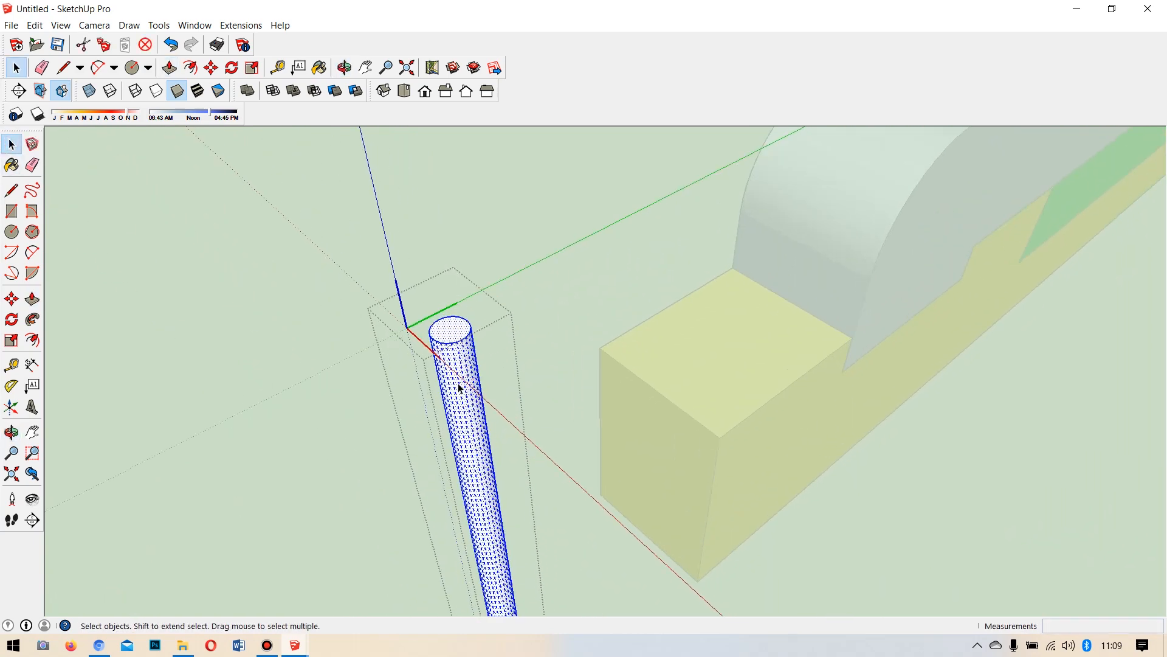
right_click(448, 338)
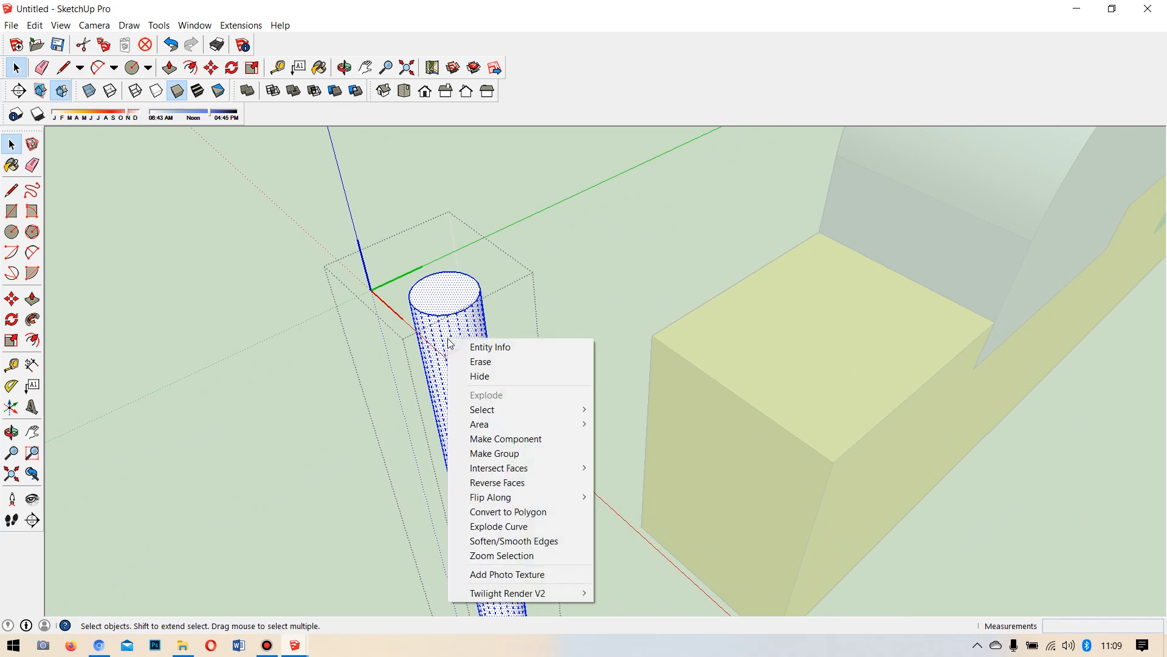
left_click(481, 455)
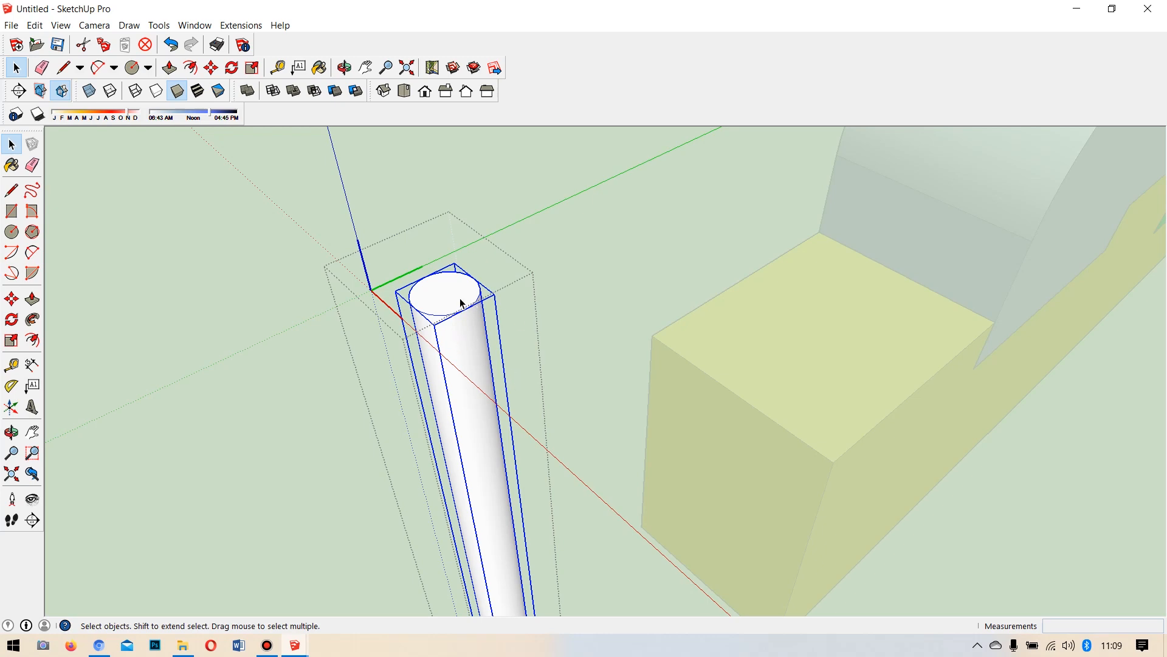
Draw a diameter line across the circular top of the grouped bolt shaft.
scroll(510, 173, "down", 5)
middle_click_drag(495, 237, 495, 346)
scroll(493, 322, "up", 4)
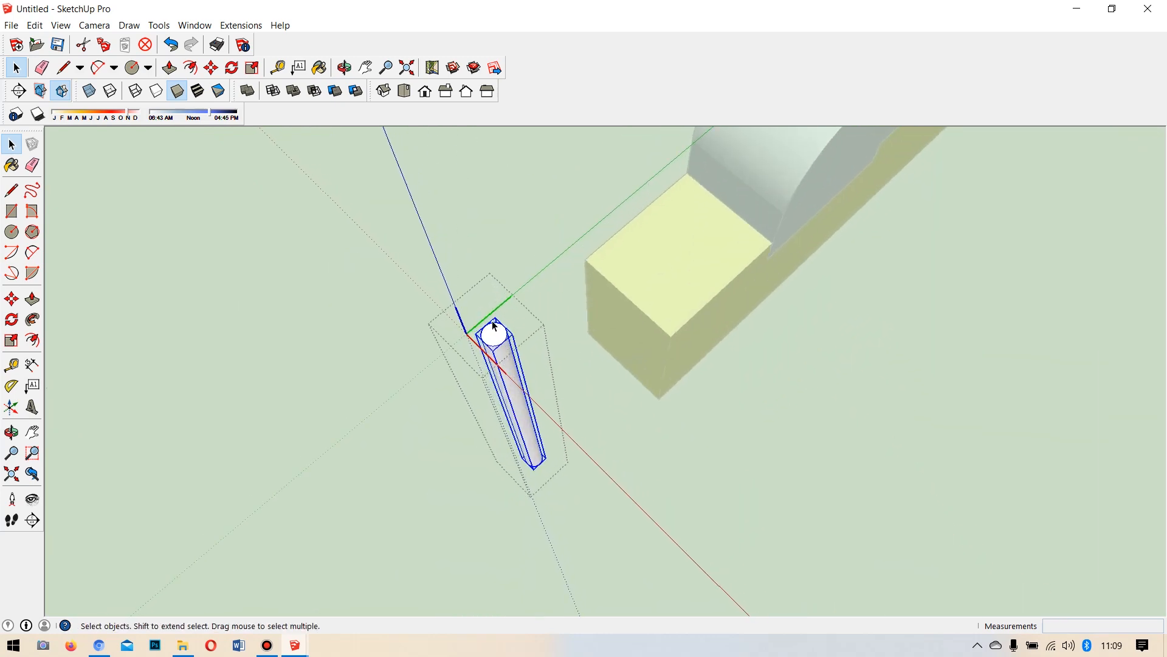
scroll(489, 328, "up", 5)
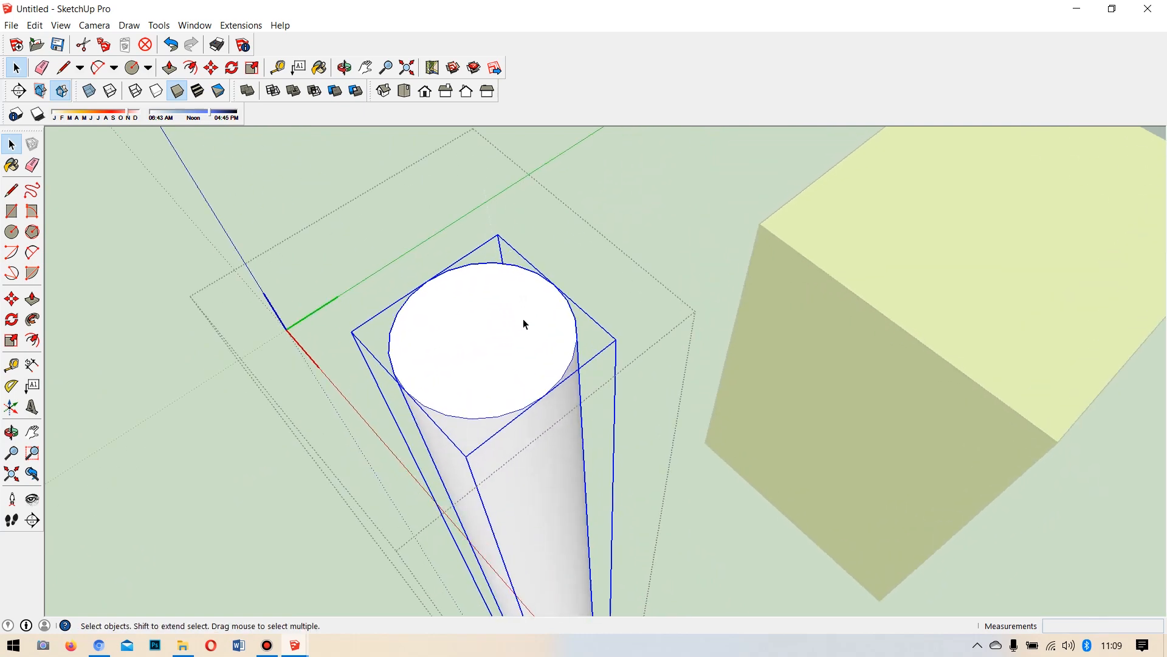
left_click(11, 191)
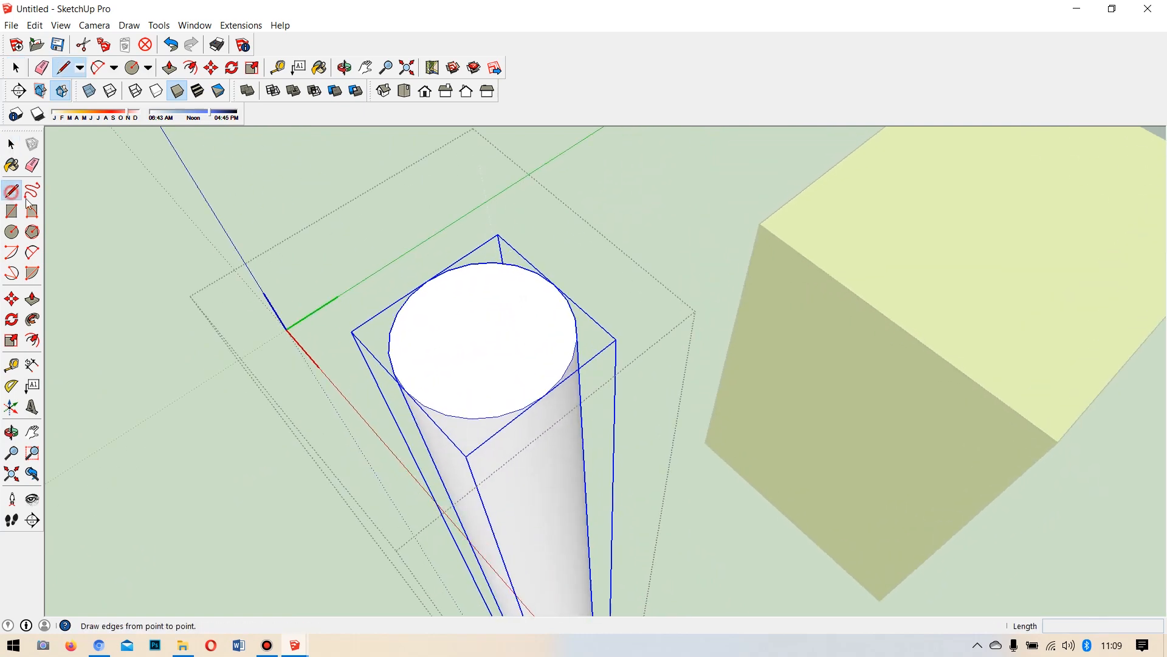
left_click(403, 387)
left_click(562, 284)
key("ctrl+z")
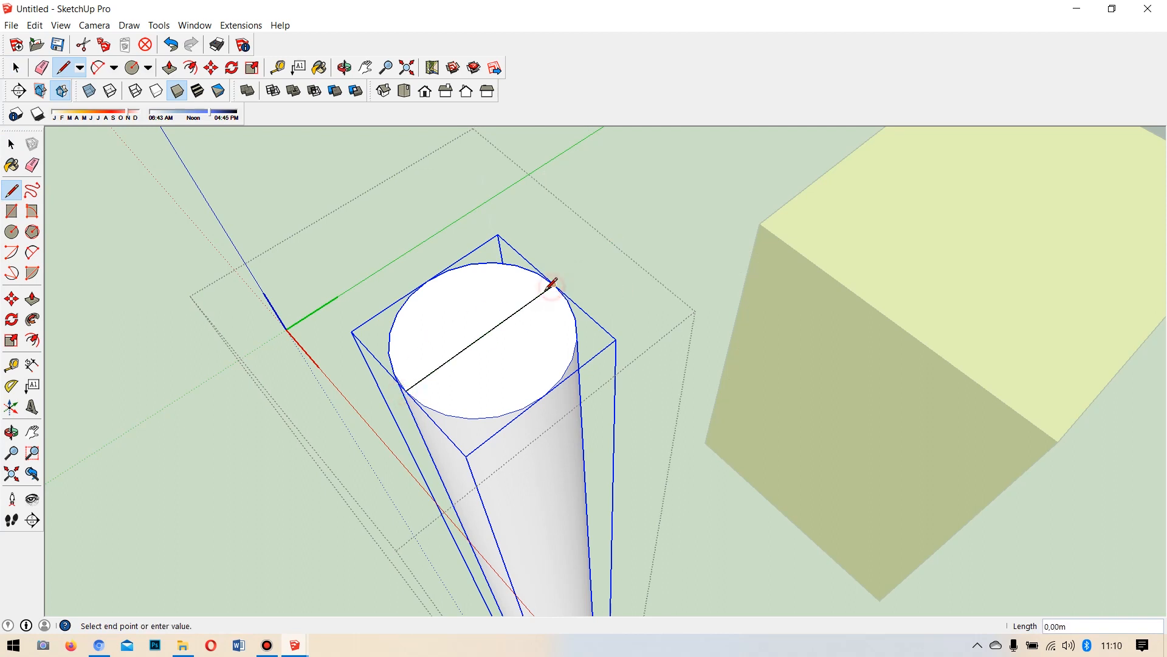
Draw a six-sided polygon with an inscribed radius of 0.005 m centred on the diameter line's midpoint, and leave the component.
left_click(33, 232)
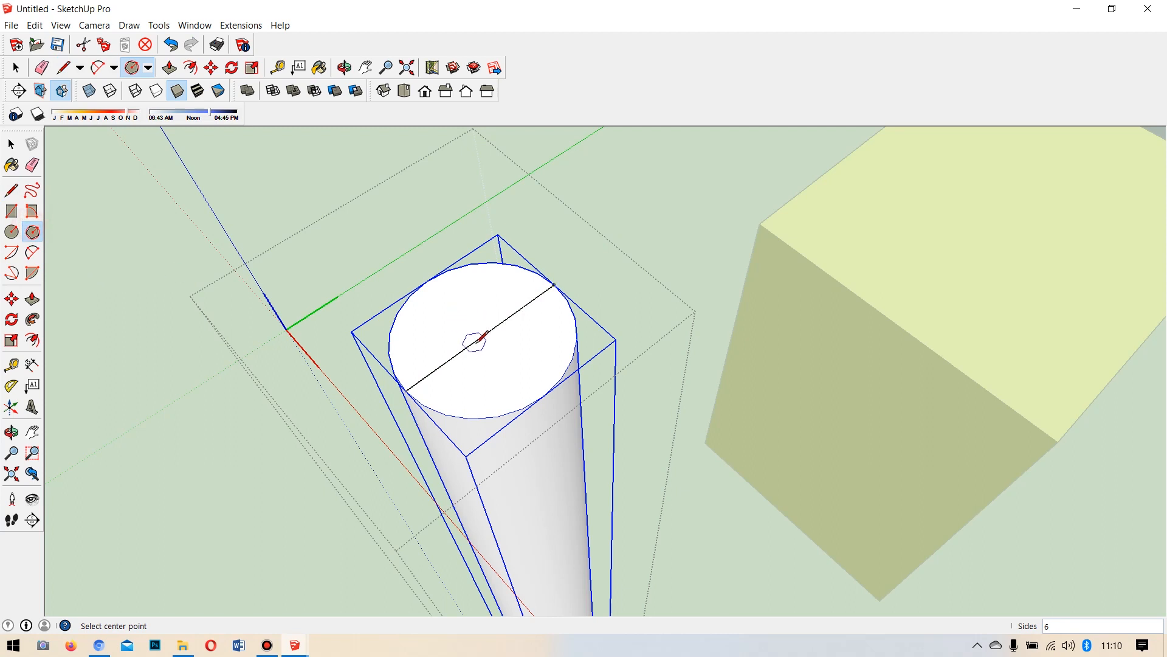
left_click(489, 331)
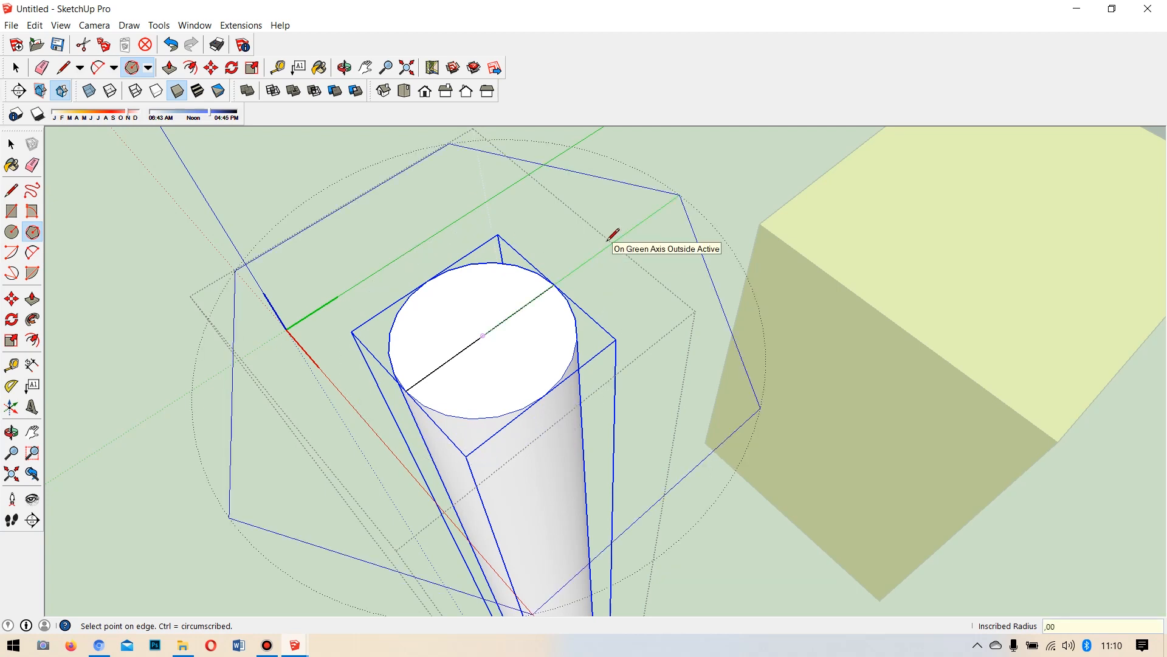
key("Return")
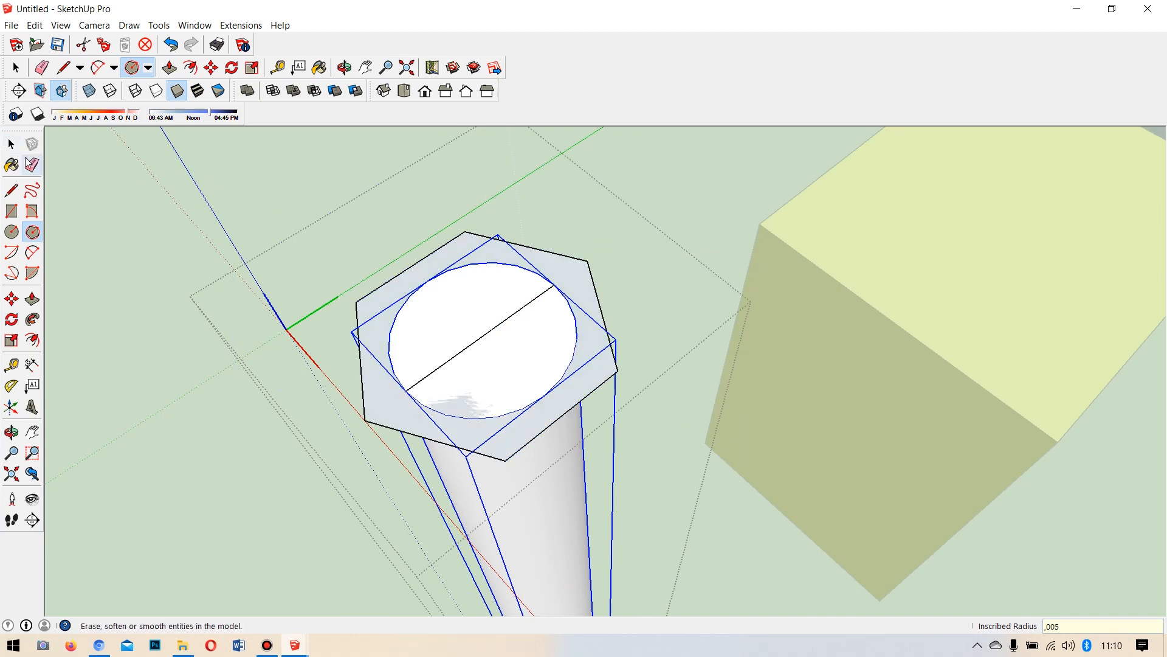
key("space")
left_click(197, 219)
middle_click_drag(566, 368, 594, 305)
Open the loose bolt component for editing again and select the hexagon on top of the shaft.
left_click(33, 298)
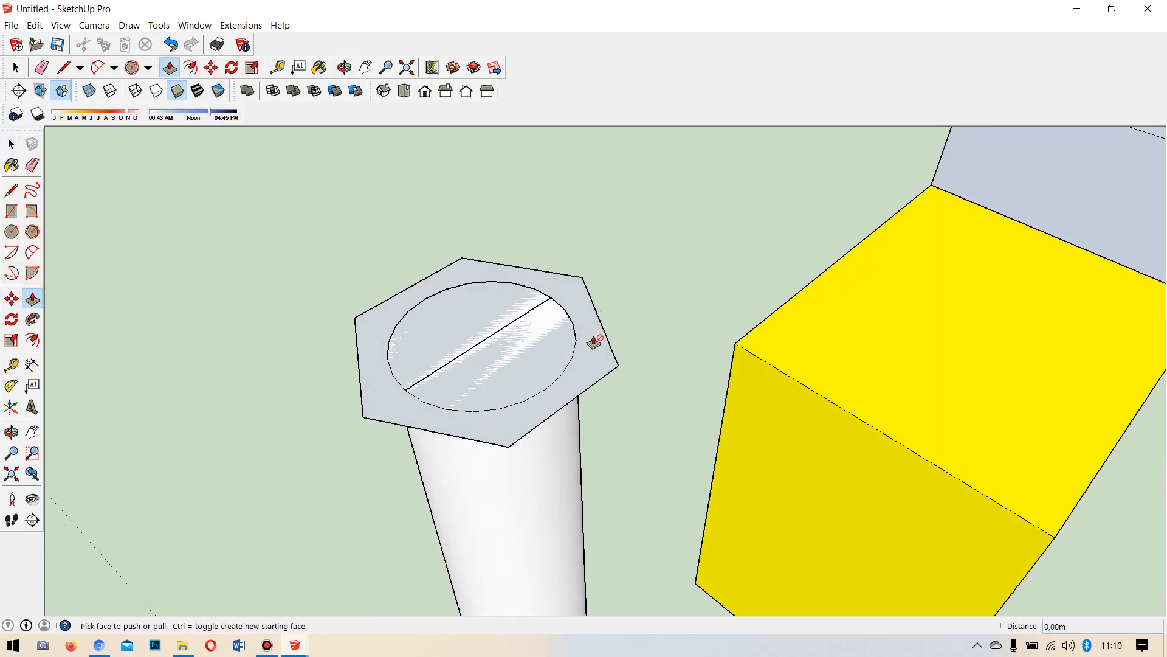
key("space")
double_click(602, 366)
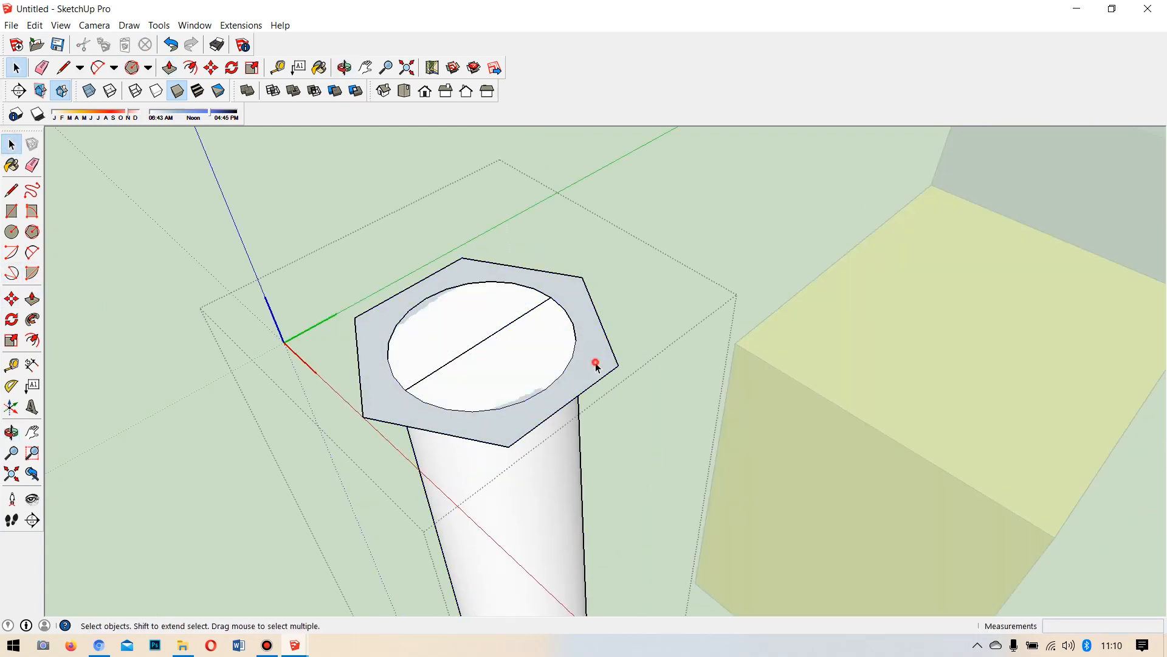
left_click(598, 368)
Try to Push/Pull the hexagon upward about 0.01 m as the bolt head and undo the extrusion.
left_click(32, 298)
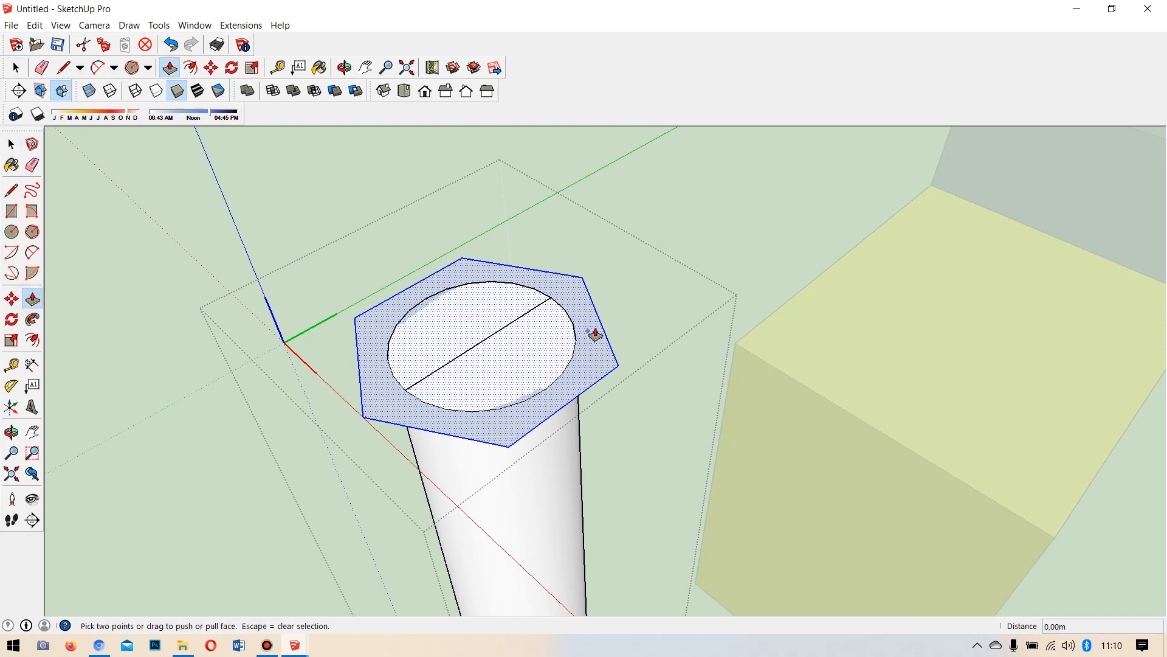
left_click(594, 328)
middle_click_drag(568, 299, 577, 359)
left_click(557, 369)
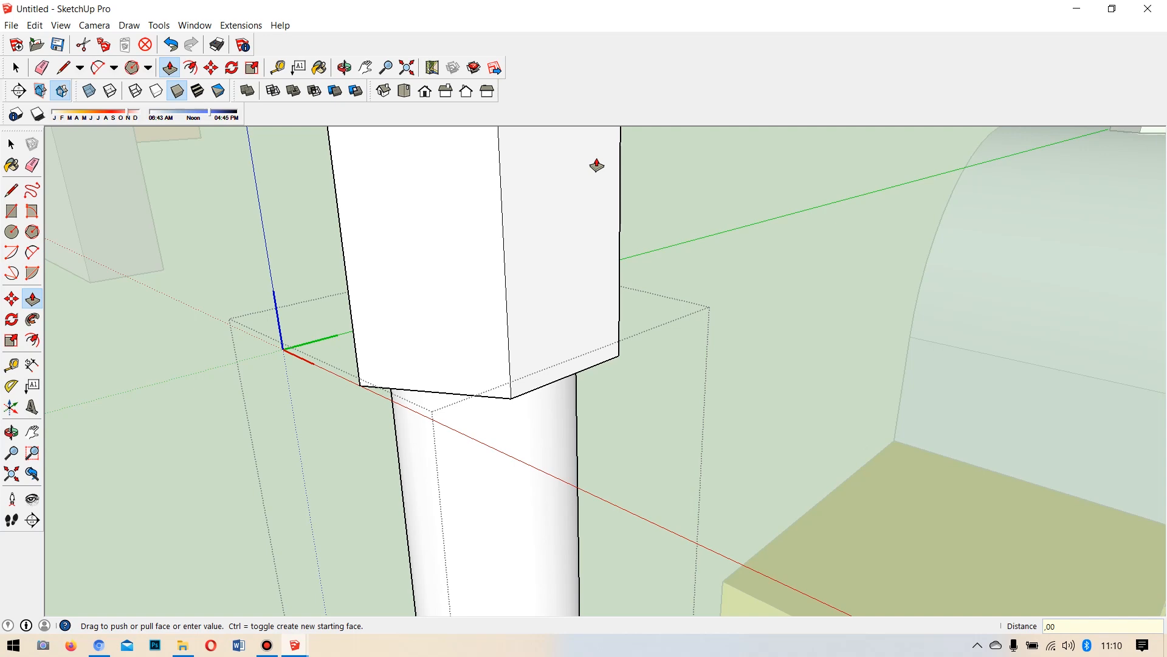
left_click(596, 166)
scroll(601, 287, "down", 5)
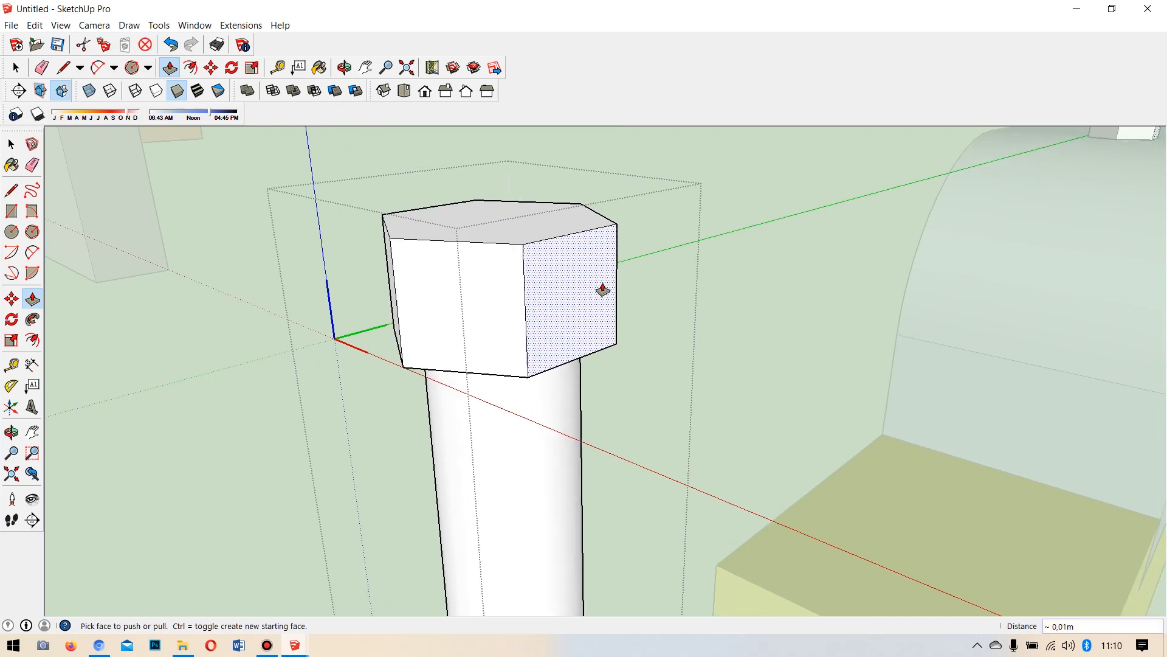
scroll(556, 265, "up", 3)
scroll(531, 271, "down", 4)
middle_click_drag(533, 270, 632, 365)
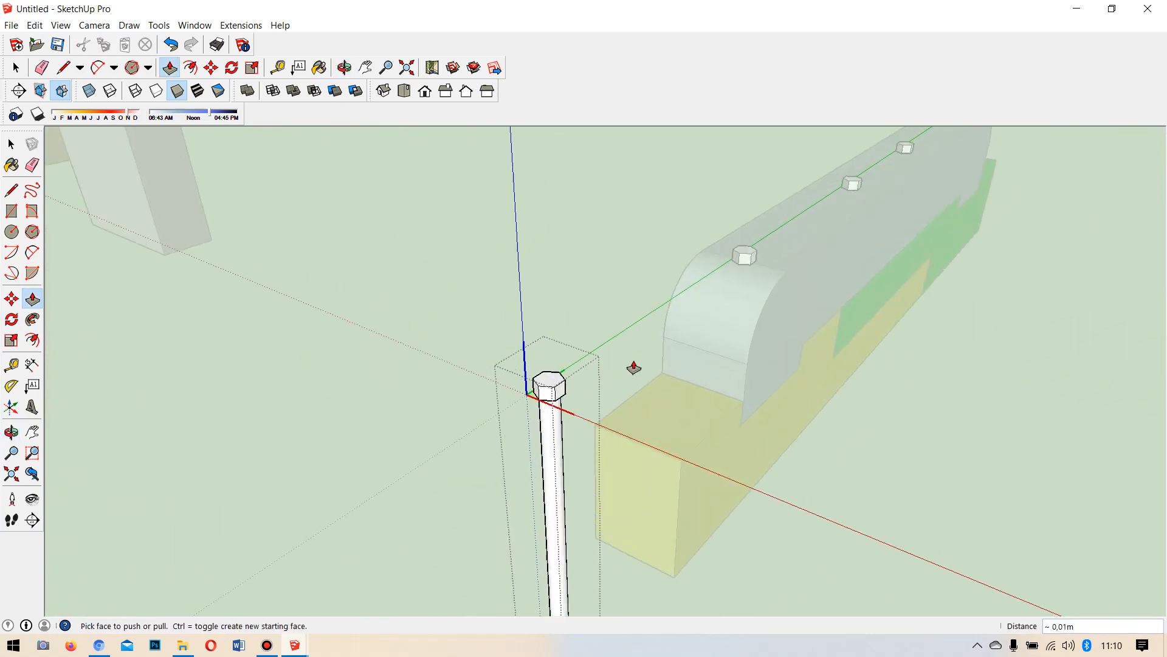
scroll(487, 395, "up", 4)
left_click(481, 395)
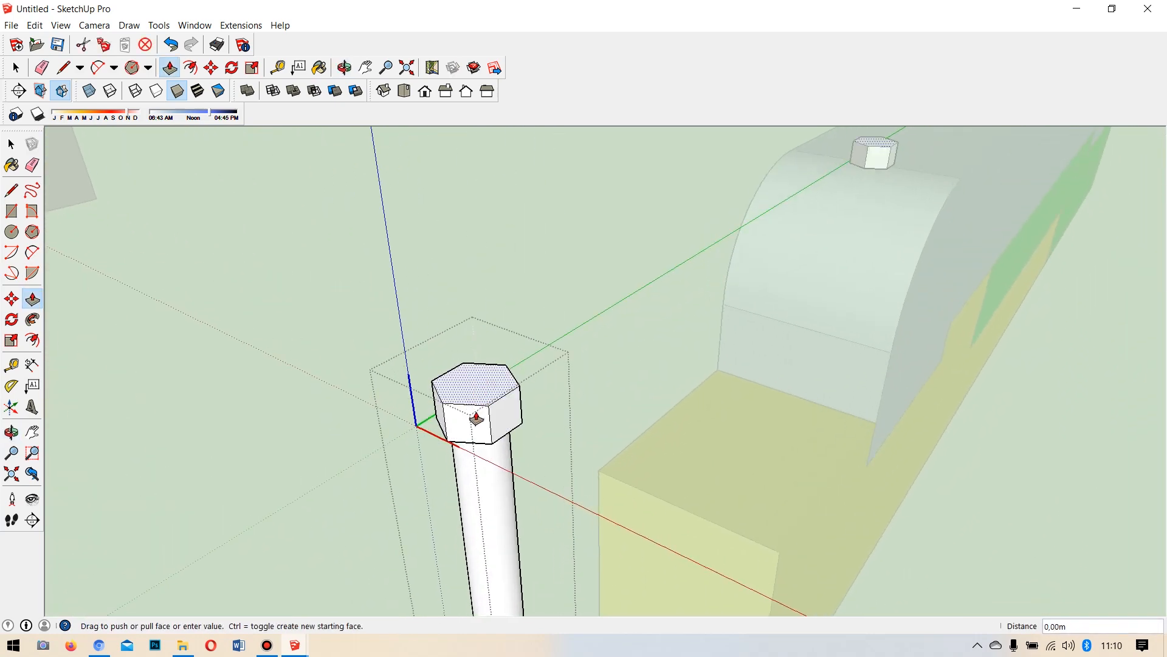
key("ctrl+z")
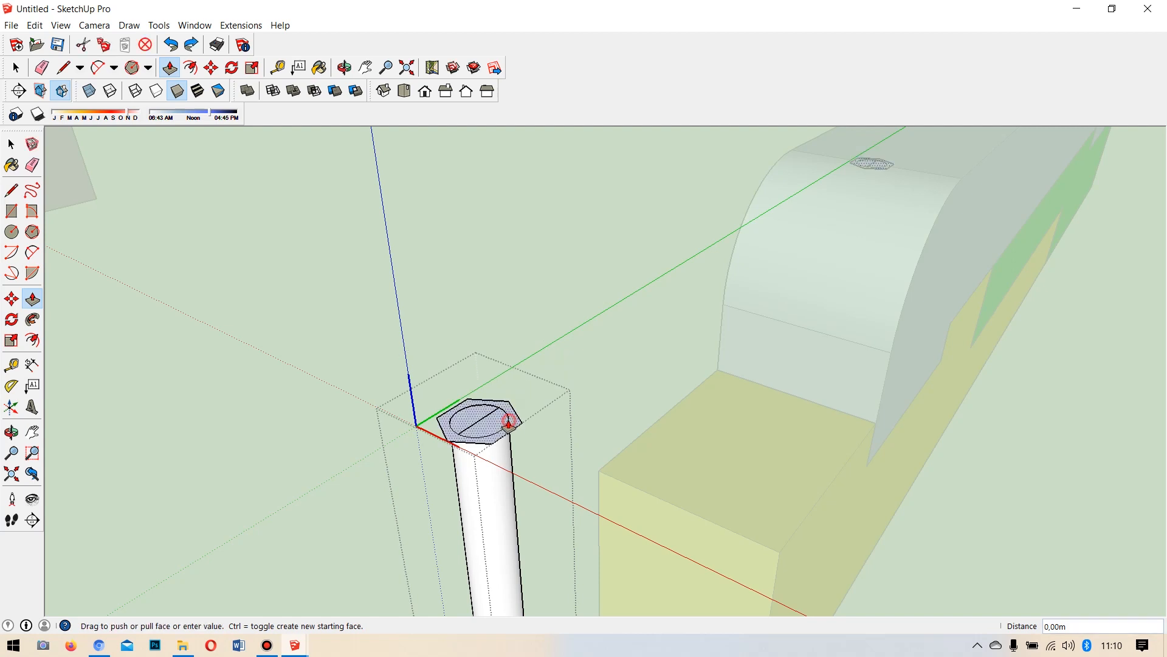
Push/Pull the hexagon upward 0.0035 m to form the bolt head and leave the component.
left_click_drag(508, 421, 506, 363)
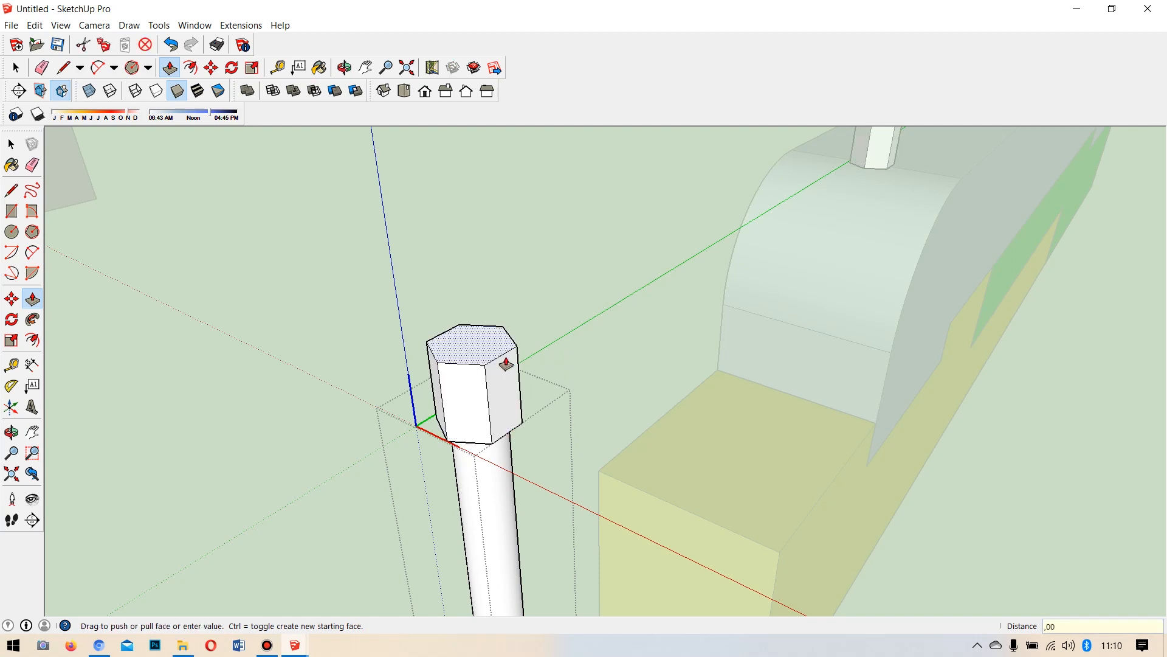
type(",0035")
key("Return")
scroll(504, 362, "down", 3)
middle_click_drag(503, 361, 144, 316)
left_click(11, 145)
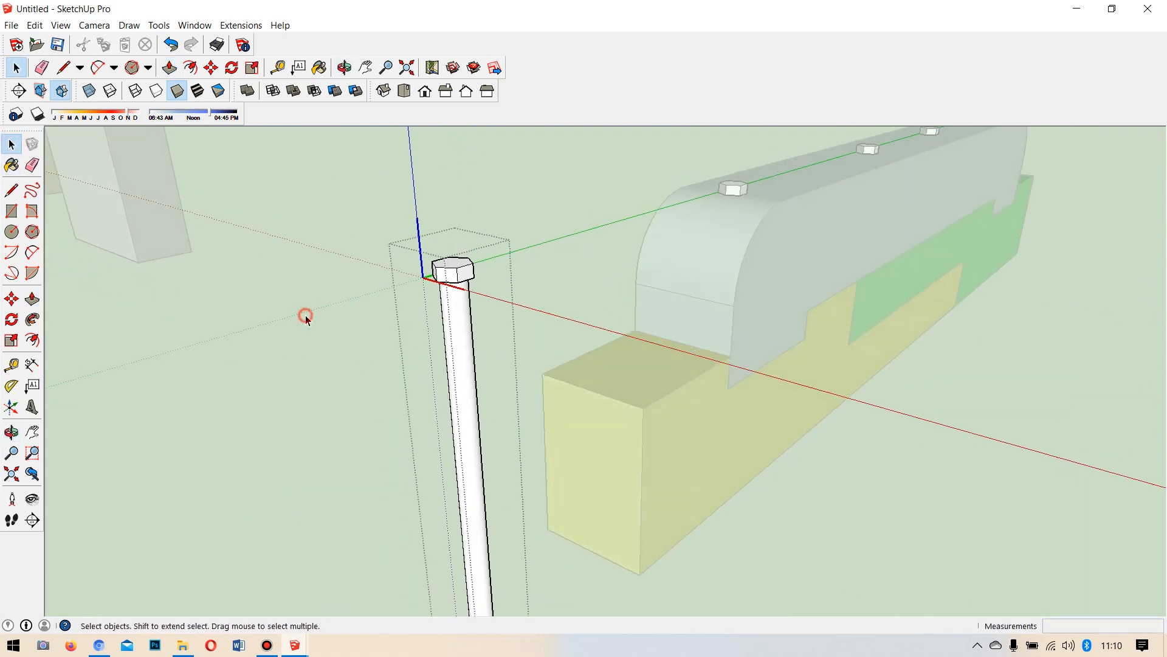
left_click(305, 316)
Reopen the bolt component, select the whole hexagonal head and make it a group.
scroll(473, 284, "up", 7)
scroll(462, 276, "down", 5)
left_click(448, 267)
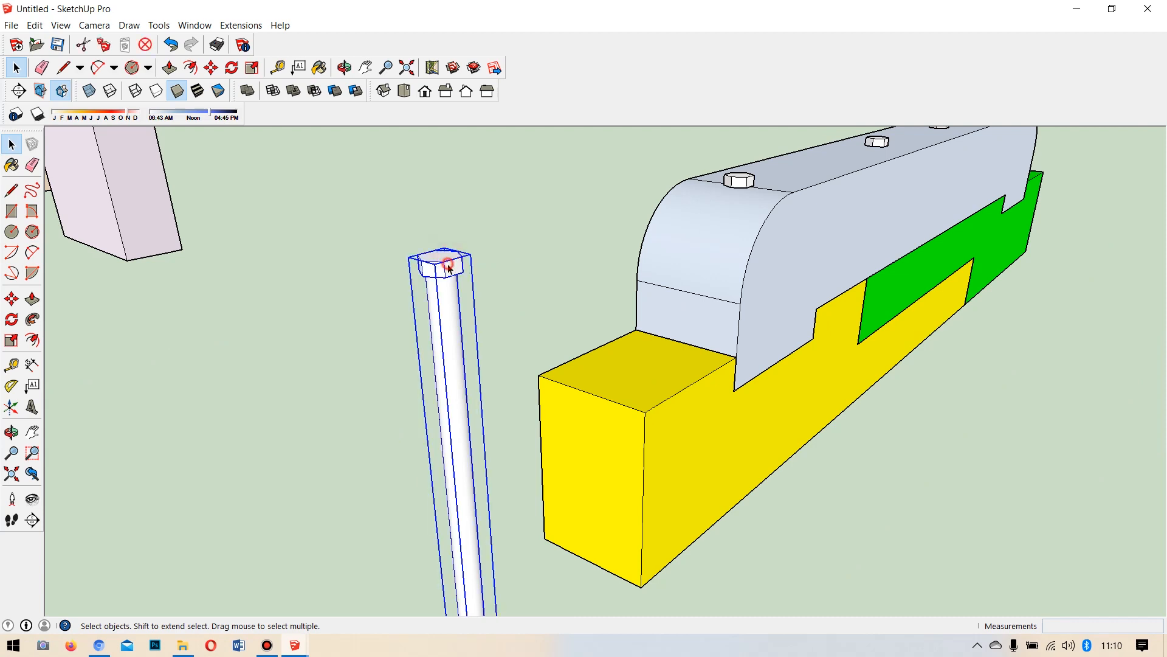
double_click(449, 268)
left_click(450, 270)
right_click(450, 270)
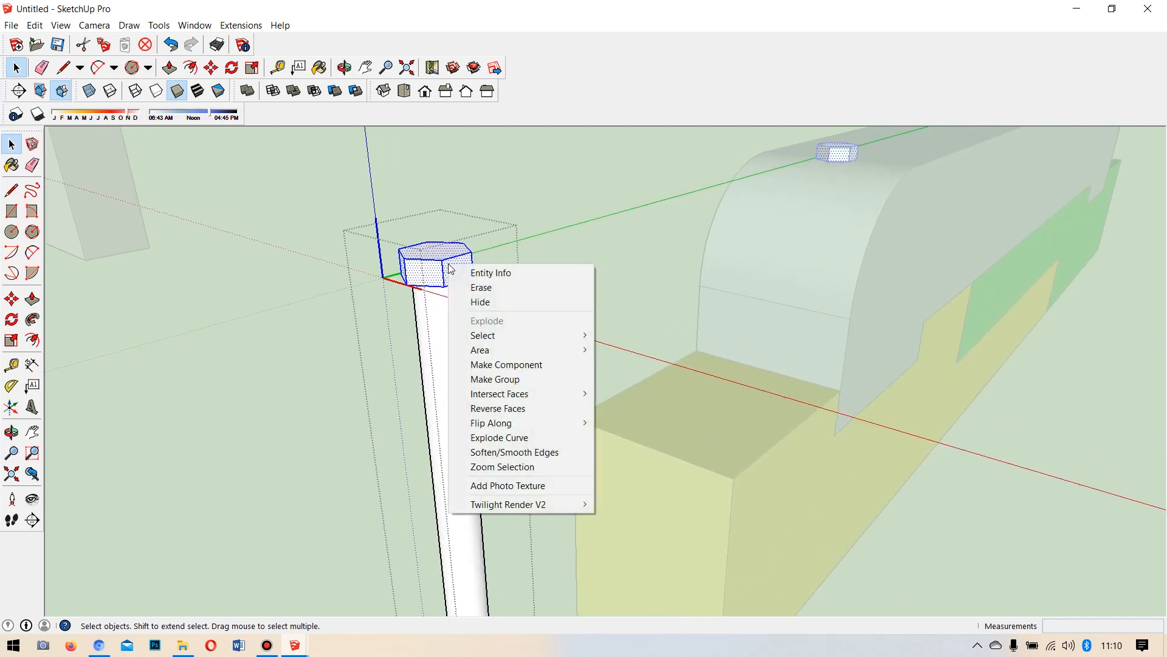
left_click(433, 268)
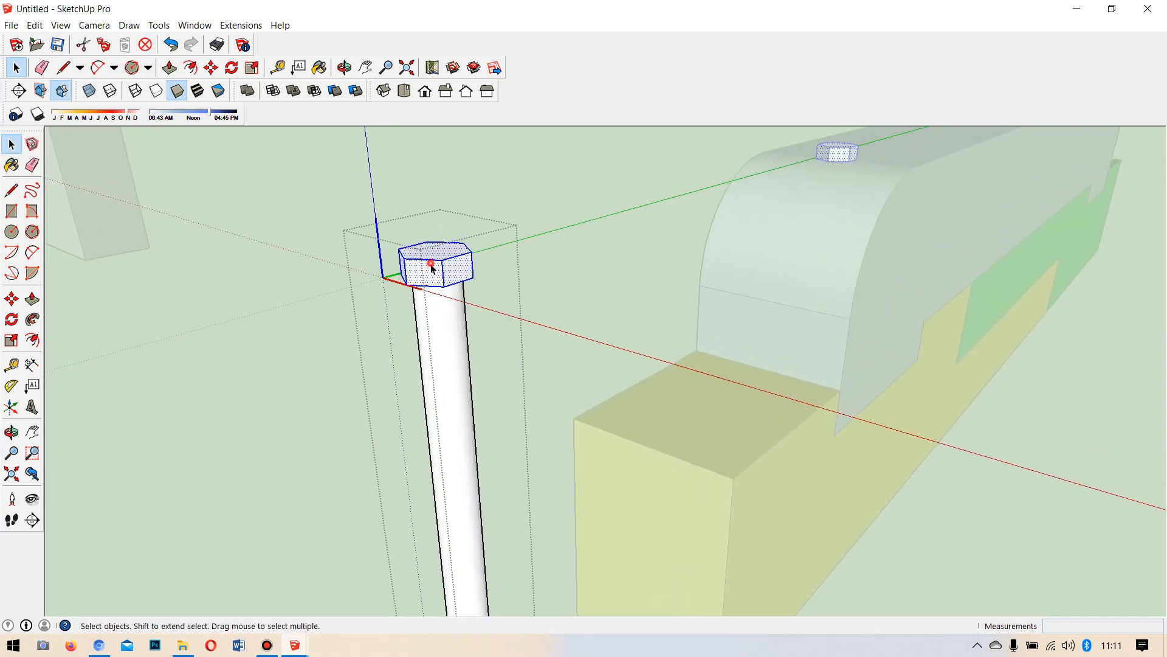
right_click(433, 270)
left_click(477, 378)
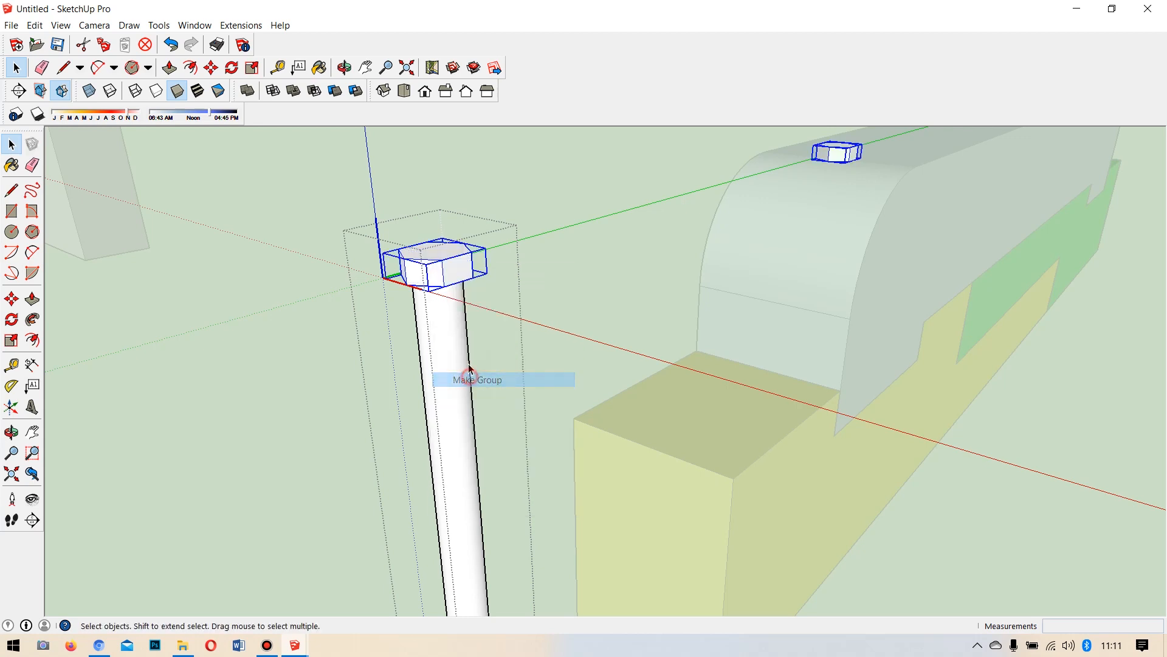
Copy the hexagonal head group about 0.11 m down the shaft to serve as the nut near its lower end.
left_click(12, 298)
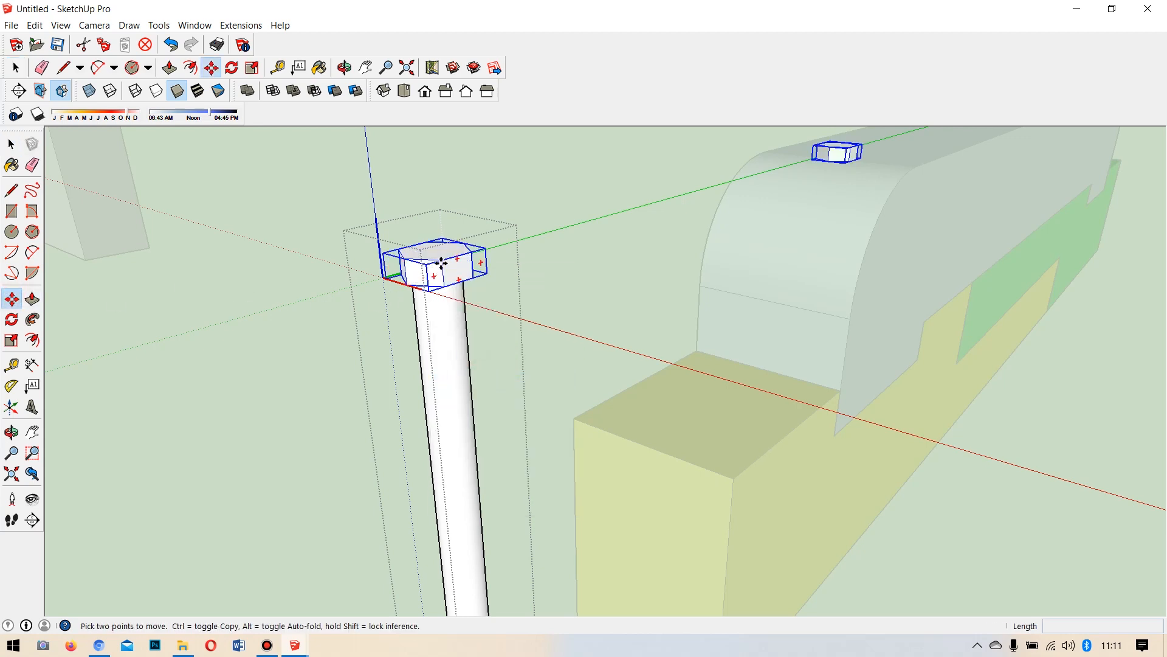
left_click(442, 260)
scroll(449, 340, "down", 5)
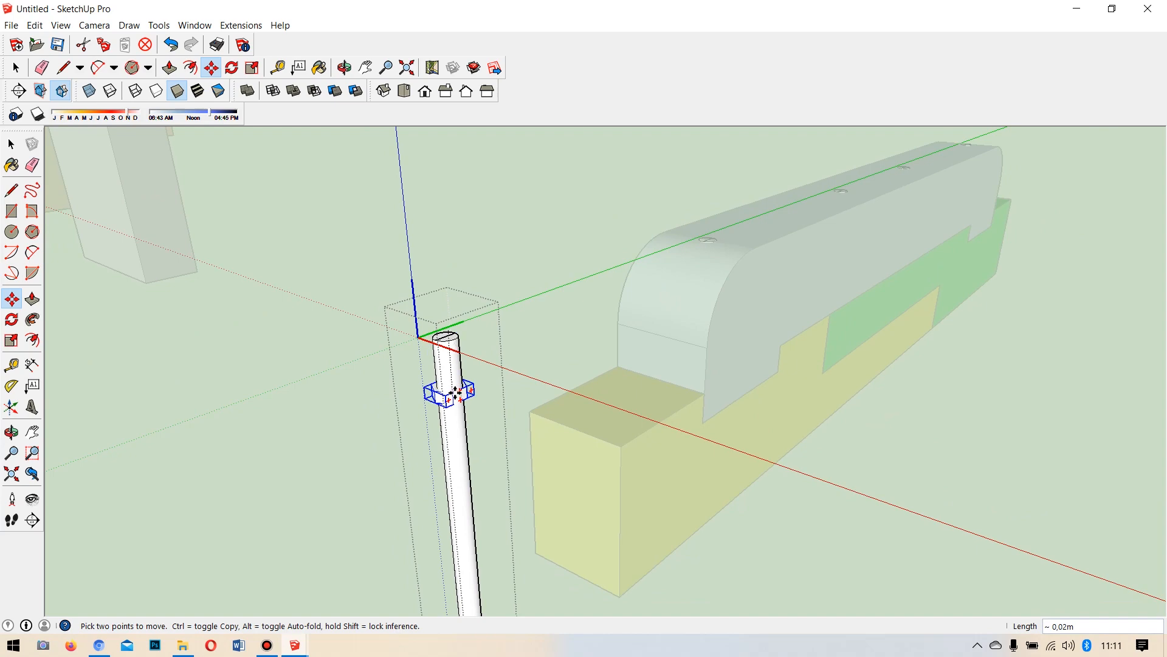
key("ctrl")
scroll(448, 391, "down", 2)
middle_click_drag(448, 391, 524, 369)
scroll(490, 430, "up", 4)
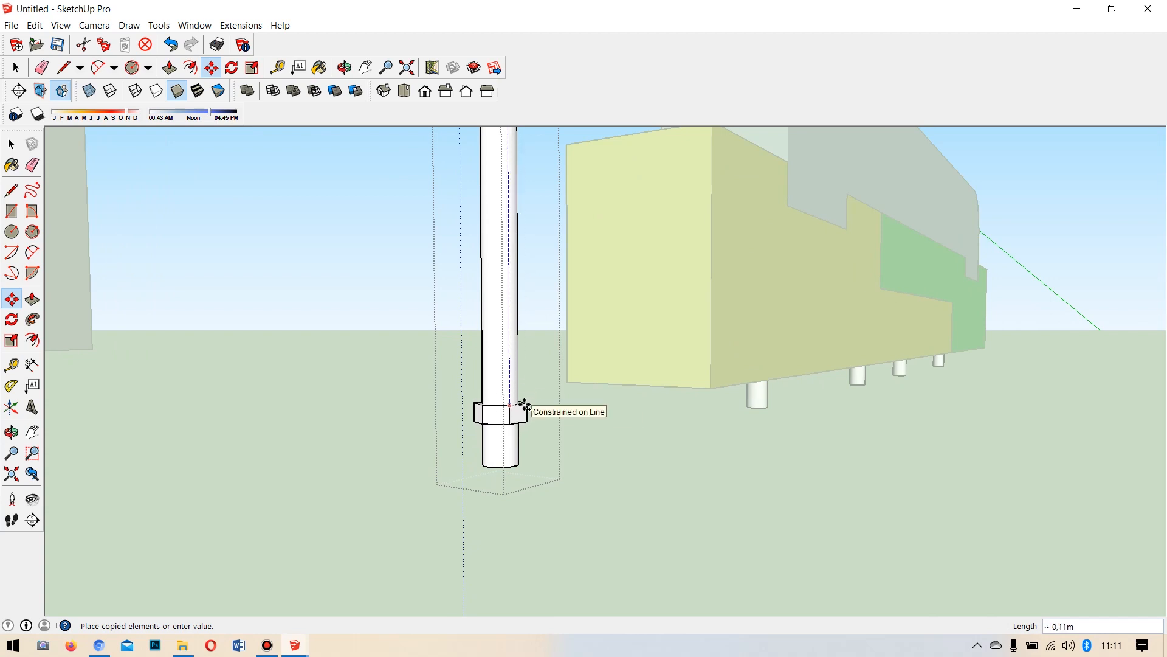
left_click(524, 402)
Lower the copied nut slightly so it sits just beneath the beam's underside, and exit the bolt component.
middle_click_drag(704, 412, 837, 380)
scroll(763, 376, "up", 3)
scroll(646, 339, "up", 4)
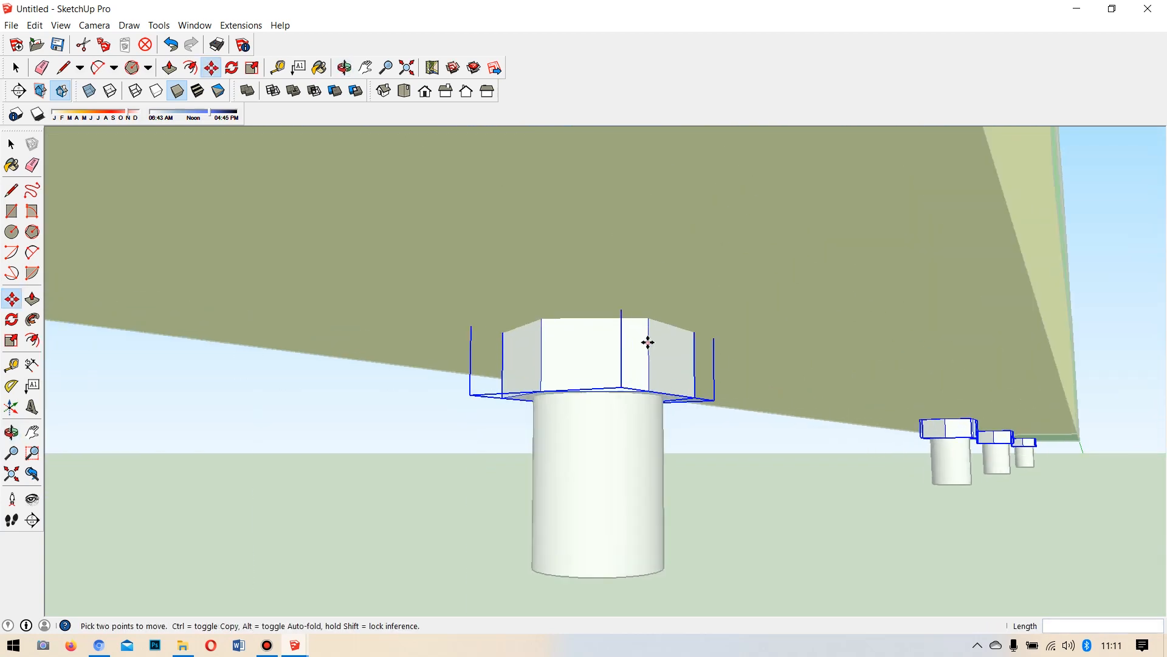
left_click(647, 342)
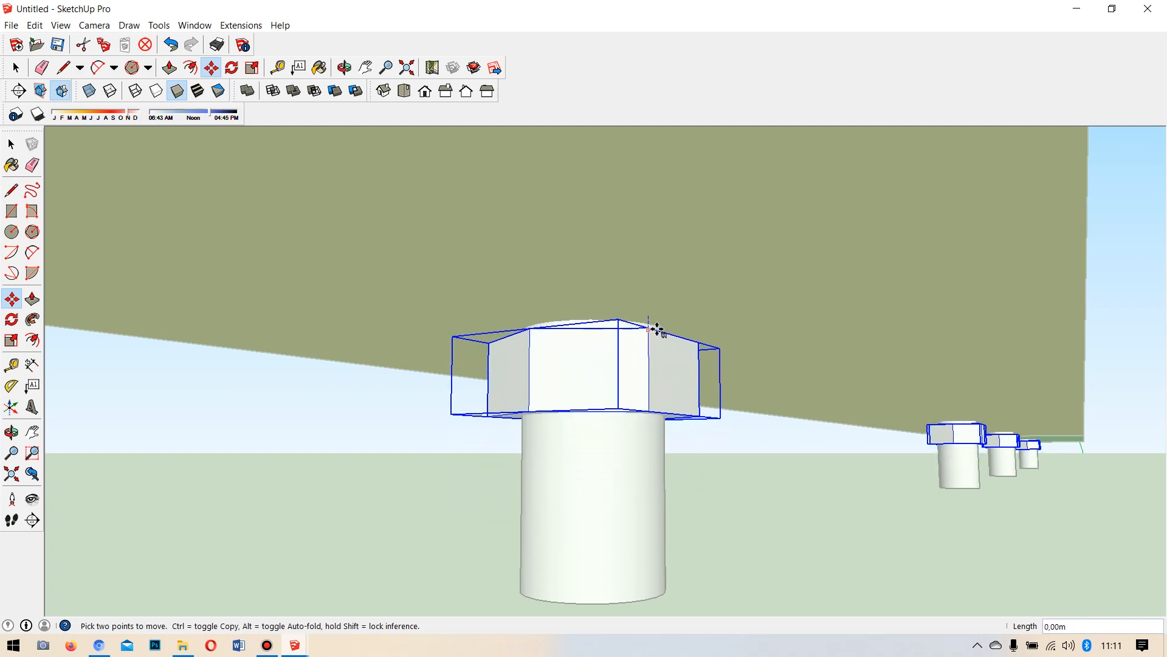
middle_click_drag(656, 318, 714, 321)
scroll(754, 301, "down", 5)
middle_click_drag(657, 279, 723, 340)
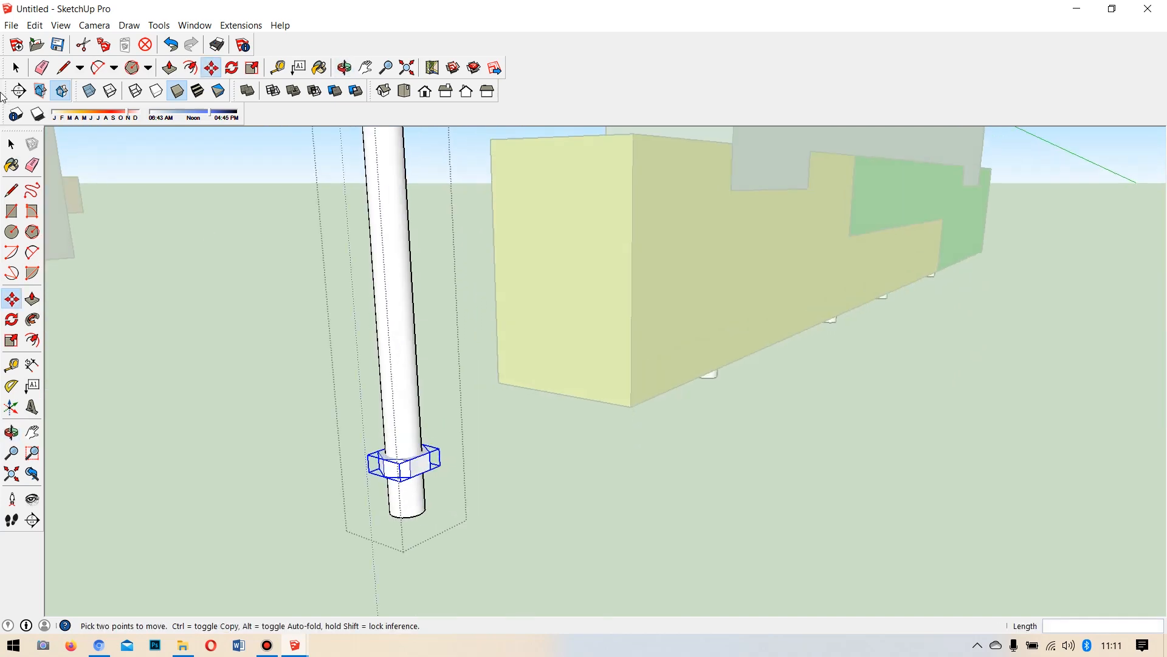
left_click(16, 68)
left_click(229, 268)
Move the beige and pink scarf joint about 0.41 m so it lies beside the yellow-green lap joint.
scroll(376, 351, "down", 5)
middle_click_drag(378, 354, 669, 199)
scroll(601, 259, "down", 5)
middle_click_drag(553, 307, 584, 425)
left_click_drag(772, 368, 769, 366)
left_click(11, 299)
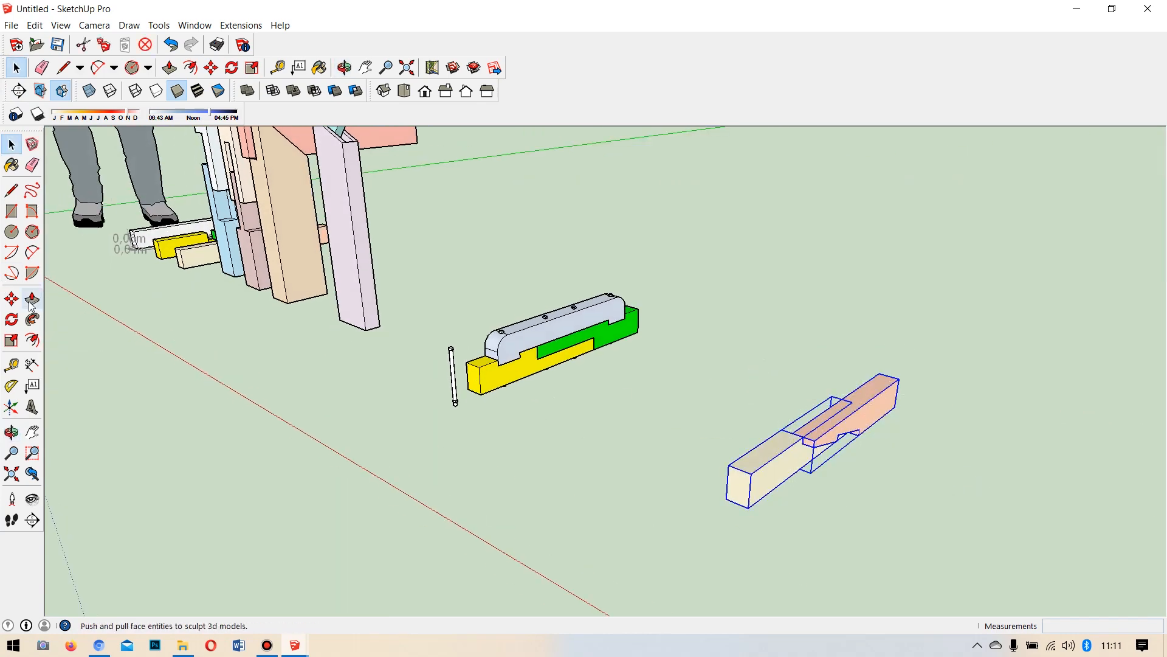
left_click(753, 476)
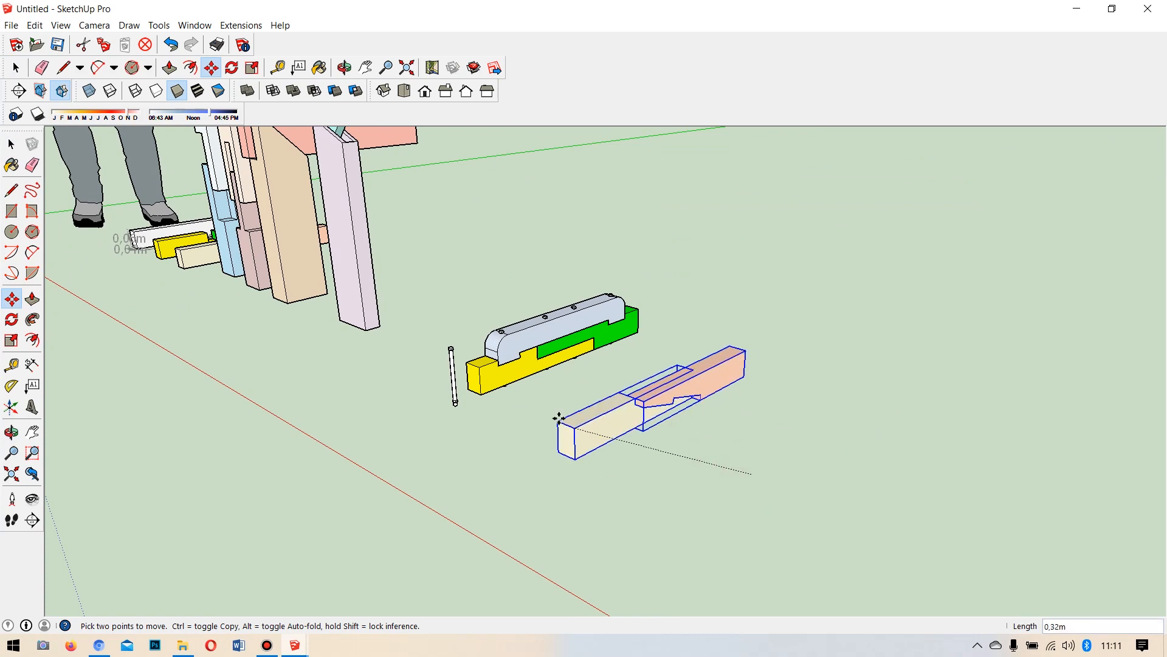
left_click(11, 144)
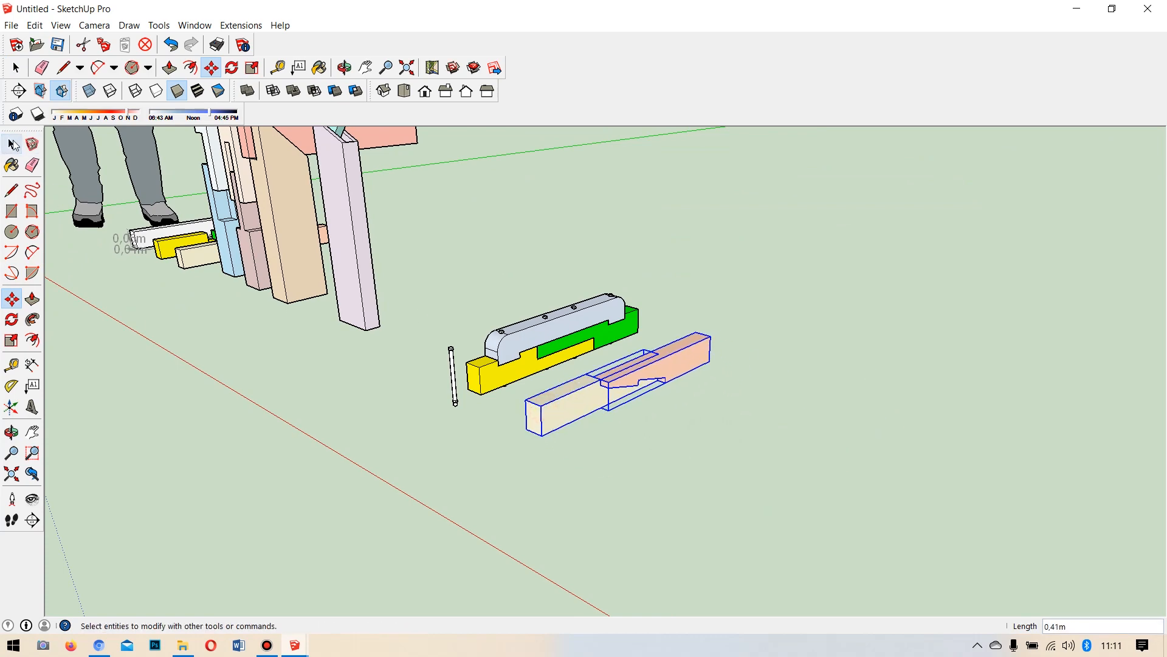
Move the pink beam about 0.02 m by its corner so its end fits onto the beige beam's joint.
left_click(346, 434)
scroll(632, 383, "up", 6)
left_click(593, 335)
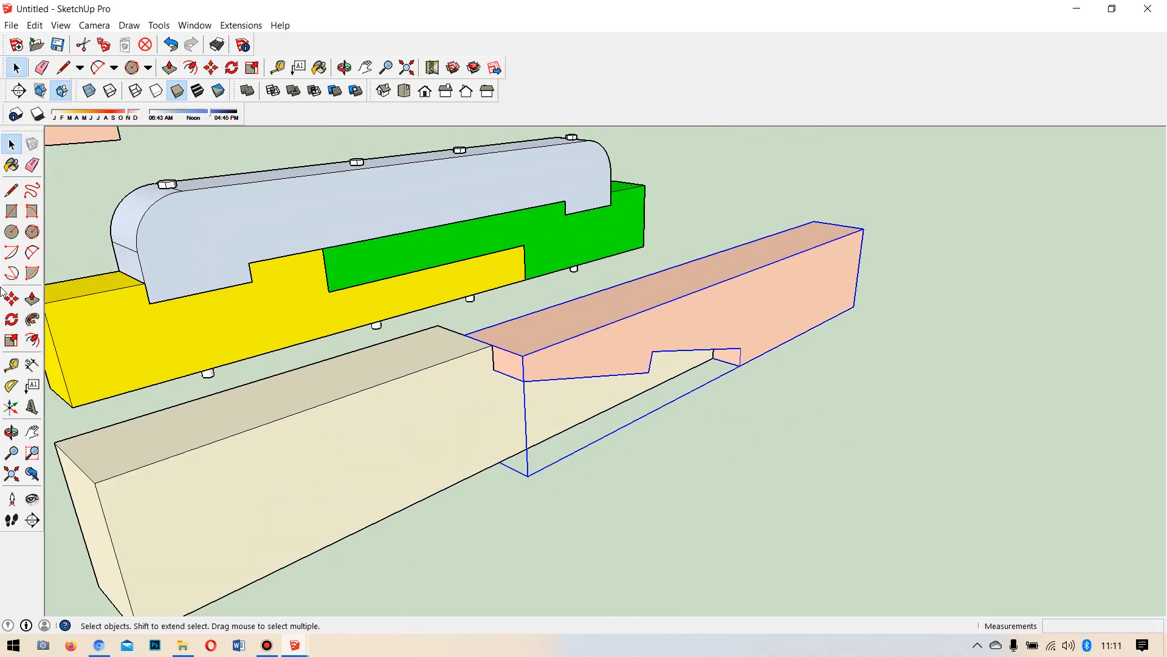
left_click(11, 299)
left_click(522, 356)
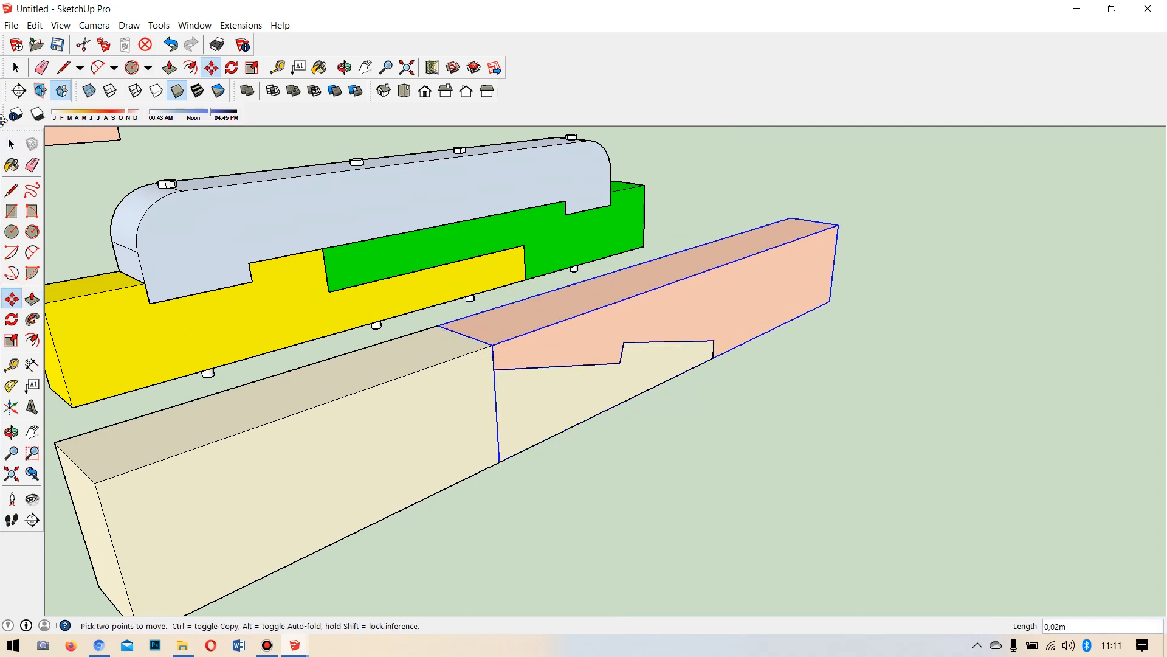
left_click(11, 144)
left_click(638, 164)
middle_click_drag(637, 160, 544, 181)
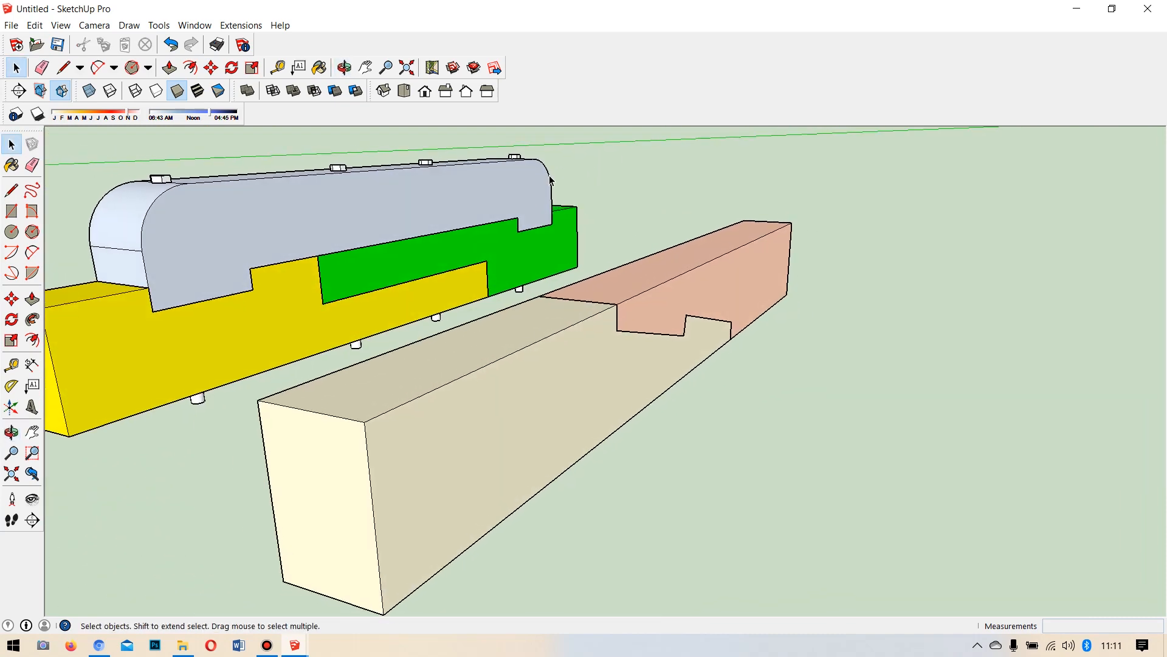
Copy the rounded cap block with its four bolts from the yellow beam's corner to the matching corner of the beige beam.
left_click_drag(85, 162, 151, 164)
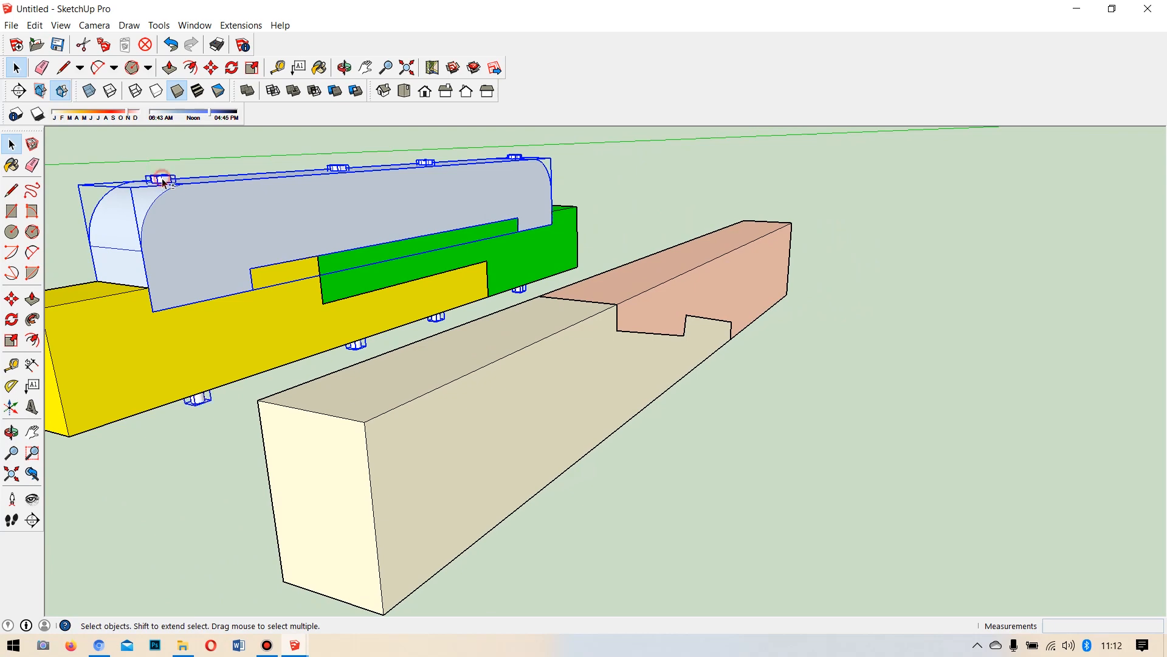
scroll(384, 336, "down", 3)
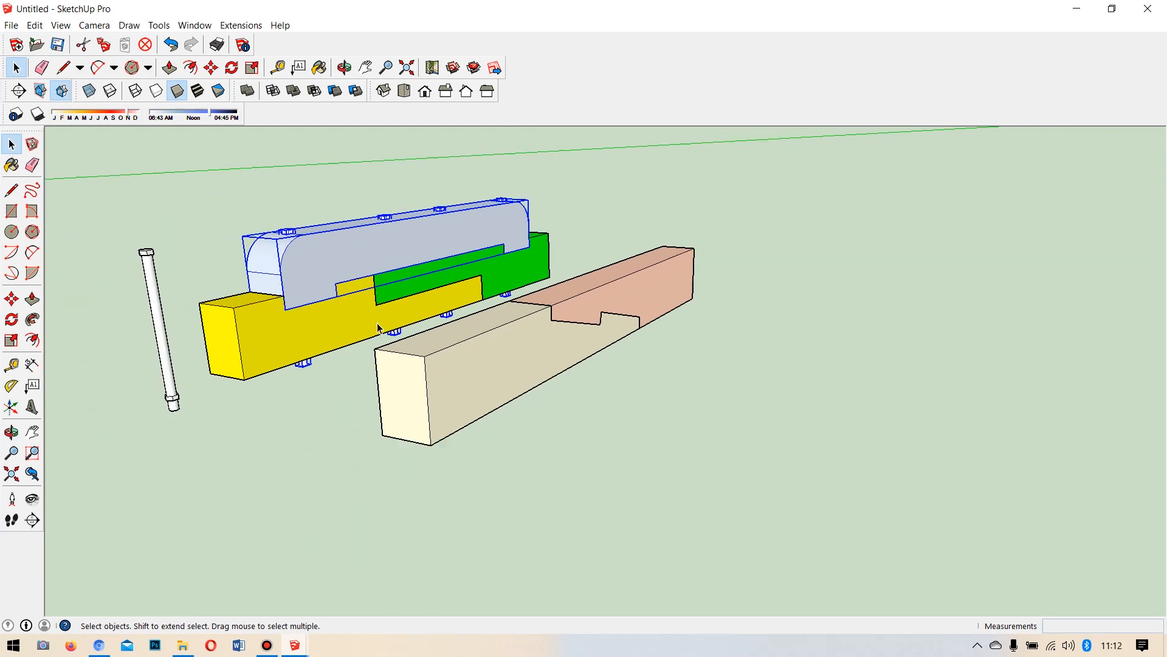
left_click(11, 300)
middle_click_drag(288, 329, 335, 389)
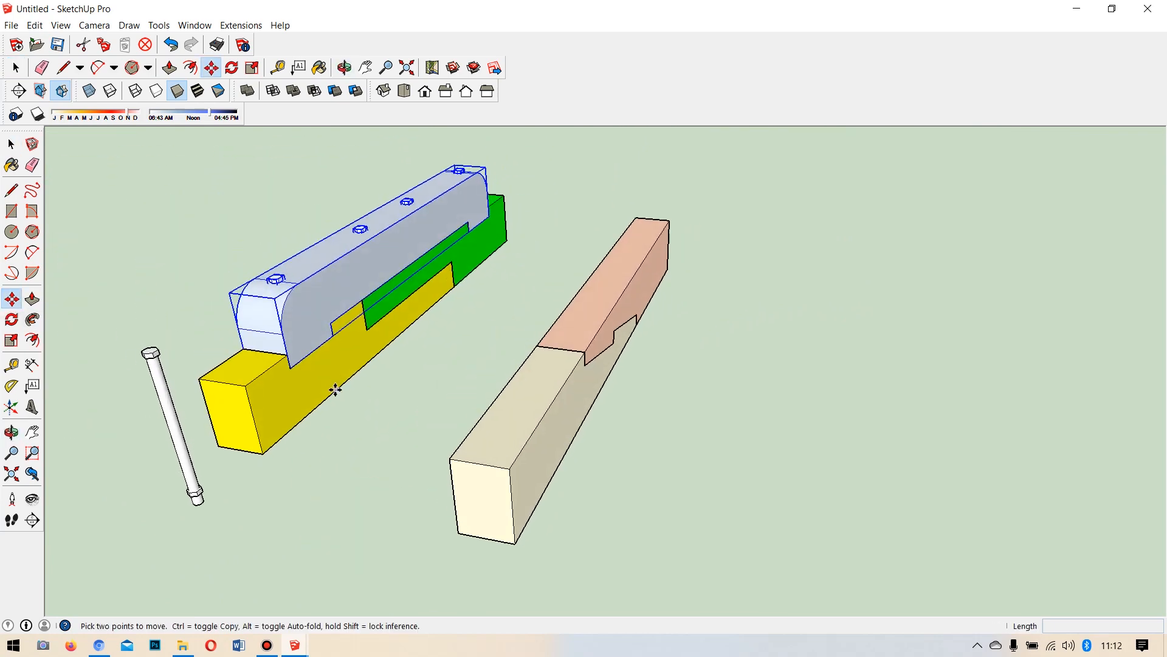
left_click(246, 388)
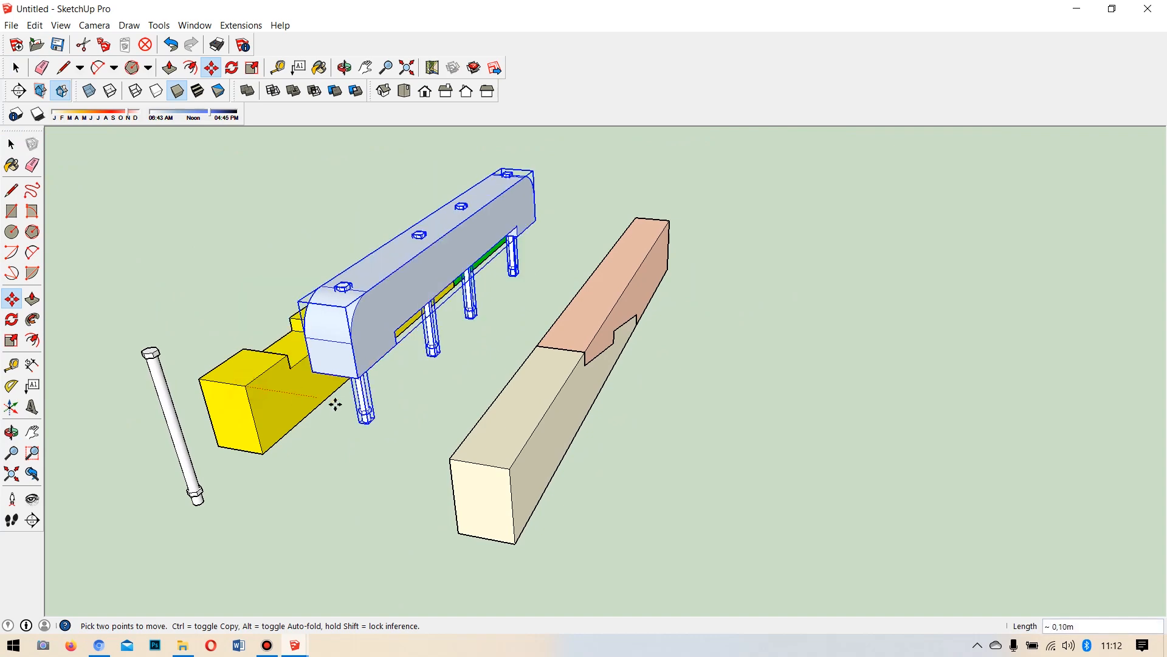
key("ctrl")
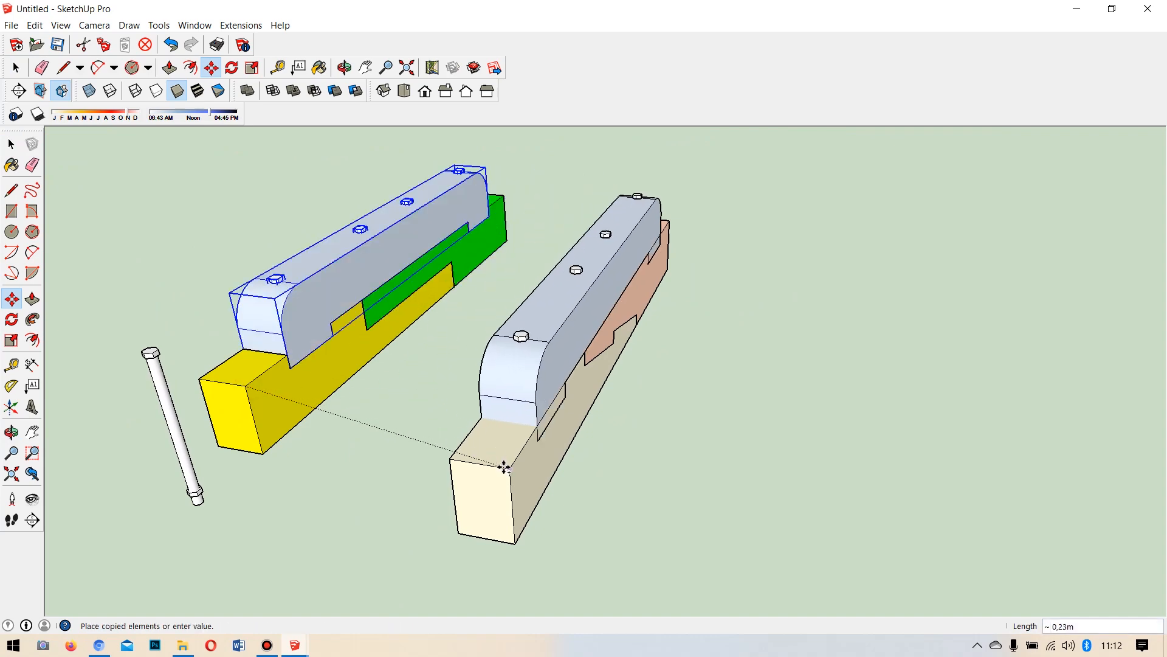
left_click(507, 471)
Inside the beige beam, draw a rectangle over the cap block's end notch and push it 0.04 m through the beam.
middle_click_drag(511, 462, 539, 346)
scroll(547, 328, "up", 3)
left_click(11, 144)
double_click(304, 481)
left_click(11, 211)
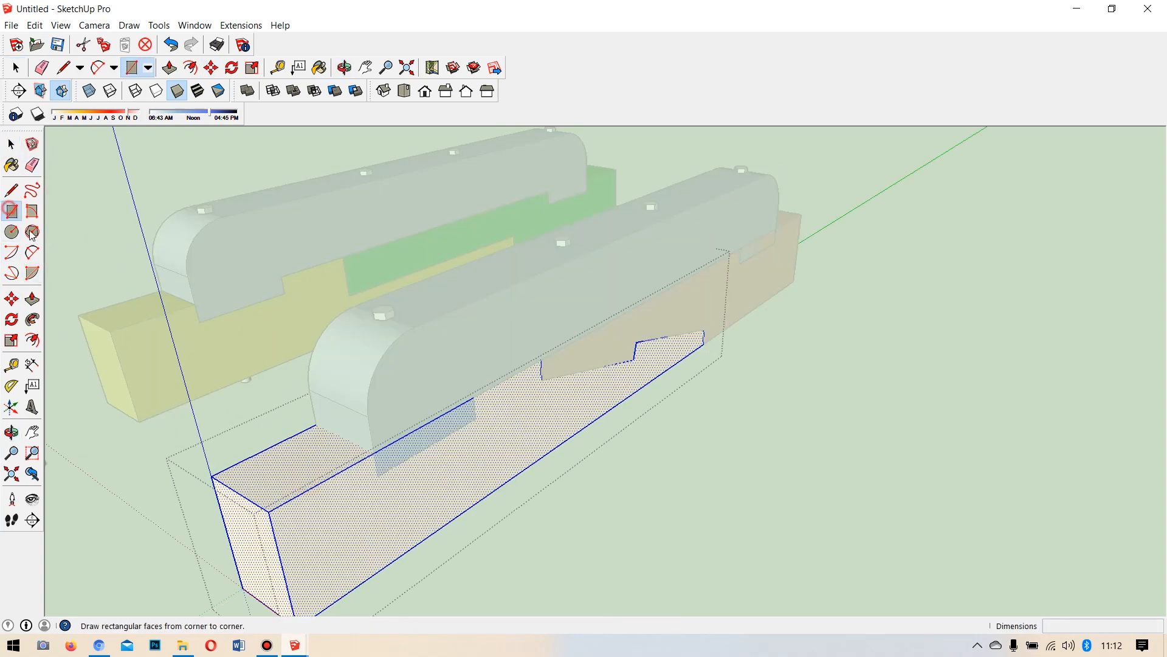
scroll(382, 468, "up", 2)
left_click(368, 444)
left_click(526, 392)
left_click(33, 298)
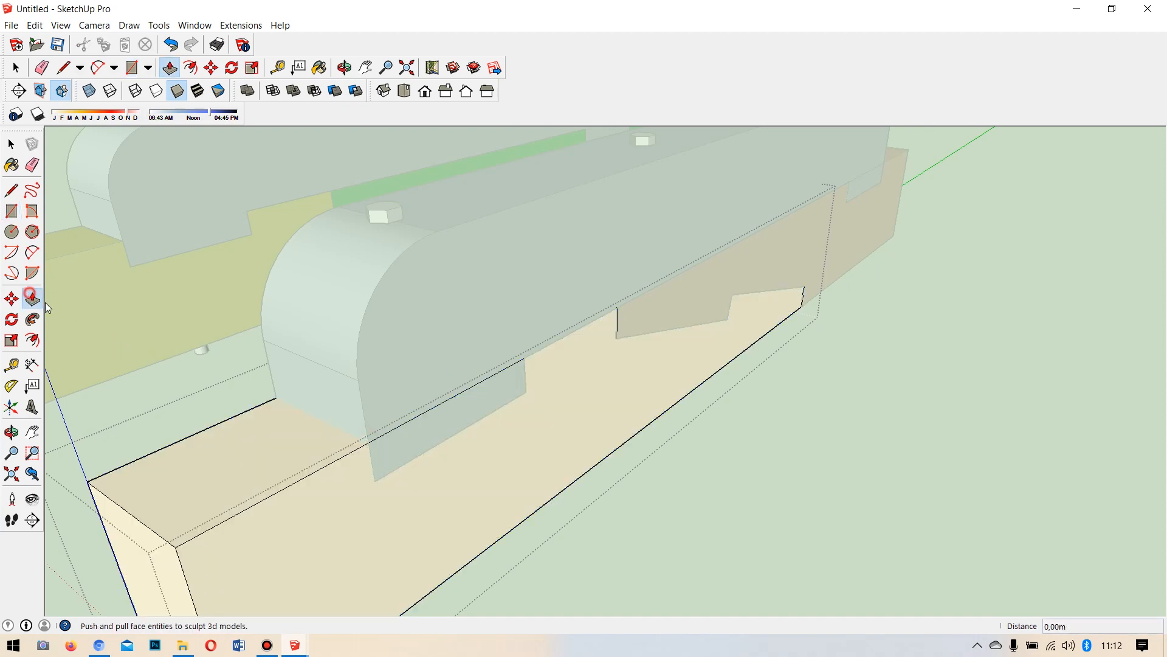
left_click(429, 438)
left_click(275, 402)
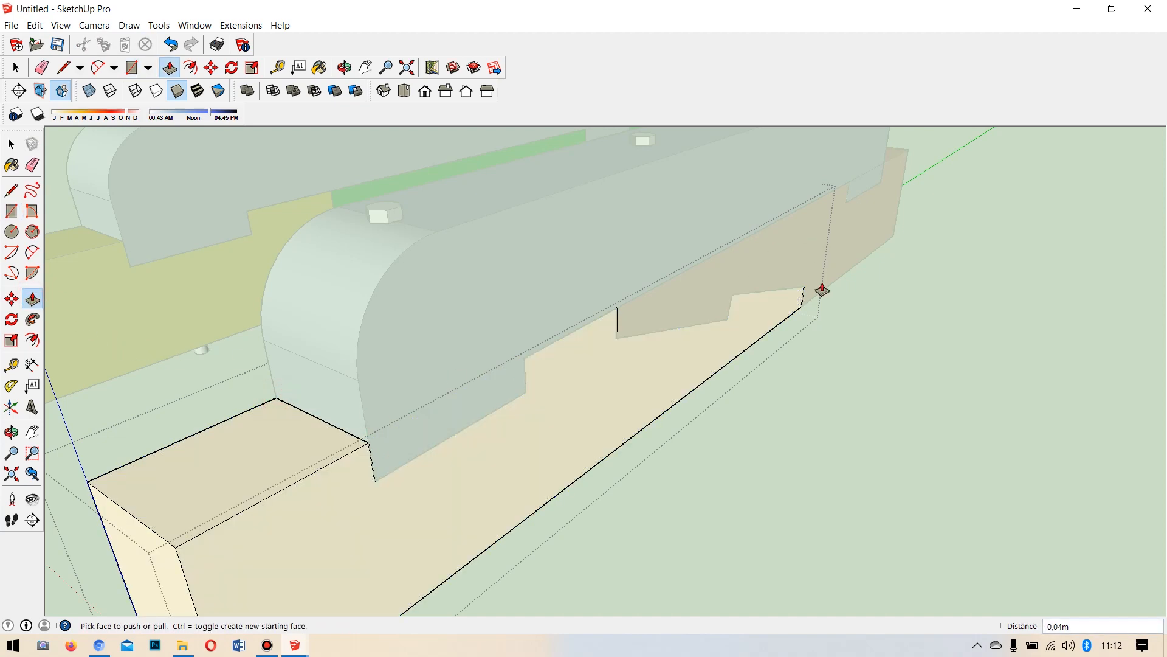
Inside the pink beam, draw a rectangle of about 0.06 by 0.01 m at the cap's end notch and push it through the beam.
middle_click_drag(907, 228, 413, 266)
scroll(413, 266, "down", 3)
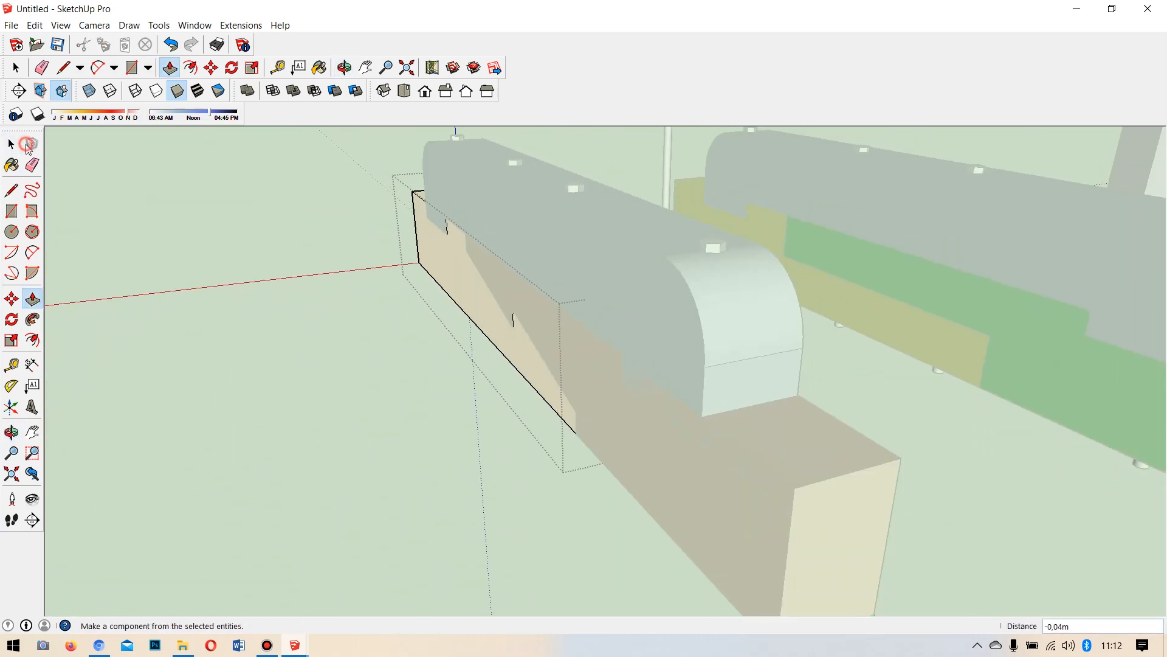
left_click(11, 144)
scroll(737, 393, "up", 5)
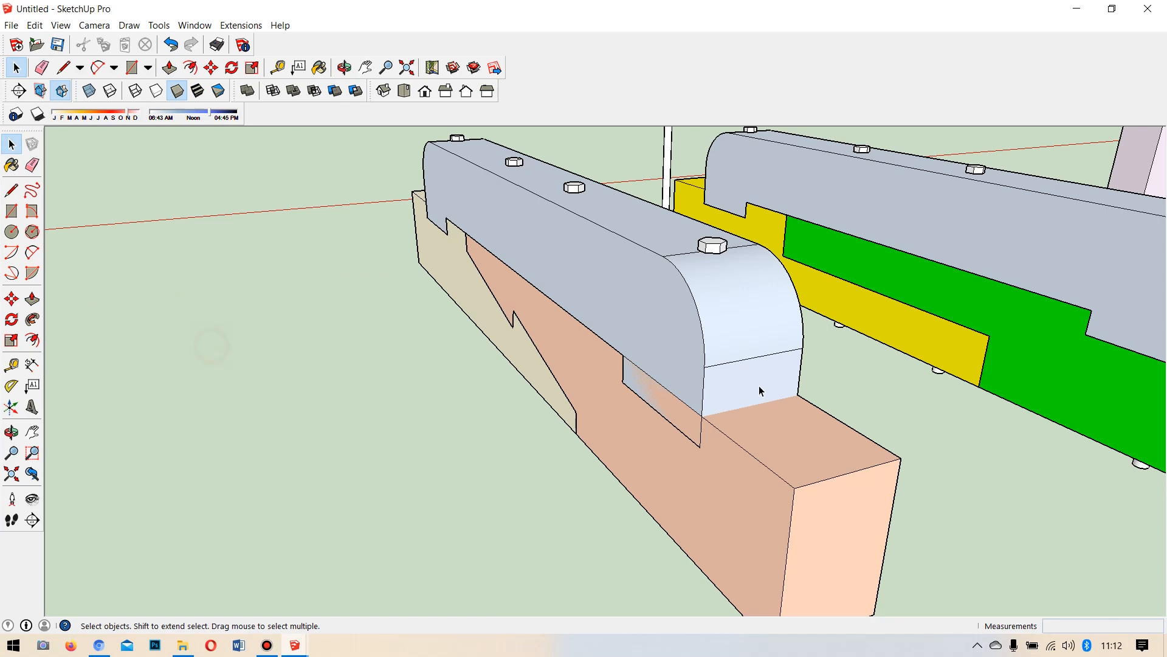
triple_click(690, 506)
middle_click_drag(667, 451, 906, 443)
left_click(11, 211)
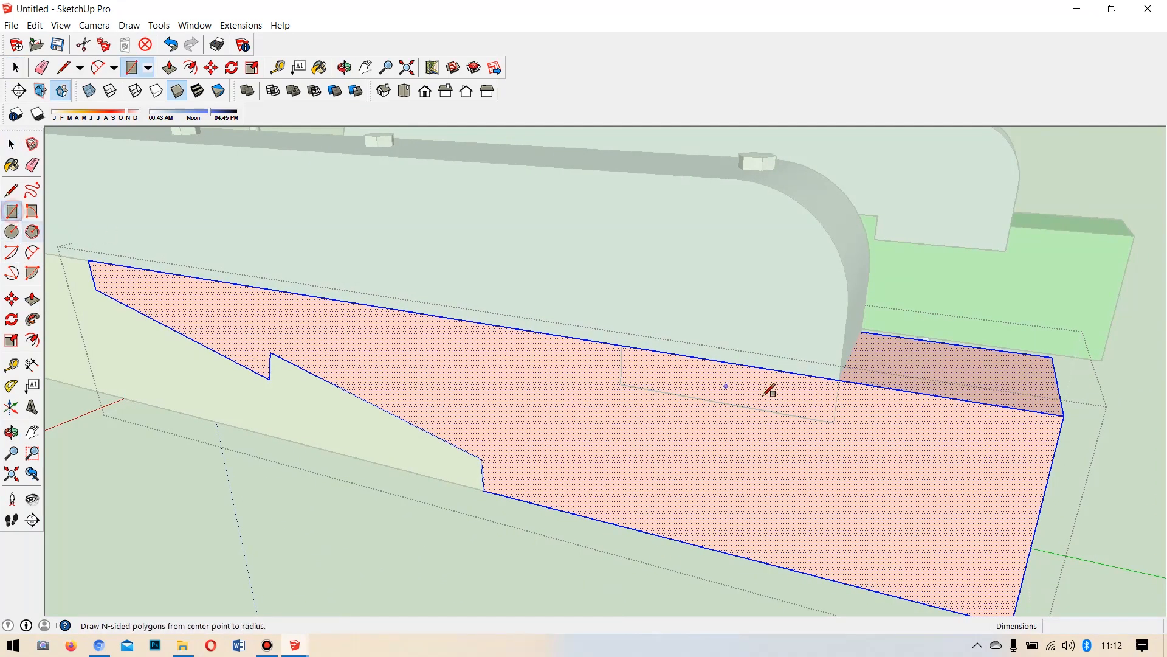
left_click(620, 344)
left_click(834, 421)
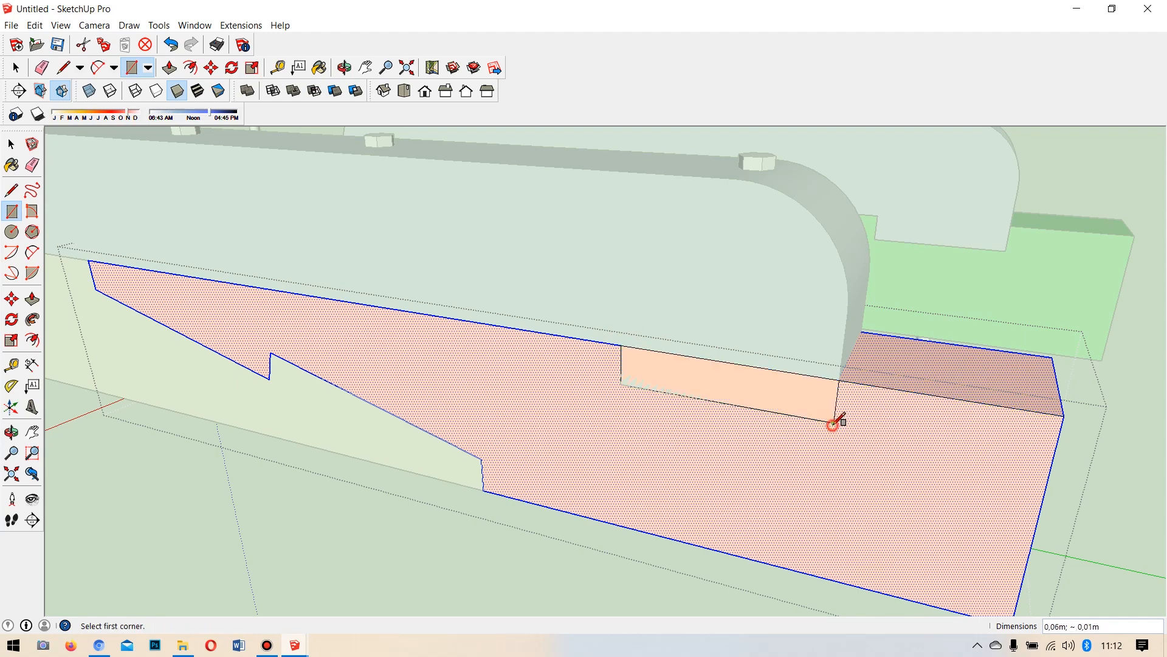
left_click(32, 299)
left_click(745, 391)
left_click(912, 345)
middle_click_drag(868, 446, 1034, 323)
left_click(11, 144)
left_click(157, 183)
Move both capped joints and the loose bolt together about 0.23 m toward the other joint examples.
scroll(612, 251, "down", 10)
middle_click_drag(514, 242, 560, 298)
scroll(565, 292, "up", 3)
scroll(566, 296, "down", 2)
left_click_drag(706, 339, 533, 199)
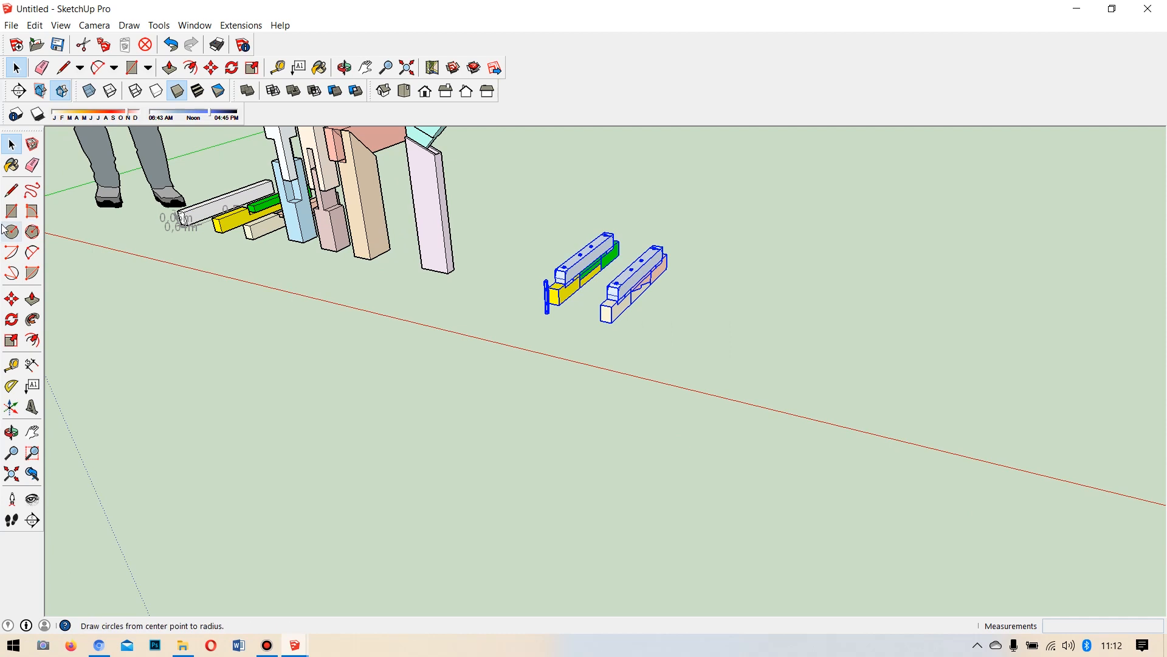
left_click(12, 298)
left_click_drag(555, 308, 500, 296)
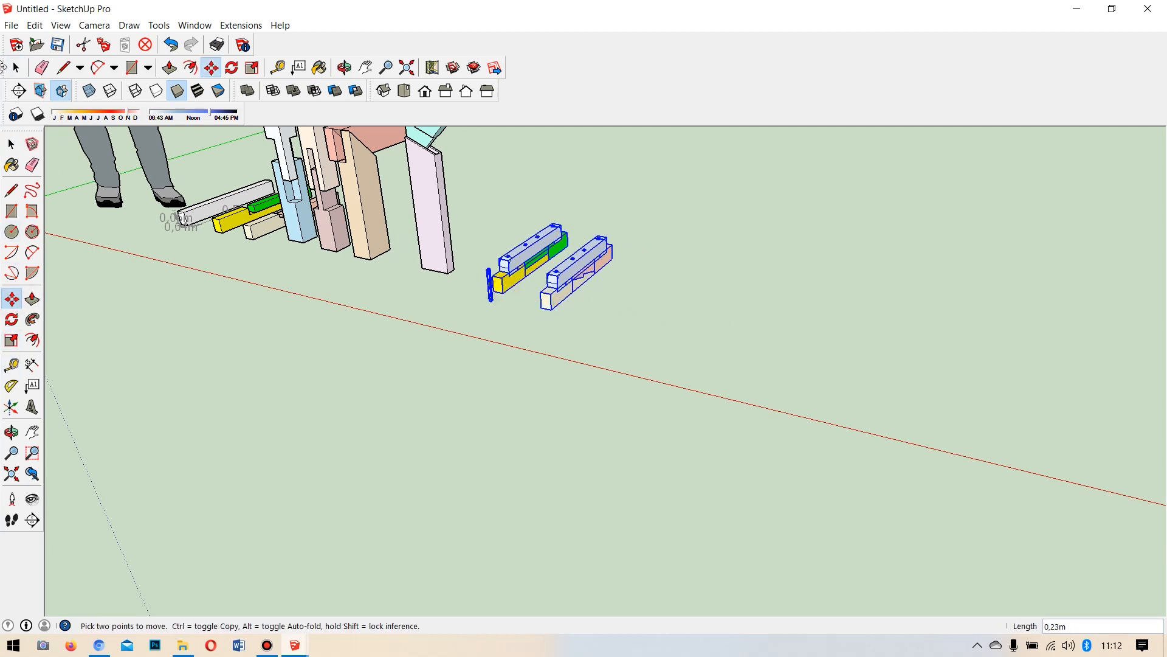
left_click(12, 144)
Draw a 0.2 by 1 m rectangle on the ground beside the beige and pink joint.
scroll(589, 282, "down", 2)
scroll(495, 224, "up", 3)
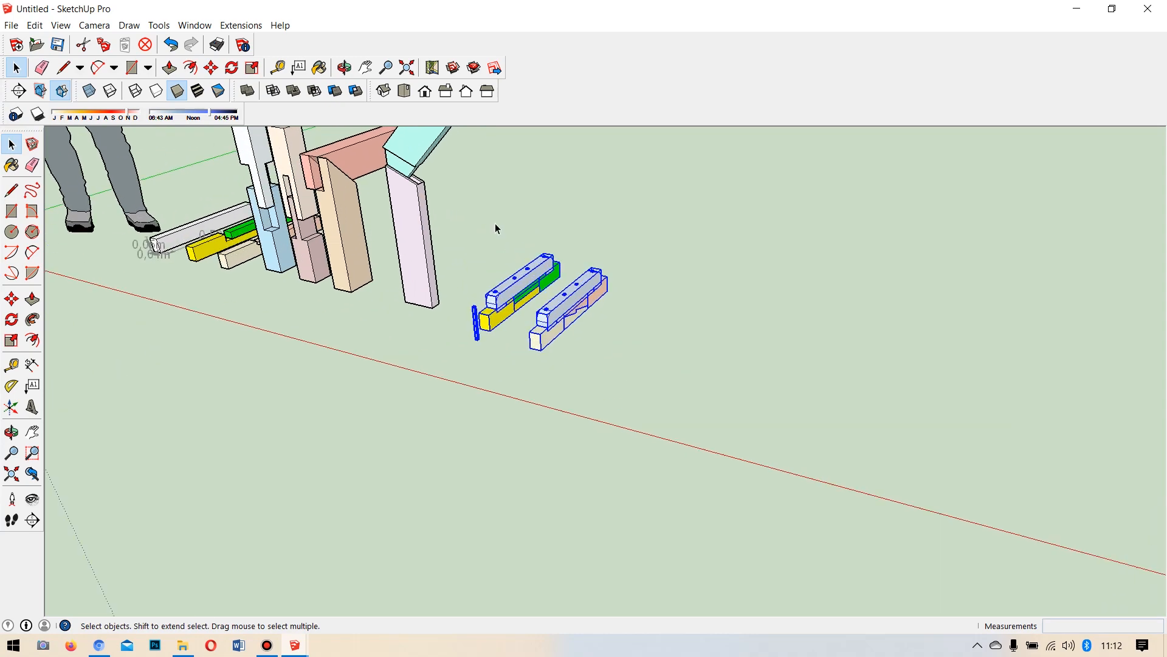
middle_click_drag(549, 302, 535, 333)
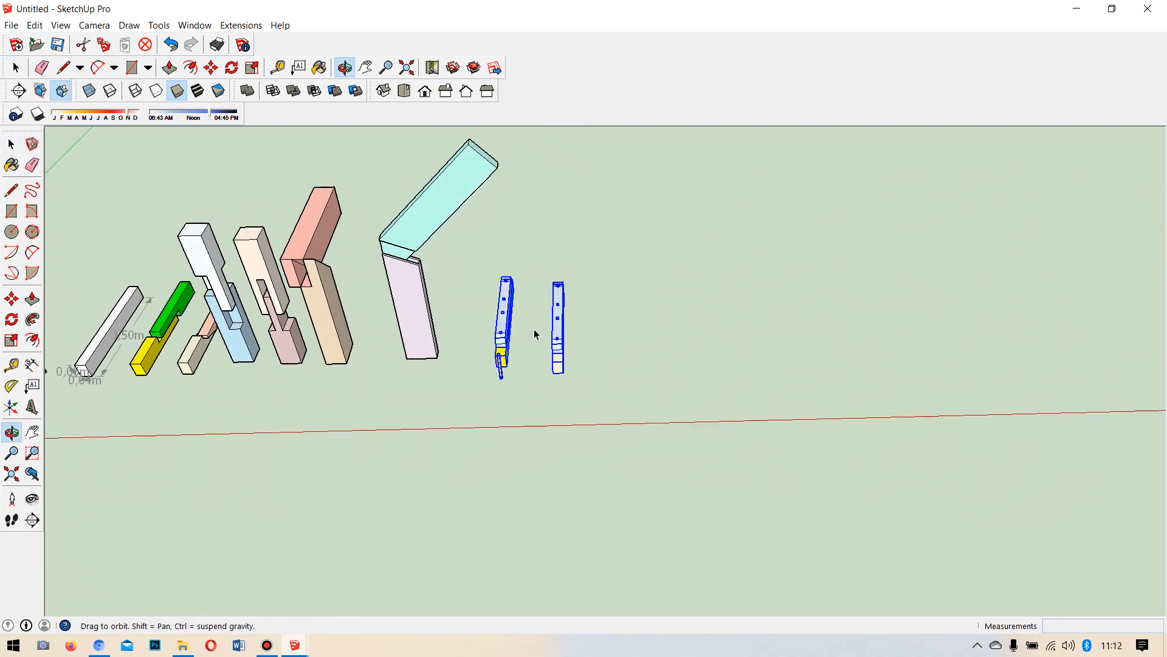
scroll(713, 306, "up", 2)
scroll(648, 310, "down", 2)
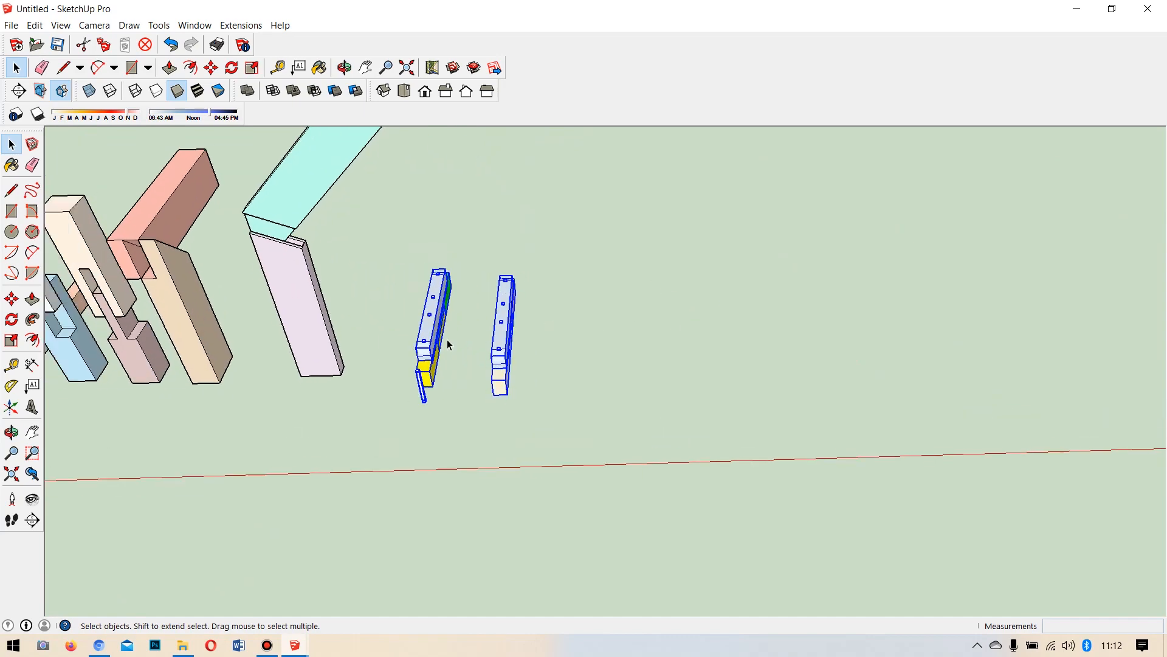
key("r")
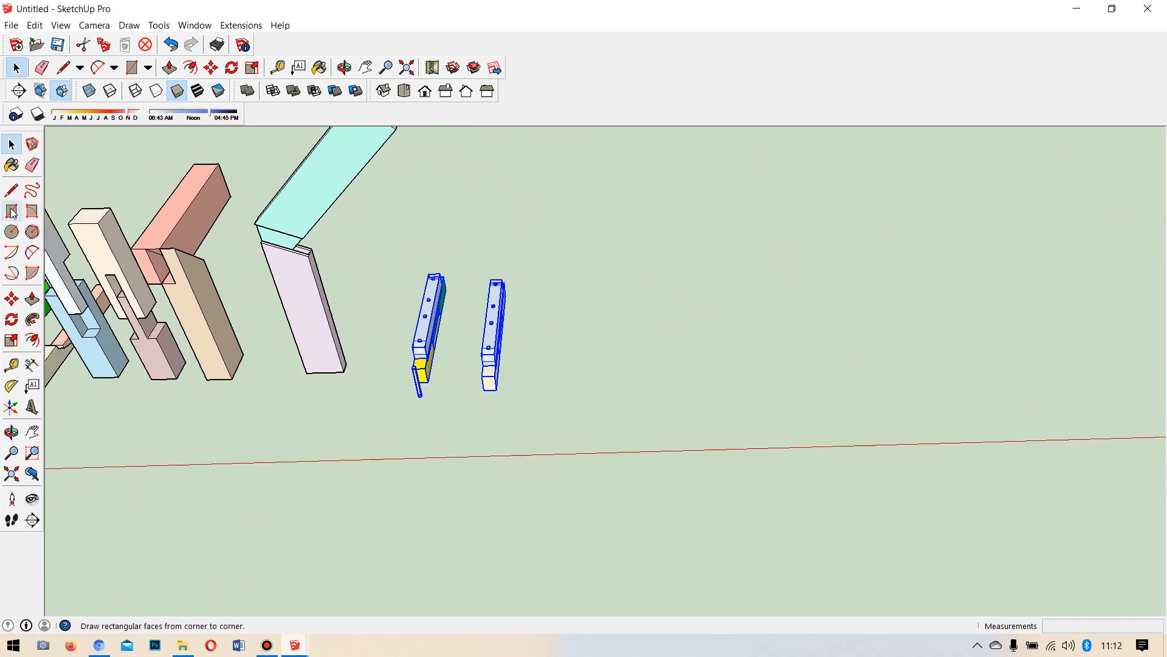
middle_click_drag(644, 317, 476, 326)
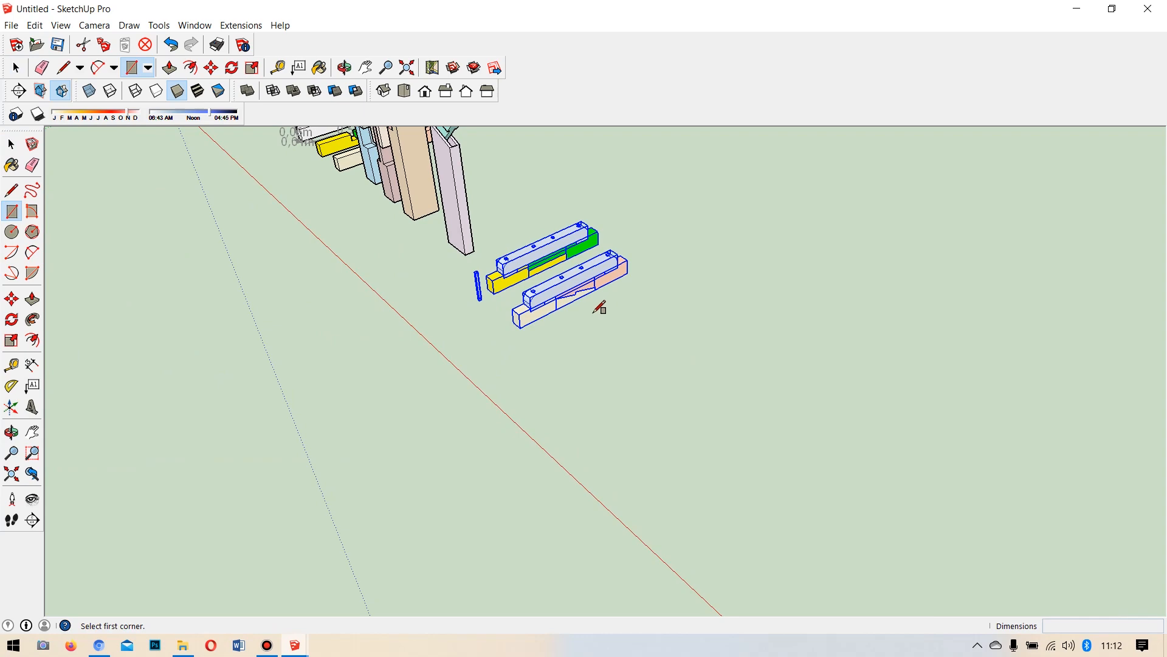
scroll(691, 286, "up", 4)
scroll(691, 318, "down", 1)
scroll(554, 447, "up", 1)
scroll(485, 427, "up", 2)
scroll(480, 428, "down", 2)
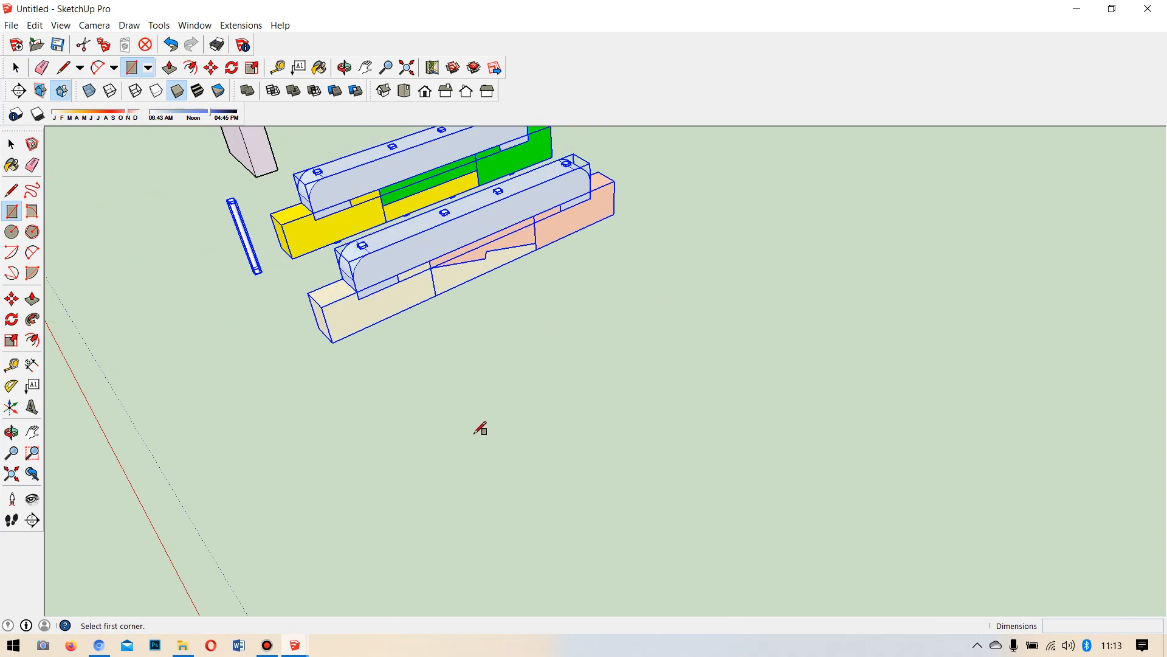
left_click(395, 423)
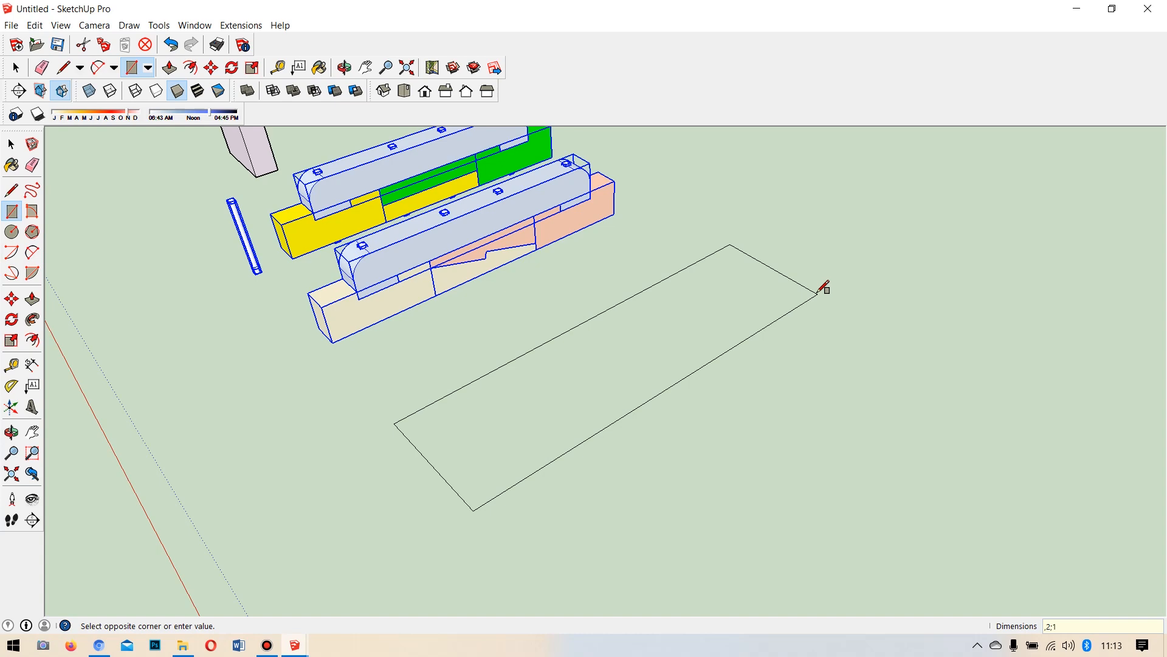
key("Return")
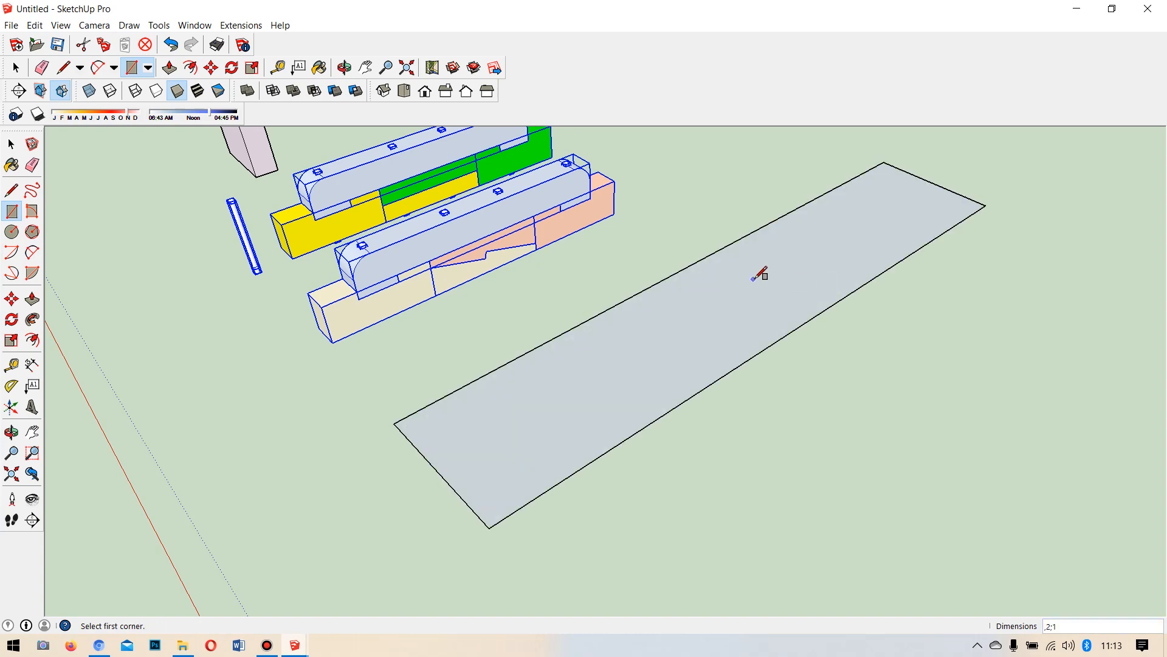
Try to extrude the new rectangle upward 0.3 m, and undo that extrusion.
scroll(759, 275, "down", 2)
middle_click_drag(633, 357, 377, 394)
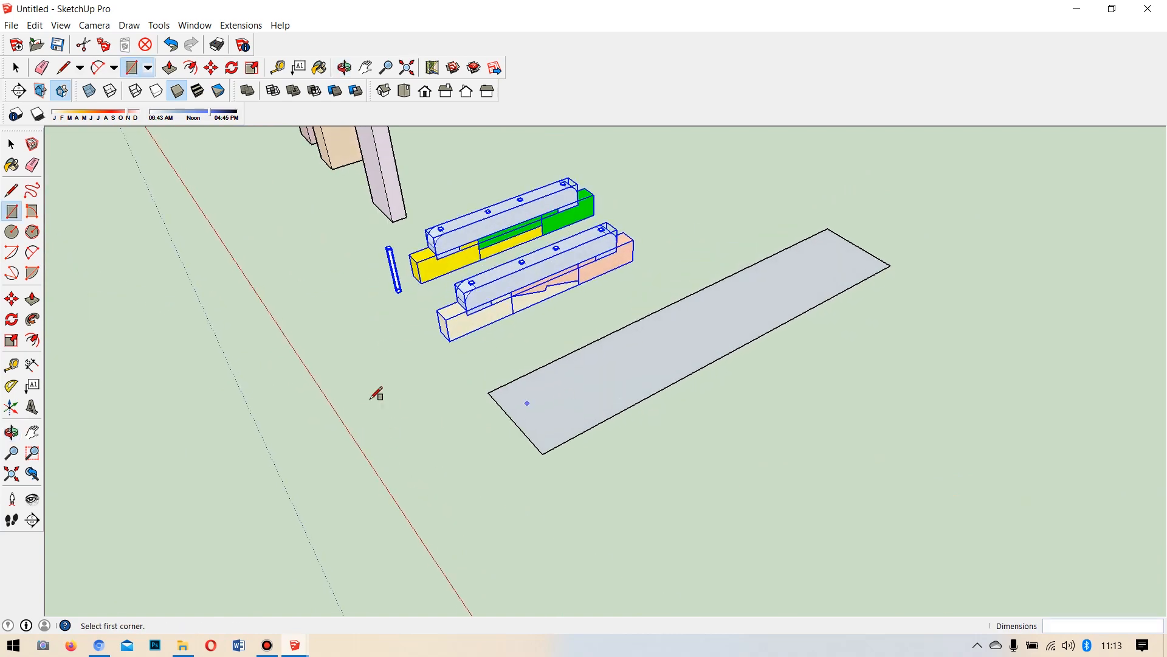
scroll(365, 377, "up", 5)
left_click(33, 299)
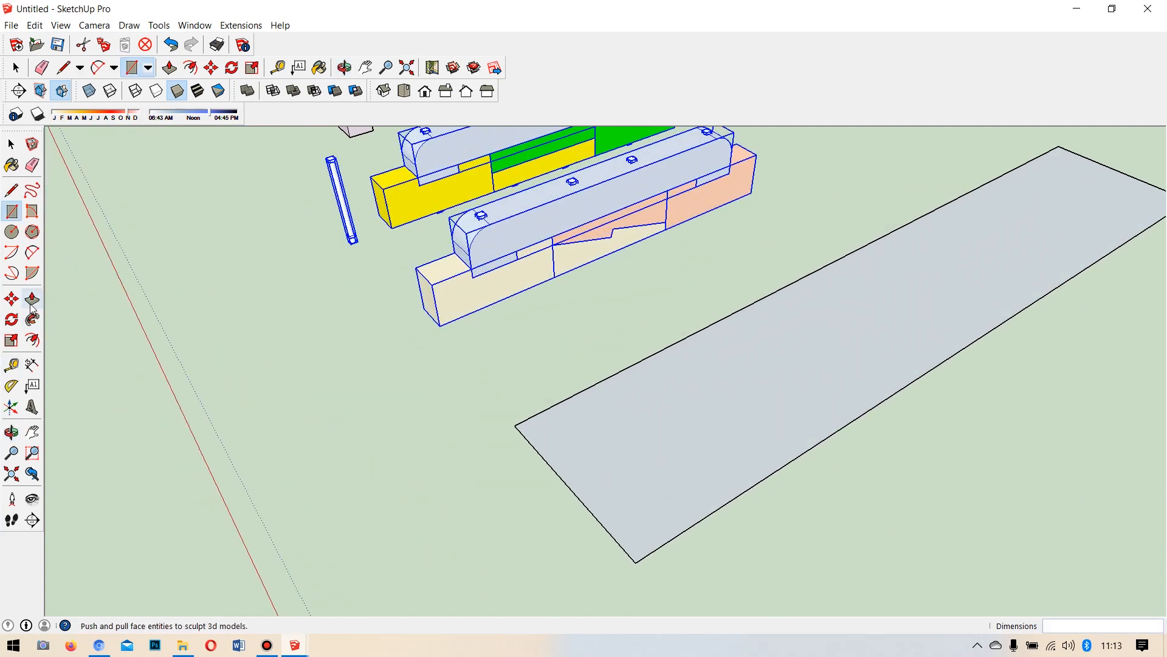
left_click(635, 431)
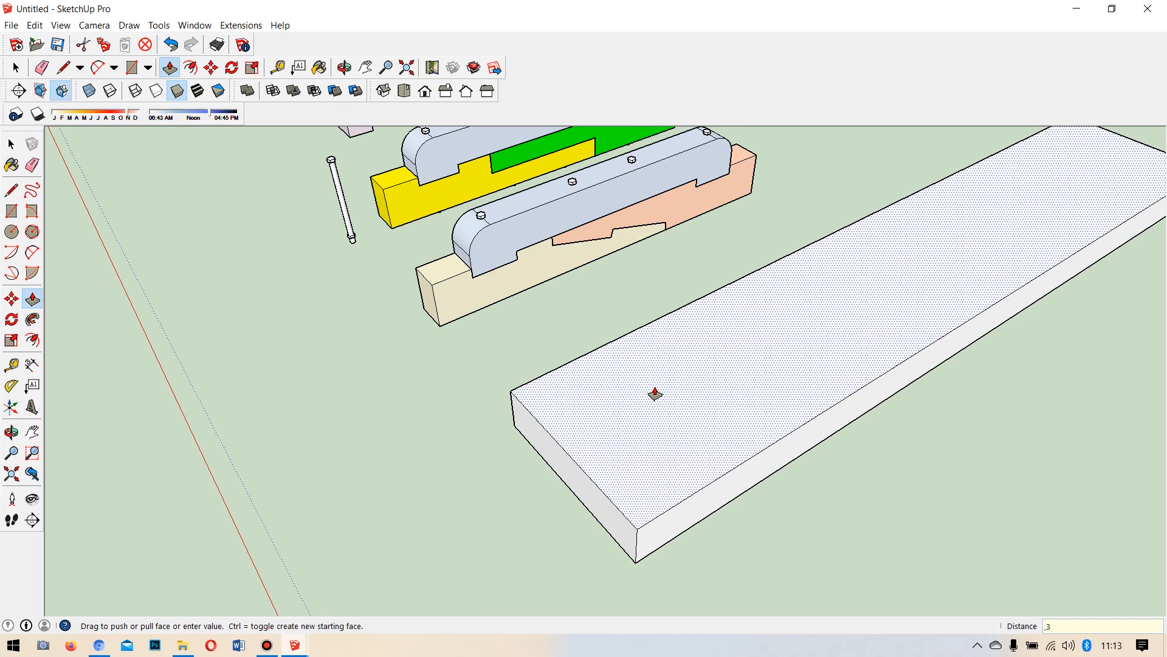
key("Return")
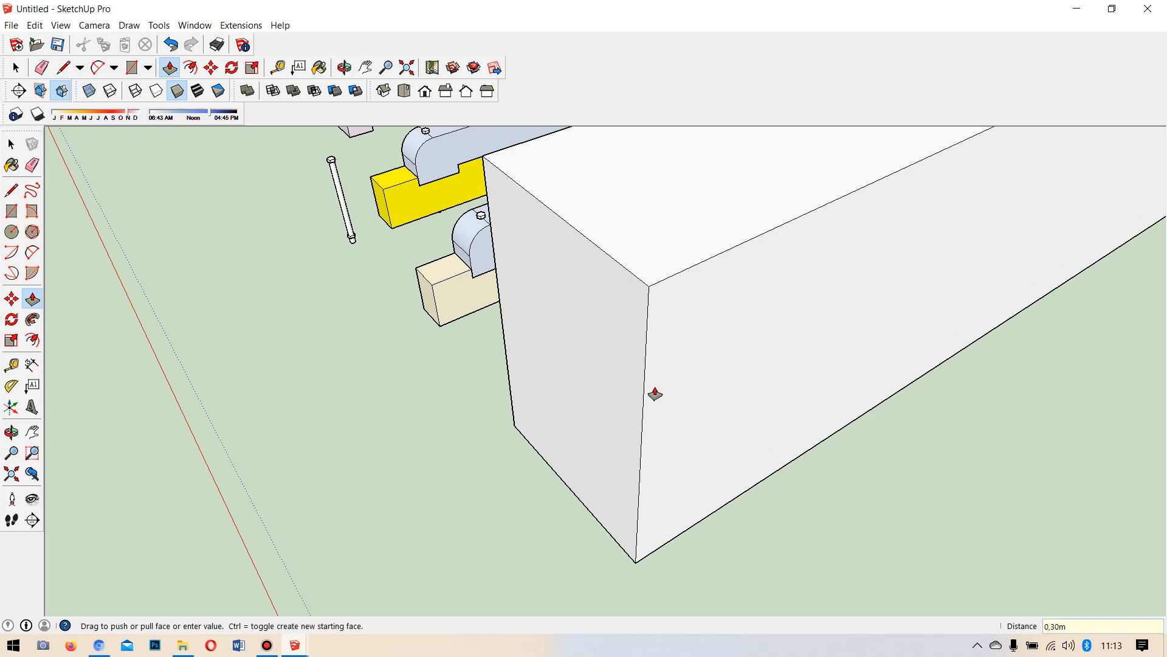
scroll(654, 394, "up", 1)
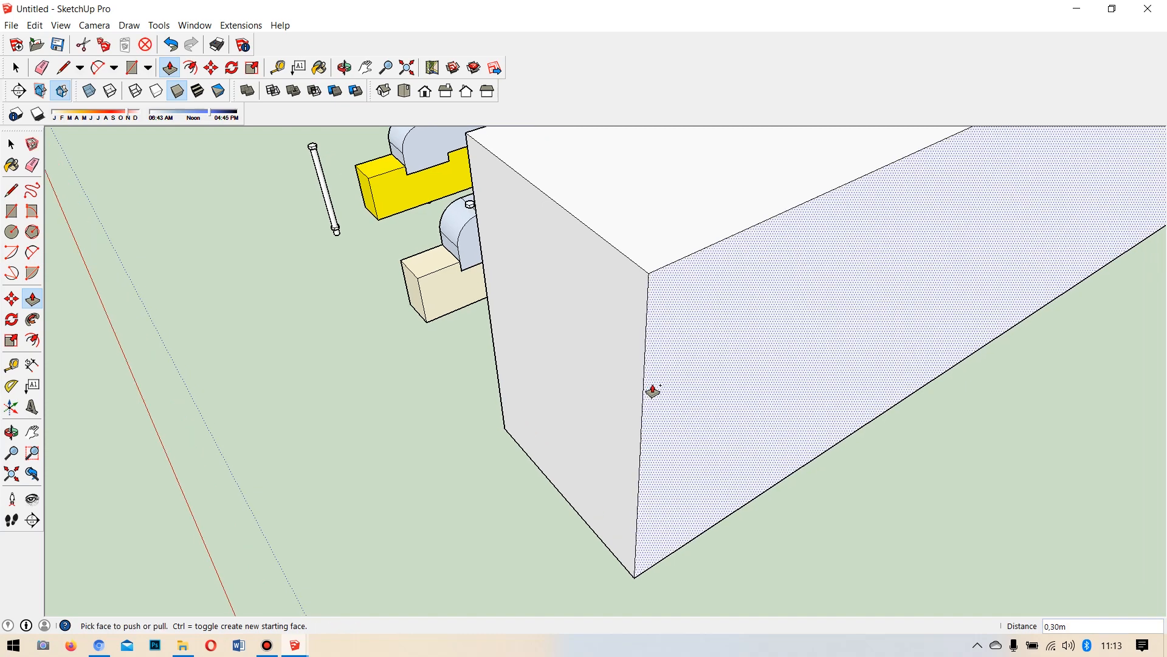
key("ctrl+z")
Extrude the new rectangle upward 0.03 m to form a thin board.
left_click(645, 445)
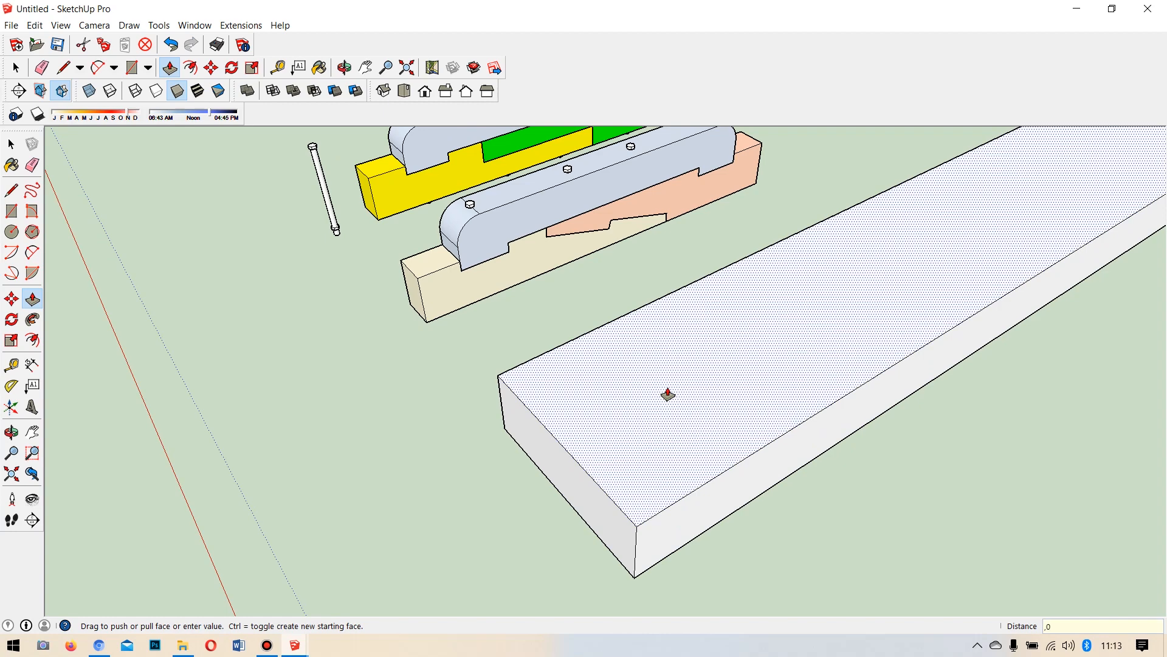
key("Return")
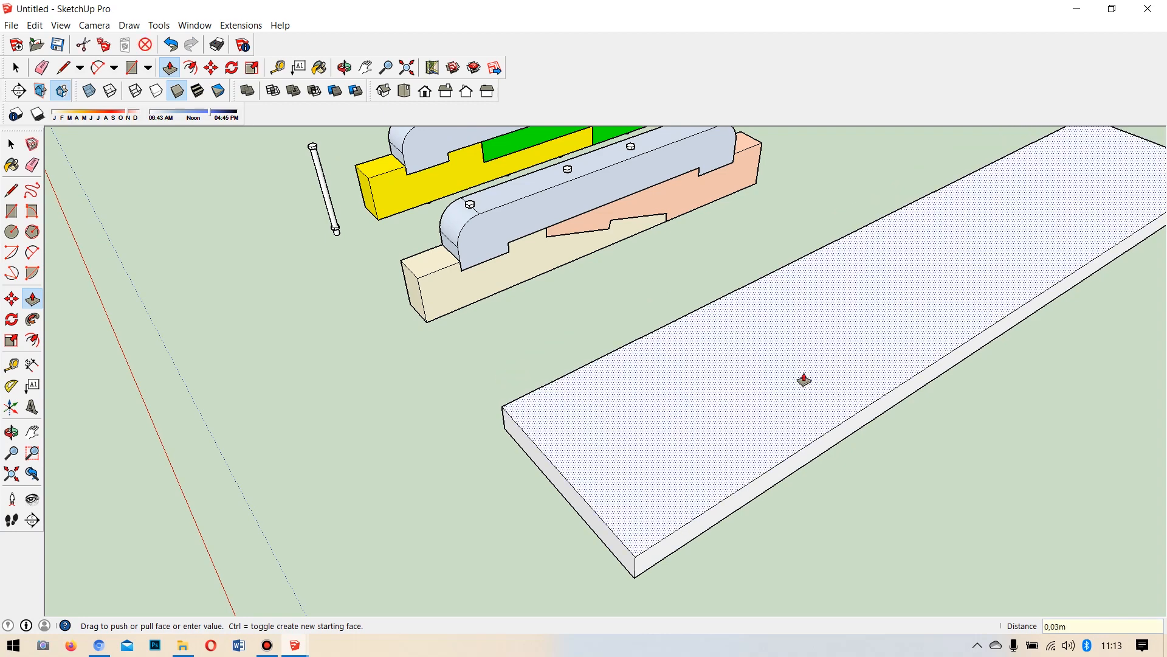
Divide the vertical corner edge at the near end of the thin board into three equal segments.
scroll(737, 409, "down", 3)
middle_click_drag(738, 409, 768, 306)
scroll(842, 269, "up", 3)
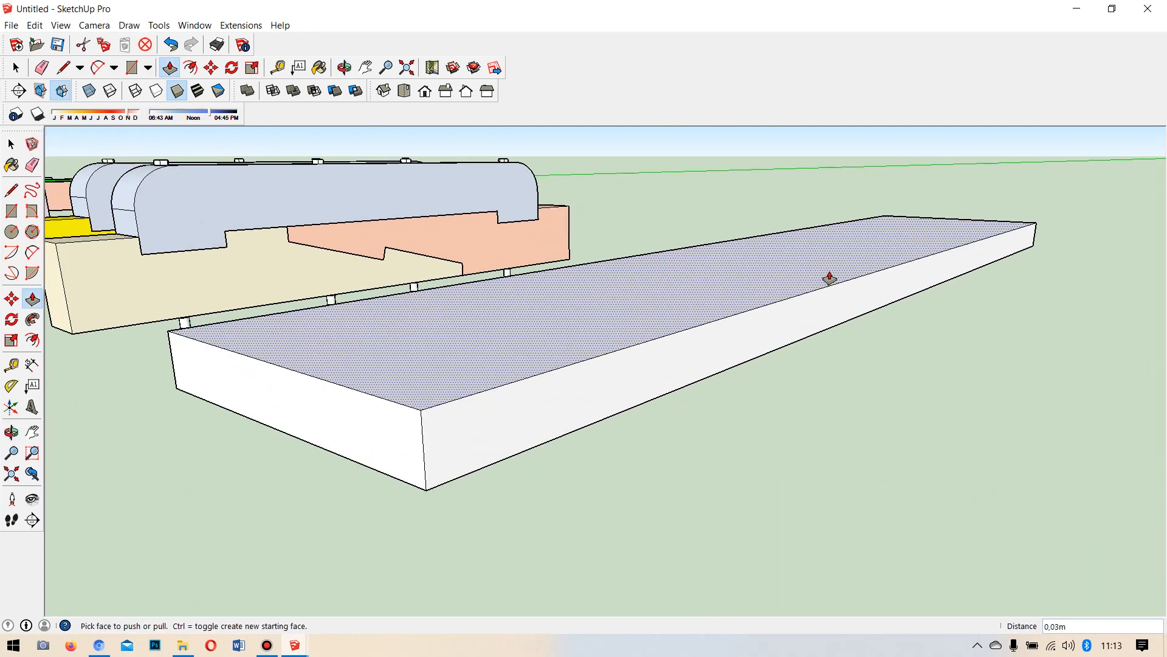
scroll(631, 336, "down", 2)
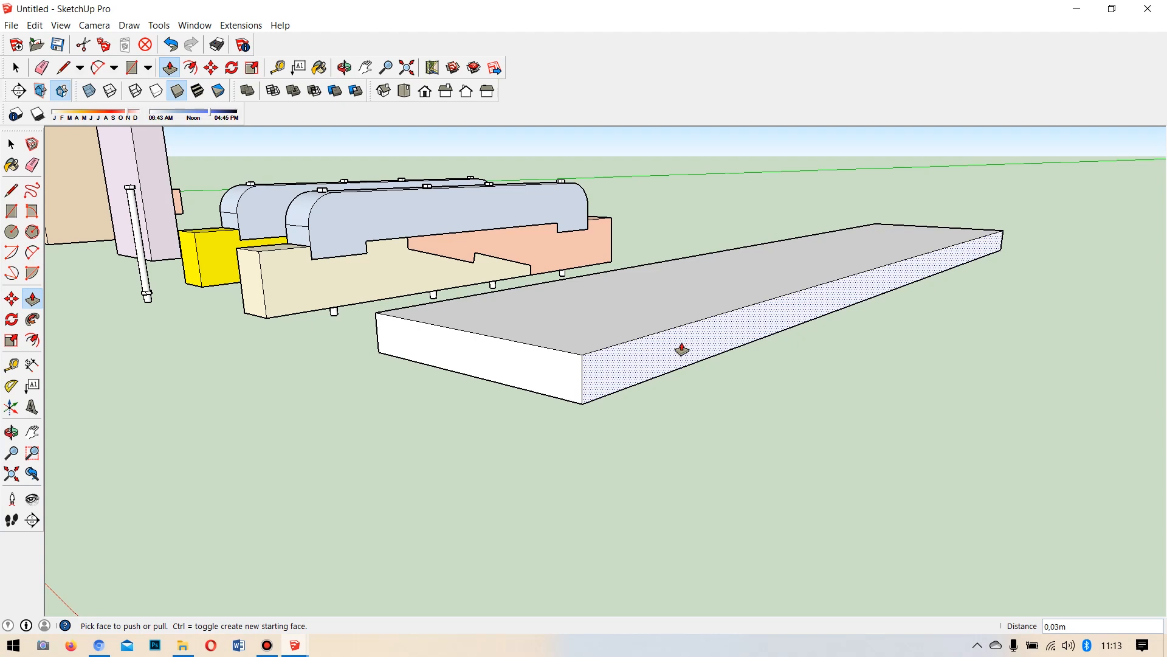
scroll(693, 343, "up", 2)
middle_click_drag(691, 344, 69, 178)
key("space")
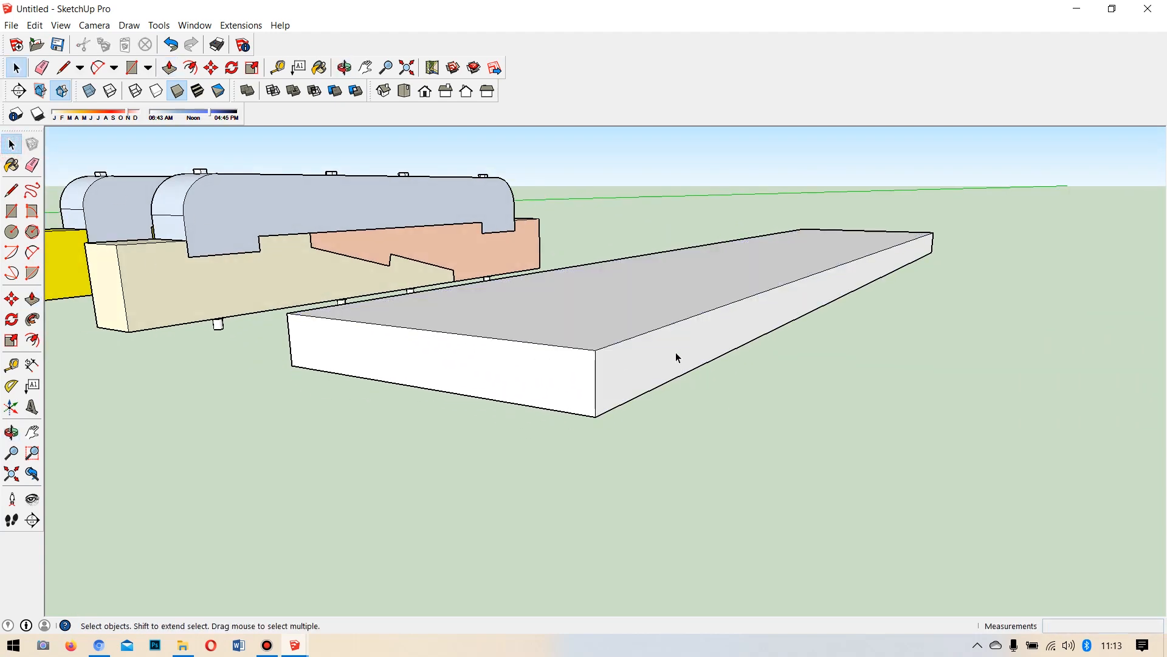
left_click(676, 353)
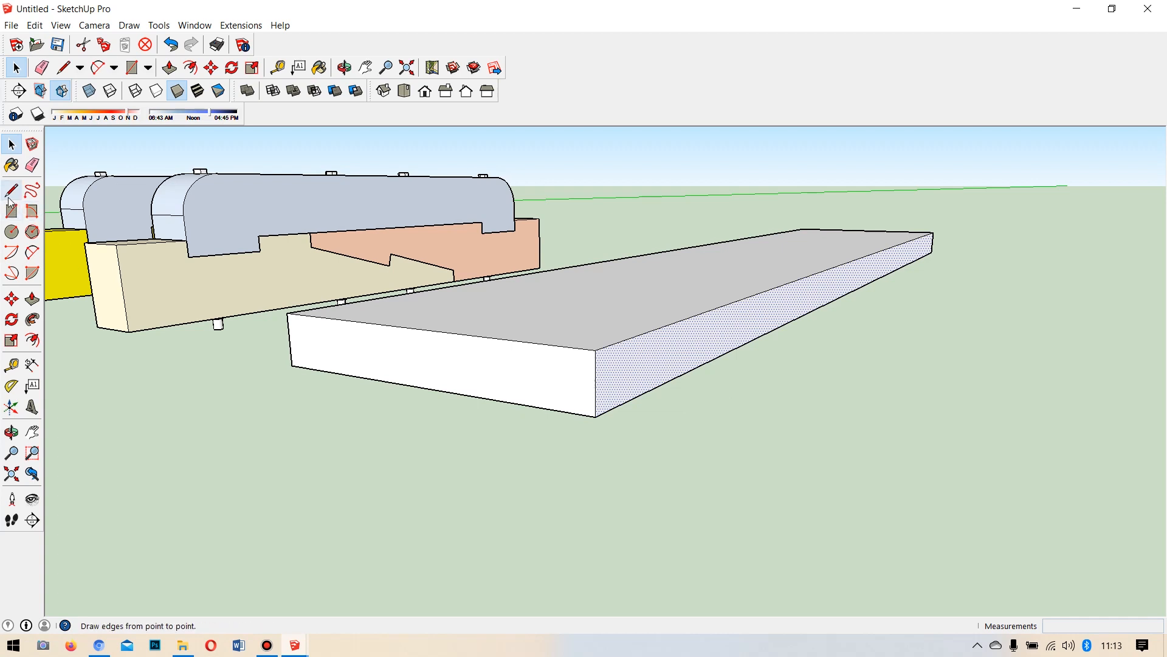
scroll(612, 402, "up", 1)
scroll(609, 396, "up", 1)
left_click(584, 366)
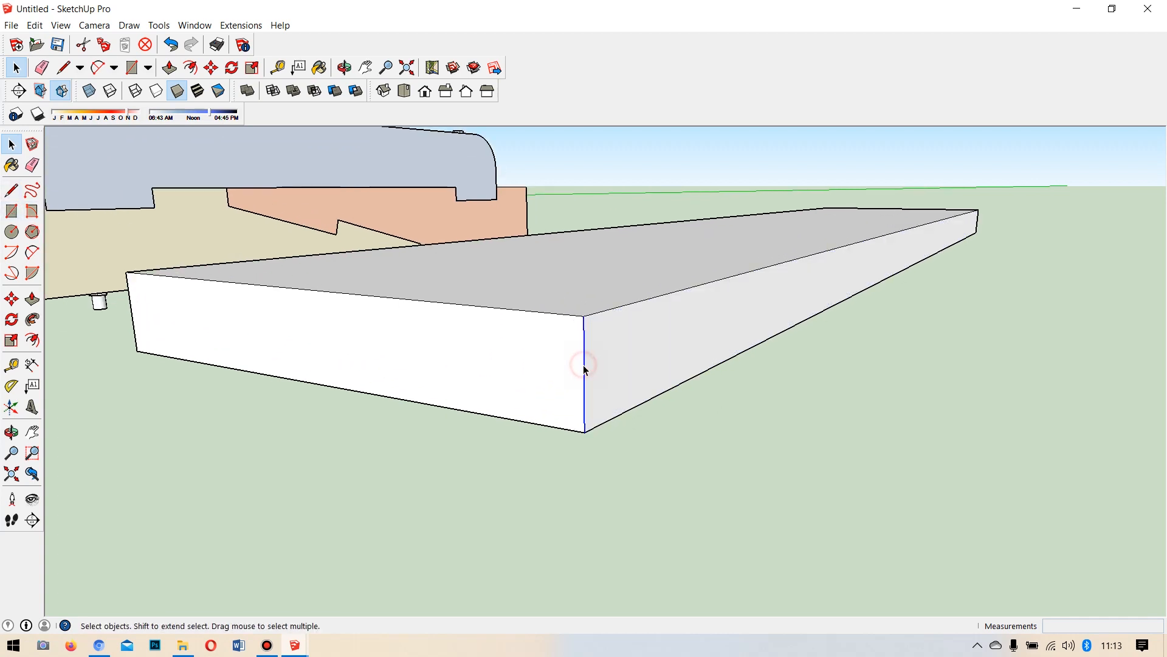
left_click(11, 190)
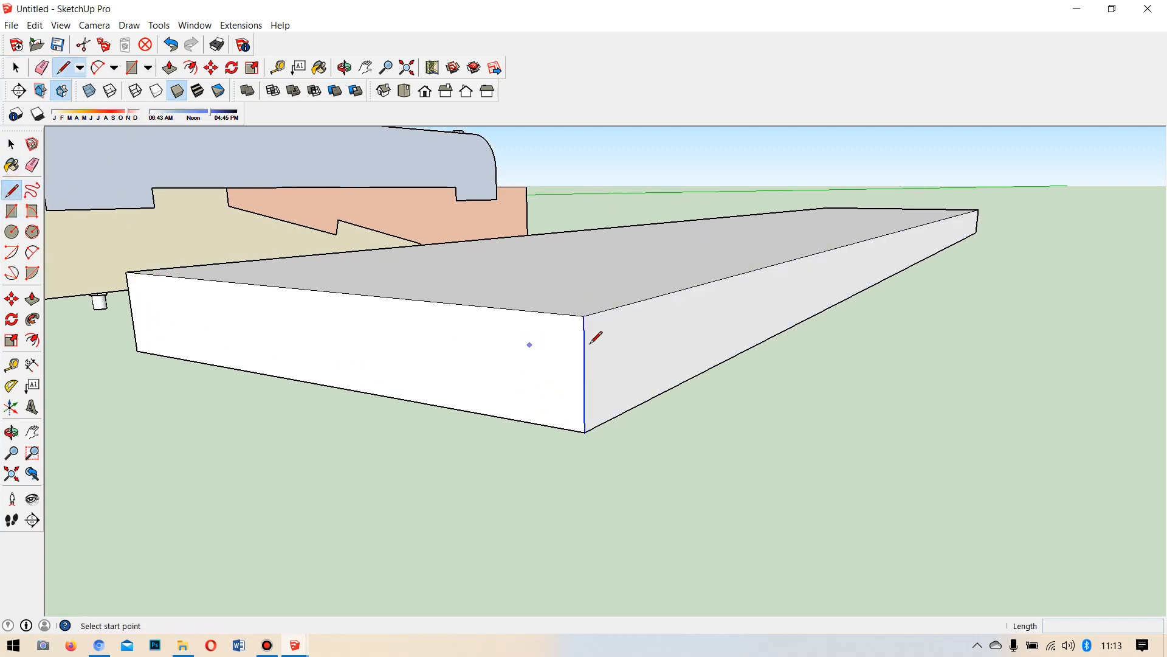
left_click(11, 144)
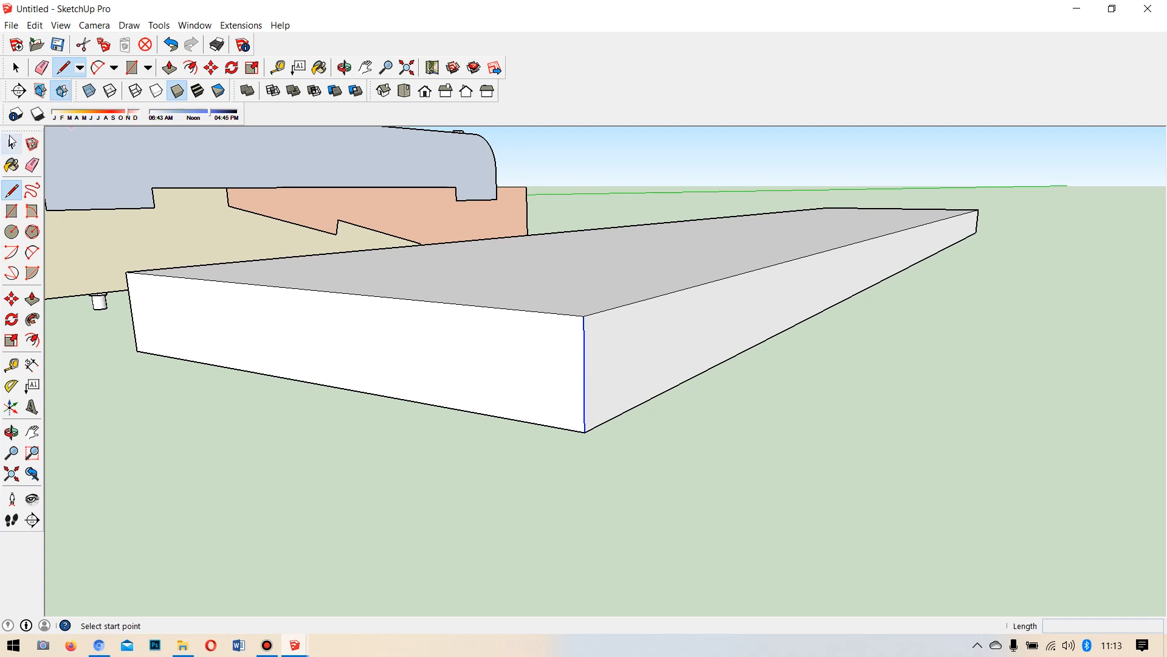
right_click(583, 342)
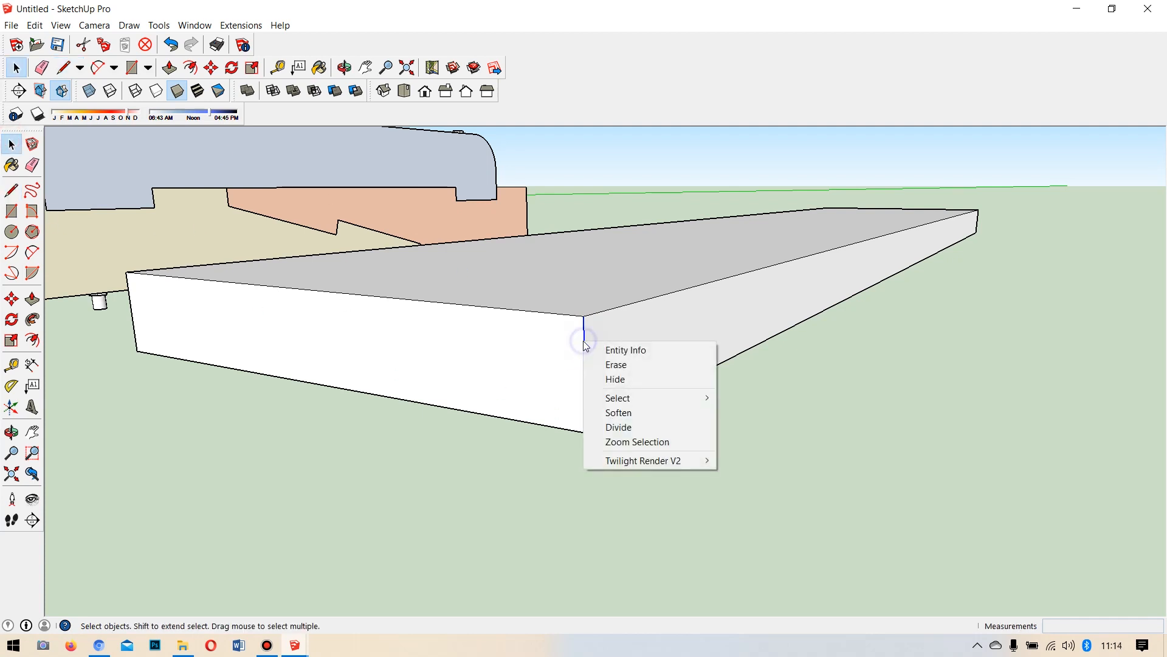
left_click(622, 427)
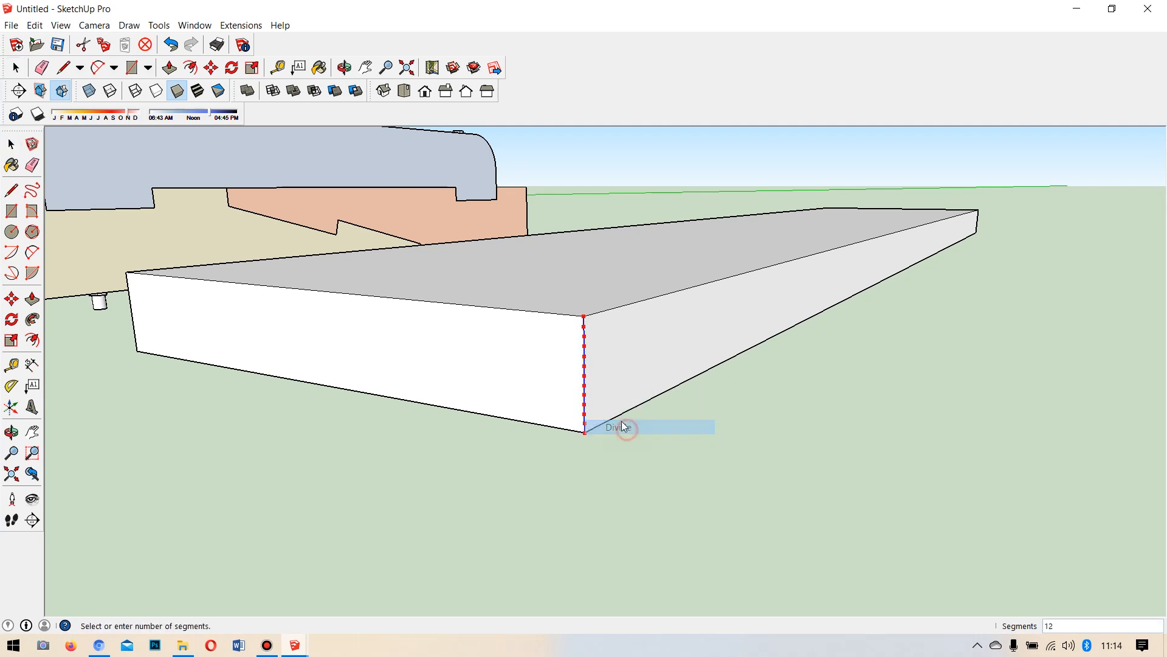
left_click(593, 395)
Draw two 1 m lines lengthwise across the board's long side face from the division points, splitting it into three strips.
left_click(11, 189)
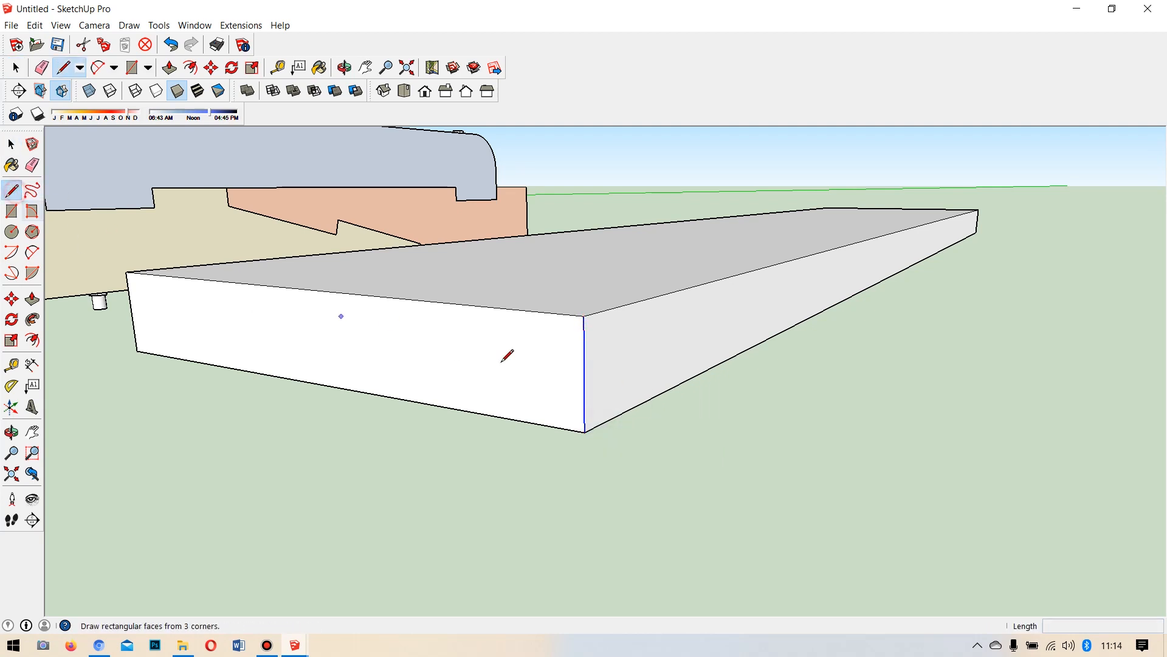
left_click(584, 355)
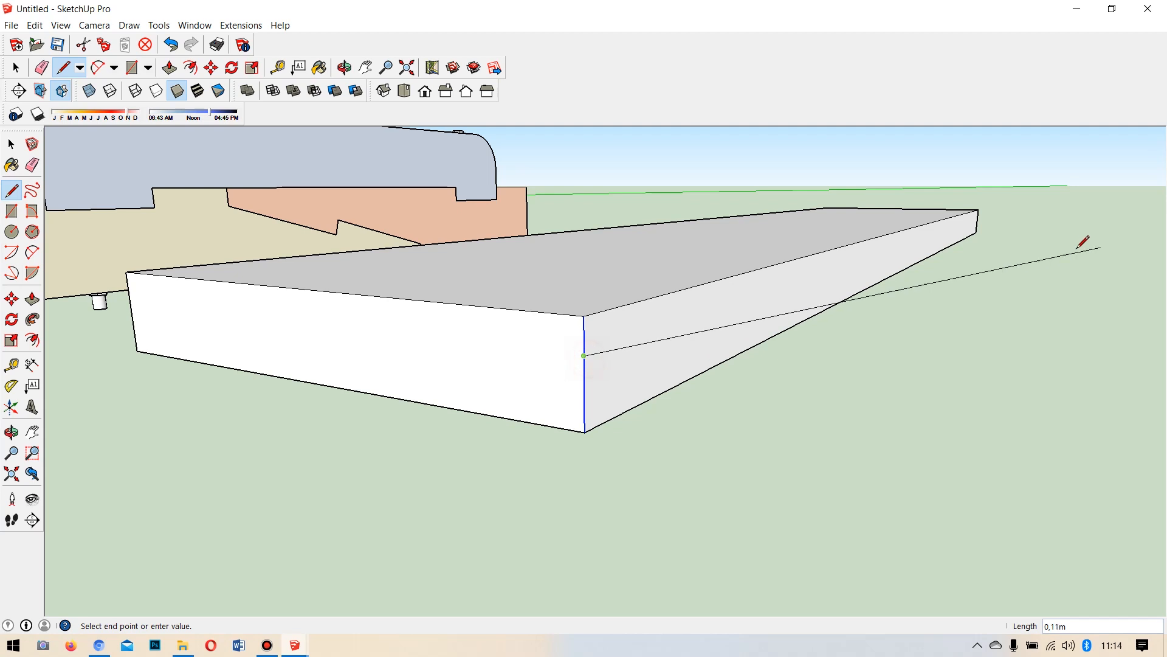
scroll(981, 210, "up", 3)
left_click(978, 219)
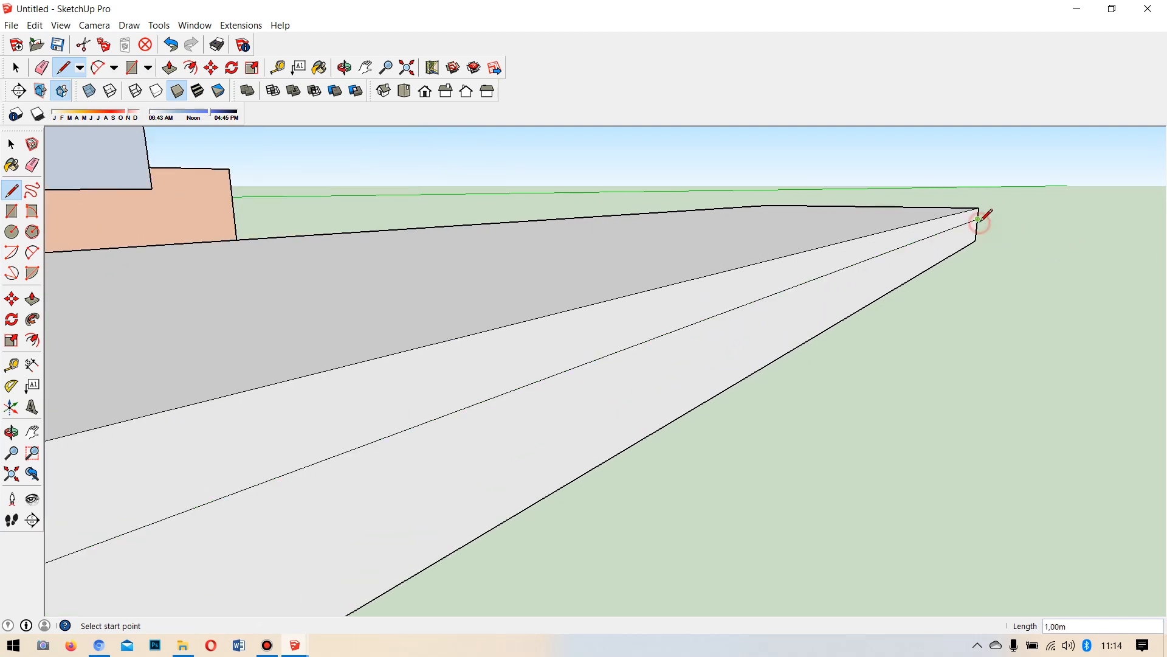
scroll(948, 210, "down", 4)
left_click(160, 485)
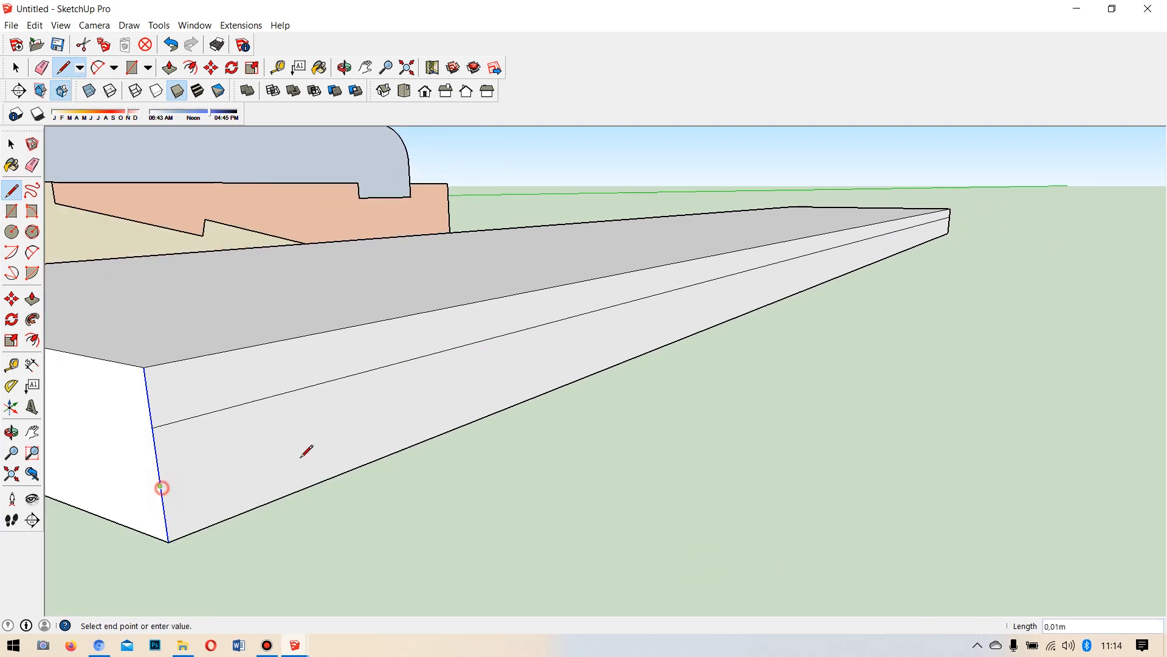
scroll(951, 226, "up", 3)
left_click(948, 231)
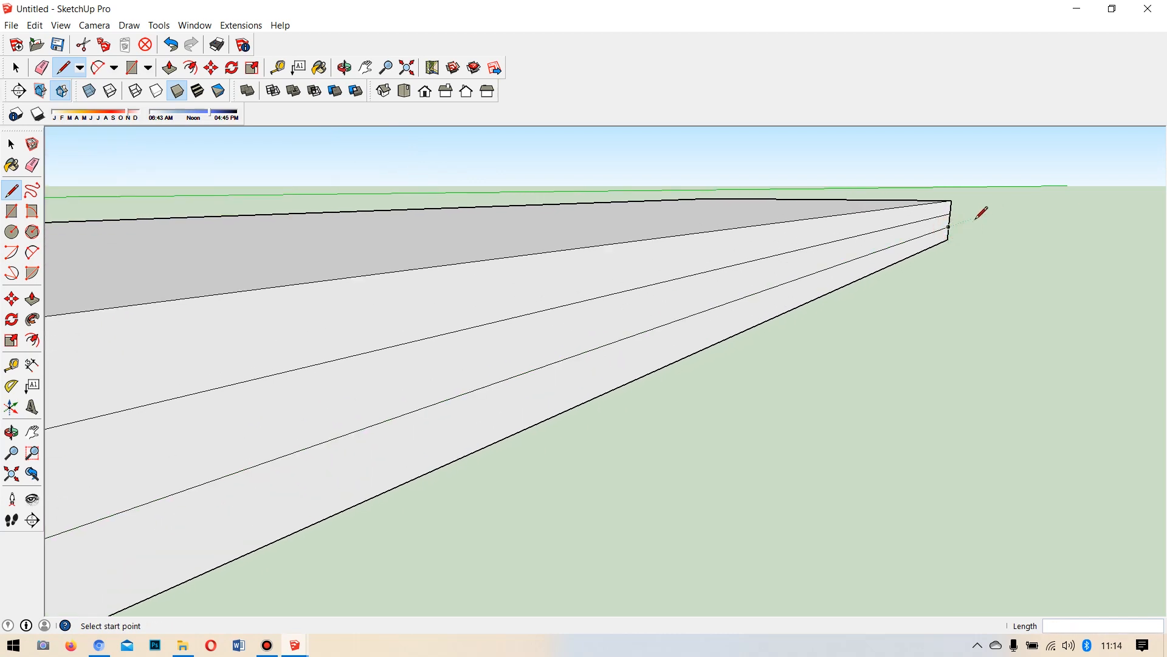
scroll(972, 213, "down", 5)
Copy the three strips of the divided side face onto the board's opposite long side.
left_click(11, 144)
left_click(500, 317)
scroll(601, 316, "up", 2)
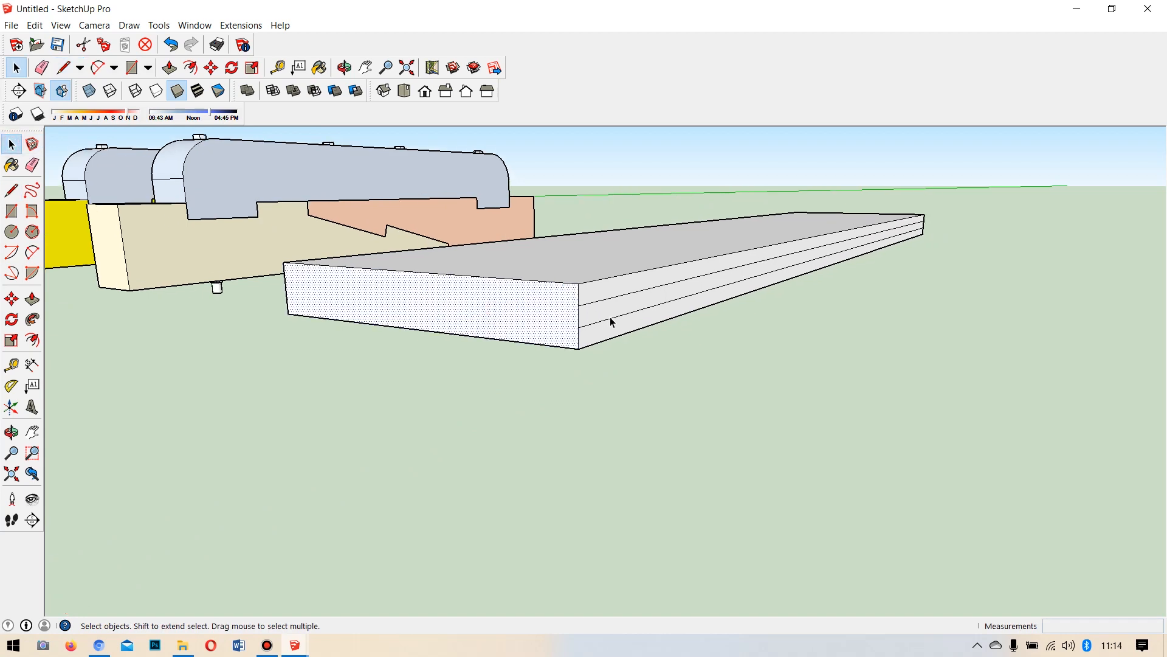
left_click(609, 291)
left_click(613, 311, "shift")
left_click(610, 335, "shift")
left_click(11, 299)
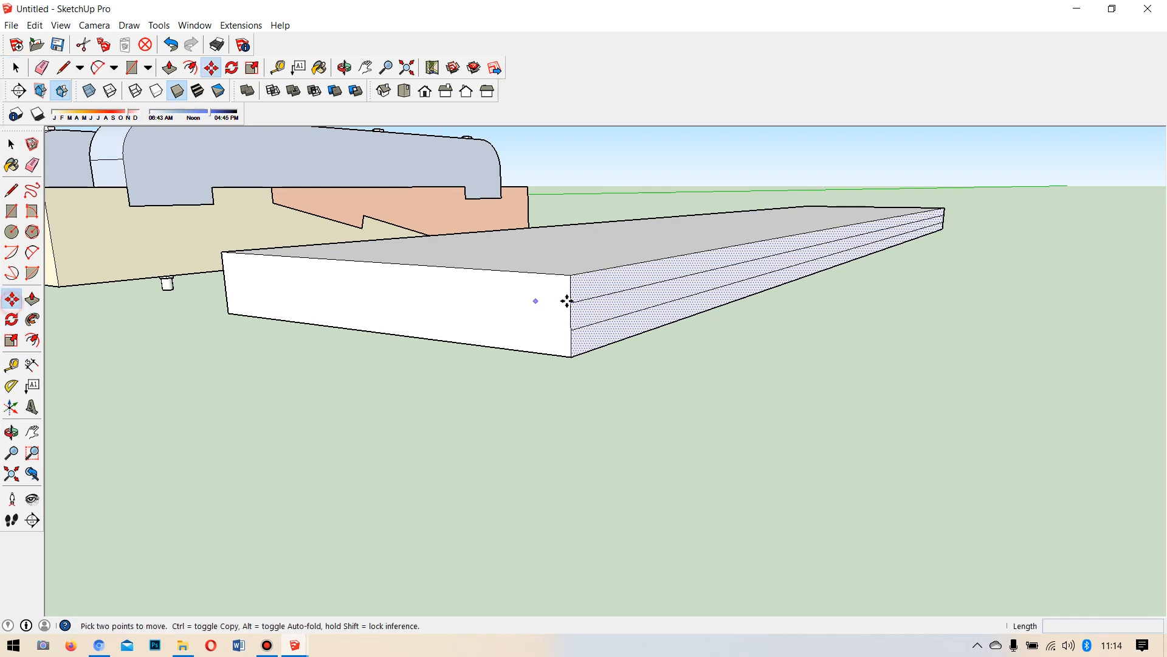
key("ctrl")
left_click(572, 278)
middle_click_drag(250, 289, 503, 293)
left_click(506, 288)
middle_click_drag(870, 287, 444, 260)
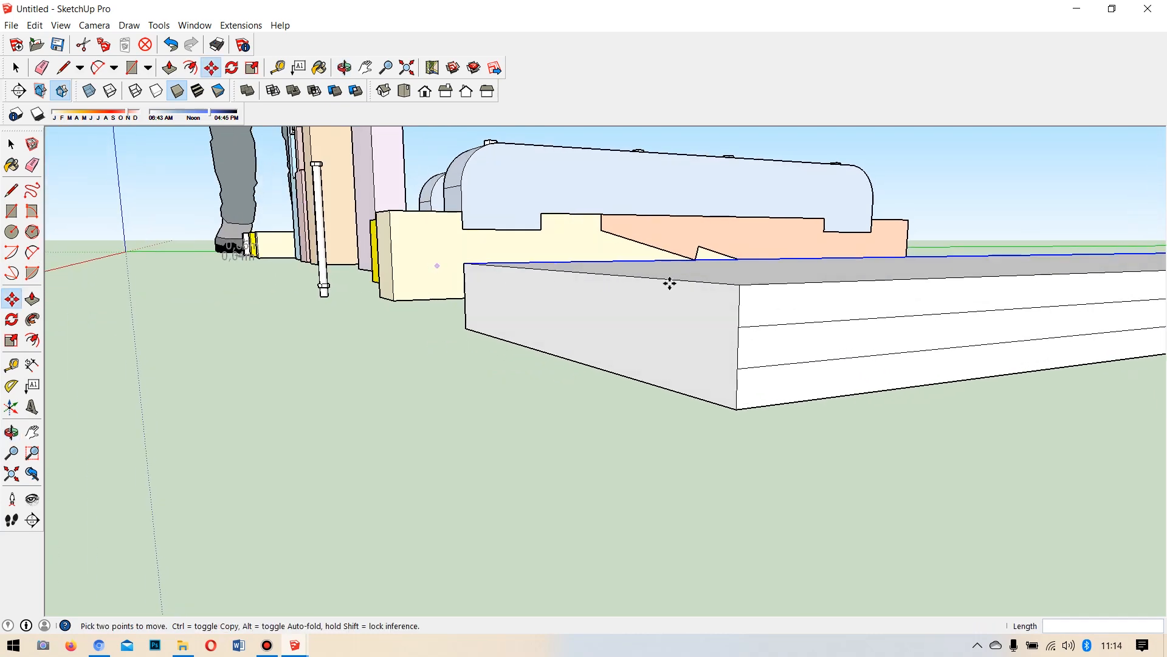
middle_click_drag(669, 281, 448, 258)
middle_click_drag(551, 303, 811, 304)
scroll(805, 344, "up", 3)
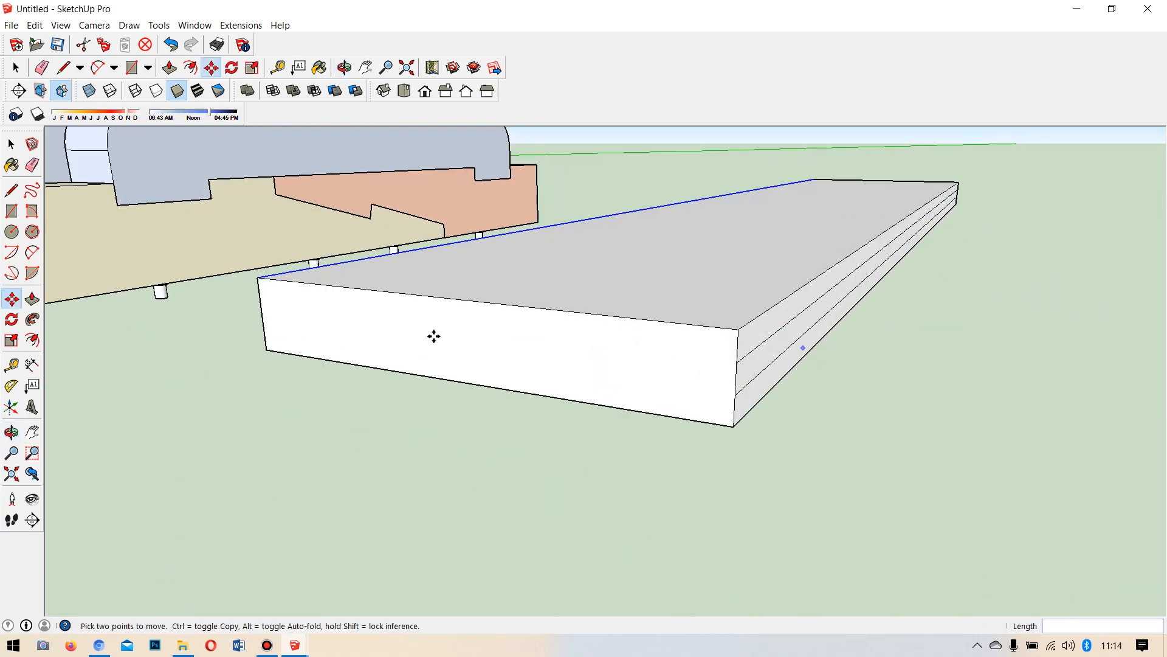
left_click(12, 145)
left_click(365, 459)
Push the middle strip of the first divided side 0.02 m inward along the board to cut a groove.
middle_click_drag(766, 356, 644, 334)
left_click(32, 298)
middle_click_drag(529, 370, 757, 378)
left_click(757, 378)
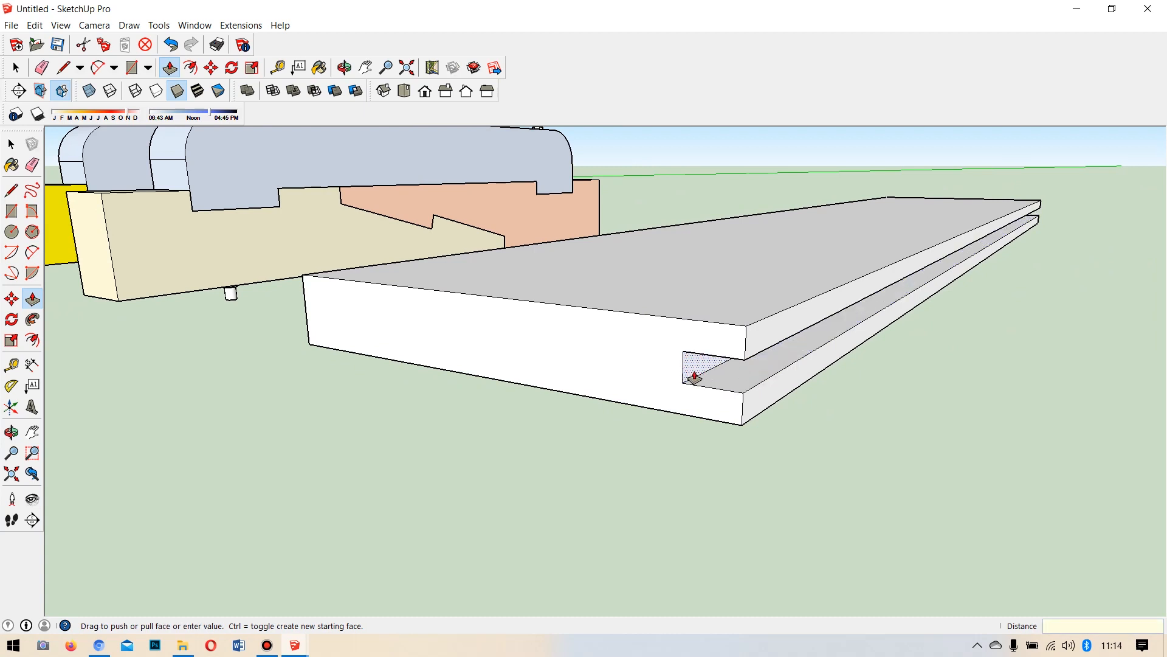
key("Return")
Push the upper and lower strips of the opposite side 0.02 m inward, leaving the middle strip as a tongue.
middle_click_drag(681, 374, 444, 341)
left_click(444, 341)
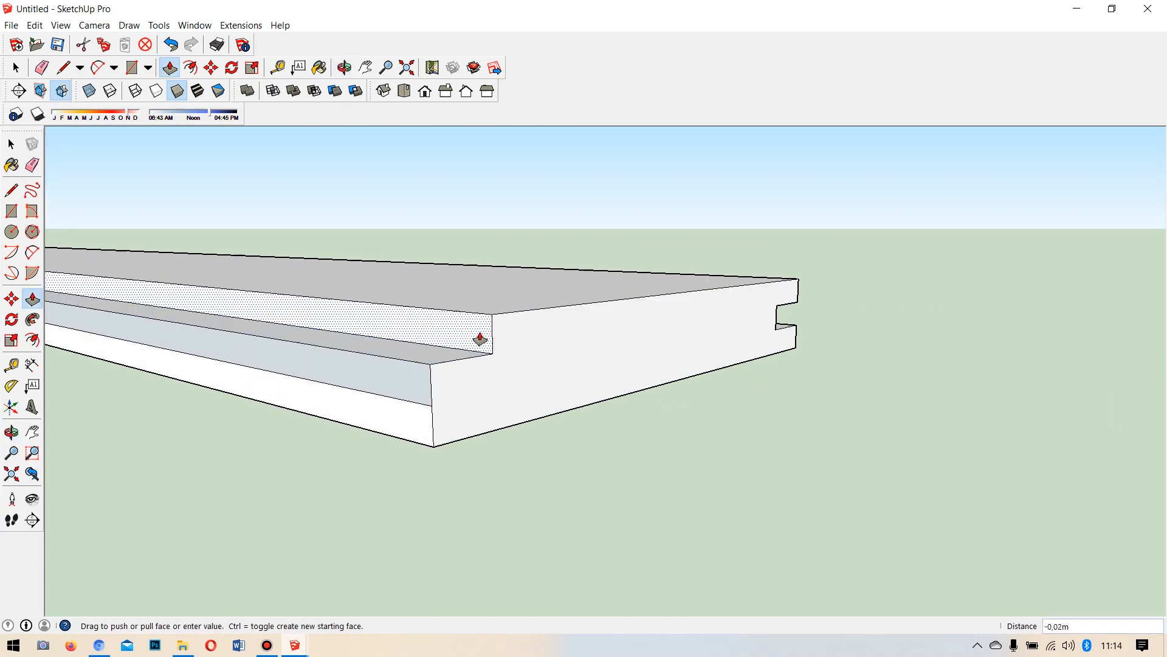
key("Return")
left_click(379, 425)
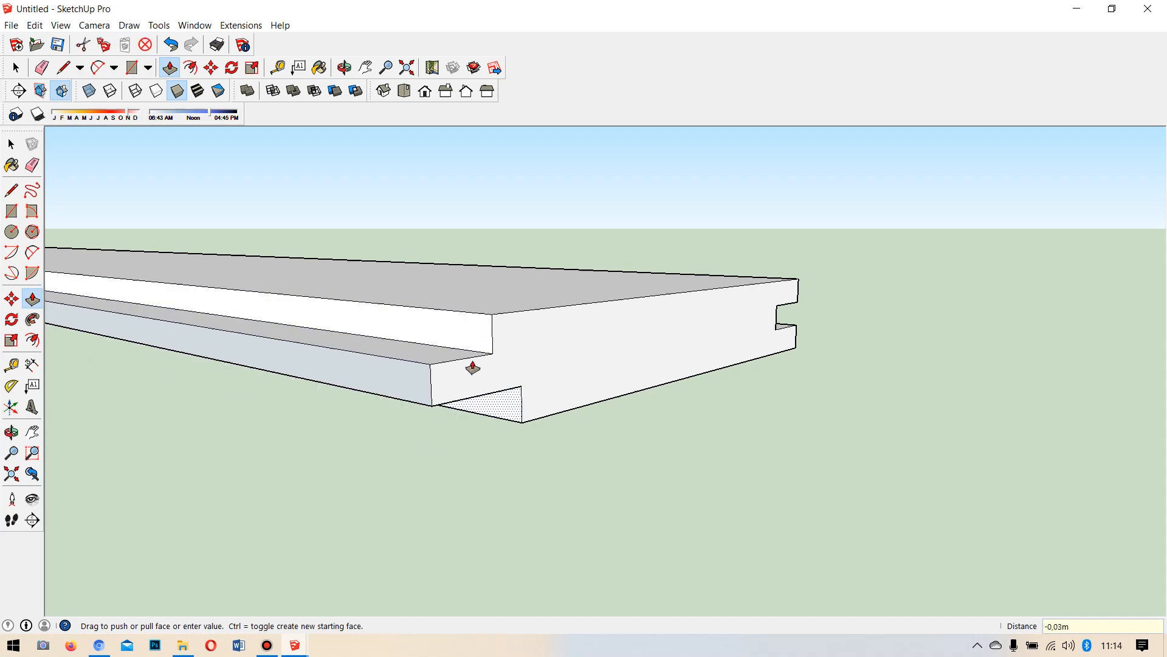
left_click(485, 341)
middle_click_drag(484, 341, 530, 413)
key("space")
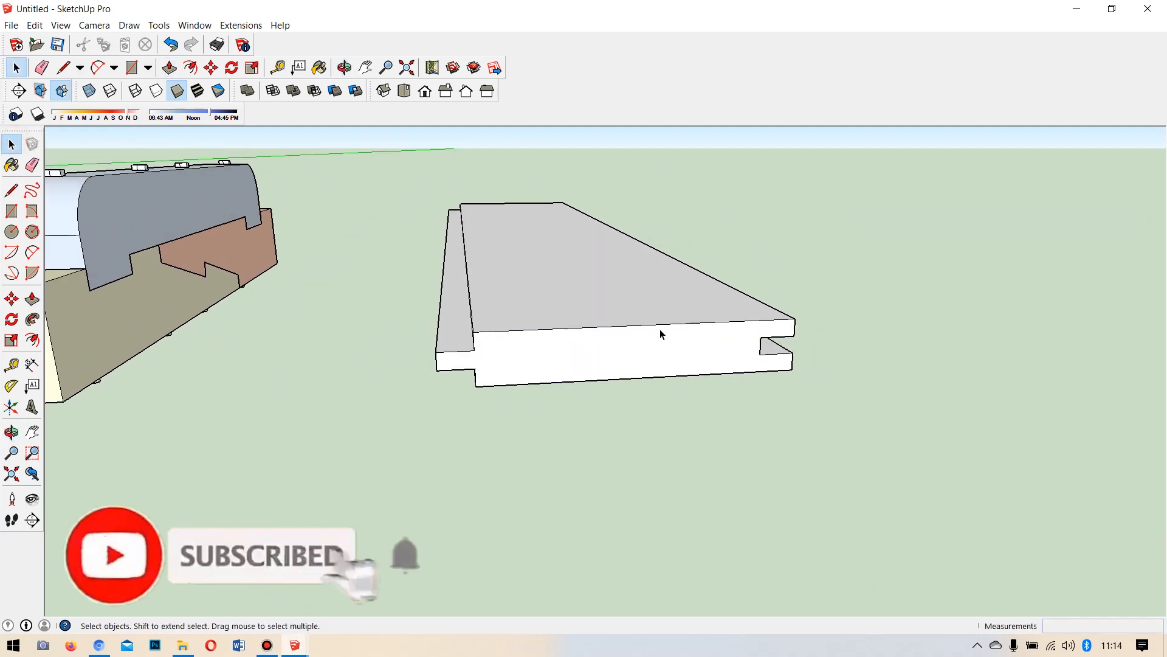
Select the whole tongue-and-groove board and make it a group.
middle_click_drag(661, 333, 643, 389)
left_click(621, 302)
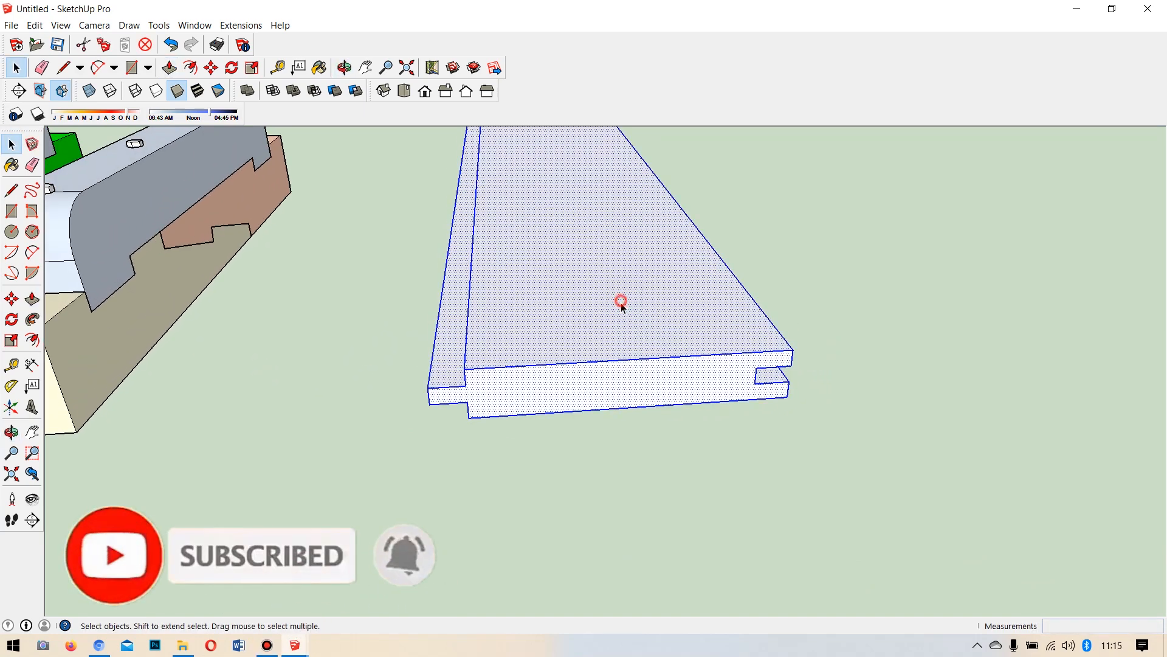
right_click(548, 265)
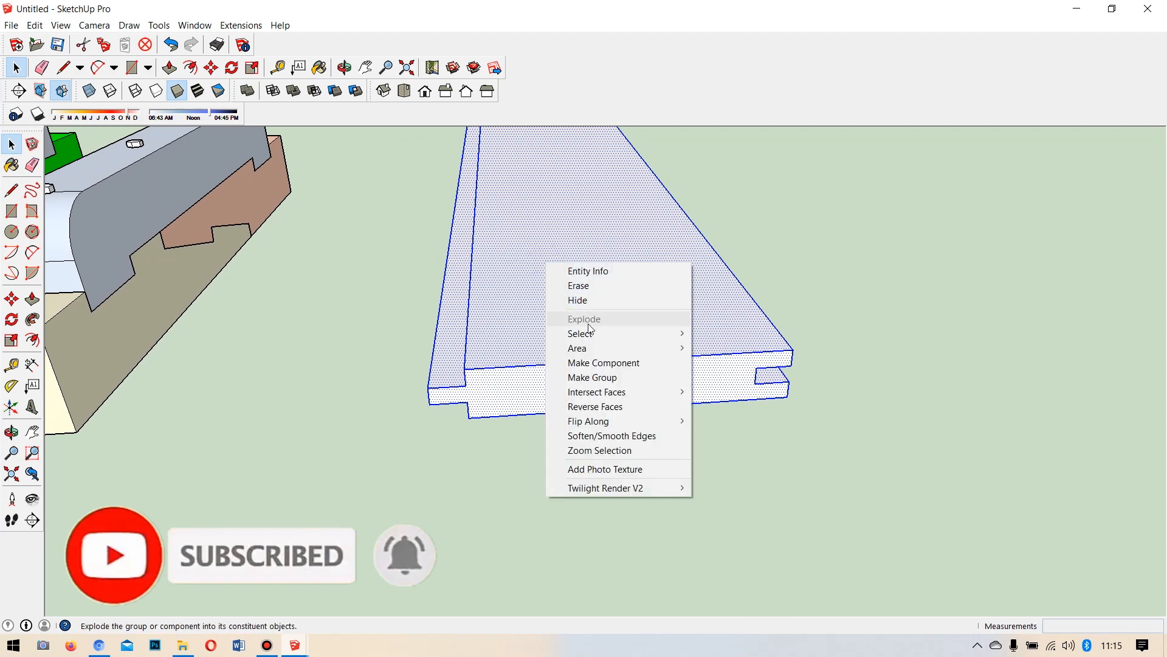
left_click(604, 375)
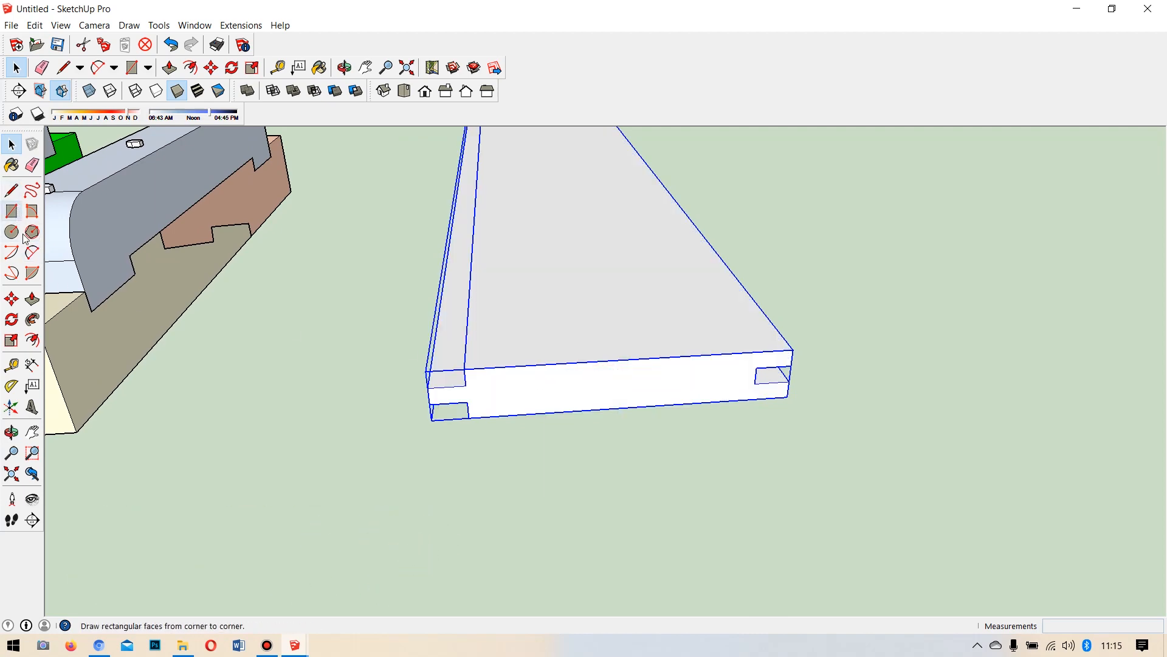
Copy the board group three times side by side at 0.18 m spacing, fitting each tongue into the neighbouring groove.
left_click(11, 299)
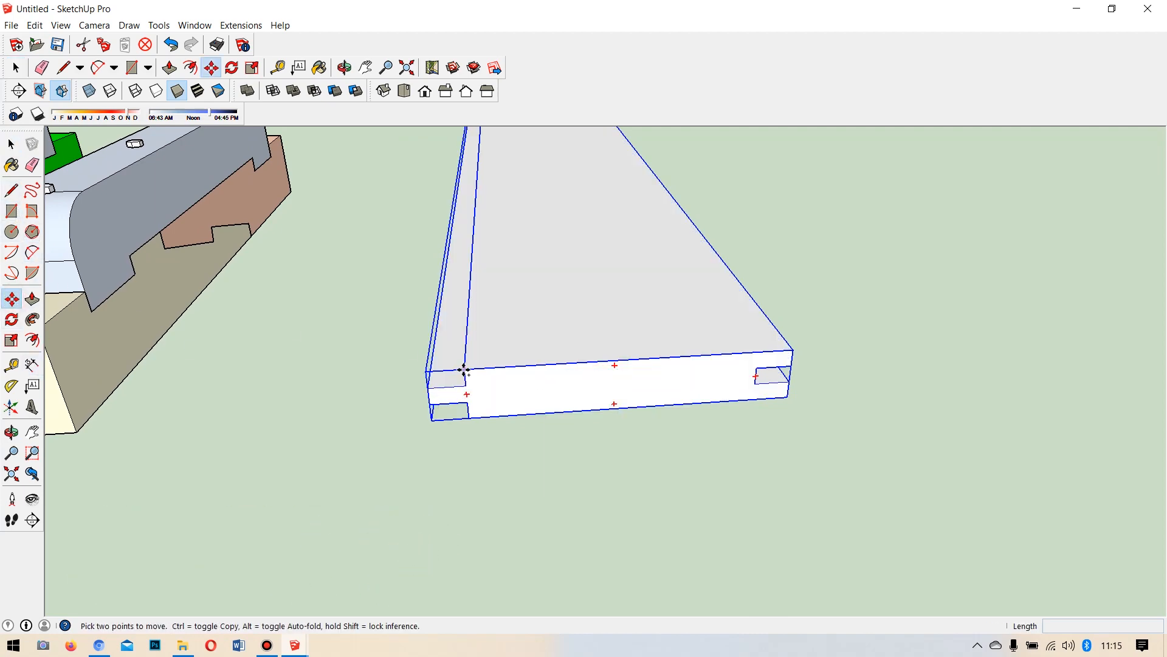
key("ctrl")
left_click(464, 369)
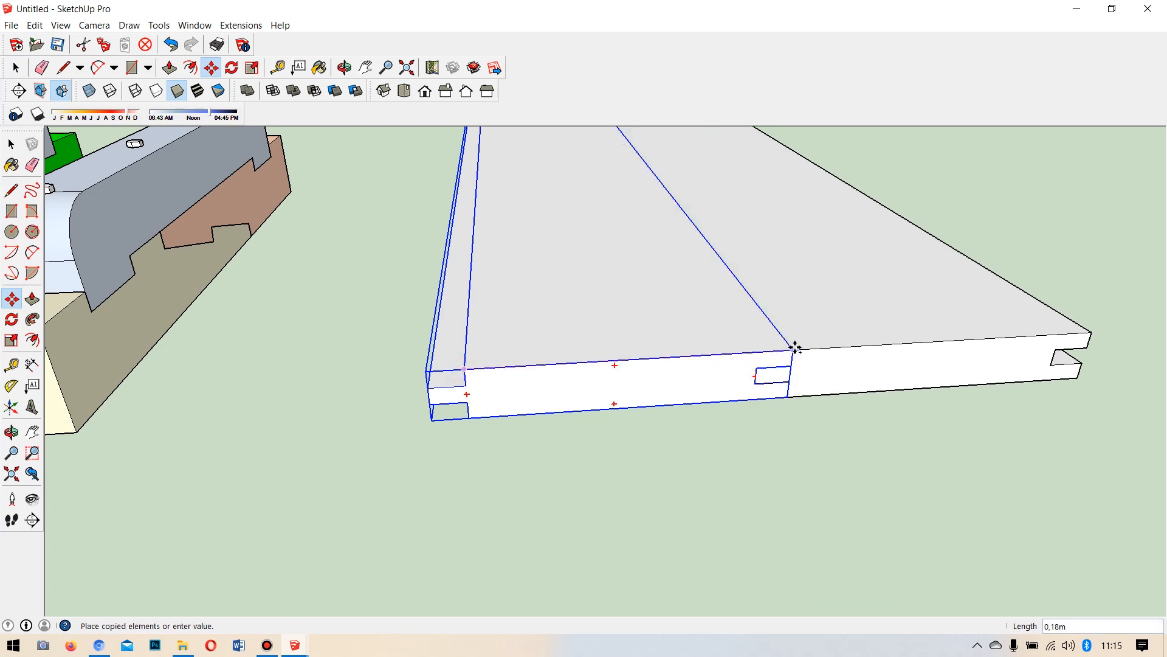
left_click(794, 348)
left_click(793, 350)
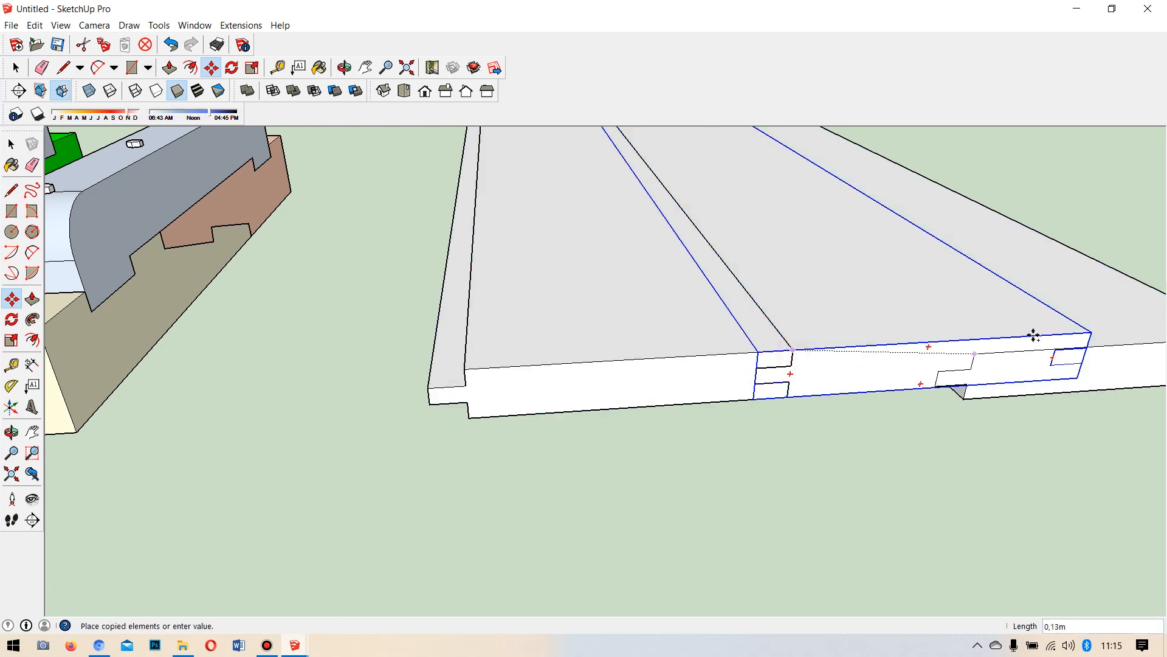
left_click(1092, 329)
scroll(279, 329, "down", 5)
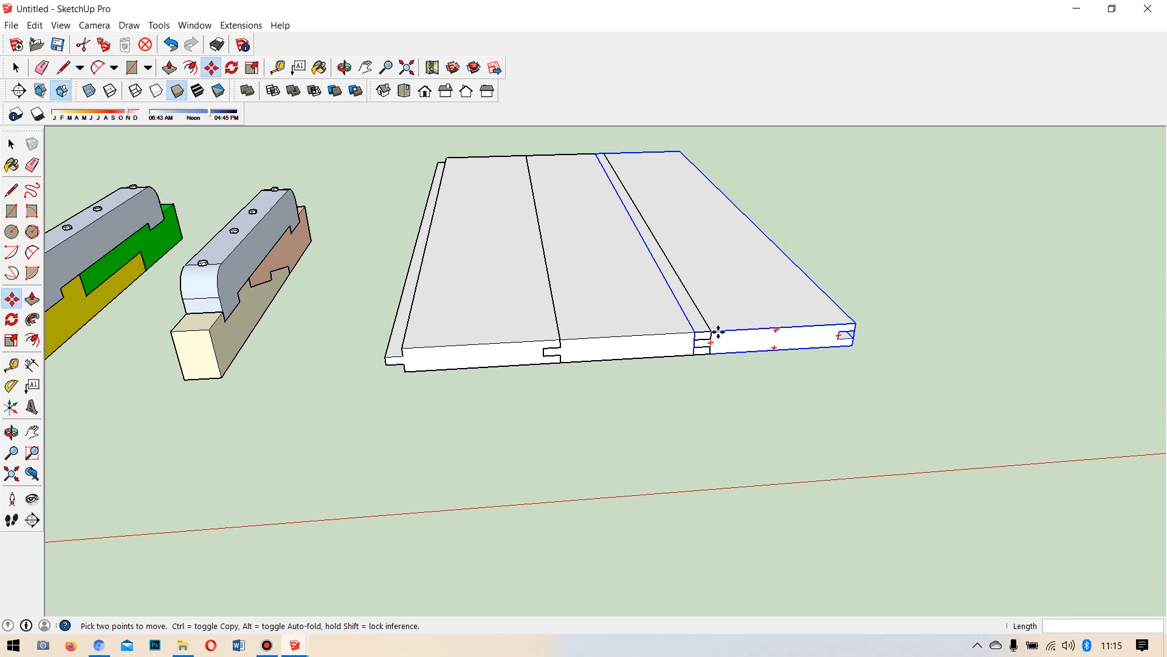
left_click(711, 331)
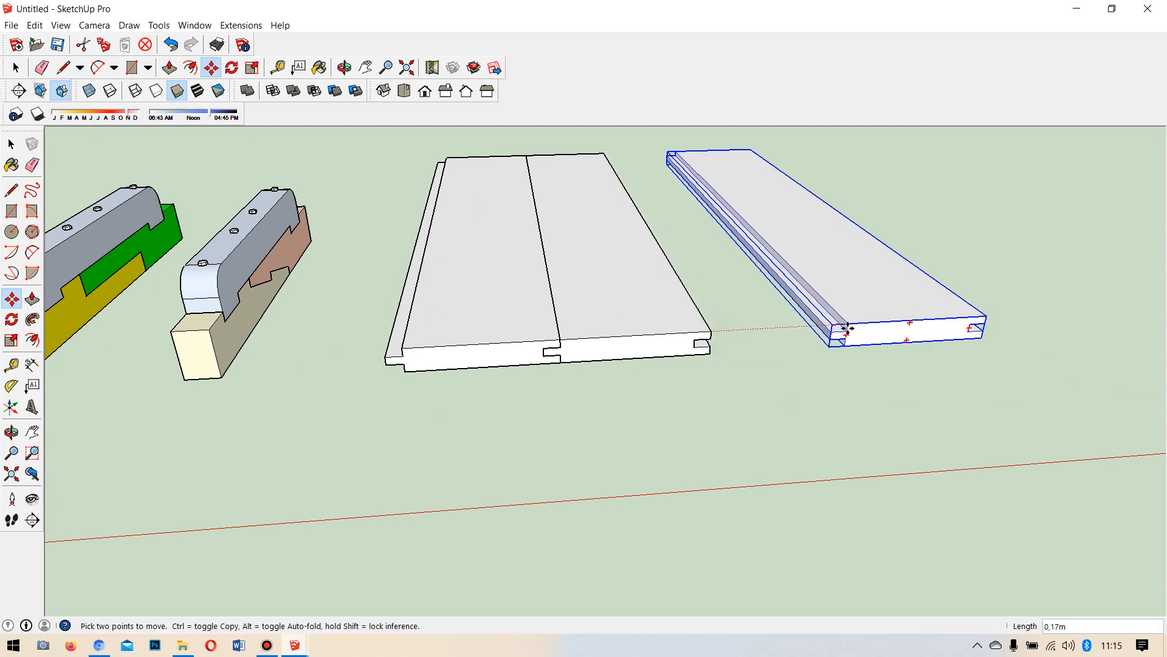
key("ctrl")
left_click(853, 327)
Paint the second board pale beige and the third board yellow with Colors-Named materials.
key("b")
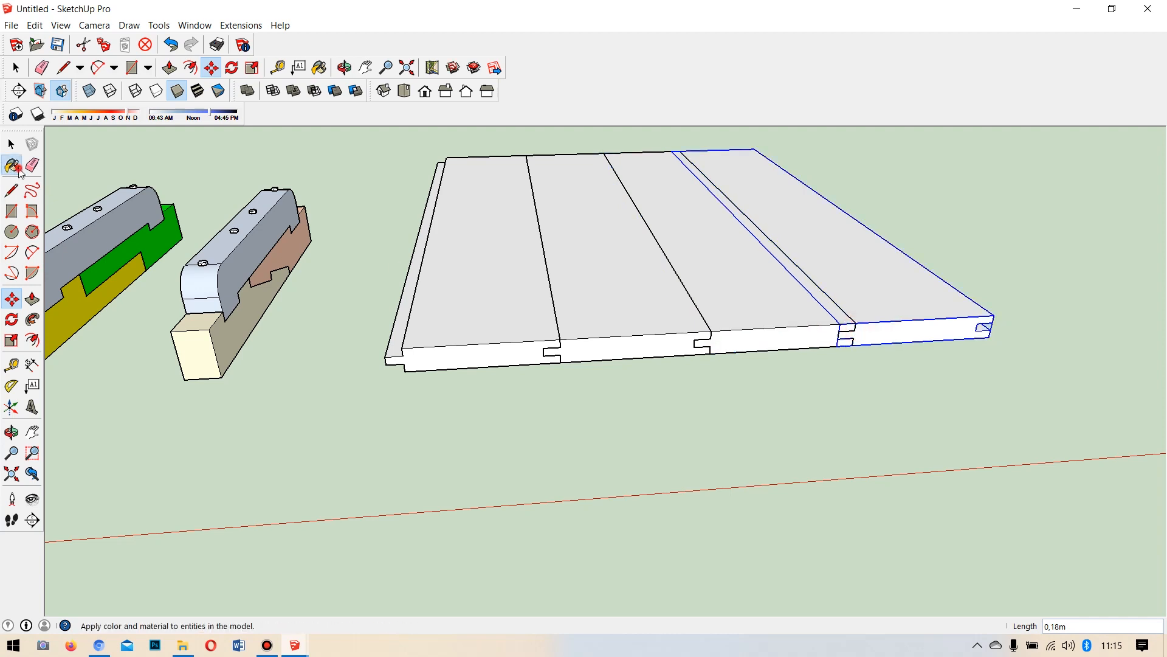
scroll(547, 195, "down", 5)
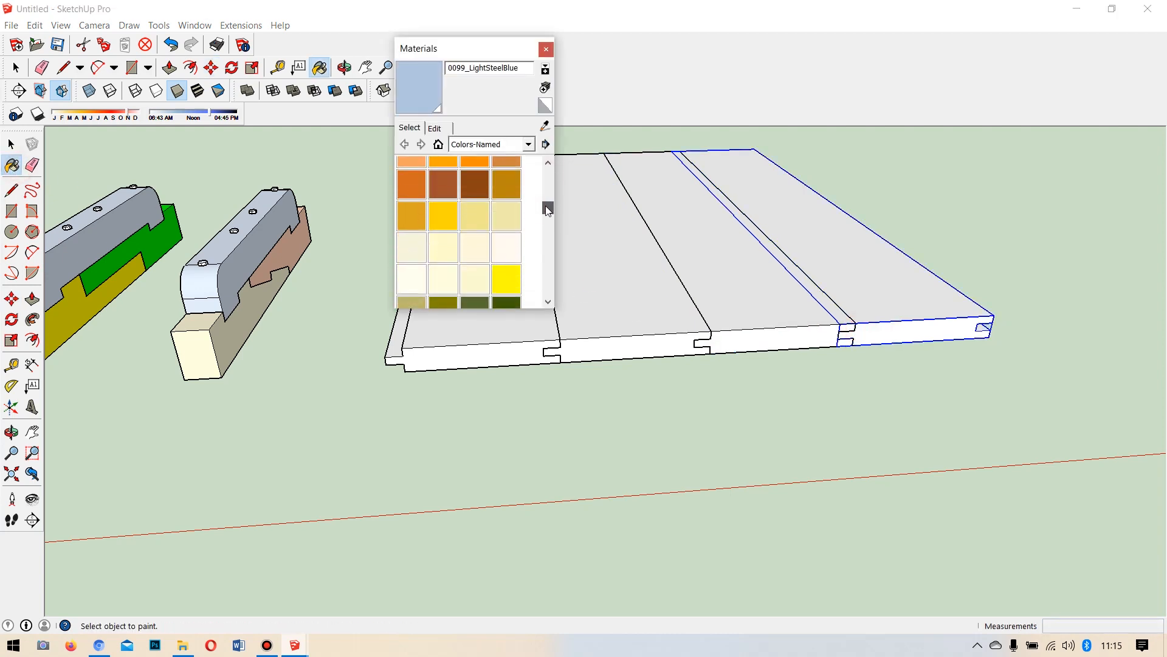
left_click(505, 211)
left_click(653, 303)
left_click(516, 268)
left_click(755, 293)
Paint the first board 0065_Lime and the fourth board 0098_DodgerBlue.
left_click_drag(551, 211, 549, 230)
left_click(411, 199)
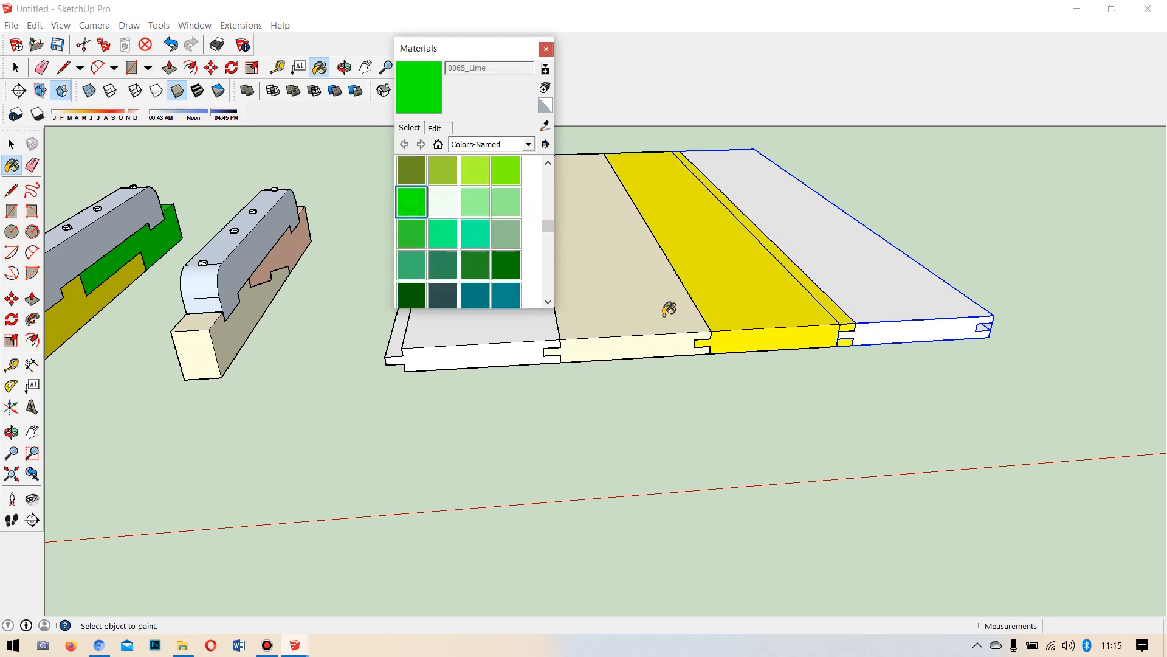
left_click(497, 335)
left_click_drag(549, 226, 550, 251)
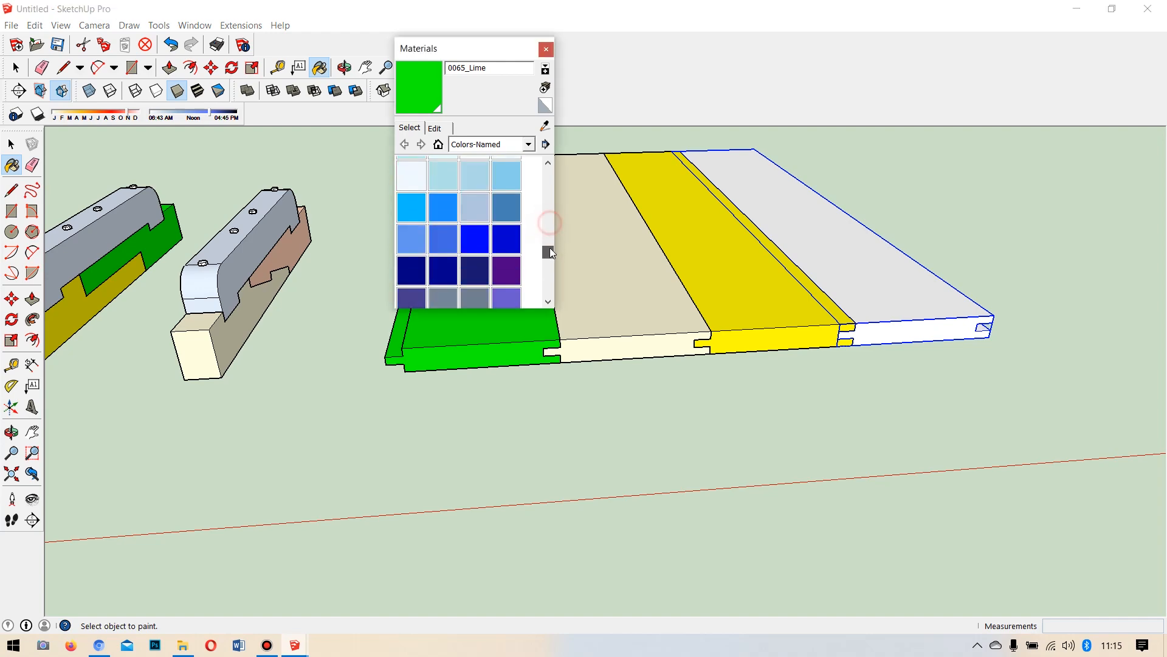
left_click(443, 194)
left_click(862, 285)
mouse_move(864, 284)
middle_mouse_down()
mouse_move(631, 219)
mouse_move(721, 208)
middle_mouse_up()
left_click(12, 144)
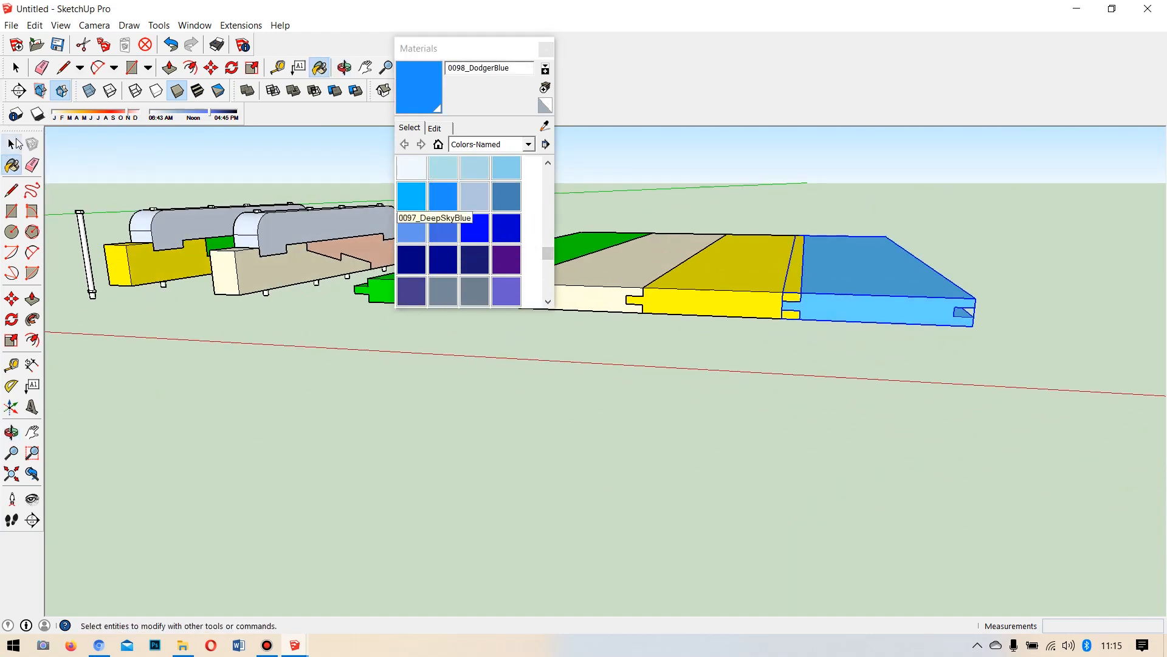
Stop painting and close the Materials window.
left_click(12, 144)
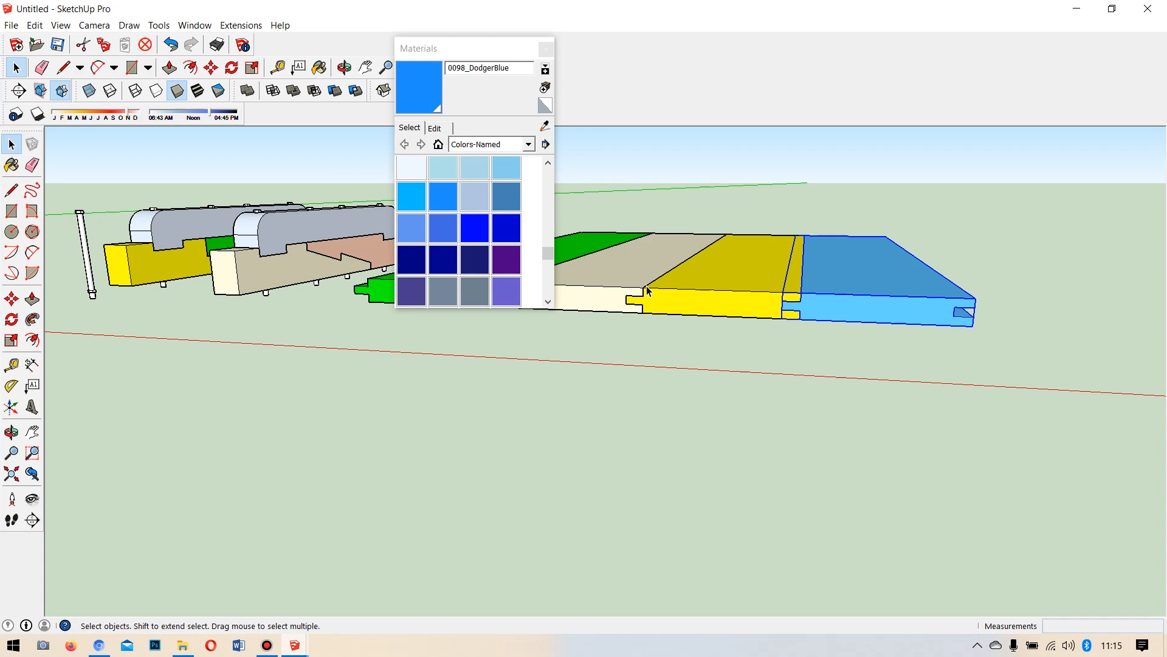
left_click(545, 49)
middle_click_drag(709, 207, 667, 284)
scroll(668, 391, "down", 4)
middle_click_drag(551, 384, 659, 363)
scroll(710, 542, "up", 5)
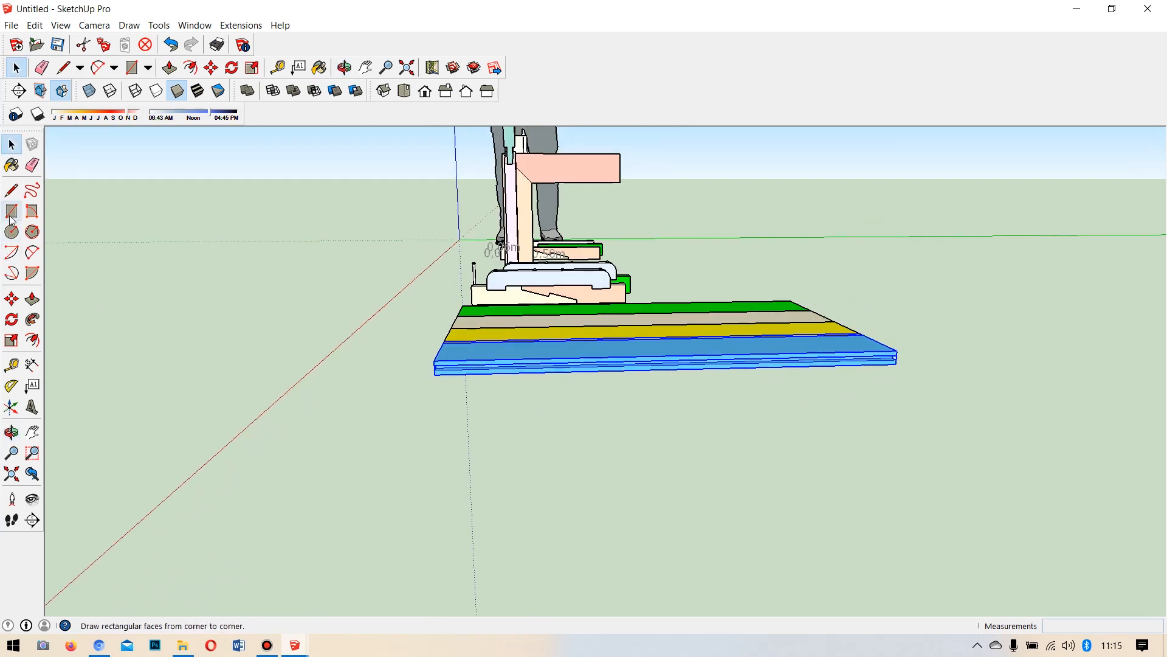
left_click(12, 189)
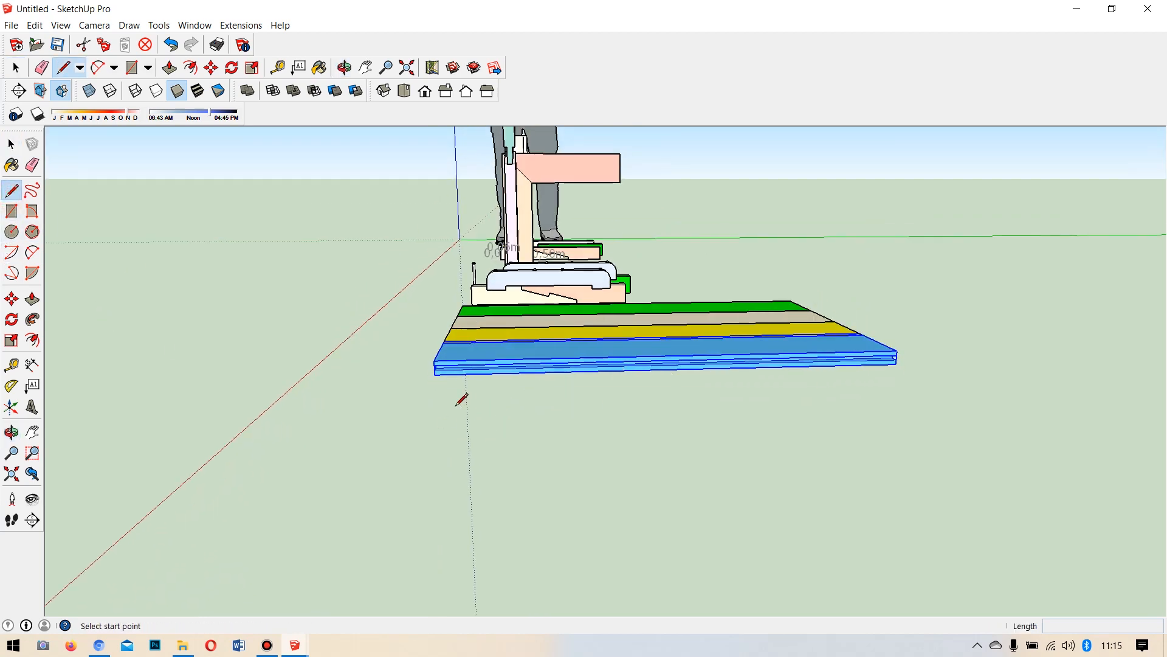
left_click(414, 418)
key("Escape")
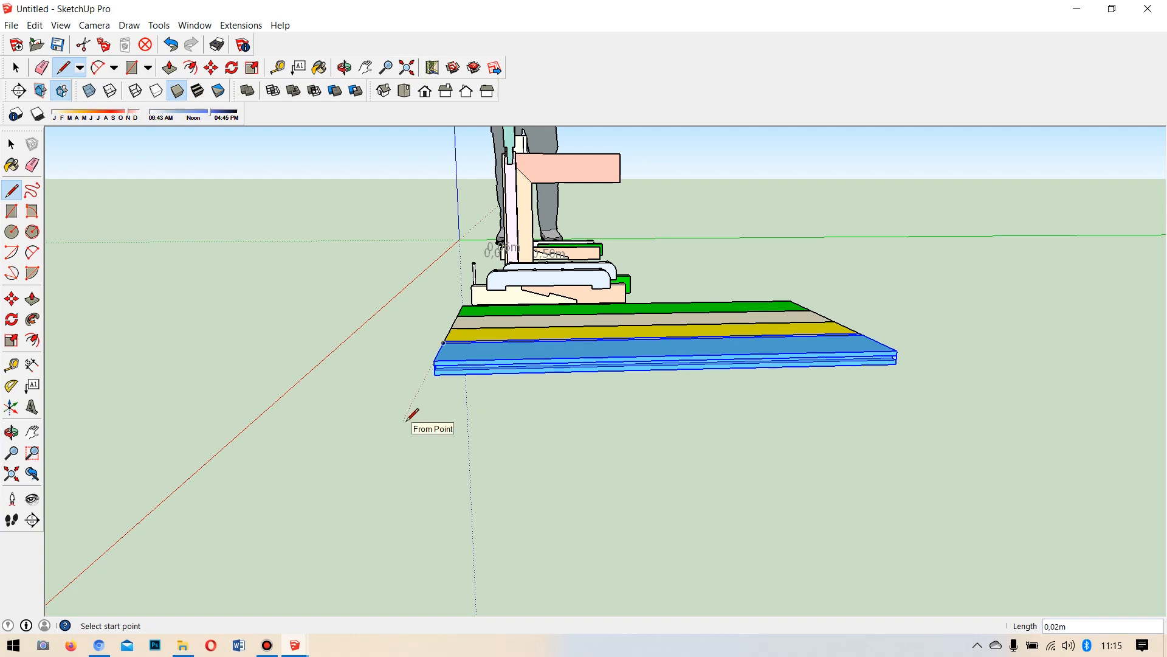
left_click(394, 439)
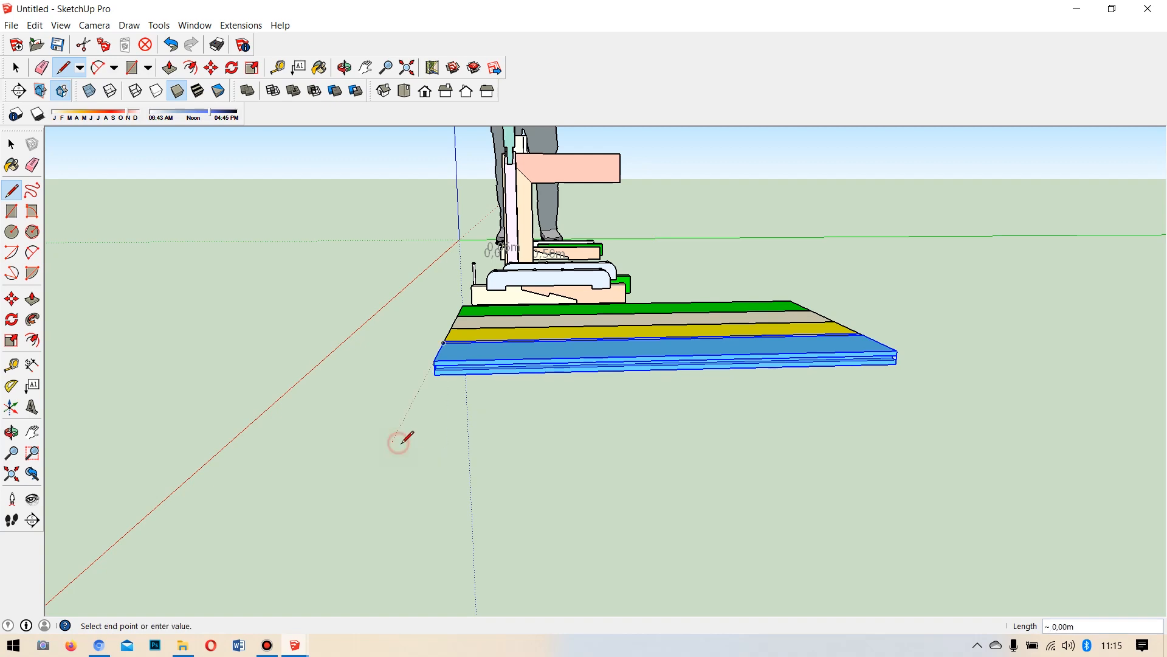
mouse_move(816, 419)
middle_mouse_down()
mouse_move(859, 372)
mouse_move(915, 341)
mouse_move(829, 433)
mouse_move(824, 420)
middle_mouse_up()
scroll(818, 359, "down", 2)
key("Escape")
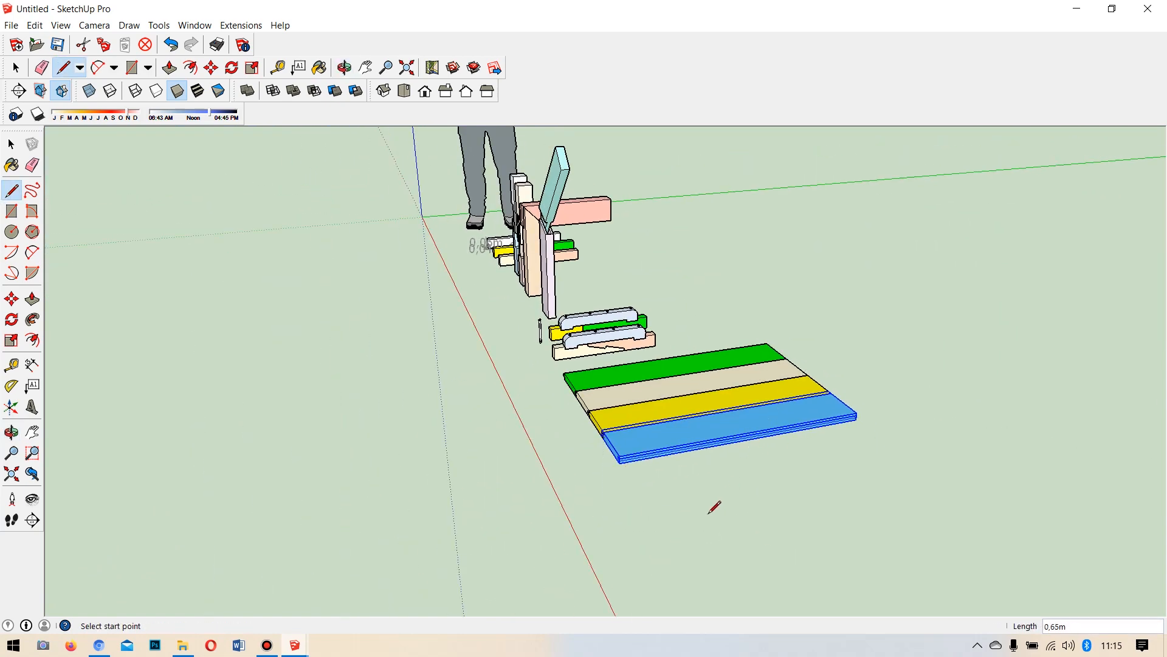
Draw a 1 m line along the green axis in front of the blue board, with a short tick from its midpoint.
left_click(681, 510)
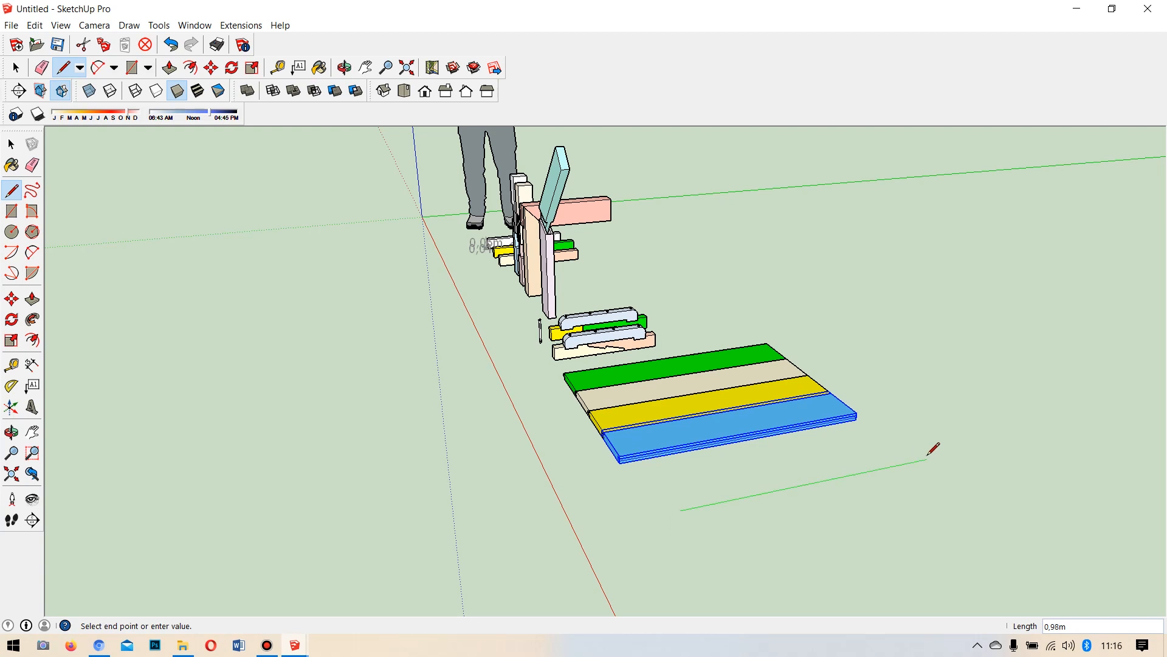
type("1")
key("Return")
key("Escape")
left_click(813, 482)
left_click(795, 466)
key("Escape")
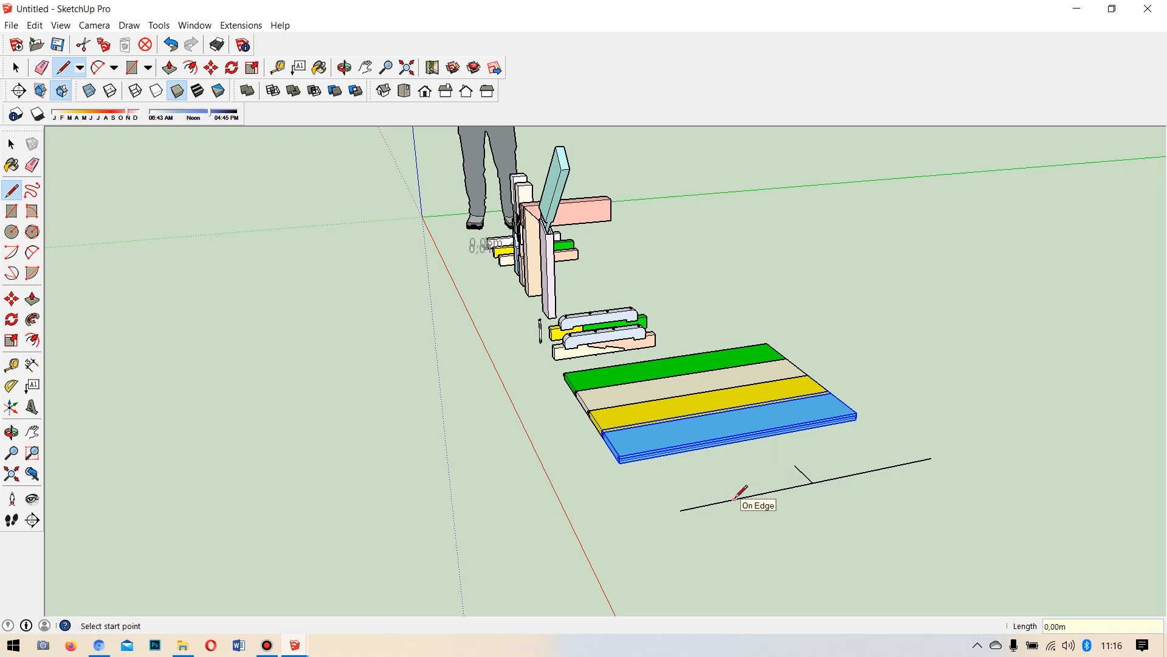
Add short ticks at the two quarter points of the 1 m line, on either side of the midpoint tick.
scroll(747, 489, "up", 3)
scroll(696, 481, "down", 3)
scroll(696, 481, "up", 3)
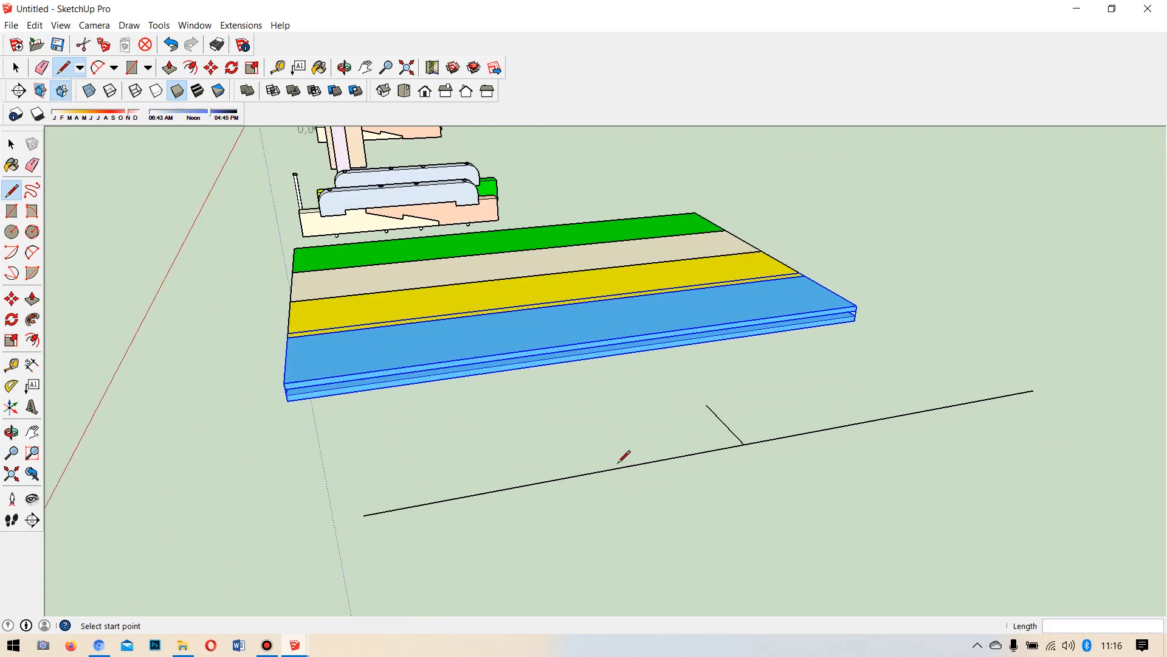
left_click(567, 477)
left_click(544, 431)
key("Escape")
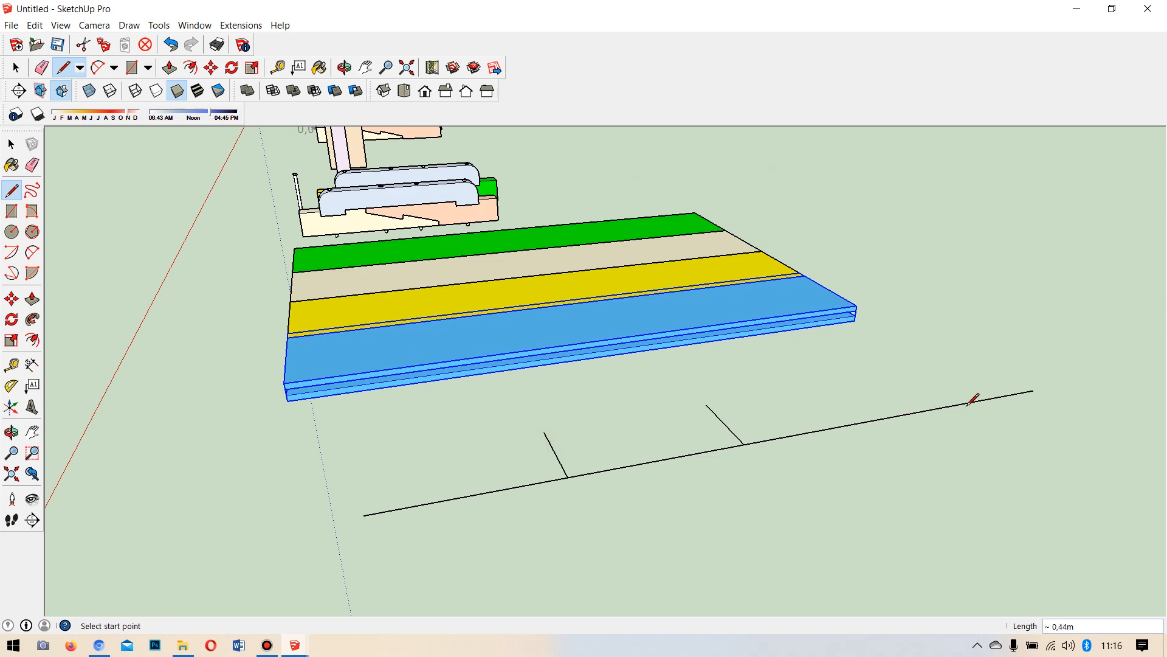
left_click(897, 416)
left_click(863, 369)
mouse_move(795, 467)
middle_mouse_down()
mouse_move(754, 401)
mouse_move(750, 449)
middle_mouse_up()
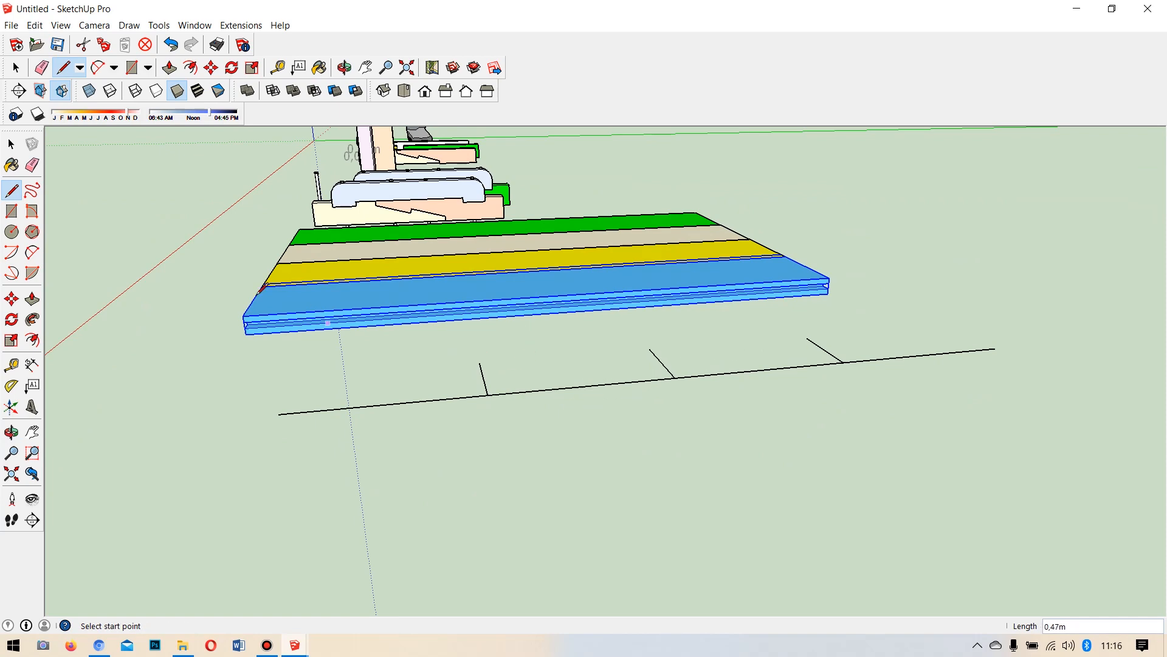
Draw a short horizontal line in front of the ticked line, followed by a 0.15 m vertical line from its end.
left_click(12, 144)
middle_click_drag(363, 289, 414, 326)
middle_click_drag(505, 294, 456, 386)
key("r")
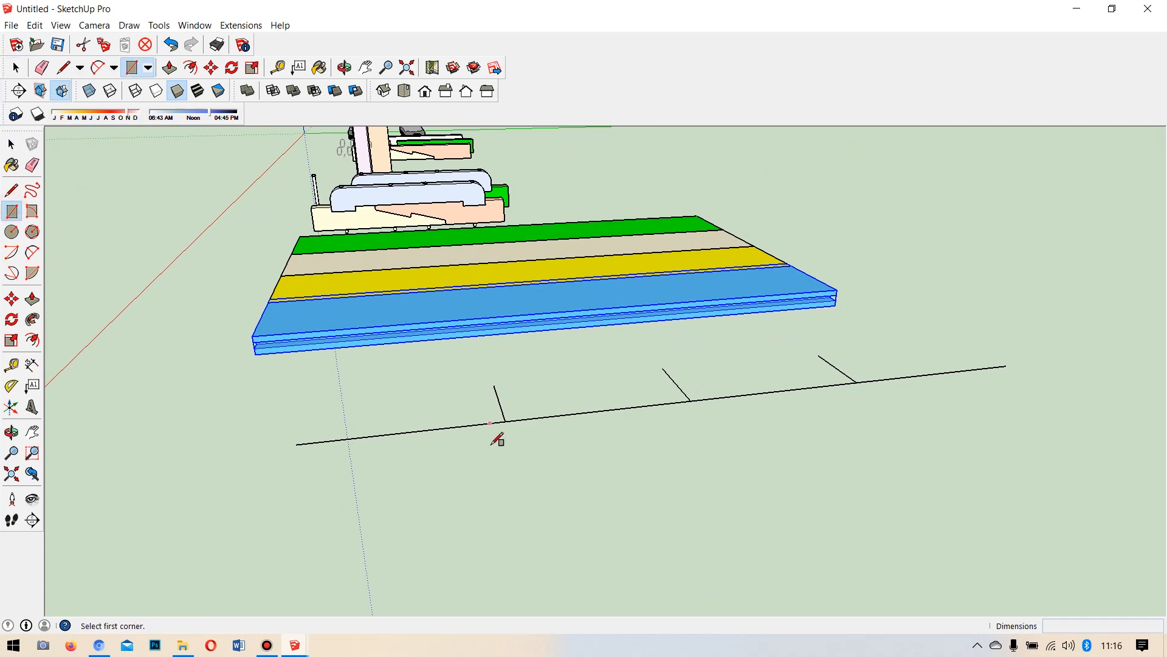
middle_click_drag(528, 403, 815, 399)
middle_click_drag(998, 376, 753, 461)
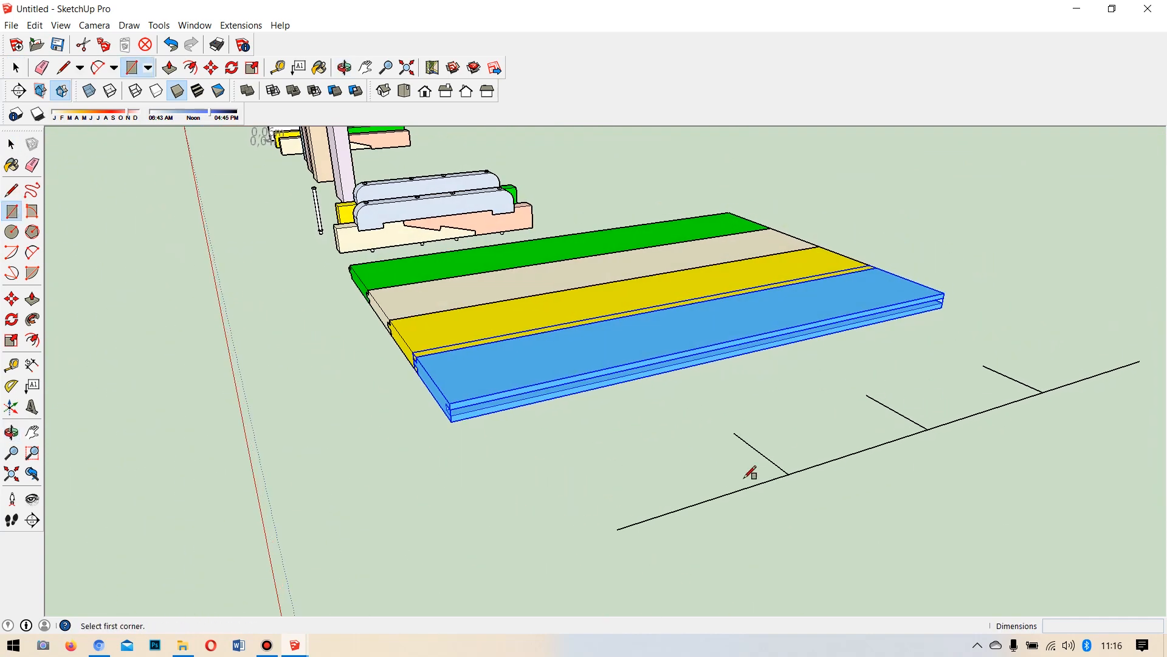
middle_click_drag(515, 466, 659, 393)
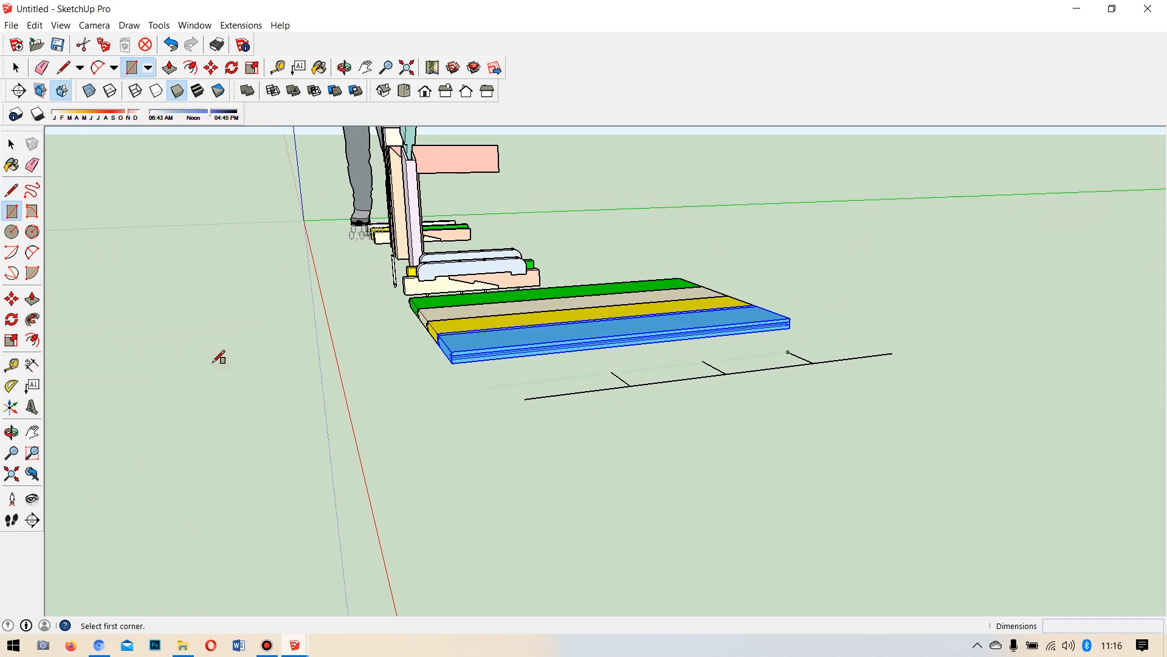
left_click(11, 190)
left_click(609, 459)
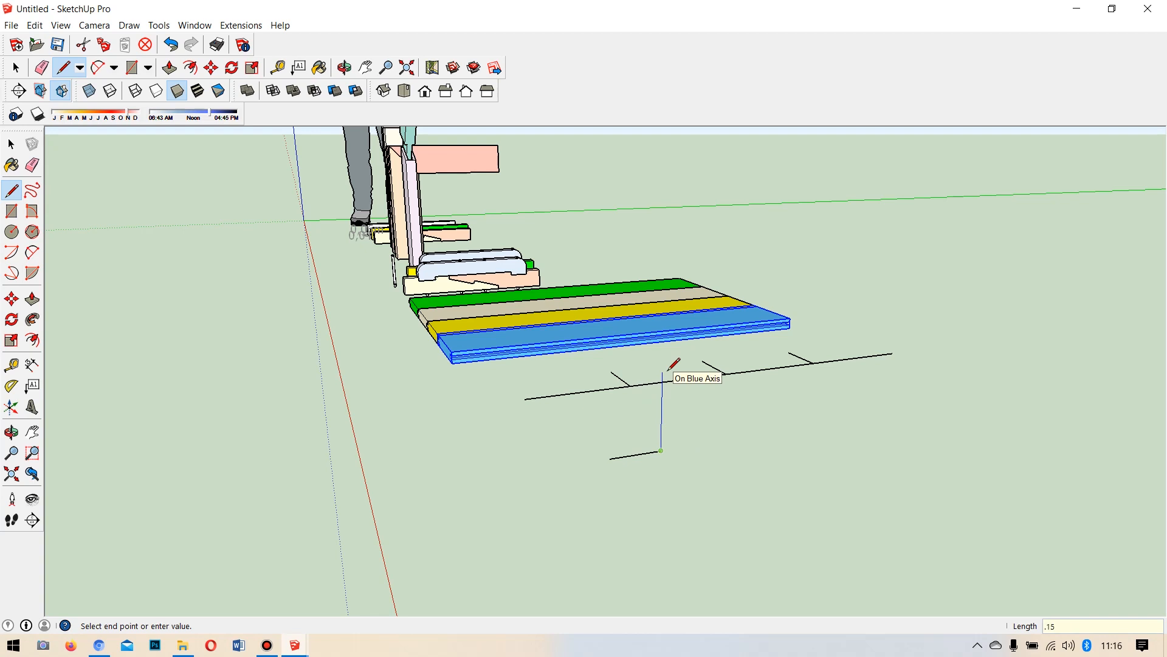
key("Return")
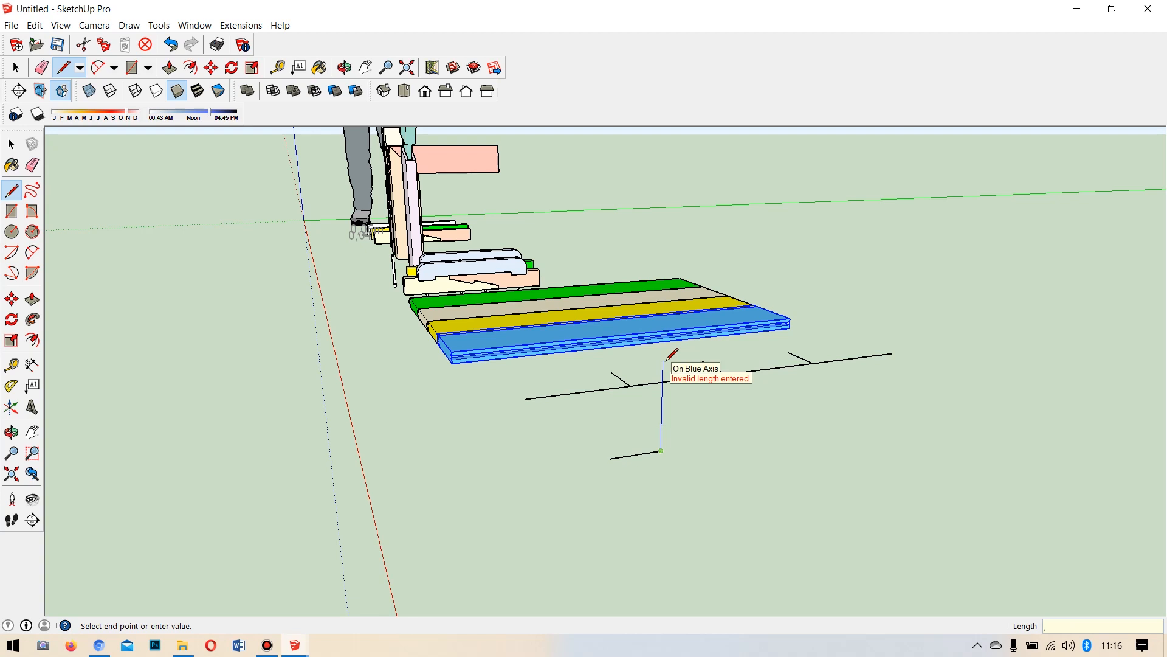
key("Escape")
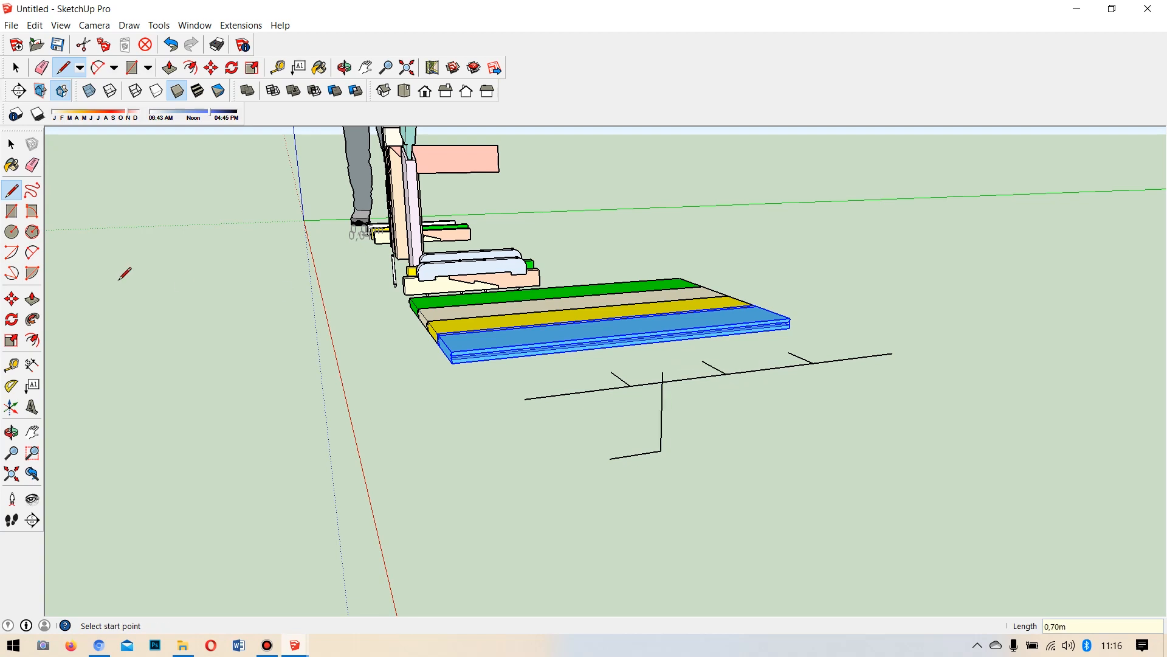
Draw an upright rectangle spanning the free ends of the horizontal and vertical helper lines.
left_click(12, 211)
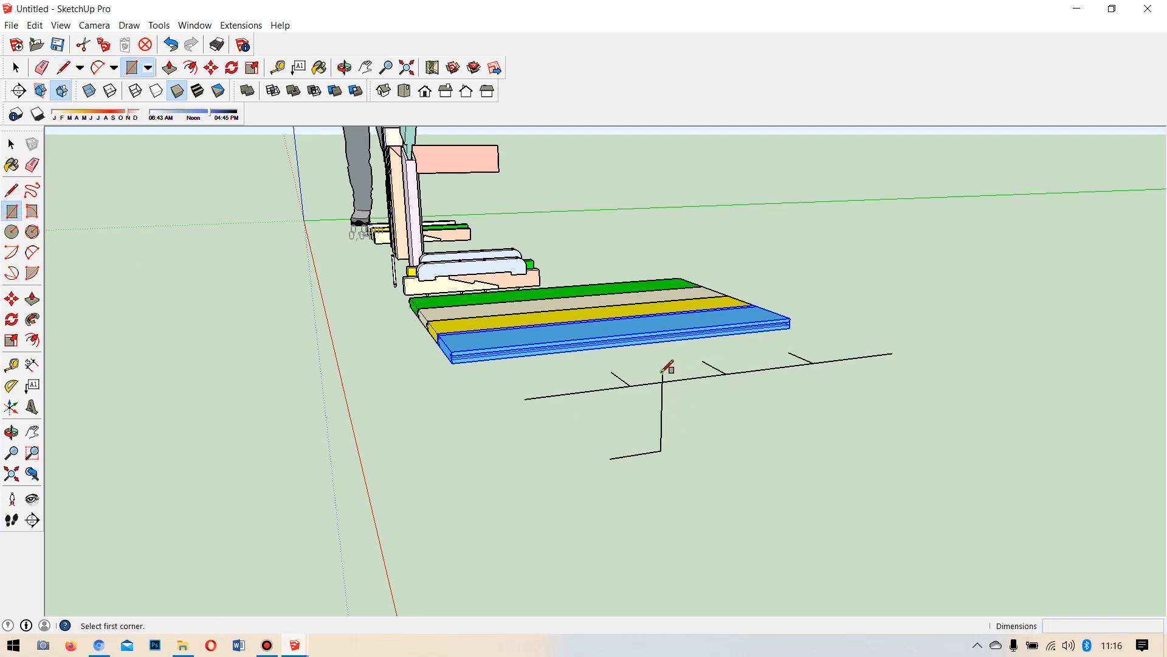
left_click(662, 373)
left_click(614, 457)
middle_click_drag(598, 494, 521, 409)
Select the 1 m line with its three ticks and make it a group.
key("l")
key("space")
left_click(727, 411)
right_click(727, 411)
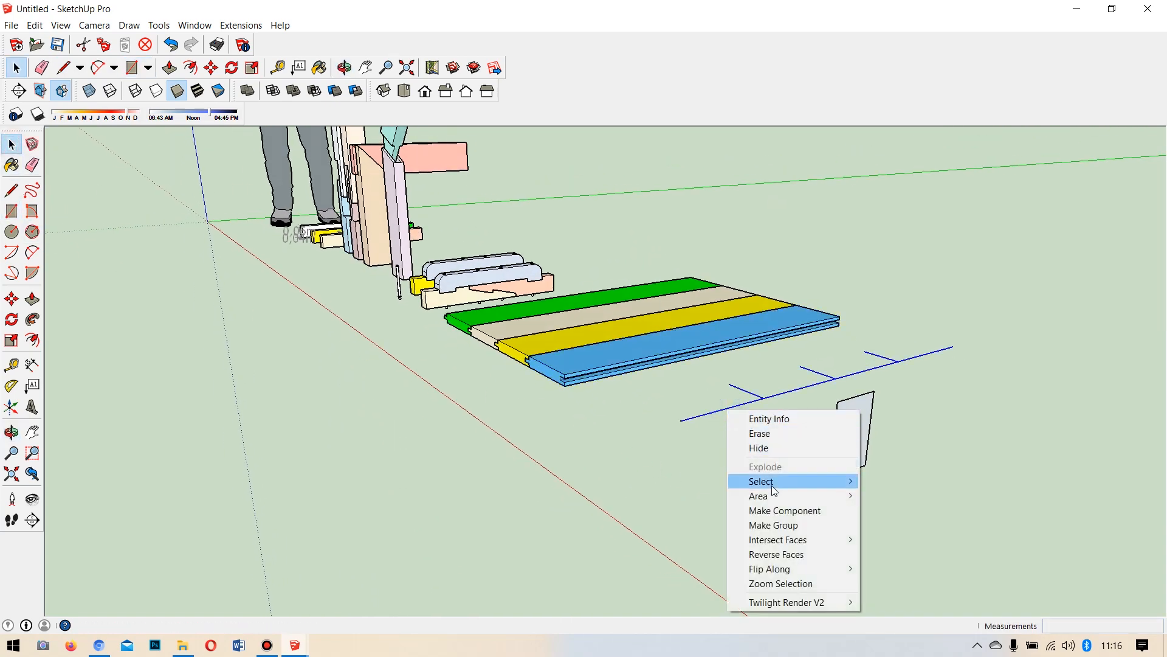
left_click(778, 524)
Push/Pull the upright rectangle 0.80 m toward the boards to form a beam.
left_click(855, 433)
middle_click_drag(856, 433, 881, 468)
left_click(32, 298)
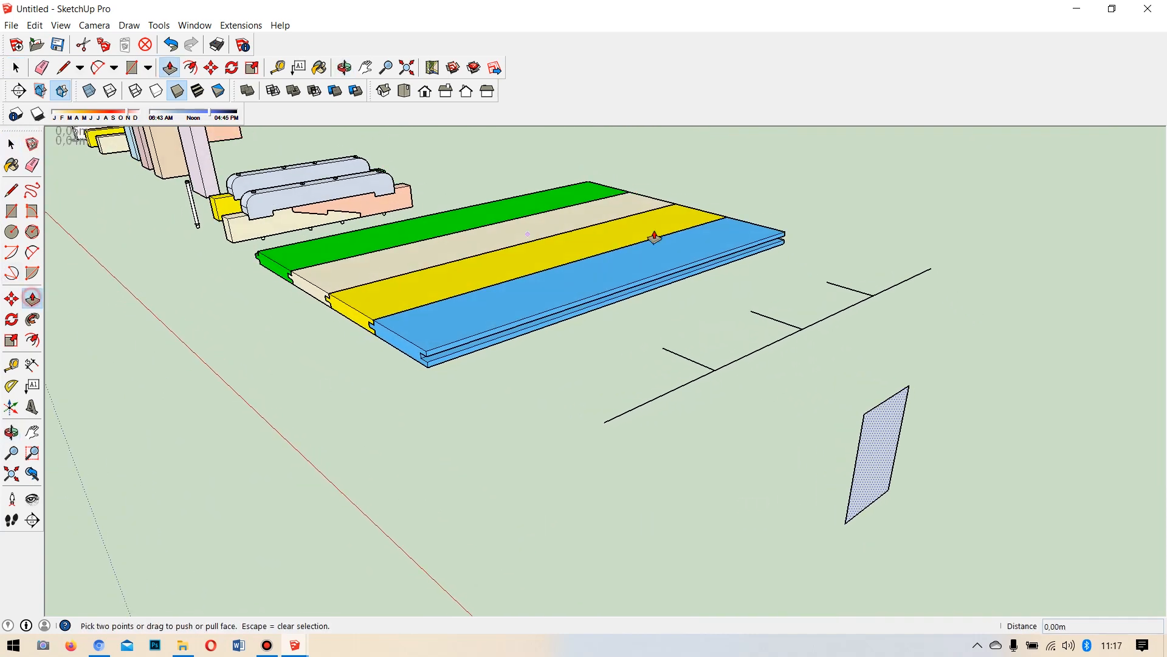
left_click_drag(881, 460, 635, 312)
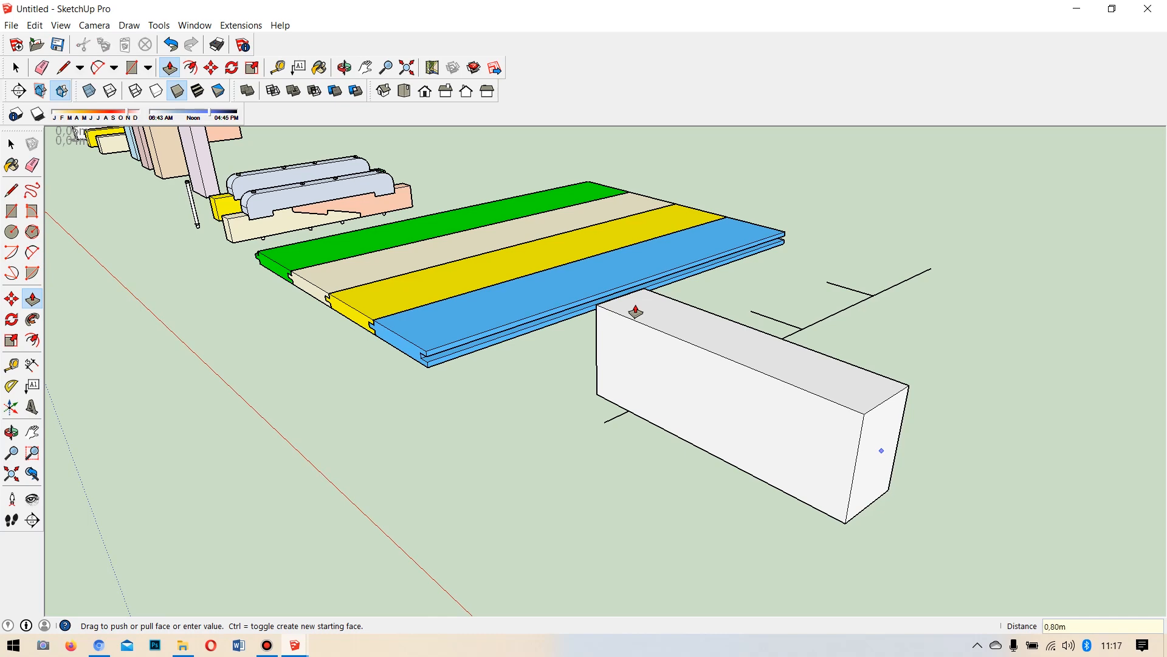
key("Return")
Move the whole beam by the midpoint of its front top edge onto the first quarter mark of the ticked line.
left_click(11, 144)
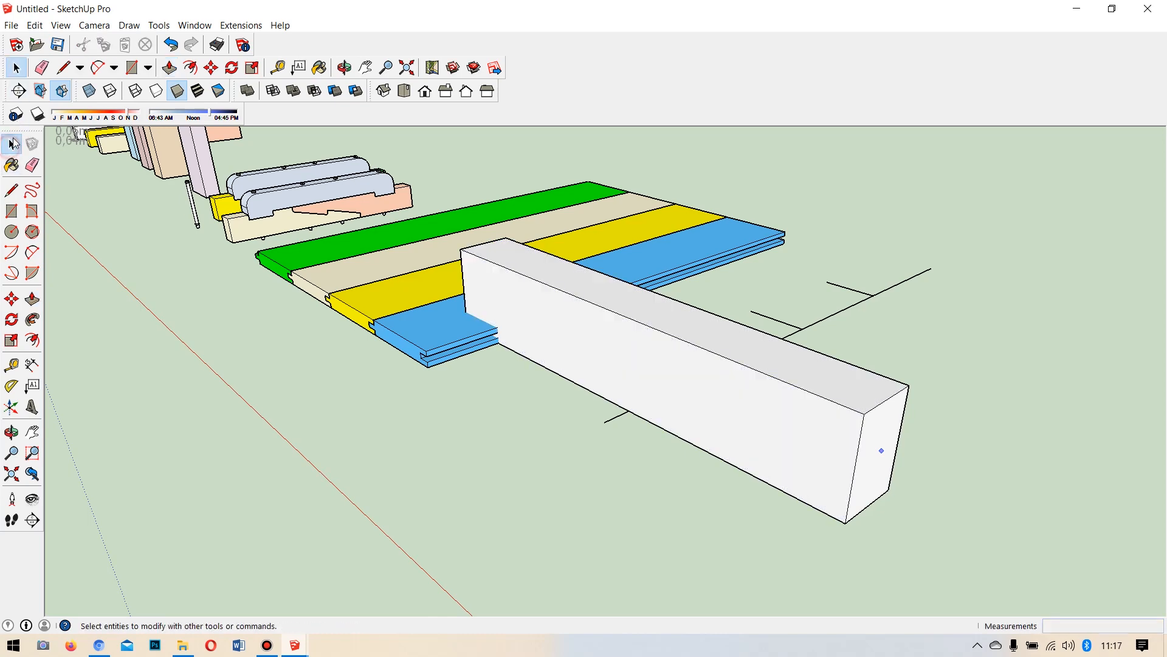
triple_click(698, 407)
left_click(10, 298)
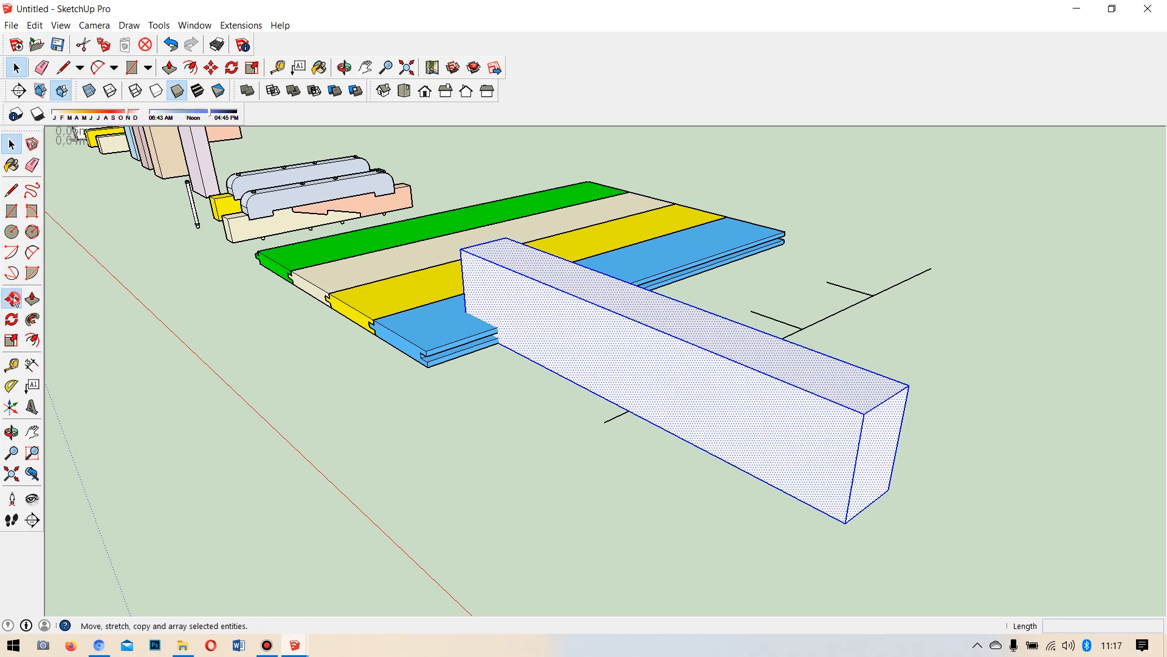
left_click(886, 400)
middle_click_drag(664, 409, 641, 409)
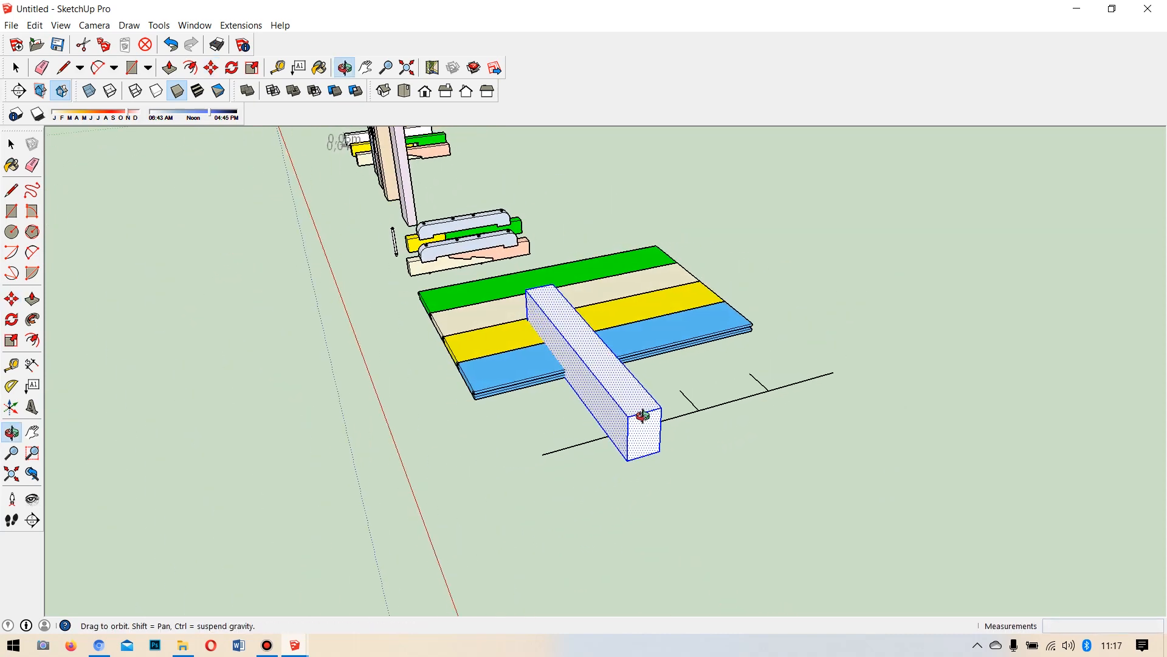
scroll(633, 435, "up", 3)
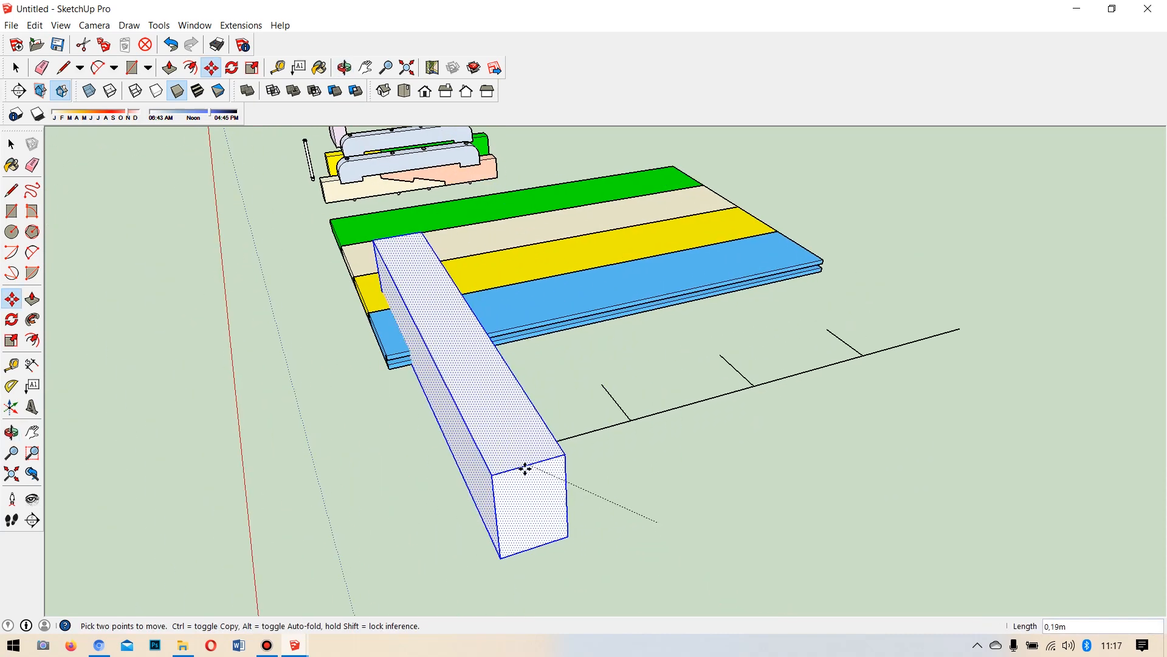
left_click(135, 91)
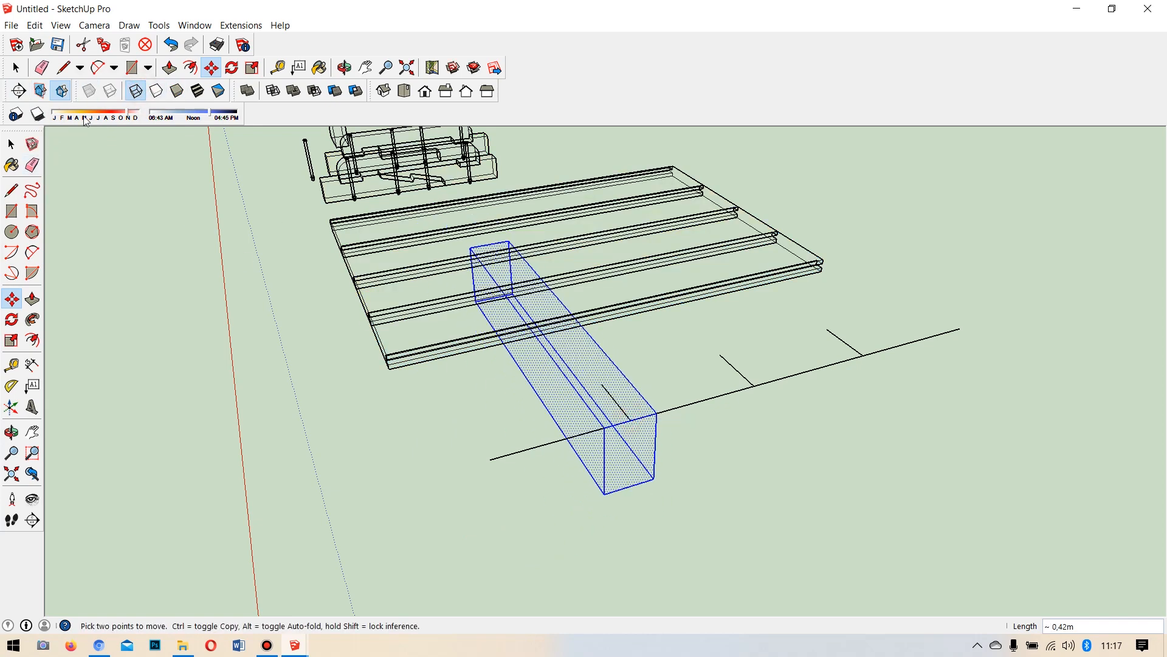
left_click(176, 90)
middle_click_drag(599, 398, 592, 445)
Copy the beam 0.50 m along the ticked line to its other quarter mark.
left_click(565, 434)
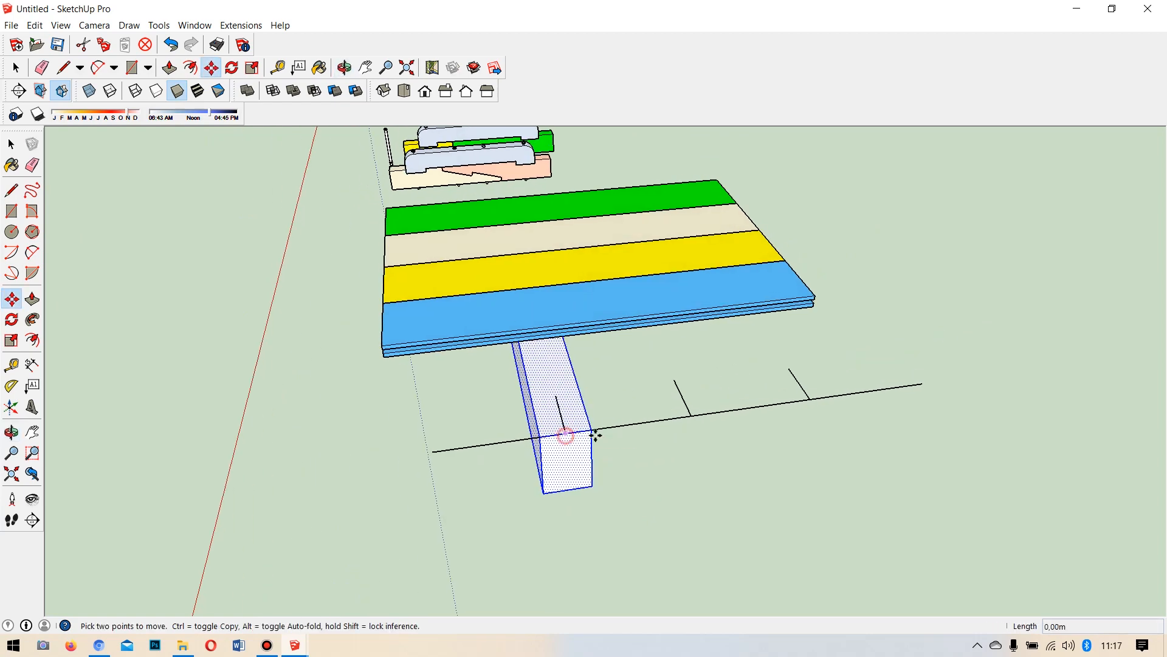
key("ctrl")
left_click(812, 399)
Make each of the two beams its own group.
left_click(12, 144)
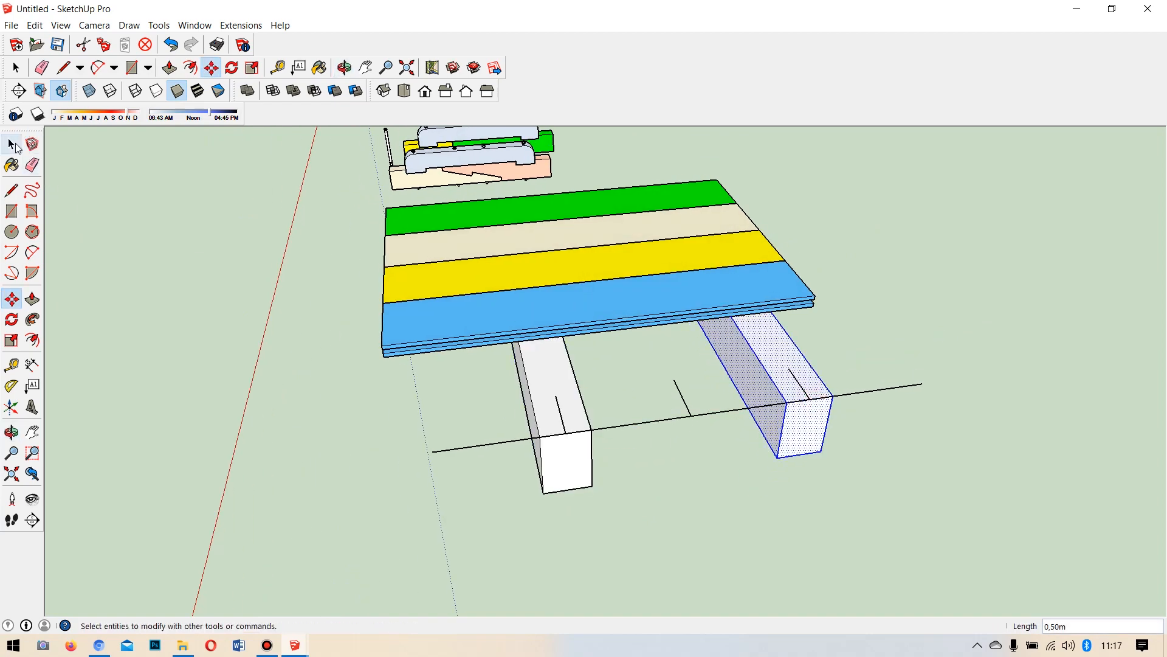
right_click(799, 428)
left_click(869, 308)
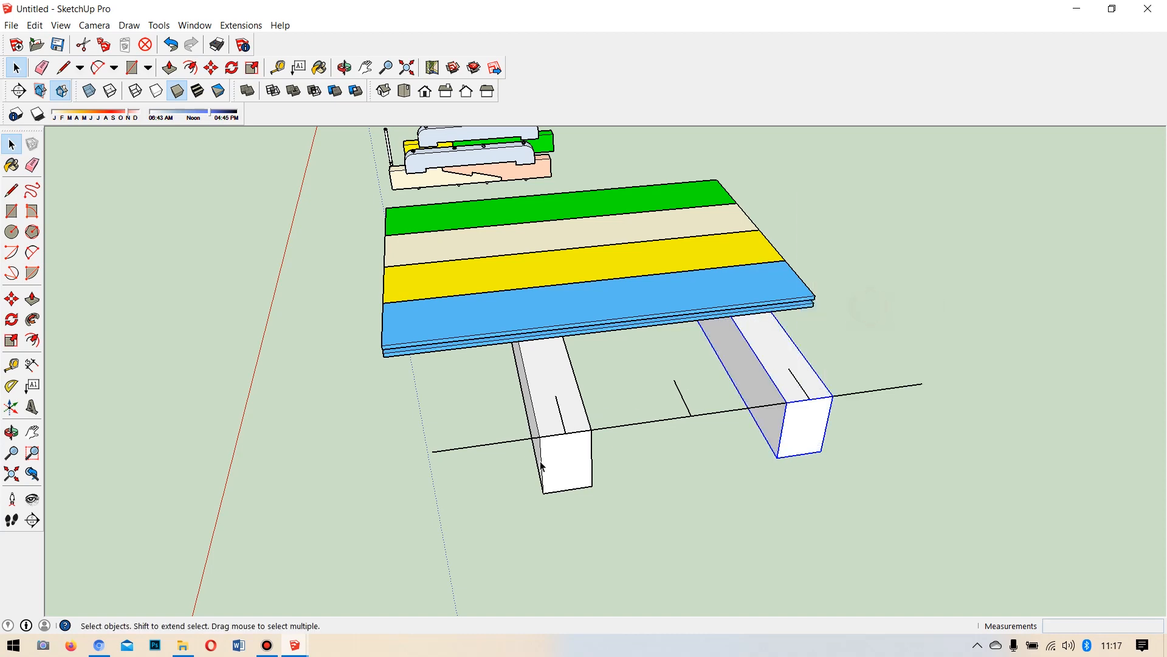
triple_click(561, 470)
scroll(559, 464, "up", 5)
right_click(545, 436)
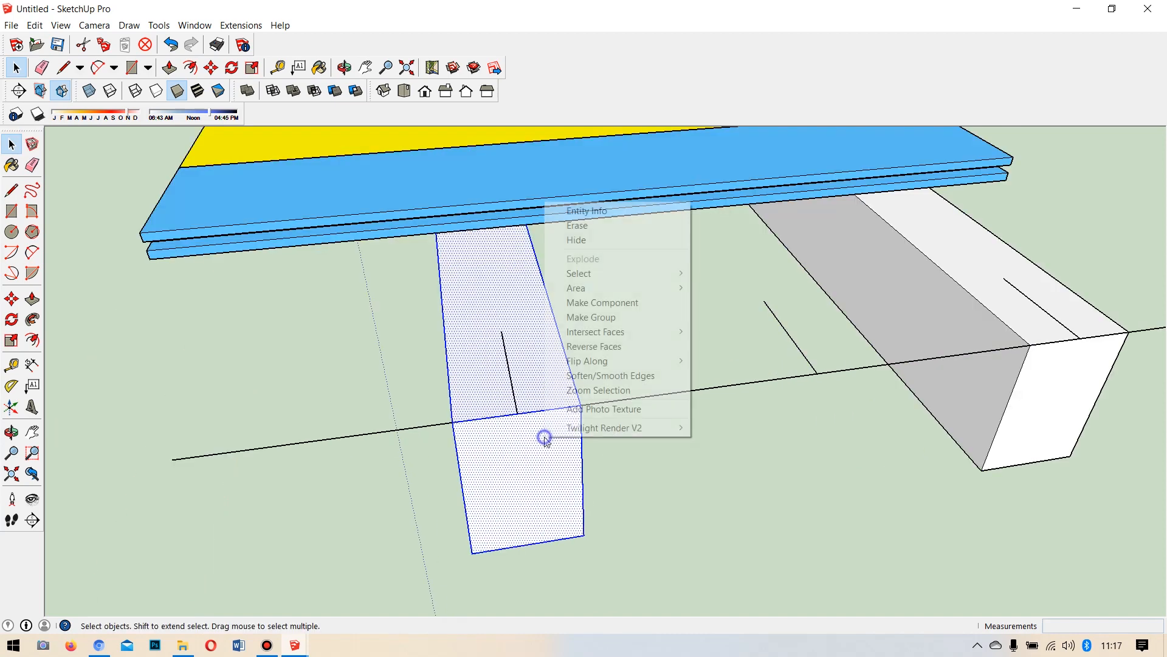
left_click(587, 316)
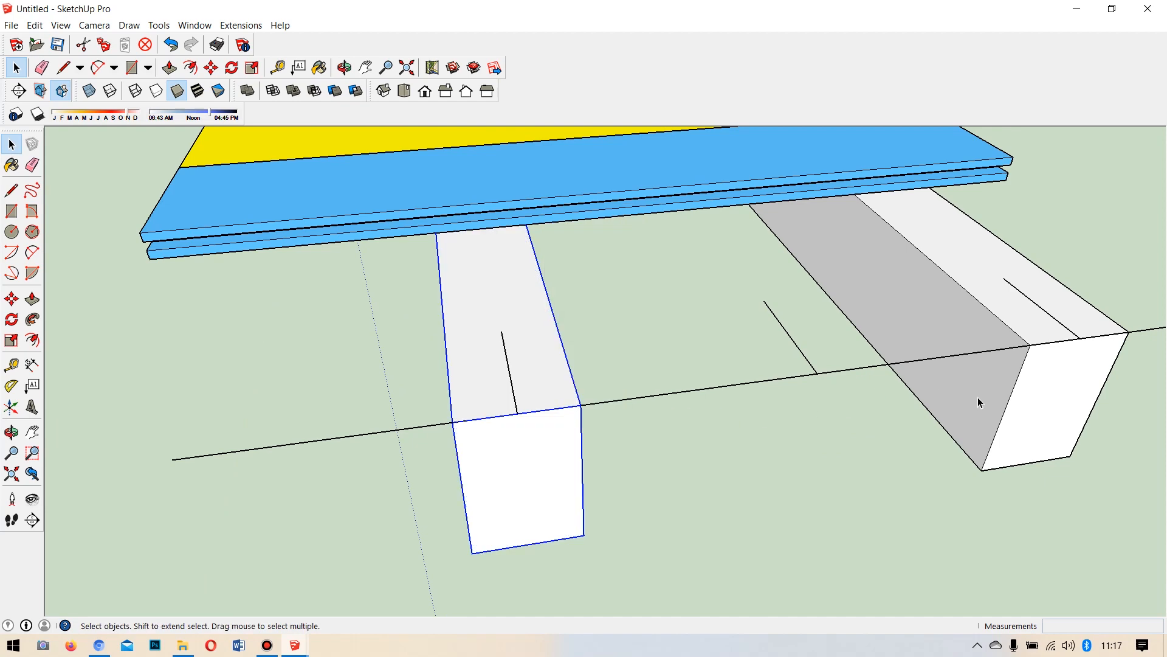
Move both beams and the ticked line together so the line's end meets the lower corner of the blue board's outer edge.
left_click_drag(684, 344, 469, 315)
scroll(428, 334, "down", 2)
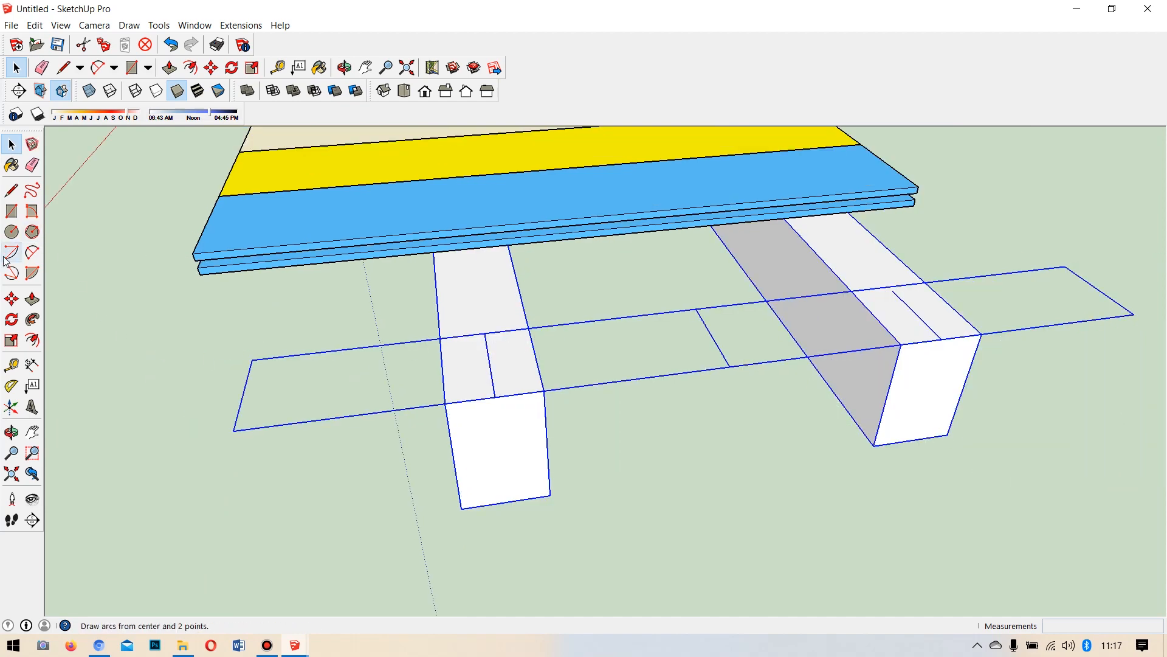
left_click(12, 299)
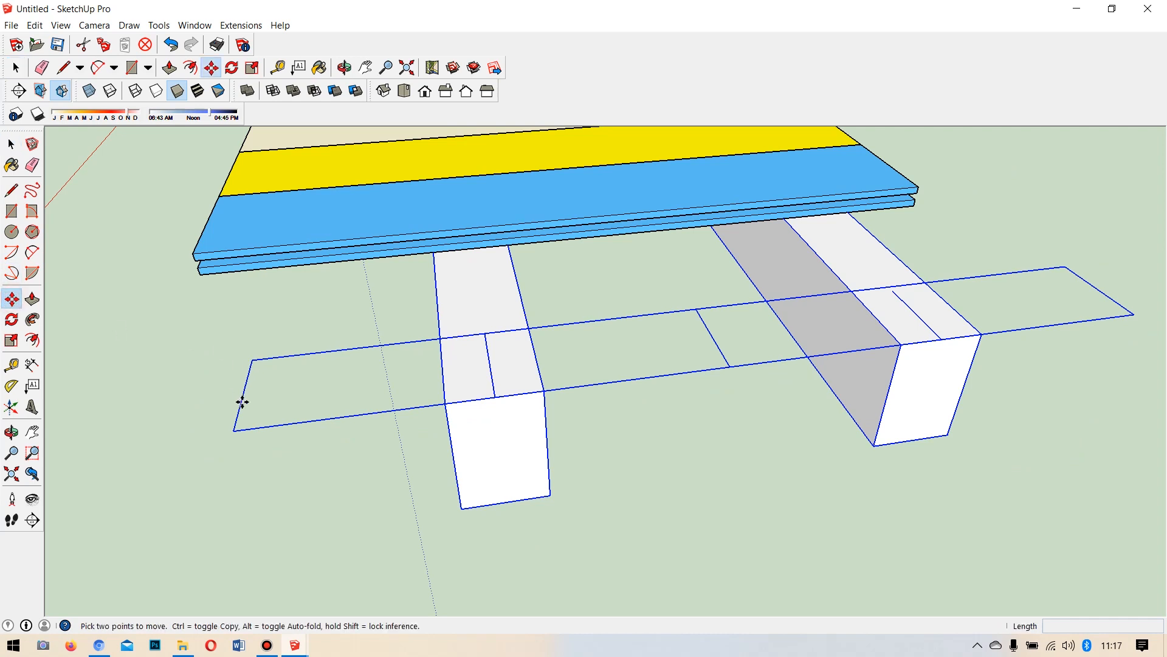
left_click(234, 431)
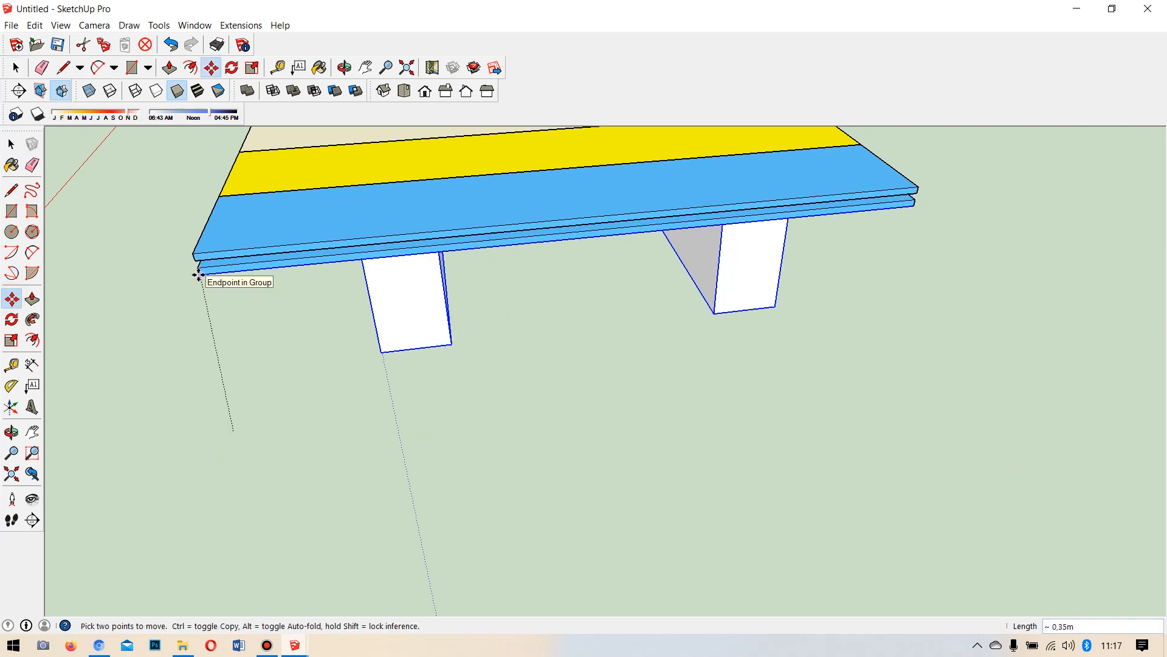
left_click(198, 275)
middle_click_drag(462, 322, 902, 226)
scroll(695, 255, "down", 2)
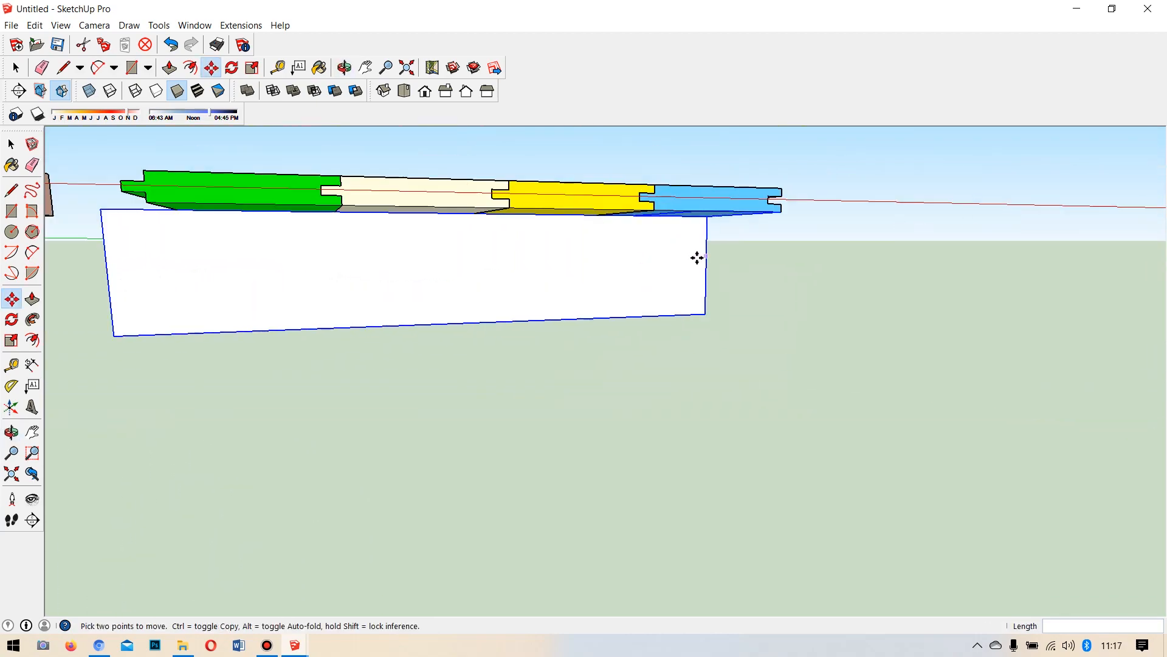
Push the front beam's end face in 0.08 m, lining it up with the green board's lower corner.
scroll(409, 276, "down", 2)
middle_click_drag(409, 277, 1115, 339)
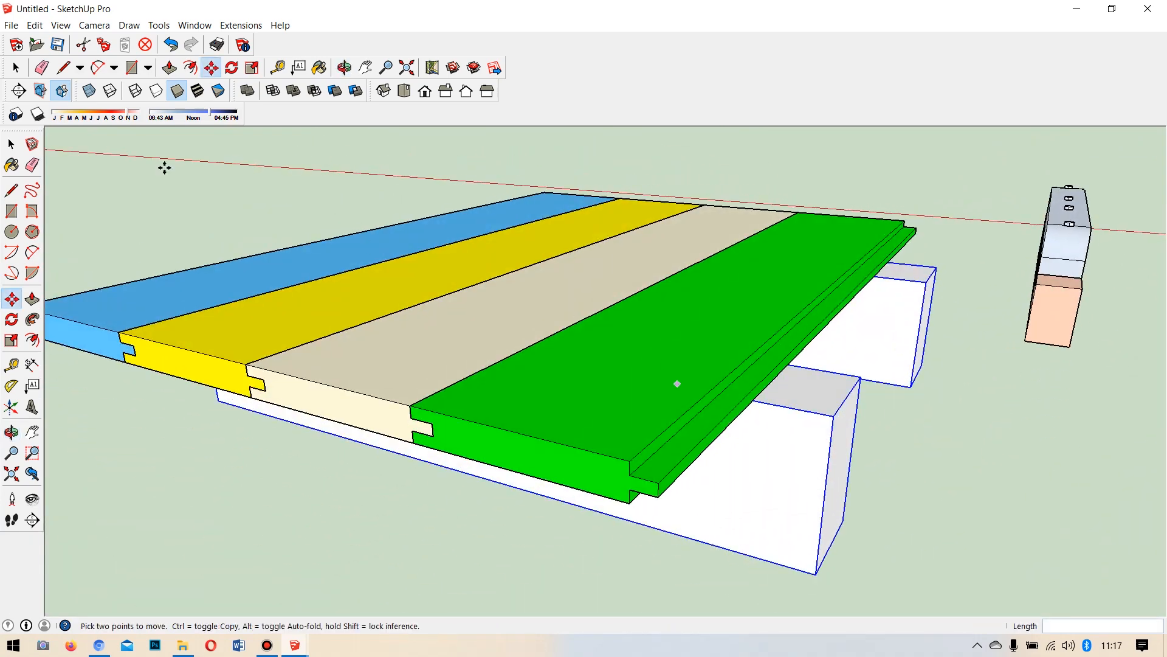
left_click(14, 143)
middle_click_drag(865, 482, 750, 468)
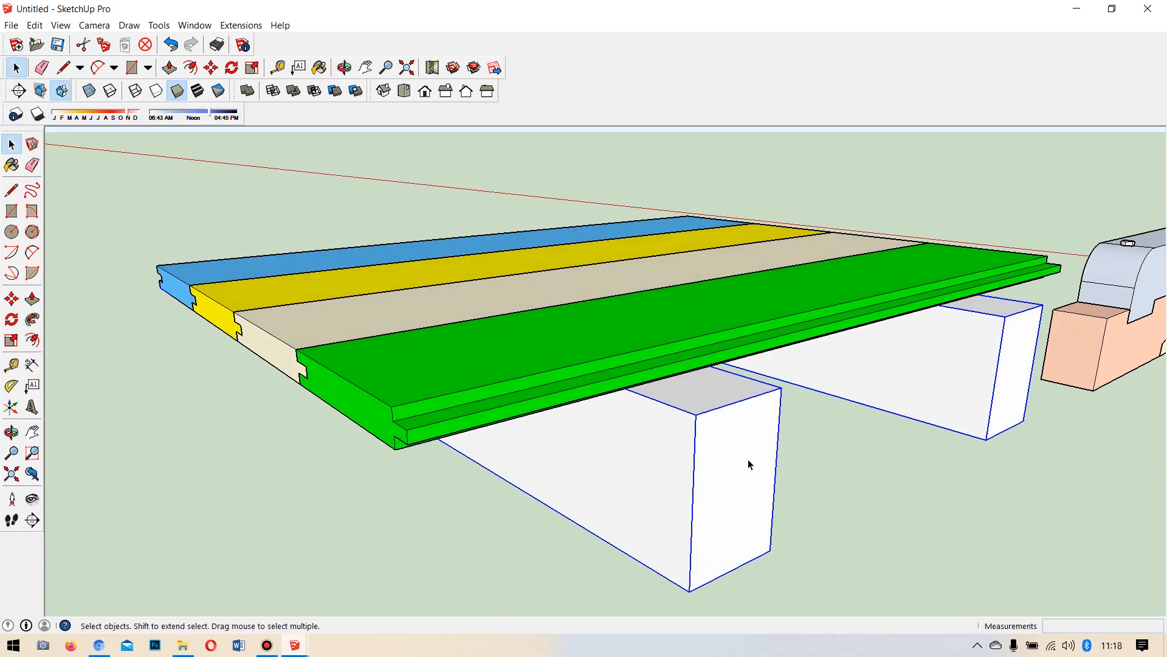
double_click(745, 459)
left_click(745, 459)
left_click(32, 298)
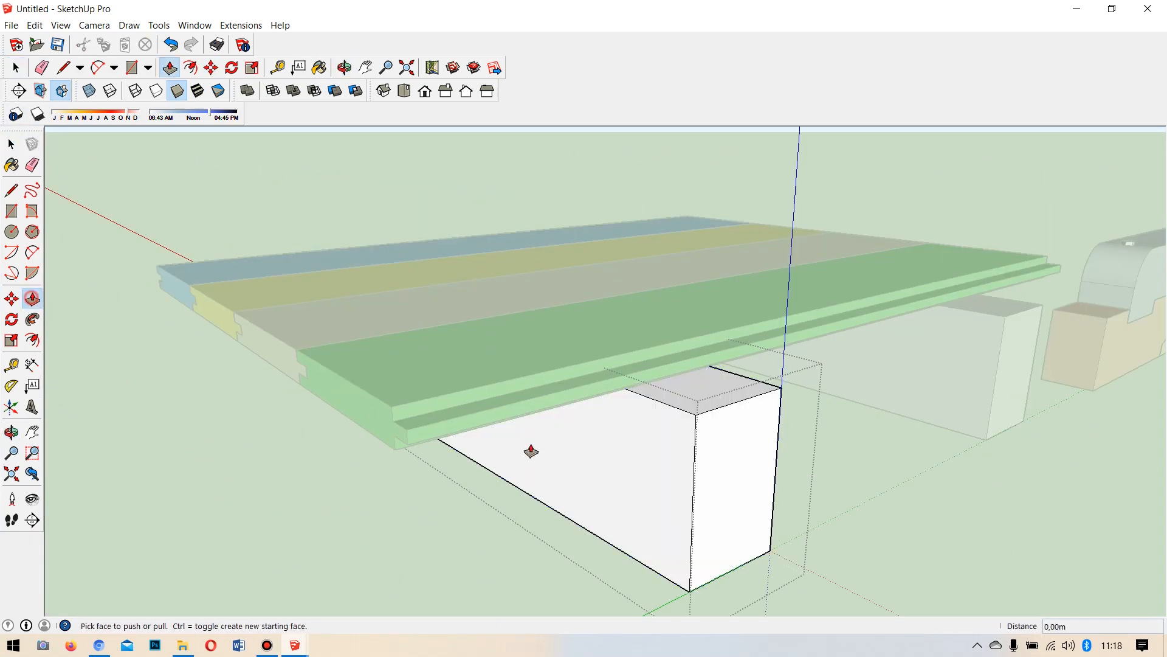
left_click_drag(755, 474, 393, 456)
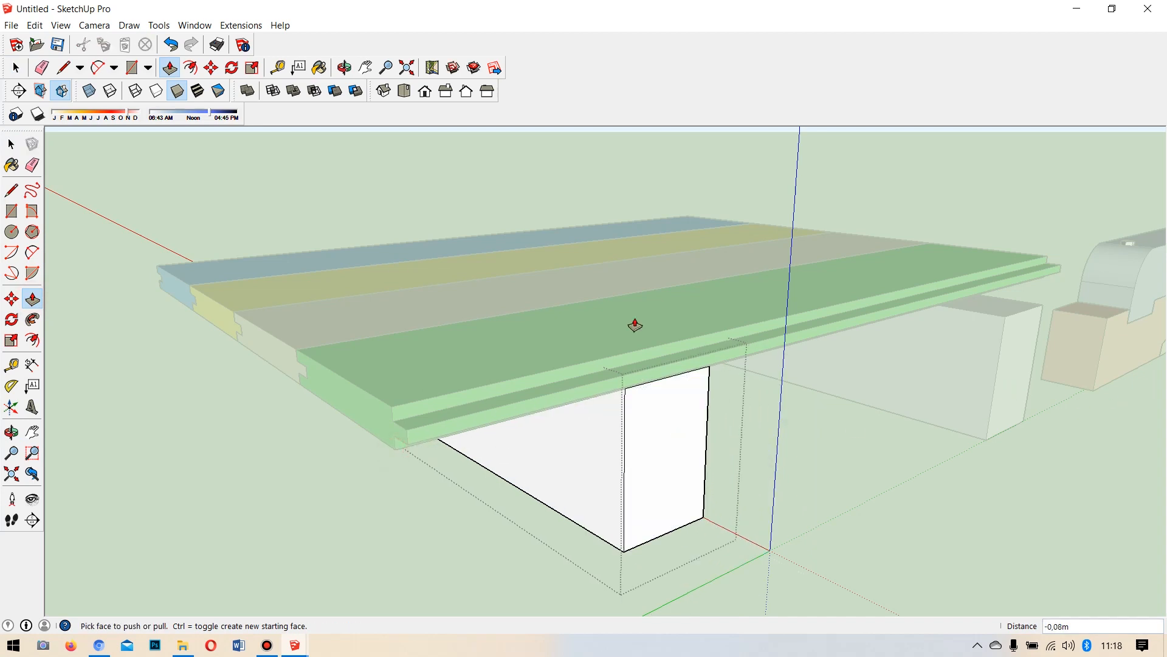
Shorten the rear beam by 0.08 m at the same end, level with the green board's lower corner.
left_click(11, 144)
double_click(1014, 375)
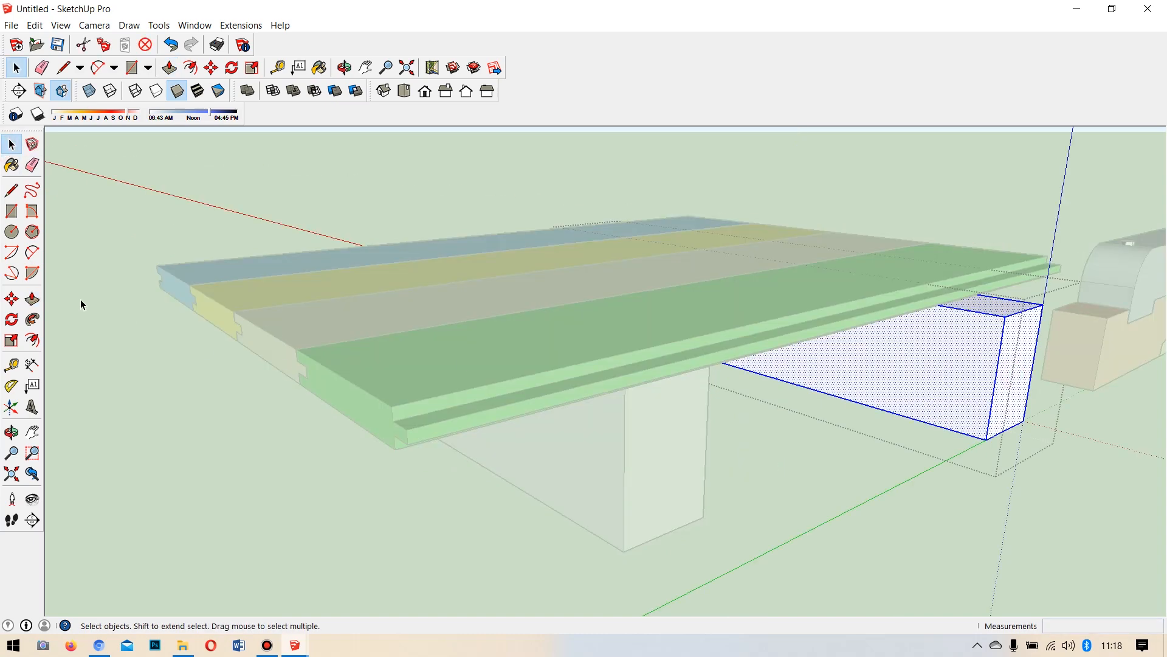
left_click(32, 298)
left_click(1009, 406)
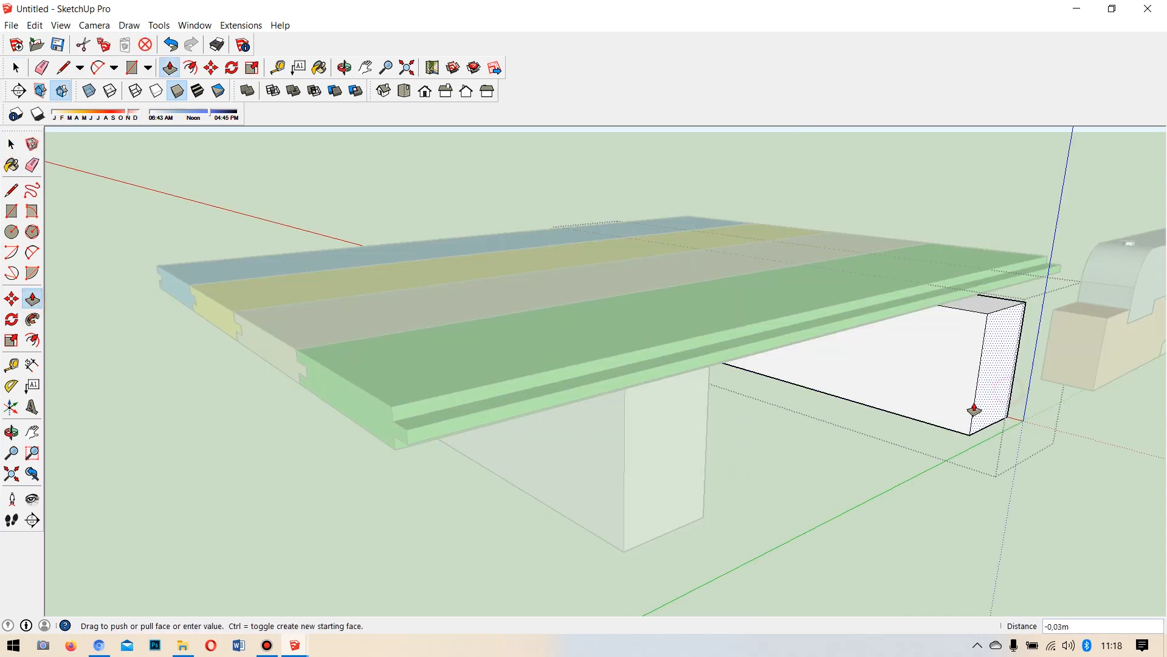
left_click(390, 442)
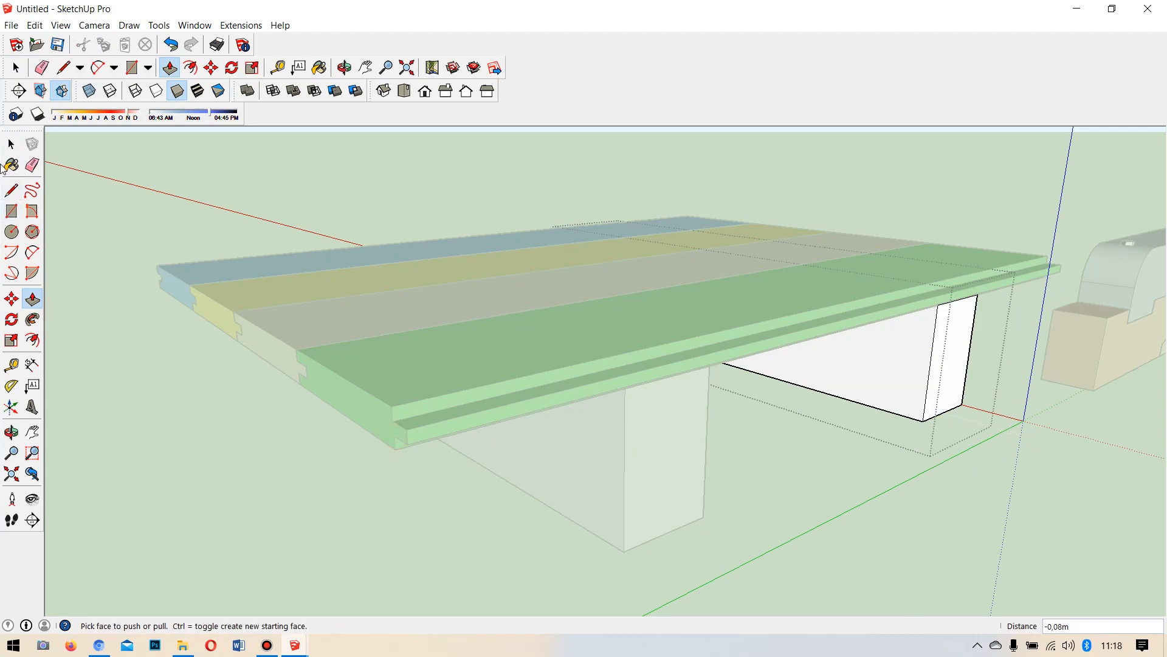
left_click(10, 145)
left_click(57, 250)
Copy the complete floor, boards and both beams, about 0.90 m along the red axis beside the original.
middle_click_drag(722, 327, 396, 308)
scroll(491, 297, "down", 5)
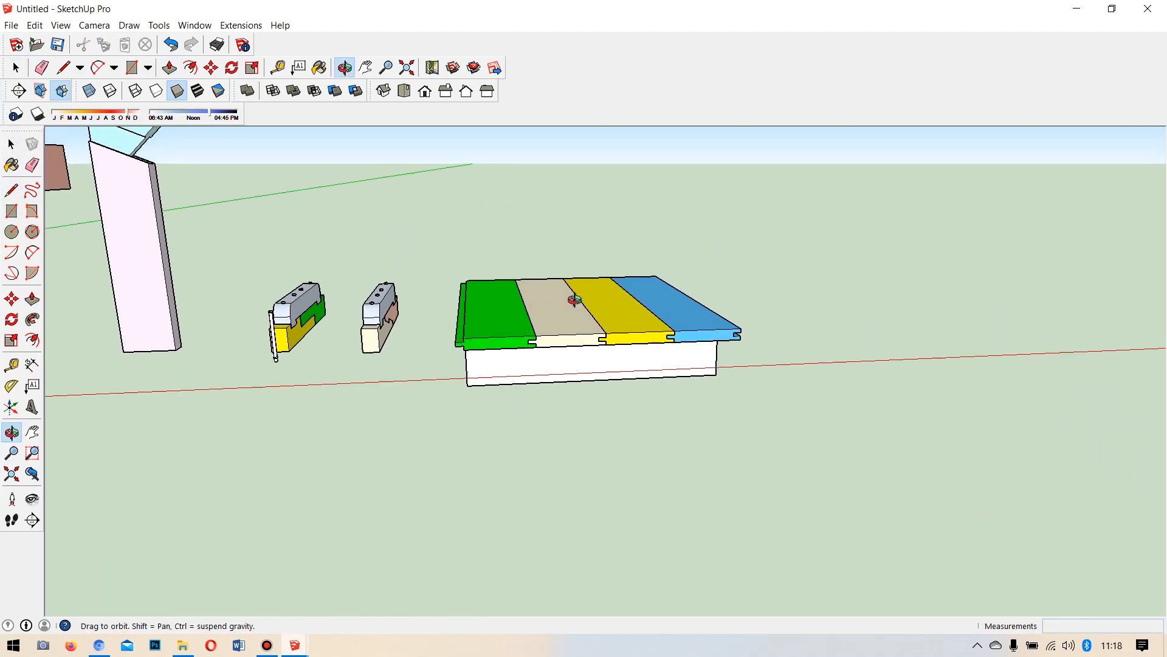
scroll(584, 330, "up", 6)
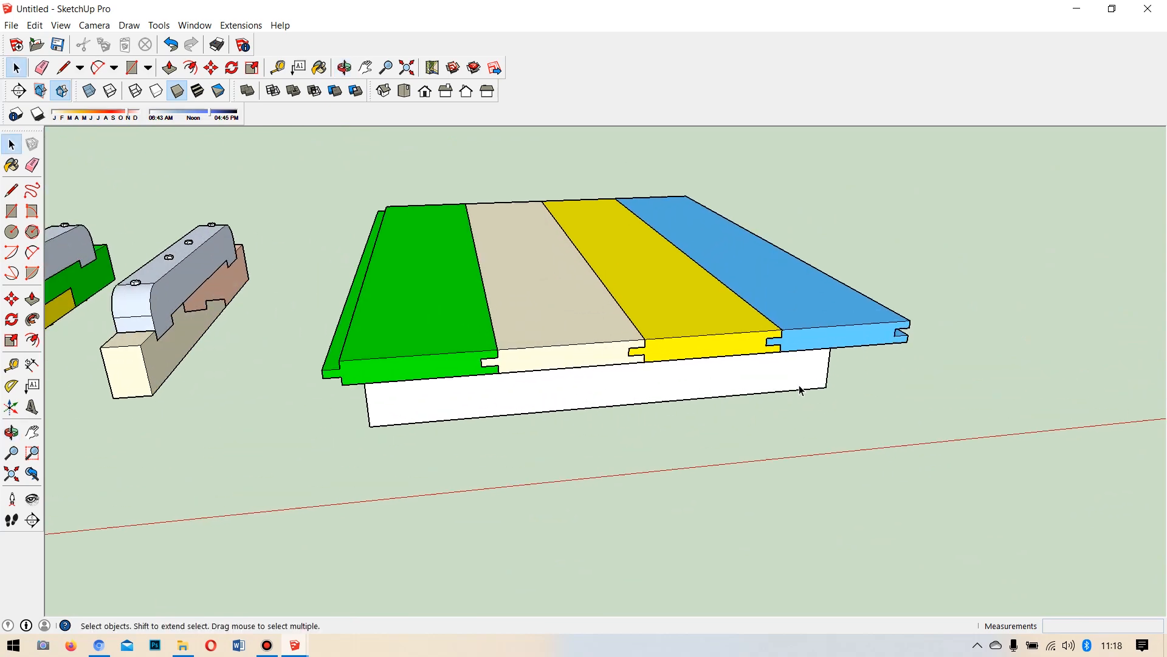
left_click_drag(636, 320, 320, 160)
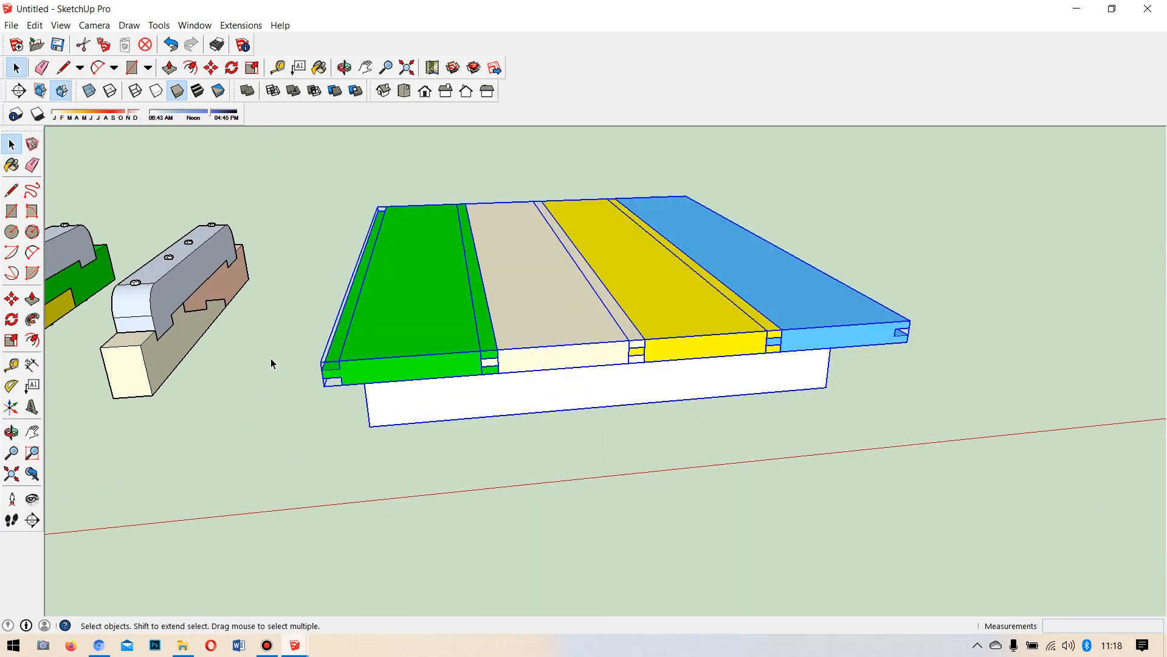
left_click(11, 298)
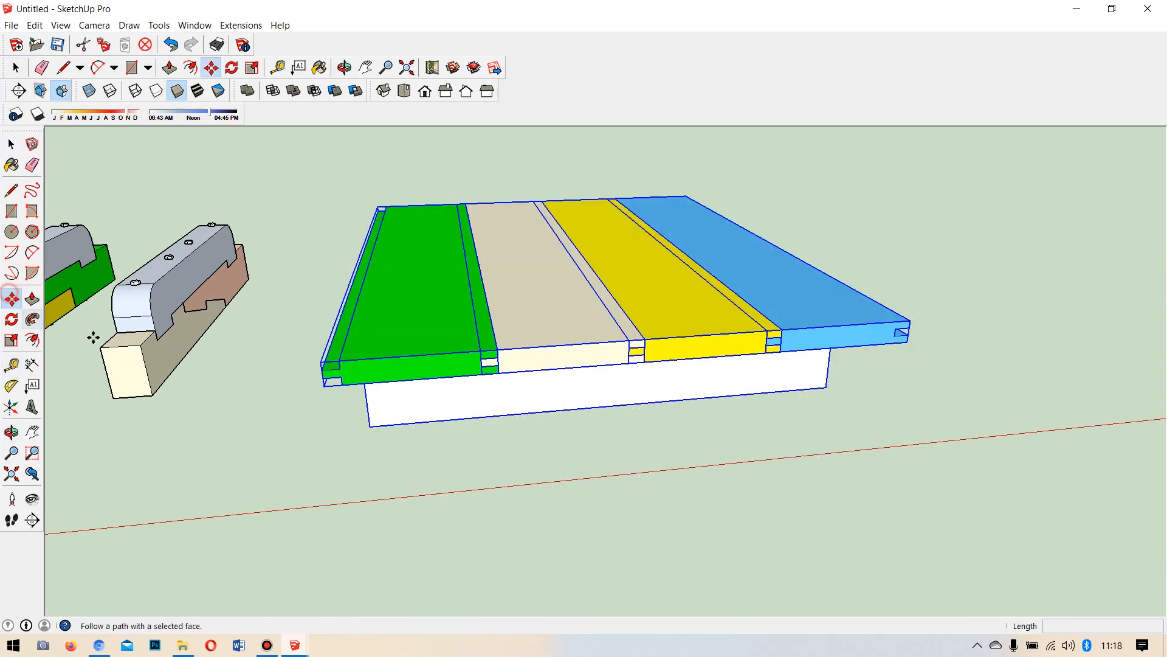
left_click(370, 427)
scroll(405, 394, "down", 4)
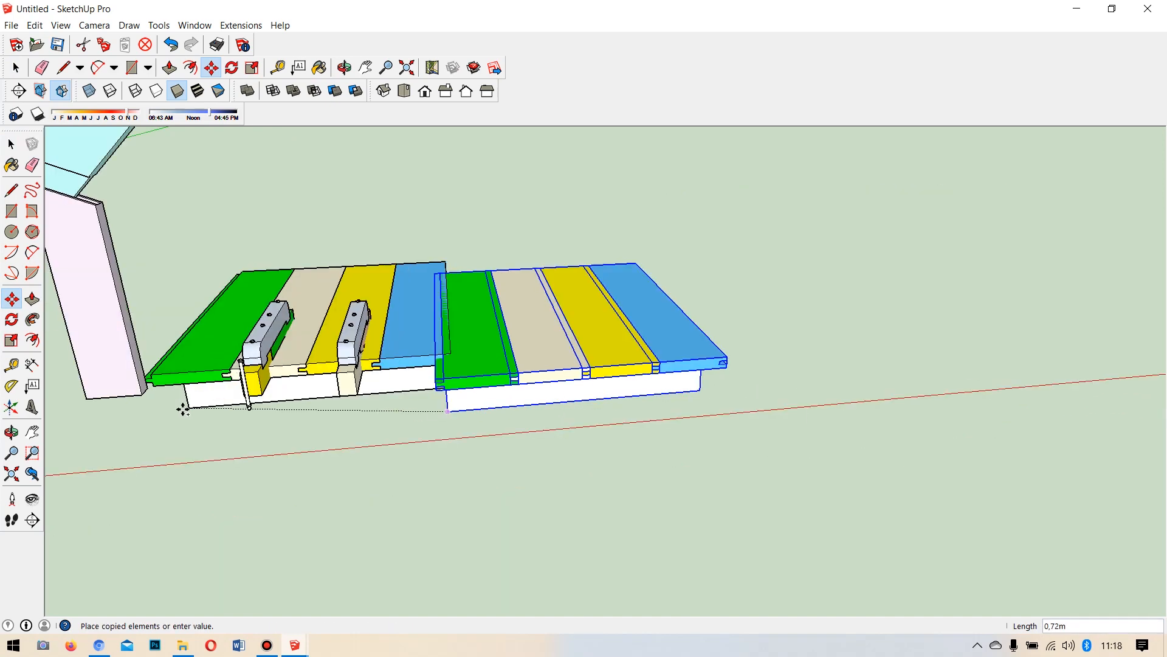
scroll(182, 409, "down", 2)
scroll(548, 385, "up", 4)
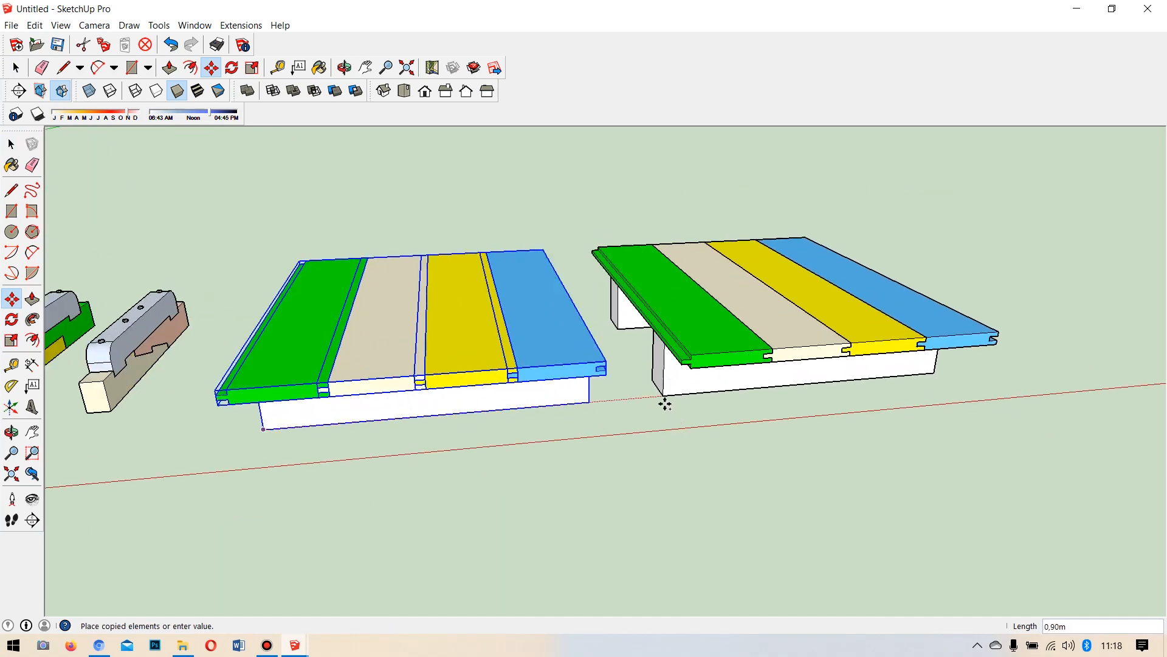
left_click(669, 398)
Delete the beige, yellow and blue boards and the ticked construction lines from the copied floor.
scroll(790, 304, "up", 3)
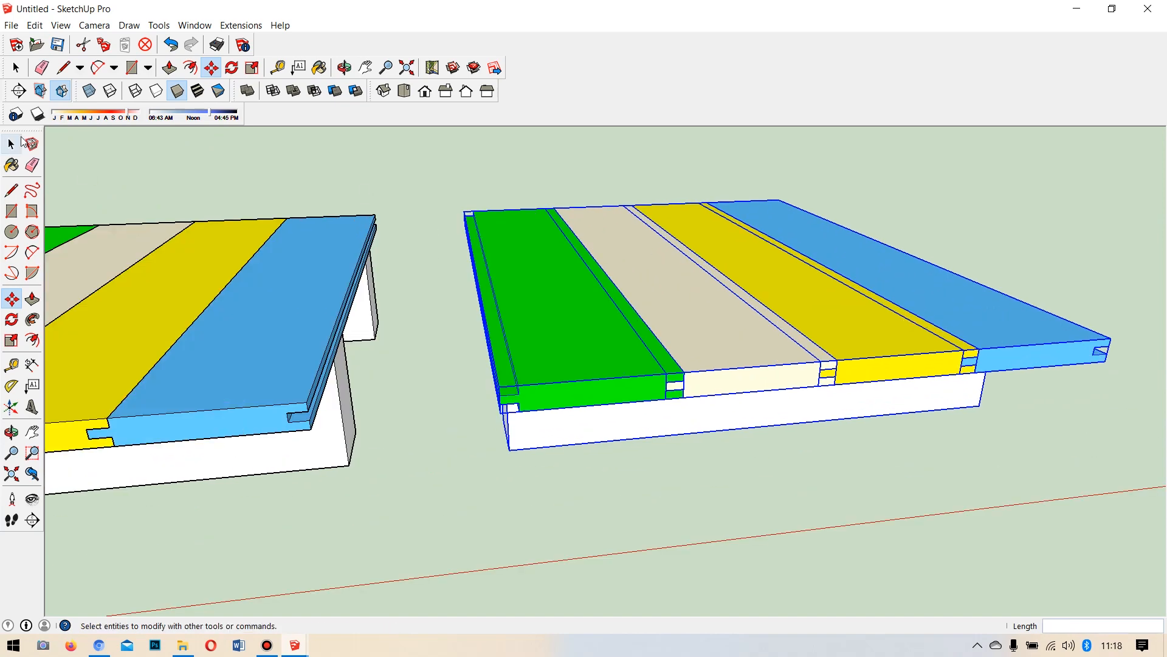
left_click(20, 140)
left_click(770, 352)
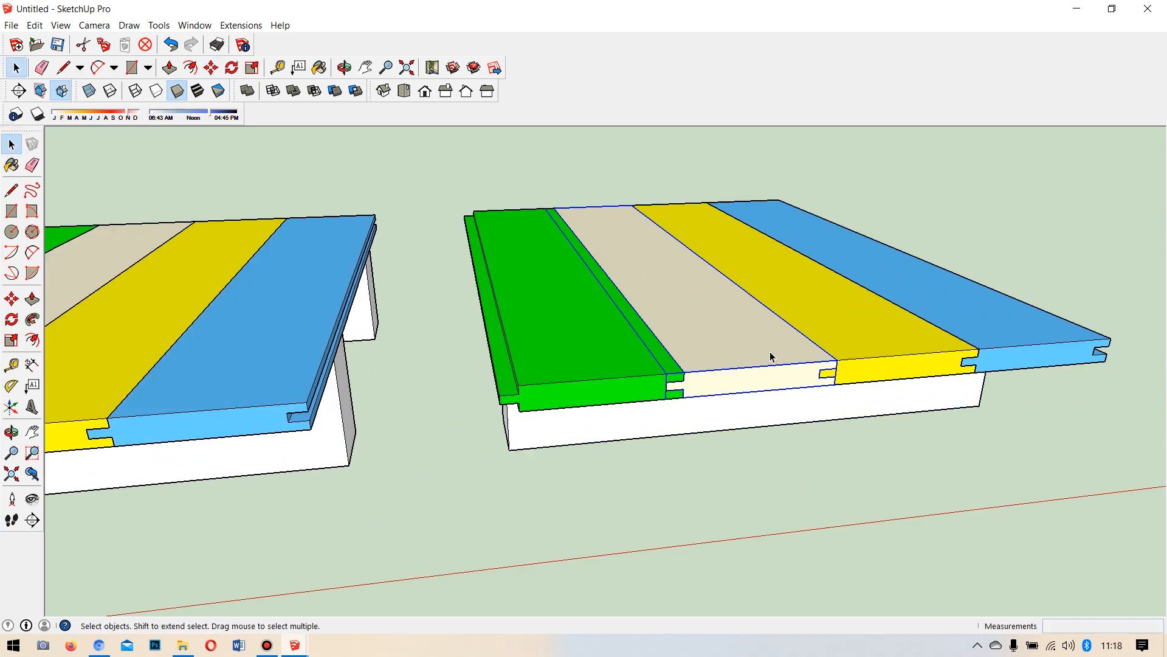
key("Delete")
left_click(865, 316)
key("Delete")
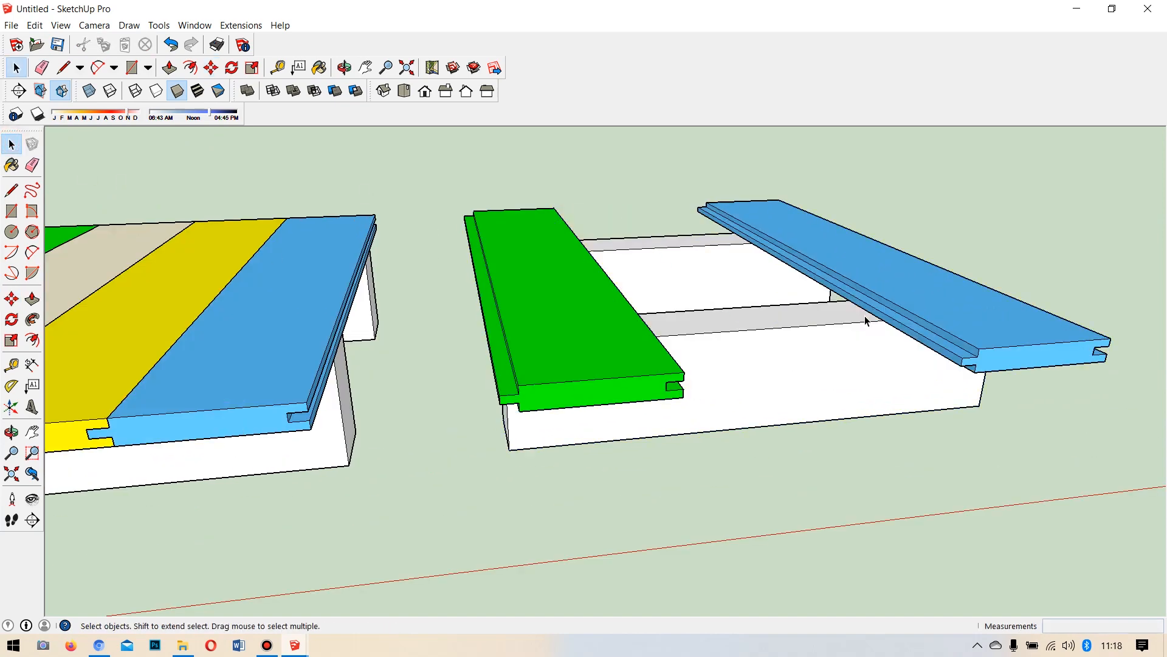
scroll(865, 316, "up", 1)
left_click(1008, 339)
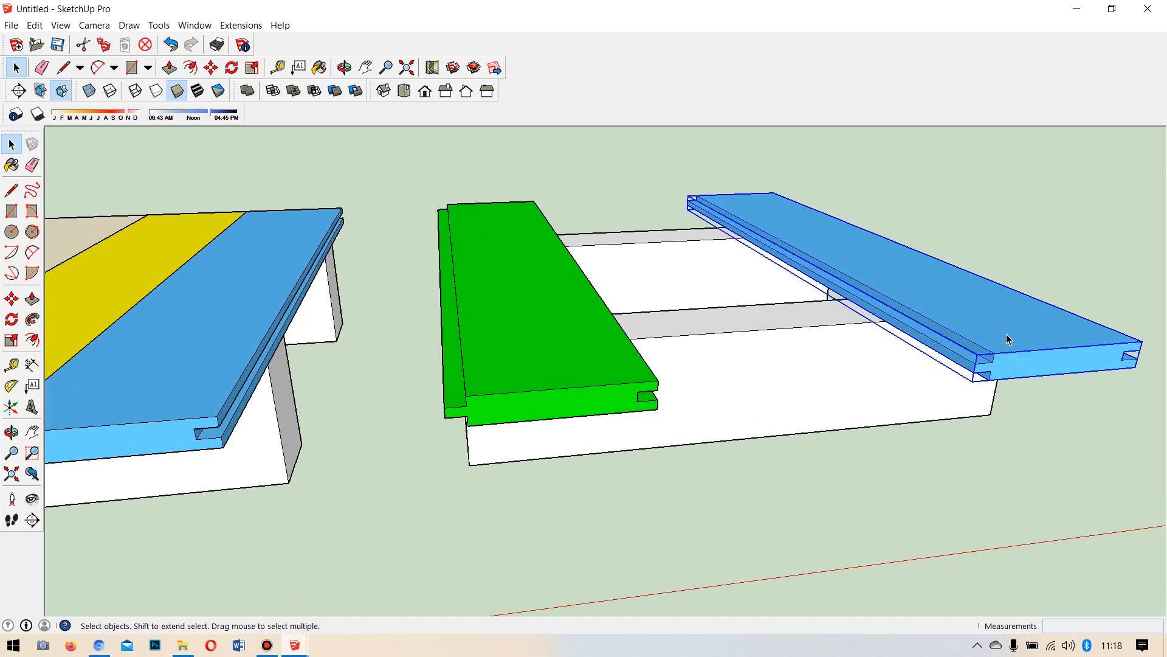
key("Delete")
left_click(1049, 336)
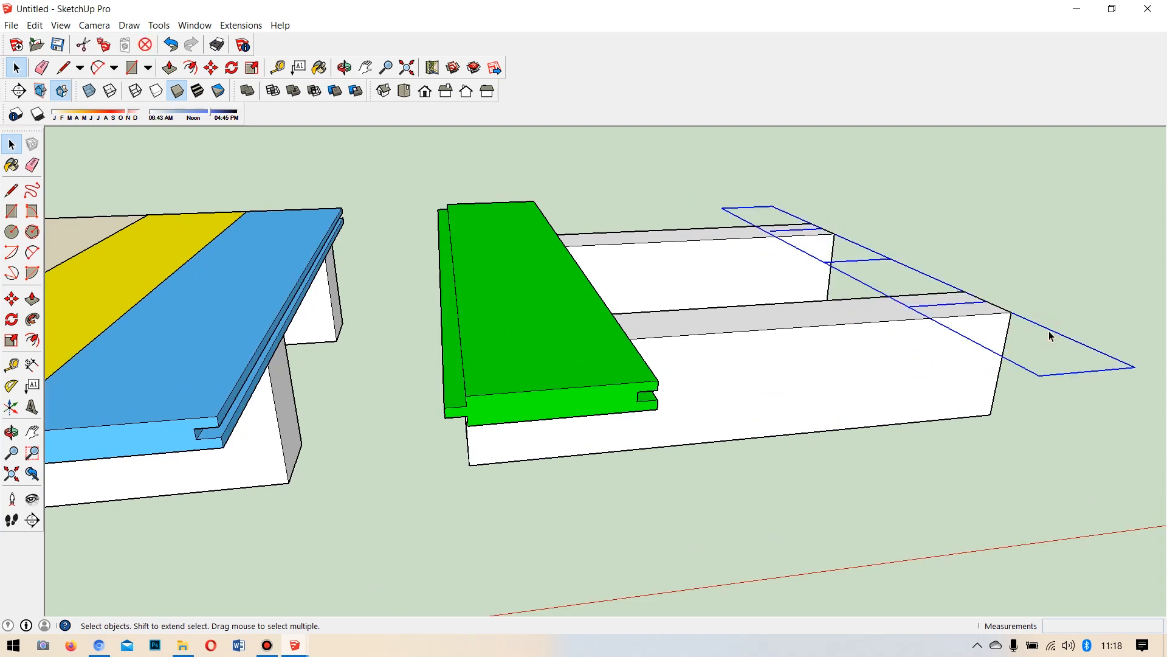
key("Delete")
Inside the copied green board, push the shoulder face above the tongue back 0.01 m.
mouse_move(734, 385)
middle_mouse_down()
mouse_move(748, 344)
mouse_move(639, 341)
mouse_move(723, 372)
mouse_move(821, 385)
mouse_move(803, 365)
mouse_move(663, 317)
mouse_move(513, 289)
mouse_move(693, 375)
middle_mouse_up()
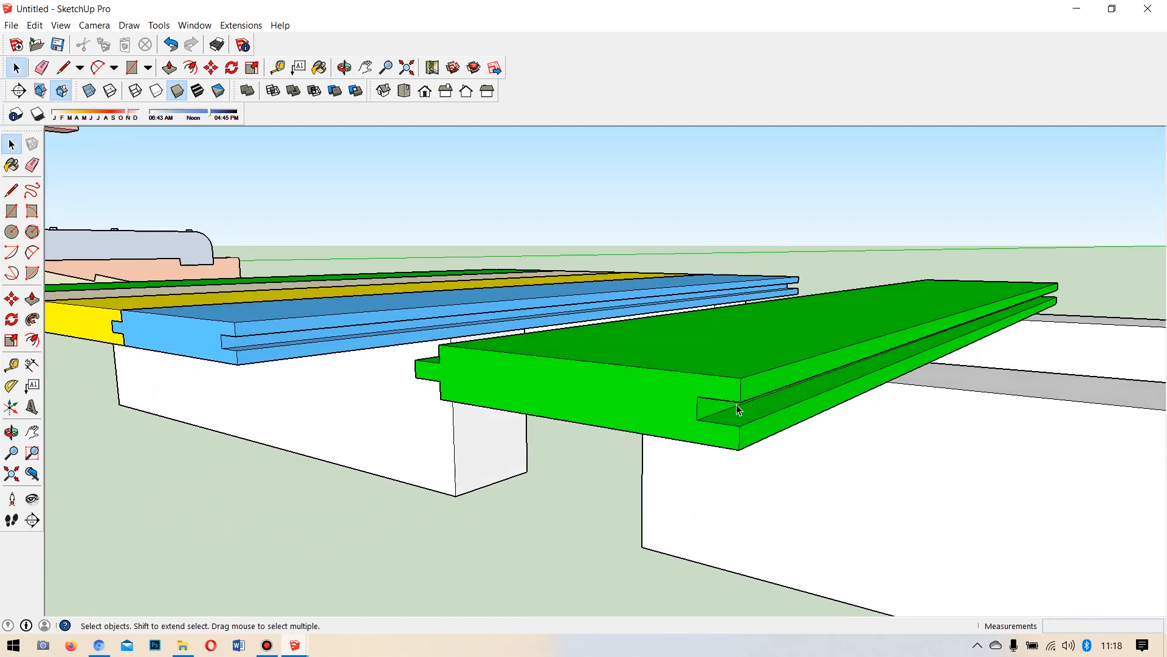
scroll(739, 404, "up", 2)
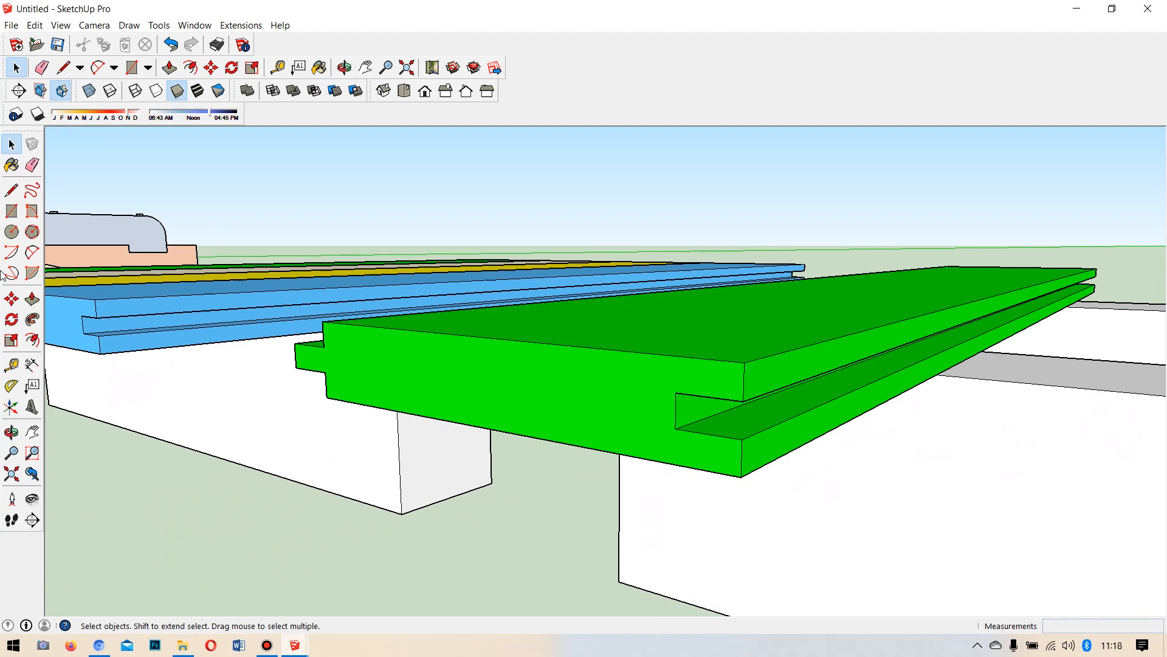
left_click(612, 387)
double_click(611, 387)
middle_click_drag(535, 390, 601, 392)
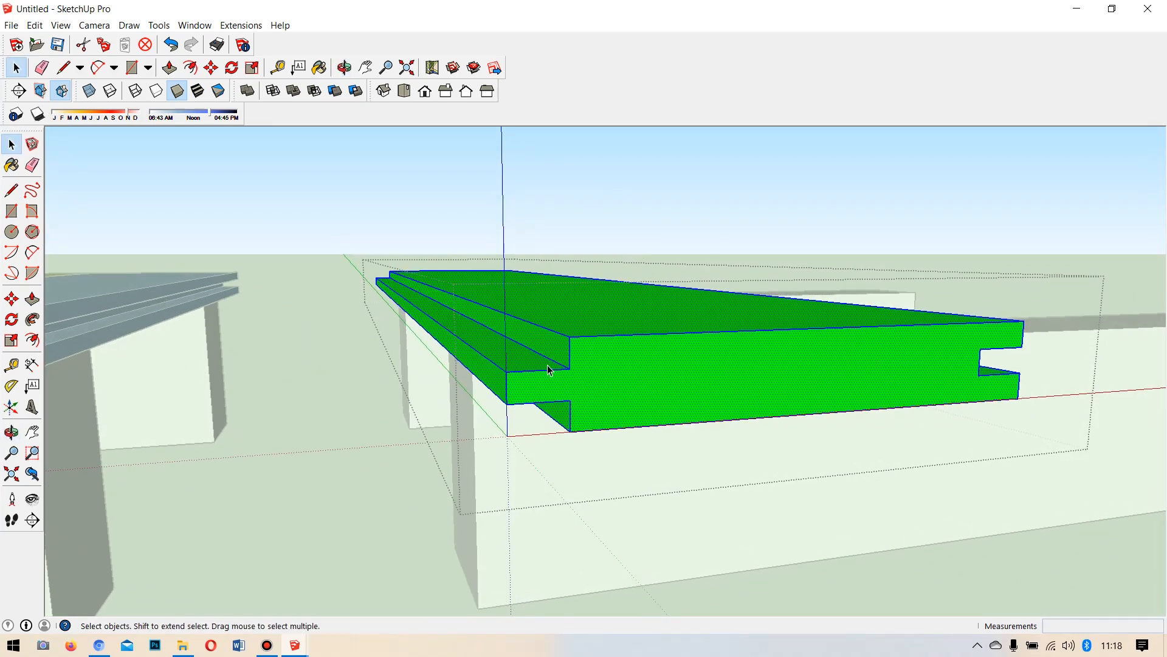
left_click(32, 299)
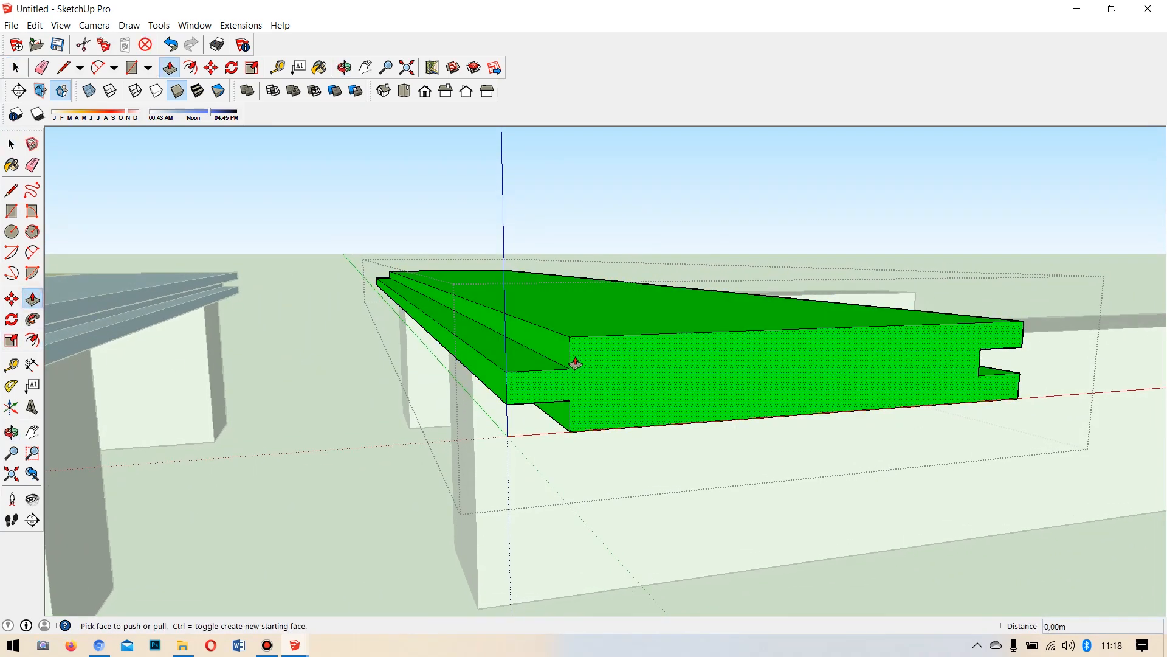
left_click_drag(571, 358, 611, 358)
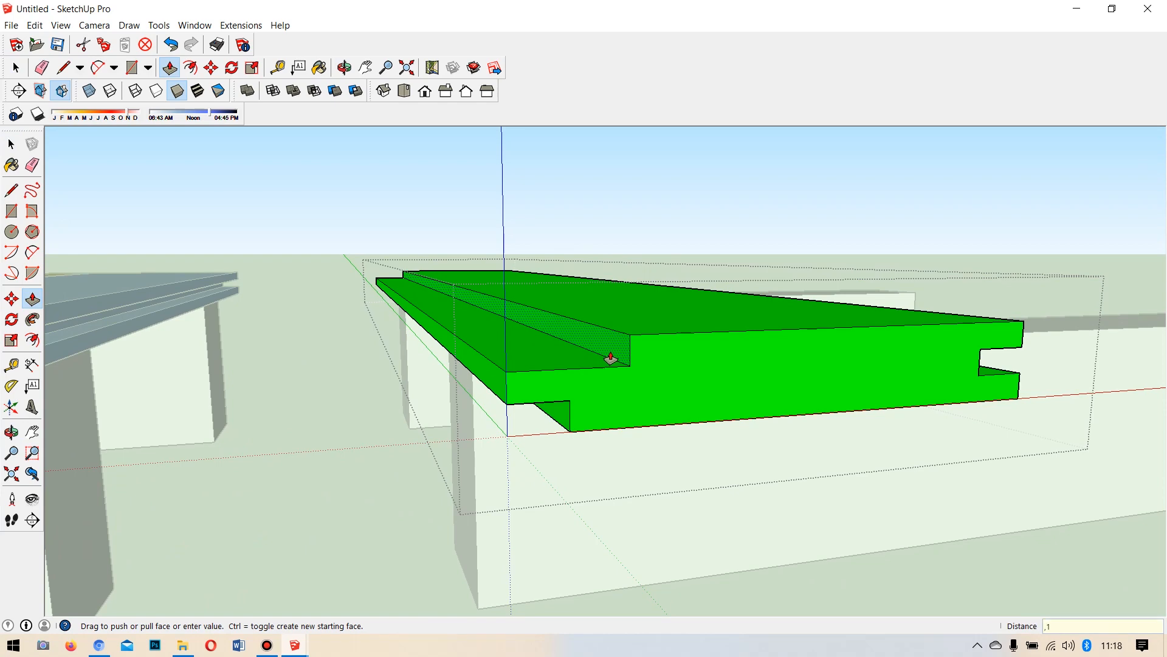
left_click_drag(611, 357, 606, 349)
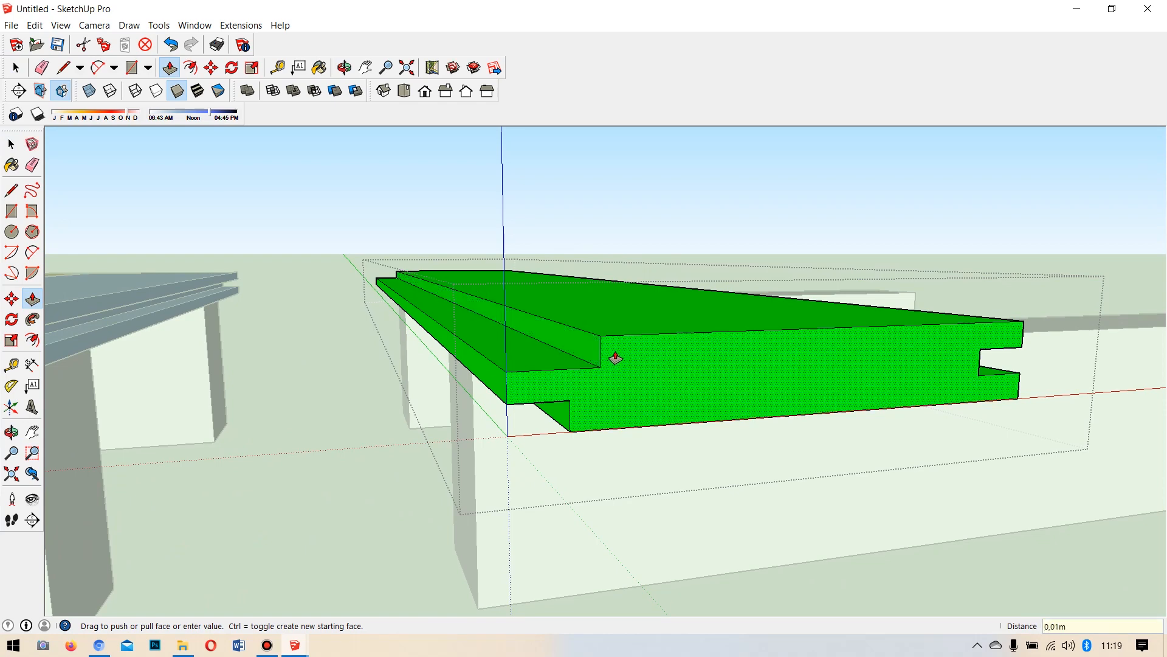
Deepen the green board's groove by 0.01 m and push the lip below it back 0.01 m.
middle_click_drag(1052, 402, 940, 377)
middle_click_drag(574, 350, 479, 345)
left_click_drag(483, 344, 457, 342)
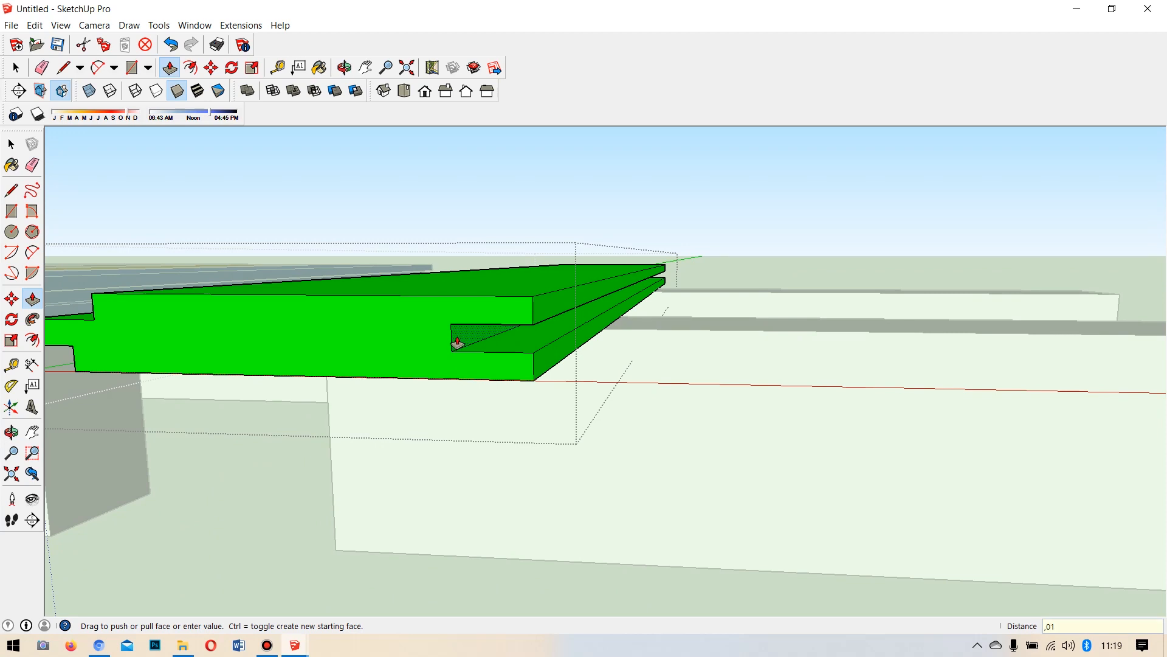
middle_click_drag(559, 345, 482, 335)
left_click_drag(462, 351, 443, 351)
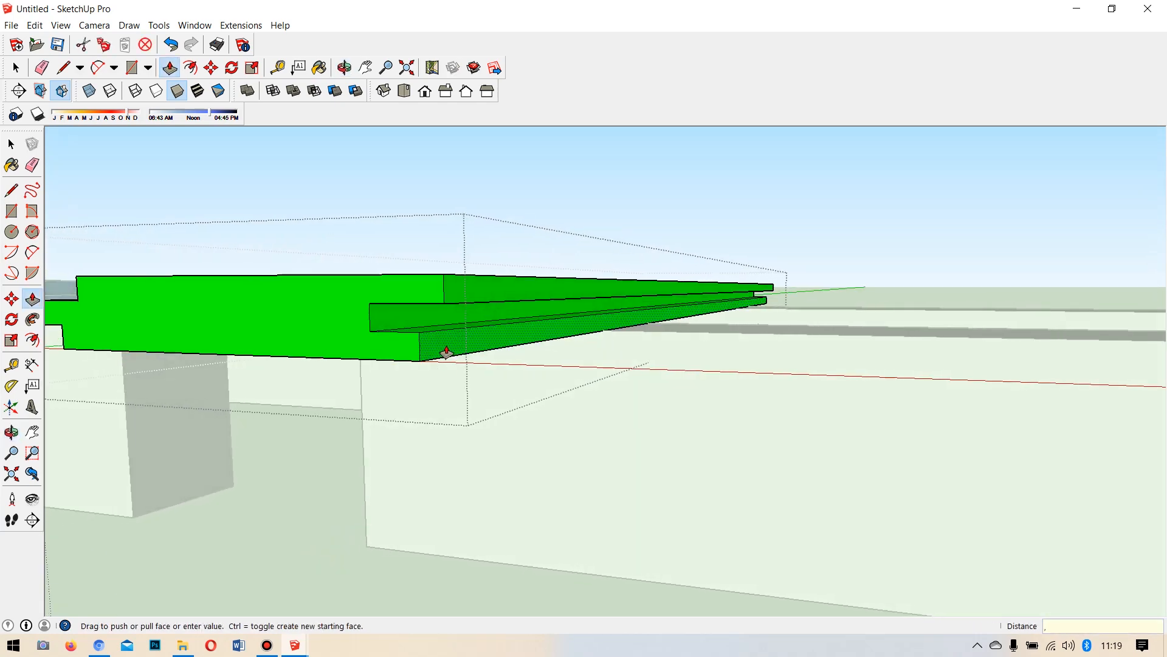
middle_click_drag(537, 324, 681, 305)
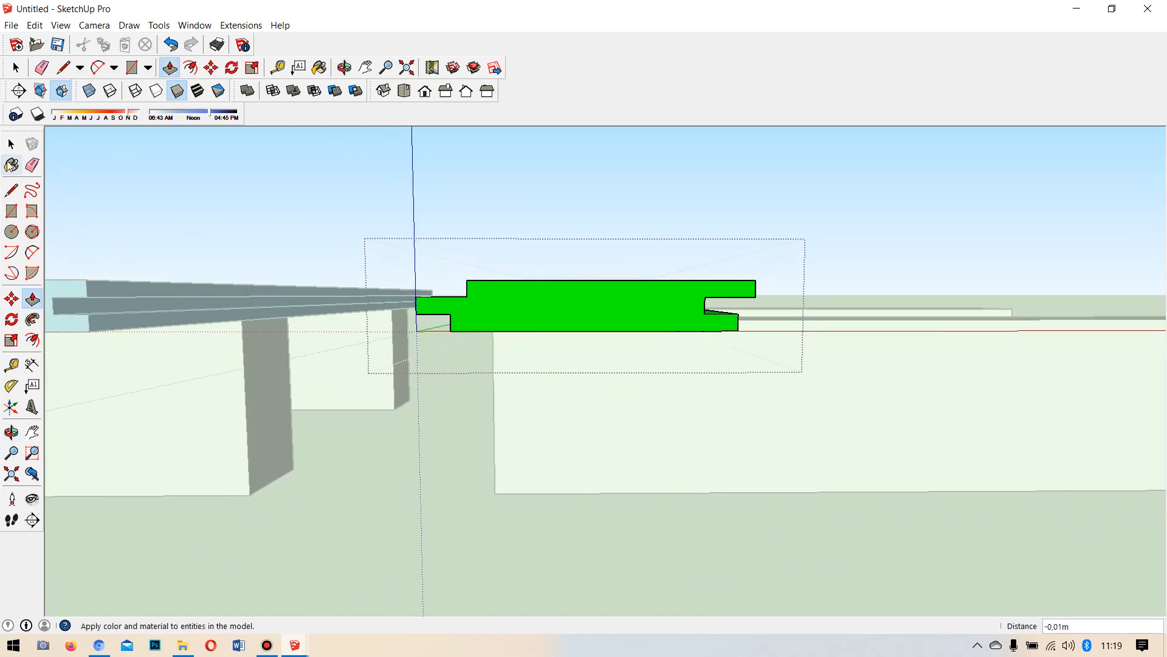
left_click(11, 145)
left_click(385, 470)
Copy the reshaped green board 0.17 m across the beams so its tongue fits into the first board's groove.
middle_click_drag(594, 310, 608, 377)
left_click(608, 377)
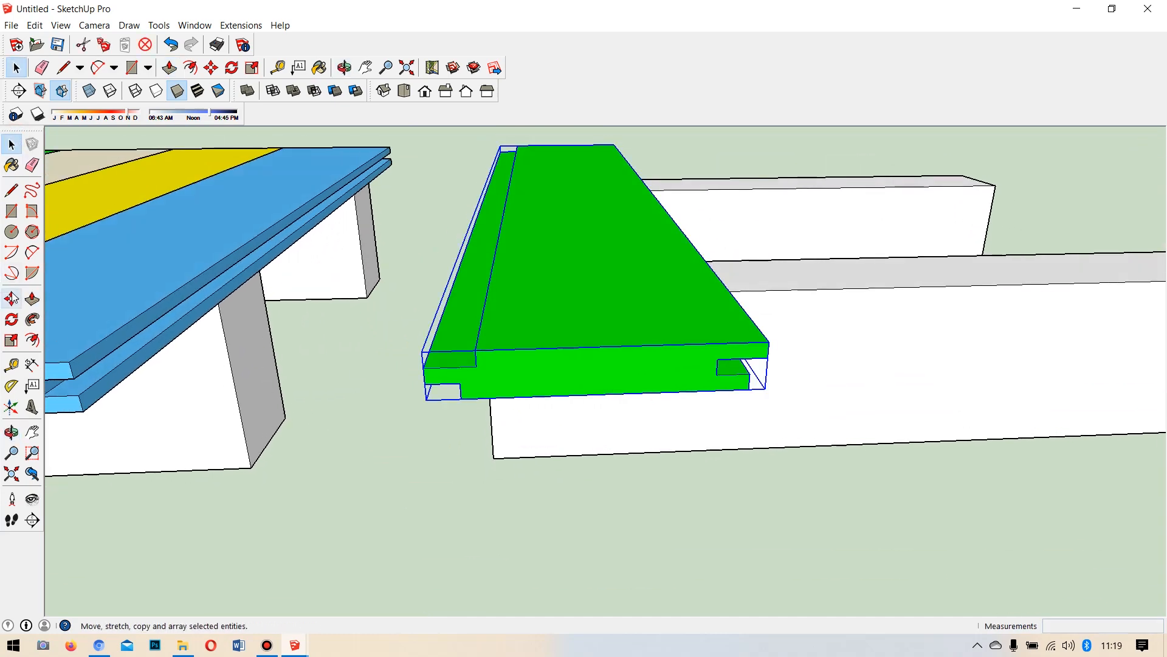
left_click(12, 298)
key("ctrl")
left_click(476, 346)
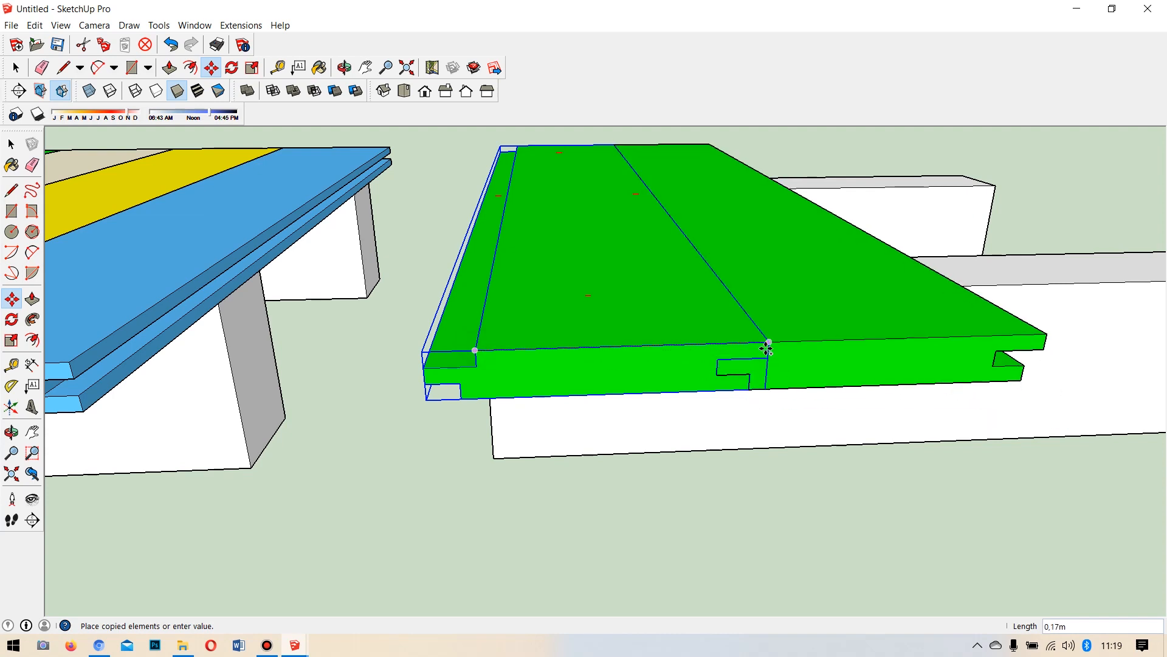
left_click(770, 347)
Add two more interlocking copies of the green board at 0.17 m spacing to complete four boards.
middle_click_drag(770, 347, 599, 403)
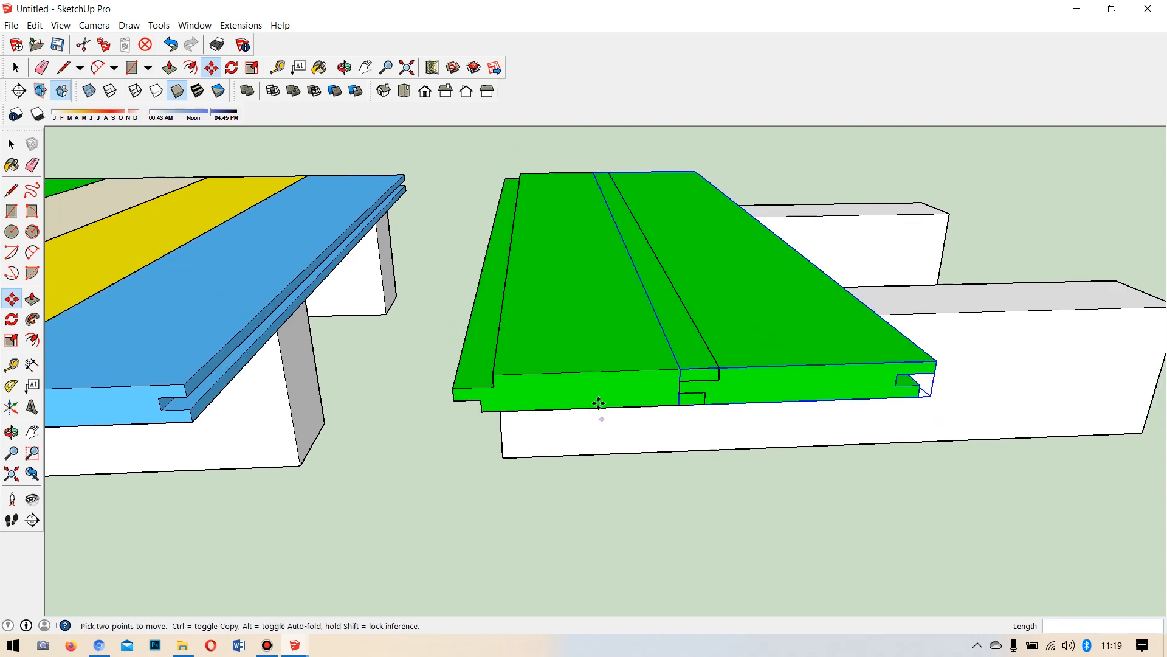
left_click(720, 367)
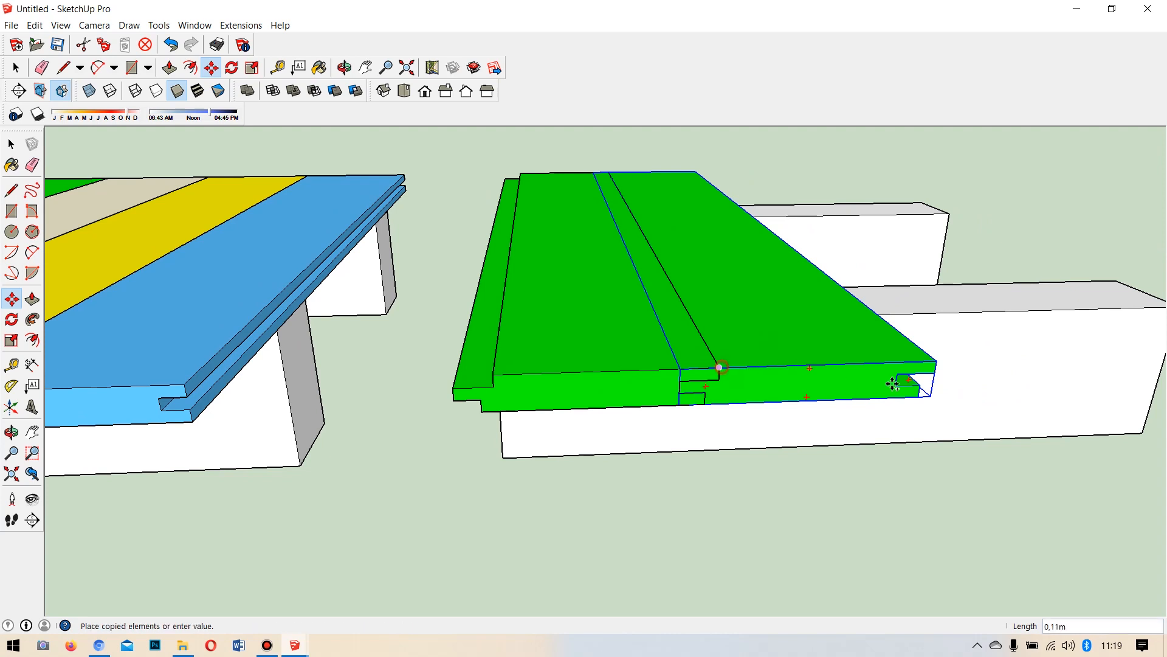
left_click(942, 360)
left_click(937, 359)
scroll(690, 369, "down", 2)
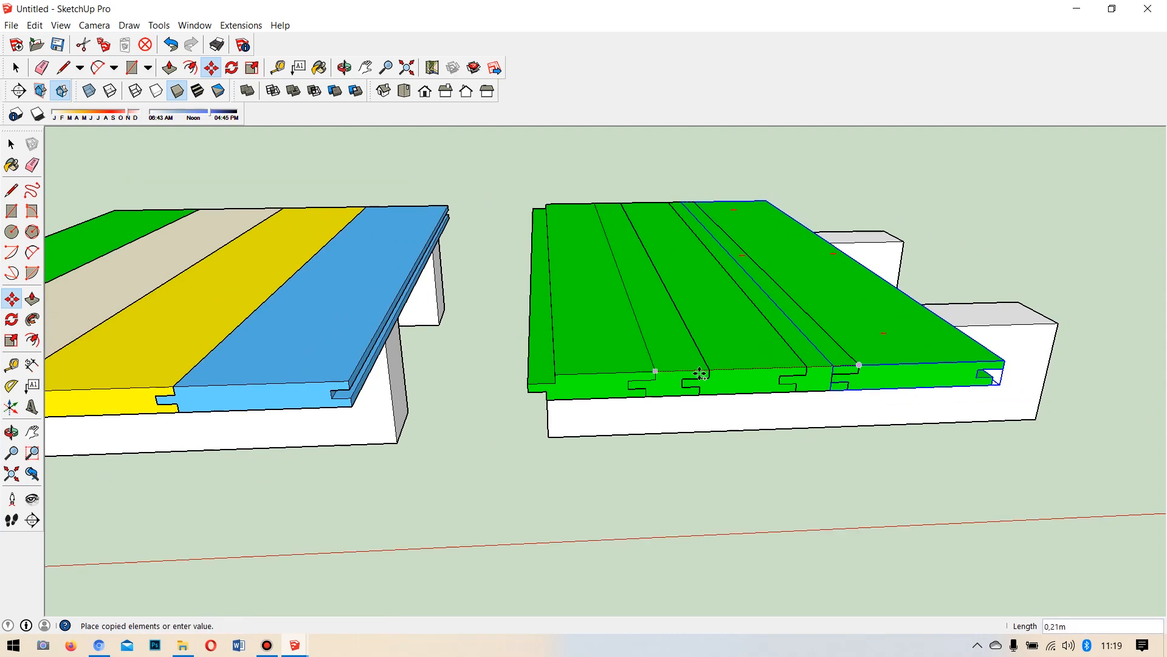
left_click(1005, 360)
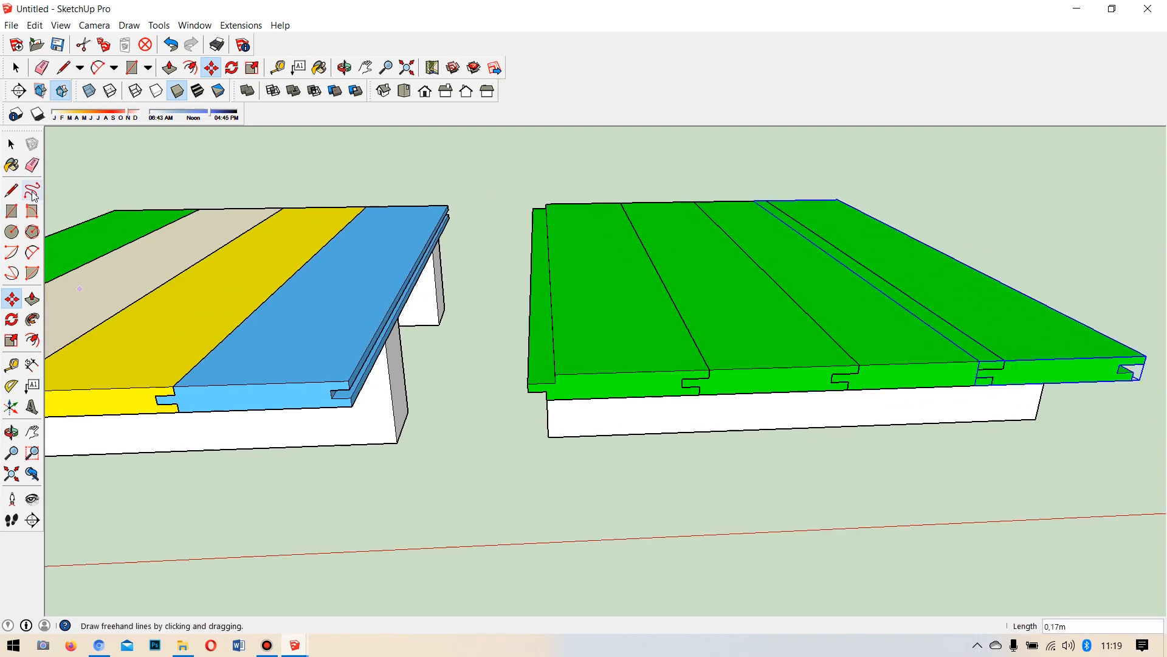
Paint the second board of the new floor pale pink.
left_click(13, 166)
left_click(508, 181)
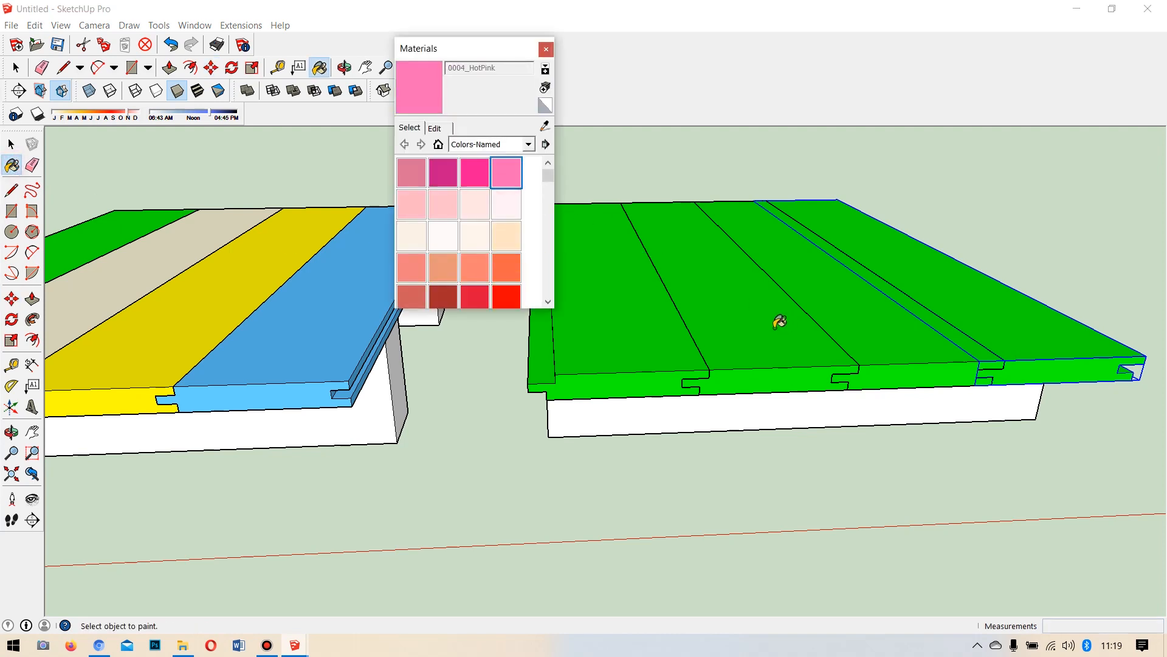
left_click(451, 208)
left_click(704, 293)
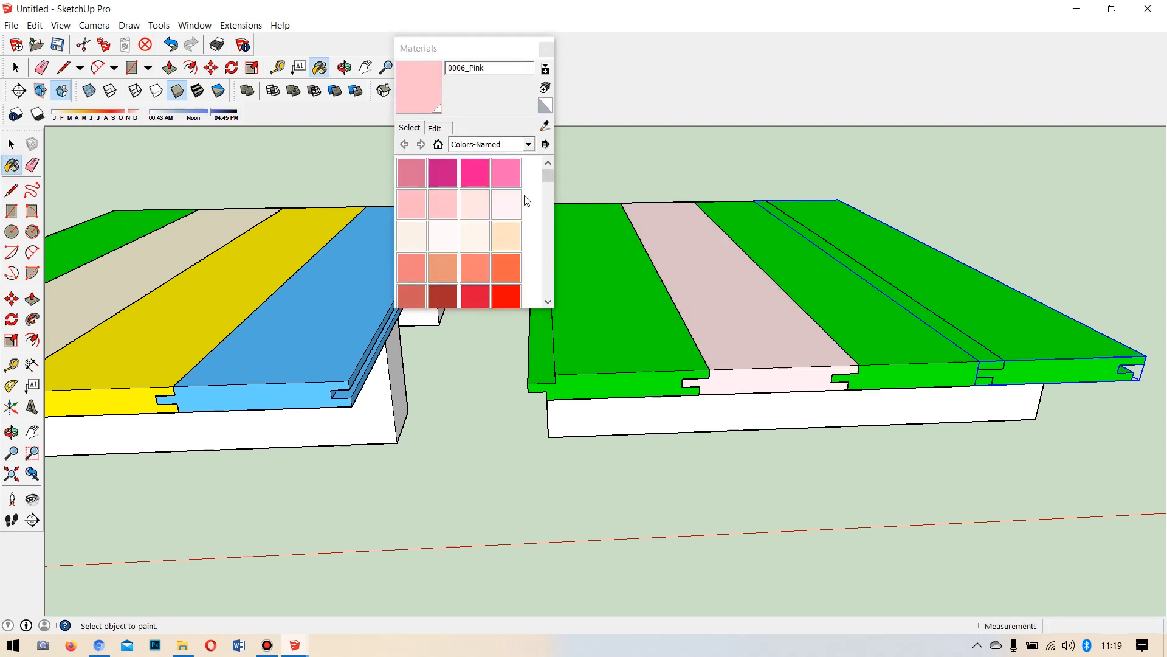
Paint the new floor's third board Yellow and its fourth board GreenYellow, and close the materials window.
left_click_drag(552, 180, 553, 211)
left_click(506, 175)
left_click(864, 304)
left_click(510, 246)
left_click(893, 316)
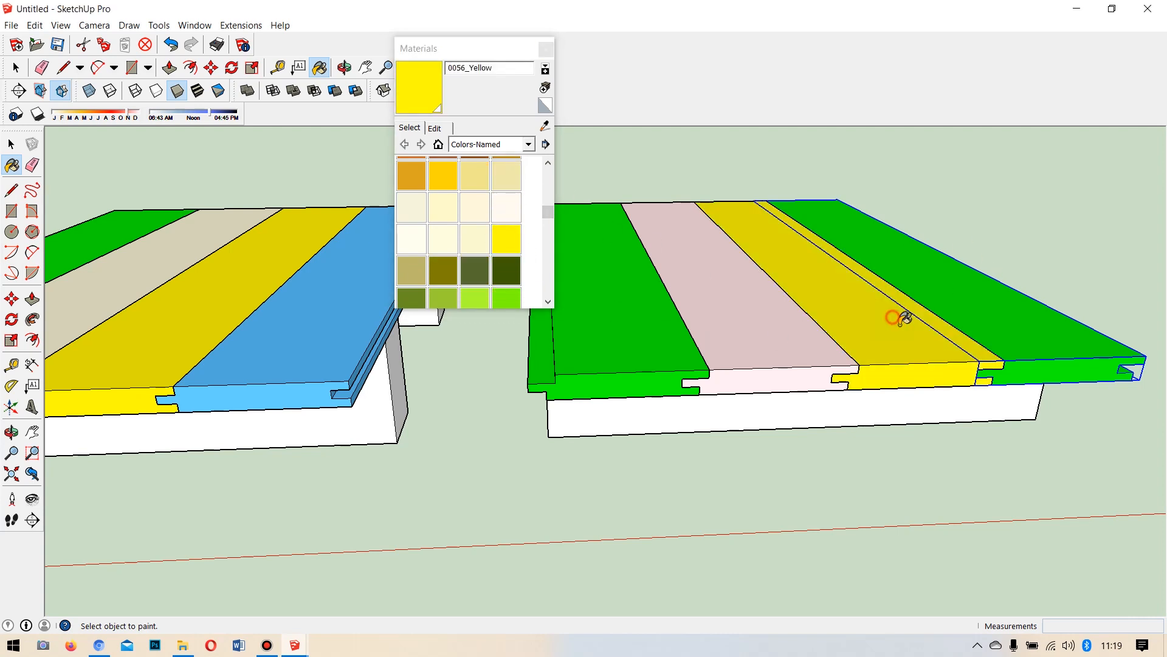
left_click(482, 299)
left_click(1031, 320)
scroll(847, 308, "down", 5)
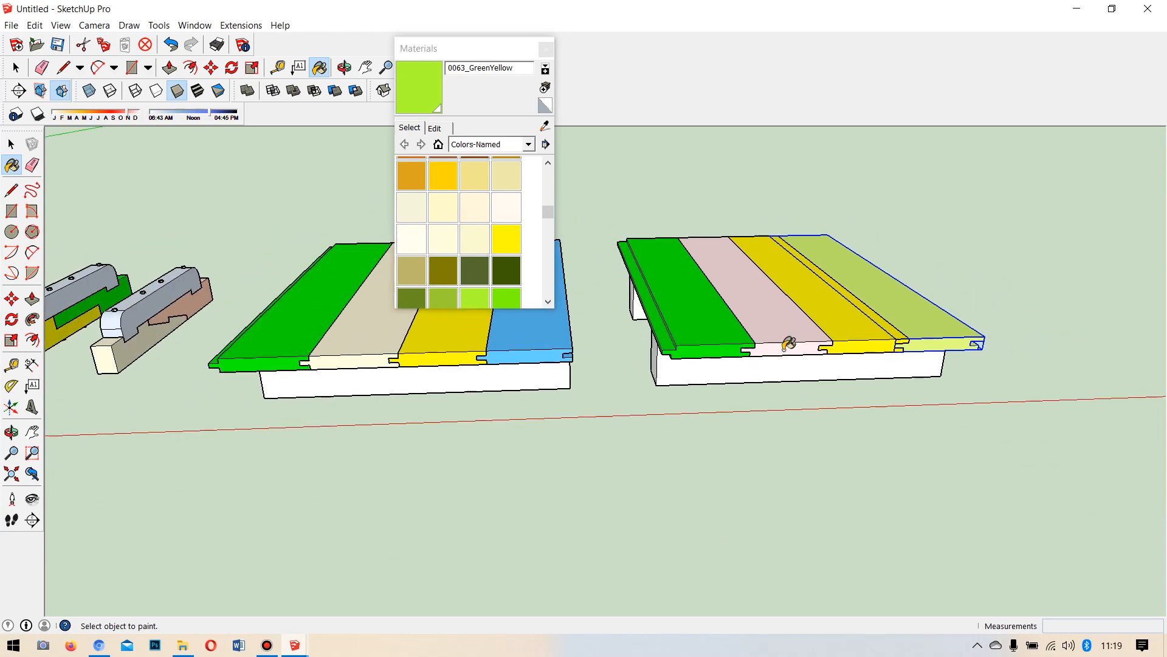
left_click(546, 49)
Examine both tongue-and-groove floors from several sides, along with the whole row of wood joint examples.
scroll(900, 376, "down", 5)
middle_click_drag(429, 369, 652, 390)
scroll(523, 389, "up", 4)
scroll(703, 273, "up", 3)
middle_click_drag(735, 268, 193, 308)
scroll(648, 318, "down", 4)
middle_click_drag(575, 318, 985, 331)
mouse_move(466, 329)
middle_mouse_down()
mouse_move(639, 292)
mouse_move(678, 271)
middle_mouse_up()
middle_click_drag(471, 303, 677, 423)
scroll(704, 423, "up", 2)
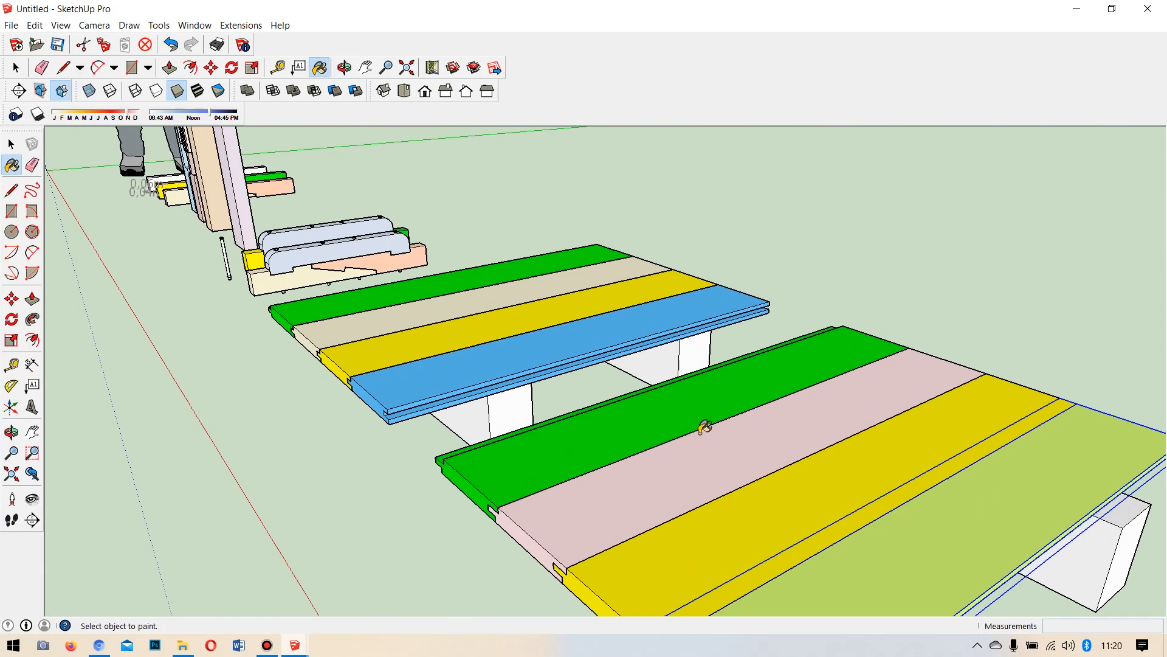
middle_click_drag(409, 329, 686, 304)
scroll(902, 297, "down", 3)
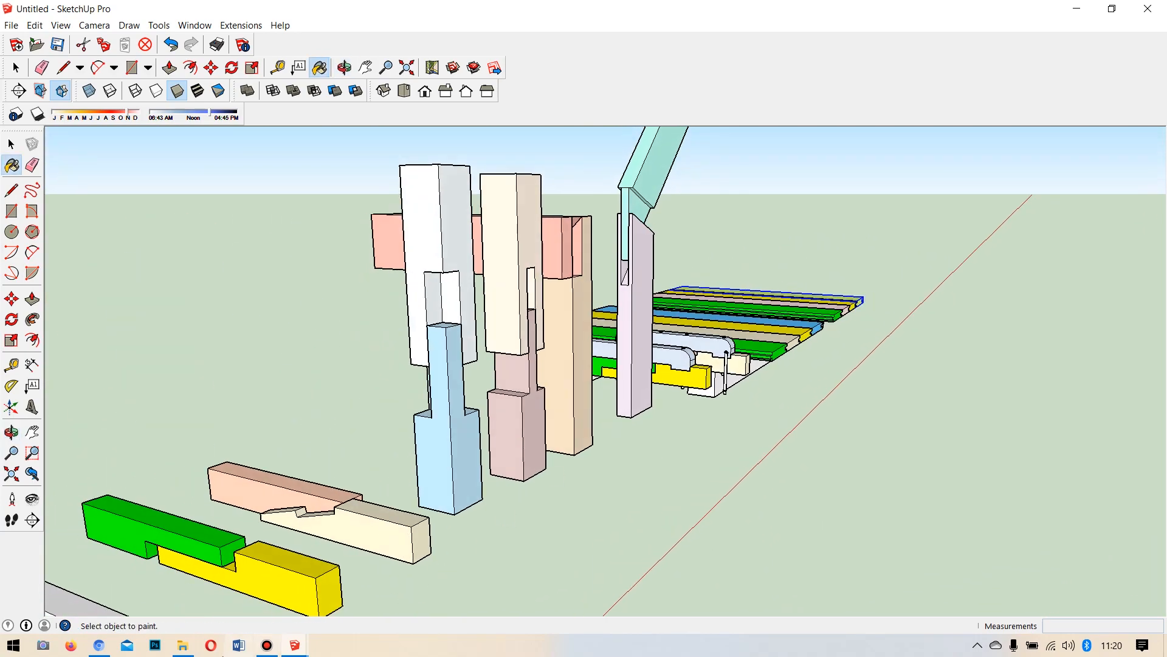